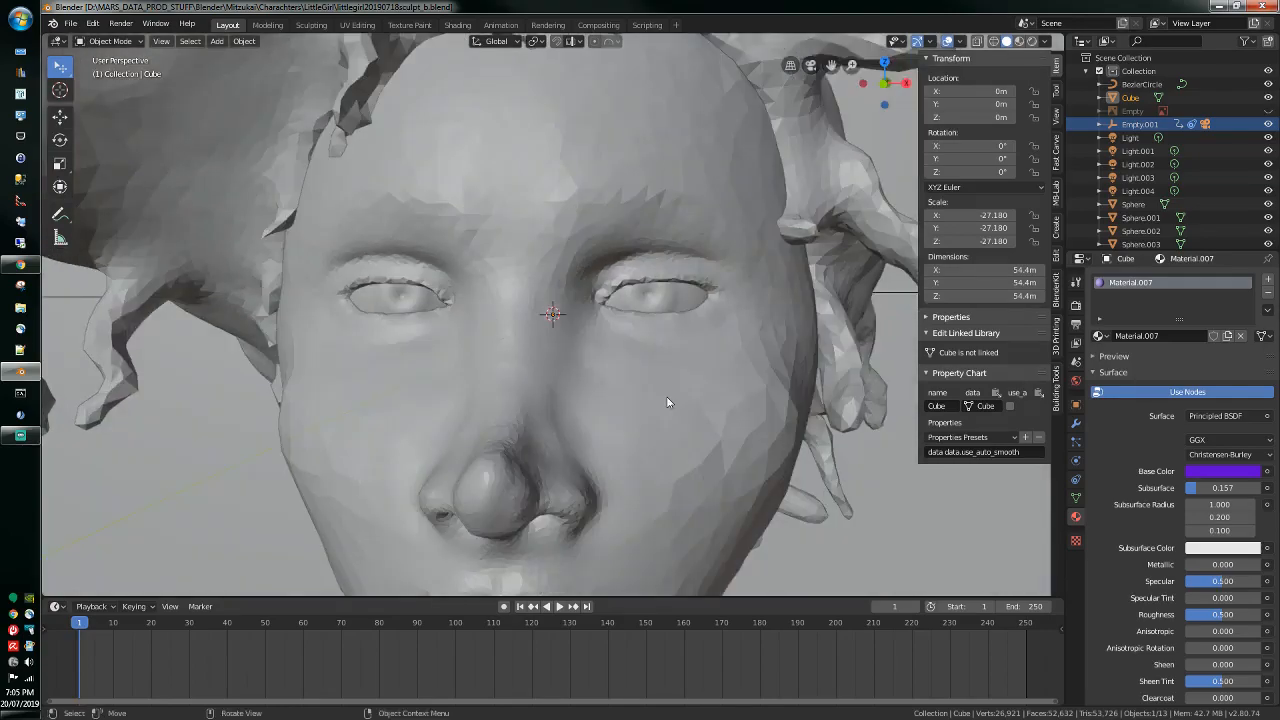
# Step: Select the head mesh and switch to the Sculpting workspace
pyautogui.moveTo(666, 396); pyautogui.dragTo(634, 366, button='middle')
pyautogui.scroll(3, 702, 375)
pyautogui.click(623, 286)
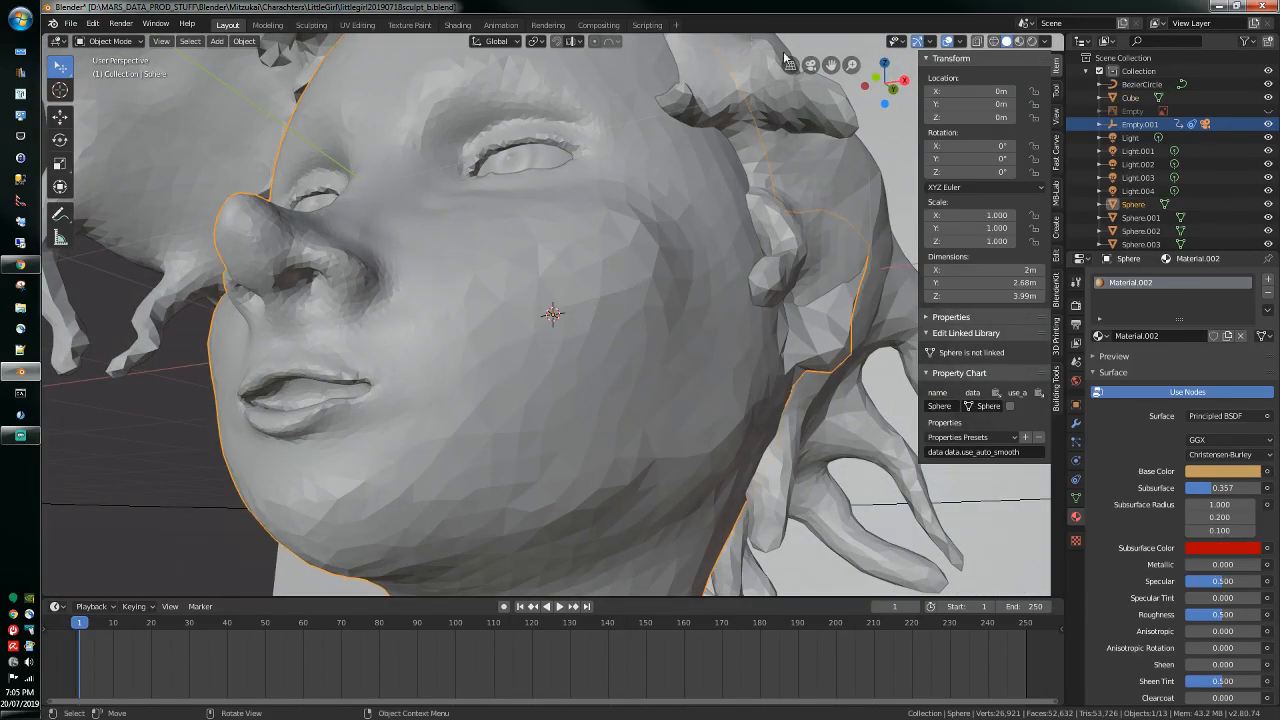
pyautogui.click(311, 24)
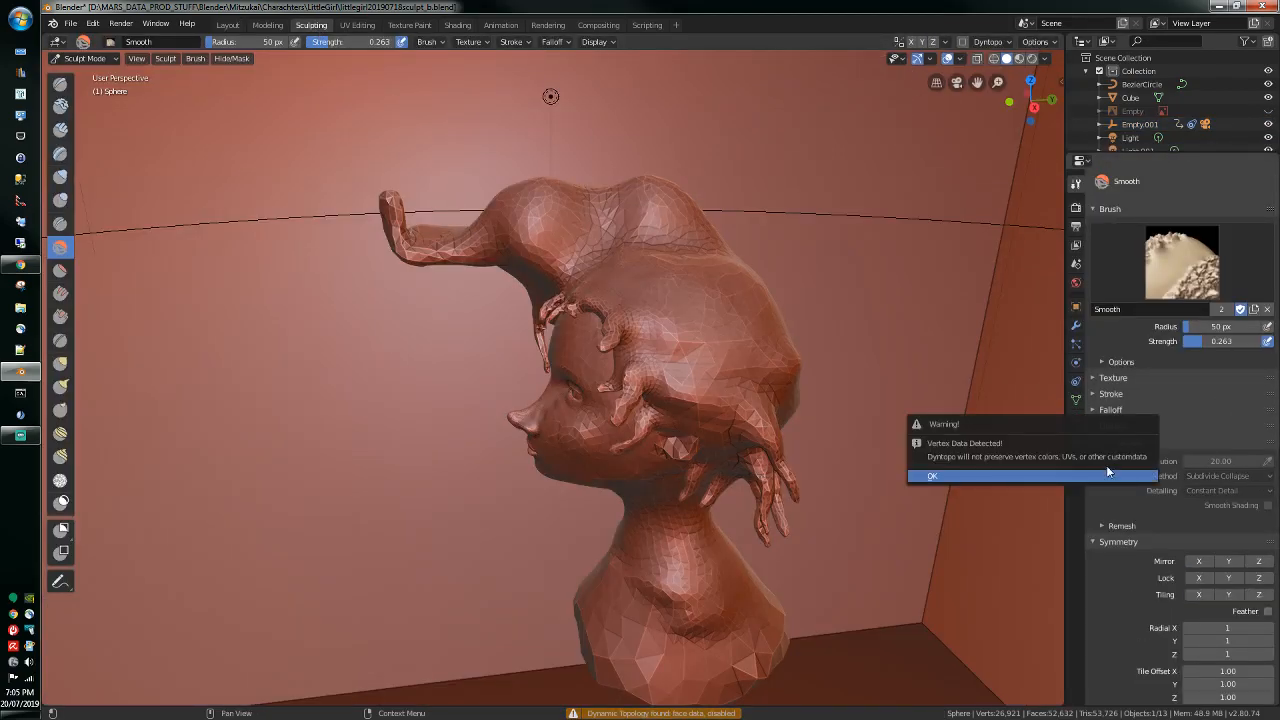
# Step: Enable Dyntopo on the head and set its detail resolution to 50
pyautogui.click(1106, 441)
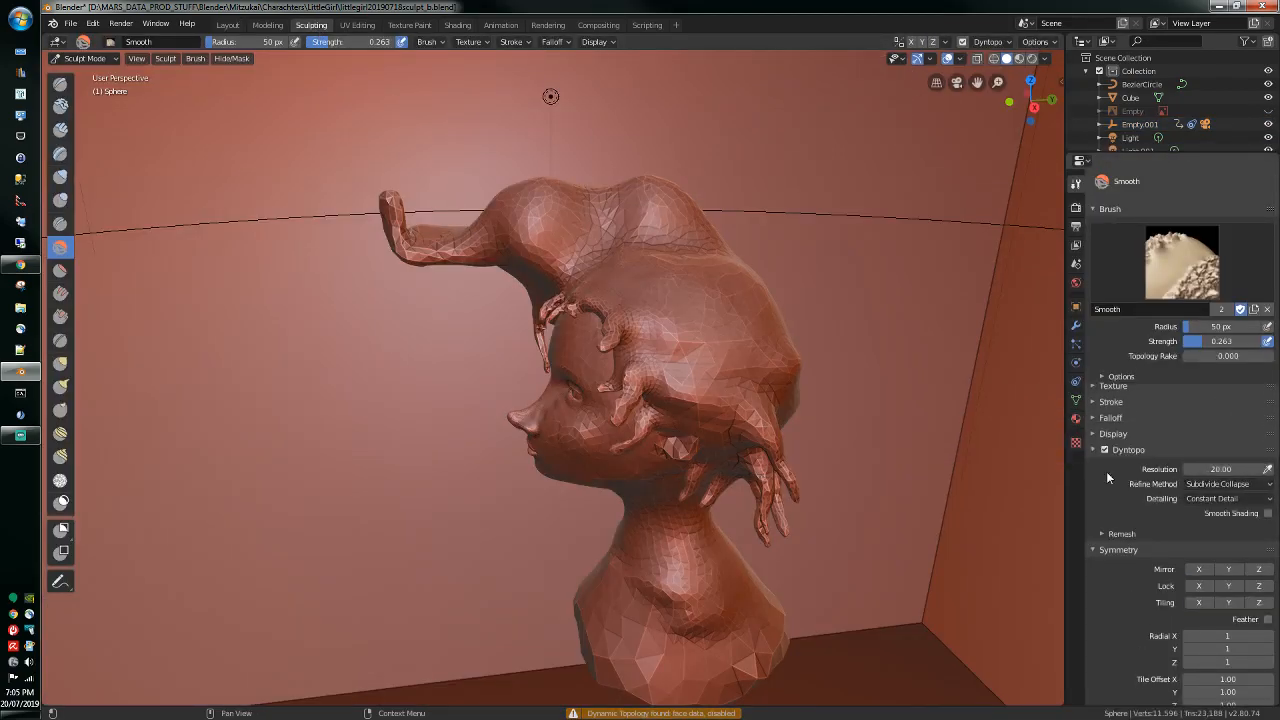
pyautogui.click(1239, 476)
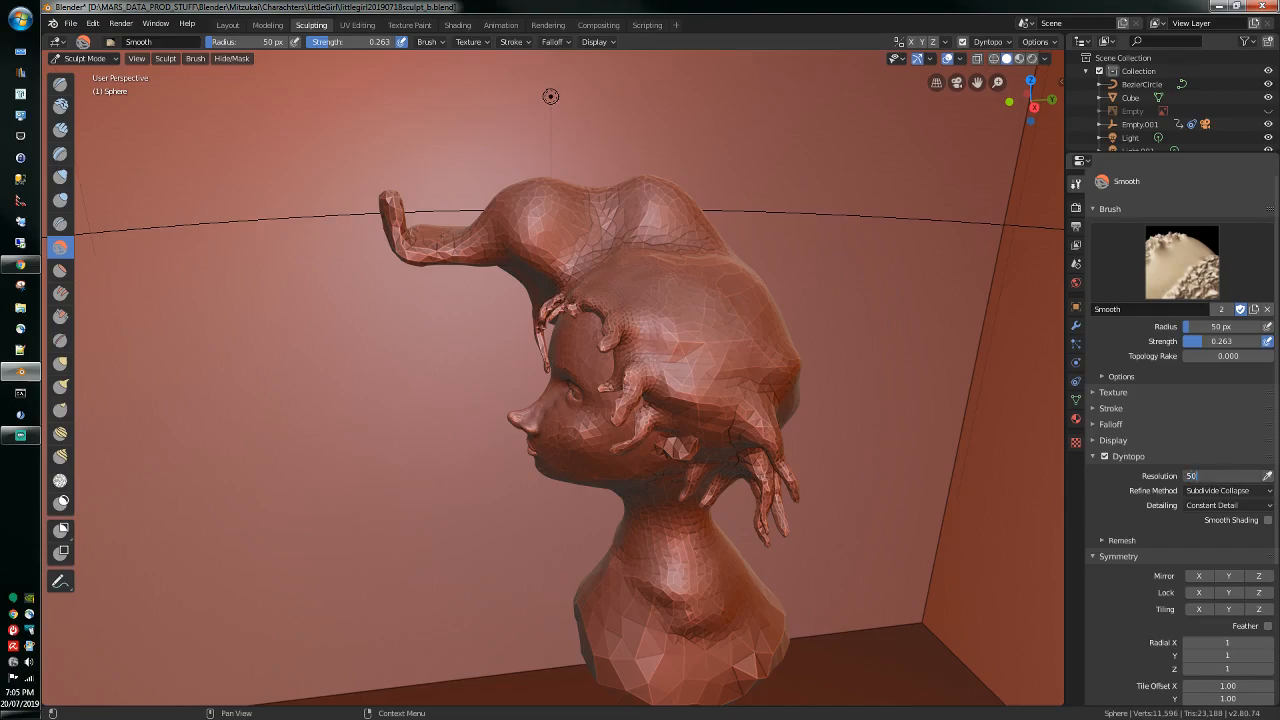
# Step: Build up the lower lip with strokes of the Draw brush
pyautogui.scroll(5, 658, 587)
pyautogui.moveTo(658, 587); pyautogui.dragTo(766, 534, button='middle')
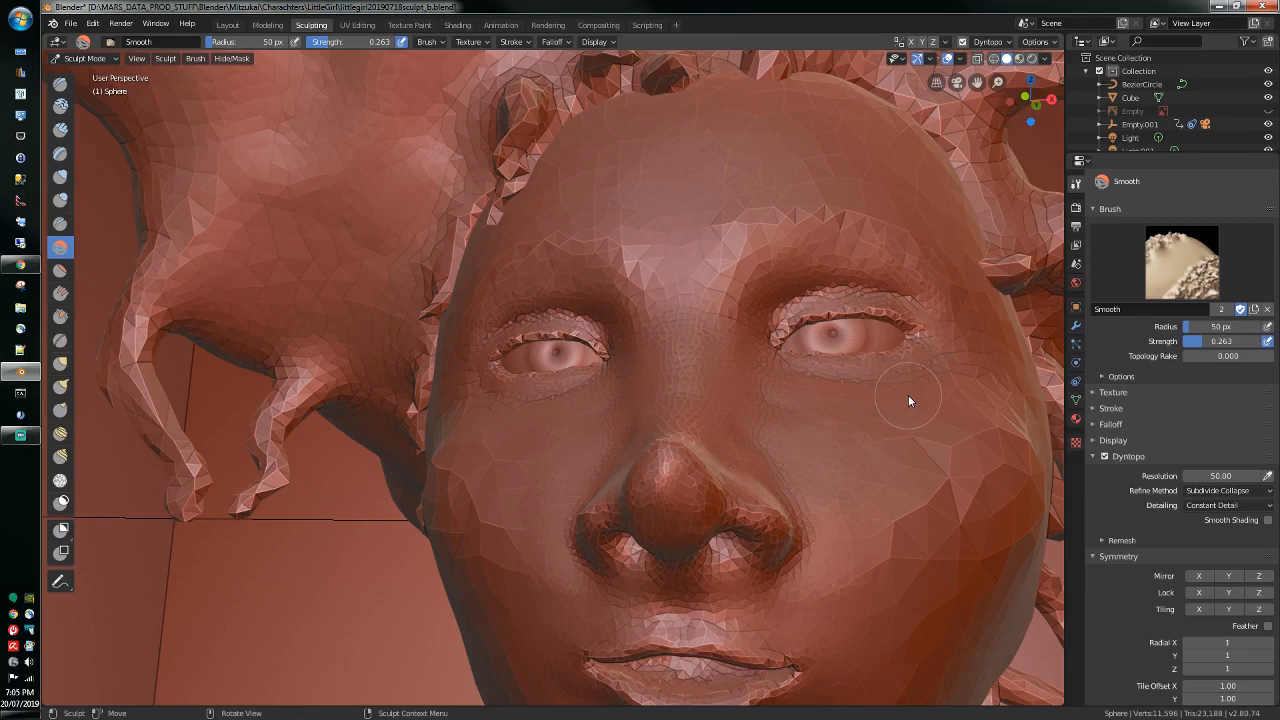
pyautogui.moveTo(908, 395); pyautogui.dragTo(716, 318, button='middle')
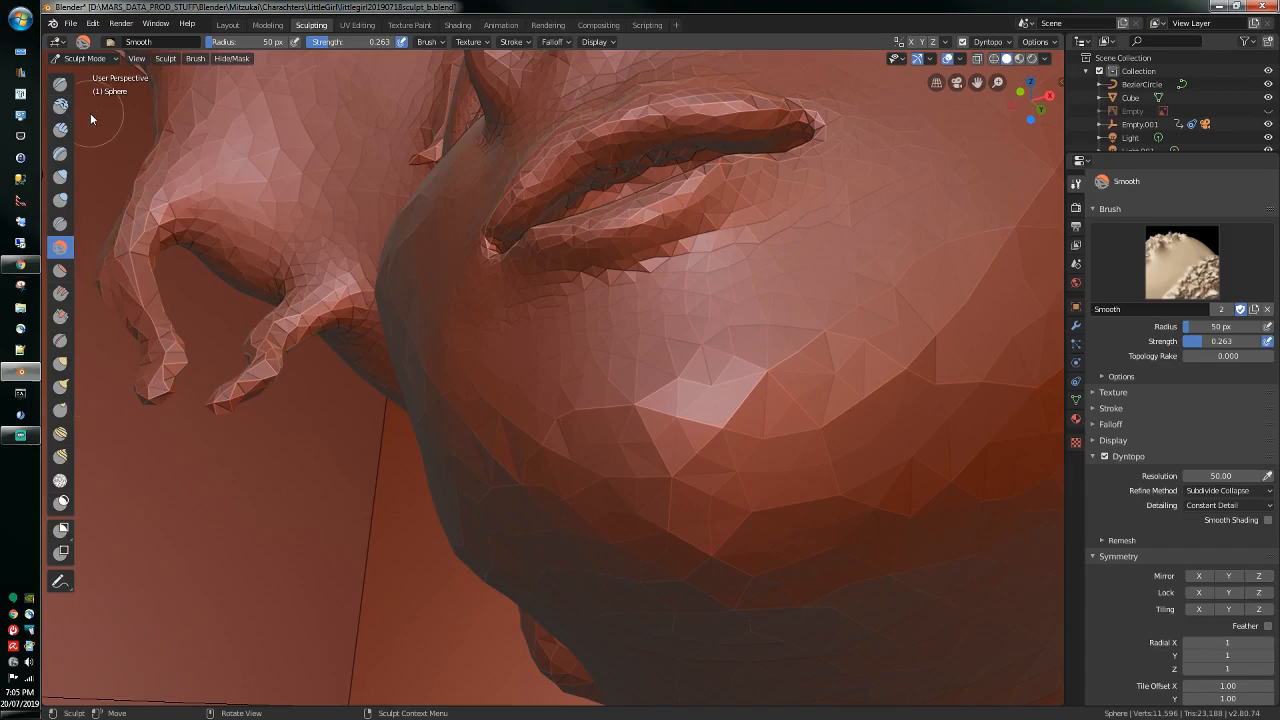
pyautogui.click(60, 84)
pyautogui.moveTo(646, 215)
pyautogui.mouseDown()
pyautogui.moveTo(574, 227)
pyautogui.moveTo(602, 226)
pyautogui.mouseUp()
pyautogui.moveTo(502, 260)
pyautogui.mouseDown(button='middle')
pyautogui.moveTo(543, 286)
pyautogui.moveTo(487, 286)
pyautogui.moveTo(470, 262)
pyautogui.moveTo(478, 240)
pyautogui.mouseUp(button='middle')
pyautogui.moveTo(515, 165); pyautogui.dragTo(560, 135)
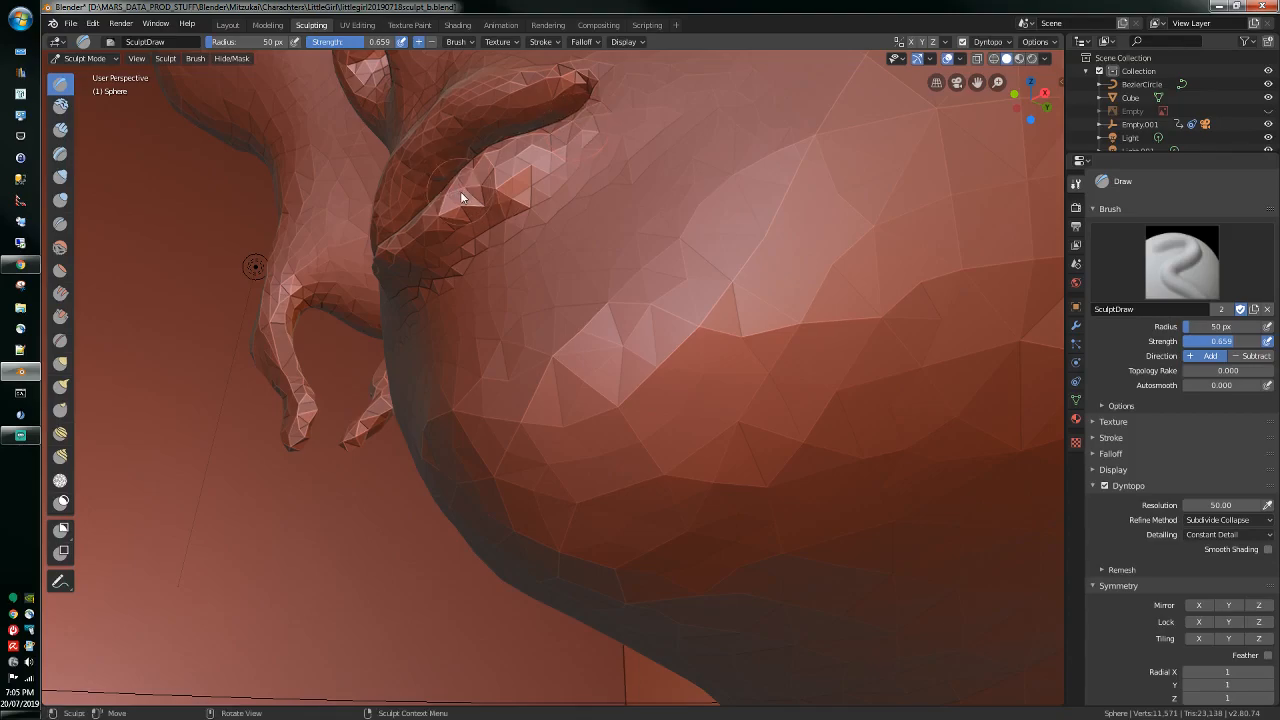
pyautogui.moveTo(480, 206)
pyautogui.mouseDown(button='middle')
pyautogui.moveTo(580, 203)
pyautogui.moveTo(528, 245)
pyautogui.moveTo(446, 247)
pyautogui.moveTo(468, 223)
pyautogui.mouseUp(button='middle')
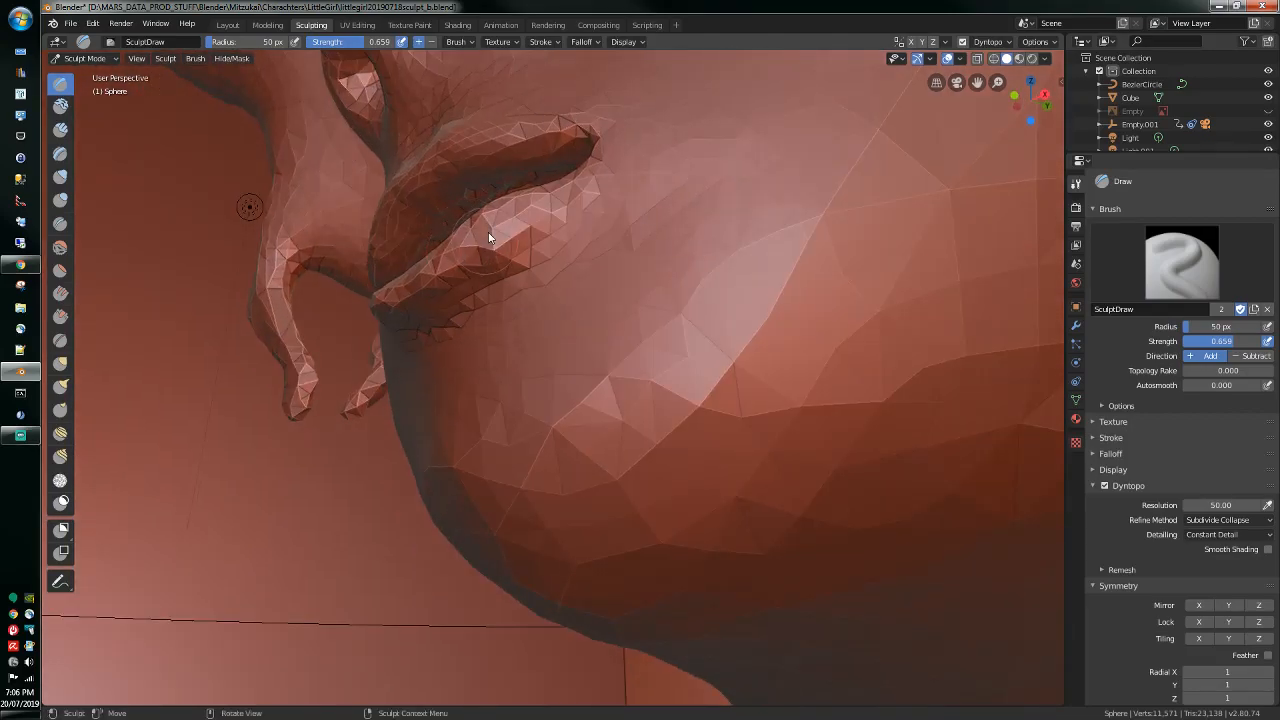
# Step: Add a short Draw stroke on the cheek beside the mouth corner and even it out with the Smooth brush
pyautogui.moveTo(552, 202)
pyautogui.mouseDown(button='middle')
pyautogui.moveTo(528, 259)
pyautogui.moveTo(590, 302)
pyautogui.moveTo(510, 279)
pyautogui.moveTo(530, 345)
pyautogui.moveTo(647, 366)
pyautogui.moveTo(716, 335)
pyautogui.moveTo(714, 318)
pyautogui.moveTo(653, 328)
pyautogui.moveTo(776, 347)
pyautogui.mouseUp(button='middle')
pyautogui.scroll(-2, 714, 325)
pyautogui.scroll(5, 653, 328)
pyautogui.moveTo(738, 365); pyautogui.dragTo(727, 370)
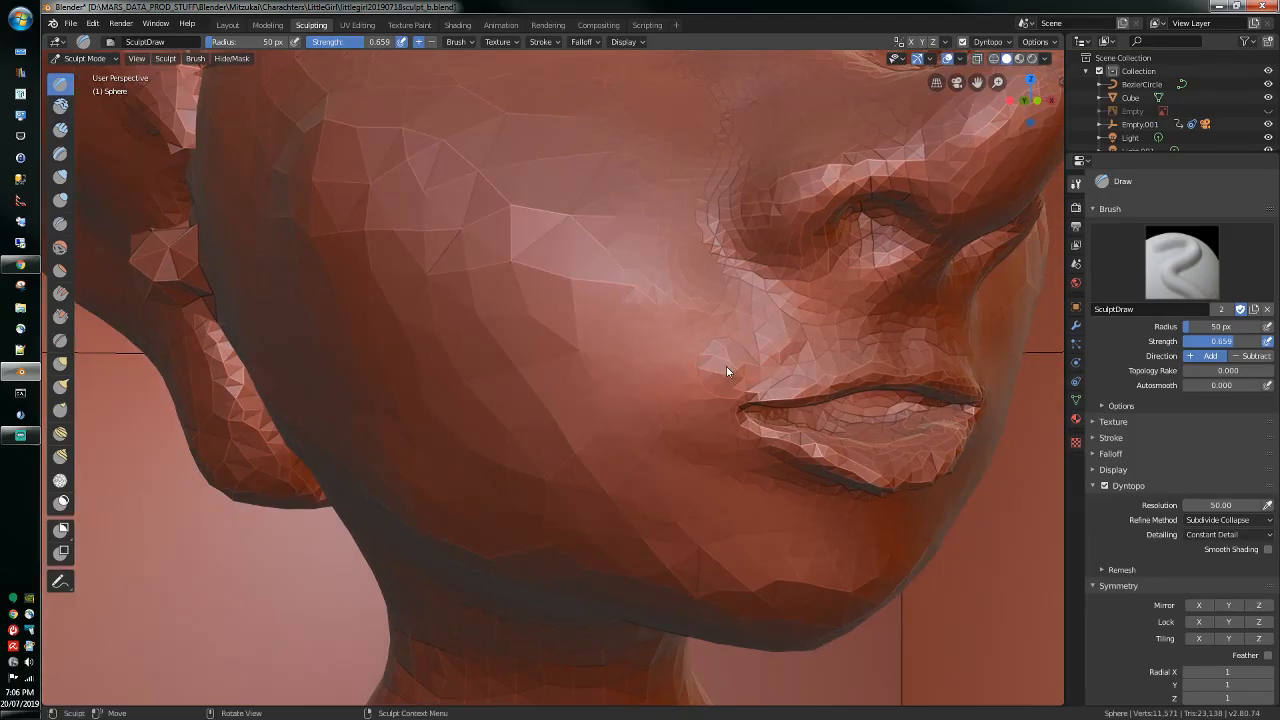
pyautogui.click(60, 247)
pyautogui.moveTo(747, 355); pyautogui.dragTo(717, 373)
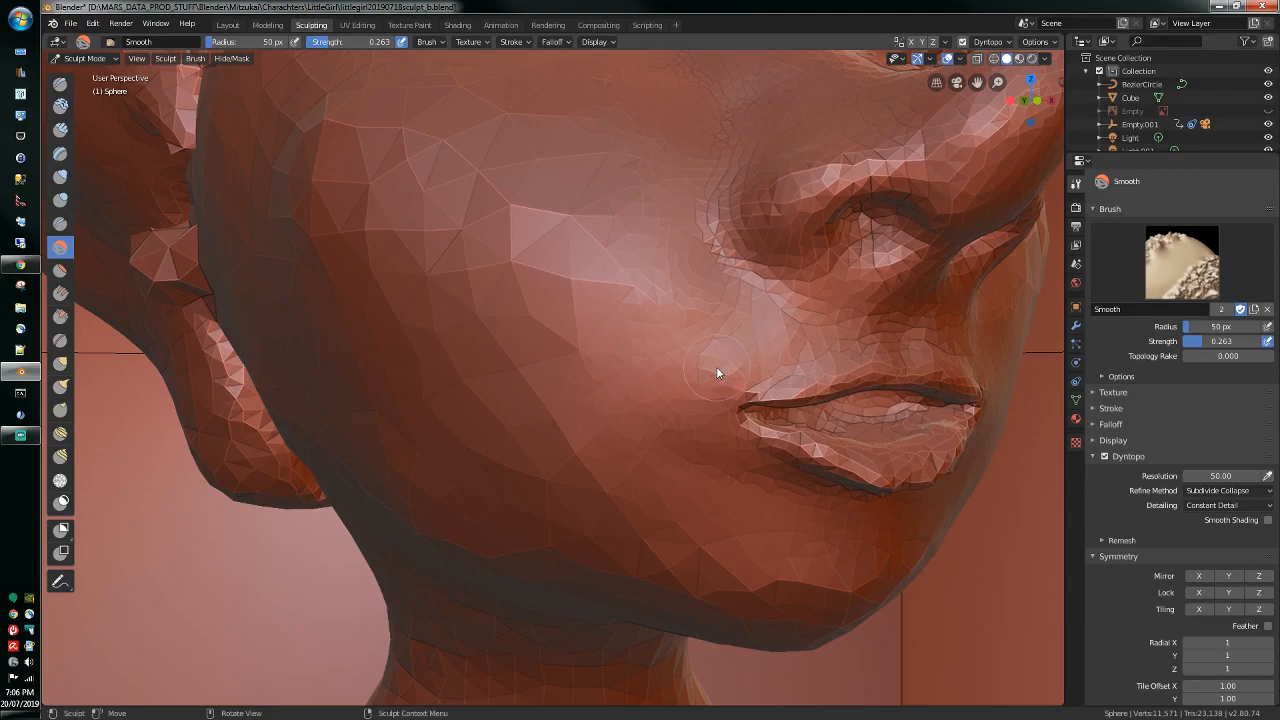
# Step: Smooth the faceted area along and beneath the lower lip
pyautogui.moveTo(706, 368); pyautogui.dragTo(663, 306, button='middle')
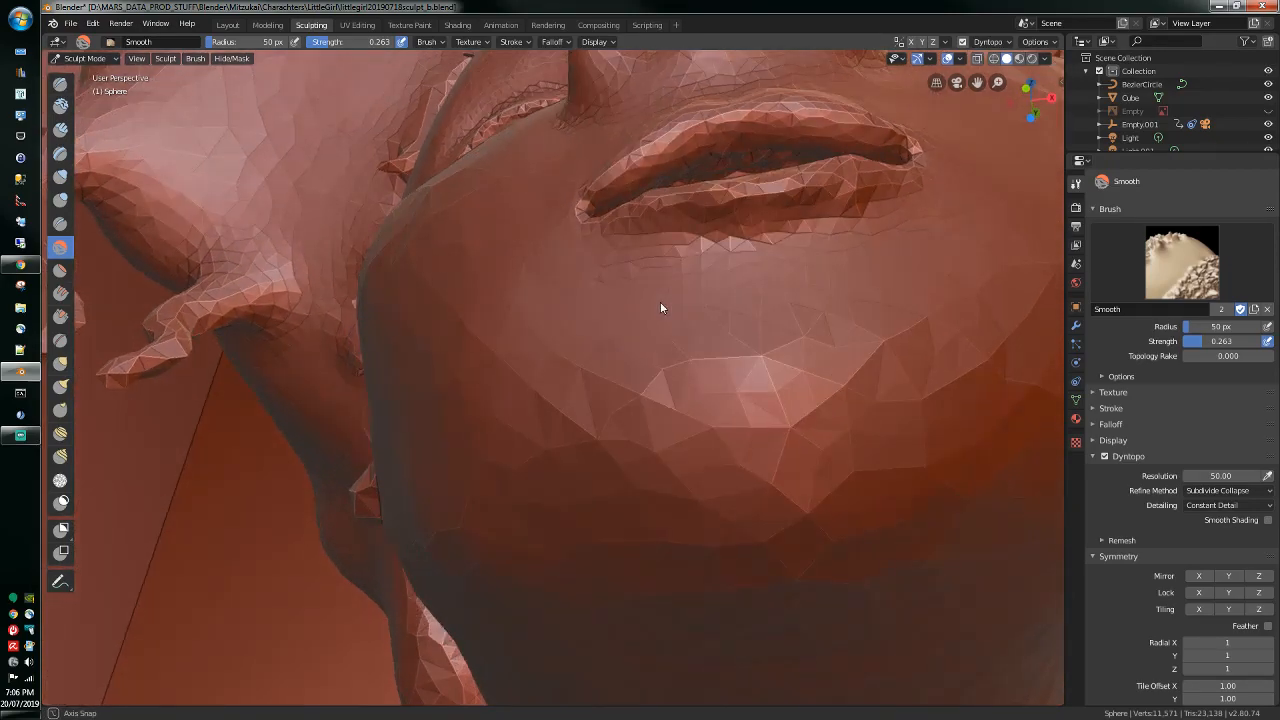
pyautogui.moveTo(681, 263); pyautogui.dragTo(734, 245)
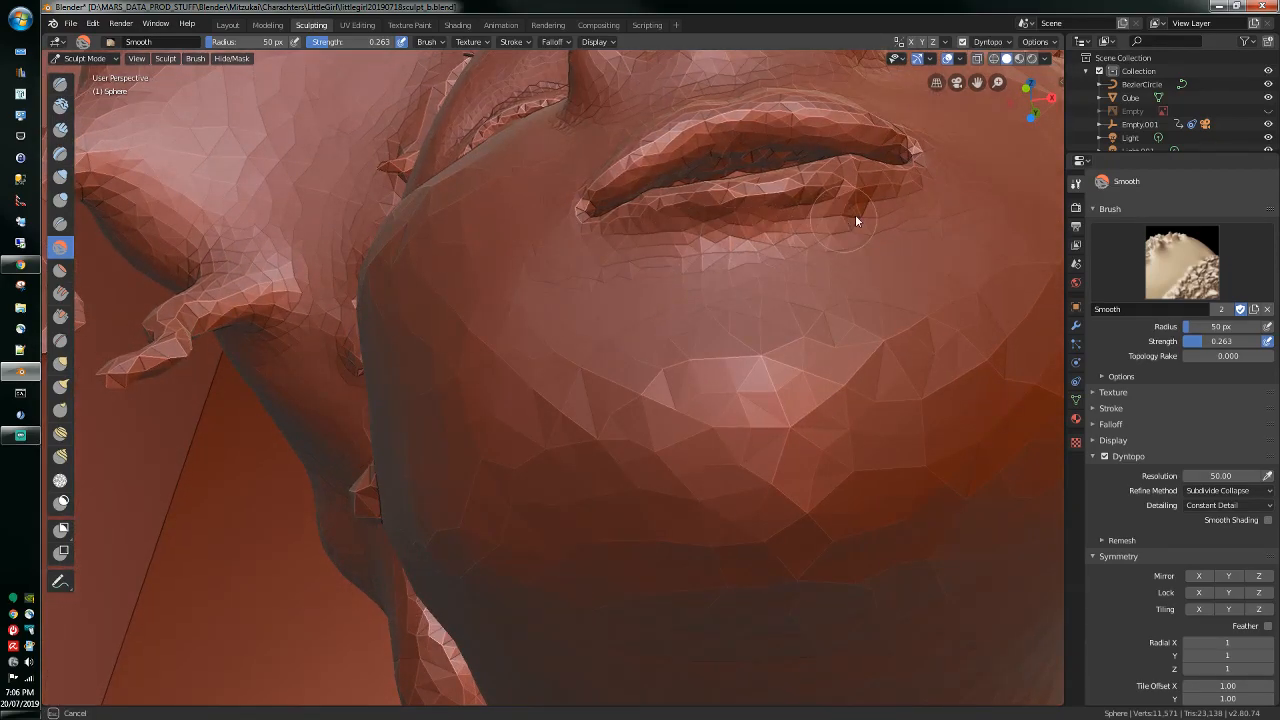
pyautogui.moveTo(883, 204)
pyautogui.mouseDown()
pyautogui.moveTo(794, 234)
pyautogui.moveTo(767, 236)
pyautogui.moveTo(848, 205)
pyautogui.moveTo(650, 237)
pyautogui.mouseUp()
# Step: Sculpt the surface between the lips with the Draw brush, following the inner edge of the lower lip
pyautogui.moveTo(650, 237)
pyautogui.mouseDown(button='middle')
pyautogui.moveTo(737, 277)
pyautogui.moveTo(645, 272)
pyautogui.moveTo(698, 265)
pyautogui.moveTo(620, 286)
pyautogui.moveTo(738, 292)
pyautogui.moveTo(718, 362)
pyautogui.moveTo(716, 304)
pyautogui.moveTo(746, 308)
pyautogui.moveTo(754, 354)
pyautogui.moveTo(684, 342)
pyautogui.moveTo(682, 308)
pyautogui.moveTo(646, 303)
pyautogui.moveTo(643, 320)
pyautogui.moveTo(670, 296)
pyautogui.mouseUp(button='middle')
pyautogui.scroll(-3, 698, 265)
pyautogui.scroll(3, 662, 303)
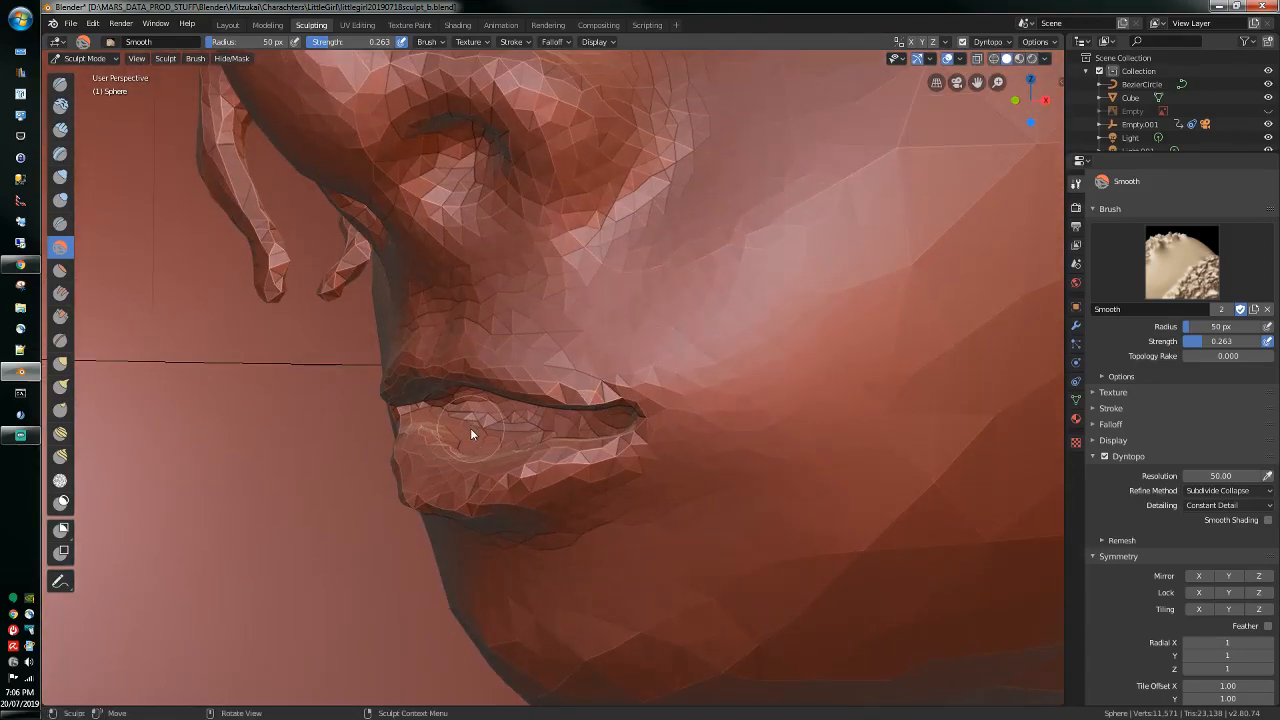
pyautogui.moveTo(470, 428); pyautogui.dragTo(512, 447, button='middle')
pyautogui.scroll(2, 510, 446)
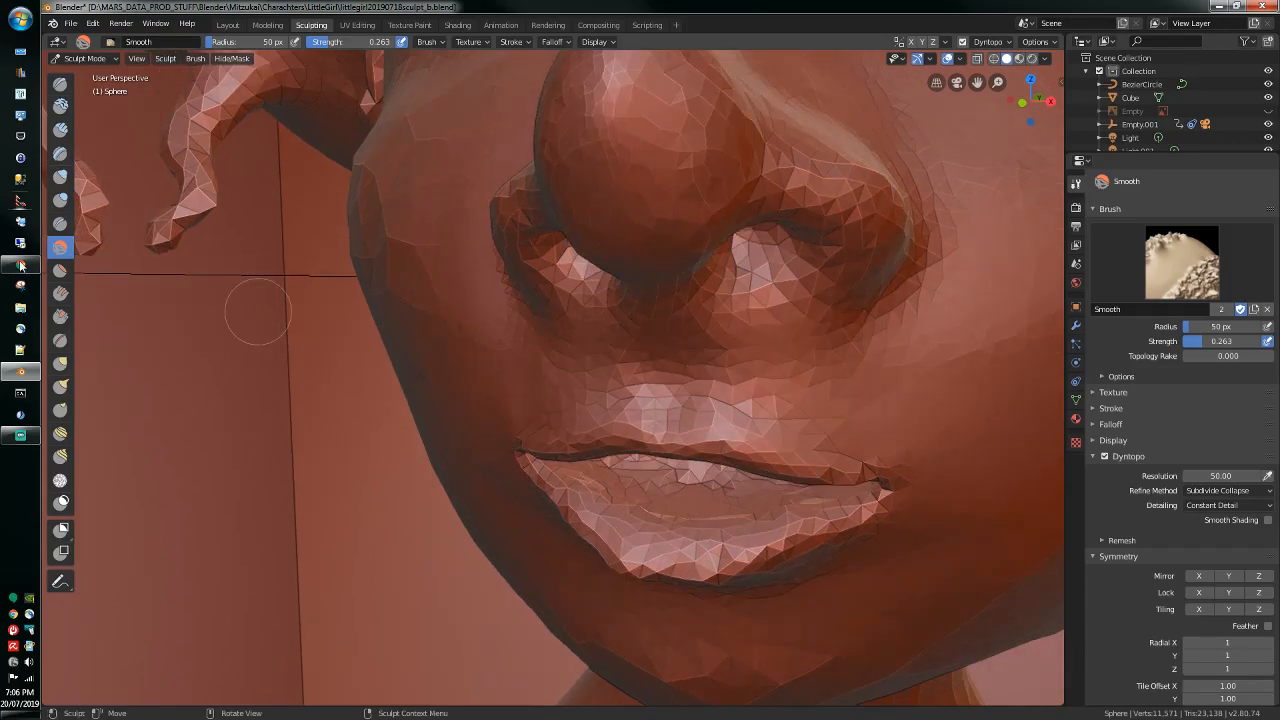
pyautogui.click(60, 84)
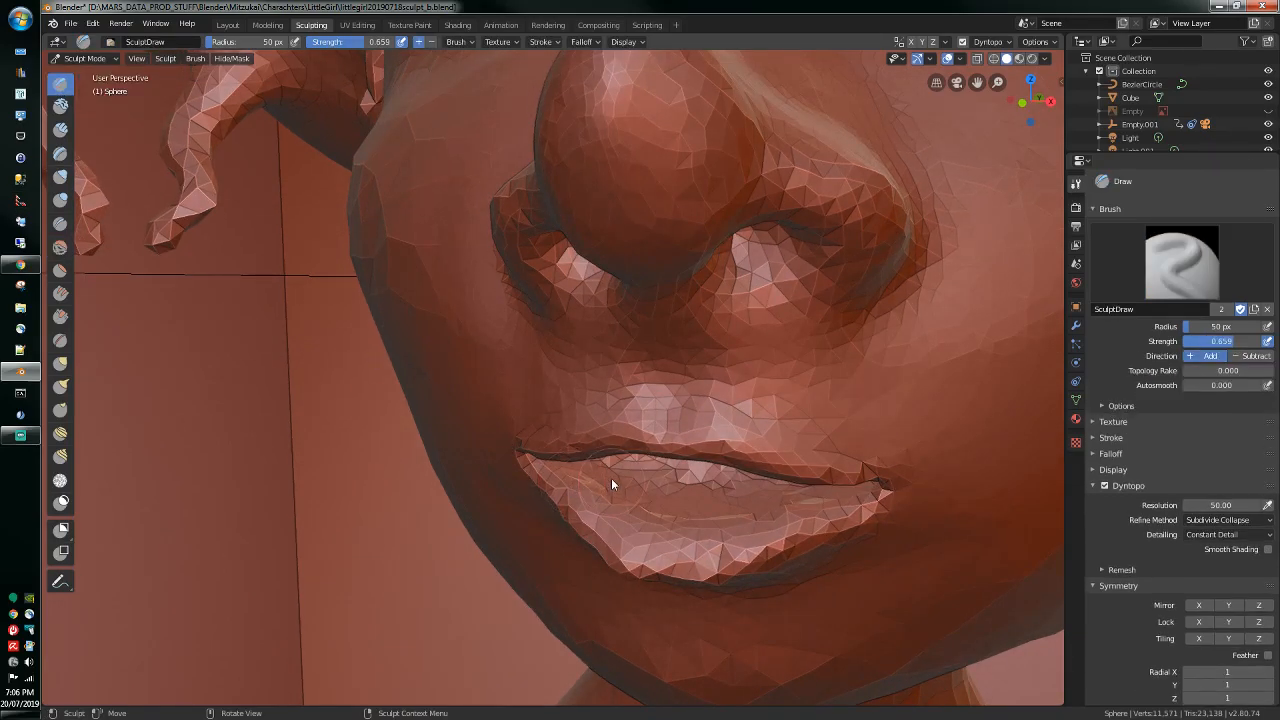
pyautogui.moveTo(616, 480); pyautogui.dragTo(791, 493)
# Step: Carve a groove between the lips with the Crease brush, along the inside of the lower lip
pyautogui.moveTo(791, 493)
pyautogui.mouseDown(button='middle')
pyautogui.moveTo(824, 468)
pyautogui.moveTo(819, 482)
pyautogui.mouseUp(button='middle')
pyautogui.scroll(-2, 893, 432)
pyautogui.moveTo(893, 432); pyautogui.dragTo(866, 458, button='middle')
pyautogui.click(60, 224)
pyautogui.moveTo(747, 557)
pyautogui.mouseDown()
pyautogui.moveTo(717, 537)
pyautogui.moveTo(632, 531)
pyautogui.mouseUp()
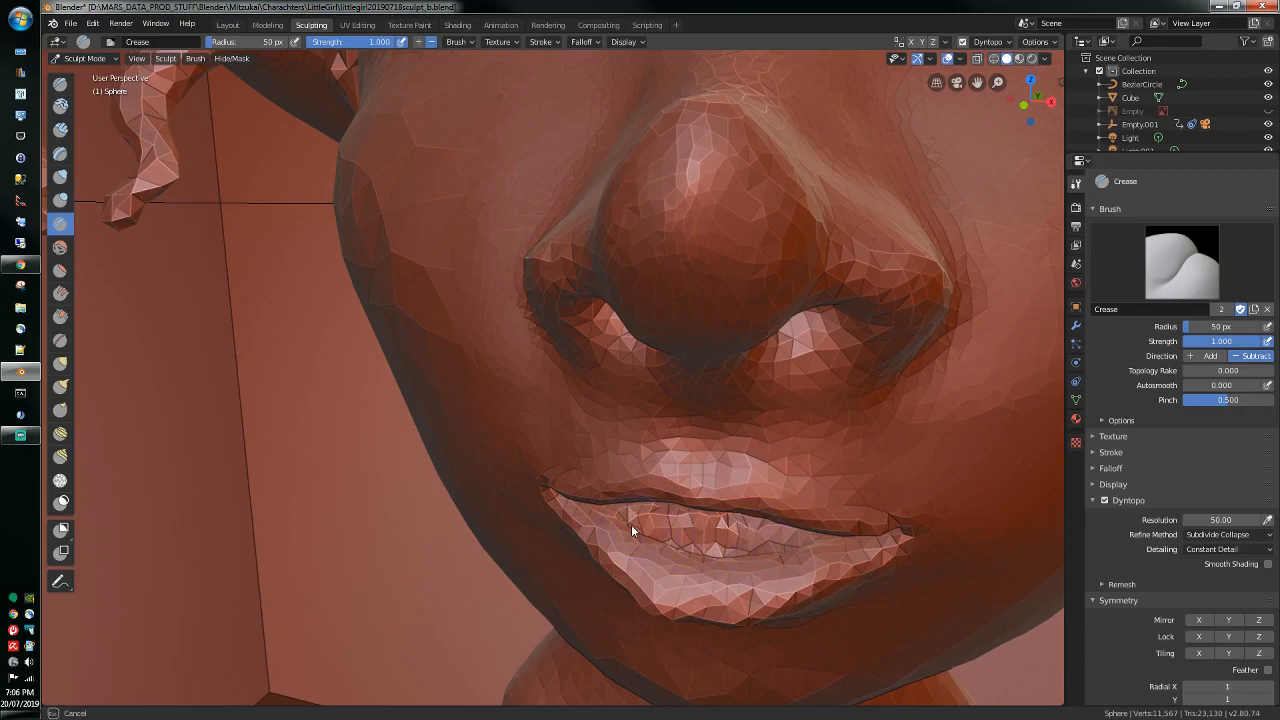
# Step: Deepen the groove behind the lower lip with close-up Crease strokes
pyautogui.moveTo(749, 542)
pyautogui.mouseDown(button='middle')
pyautogui.moveTo(743, 554)
pyautogui.moveTo(738, 518)
pyautogui.moveTo(736, 554)
pyautogui.moveTo(724, 398)
pyautogui.moveTo(737, 420)
pyautogui.moveTo(717, 420)
pyautogui.mouseUp(button='middle')
pyautogui.scroll(2, 724, 396)
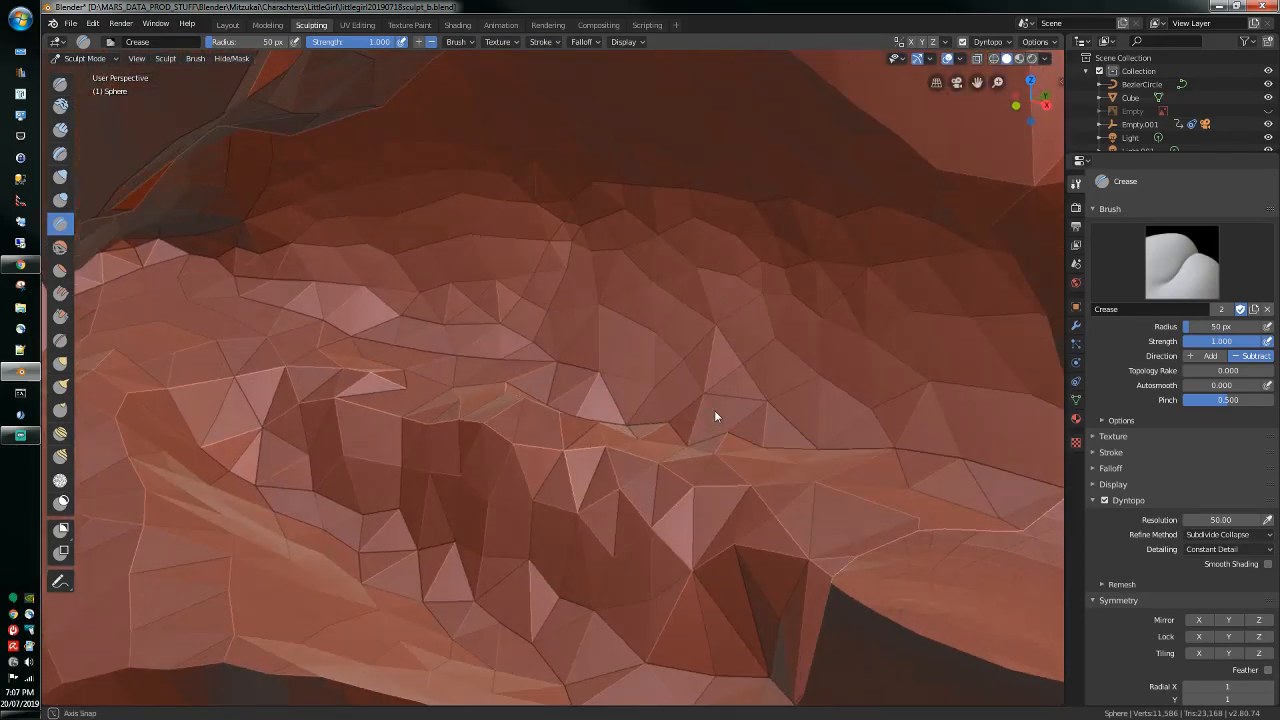
pyautogui.moveTo(403, 574); pyautogui.dragTo(276, 489)
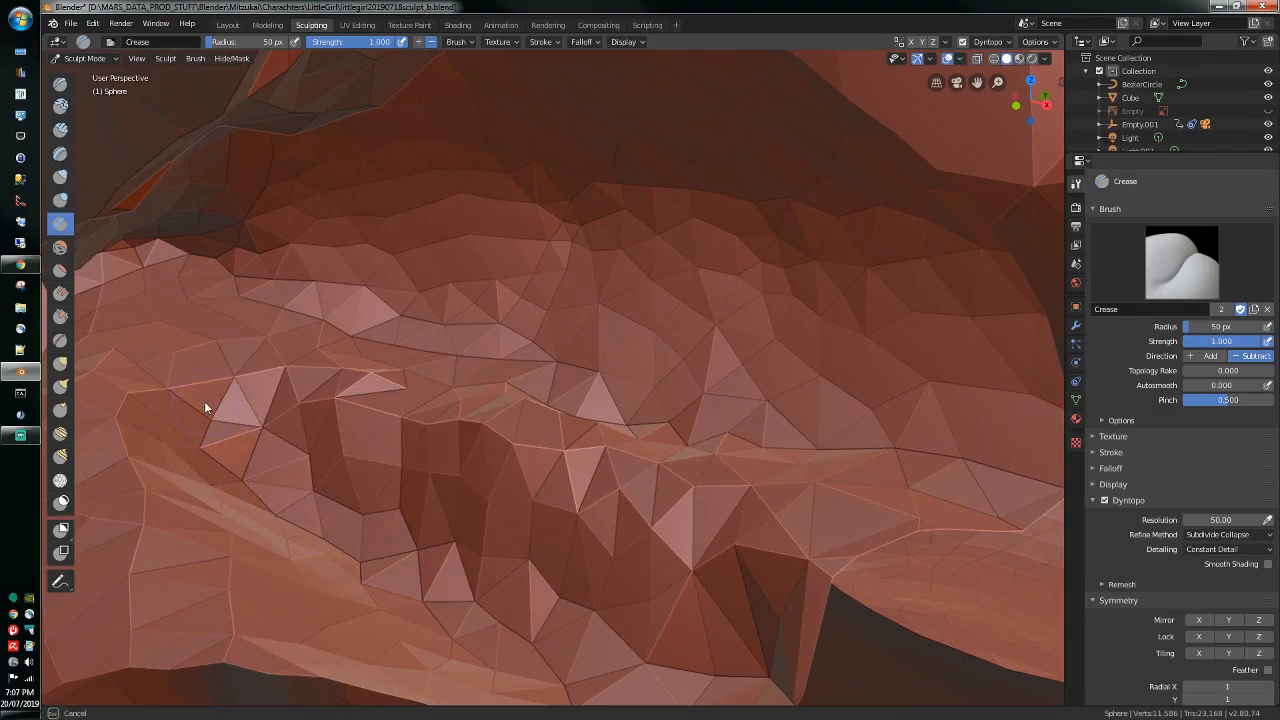
pyautogui.moveTo(204, 352)
pyautogui.mouseDown()
pyautogui.moveTo(205, 384)
pyautogui.moveTo(220, 315)
pyautogui.moveTo(201, 326)
pyautogui.moveTo(285, 255)
pyautogui.moveTo(200, 441)
pyautogui.moveTo(231, 427)
pyautogui.moveTo(291, 574)
pyautogui.moveTo(342, 646)
pyautogui.moveTo(362, 637)
pyautogui.moveTo(305, 532)
pyautogui.moveTo(268, 519)
pyautogui.moveTo(442, 671)
pyautogui.moveTo(379, 592)
pyautogui.moveTo(290, 430)
pyautogui.moveTo(352, 396)
pyautogui.moveTo(440, 468)
pyautogui.mouseUp()
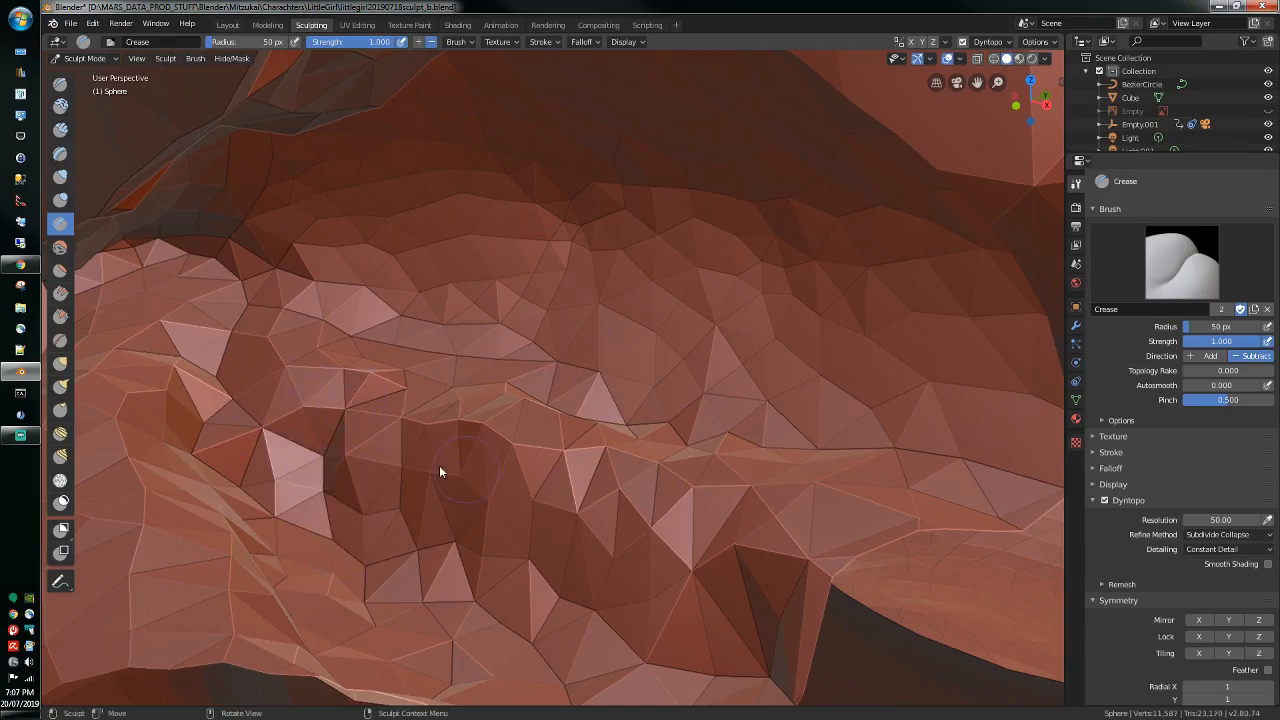
# Step: Enable X mirror symmetry and crease the mouth opening behind the lower lip on both sides
pyautogui.click(1198, 621)
pyautogui.moveTo(583, 580)
pyautogui.mouseDown()
pyautogui.moveTo(432, 616)
pyautogui.moveTo(346, 594)
pyautogui.moveTo(298, 502)
pyautogui.mouseUp()
pyautogui.moveTo(298, 502)
pyautogui.mouseDown(button='middle')
pyautogui.moveTo(419, 575)
pyautogui.moveTo(343, 543)
pyautogui.mouseUp(button='middle')
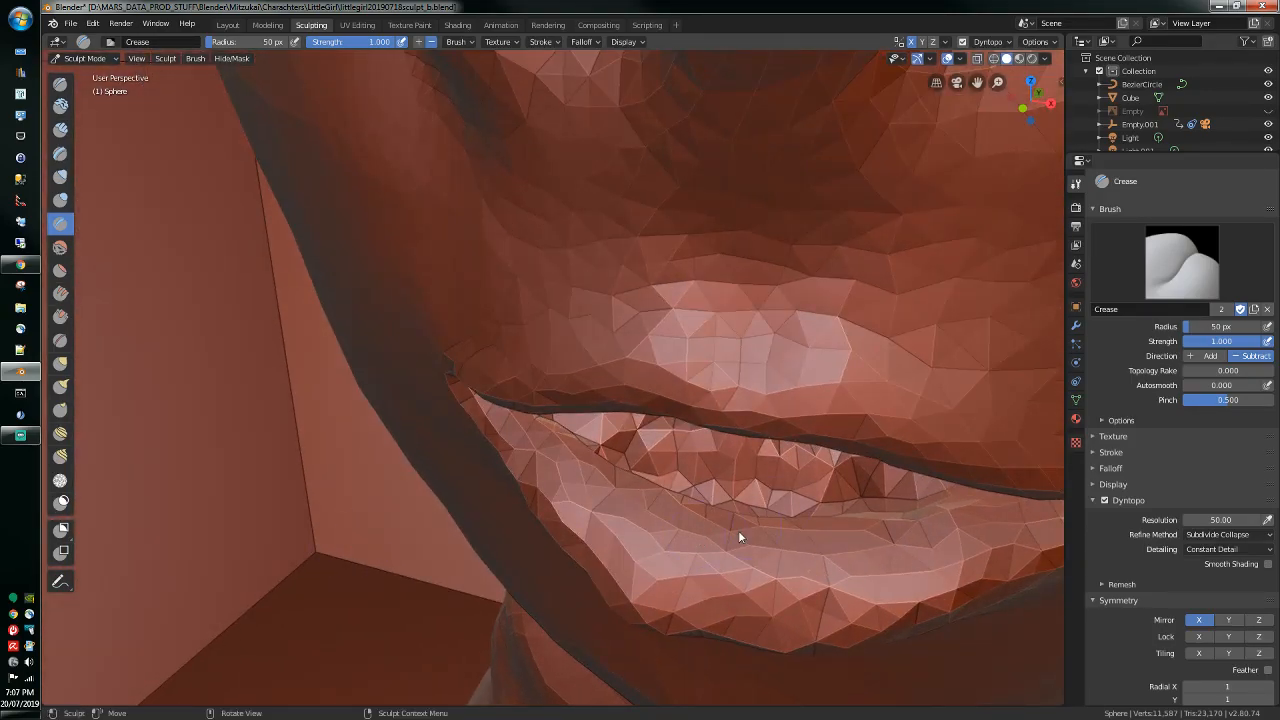
pyautogui.moveTo(820, 508)
pyautogui.mouseDown()
pyautogui.moveTo(931, 503)
pyautogui.moveTo(765, 493)
pyautogui.mouseUp()
# Step: Extend the creased mouth opening along the inner lower lip toward the mouth corners
pyautogui.moveTo(765, 493)
pyautogui.mouseDown(button='middle')
pyautogui.moveTo(736, 481)
pyautogui.moveTo(591, 509)
pyautogui.moveTo(471, 474)
pyautogui.moveTo(466, 503)
pyautogui.moveTo(462, 393)
pyautogui.moveTo(591, 585)
pyautogui.moveTo(485, 408)
pyautogui.moveTo(277, 423)
pyautogui.moveTo(234, 337)
pyautogui.moveTo(118, 338)
pyautogui.mouseUp(button='middle')
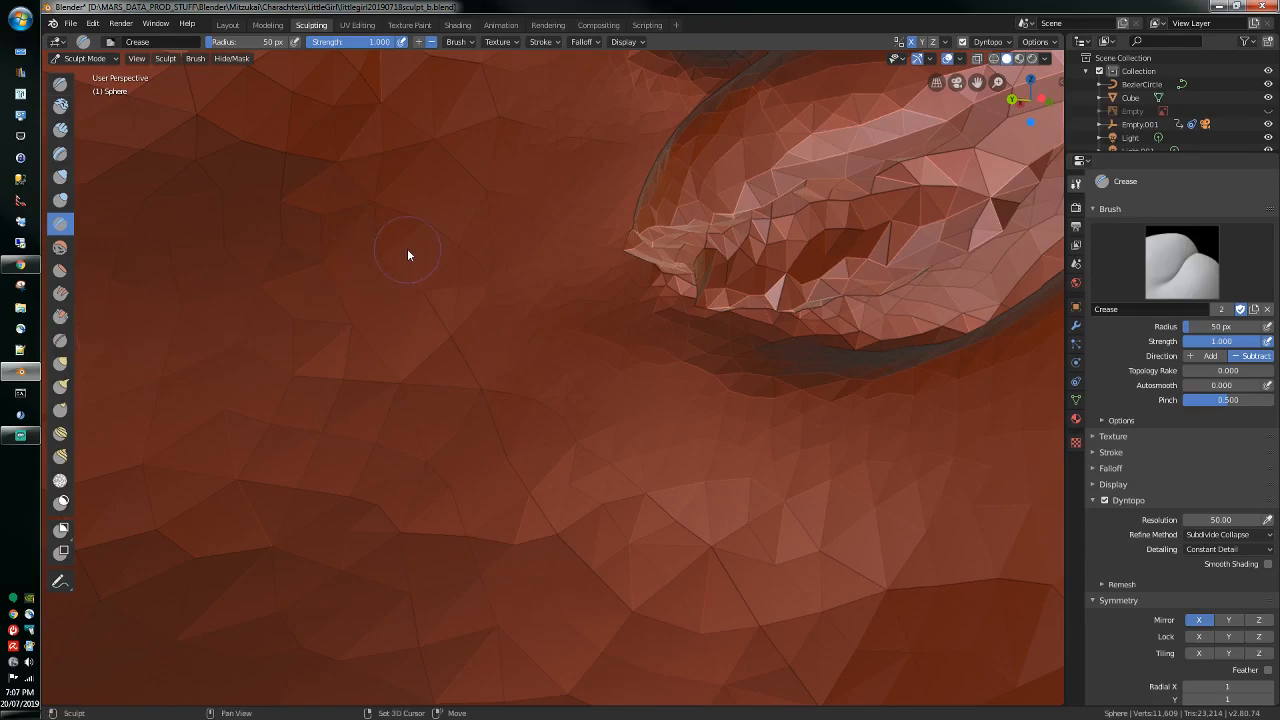
pyautogui.moveTo(587, 546)
pyautogui.mouseDown(button='middle')
pyautogui.moveTo(723, 357)
pyautogui.moveTo(480, 391)
pyautogui.moveTo(557, 417)
pyautogui.moveTo(508, 391)
pyautogui.moveTo(488, 404)
pyautogui.mouseUp(button='middle')
pyautogui.scroll(-8, 557, 414)
pyautogui.scroll(6, 531, 403)
pyautogui.scroll(5, 487, 393)
pyautogui.scroll(-4, 490, 397)
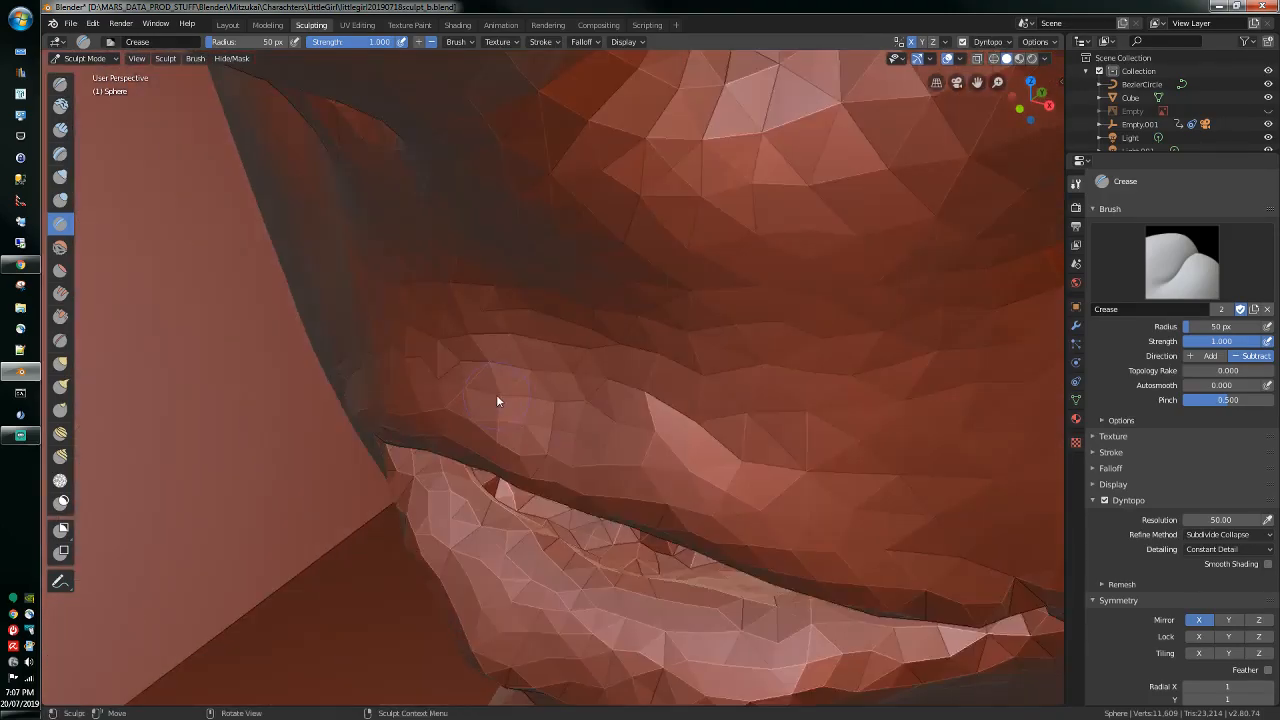
pyautogui.scroll(3, 499, 390)
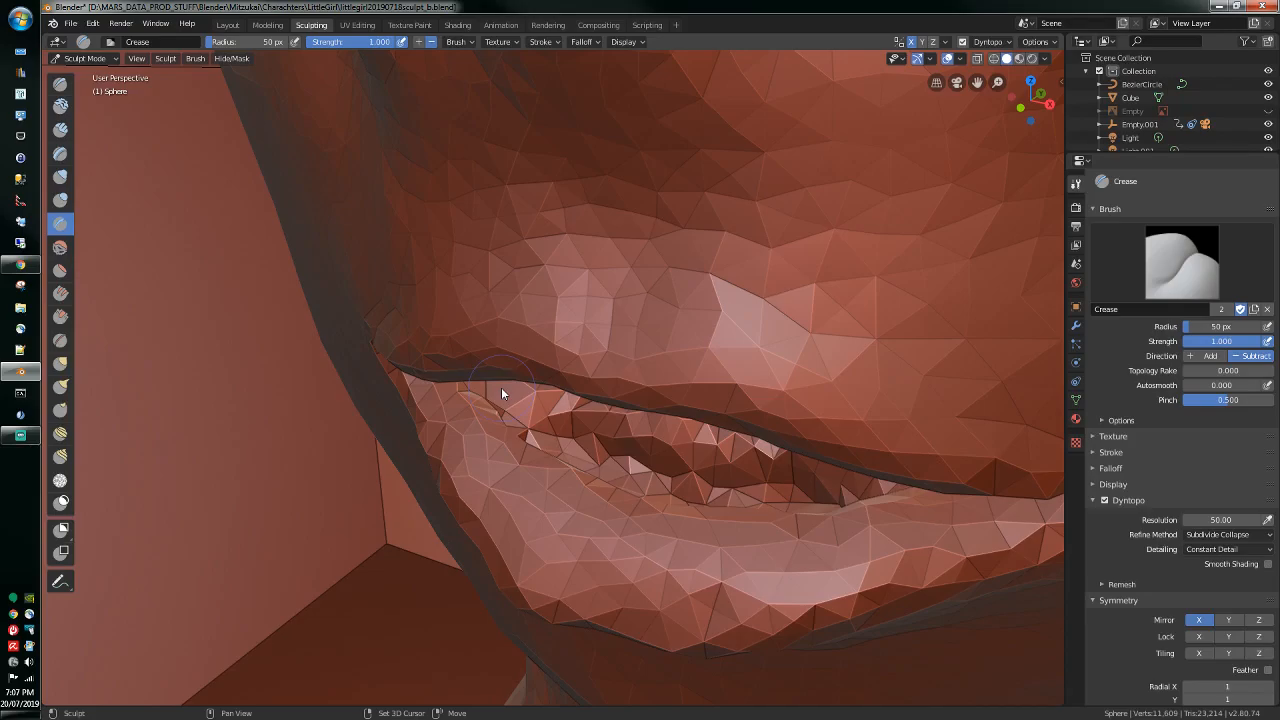
pyautogui.scroll(3, 501, 387)
pyautogui.moveTo(501, 387)
pyautogui.mouseDown(button='middle')
pyautogui.moveTo(482, 382)
pyautogui.moveTo(469, 418)
pyautogui.mouseUp(button='middle')
pyautogui.moveTo(455, 553)
pyautogui.mouseDown()
pyautogui.moveTo(240, 397)
pyautogui.moveTo(251, 391)
pyautogui.moveTo(229, 403)
pyautogui.moveTo(254, 427)
pyautogui.mouseUp()
# Step: Crease deeper into the mouth cavity beneath the upper lip from a side angle
pyautogui.moveTo(254, 427); pyautogui.dragTo(229, 421, button='middle')
pyautogui.scroll(-5, 223, 427)
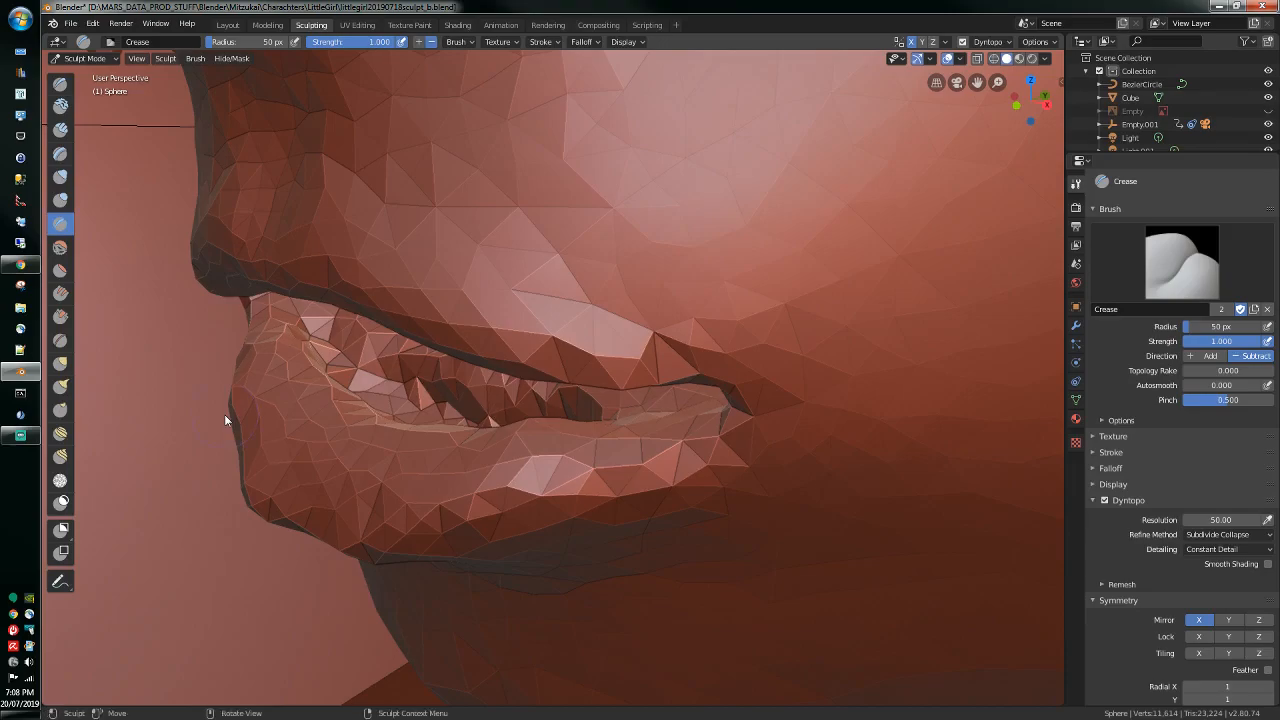
pyautogui.moveTo(365, 373)
pyautogui.mouseDown()
pyautogui.moveTo(355, 388)
pyautogui.moveTo(330, 312)
pyautogui.mouseUp()
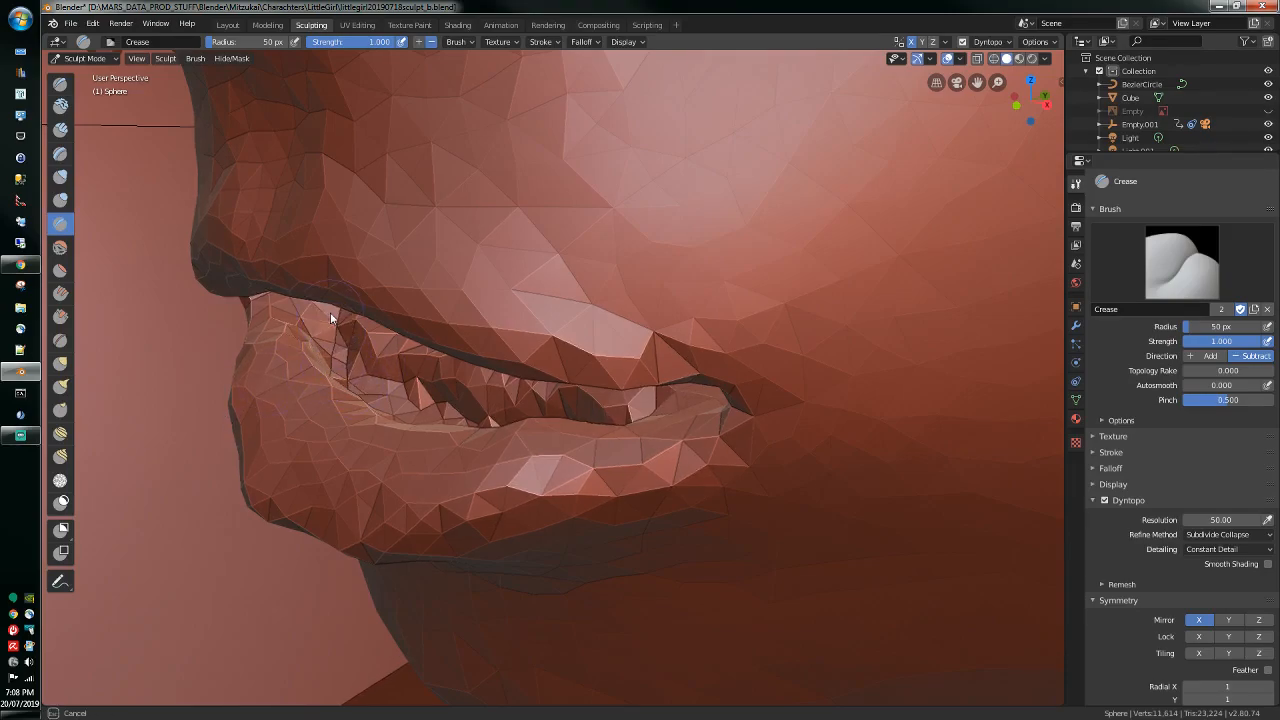
pyautogui.scroll(-2, 330, 325)
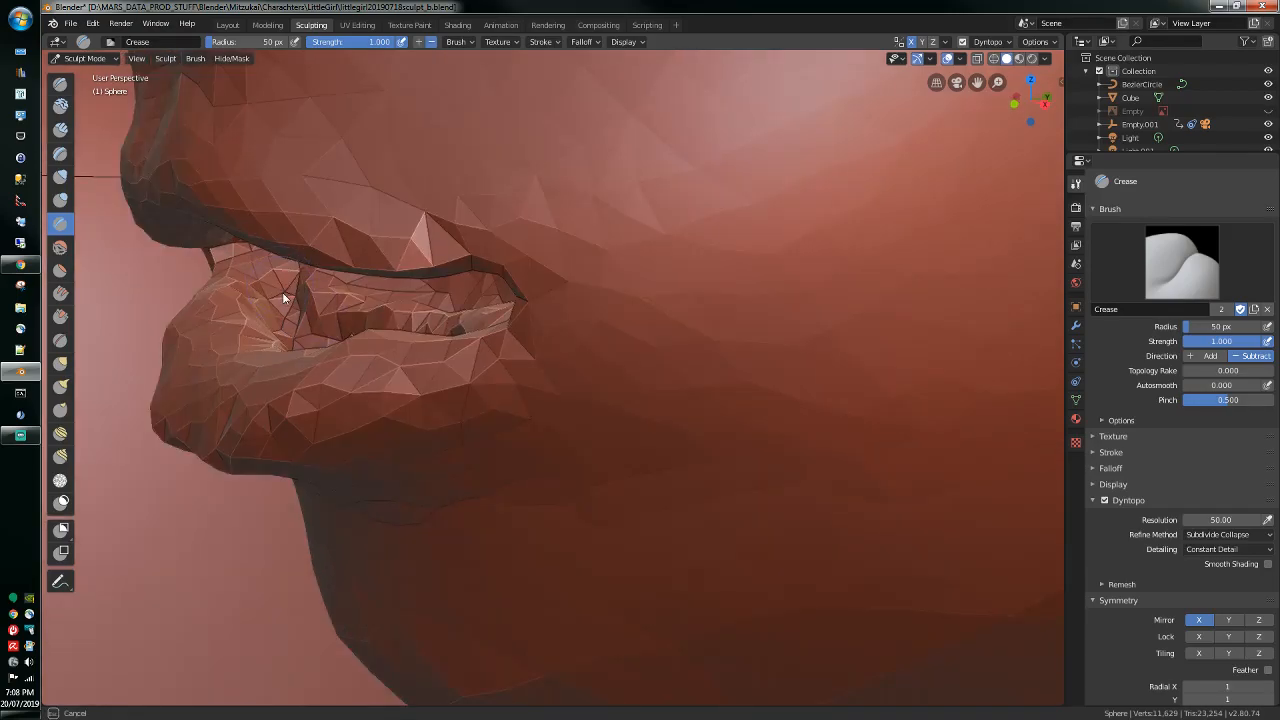
pyautogui.moveTo(295, 336); pyautogui.dragTo(295, 334)
# Step: Refine the gap between both lips with further mirrored Crease strokes
pyautogui.moveTo(295, 334); pyautogui.dragTo(329, 387, button='middle')
pyautogui.moveTo(394, 466); pyautogui.dragTo(442, 504)
pyautogui.moveTo(442, 504); pyautogui.dragTo(485, 496, button='middle')
pyautogui.scroll(3, 485, 496)
pyautogui.moveTo(836, 315); pyautogui.dragTo(708, 328)
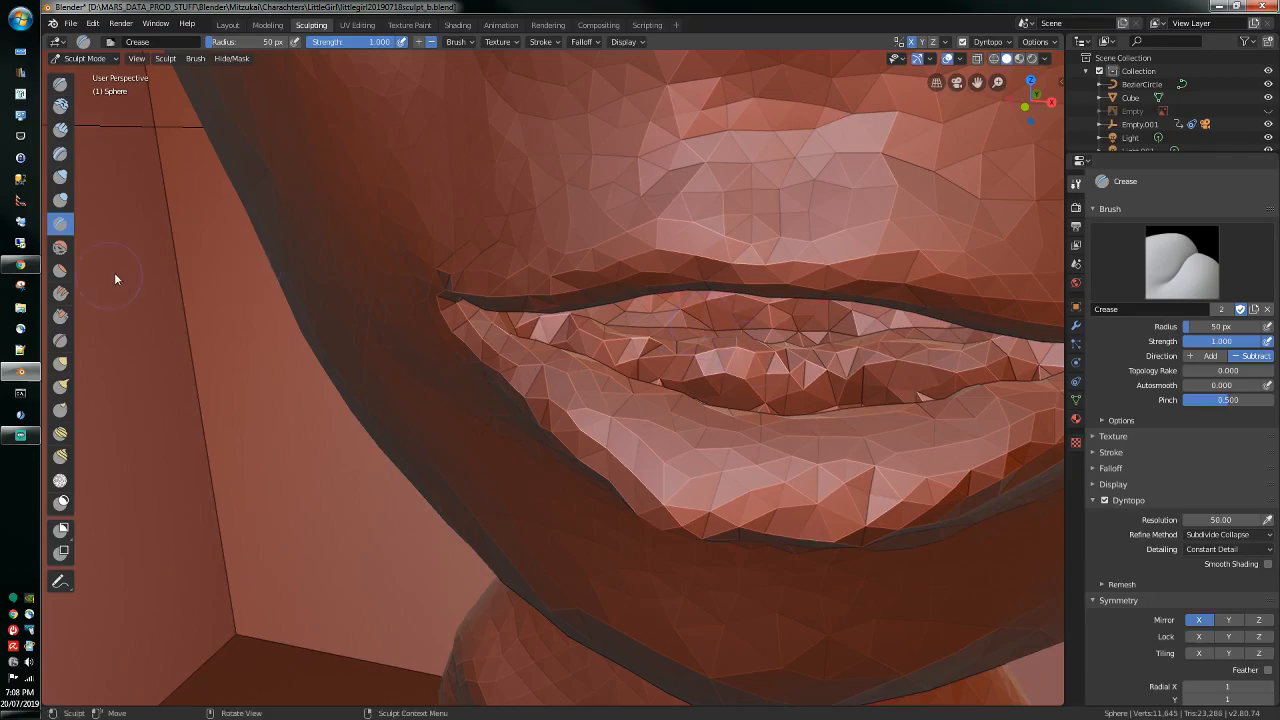
# Step: Pull the geometry inside the mouth opening into shape with the Snake Hook brush
pyautogui.click(60, 385)
pyautogui.moveTo(113, 412)
pyautogui.mouseDown(button='middle')
pyautogui.moveTo(630, 410)
pyautogui.moveTo(769, 426)
pyautogui.mouseUp(button='middle')
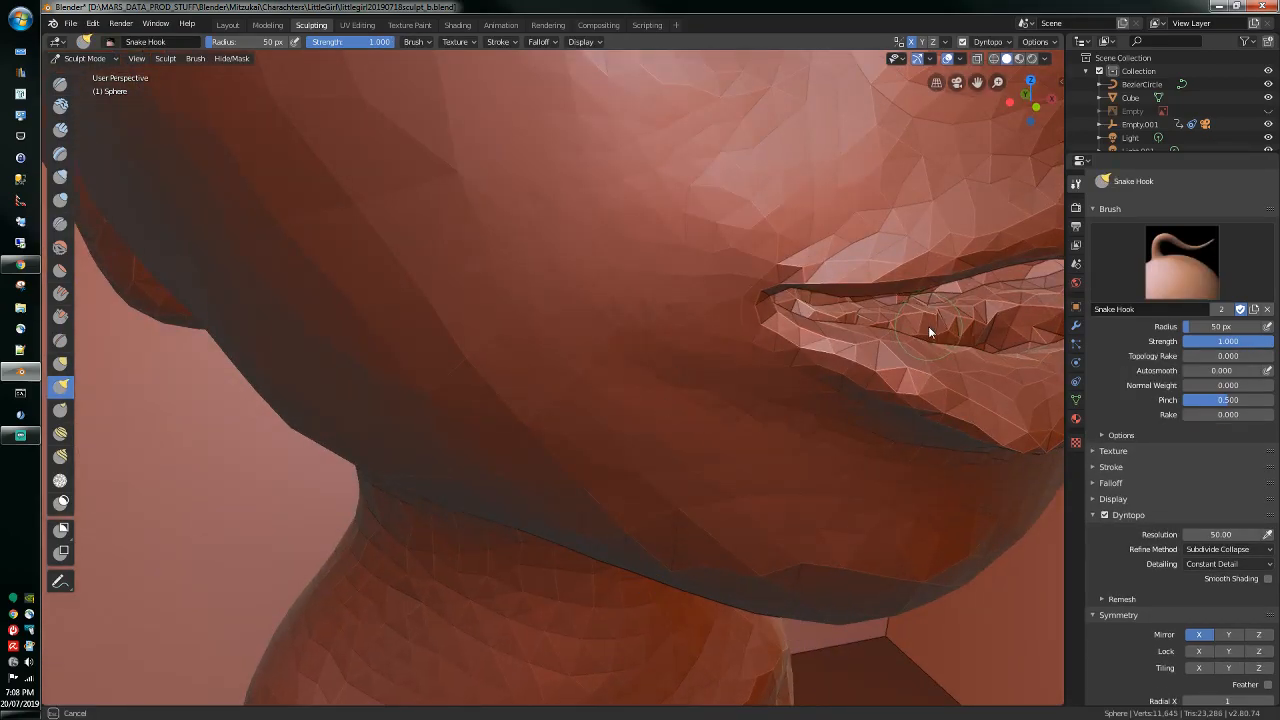
pyautogui.moveTo(939, 324); pyautogui.dragTo(858, 322)
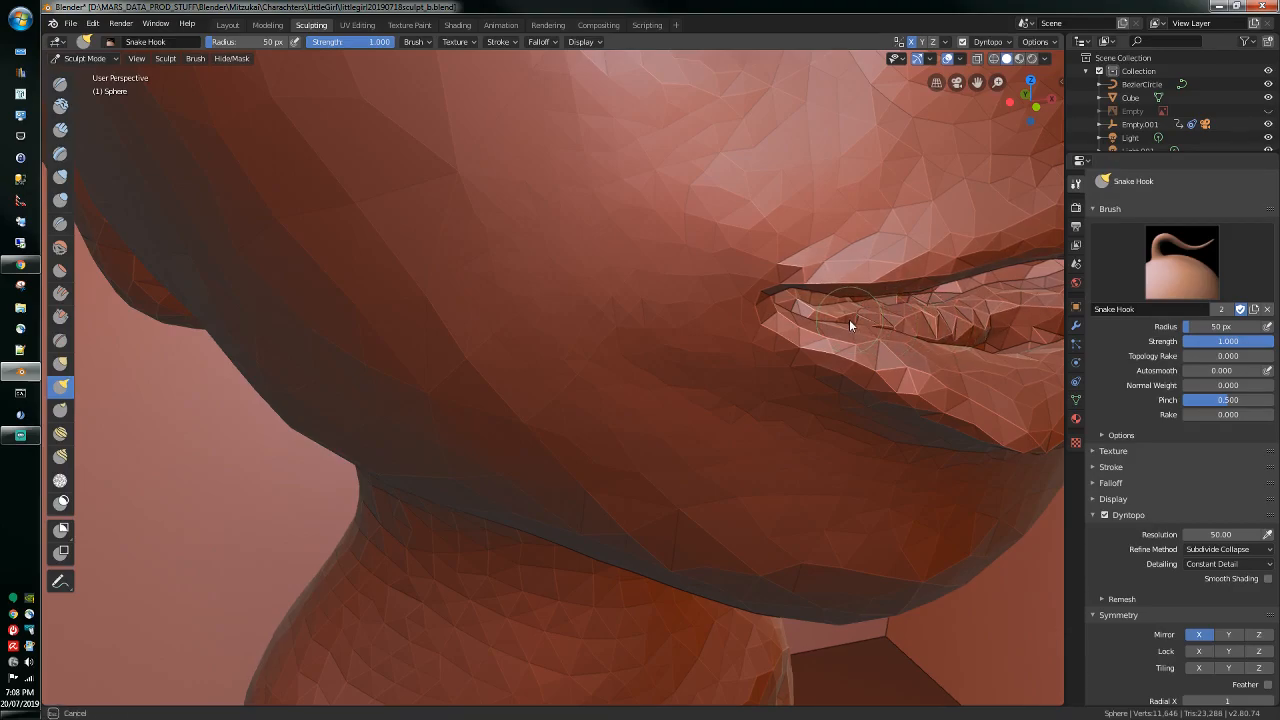
pyautogui.moveTo(850, 320); pyautogui.dragTo(946, 328, button='middle')
pyautogui.moveTo(946, 328)
pyautogui.mouseDown()
pyautogui.moveTo(1007, 312)
pyautogui.moveTo(957, 320)
pyautogui.mouseUp()
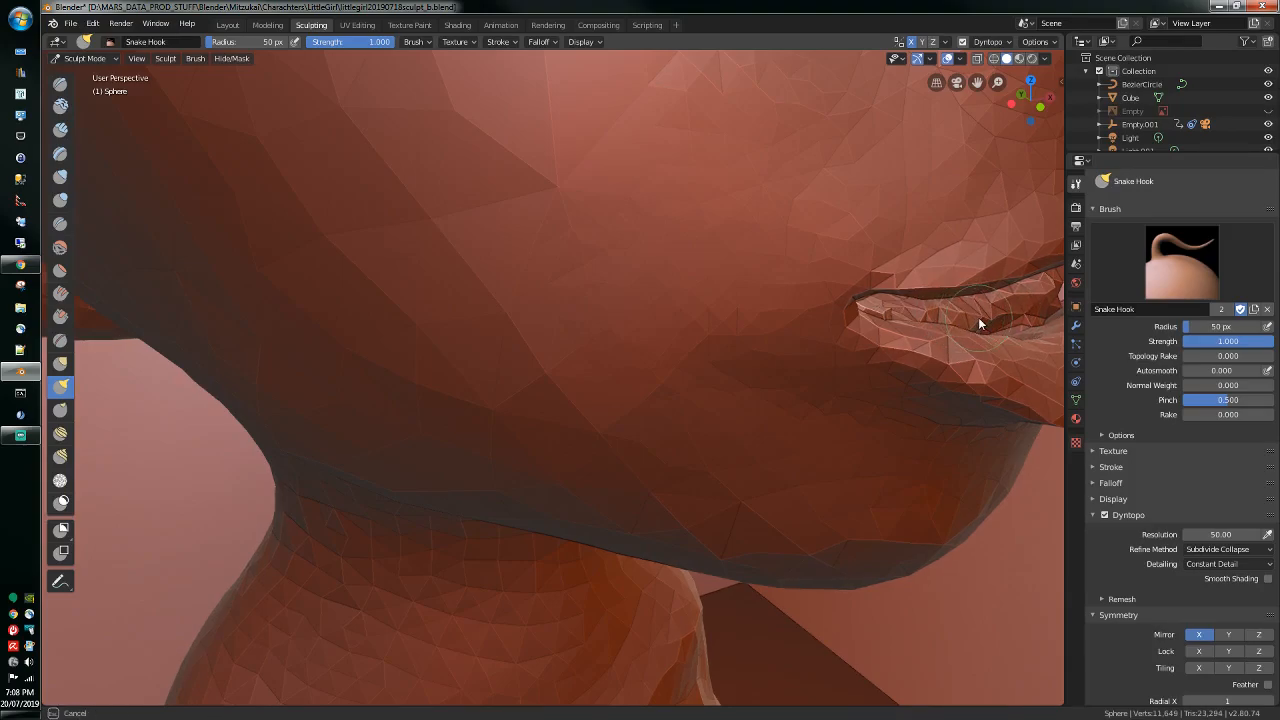
pyautogui.moveTo(1005, 307); pyautogui.dragTo(922, 302, button='middle')
pyautogui.moveTo(718, 377); pyautogui.dragTo(675, 379, button='middle')
pyautogui.moveTo(416, 353)
pyautogui.mouseDown()
pyautogui.moveTo(403, 354)
pyautogui.moveTo(395, 324)
pyautogui.moveTo(374, 337)
pyautogui.moveTo(334, 306)
pyautogui.moveTo(324, 339)
pyautogui.moveTo(319, 284)
pyautogui.moveTo(331, 357)
pyautogui.moveTo(410, 354)
pyautogui.moveTo(545, 537)
pyautogui.moveTo(664, 556)
pyautogui.moveTo(590, 531)
pyautogui.mouseUp()
# Step: Smooth the jagged surface between the lips and along the inner lower lip
pyautogui.click(60, 247)
pyautogui.scroll(3, 414, 360)
pyautogui.moveTo(590, 531); pyautogui.dragTo(621, 467, button='middle')
pyautogui.moveTo(628, 416); pyautogui.dragTo(662, 435, button='middle')
pyautogui.moveTo(759, 438)
pyautogui.mouseDown()
pyautogui.moveTo(614, 429)
pyautogui.moveTo(893, 422)
pyautogui.mouseUp()
pyautogui.moveTo(893, 422); pyautogui.dragTo(893, 419, button='middle')
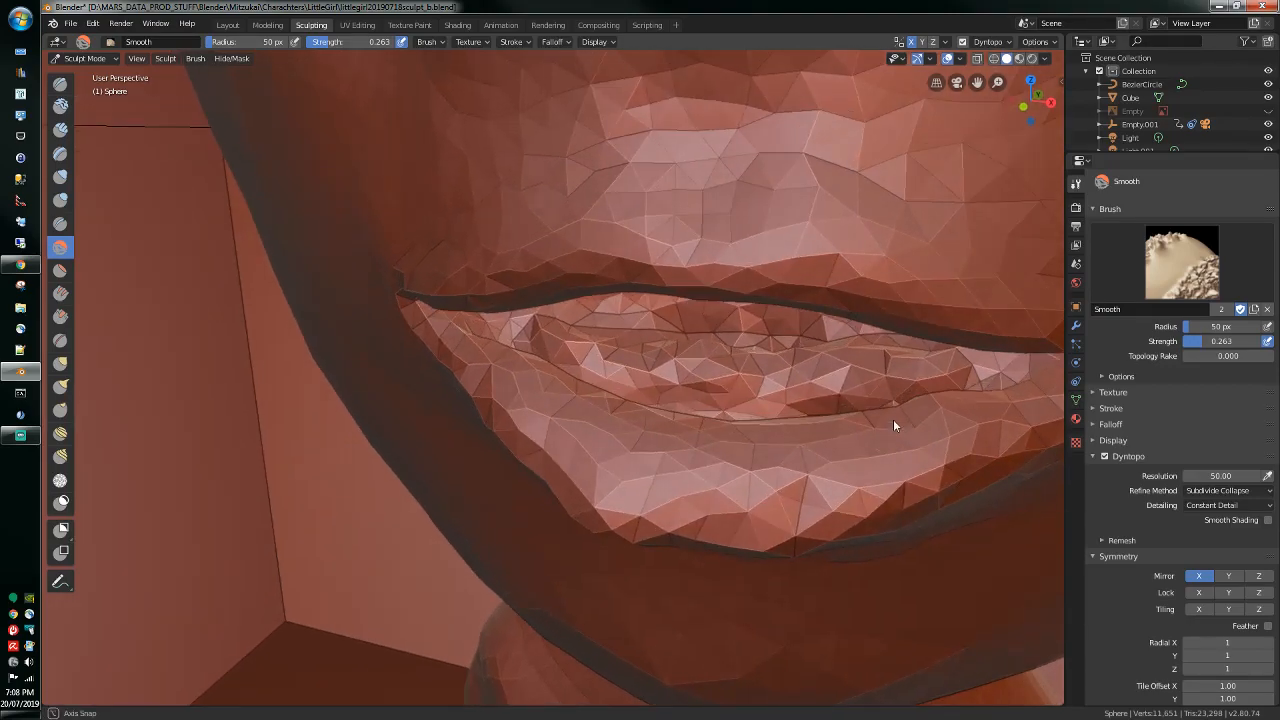
pyautogui.moveTo(775, 350); pyautogui.dragTo(657, 319)
pyautogui.moveTo(657, 319)
pyautogui.mouseDown(button='middle')
pyautogui.moveTo(662, 303)
pyautogui.moveTo(669, 317)
pyautogui.mouseUp(button='middle')
pyautogui.moveTo(1019, 309); pyautogui.dragTo(978, 322, button='middle')
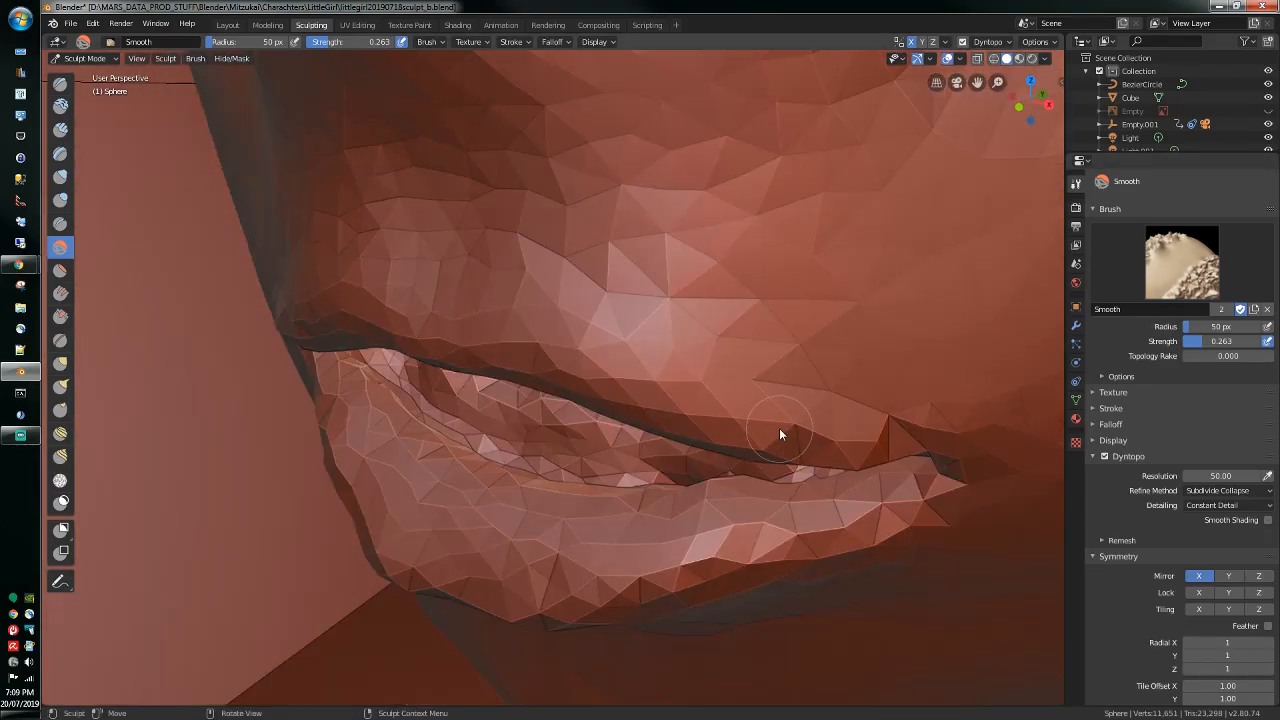
pyautogui.moveTo(780, 445)
pyautogui.mouseDown(button='middle')
pyautogui.moveTo(773, 428)
pyautogui.moveTo(781, 437)
pyautogui.mouseUp(button='middle')
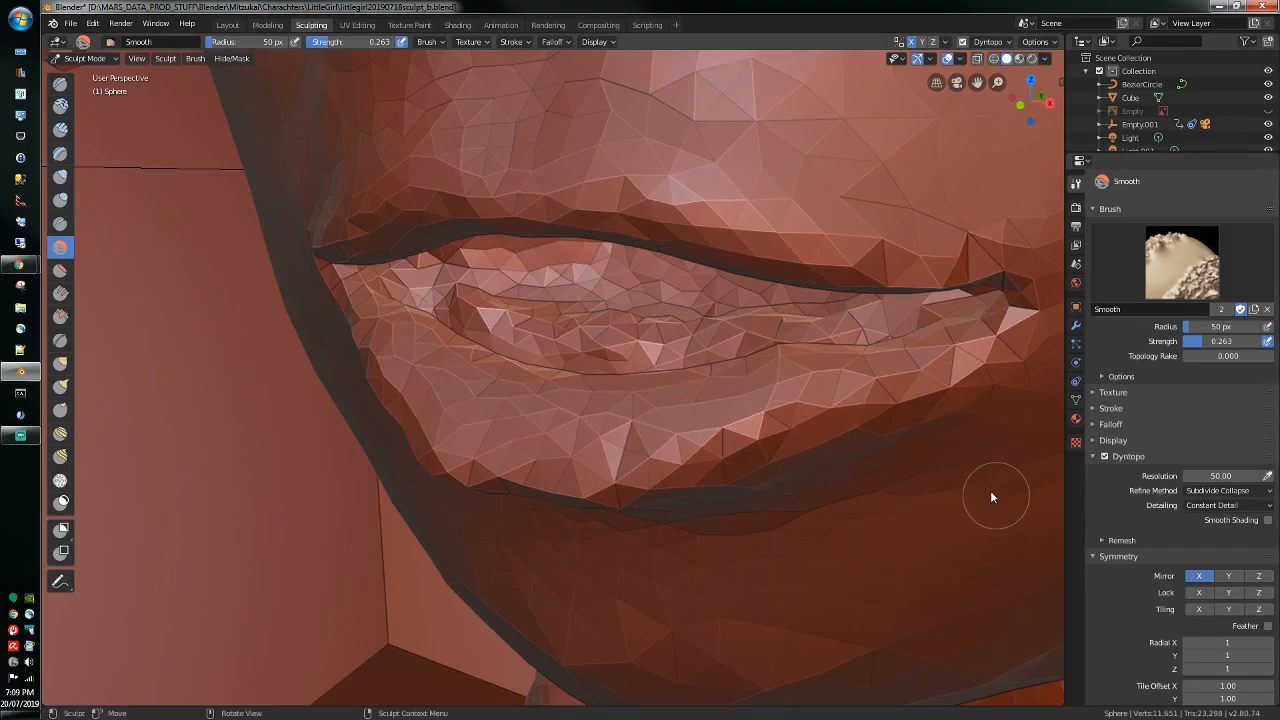
pyautogui.scroll(-2, 990, 495)
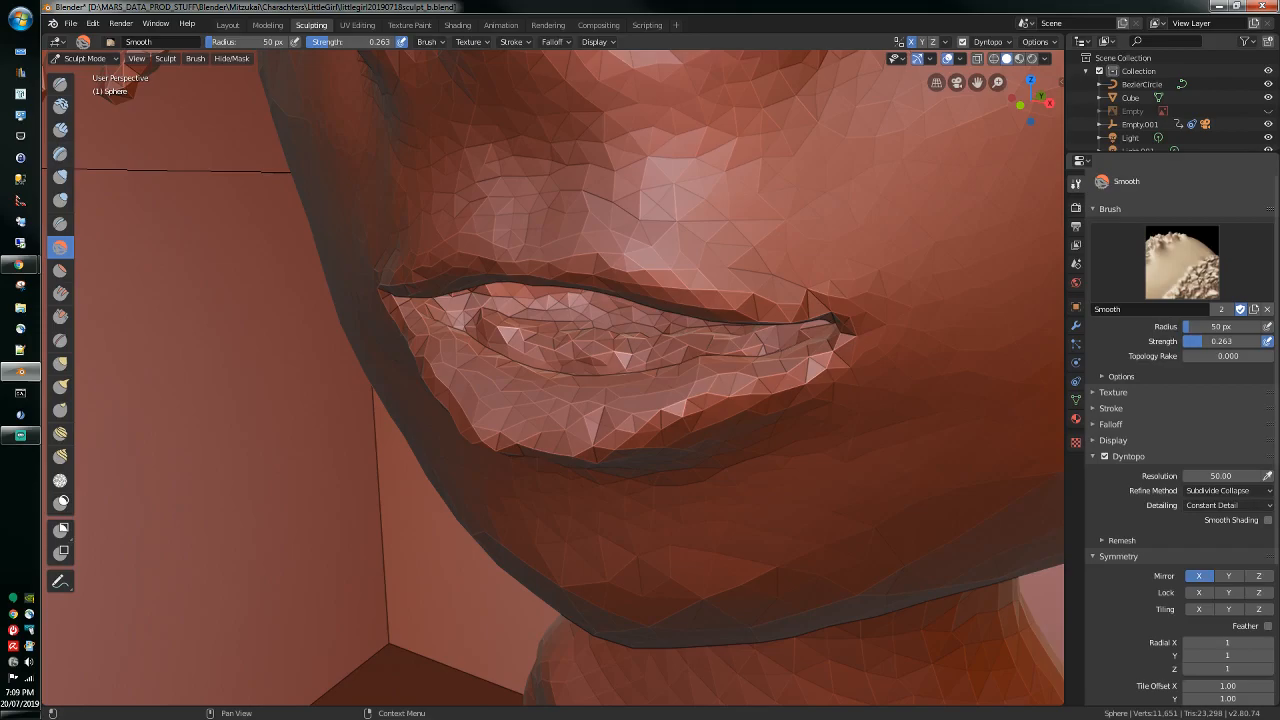
pyautogui.moveTo(630, 390); pyautogui.dragTo(607, 392, button='middle')
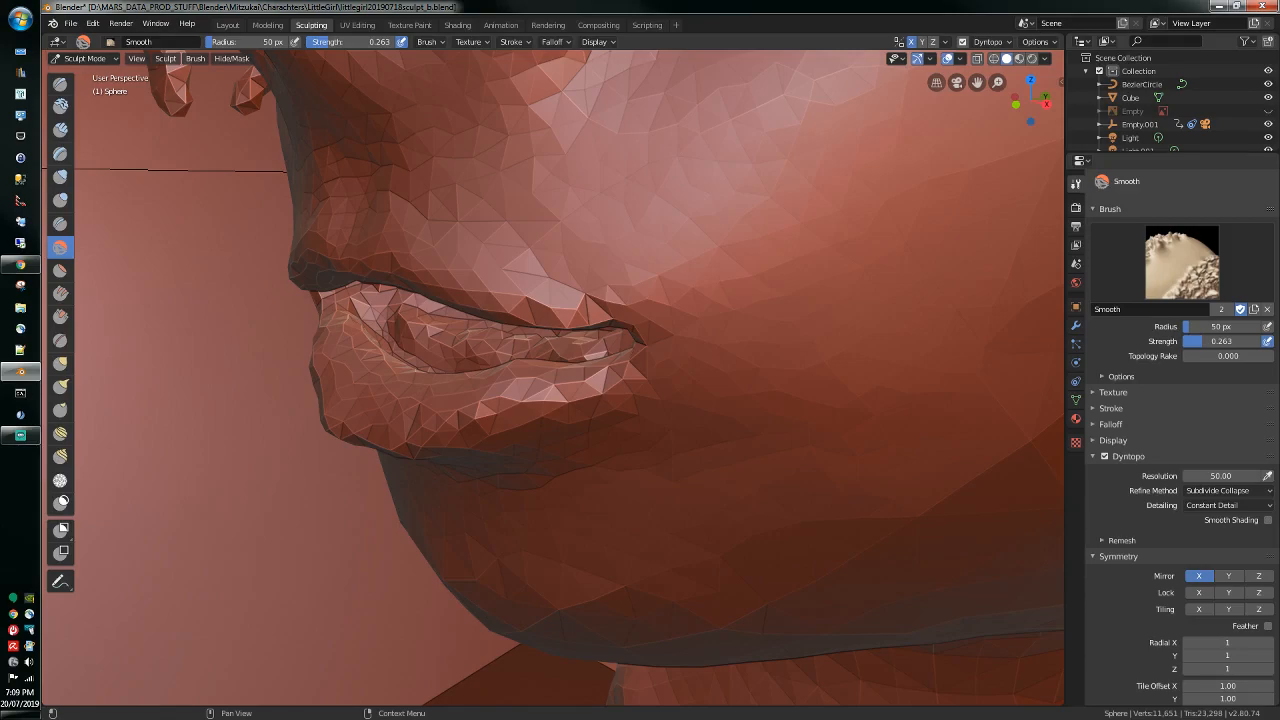
# Step: Smooth the geometry inside the mouth opening along the lower lip
pyautogui.moveTo(576, 286); pyautogui.dragTo(602, 291, button='middle')
pyautogui.scroll(3, 594, 289)
pyautogui.scroll(4, 596, 301)
pyautogui.moveTo(602, 291)
pyautogui.mouseDown()
pyautogui.moveTo(757, 306)
pyautogui.moveTo(570, 286)
pyautogui.moveTo(717, 314)
pyautogui.moveTo(592, 314)
pyautogui.moveTo(694, 337)
pyautogui.moveTo(949, 357)
pyautogui.moveTo(586, 386)
pyautogui.mouseUp()
pyautogui.moveTo(544, 376); pyautogui.dragTo(431, 270, button='middle')
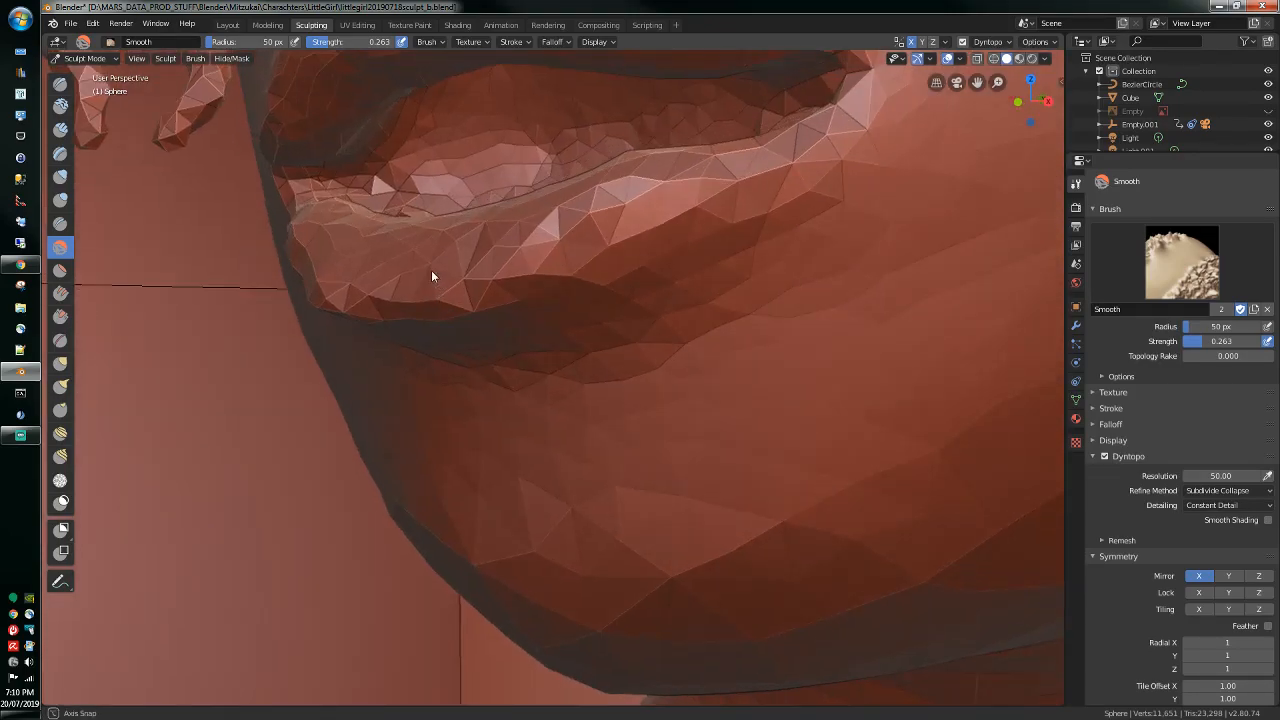
# Step: Carve the gap between the lips with mirrored Crease strokes along the inner edge of the lower lip
pyautogui.click(60, 224)
pyautogui.moveTo(370, 187)
pyautogui.mouseDown()
pyautogui.moveTo(502, 172)
pyautogui.moveTo(398, 162)
pyautogui.moveTo(564, 152)
pyautogui.moveTo(522, 136)
pyautogui.moveTo(601, 134)
pyautogui.moveTo(601, 84)
pyautogui.moveTo(422, 132)
pyautogui.mouseUp()
pyautogui.moveTo(465, 117); pyautogui.dragTo(529, 107, button='middle')
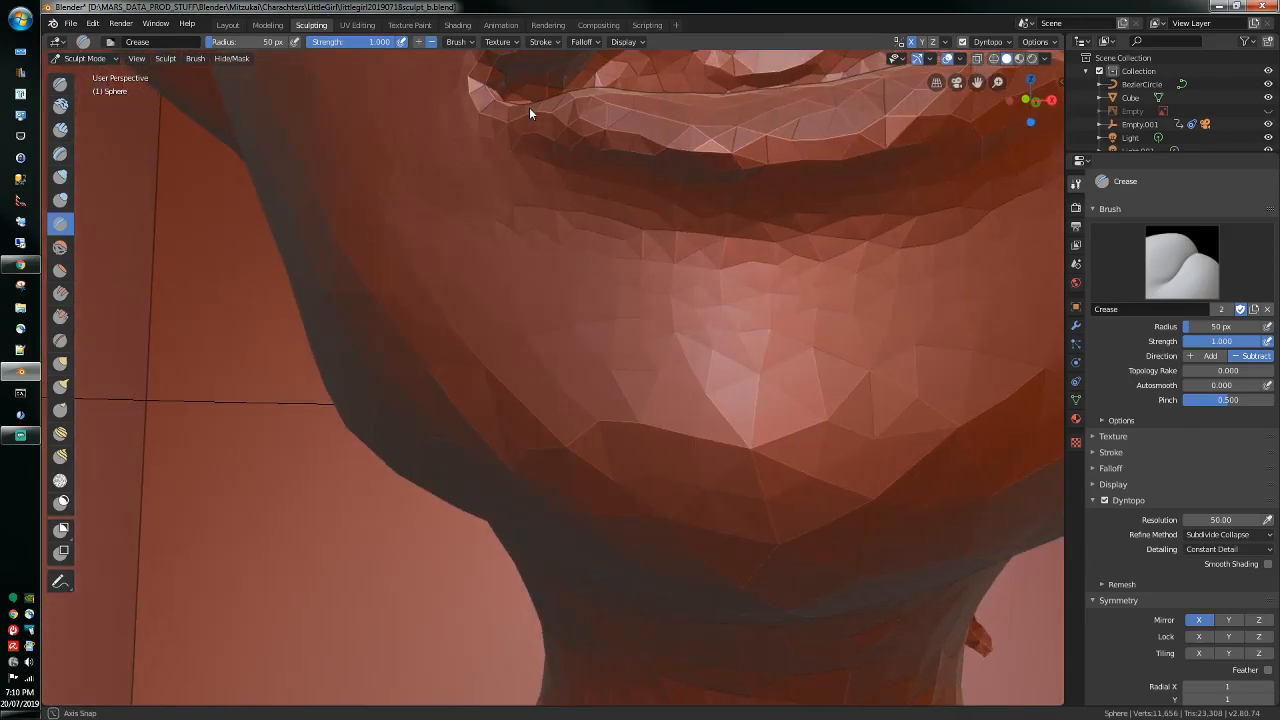
pyautogui.keyDown('shift'); pyautogui.moveTo(856, 73); pyautogui.dragTo(843, 151, button='middle'); pyautogui.keyUp('shift')
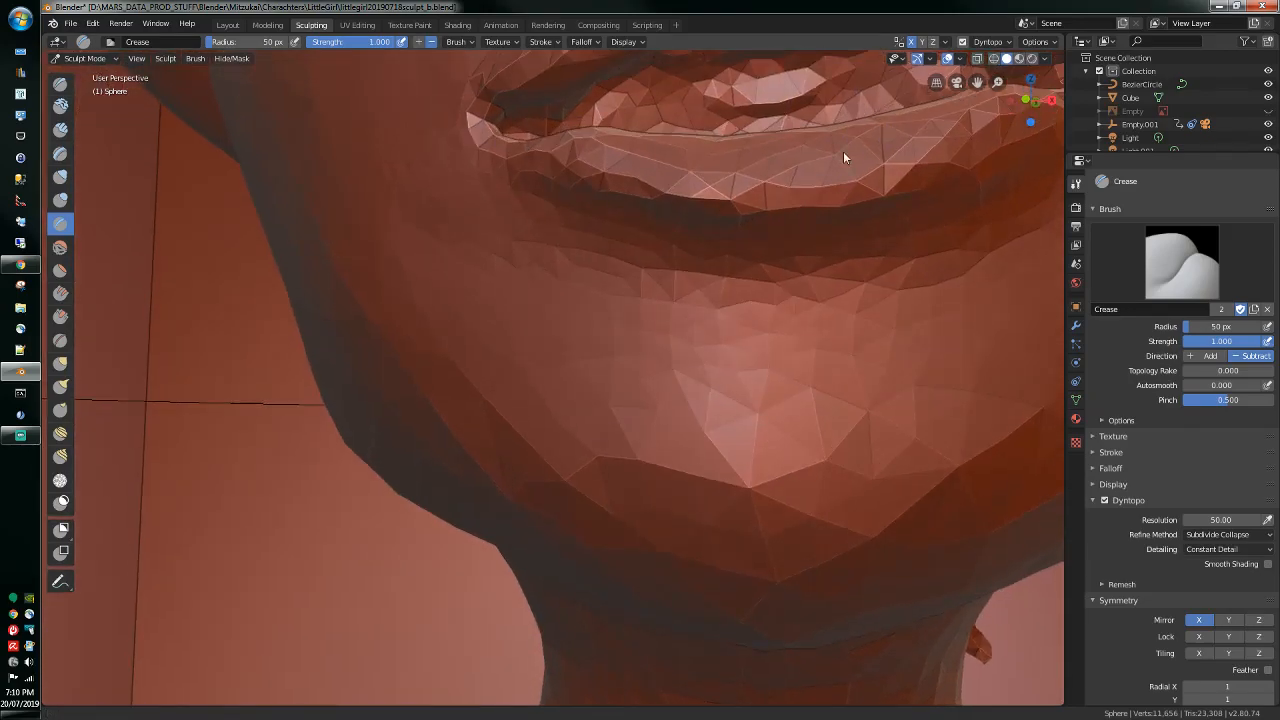
pyautogui.scroll(2, 843, 151)
pyautogui.moveTo(840, 157)
pyautogui.mouseDown()
pyautogui.moveTo(806, 196)
pyautogui.moveTo(778, 193)
pyautogui.moveTo(930, 206)
pyautogui.moveTo(783, 192)
pyautogui.mouseUp()
pyautogui.moveTo(783, 192); pyautogui.dragTo(791, 194, button='middle')
pyautogui.moveTo(859, 114)
pyautogui.mouseDown()
pyautogui.moveTo(708, 121)
pyautogui.moveTo(646, 163)
pyautogui.moveTo(558, 189)
pyautogui.moveTo(613, 168)
pyautogui.moveTo(598, 181)
pyautogui.mouseUp()
pyautogui.moveTo(598, 181); pyautogui.dragTo(594, 206, button='middle')
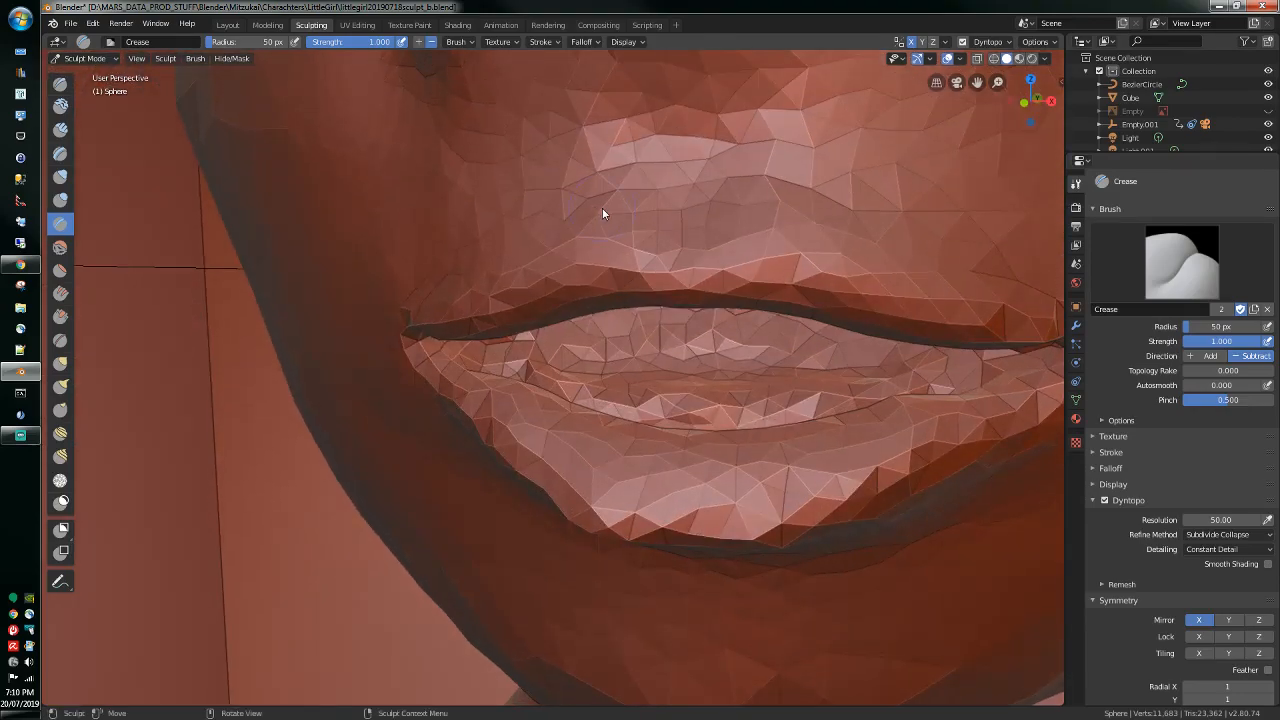
# Step: Deepen the mouth cavity beneath the upper lip with Crease strokes from the centre toward the corners
pyautogui.moveTo(774, 330)
pyautogui.mouseDown()
pyautogui.moveTo(727, 329)
pyautogui.moveTo(622, 362)
pyautogui.moveTo(773, 355)
pyautogui.moveTo(577, 358)
pyautogui.moveTo(710, 345)
pyautogui.mouseUp()
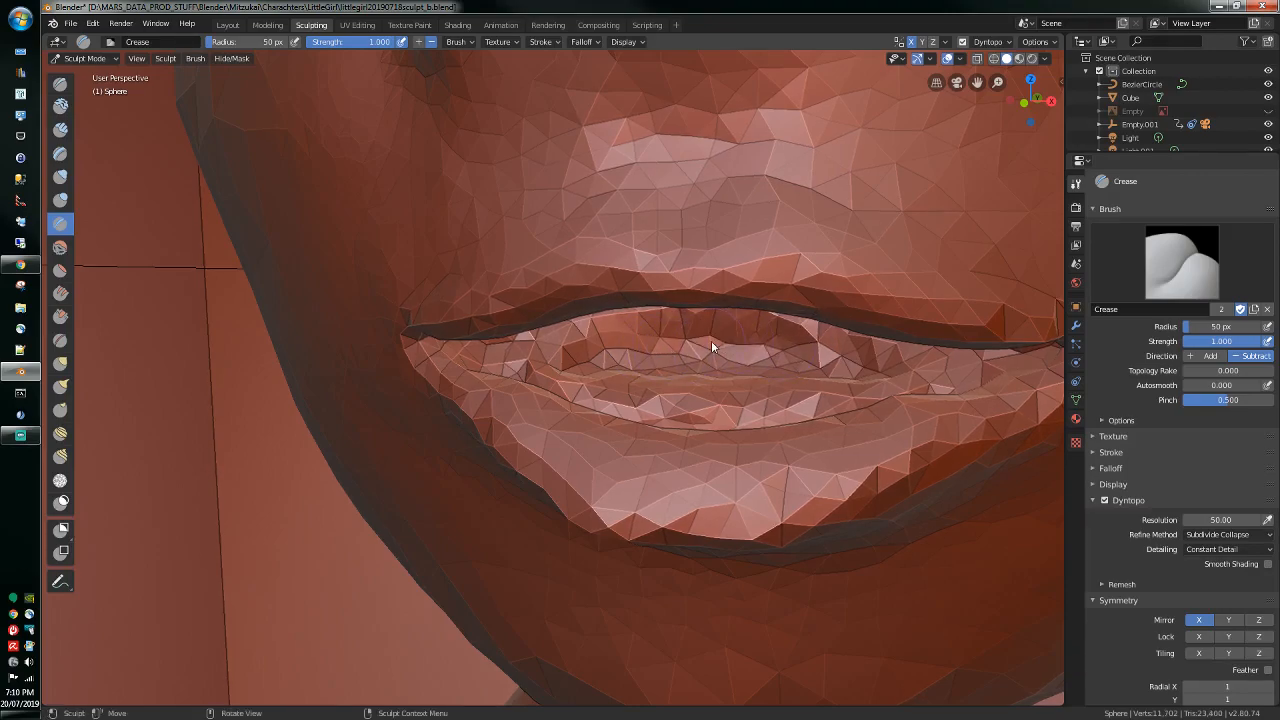
pyautogui.moveTo(711, 340); pyautogui.dragTo(720, 332, button='middle')
pyautogui.moveTo(720, 332)
pyautogui.mouseDown()
pyautogui.moveTo(795, 303)
pyautogui.moveTo(783, 302)
pyautogui.moveTo(906, 303)
pyautogui.moveTo(800, 290)
pyautogui.moveTo(803, 275)
pyautogui.moveTo(568, 353)
pyautogui.moveTo(620, 323)
pyautogui.moveTo(578, 316)
pyautogui.mouseUp()
pyautogui.moveTo(657, 330); pyautogui.dragTo(633, 332, button='middle')
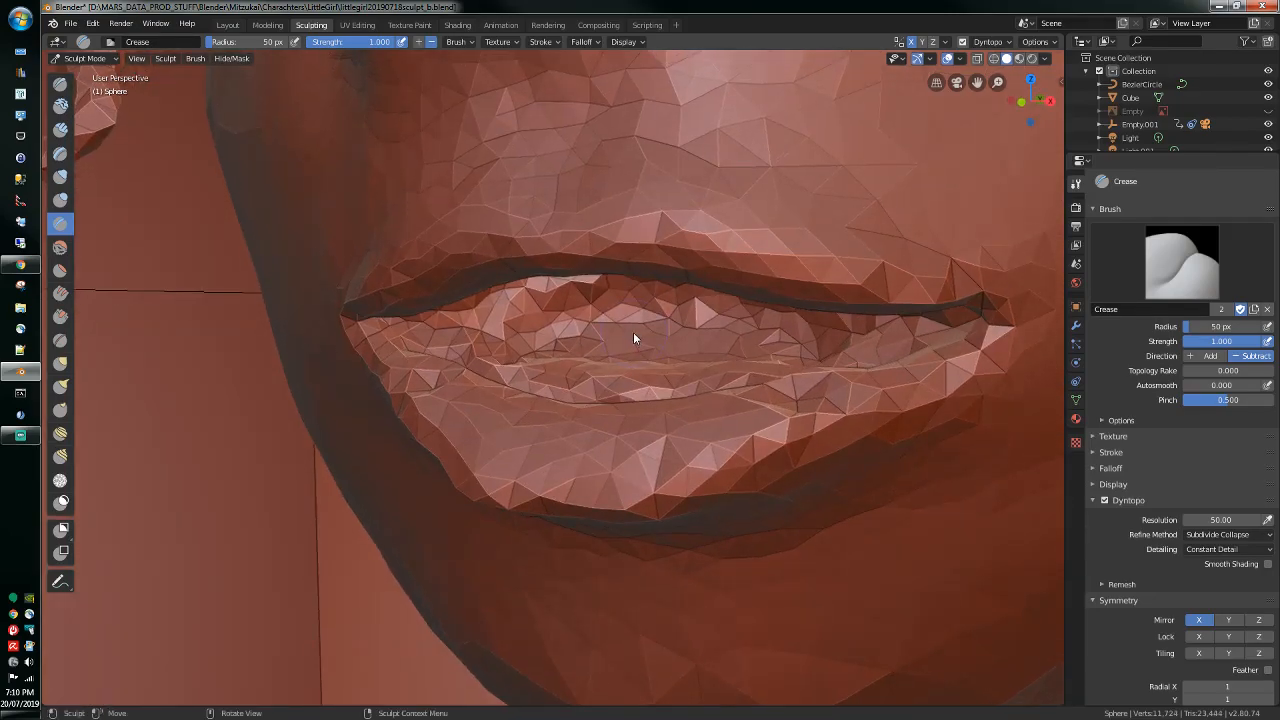
pyautogui.moveTo(514, 333)
pyautogui.mouseDown()
pyautogui.moveTo(672, 338)
pyautogui.moveTo(618, 349)
pyautogui.moveTo(501, 313)
pyautogui.moveTo(649, 312)
pyautogui.moveTo(548, 318)
pyautogui.mouseUp()
pyautogui.moveTo(548, 318); pyautogui.dragTo(566, 292, button='middle')
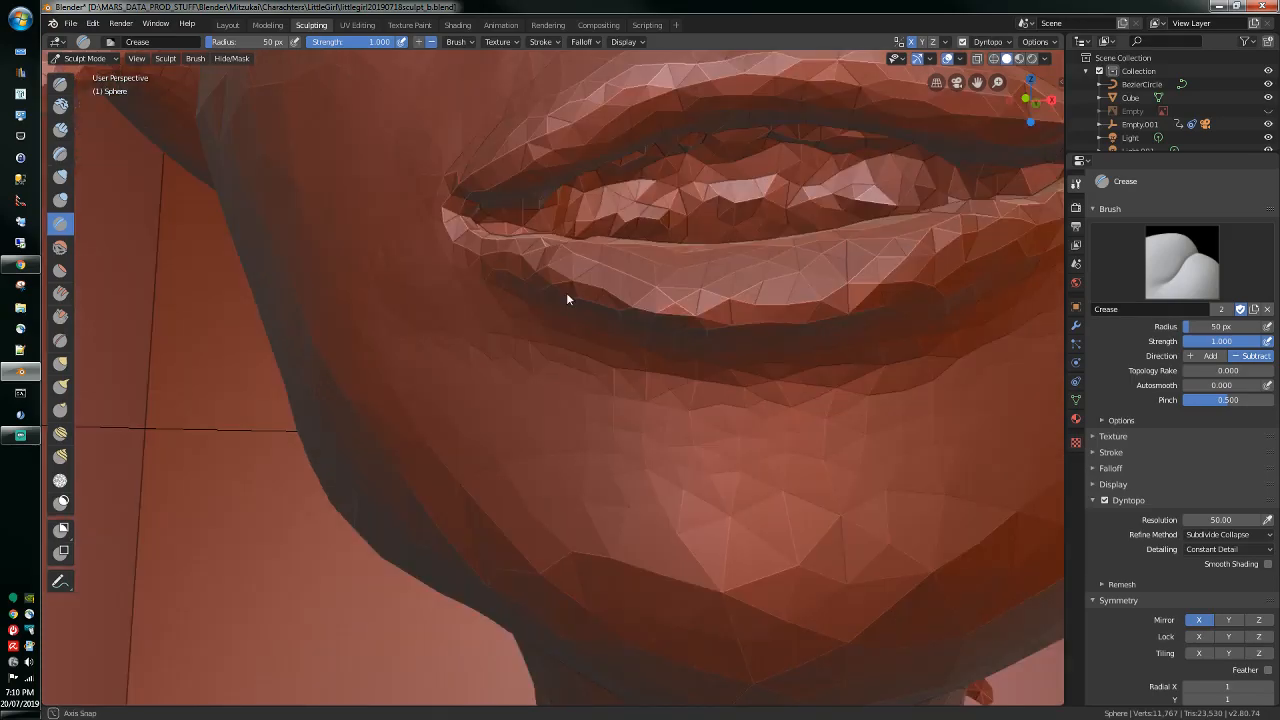
pyautogui.moveTo(711, 204)
pyautogui.mouseDown()
pyautogui.moveTo(640, 201)
pyautogui.moveTo(577, 221)
pyautogui.moveTo(665, 205)
pyautogui.moveTo(651, 217)
pyautogui.moveTo(686, 191)
pyautogui.moveTo(612, 194)
pyautogui.moveTo(531, 217)
pyautogui.mouseUp()
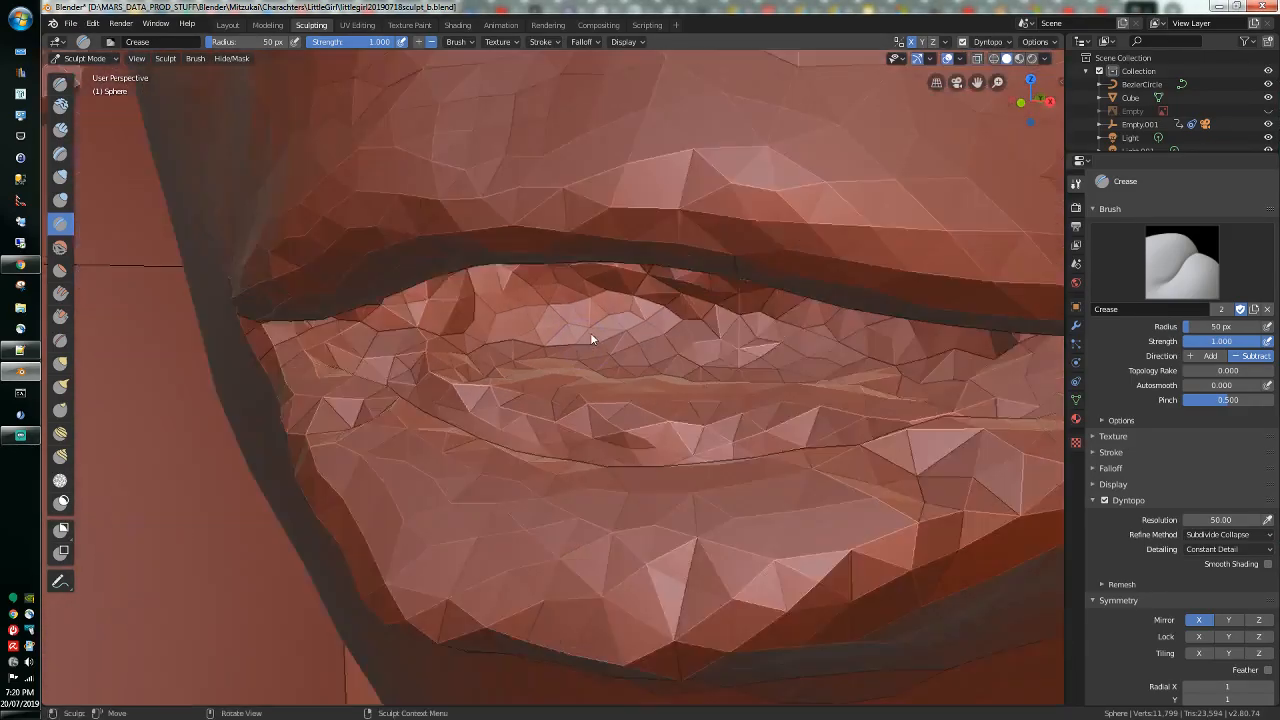
# Step: Smooth the rough creased surface between the lips with the Smooth brush at strength 0.263
pyautogui.scroll(-3, 590, 332)
pyautogui.moveTo(590, 332)
pyautogui.mouseDown(button='middle')
pyautogui.moveTo(560, 338)
pyautogui.moveTo(547, 326)
pyautogui.moveTo(566, 315)
pyautogui.mouseUp(button='middle')
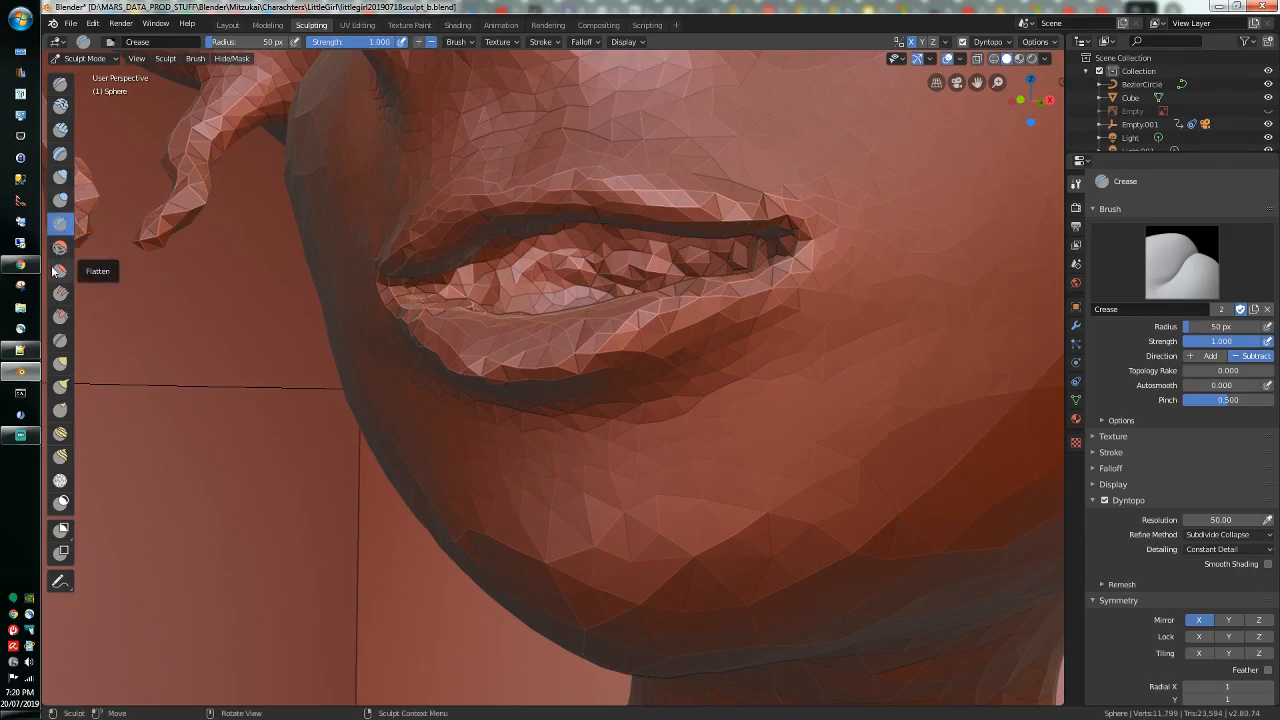
pyautogui.click(60, 247)
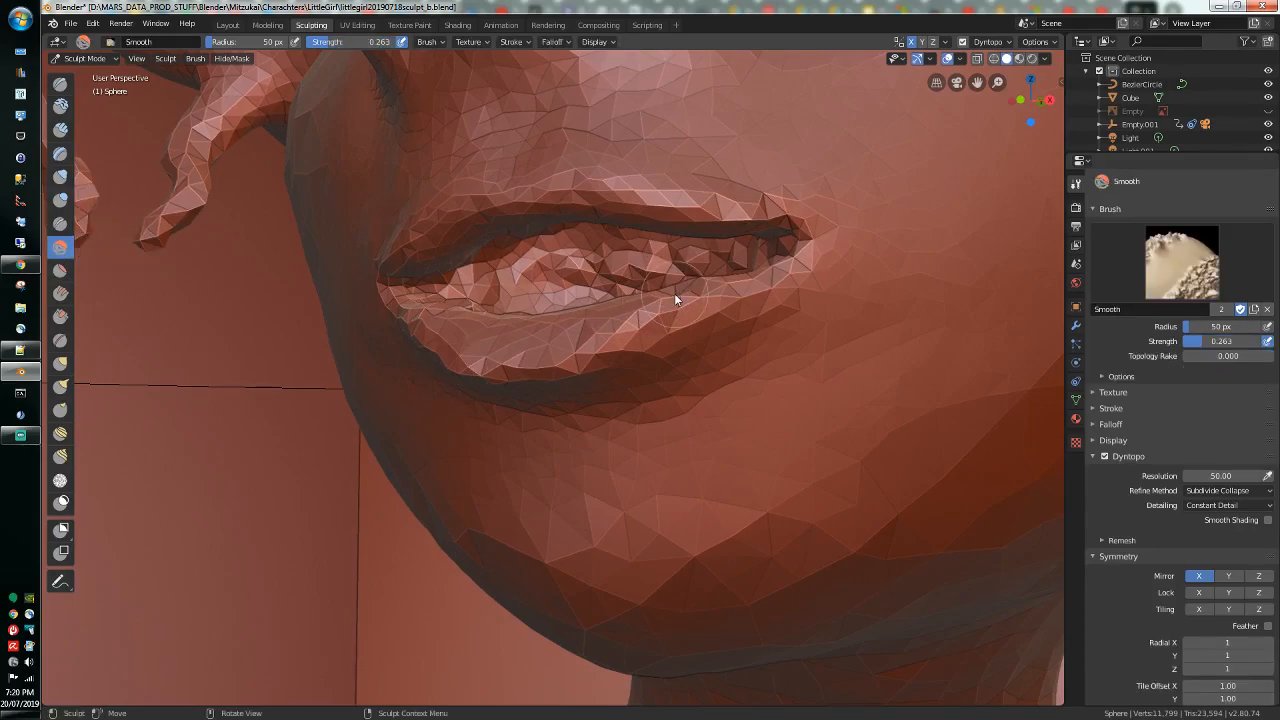
pyautogui.moveTo(677, 297); pyautogui.dragTo(693, 320, button='middle')
pyautogui.moveTo(742, 402); pyautogui.dragTo(666, 403)
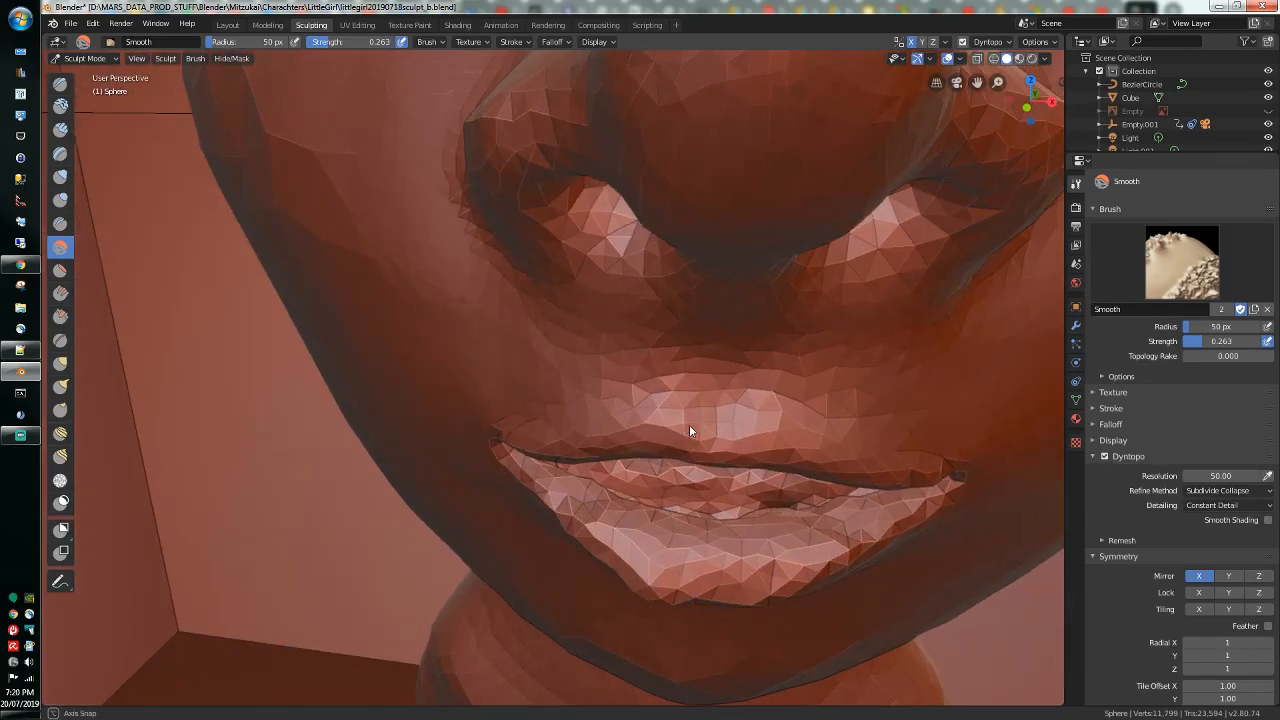
pyautogui.scroll(1, 679, 474)
pyautogui.moveTo(592, 486); pyautogui.dragTo(605, 489)
pyautogui.moveTo(742, 507)
pyautogui.mouseDown()
pyautogui.moveTo(761, 500)
pyautogui.moveTo(746, 506)
pyautogui.mouseUp()
pyautogui.moveTo(746, 506)
pyautogui.mouseDown(button='middle')
pyautogui.moveTo(691, 477)
pyautogui.moveTo(705, 452)
pyautogui.mouseUp(button='middle')
pyautogui.scroll(-1, 740, 495)
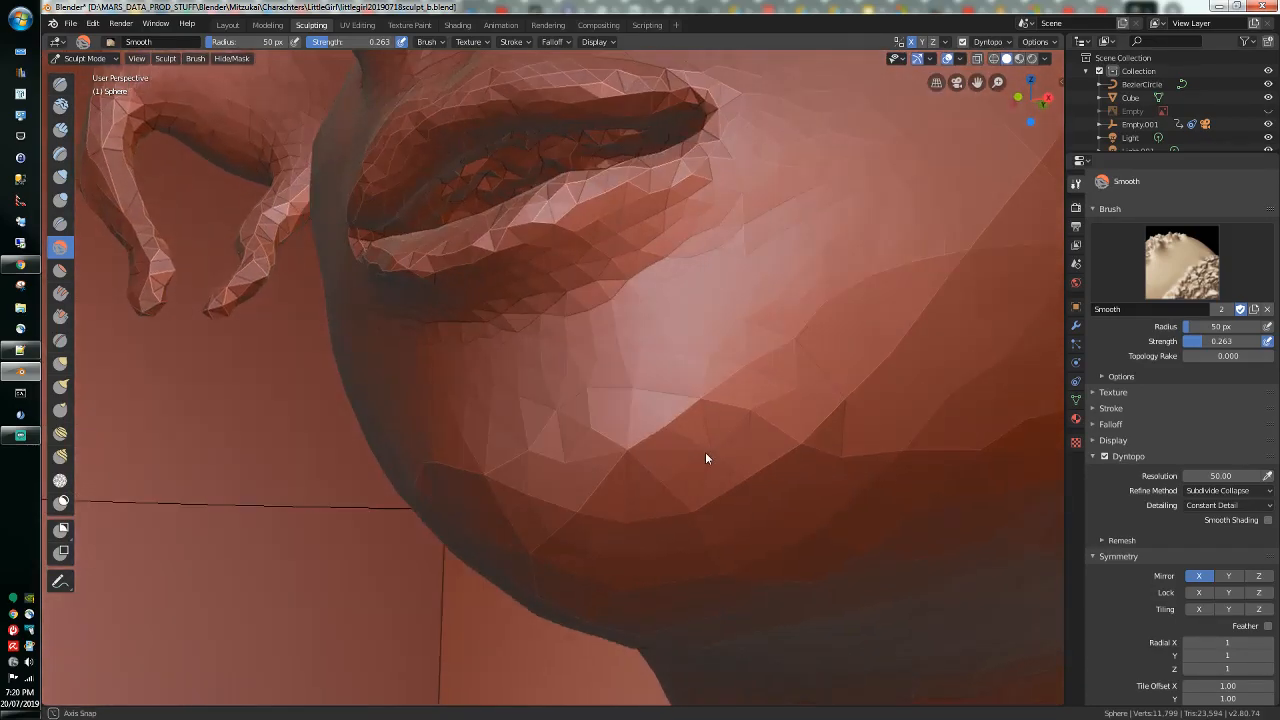
# Step: Smooth the deeper walls of the mouth cavity behind the lower lip from below and close up
pyautogui.moveTo(446, 192)
pyautogui.mouseDown()
pyautogui.moveTo(491, 194)
pyautogui.moveTo(462, 195)
pyautogui.mouseUp()
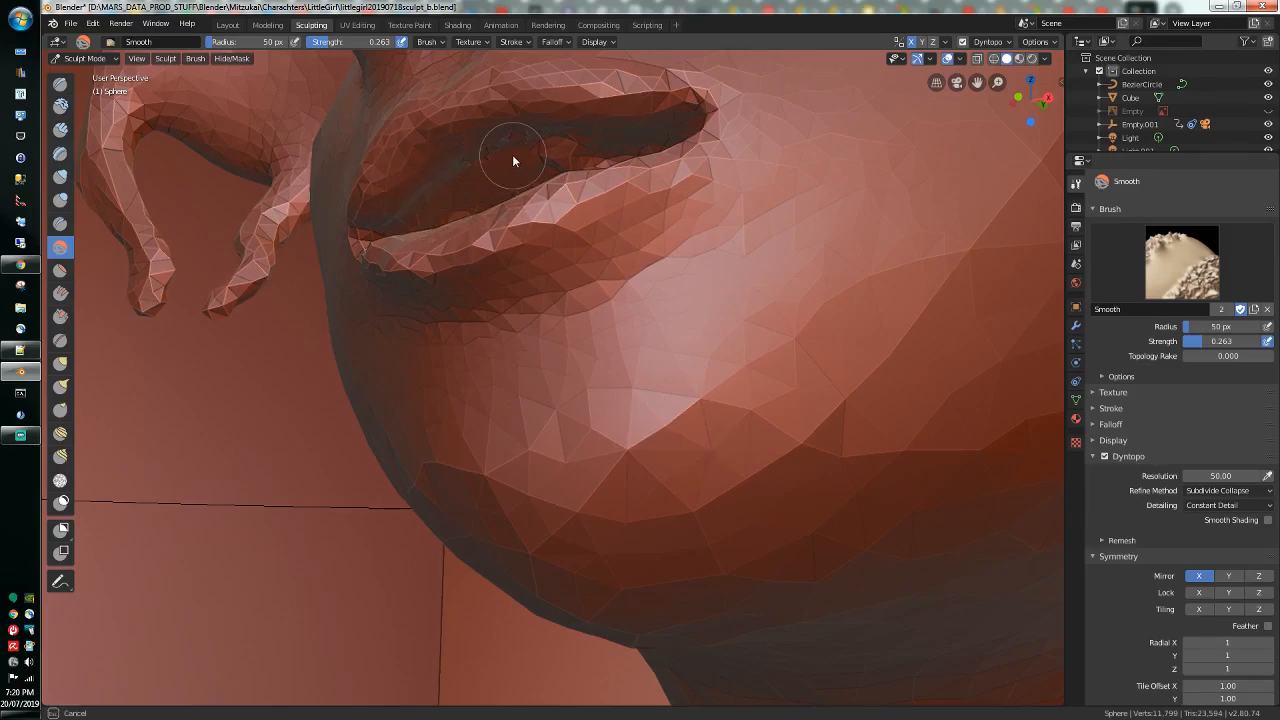
pyautogui.moveTo(528, 150); pyautogui.dragTo(487, 154)
pyautogui.scroll(3, 487, 154)
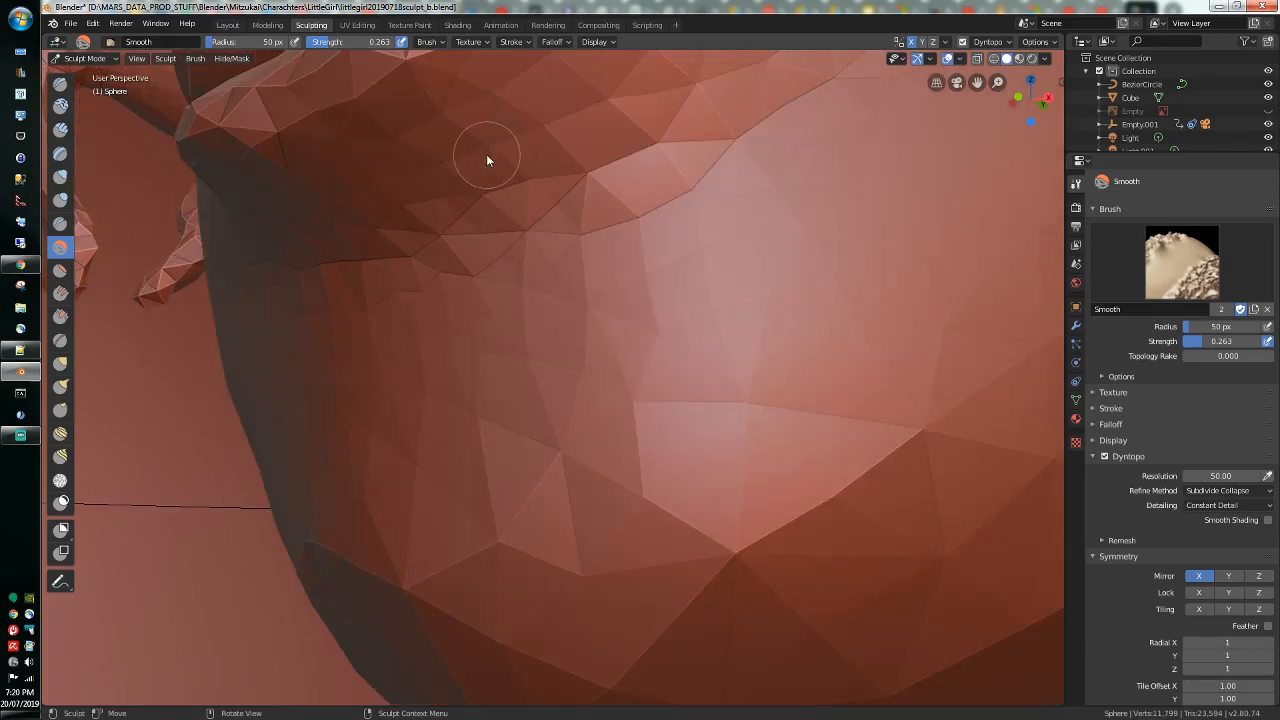
pyautogui.scroll(2, 486, 154)
pyautogui.moveTo(486, 154)
pyautogui.mouseDown(button='middle')
pyautogui.moveTo(495, 213)
pyautogui.moveTo(591, 317)
pyautogui.moveTo(577, 311)
pyautogui.mouseUp(button='middle')
pyautogui.moveTo(445, 215)
pyautogui.mouseDown()
pyautogui.moveTo(497, 143)
pyautogui.moveTo(466, 186)
pyautogui.moveTo(743, 114)
pyautogui.moveTo(663, 195)
pyautogui.moveTo(529, 232)
pyautogui.moveTo(565, 299)
pyautogui.moveTo(697, 338)
pyautogui.moveTo(746, 307)
pyautogui.moveTo(653, 235)
pyautogui.mouseUp()
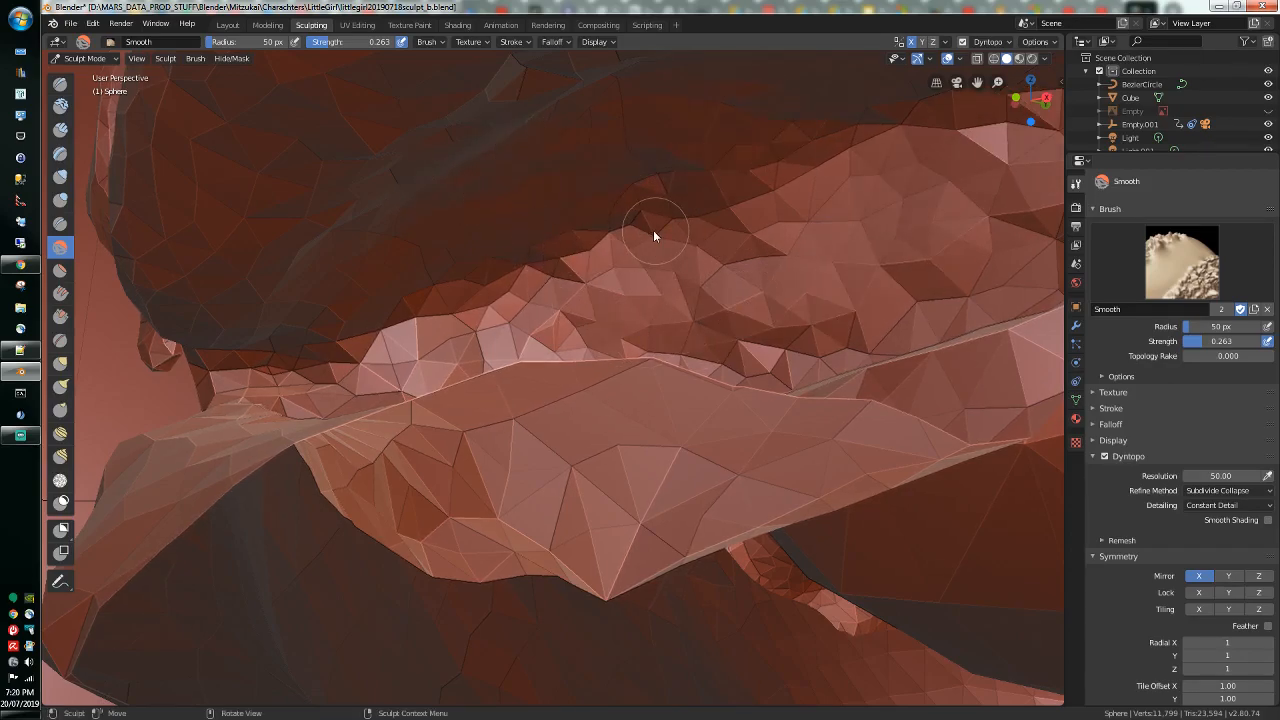
pyautogui.scroll(-6, 636, 287)
pyautogui.moveTo(663, 323)
pyautogui.mouseDown(button='middle')
pyautogui.moveTo(694, 306)
pyautogui.moveTo(777, 334)
pyautogui.moveTo(706, 334)
pyautogui.moveTo(720, 351)
pyautogui.moveTo(733, 337)
pyautogui.moveTo(798, 331)
pyautogui.moveTo(801, 344)
pyautogui.mouseUp(button='middle')
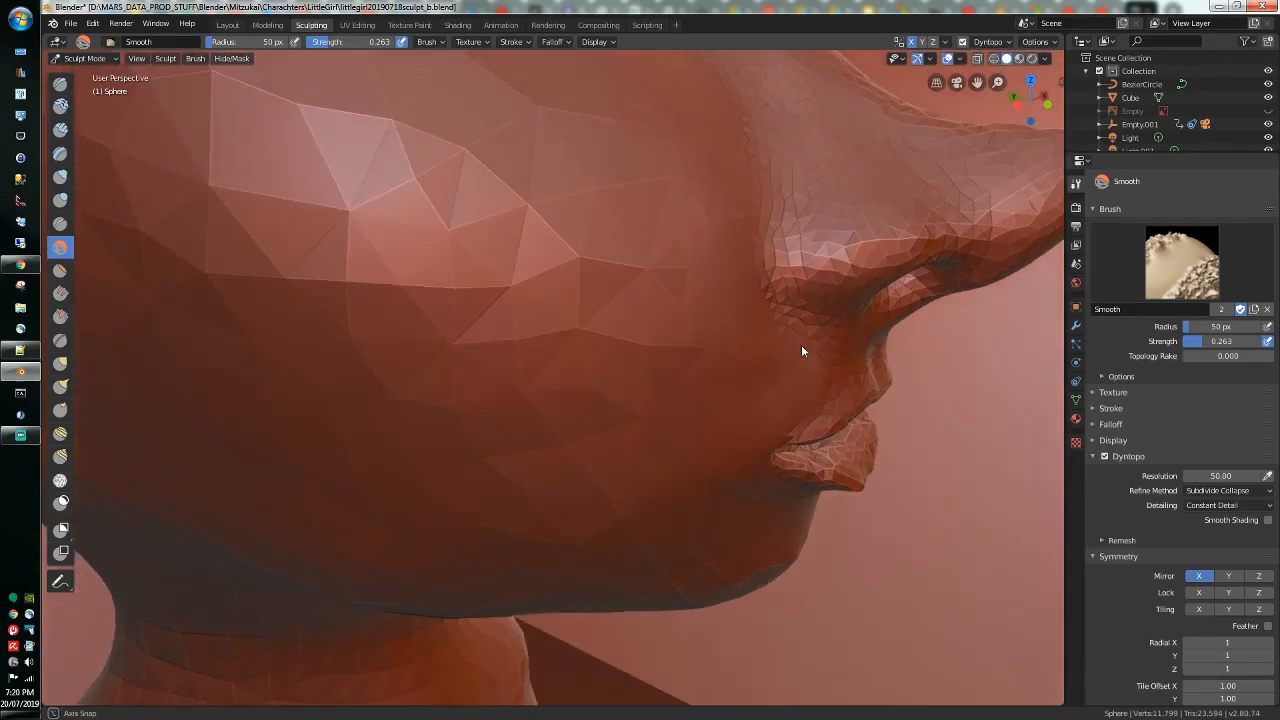
# Step: Crease a mirrored groove around the nostril wing where it meets the cheek
pyautogui.click(60, 223)
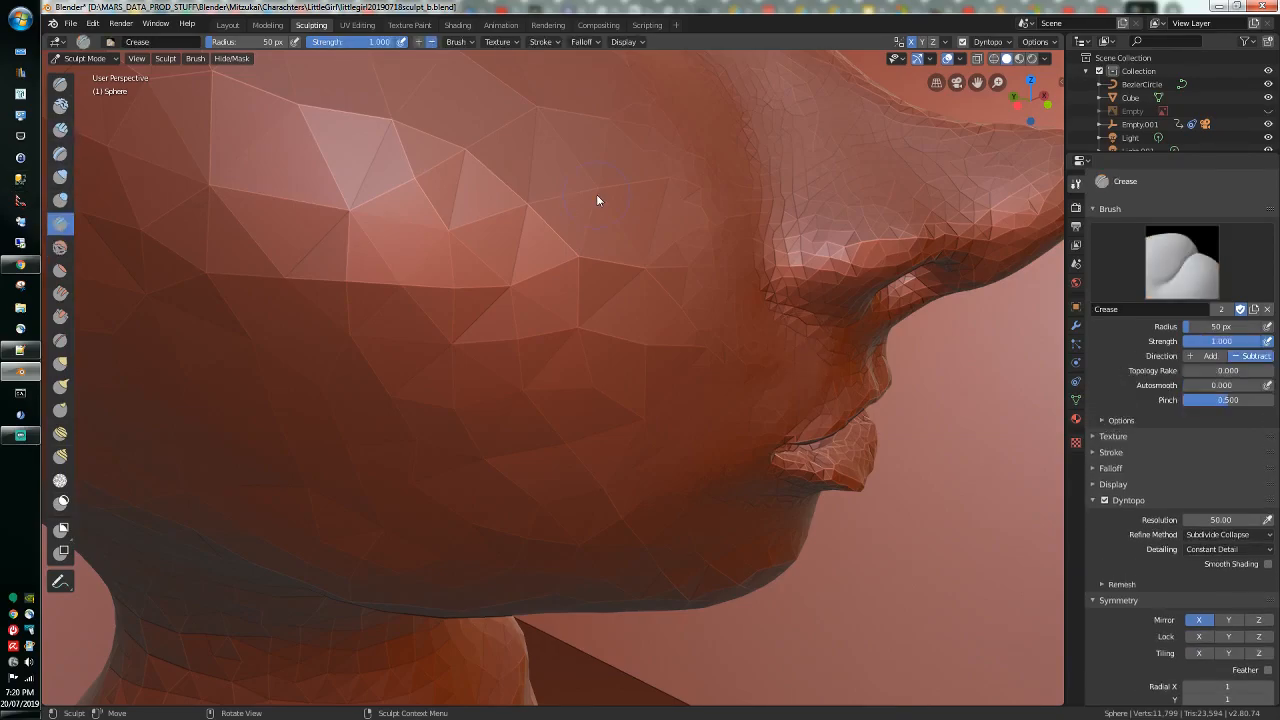
pyautogui.scroll(3, 822, 303)
pyautogui.moveTo(822, 303); pyautogui.dragTo(620, 445, button='middle')
pyautogui.scroll(5, 736, 328)
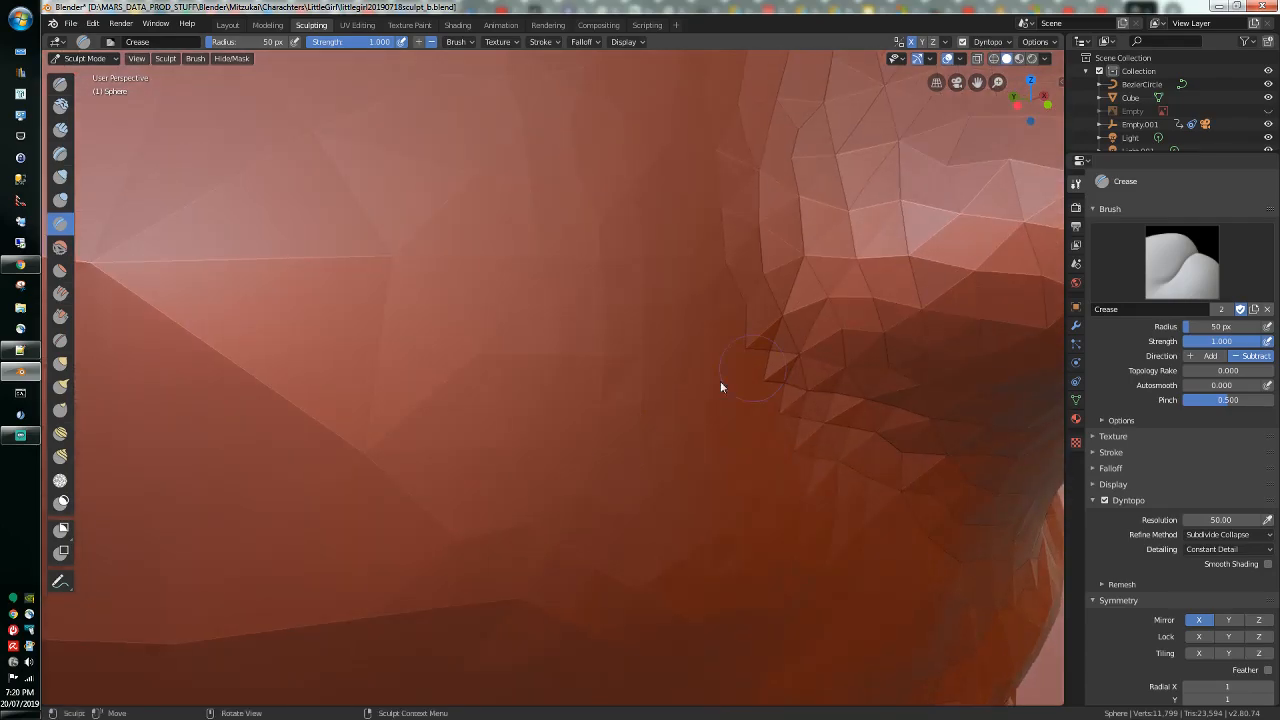
pyautogui.moveTo(792, 240)
pyautogui.mouseDown()
pyautogui.moveTo(766, 323)
pyautogui.moveTo(815, 379)
pyautogui.moveTo(947, 454)
pyautogui.moveTo(792, 362)
pyautogui.moveTo(763, 186)
pyautogui.moveTo(754, 200)
pyautogui.moveTo(786, 343)
pyautogui.moveTo(763, 351)
pyautogui.moveTo(784, 390)
pyautogui.moveTo(987, 484)
pyautogui.mouseUp()
pyautogui.moveTo(987, 484)
pyautogui.mouseDown(button='middle')
pyautogui.moveTo(909, 458)
pyautogui.moveTo(794, 453)
pyautogui.moveTo(670, 387)
pyautogui.mouseUp(button='middle')
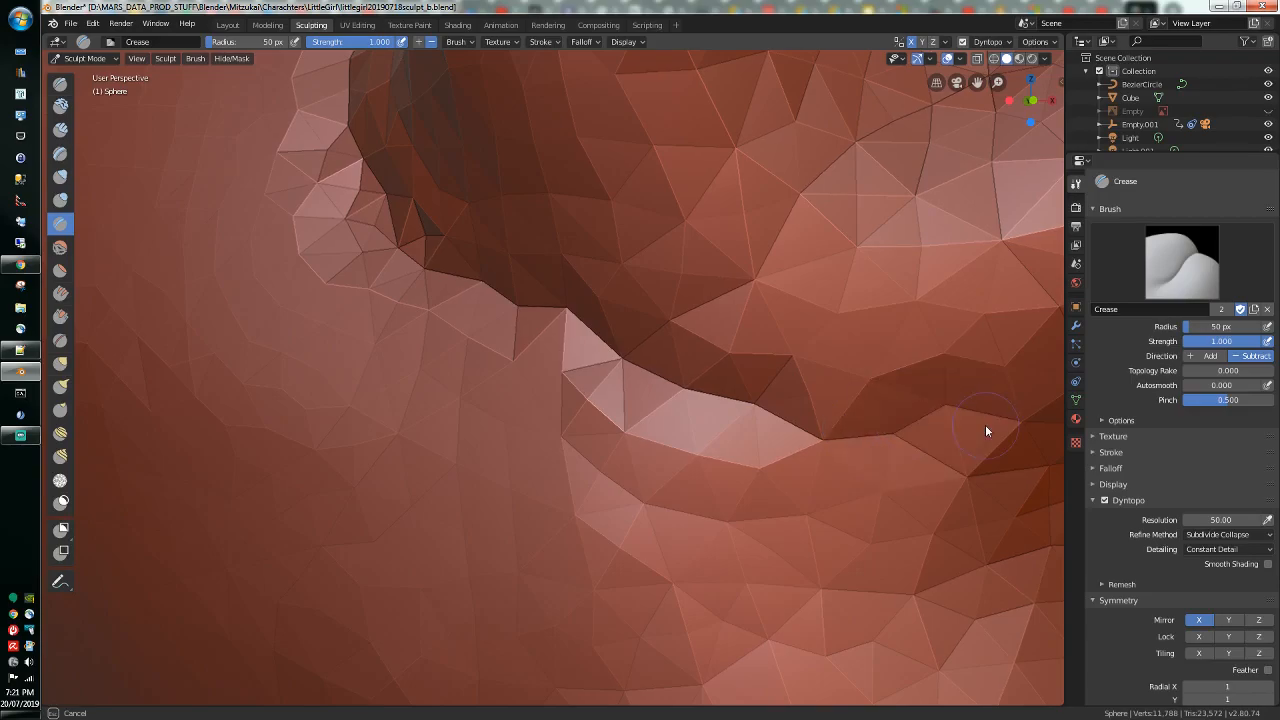
# Step: Extend the Crease groove along the nostril's base and up the side of the nose wing
pyautogui.scroll(-3, 922, 424)
pyautogui.scroll(3, 788, 407)
pyautogui.moveTo(788, 407)
pyautogui.mouseDown()
pyautogui.moveTo(846, 428)
pyautogui.moveTo(669, 402)
pyautogui.mouseUp()
pyautogui.moveTo(586, 381)
pyautogui.mouseDown()
pyautogui.moveTo(549, 362)
pyautogui.moveTo(543, 335)
pyautogui.mouseUp()
pyautogui.moveTo(543, 340)
pyautogui.mouseDown(button='middle')
pyautogui.moveTo(597, 391)
pyautogui.moveTo(603, 417)
pyautogui.mouseUp(button='middle')
pyautogui.moveTo(646, 423)
pyautogui.mouseDown()
pyautogui.moveTo(668, 370)
pyautogui.moveTo(669, 271)
pyautogui.moveTo(709, 193)
pyautogui.moveTo(696, 92)
pyautogui.mouseUp()
pyautogui.scroll(-5, 686, 190)
pyautogui.moveTo(624, 248)
pyautogui.mouseDown()
pyautogui.moveTo(613, 243)
pyautogui.moveTo(640, 220)
pyautogui.mouseUp()
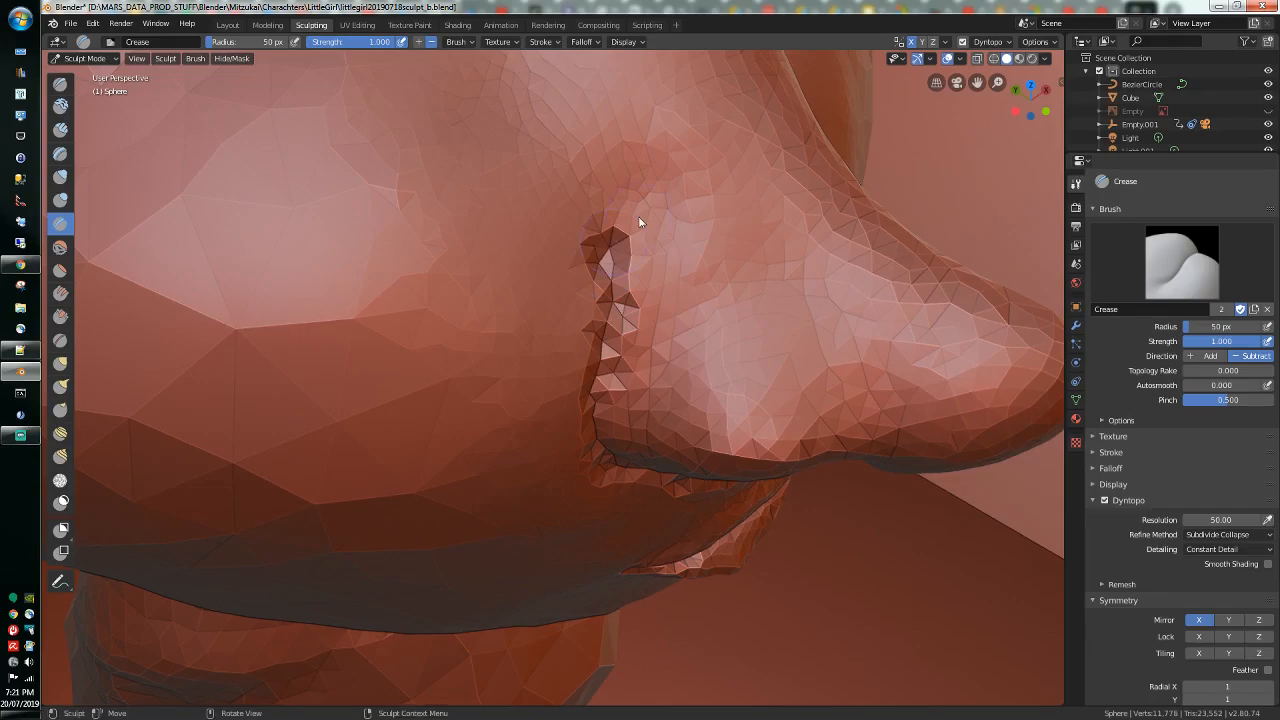
# Step: Soften the jagged groove between the nose wing and cheek with the Smooth brush
pyautogui.click(60, 247)
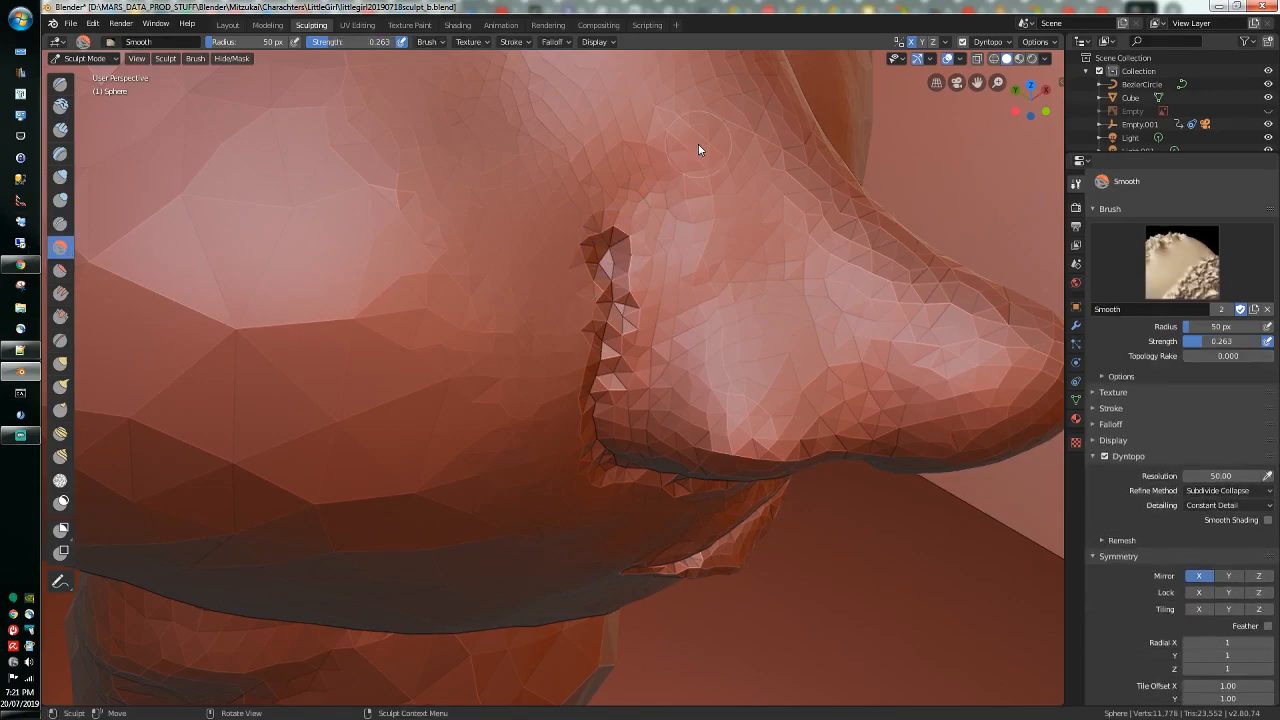
pyautogui.moveTo(678, 224)
pyautogui.mouseDown()
pyautogui.moveTo(717, 235)
pyautogui.moveTo(581, 306)
pyautogui.moveTo(569, 400)
pyautogui.mouseUp()
pyautogui.scroll(-6, 581, 306)
pyautogui.moveTo(569, 400); pyautogui.dragTo(545, 338, button='middle')
pyautogui.scroll(3, 545, 338)
pyautogui.moveTo(545, 338)
pyautogui.mouseDown()
pyautogui.moveTo(649, 397)
pyautogui.moveTo(610, 394)
pyautogui.mouseUp()
pyautogui.scroll(5, 552, 345)
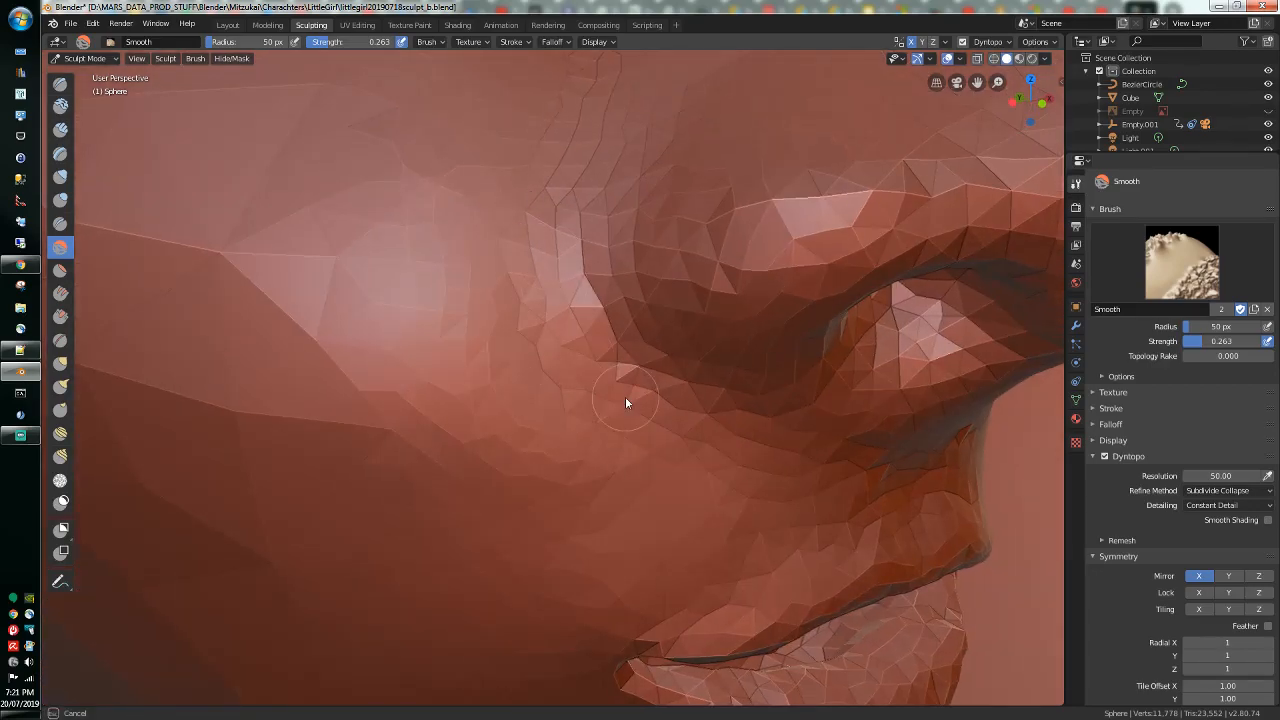
# Step: Smooth the remaining hard edges of the nose-to-cheek fold from several closer angles
pyautogui.moveTo(728, 440)
pyautogui.mouseDown(button='middle')
pyautogui.moveTo(632, 452)
pyautogui.moveTo(616, 152)
pyautogui.mouseUp(button='middle')
pyautogui.scroll(3, 634, 477)
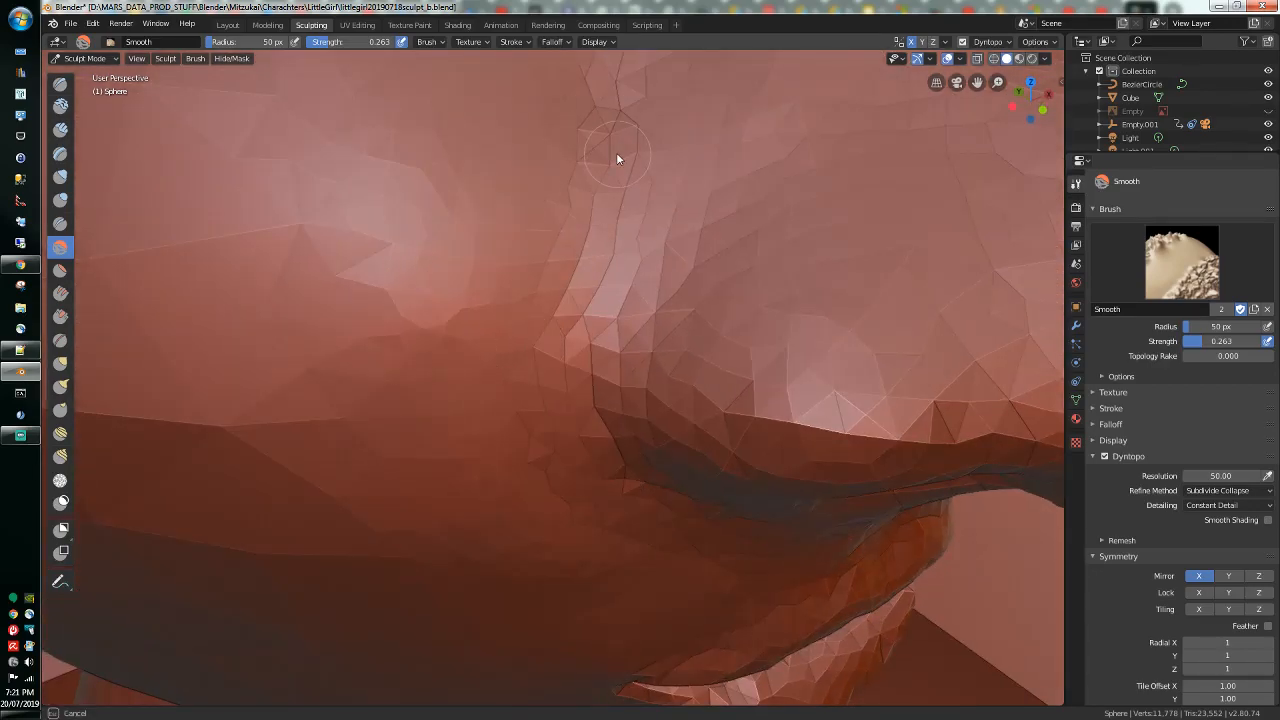
pyautogui.moveTo(609, 229); pyautogui.dragTo(563, 265, button='middle')
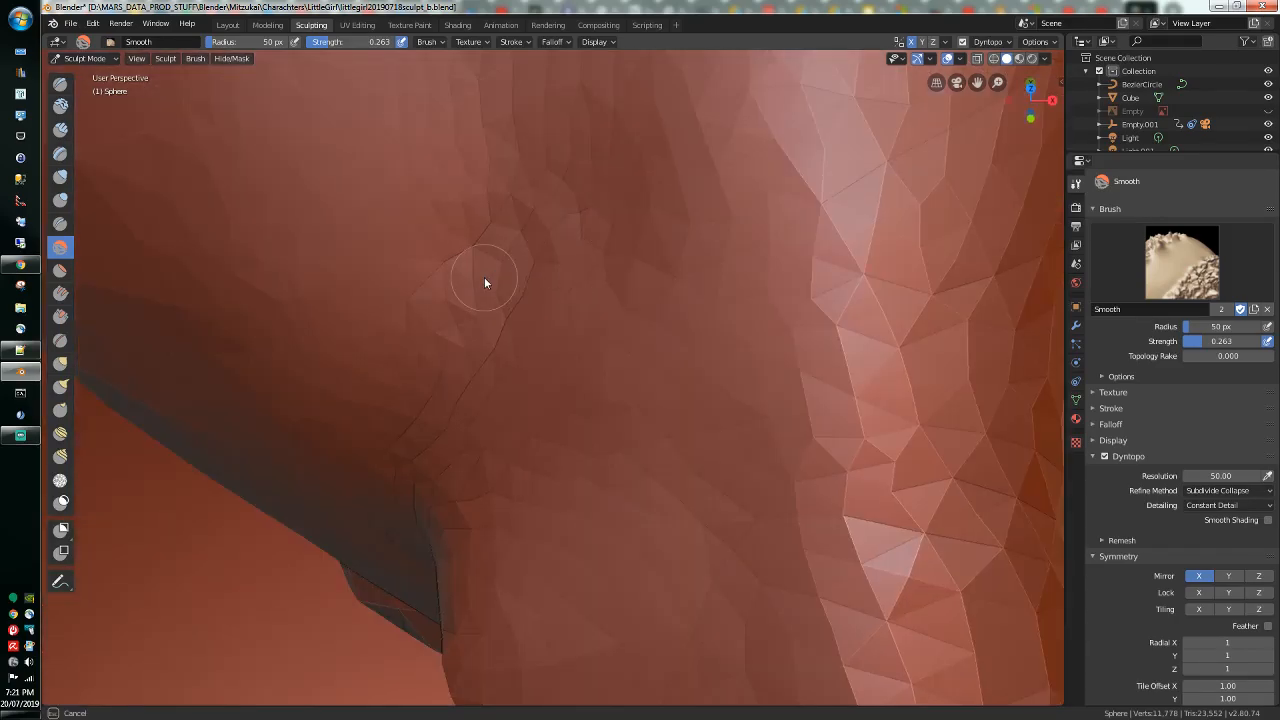
pyautogui.moveTo(485, 256)
pyautogui.mouseDown(button='middle')
pyautogui.moveTo(484, 281)
pyautogui.moveTo(540, 331)
pyautogui.moveTo(497, 311)
pyautogui.moveTo(454, 263)
pyautogui.moveTo(469, 260)
pyautogui.moveTo(448, 246)
pyautogui.moveTo(438, 260)
pyautogui.moveTo(502, 263)
pyautogui.moveTo(495, 236)
pyautogui.moveTo(514, 277)
pyautogui.moveTo(580, 323)
pyautogui.moveTo(561, 319)
pyautogui.moveTo(605, 320)
pyautogui.mouseUp(button='middle')
pyautogui.scroll(3, 495, 235)
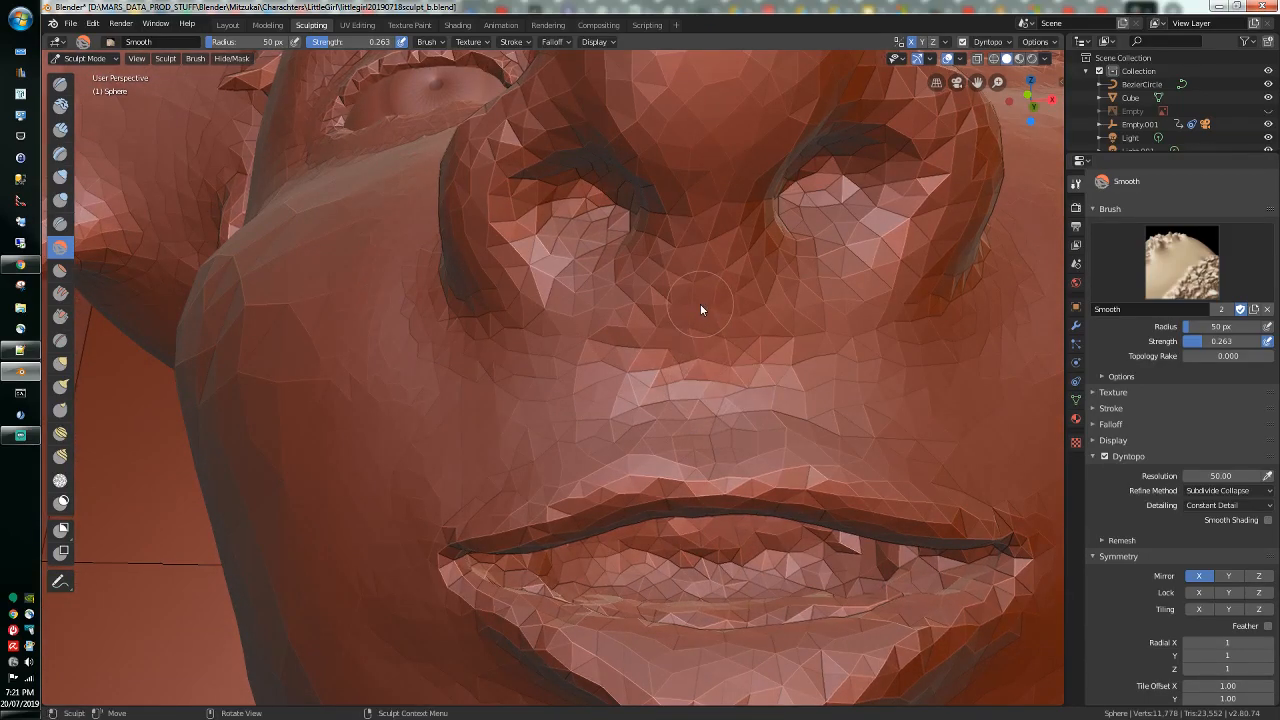
# Step: Crease a vertical philtrum groove from the base of the nose toward the upper lip
pyautogui.click(58, 224)
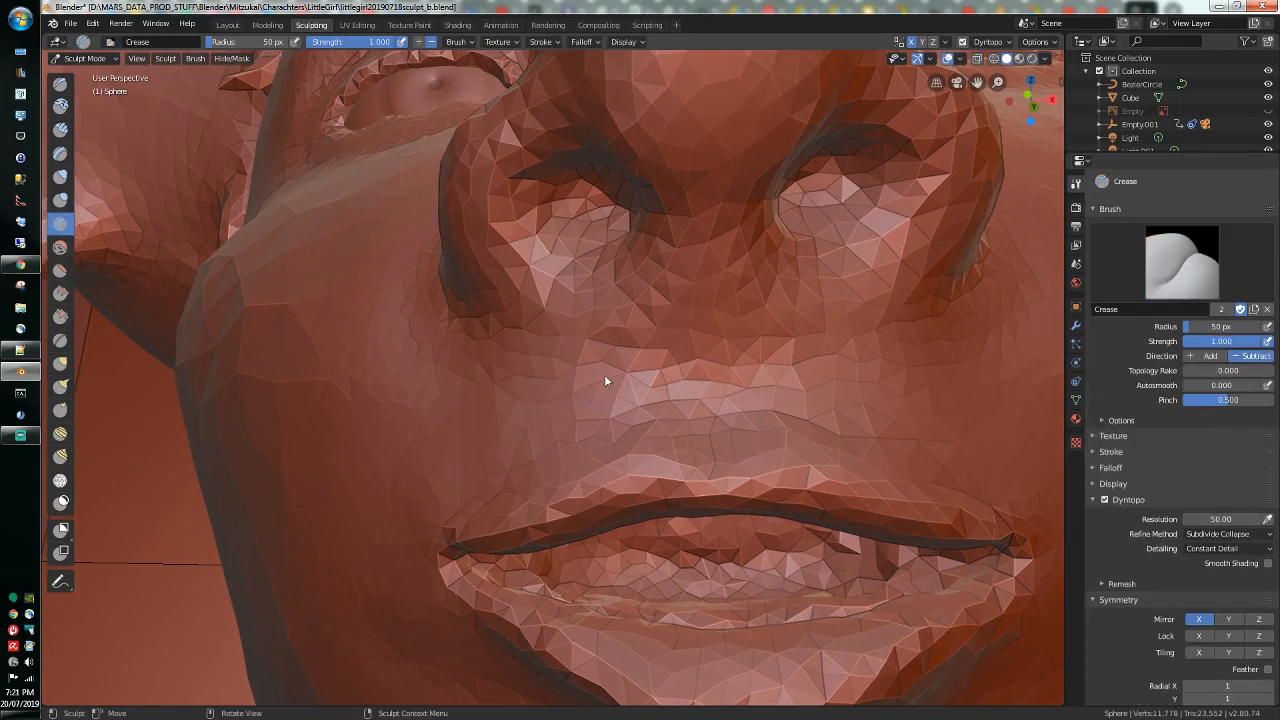
pyautogui.moveTo(680, 351)
pyautogui.mouseDown()
pyautogui.moveTo(706, 363)
pyautogui.moveTo(698, 430)
pyautogui.mouseUp()
pyautogui.moveTo(706, 358); pyautogui.dragTo(708, 364)
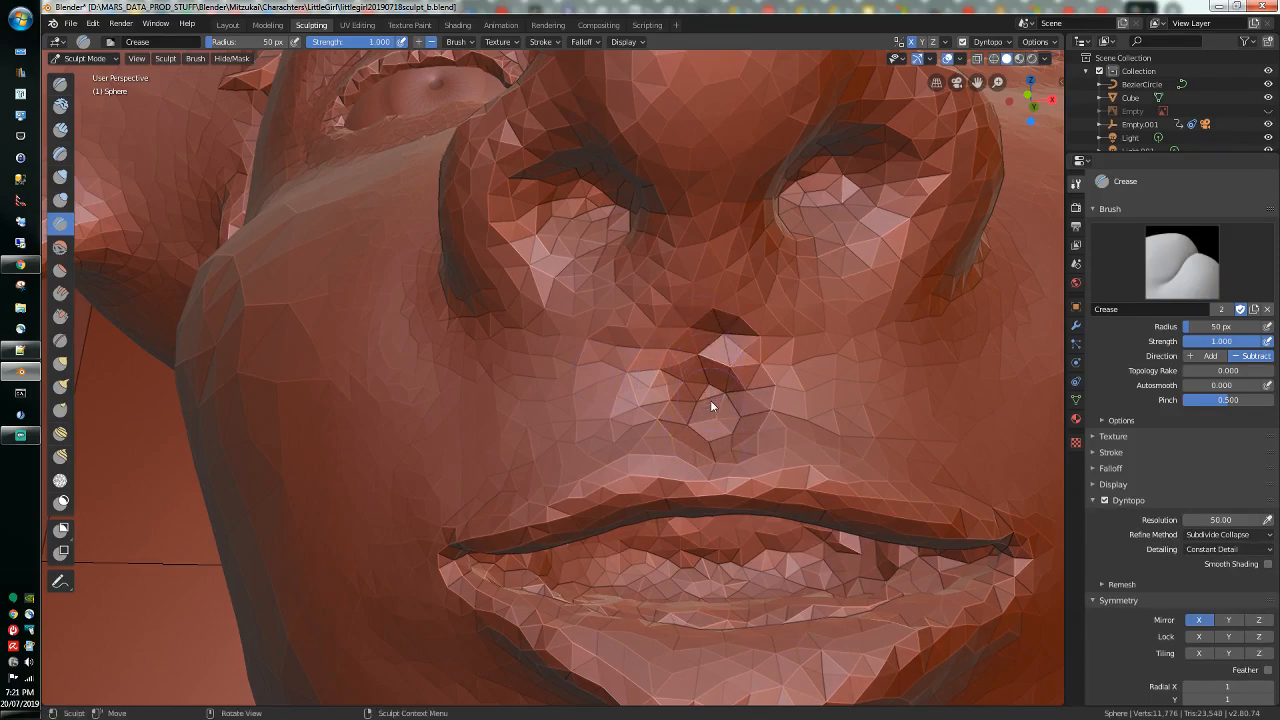
# Step: Smooth the philtrum groove and the skin around it above the upper lip
pyautogui.click(60, 247)
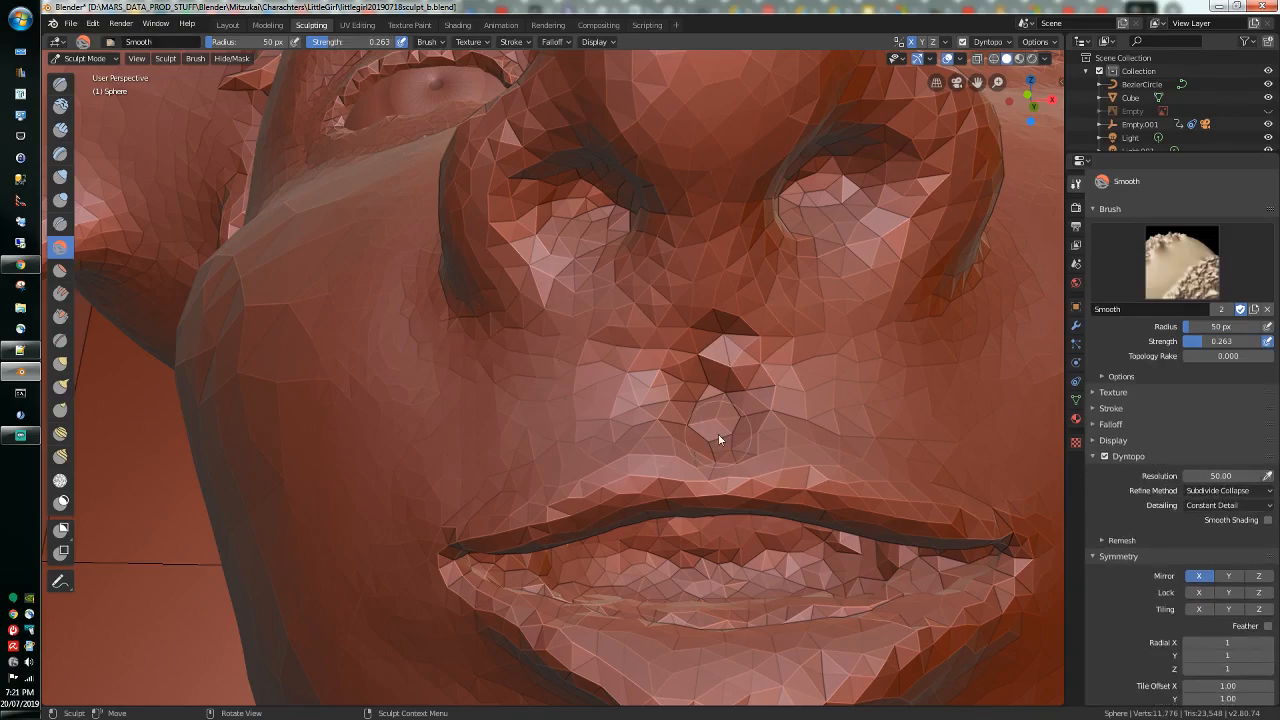
pyautogui.moveTo(746, 449)
pyautogui.mouseDown()
pyautogui.moveTo(729, 323)
pyautogui.moveTo(766, 423)
pyautogui.mouseUp()
pyautogui.moveTo(713, 396)
pyautogui.mouseDown(button='middle')
pyautogui.moveTo(731, 354)
pyautogui.moveTo(643, 369)
pyautogui.moveTo(755, 380)
pyautogui.mouseUp(button='middle')
pyautogui.moveTo(597, 460)
pyautogui.mouseDown()
pyautogui.moveTo(568, 503)
pyautogui.moveTo(660, 506)
pyautogui.moveTo(600, 440)
pyautogui.mouseUp()
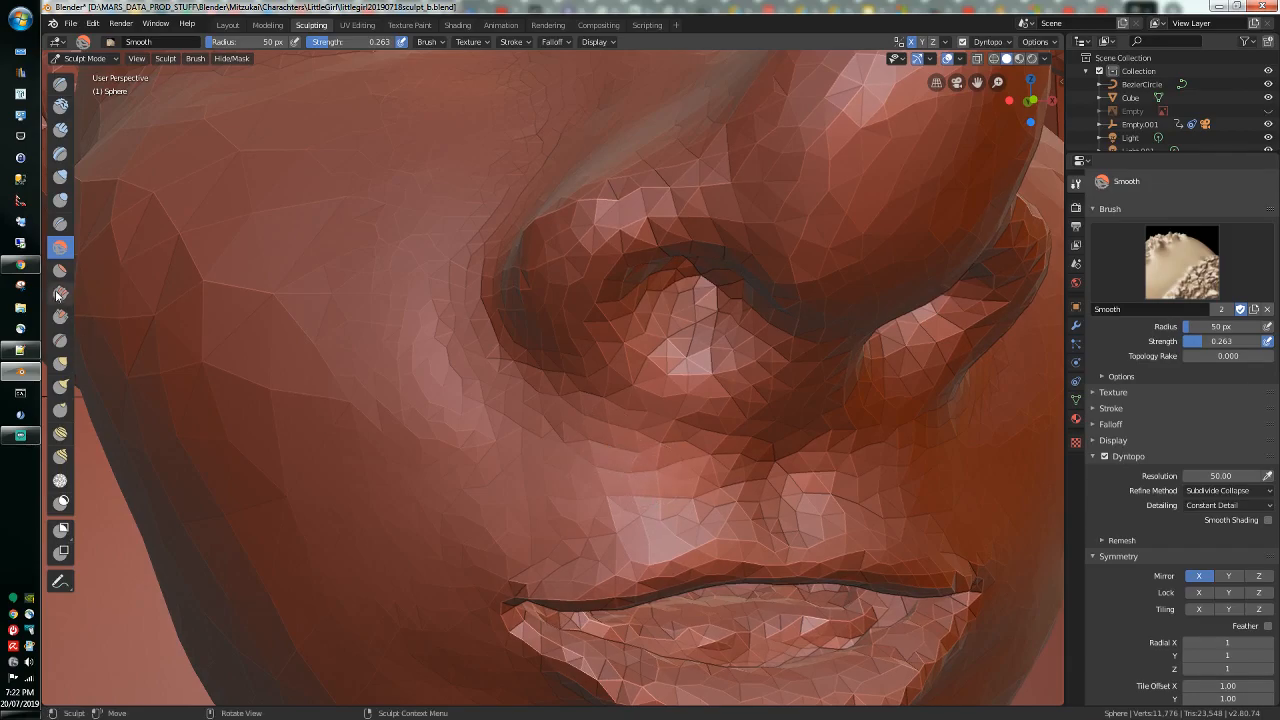
# Step: Crease the area below the nostrils with mirrored strokes and smooth the resulting rough geometry
pyautogui.click(60, 223)
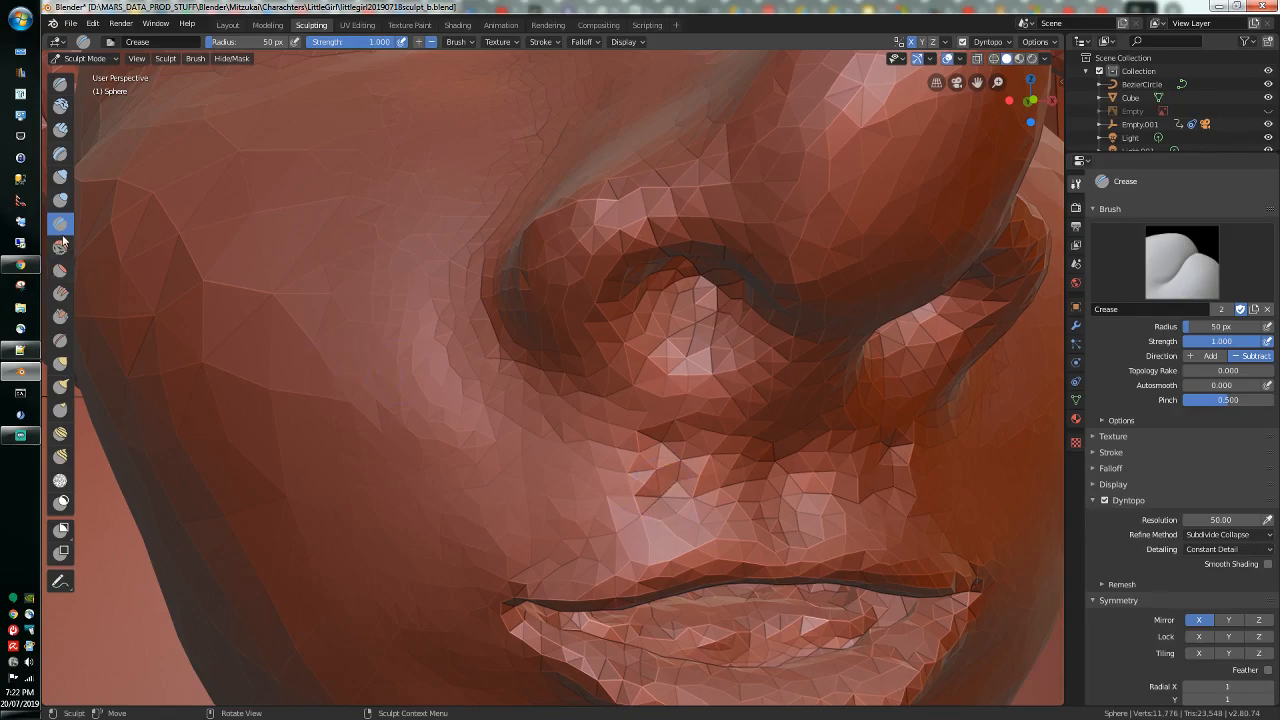
pyautogui.moveTo(615, 460)
pyautogui.mouseDown()
pyautogui.moveTo(625, 467)
pyautogui.moveTo(626, 448)
pyautogui.mouseUp()
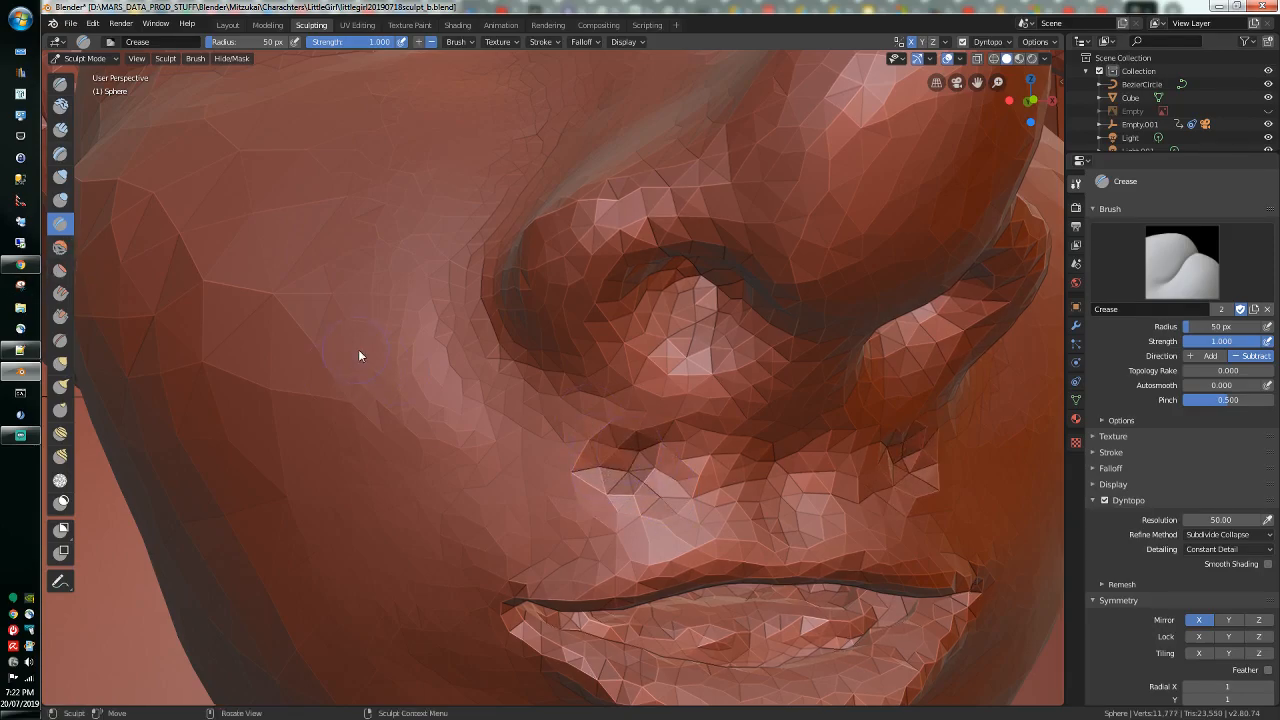
pyautogui.click(60, 247)
pyautogui.moveTo(651, 468); pyautogui.dragTo(648, 462)
pyautogui.scroll(-3, 662, 487)
pyautogui.moveTo(666, 488)
pyautogui.mouseDown(button='middle')
pyautogui.moveTo(544, 448)
pyautogui.moveTo(484, 453)
pyautogui.moveTo(520, 457)
pyautogui.mouseUp(button='middle')
pyautogui.moveTo(691, 520)
pyautogui.mouseDown()
pyautogui.moveTo(720, 552)
pyautogui.moveTo(628, 517)
pyautogui.mouseUp()
# Step: Smooth the surface between the nose and the upper lip with longer strokes from several angles
pyautogui.scroll(3, 640, 514)
pyautogui.moveTo(640, 514); pyautogui.dragTo(658, 470, button='middle')
pyautogui.moveTo(630, 366)
pyautogui.mouseDown()
pyautogui.moveTo(740, 363)
pyautogui.moveTo(756, 348)
pyautogui.moveTo(731, 337)
pyautogui.moveTo(608, 345)
pyautogui.moveTo(722, 340)
pyautogui.mouseUp()
pyautogui.moveTo(586, 352)
pyautogui.mouseDown()
pyautogui.moveTo(607, 335)
pyautogui.moveTo(810, 332)
pyautogui.mouseUp()
pyautogui.scroll(2, 810, 332)
pyautogui.moveTo(810, 332)
pyautogui.mouseDown(button='middle')
pyautogui.moveTo(750, 323)
pyautogui.moveTo(760, 317)
pyautogui.moveTo(597, 320)
pyautogui.mouseUp(button='middle')
pyautogui.moveTo(597, 320)
pyautogui.mouseDown()
pyautogui.moveTo(414, 410)
pyautogui.moveTo(433, 400)
pyautogui.moveTo(400, 443)
pyautogui.mouseUp()
pyautogui.moveTo(400, 443)
pyautogui.mouseDown(button='middle')
pyautogui.moveTo(497, 405)
pyautogui.moveTo(500, 431)
pyautogui.moveTo(597, 437)
pyautogui.moveTo(611, 463)
pyautogui.moveTo(651, 466)
pyautogui.moveTo(560, 391)
pyautogui.moveTo(531, 391)
pyautogui.moveTo(540, 438)
pyautogui.moveTo(466, 457)
pyautogui.moveTo(474, 444)
pyautogui.mouseUp(button='middle')
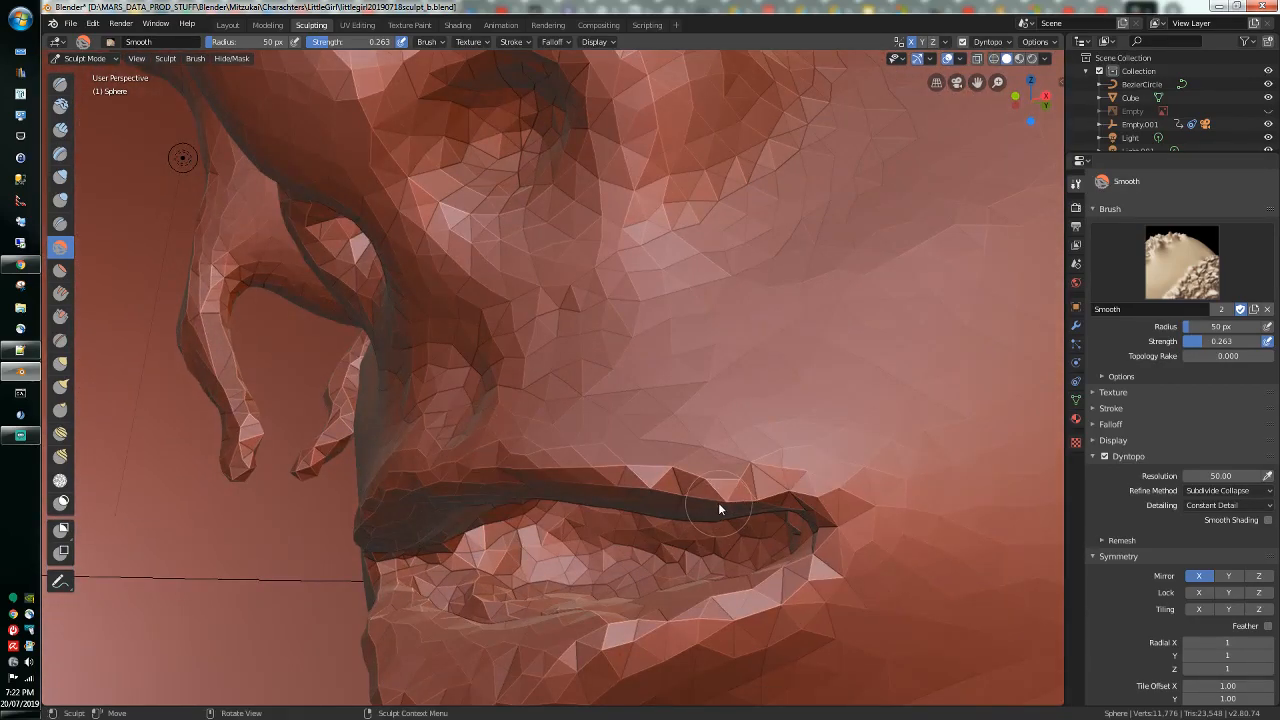
# Step: Pull the mouth corners outward with the mirrored Snake Hook brush to widen the lips
pyautogui.moveTo(718, 502); pyautogui.dragTo(834, 537, button='middle')
pyautogui.scroll(-6, 866, 507)
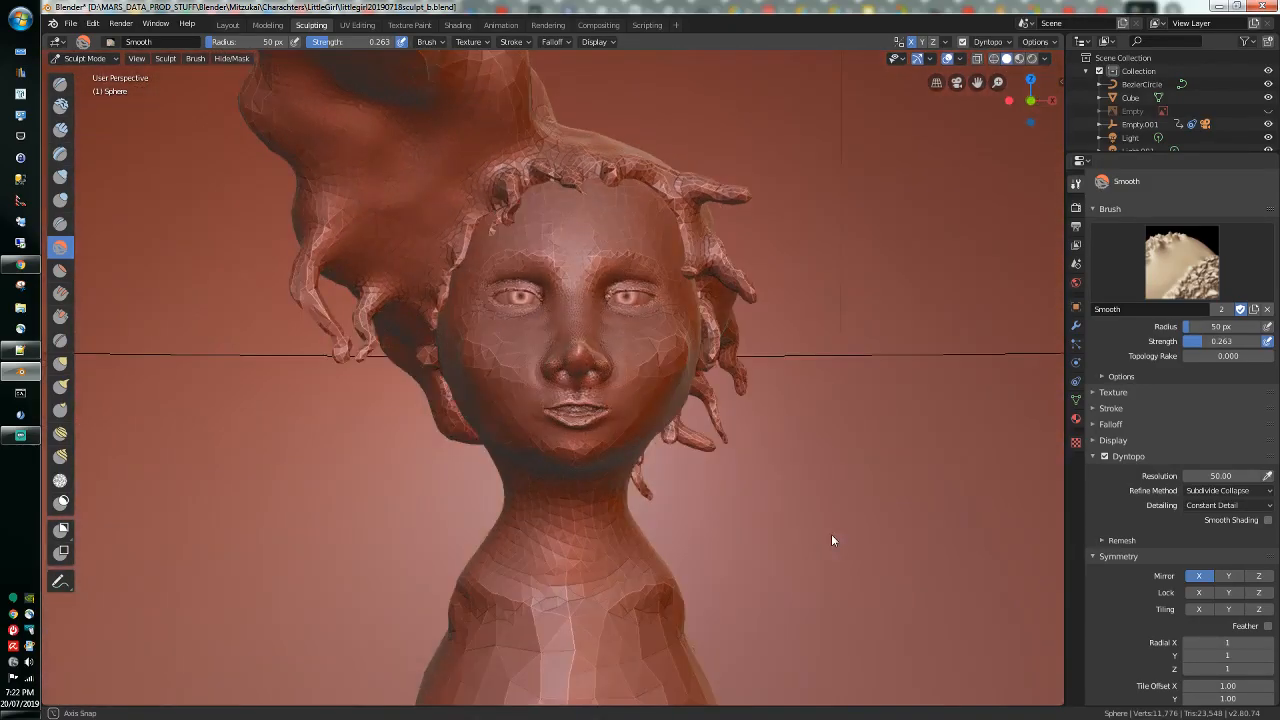
pyautogui.click(60, 386)
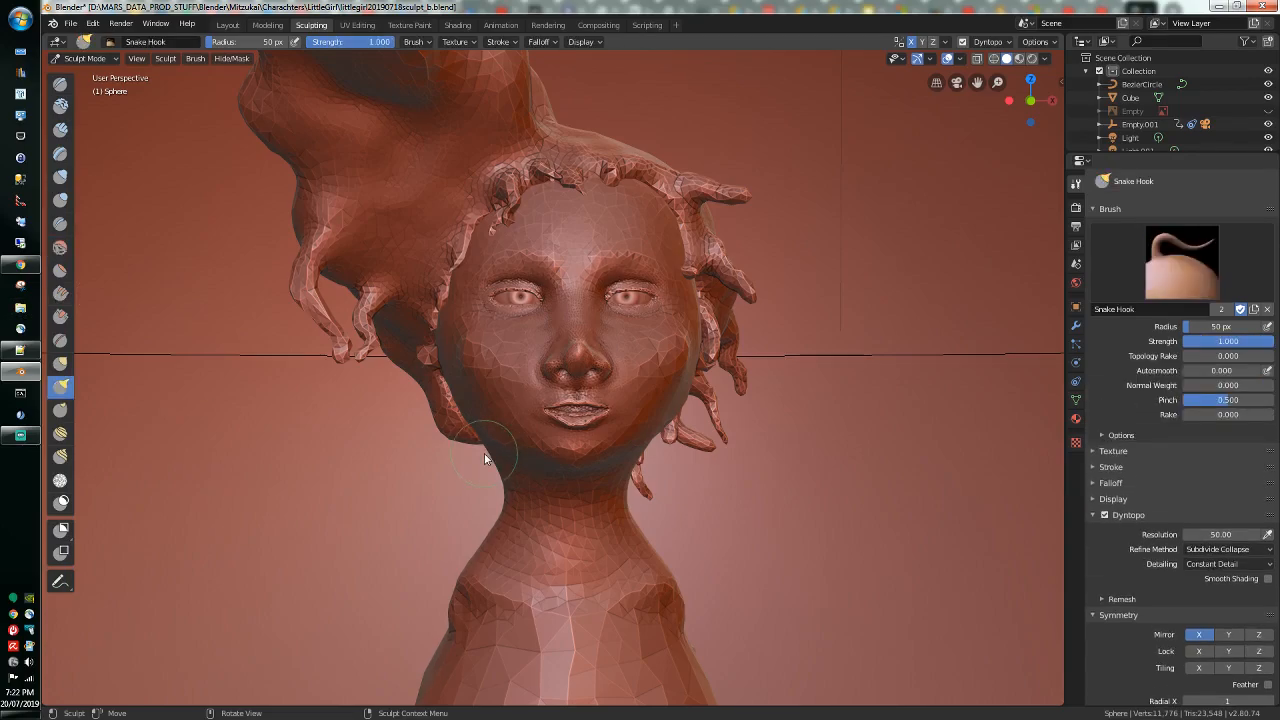
pyautogui.moveTo(602, 410); pyautogui.dragTo(636, 405)
pyautogui.moveTo(705, 515)
pyautogui.mouseDown(button='middle')
pyautogui.moveTo(686, 478)
pyautogui.moveTo(585, 483)
pyautogui.moveTo(723, 479)
pyautogui.moveTo(770, 507)
pyautogui.moveTo(686, 490)
pyautogui.mouseUp(button='middle')
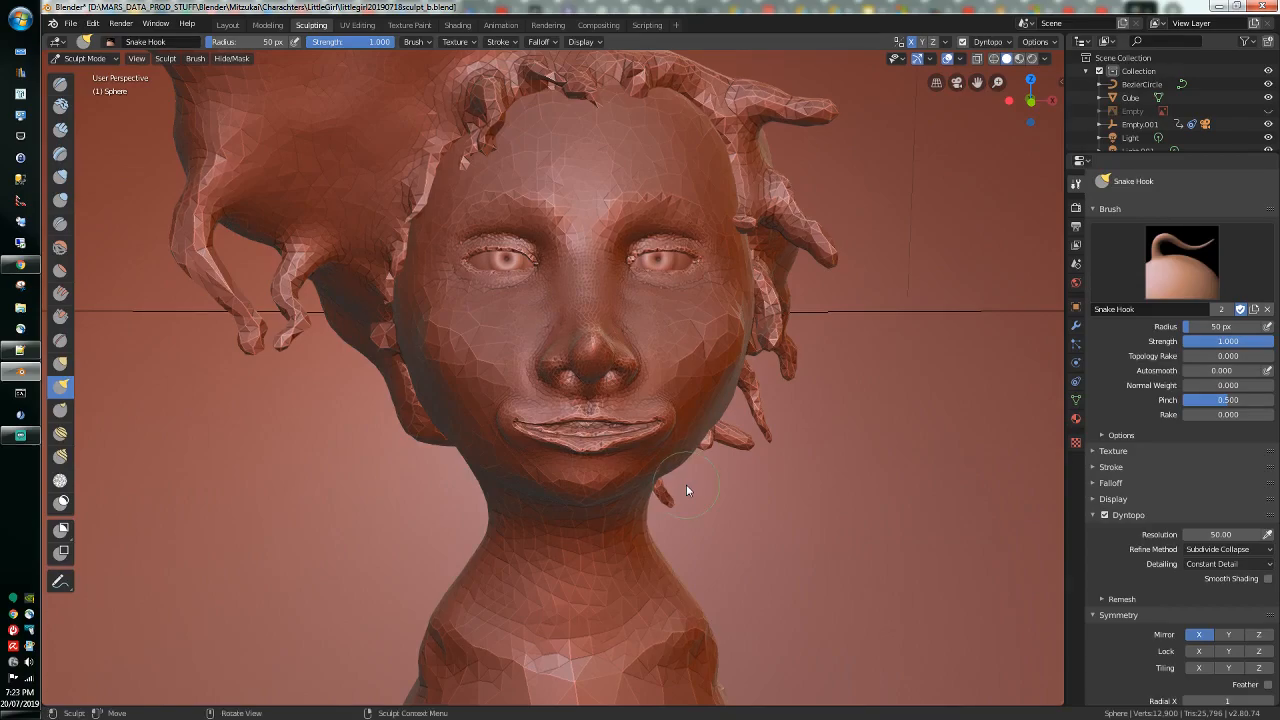
# Step: Undo the wide mouth-corner pull and reshape the lip corners with a shorter mirrored Snake Hook stroke
pyautogui.hotkey('ctrl', 'z')
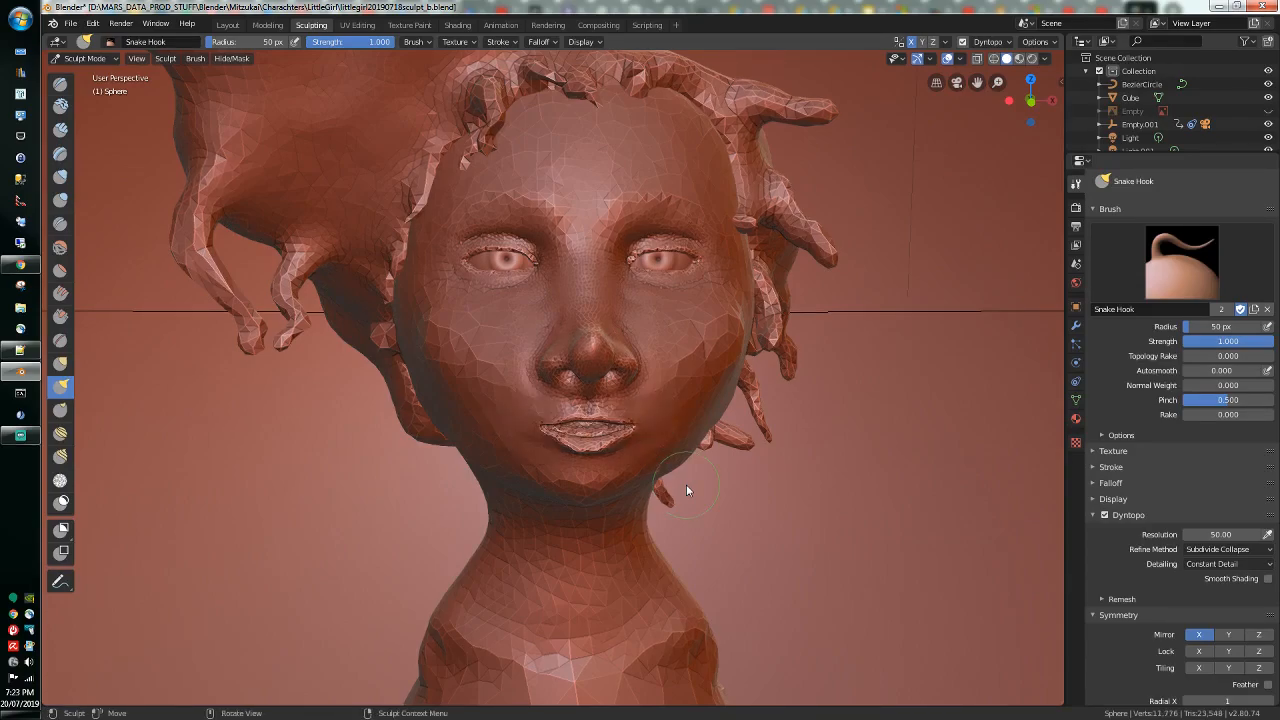
pyautogui.moveTo(634, 439); pyautogui.dragTo(635, 431)
pyautogui.moveTo(715, 504); pyautogui.dragTo(646, 493, button='middle')
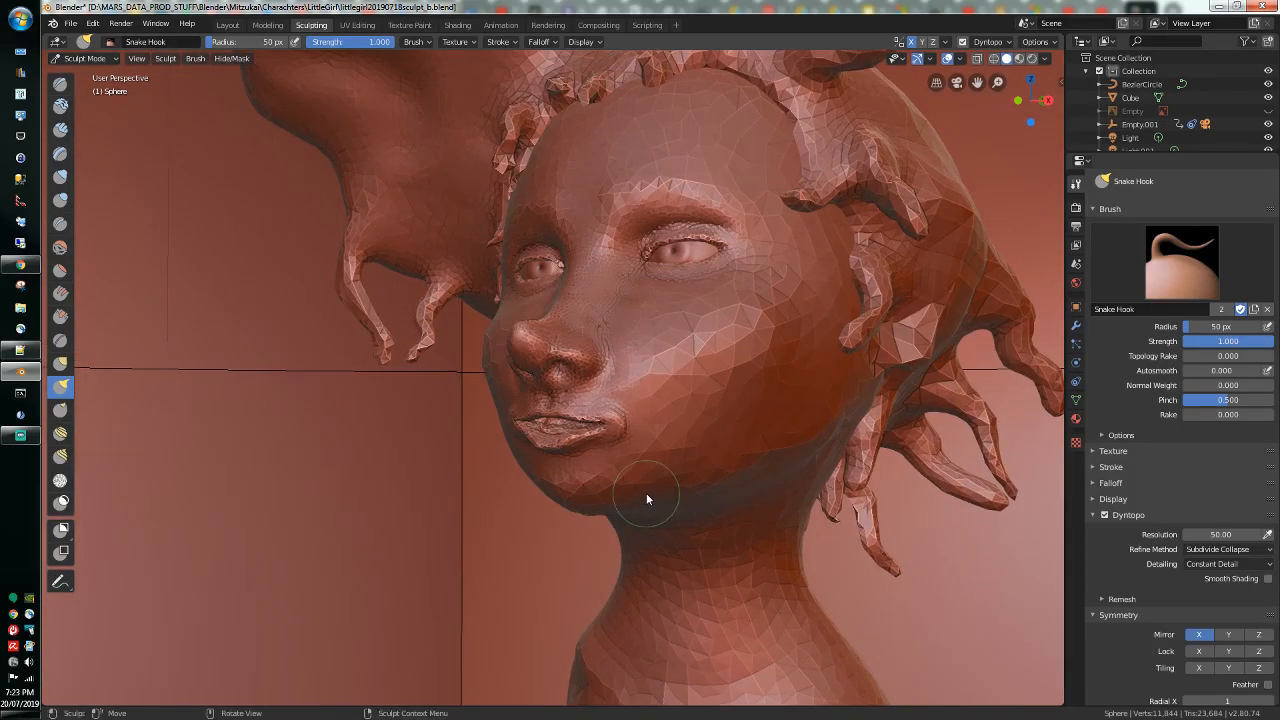
# Step: Smooth the skin around the mouth corners, above the upper lip and below the lower lip
pyautogui.hotkey('shift', 's')
pyautogui.moveTo(656, 390)
pyautogui.mouseDown()
pyautogui.moveTo(620, 413)
pyautogui.moveTo(607, 462)
pyautogui.moveTo(606, 425)
pyautogui.mouseUp()
pyautogui.moveTo(606, 425); pyautogui.dragTo(675, 429, button='middle')
pyautogui.scroll(4, 675, 429)
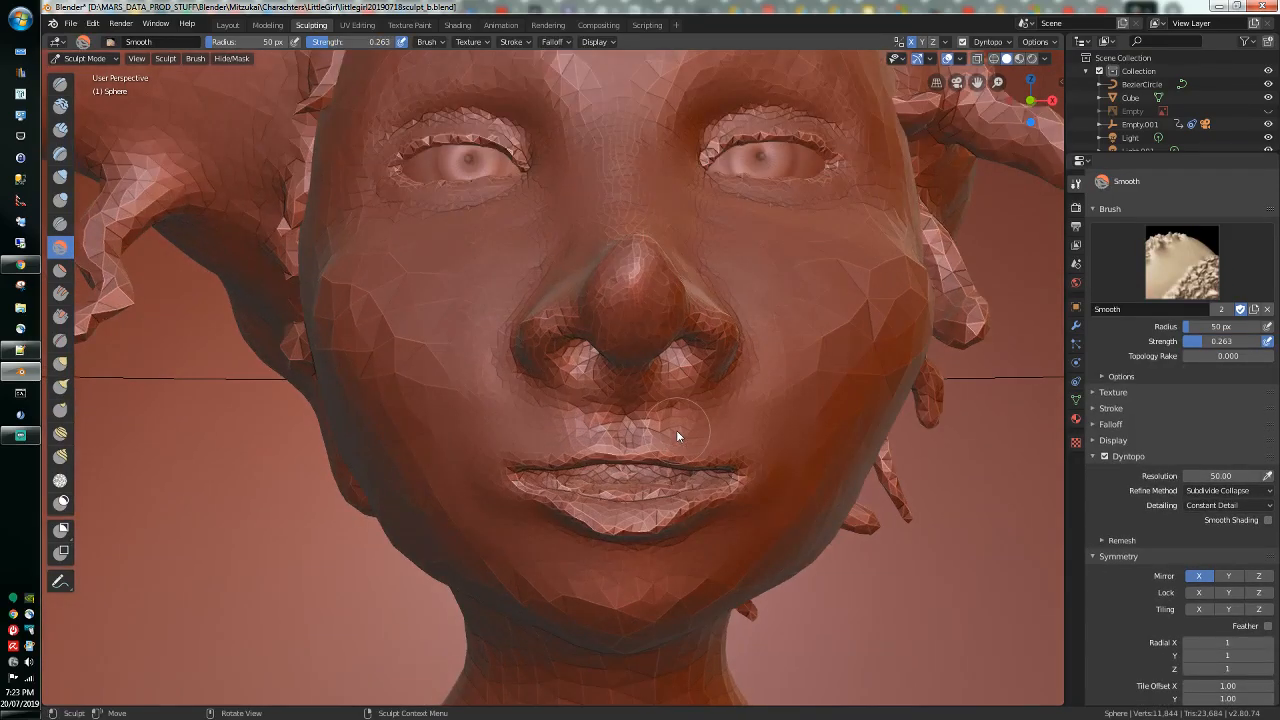
pyautogui.moveTo(573, 438); pyautogui.dragTo(472, 456)
pyautogui.moveTo(518, 529)
pyautogui.mouseDown()
pyautogui.moveTo(530, 541)
pyautogui.moveTo(505, 520)
pyautogui.mouseUp()
pyautogui.moveTo(538, 584)
pyautogui.mouseDown()
pyautogui.moveTo(508, 579)
pyautogui.moveTo(596, 596)
pyautogui.mouseUp()
pyautogui.moveTo(596, 596)
pyautogui.mouseDown(button='middle')
pyautogui.moveTo(582, 505)
pyautogui.moveTo(657, 443)
pyautogui.mouseUp(button='middle')
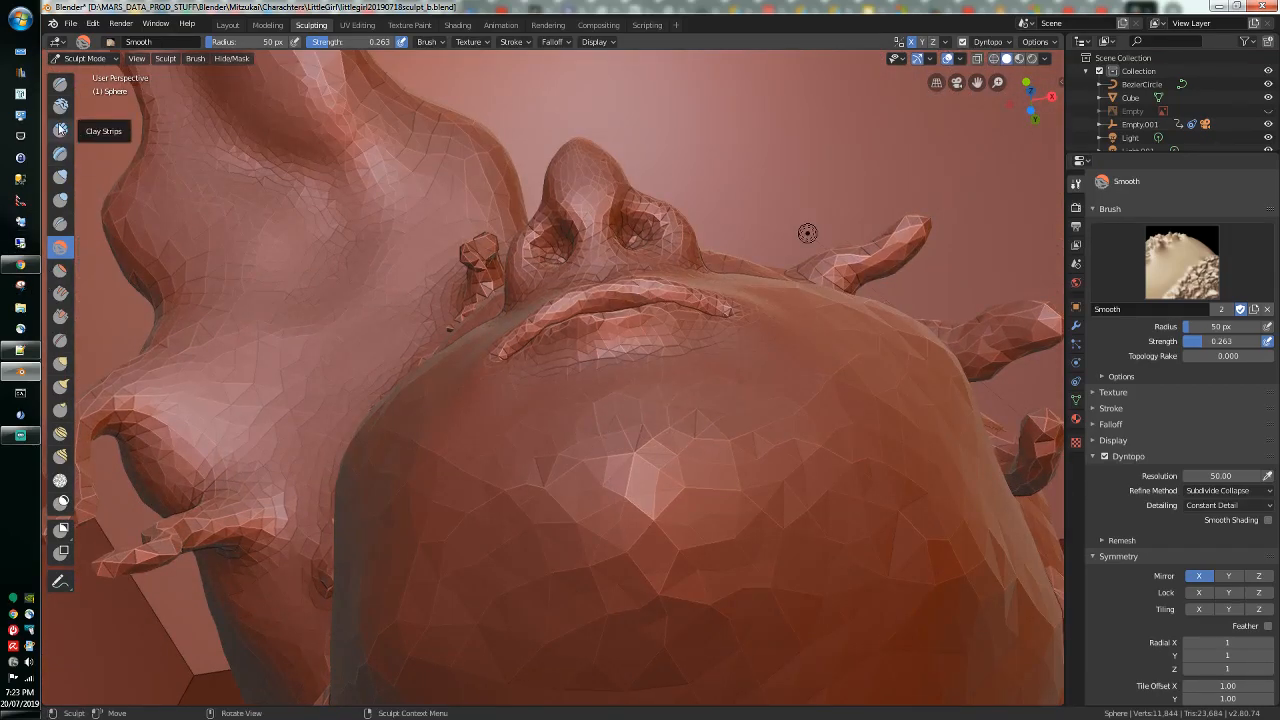
# Step: Build up volume on the chin below the lower lip with mirrored, additive Draw strokes
pyautogui.click(60, 83)
pyautogui.moveTo(688, 414)
pyautogui.mouseDown()
pyautogui.moveTo(447, 488)
pyautogui.moveTo(780, 395)
pyautogui.moveTo(651, 433)
pyautogui.moveTo(622, 455)
pyautogui.moveTo(634, 471)
pyautogui.moveTo(584, 520)
pyautogui.moveTo(587, 537)
pyautogui.moveTo(602, 516)
pyautogui.moveTo(548, 526)
pyautogui.moveTo(556, 514)
pyautogui.moveTo(532, 467)
pyautogui.moveTo(488, 478)
pyautogui.moveTo(528, 493)
pyautogui.moveTo(579, 488)
pyautogui.mouseUp()
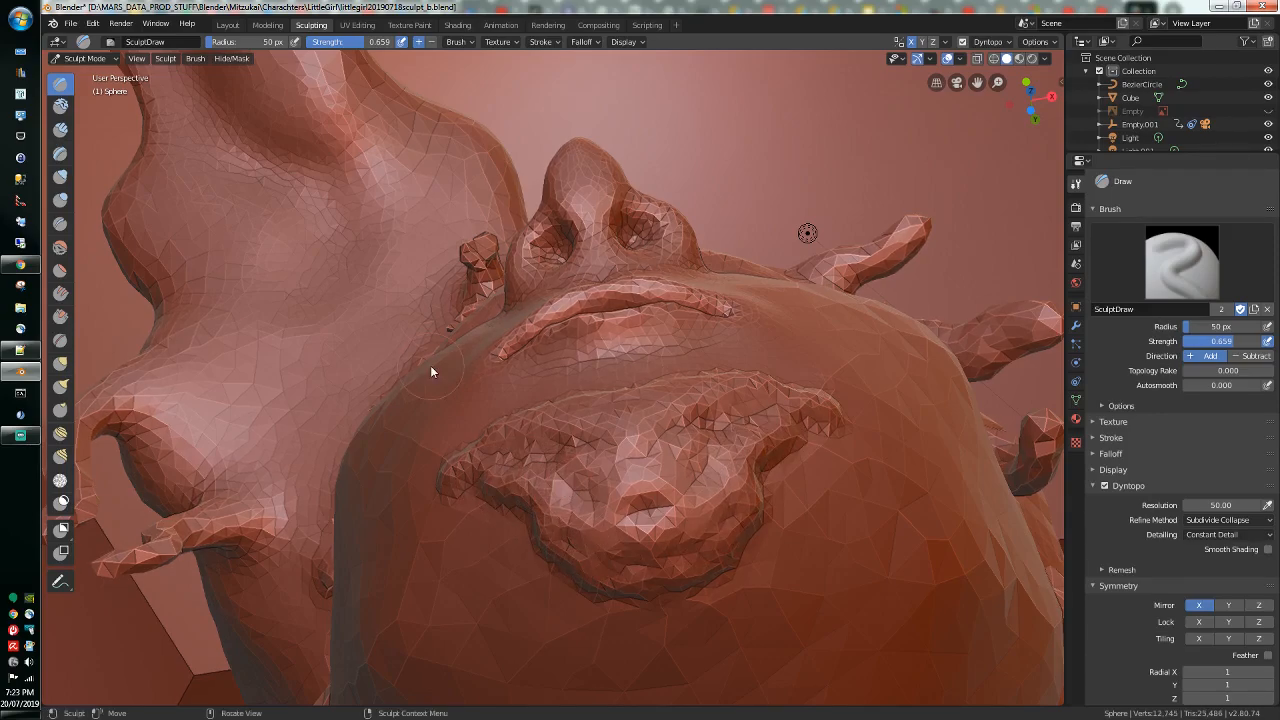
# Step: Smooth the added chin volume into the surrounding jaw with strokes from several angles
pyautogui.click(60, 247)
pyautogui.scroll(-4, 393, 429)
pyautogui.moveTo(668, 447)
pyautogui.mouseDown()
pyautogui.moveTo(538, 432)
pyautogui.moveTo(566, 435)
pyautogui.moveTo(525, 385)
pyautogui.moveTo(587, 416)
pyautogui.mouseUp()
pyautogui.moveTo(587, 416); pyautogui.dragTo(608, 471, button='middle')
pyautogui.moveTo(593, 437)
pyautogui.mouseDown()
pyautogui.moveTo(650, 436)
pyautogui.moveTo(586, 447)
pyautogui.mouseUp()
pyautogui.moveTo(585, 447)
pyautogui.mouseDown(button='middle')
pyautogui.moveTo(526, 461)
pyautogui.moveTo(525, 478)
pyautogui.moveTo(618, 465)
pyautogui.mouseUp(button='middle')
pyautogui.moveTo(618, 465)
pyautogui.mouseDown()
pyautogui.moveTo(632, 420)
pyautogui.moveTo(676, 457)
pyautogui.moveTo(700, 455)
pyautogui.mouseUp()
# Step: Smooth the side of the cheek and the area in front of the ear in profile
pyautogui.moveTo(700, 455)
pyautogui.mouseDown(button='middle')
pyautogui.moveTo(634, 471)
pyautogui.moveTo(562, 438)
pyautogui.moveTo(587, 390)
pyautogui.mouseUp(button='middle')
pyautogui.moveTo(698, 326)
pyautogui.mouseDown()
pyautogui.moveTo(695, 377)
pyautogui.moveTo(758, 354)
pyautogui.mouseUp()
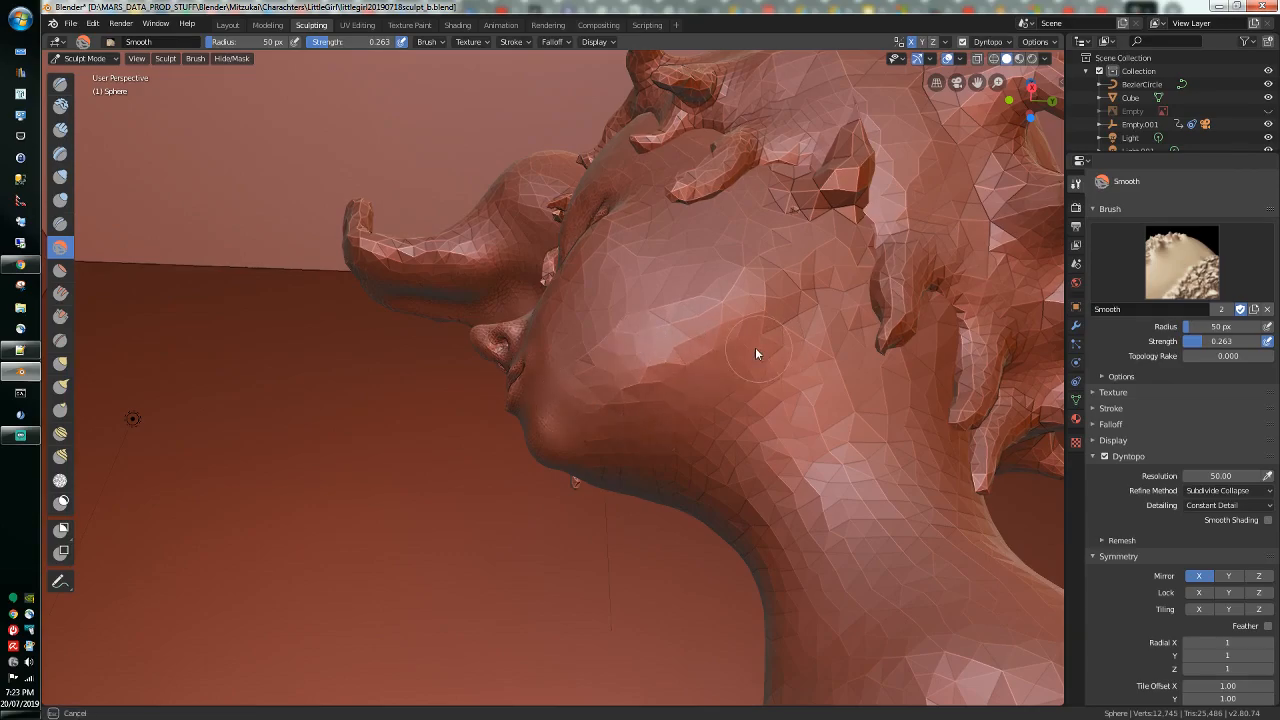
pyautogui.moveTo(823, 297); pyautogui.dragTo(828, 263)
pyautogui.moveTo(828, 263); pyautogui.dragTo(810, 381, button='middle')
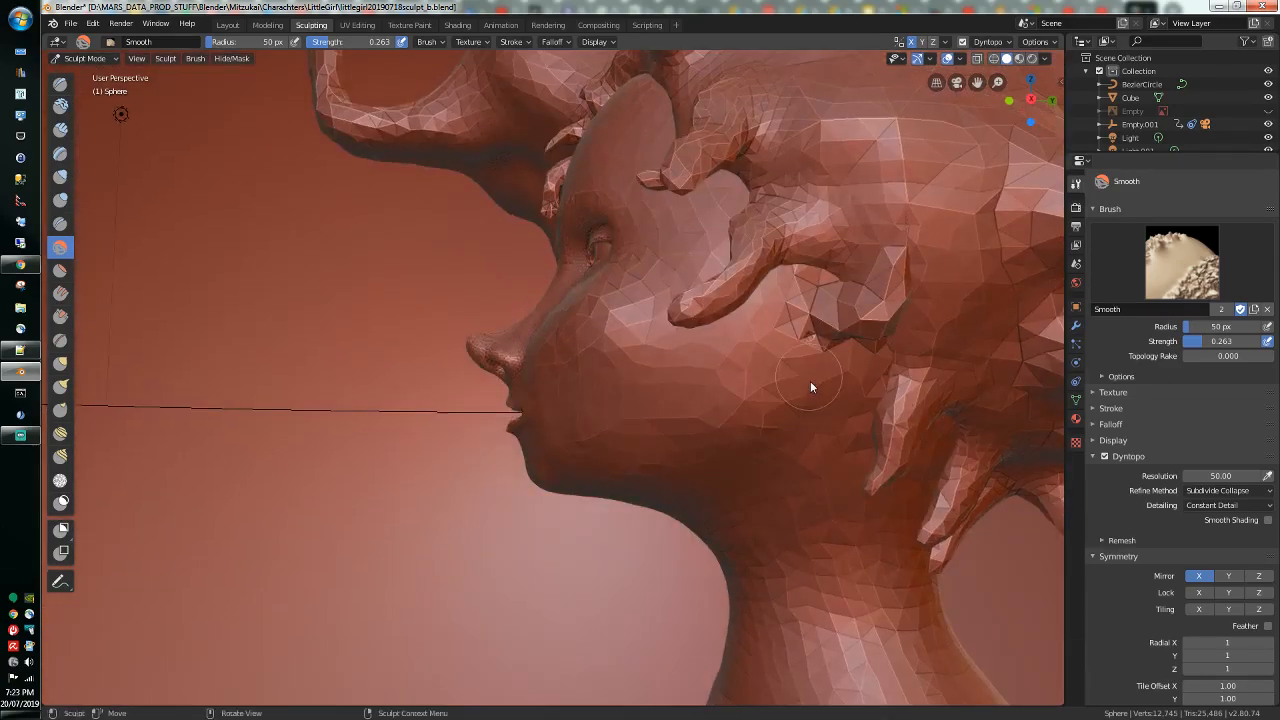
pyautogui.moveTo(792, 340)
pyautogui.mouseDown()
pyautogui.moveTo(814, 337)
pyautogui.moveTo(800, 331)
pyautogui.moveTo(860, 360)
pyautogui.mouseUp()
# Step: Hide the Sphere.001 hair object to expose the bare head and ears
pyautogui.scroll(-3, 1168, 117)
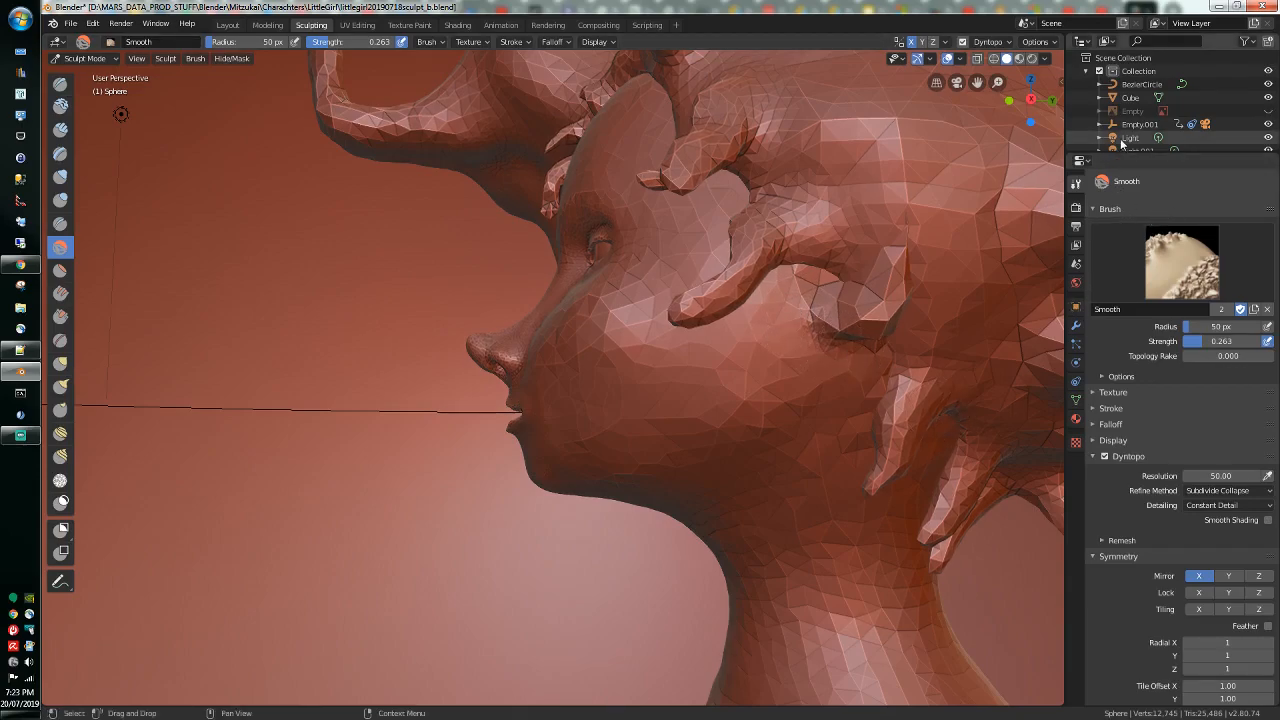
pyautogui.scroll(-2, 1200, 117)
pyautogui.click(1268, 127)
pyautogui.click(1268, 125)
pyautogui.click(1268, 112)
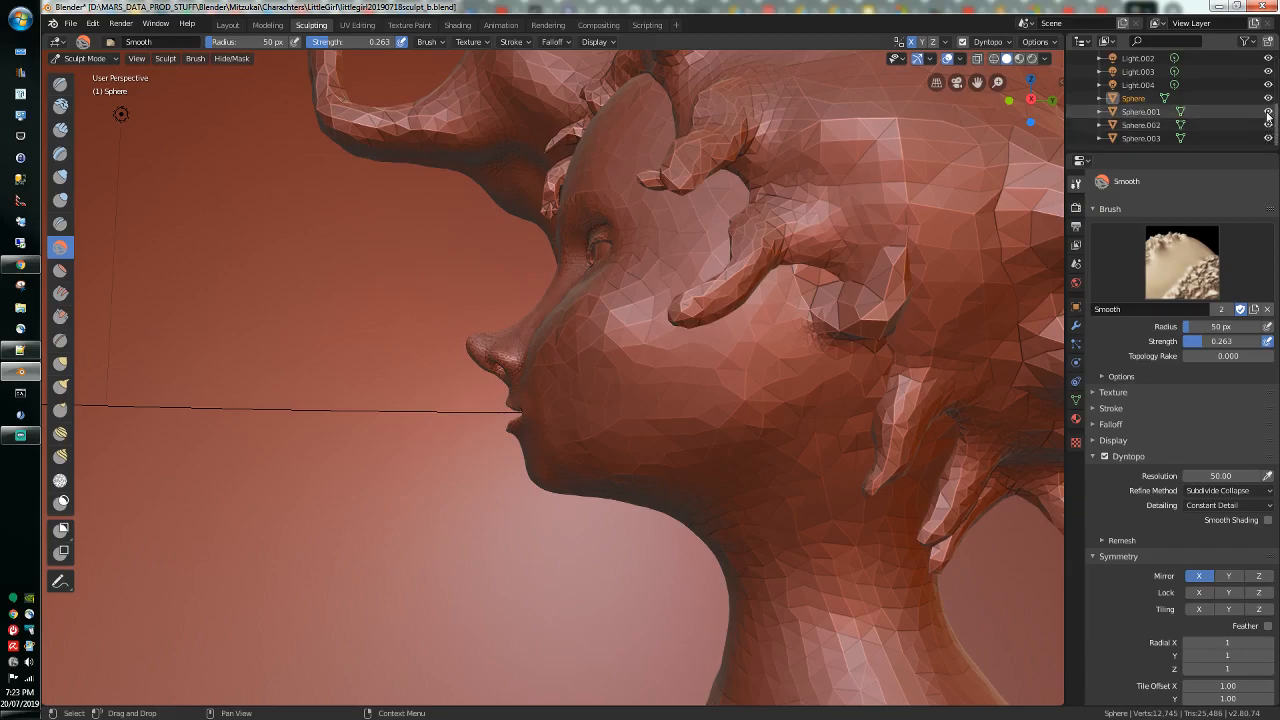
# Step: Carve the seam between the back of the ear and the head with subtractive Crease strokes, undoing a misplaced first stroke
pyautogui.scroll(8, 932, 205)
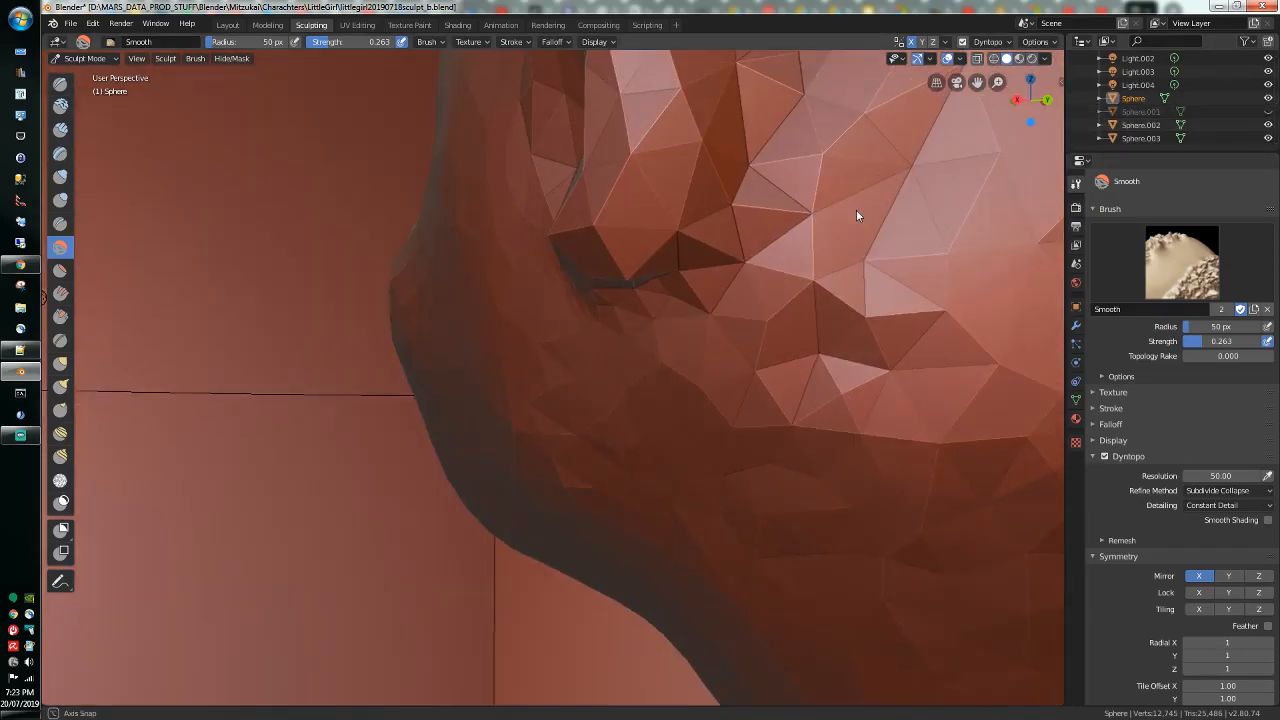
pyautogui.hotkey('shift', 'c')
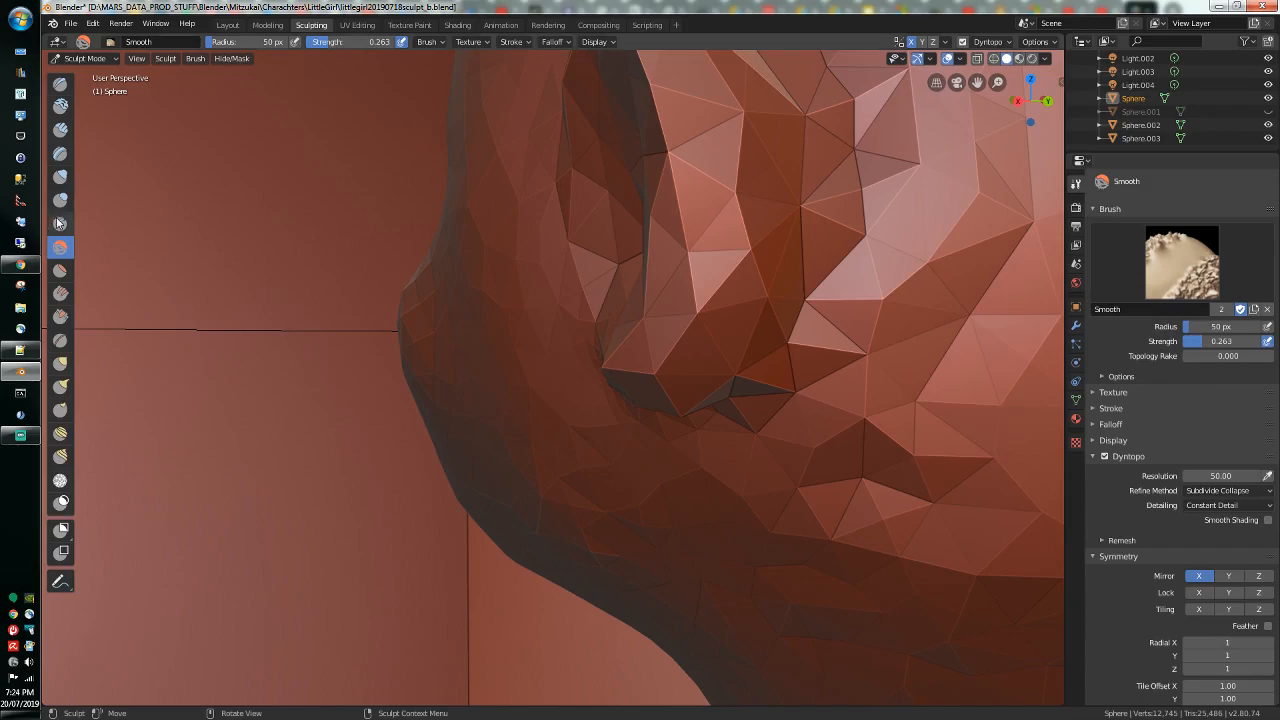
pyautogui.moveTo(736, 395)
pyautogui.mouseDown()
pyautogui.moveTo(768, 345)
pyautogui.moveTo(786, 205)
pyautogui.mouseUp()
pyautogui.moveTo(786, 205)
pyautogui.mouseDown(button='middle')
pyautogui.moveTo(784, 284)
pyautogui.moveTo(597, 308)
pyautogui.mouseUp(button='middle')
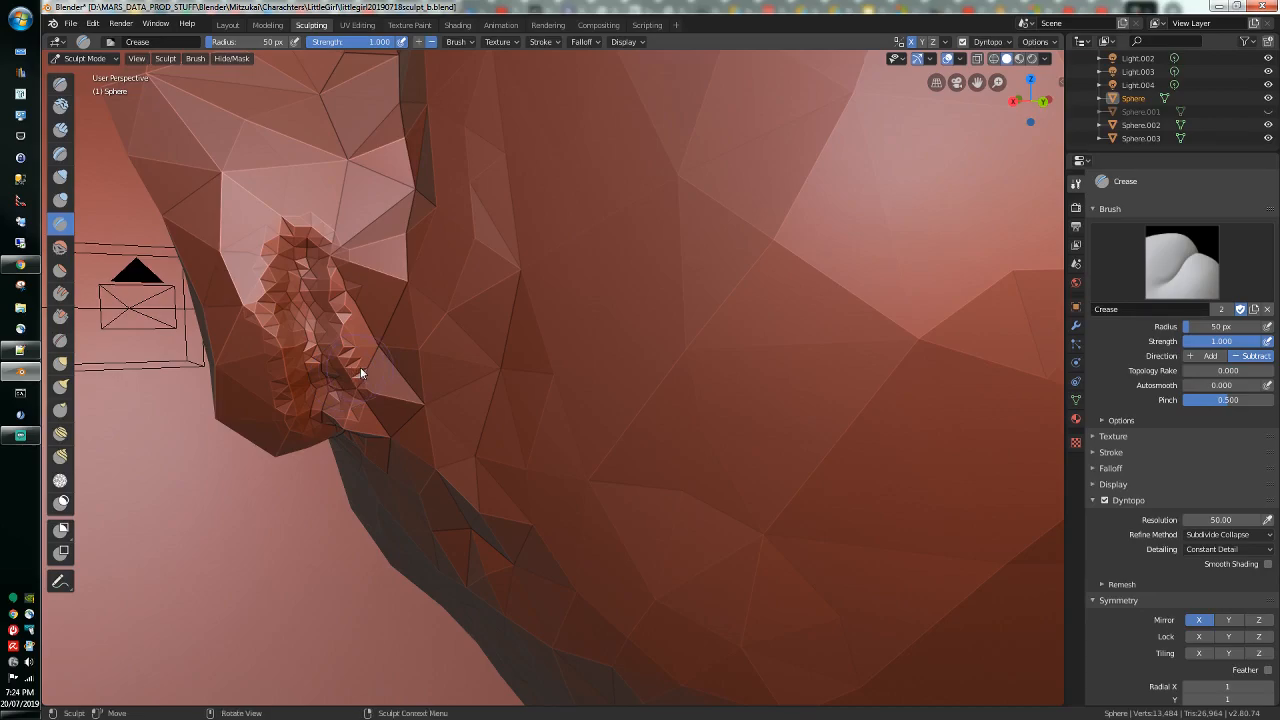
pyautogui.hotkey('ctrl', 'z')
pyautogui.moveTo(368, 374)
pyautogui.mouseDown()
pyautogui.moveTo(399, 401)
pyautogui.moveTo(410, 185)
pyautogui.moveTo(392, 330)
pyautogui.moveTo(364, 428)
pyautogui.moveTo(343, 437)
pyautogui.mouseUp()
pyautogui.moveTo(343, 437)
pyautogui.mouseDown(button='middle')
pyautogui.moveTo(352, 388)
pyautogui.moveTo(371, 449)
pyautogui.moveTo(386, 449)
pyautogui.moveTo(456, 550)
pyautogui.mouseUp(button='middle')
pyautogui.moveTo(474, 661)
pyautogui.mouseDown()
pyautogui.moveTo(460, 582)
pyautogui.moveTo(360, 457)
pyautogui.moveTo(450, 573)
pyautogui.moveTo(478, 668)
pyautogui.moveTo(379, 486)
pyautogui.moveTo(366, 426)
pyautogui.moveTo(478, 612)
pyautogui.moveTo(412, 530)
pyautogui.moveTo(495, 678)
pyautogui.moveTo(378, 512)
pyautogui.moveTo(385, 471)
pyautogui.mouseUp()
pyautogui.moveTo(385, 465)
pyautogui.mouseDown(button='middle')
pyautogui.moveTo(422, 498)
pyautogui.moveTo(491, 523)
pyautogui.mouseUp(button='middle')
pyautogui.moveTo(910, 636)
pyautogui.mouseDown()
pyautogui.moveTo(870, 645)
pyautogui.moveTo(955, 642)
pyautogui.mouseUp()
pyautogui.moveTo(955, 642)
pyautogui.mouseDown(button='middle')
pyautogui.moveTo(902, 598)
pyautogui.moveTo(910, 577)
pyautogui.moveTo(846, 566)
pyautogui.mouseUp(button='middle')
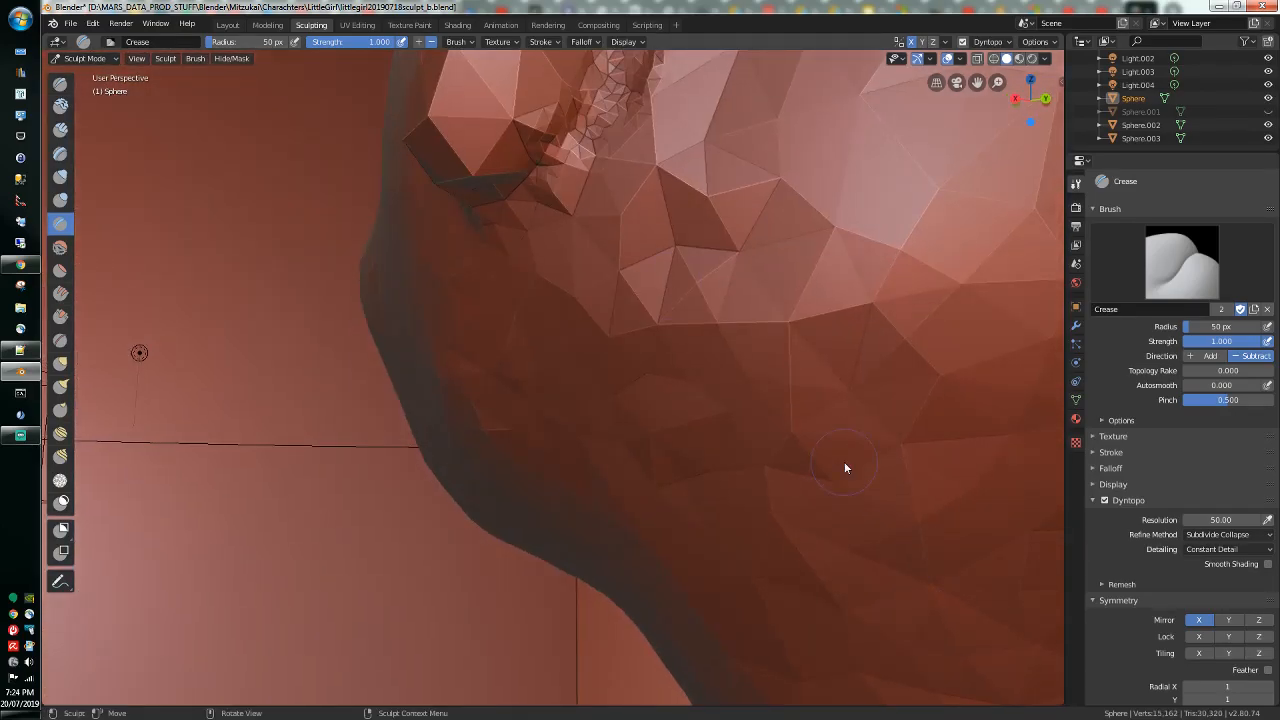
# Step: Continue the mirrored crease around the upper, front and lower edges where the ear meets the head
pyautogui.moveTo(543, 190); pyautogui.dragTo(466, 206)
pyautogui.moveTo(466, 206)
pyautogui.mouseDown(button='middle')
pyautogui.moveTo(569, 200)
pyautogui.moveTo(480, 206)
pyautogui.mouseUp(button='middle')
pyautogui.moveTo(551, 167); pyautogui.dragTo(630, 90)
pyautogui.moveTo(630, 90)
pyautogui.mouseDown(button='middle')
pyautogui.moveTo(598, 119)
pyautogui.moveTo(614, 111)
pyautogui.moveTo(563, 235)
pyautogui.mouseUp(button='middle')
pyautogui.moveTo(415, 408)
pyautogui.mouseDown()
pyautogui.moveTo(440, 421)
pyautogui.moveTo(458, 248)
pyautogui.moveTo(418, 102)
pyautogui.mouseUp()
pyautogui.moveTo(418, 102); pyautogui.dragTo(636, 384, button='middle')
pyautogui.moveTo(788, 556)
pyautogui.mouseDown()
pyautogui.moveTo(622, 505)
pyautogui.moveTo(600, 522)
pyautogui.mouseUp()
pyautogui.moveTo(600, 522); pyautogui.dragTo(666, 526, button='middle')
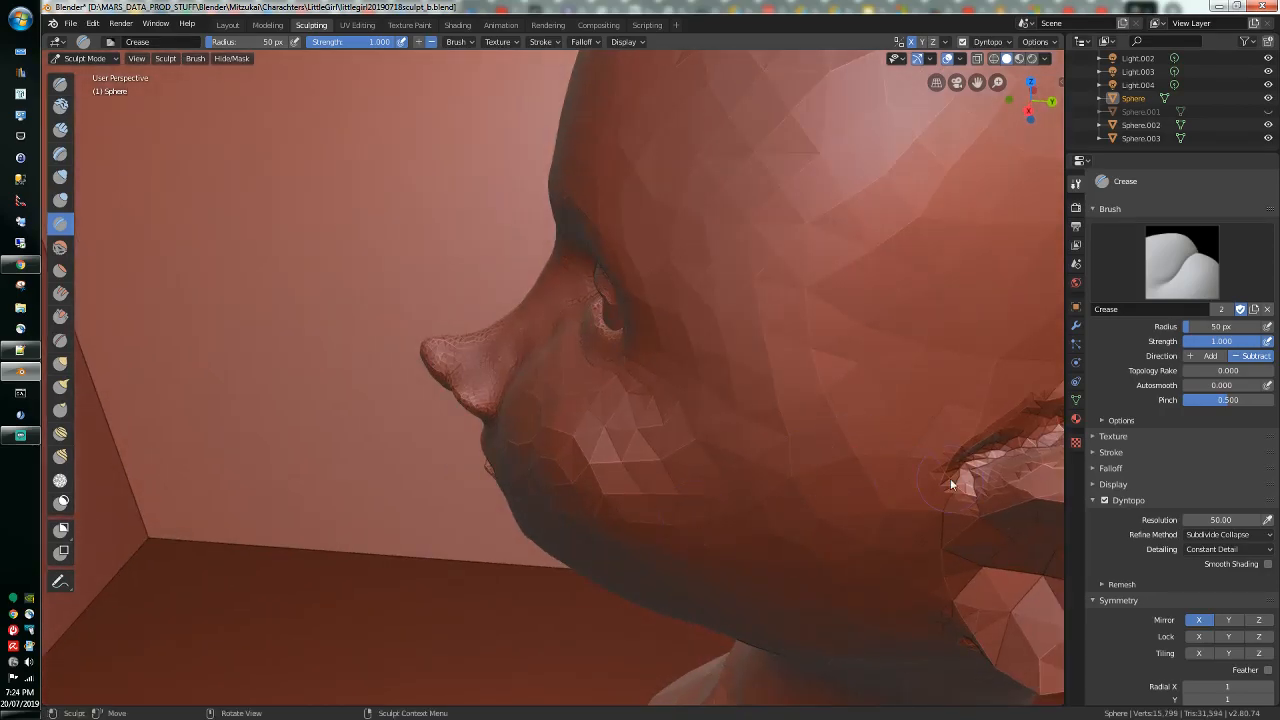
# Step: Carve the hollow and curved inner folds into the flat face of the ear with the Crease brush
pyautogui.moveTo(944, 491); pyautogui.dragTo(949, 442, button='middle')
pyautogui.scroll(4, 924, 424)
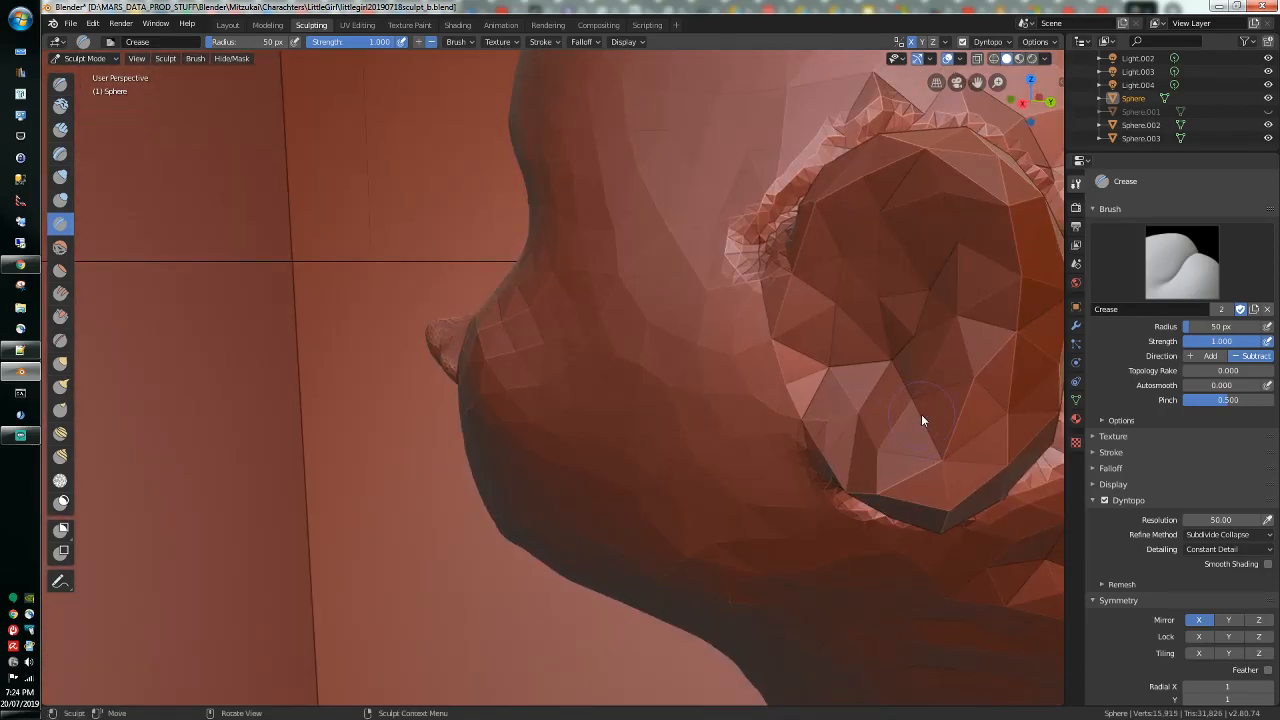
pyautogui.moveTo(940, 375); pyautogui.dragTo(945, 289)
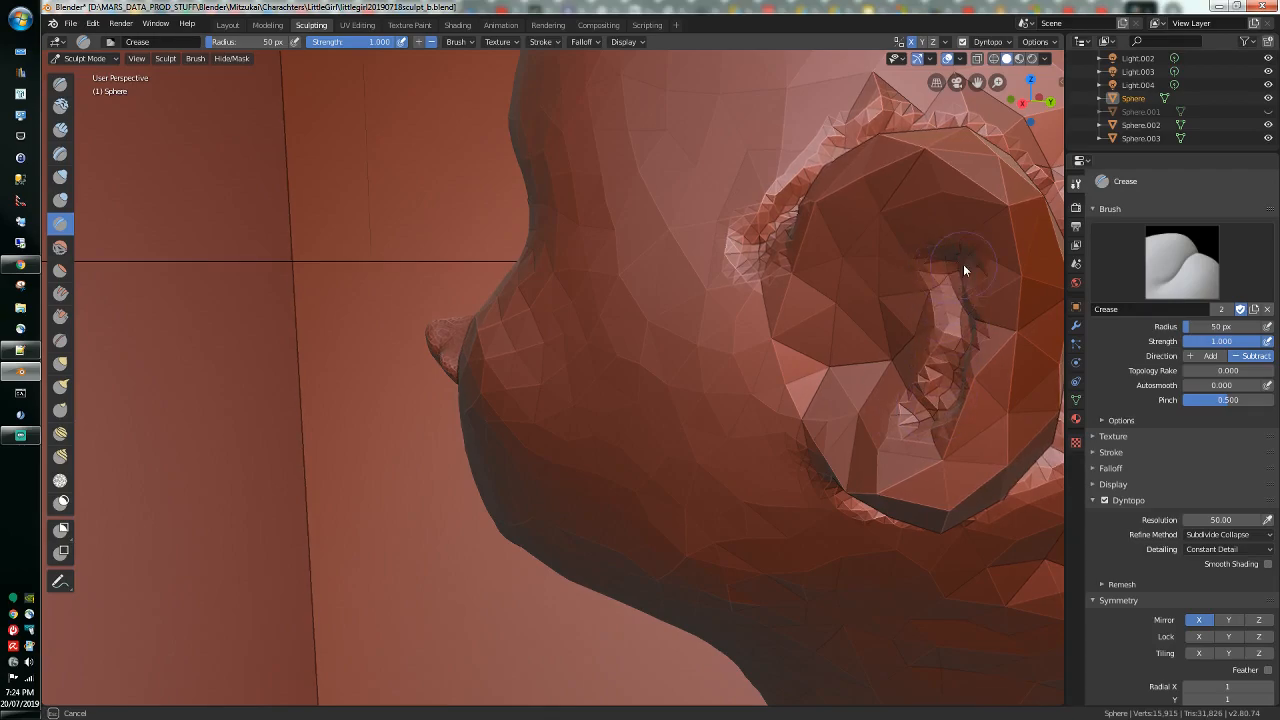
pyautogui.moveTo(902, 227); pyautogui.dragTo(930, 213)
pyautogui.moveTo(995, 264)
pyautogui.mouseDown()
pyautogui.moveTo(1000, 395)
pyautogui.moveTo(950, 470)
pyautogui.moveTo(880, 428)
pyautogui.moveTo(900, 349)
pyautogui.moveTo(903, 363)
pyautogui.moveTo(916, 346)
pyautogui.moveTo(846, 306)
pyautogui.moveTo(871, 247)
pyautogui.mouseUp()
pyautogui.scroll(-5, 871, 247)
pyautogui.moveTo(890, 243)
pyautogui.mouseDown(button='middle')
pyautogui.moveTo(958, 247)
pyautogui.moveTo(834, 251)
pyautogui.moveTo(703, 278)
pyautogui.mouseUp(button='middle')
pyautogui.scroll(5, 958, 250)
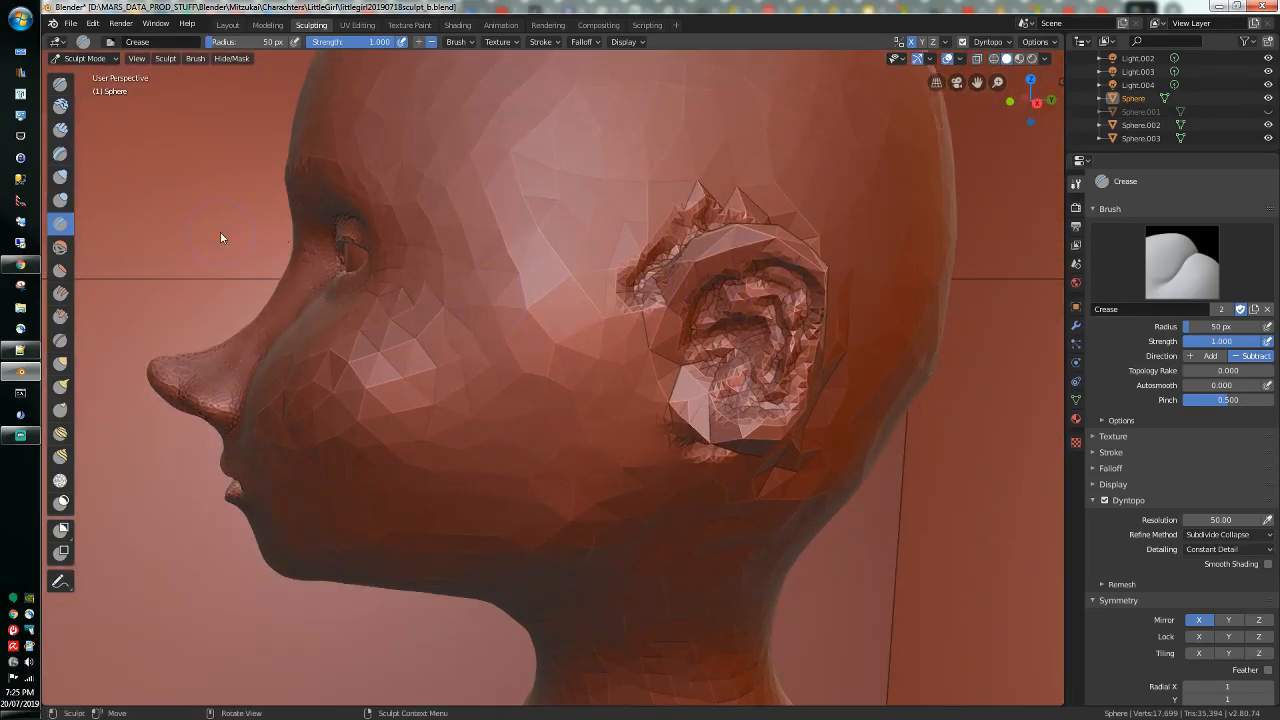
# Step: Smooth the rough geometry inside the ear hollow
pyautogui.click(60, 247)
pyautogui.moveTo(700, 365)
pyautogui.mouseDown()
pyautogui.moveTo(770, 372)
pyautogui.moveTo(775, 302)
pyautogui.moveTo(757, 280)
pyautogui.moveTo(692, 330)
pyautogui.moveTo(745, 320)
pyautogui.moveTo(729, 400)
pyautogui.moveTo(790, 400)
pyautogui.moveTo(800, 320)
pyautogui.moveTo(782, 416)
pyautogui.mouseUp()
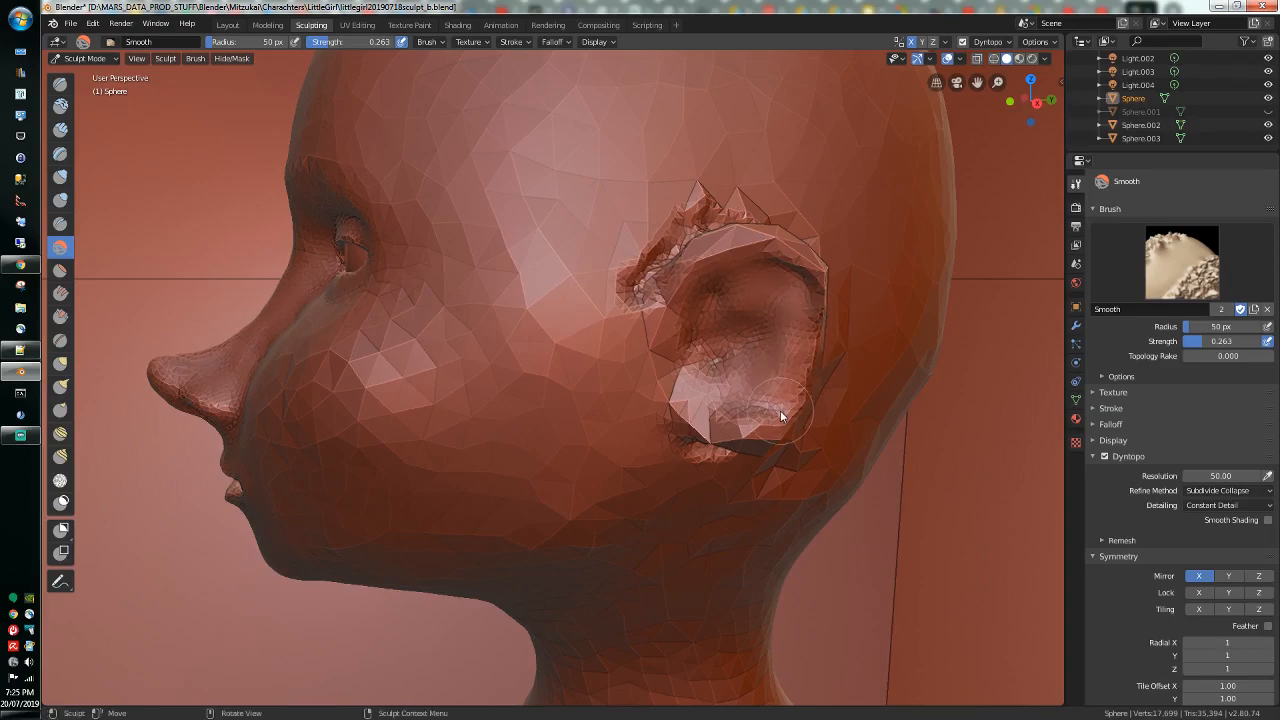
pyautogui.moveTo(703, 423); pyautogui.dragTo(459, 349, button='middle')
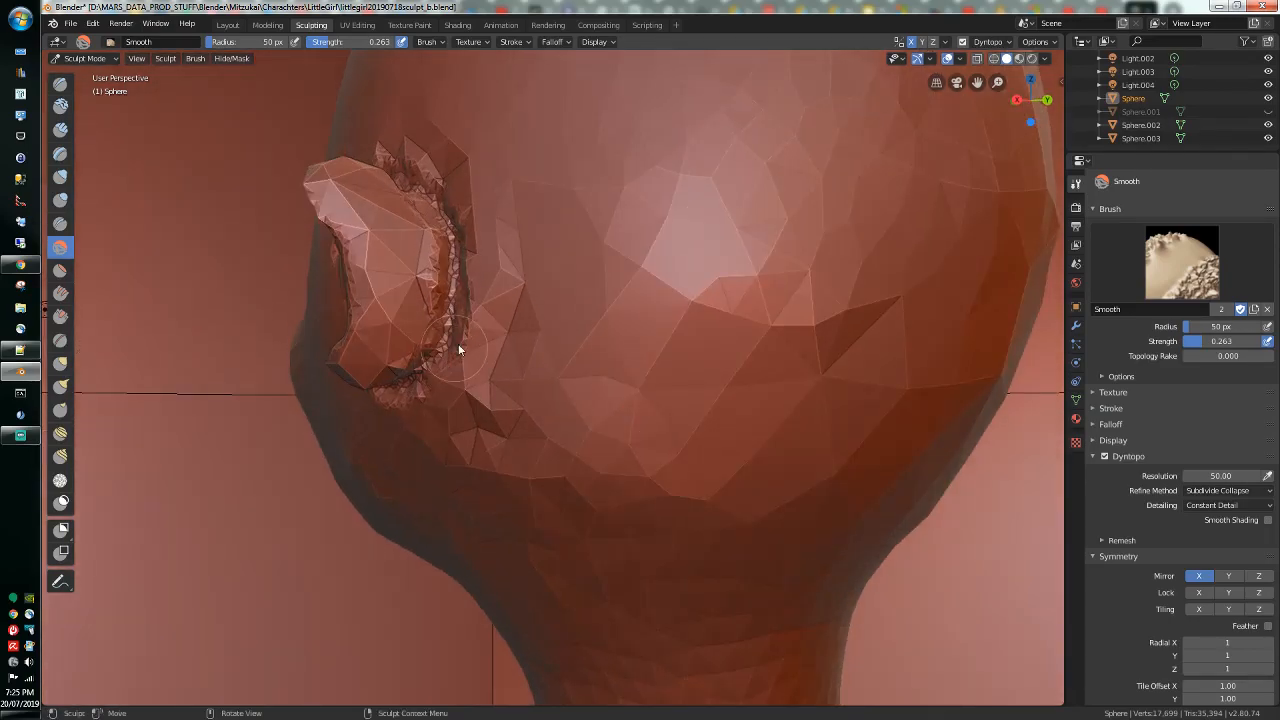
# Step: Smooth the back of the ear and the rough seam joining it to the head
pyautogui.moveTo(417, 380)
pyautogui.mouseDown()
pyautogui.moveTo(454, 338)
pyautogui.moveTo(455, 300)
pyautogui.moveTo(486, 276)
pyautogui.moveTo(479, 214)
pyautogui.moveTo(407, 155)
pyautogui.moveTo(468, 194)
pyautogui.moveTo(482, 273)
pyautogui.mouseUp()
pyautogui.moveTo(442, 375)
pyautogui.mouseDown()
pyautogui.moveTo(452, 225)
pyautogui.moveTo(427, 240)
pyautogui.moveTo(432, 305)
pyautogui.moveTo(447, 320)
pyautogui.moveTo(374, 405)
pyautogui.moveTo(392, 236)
pyautogui.moveTo(350, 175)
pyautogui.moveTo(376, 268)
pyautogui.mouseUp()
pyautogui.moveTo(352, 207)
pyautogui.mouseDown()
pyautogui.moveTo(306, 191)
pyautogui.moveTo(409, 334)
pyautogui.moveTo(346, 363)
pyautogui.moveTo(354, 406)
pyautogui.moveTo(533, 373)
pyautogui.moveTo(498, 333)
pyautogui.moveTo(486, 341)
pyautogui.moveTo(464, 245)
pyautogui.moveTo(421, 160)
pyautogui.mouseUp()
pyautogui.moveTo(425, 157); pyautogui.dragTo(494, 229, button='middle')
pyautogui.moveTo(615, 436)
pyautogui.mouseDown()
pyautogui.moveTo(571, 426)
pyautogui.moveTo(558, 458)
pyautogui.moveTo(476, 484)
pyautogui.moveTo(526, 419)
pyautogui.moveTo(532, 438)
pyautogui.moveTo(504, 452)
pyautogui.mouseUp()
pyautogui.moveTo(504, 452); pyautogui.dragTo(508, 380, button='middle')
# Step: Smooth the ear's hollow, rim and lobe, blending its lower edge into the jaw and neck
pyautogui.scroll(4, 508, 380)
pyautogui.moveTo(552, 222)
pyautogui.mouseDown()
pyautogui.moveTo(540, 213)
pyautogui.moveTo(561, 327)
pyautogui.moveTo(606, 419)
pyautogui.mouseUp()
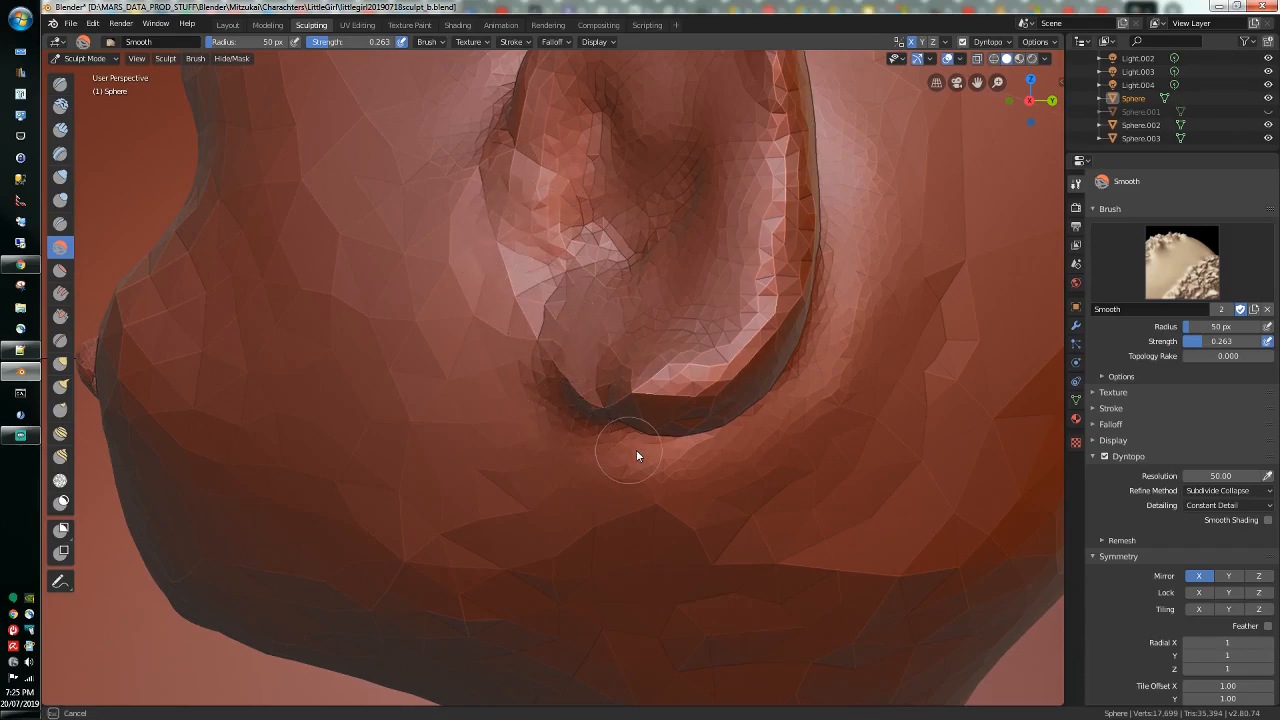
pyautogui.moveTo(593, 465)
pyautogui.mouseDown()
pyautogui.moveTo(658, 498)
pyautogui.moveTo(576, 544)
pyautogui.moveTo(633, 522)
pyautogui.moveTo(637, 484)
pyautogui.mouseUp()
pyautogui.moveTo(643, 473); pyautogui.dragTo(544, 420, button='middle')
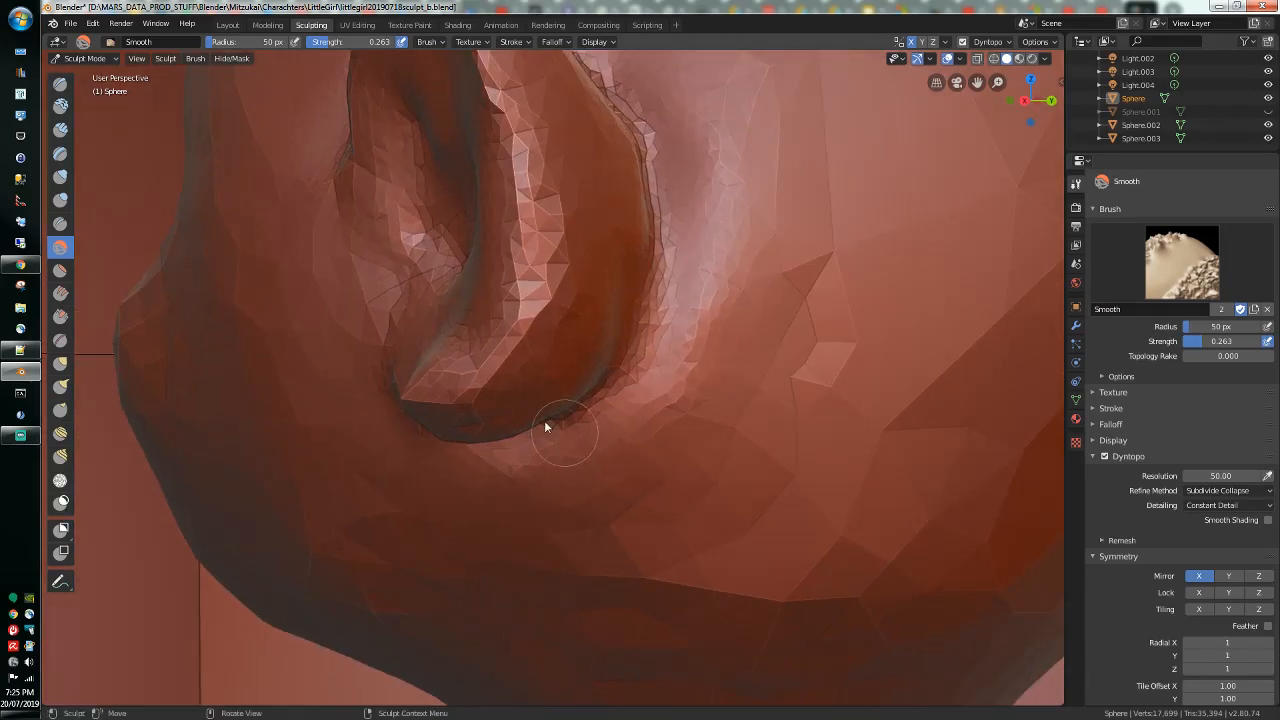
pyautogui.moveTo(469, 451); pyautogui.dragTo(500, 368, button='middle')
pyautogui.moveTo(499, 129); pyautogui.dragTo(560, 215, button='middle')
pyautogui.moveTo(817, 516)
pyautogui.mouseDown()
pyautogui.moveTo(874, 566)
pyautogui.moveTo(960, 391)
pyautogui.moveTo(857, 399)
pyautogui.moveTo(975, 325)
pyautogui.moveTo(885, 299)
pyautogui.mouseUp()
pyautogui.moveTo(867, 243)
pyautogui.mouseDown()
pyautogui.moveTo(1019, 277)
pyautogui.moveTo(847, 282)
pyautogui.moveTo(686, 390)
pyautogui.moveTo(696, 488)
pyautogui.moveTo(812, 440)
pyautogui.moveTo(608, 478)
pyautogui.moveTo(674, 470)
pyautogui.moveTo(732, 486)
pyautogui.mouseUp()
pyautogui.moveTo(732, 486)
pyautogui.mouseDown(button='middle')
pyautogui.moveTo(763, 480)
pyautogui.moveTo(734, 446)
pyautogui.moveTo(706, 440)
pyautogui.moveTo(711, 462)
pyautogui.moveTo(722, 458)
pyautogui.mouseUp(button='middle')
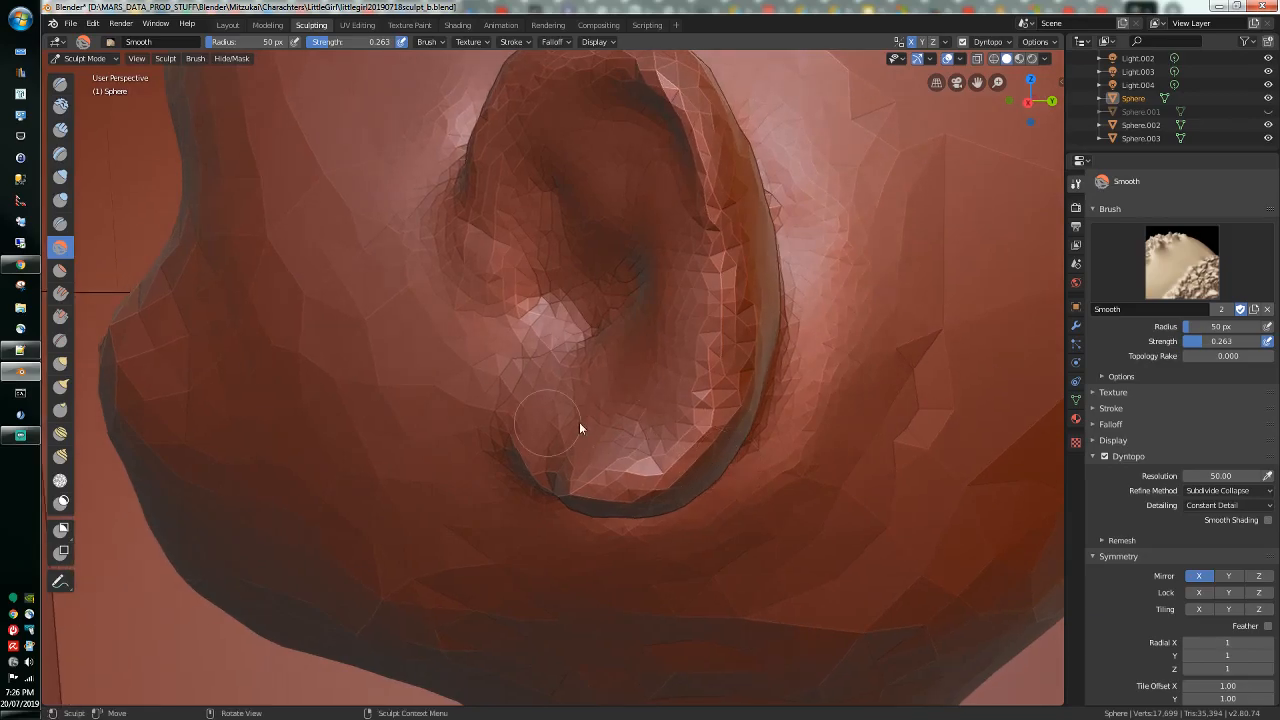
# Step: Crease long grooves inside the ear rim and around the ear canal to define the inner folds
pyautogui.click(62, 341)
pyautogui.click(60, 224)
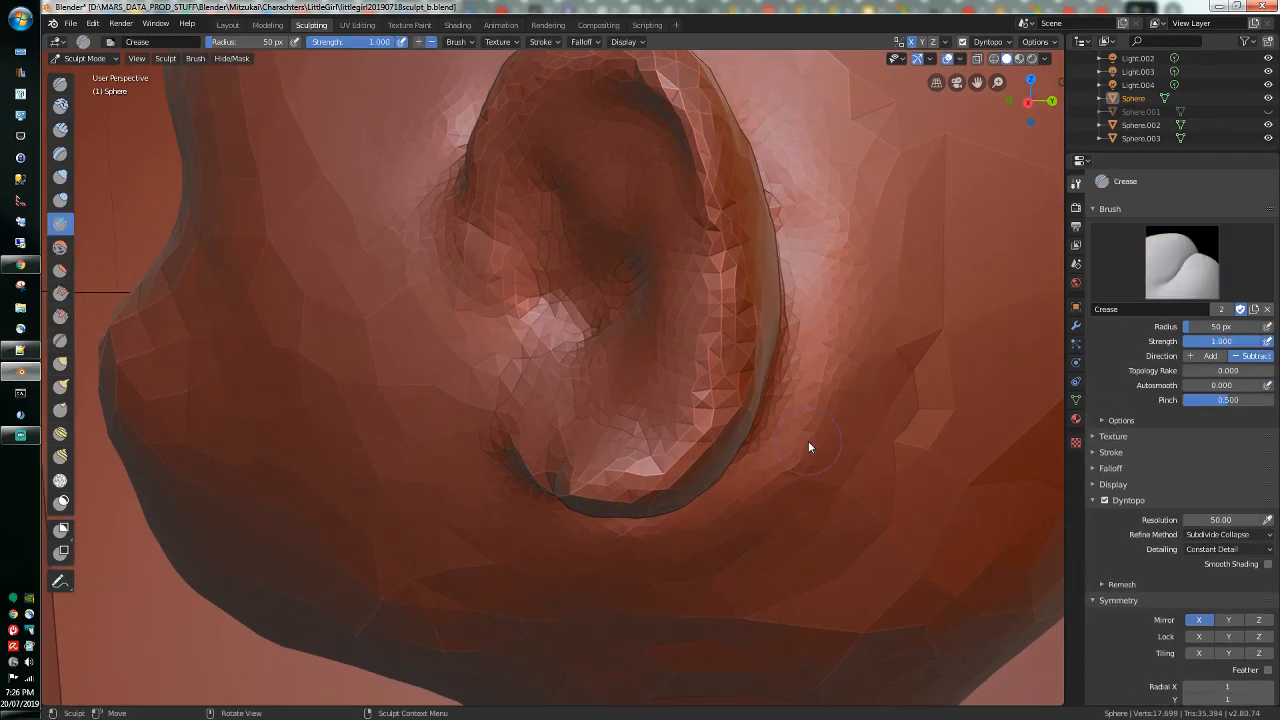
pyautogui.moveTo(645, 424)
pyautogui.mouseDown()
pyautogui.moveTo(629, 429)
pyautogui.moveTo(664, 397)
pyautogui.moveTo(686, 300)
pyautogui.moveTo(658, 115)
pyautogui.moveTo(556, 112)
pyautogui.moveTo(545, 142)
pyautogui.moveTo(646, 171)
pyautogui.moveTo(657, 381)
pyautogui.moveTo(632, 389)
pyautogui.mouseUp()
pyautogui.moveTo(600, 317); pyautogui.dragTo(590, 296)
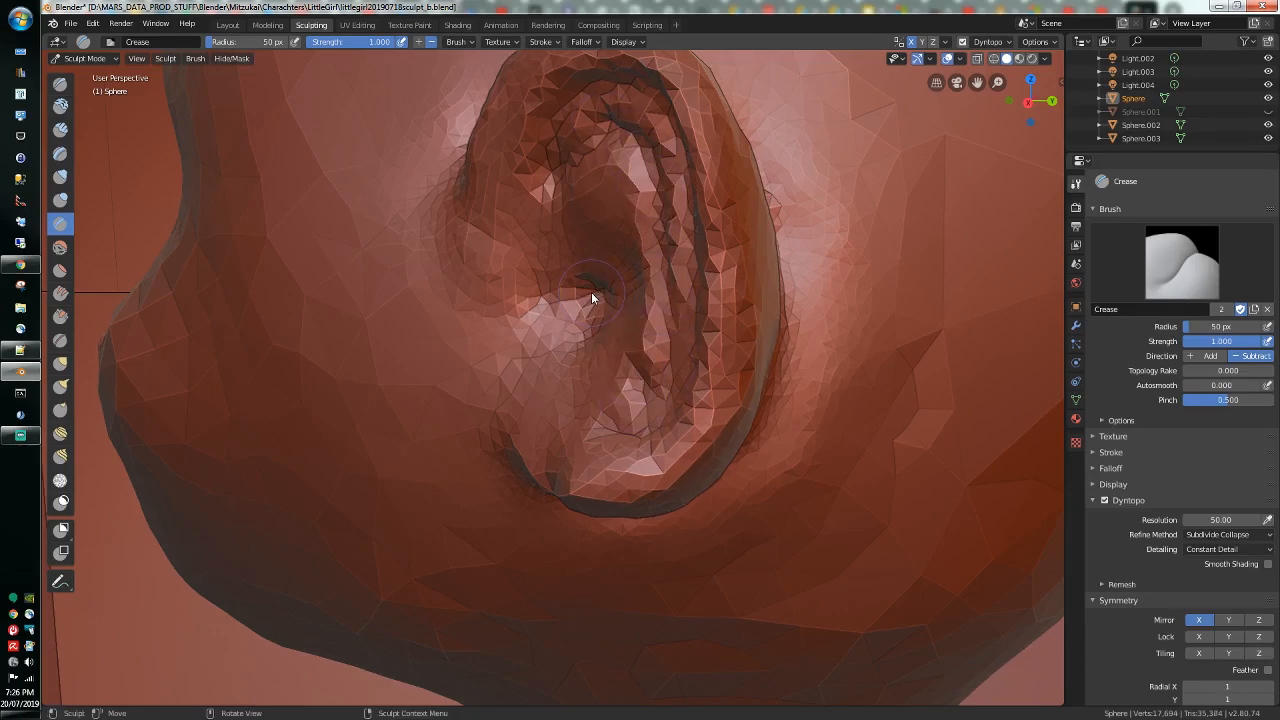
pyautogui.moveTo(586, 286); pyautogui.dragTo(600, 300, button='middle')
pyautogui.moveTo(600, 300)
pyautogui.mouseDown()
pyautogui.moveTo(671, 314)
pyautogui.moveTo(657, 314)
pyautogui.moveTo(672, 276)
pyautogui.moveTo(712, 377)
pyautogui.mouseUp()
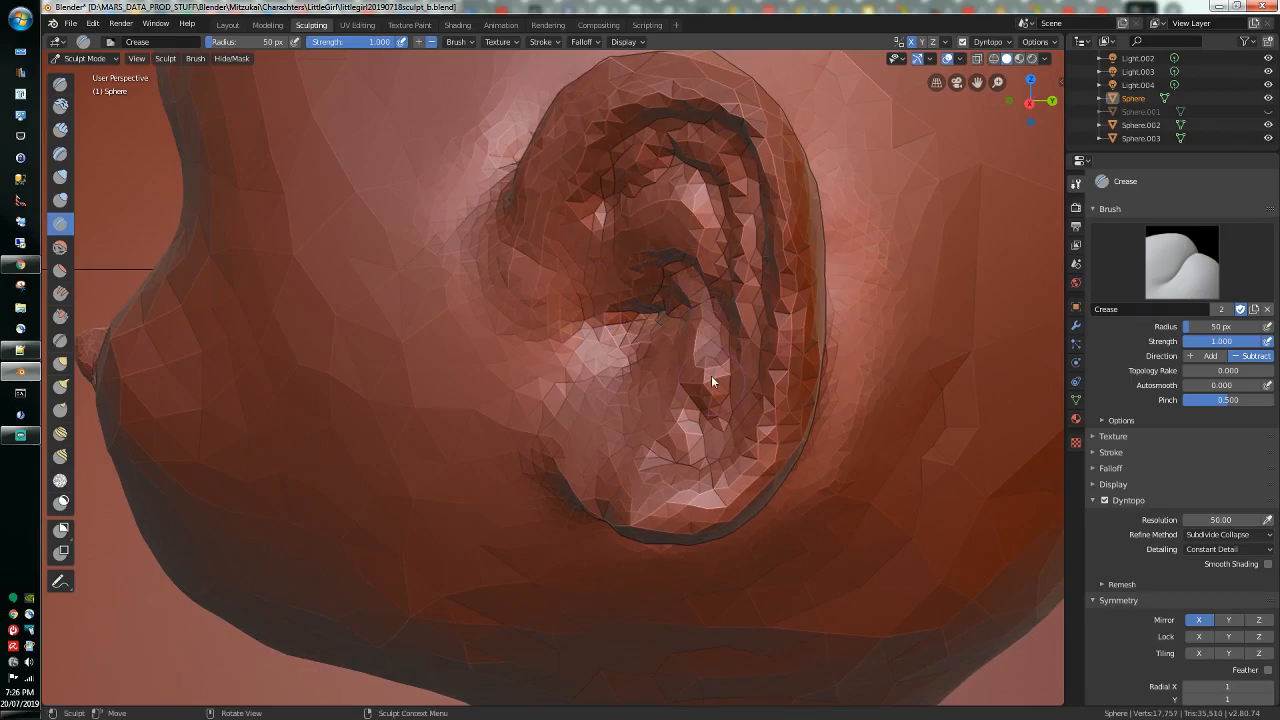
pyautogui.moveTo(687, 431)
pyautogui.mouseDown()
pyautogui.moveTo(628, 412)
pyautogui.moveTo(602, 382)
pyautogui.moveTo(672, 439)
pyautogui.moveTo(750, 428)
pyautogui.moveTo(766, 366)
pyautogui.moveTo(761, 245)
pyautogui.mouseUp()
# Step: Deepen the groove running inside the outer ear rim with Crease strokes from the front
pyautogui.moveTo(761, 239)
pyautogui.mouseDown(button='middle')
pyautogui.moveTo(833, 270)
pyautogui.moveTo(608, 237)
pyautogui.moveTo(648, 229)
pyautogui.mouseUp(button='middle')
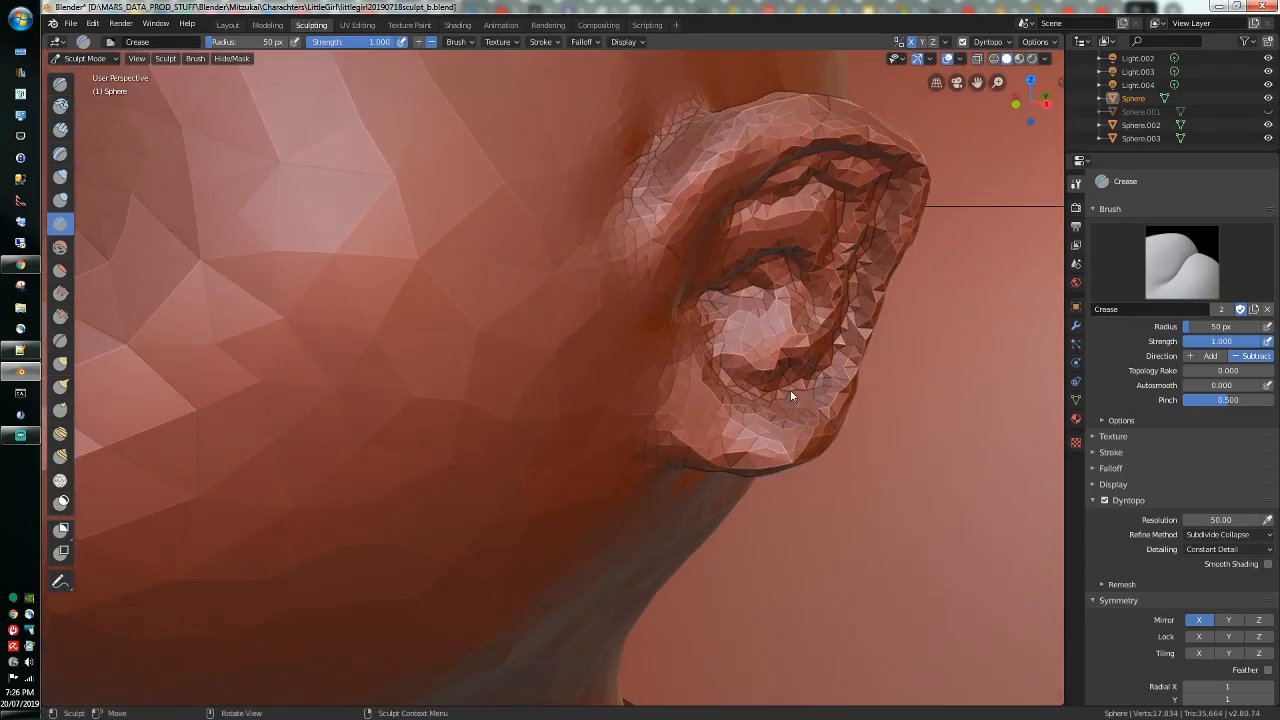
pyautogui.moveTo(801, 390); pyautogui.dragTo(813, 375)
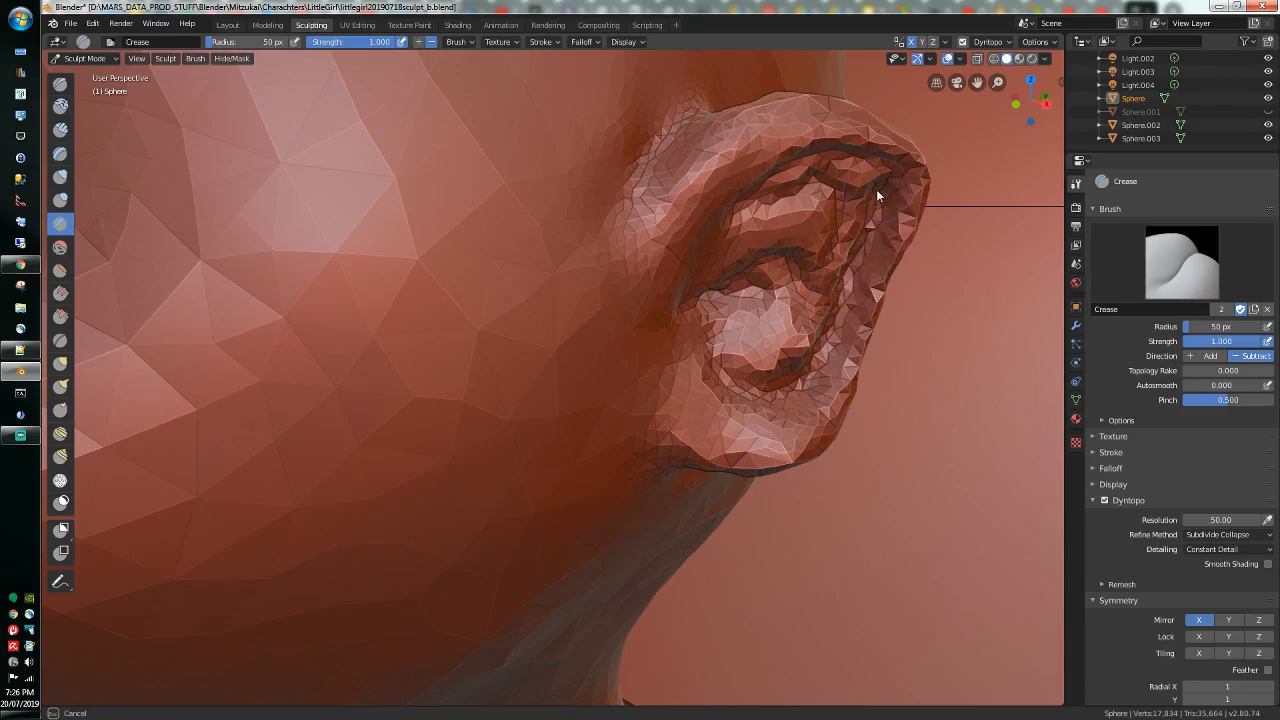
pyautogui.moveTo(874, 172); pyautogui.dragTo(874, 170)
pyautogui.moveTo(874, 170)
pyautogui.mouseDown(button='middle')
pyautogui.moveTo(870, 135)
pyautogui.moveTo(871, 289)
pyautogui.mouseUp(button='middle')
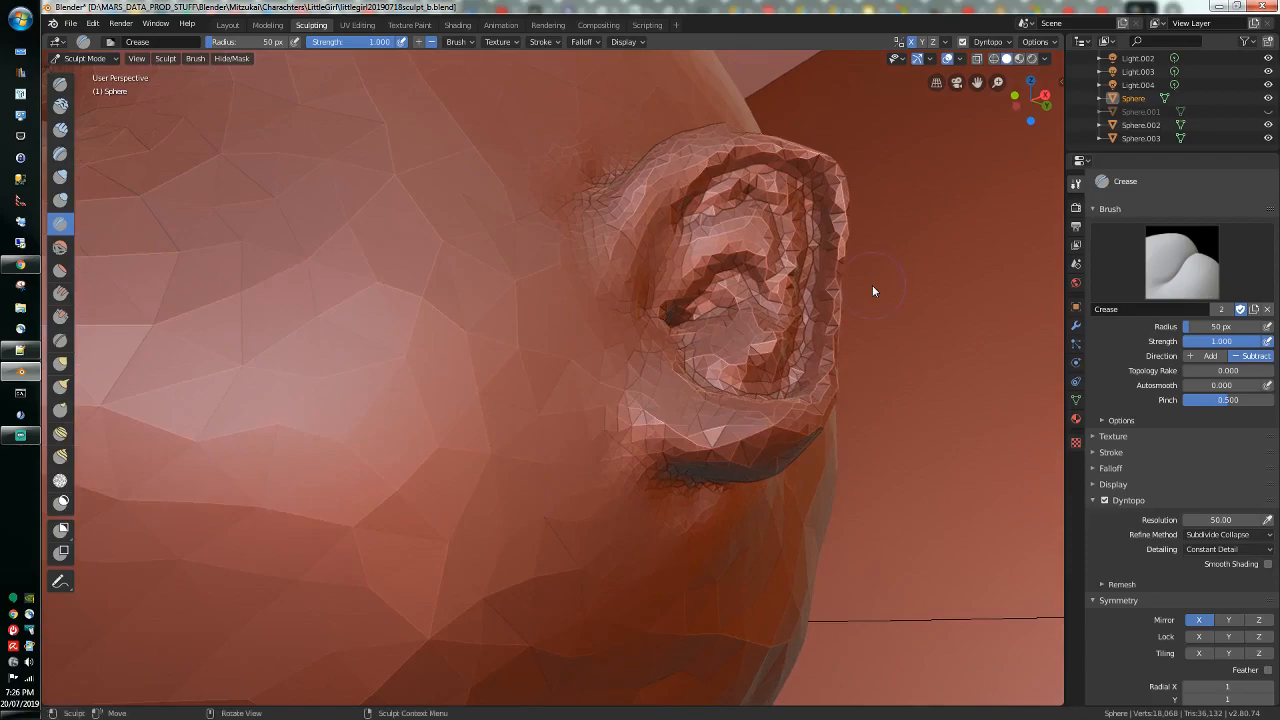
pyautogui.moveTo(808, 190); pyautogui.dragTo(791, 177)
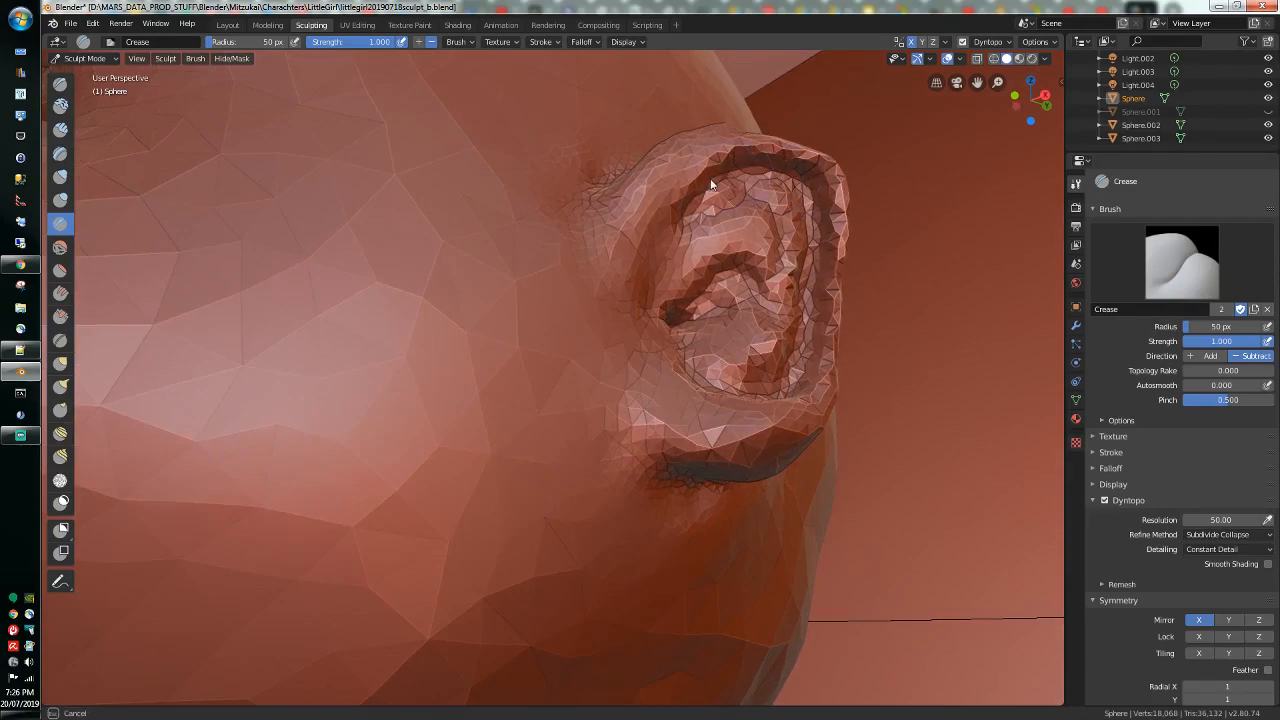
pyautogui.moveTo(705, 190); pyautogui.dragTo(673, 245)
# Step: Smooth the folds inside the ear hollow and even them out with the Flatten brush
pyautogui.moveTo(737, 215)
pyautogui.mouseDown()
pyautogui.moveTo(760, 243)
pyautogui.moveTo(760, 215)
pyautogui.moveTo(705, 231)
pyautogui.moveTo(748, 181)
pyautogui.moveTo(806, 224)
pyautogui.moveTo(815, 305)
pyautogui.moveTo(793, 356)
pyautogui.moveTo(774, 196)
pyautogui.moveTo(762, 265)
pyautogui.moveTo(671, 302)
pyautogui.moveTo(766, 329)
pyautogui.moveTo(739, 370)
pyautogui.moveTo(794, 337)
pyautogui.moveTo(750, 357)
pyautogui.moveTo(706, 352)
pyautogui.moveTo(737, 331)
pyautogui.moveTo(772, 359)
pyautogui.moveTo(793, 308)
pyautogui.mouseUp()
pyautogui.click(60, 247)
pyautogui.click(60, 270)
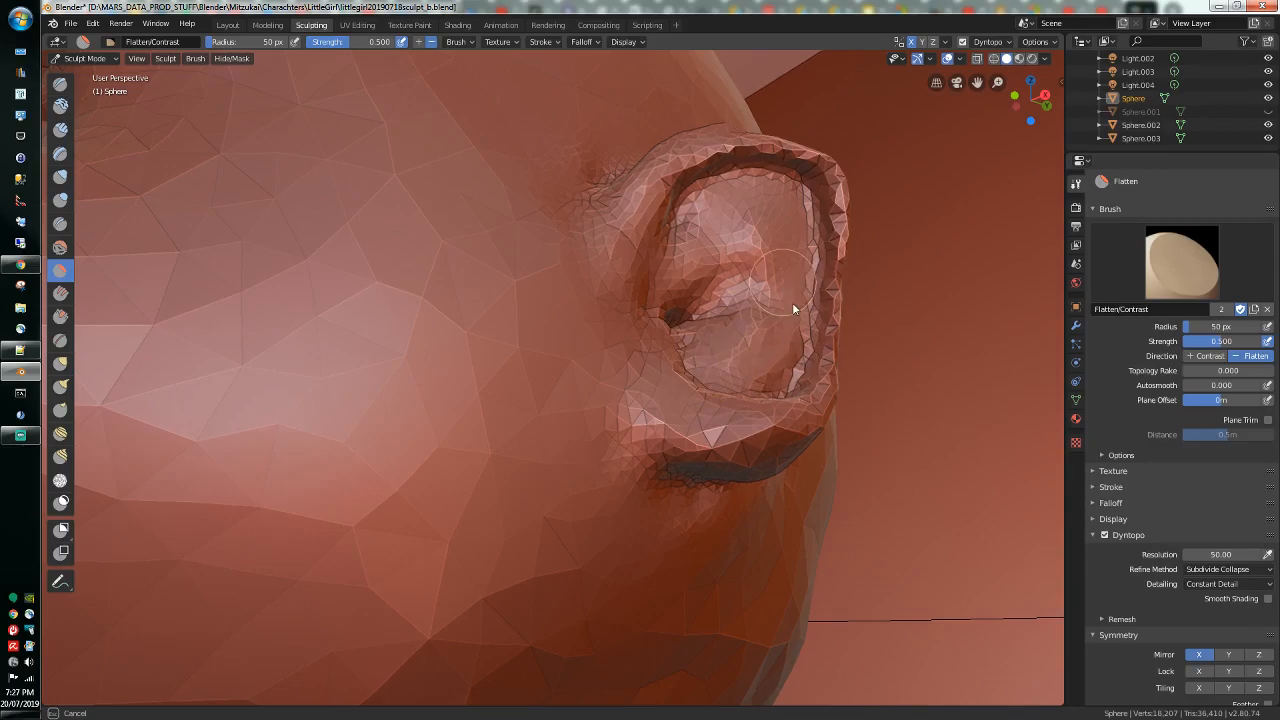
pyautogui.moveTo(787, 242)
pyautogui.mouseDown()
pyautogui.moveTo(752, 205)
pyautogui.moveTo(778, 206)
pyautogui.mouseUp()
pyautogui.moveTo(685, 228); pyautogui.dragTo(684, 259)
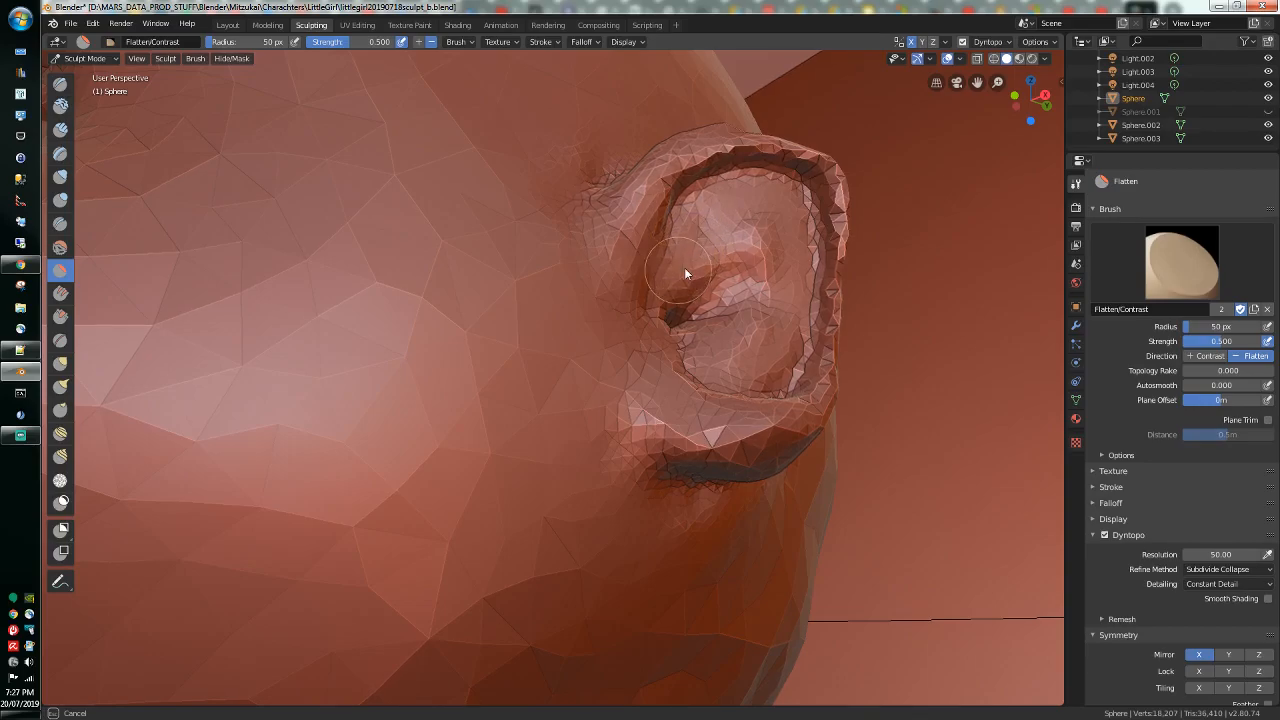
pyautogui.moveTo(771, 277); pyautogui.dragTo(752, 217)
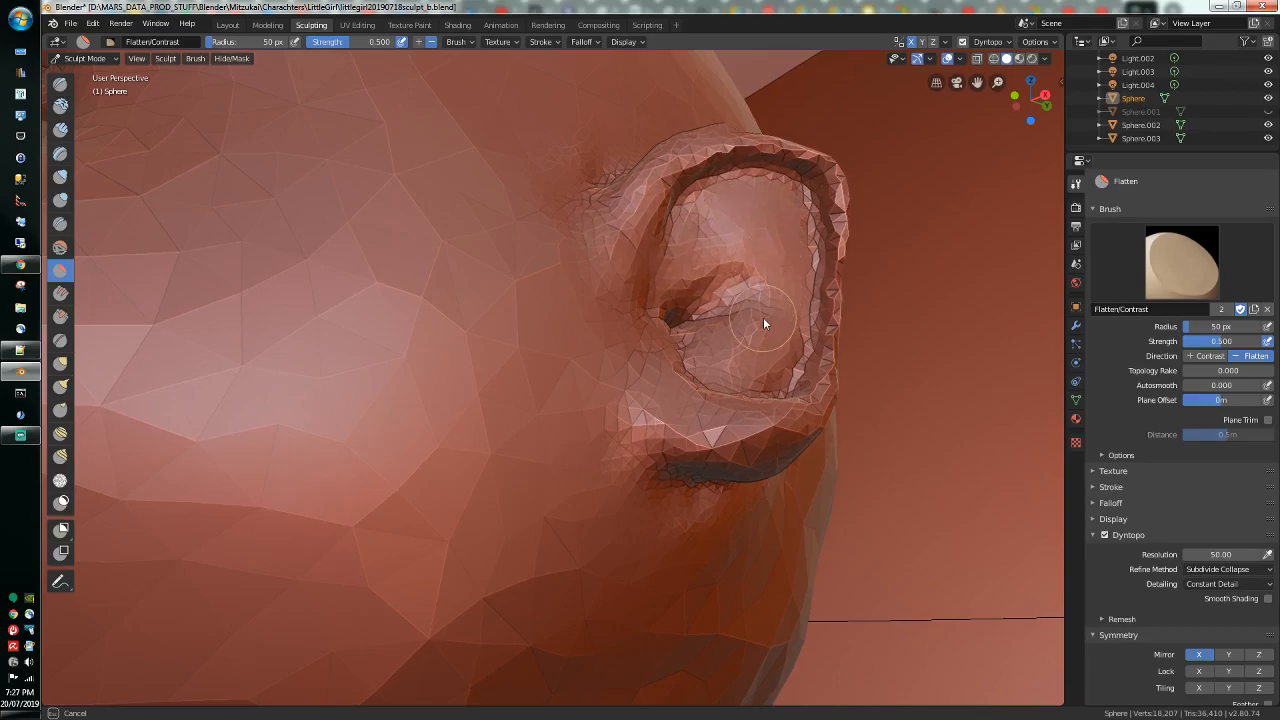
# Step: Flatten the lower ear, the upper rim and the back of the ear with mirrored strokes
pyautogui.moveTo(647, 374)
pyautogui.mouseDown()
pyautogui.moveTo(606, 366)
pyautogui.moveTo(600, 429)
pyautogui.moveTo(666, 514)
pyautogui.moveTo(669, 540)
pyautogui.moveTo(734, 537)
pyautogui.mouseUp()
pyautogui.moveTo(734, 537)
pyautogui.mouseDown(button='middle')
pyautogui.moveTo(689, 554)
pyautogui.moveTo(688, 577)
pyautogui.mouseUp(button='middle')
pyautogui.moveTo(561, 449)
pyautogui.mouseDown()
pyautogui.moveTo(497, 429)
pyautogui.moveTo(549, 333)
pyautogui.moveTo(530, 398)
pyautogui.moveTo(477, 396)
pyautogui.moveTo(520, 369)
pyautogui.moveTo(478, 410)
pyautogui.mouseUp()
pyautogui.moveTo(561, 349); pyautogui.dragTo(620, 328)
pyautogui.moveTo(620, 328)
pyautogui.mouseDown(button='middle')
pyautogui.moveTo(443, 414)
pyautogui.moveTo(443, 429)
pyautogui.mouseUp(button='middle')
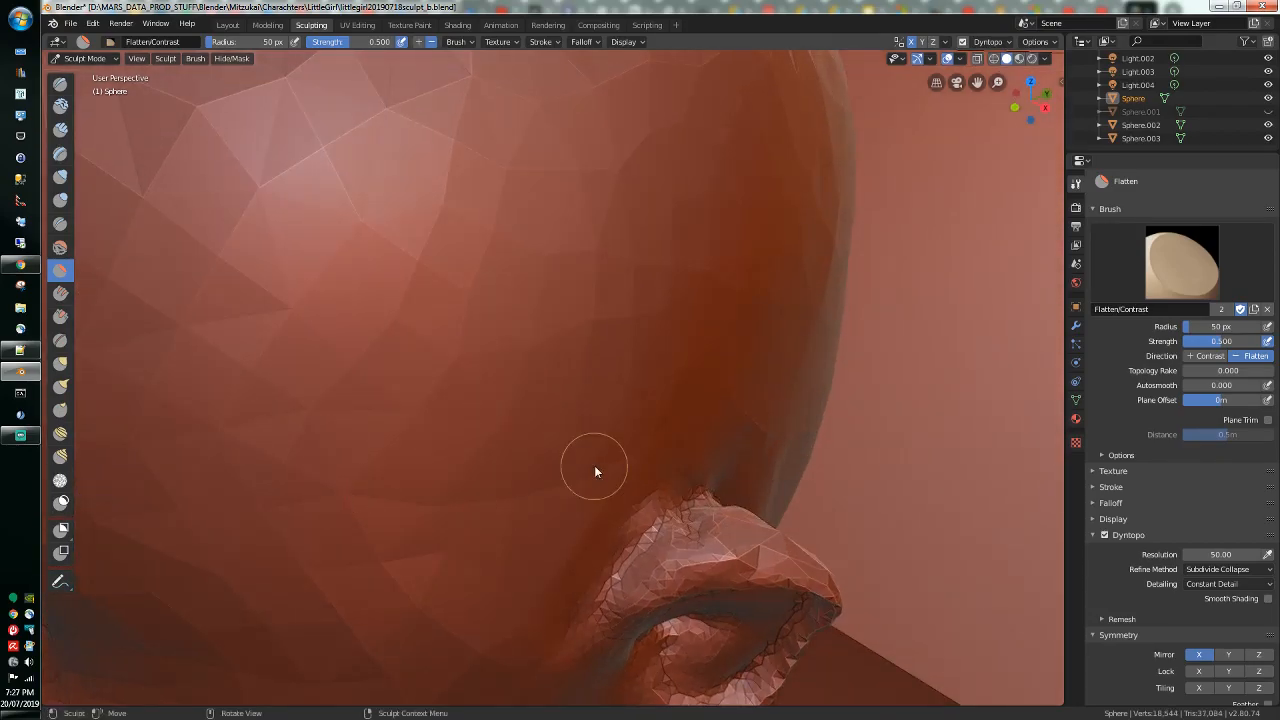
pyautogui.moveTo(671, 551); pyautogui.dragTo(723, 522)
pyautogui.moveTo(723, 522)
pyautogui.mouseDown(button='middle')
pyautogui.moveTo(688, 535)
pyautogui.moveTo(611, 508)
pyautogui.mouseUp(button='middle')
pyautogui.moveTo(300, 462)
pyautogui.mouseDown()
pyautogui.moveTo(247, 453)
pyautogui.moveTo(211, 428)
pyautogui.moveTo(224, 480)
pyautogui.moveTo(205, 418)
pyautogui.mouseUp()
# Step: Smooth the back of the ear and its upper outer rim
pyautogui.click(60, 247)
pyautogui.moveTo(294, 429); pyautogui.dragTo(217, 474)
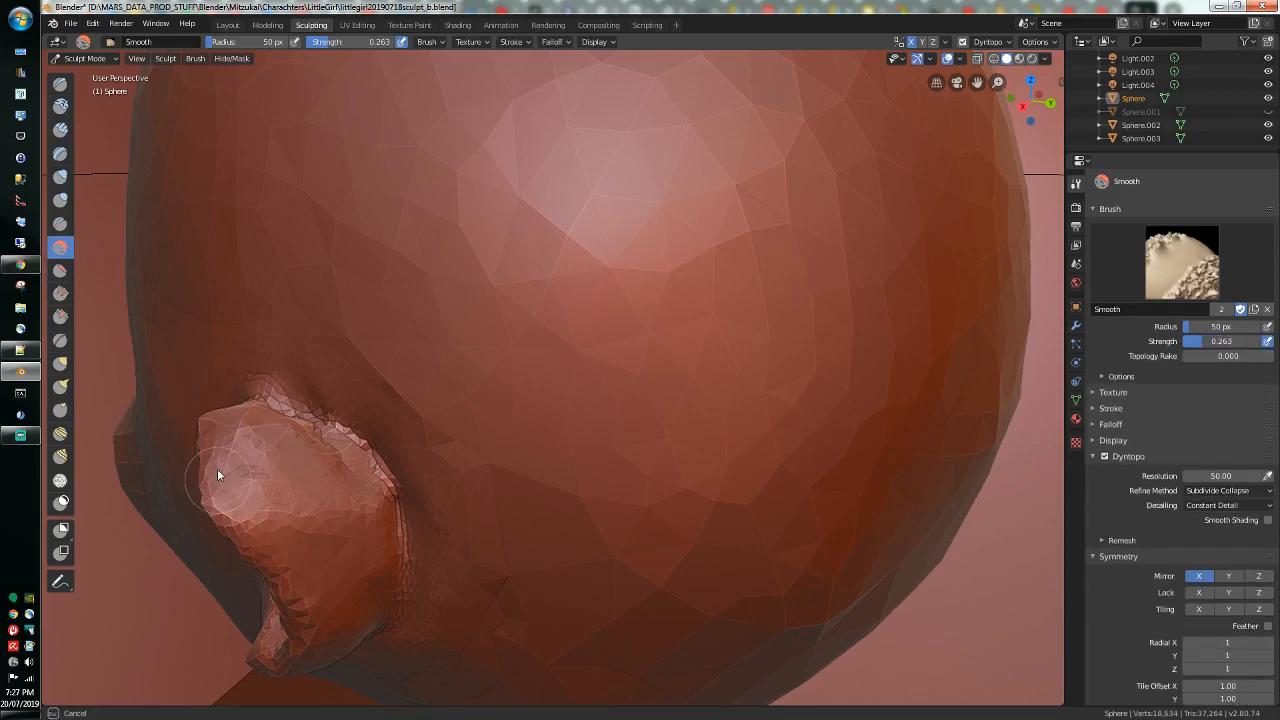
pyautogui.moveTo(294, 474); pyautogui.dragTo(275, 424)
pyautogui.moveTo(275, 424)
pyautogui.mouseDown(button='middle')
pyautogui.moveTo(348, 439)
pyautogui.moveTo(409, 429)
pyautogui.mouseUp(button='middle')
pyautogui.moveTo(711, 433)
pyautogui.mouseDown()
pyautogui.moveTo(768, 424)
pyautogui.moveTo(801, 460)
pyautogui.mouseUp()
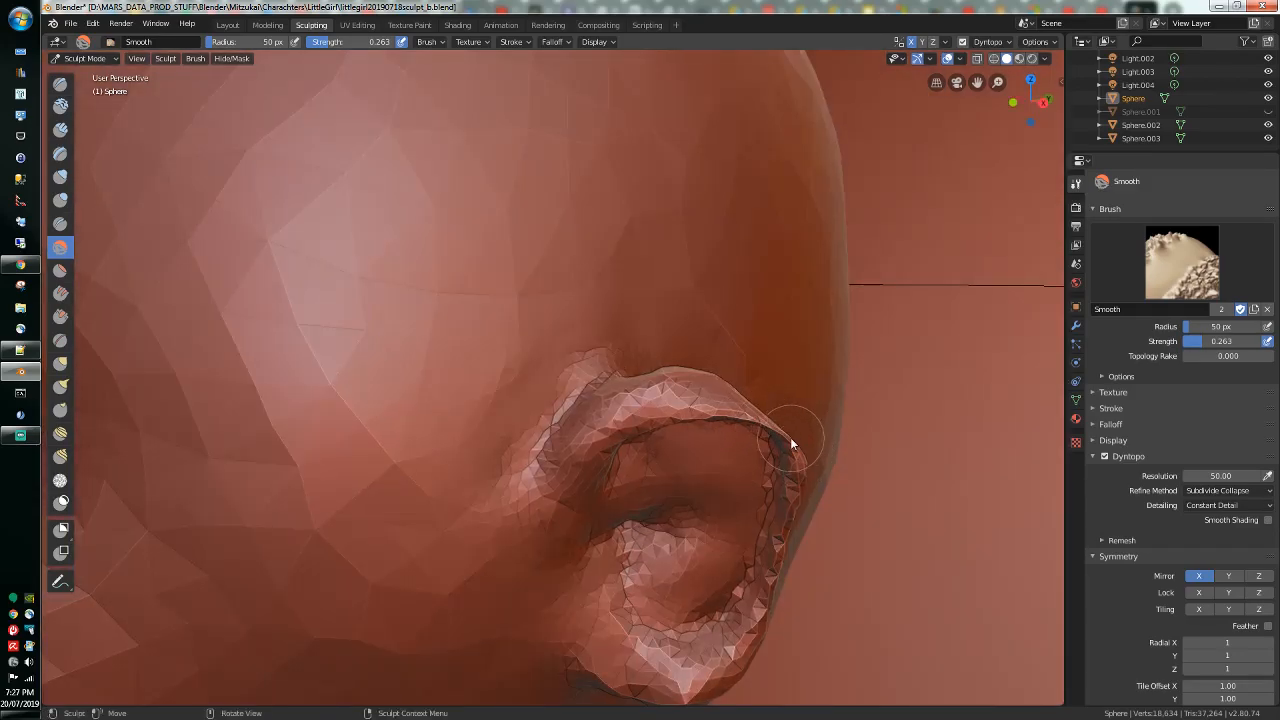
# Step: Smooth the upper ear rim and the lower part of the ear hollow with the Smooth brush
pyautogui.moveTo(762, 427); pyautogui.dragTo(749, 403, button='middle')
pyautogui.moveTo(749, 403)
pyautogui.mouseDown()
pyautogui.moveTo(702, 343)
pyautogui.moveTo(637, 323)
pyautogui.moveTo(696, 318)
pyautogui.moveTo(728, 372)
pyautogui.moveTo(735, 466)
pyautogui.moveTo(718, 524)
pyautogui.mouseUp()
pyautogui.moveTo(659, 568)
pyautogui.mouseDown()
pyautogui.moveTo(629, 582)
pyautogui.moveTo(700, 590)
pyautogui.moveTo(590, 625)
pyautogui.moveTo(624, 612)
pyautogui.mouseUp()
pyautogui.moveTo(613, 577); pyautogui.dragTo(564, 520, button='middle')
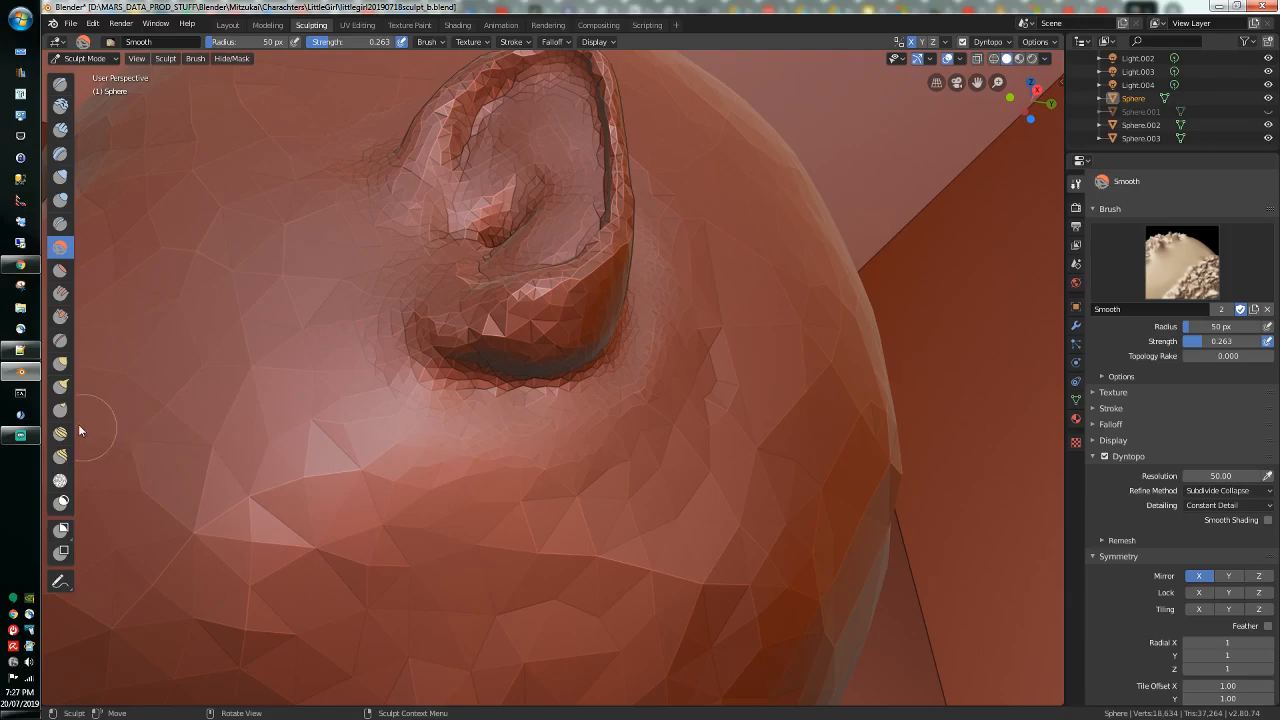
# Step: Reshape the earlobe and the outer ear contour by pulling them with the Snake Hook brush
pyautogui.click(58, 386)
pyautogui.moveTo(417, 449); pyautogui.dragTo(696, 551, button='middle')
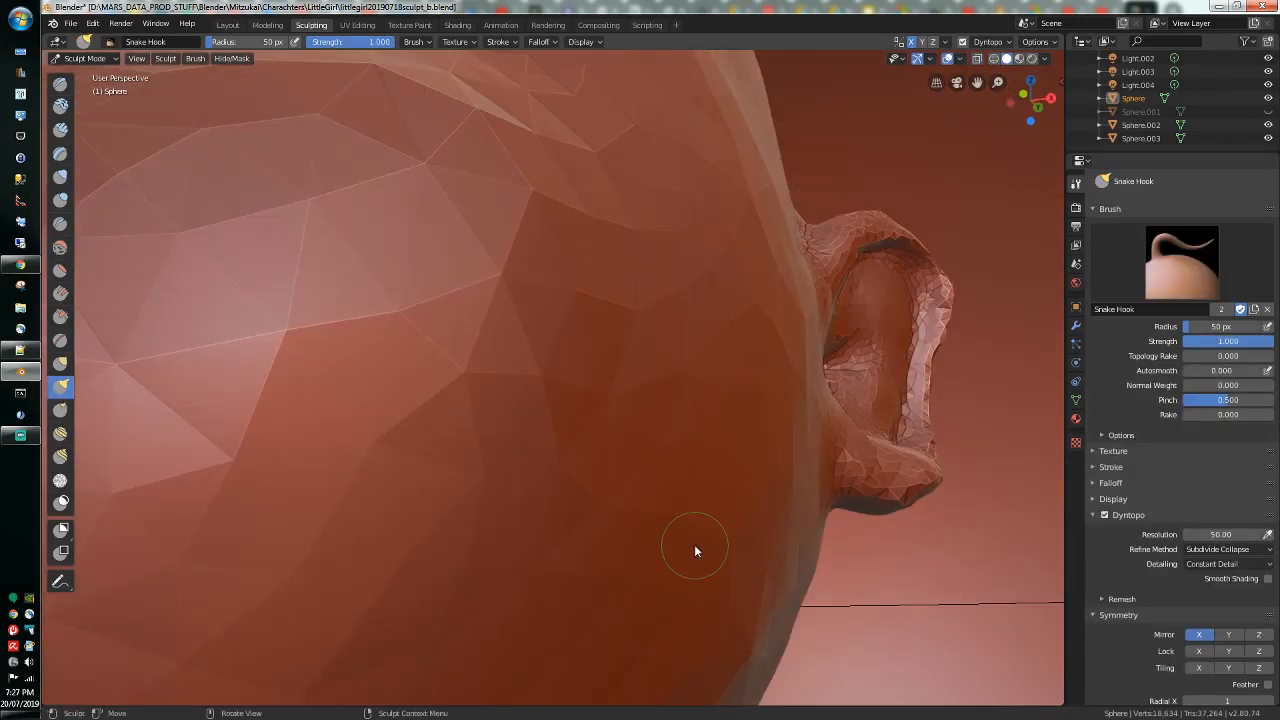
pyautogui.scroll(-5, 906, 491)
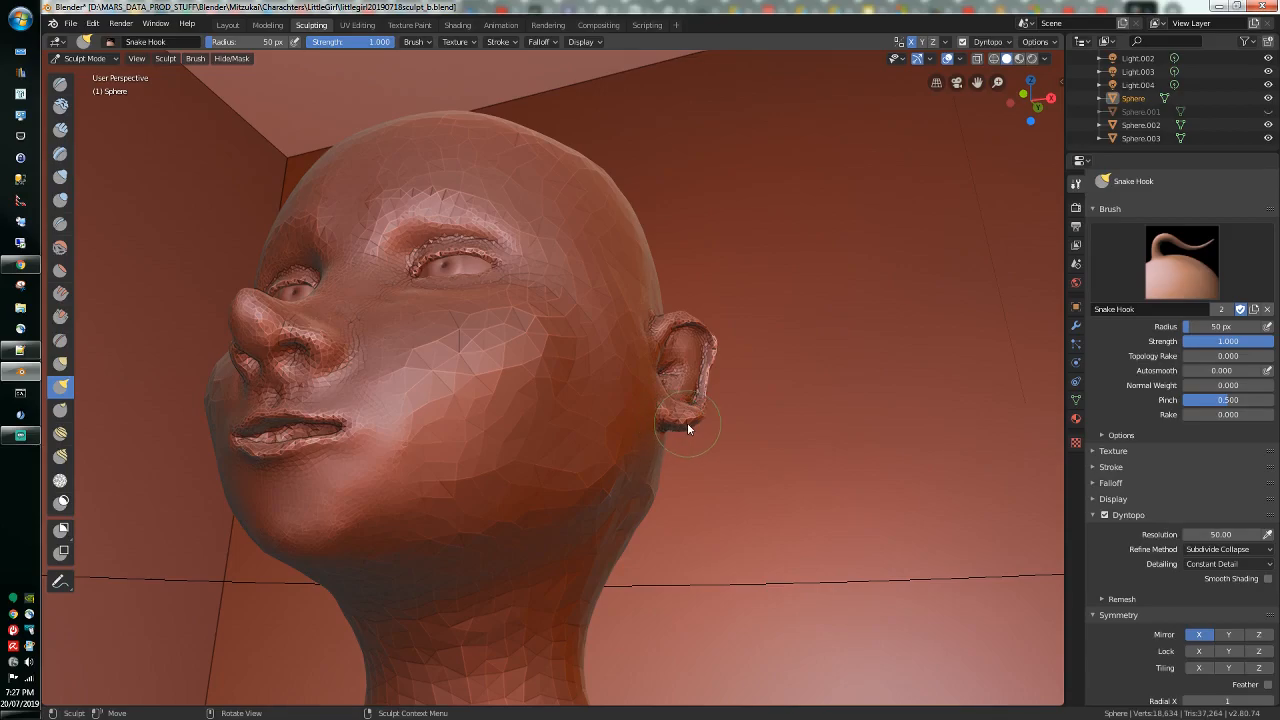
pyautogui.moveTo(687, 424); pyautogui.dragTo(687, 437)
pyautogui.moveTo(687, 437); pyautogui.dragTo(618, 459, button='middle')
pyautogui.moveTo(604, 447); pyautogui.dragTo(606, 449)
pyautogui.moveTo(600, 343)
pyautogui.mouseDown()
pyautogui.moveTo(585, 336)
pyautogui.moveTo(606, 364)
pyautogui.mouseUp()
pyautogui.moveTo(609, 367)
pyautogui.mouseDown()
pyautogui.moveTo(598, 432)
pyautogui.moveTo(575, 458)
pyautogui.mouseUp()
# Step: Adjust the back edge of the ear with Snake Hook strokes from behind
pyautogui.moveTo(564, 452); pyautogui.dragTo(475, 482, button='middle')
pyautogui.moveTo(474, 481)
pyautogui.mouseDown()
pyautogui.moveTo(476, 428)
pyautogui.moveTo(457, 408)
pyautogui.moveTo(506, 422)
pyautogui.moveTo(491, 392)
pyautogui.moveTo(479, 396)
pyautogui.moveTo(512, 470)
pyautogui.moveTo(508, 456)
pyautogui.mouseUp()
pyautogui.moveTo(508, 446); pyautogui.dragTo(496, 433, button='middle')
pyautogui.scroll(5, 506, 449)
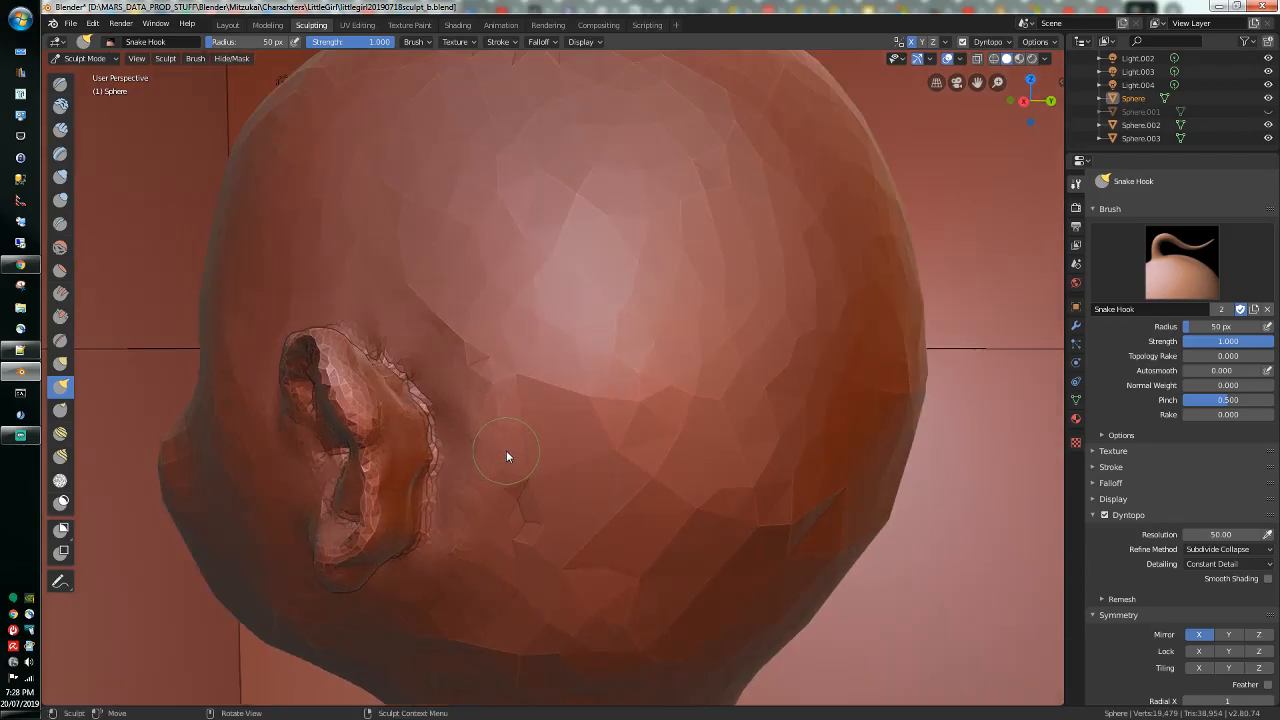
pyautogui.moveTo(397, 514); pyautogui.dragTo(405, 494)
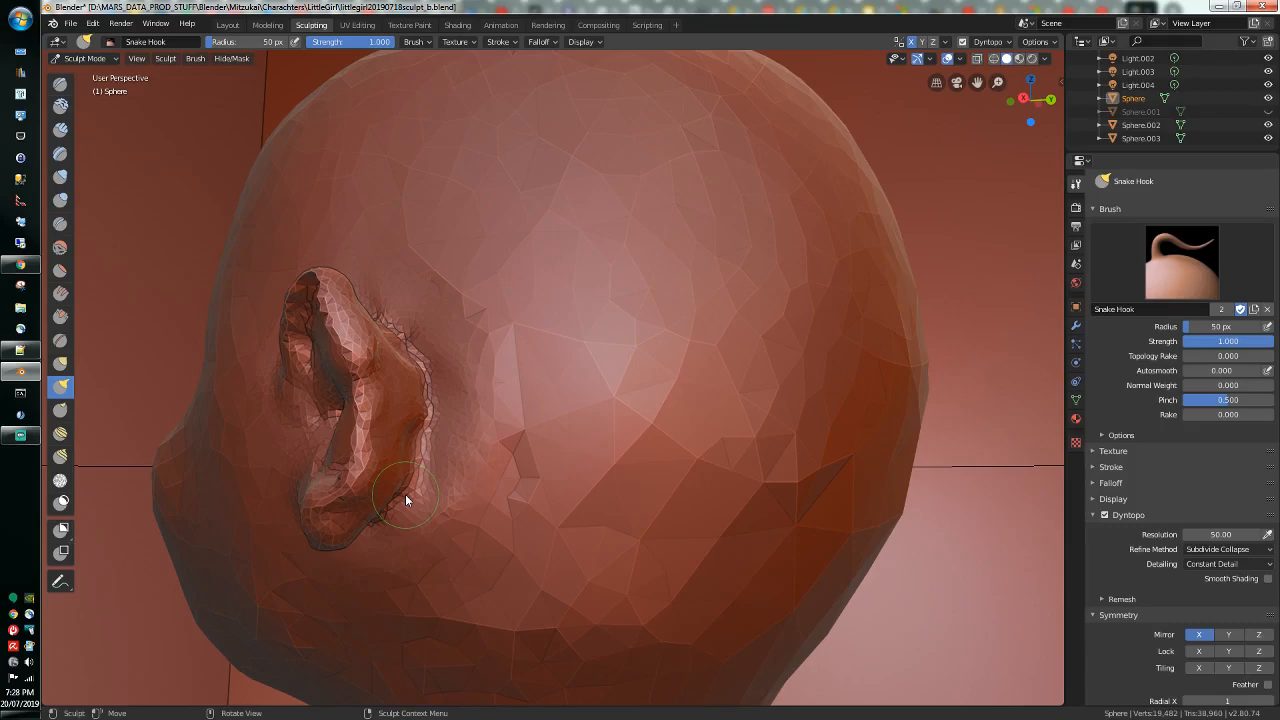
# Step: Carve the folds of the upper ear hollow with mirrored Crease strokes from the side
pyautogui.moveTo(405, 494)
pyautogui.mouseDown(button='middle')
pyautogui.moveTo(486, 509)
pyautogui.moveTo(354, 511)
pyautogui.moveTo(363, 502)
pyautogui.mouseUp(button='middle')
pyautogui.moveTo(200, 371); pyautogui.dragTo(154, 358, button='middle')
pyautogui.click(61, 222)
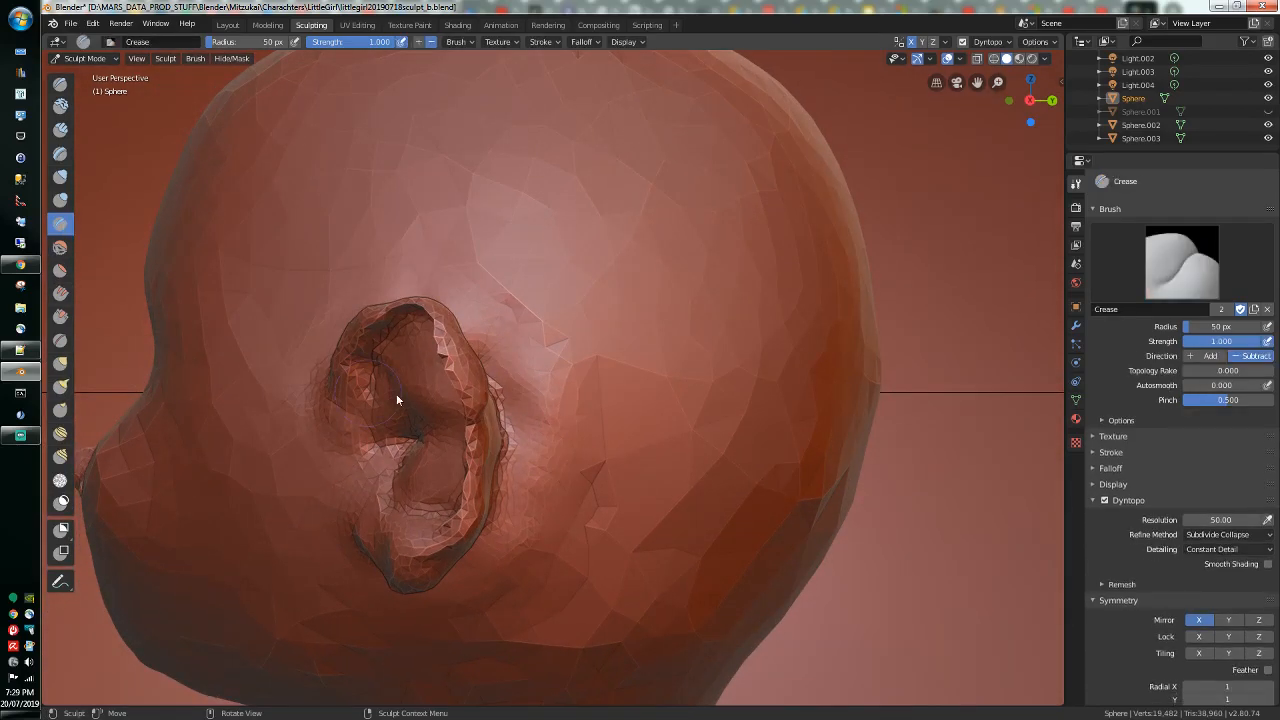
pyautogui.moveTo(414, 393)
pyautogui.mouseDown()
pyautogui.moveTo(432, 401)
pyautogui.moveTo(407, 373)
pyautogui.moveTo(410, 352)
pyautogui.moveTo(428, 407)
pyautogui.moveTo(389, 410)
pyautogui.moveTo(393, 381)
pyautogui.mouseUp()
pyautogui.moveTo(393, 381); pyautogui.dragTo(427, 376, button='middle')
pyautogui.moveTo(553, 330)
pyautogui.mouseDown()
pyautogui.moveTo(560, 358)
pyautogui.moveTo(532, 357)
pyautogui.moveTo(576, 336)
pyautogui.moveTo(590, 372)
pyautogui.mouseUp()
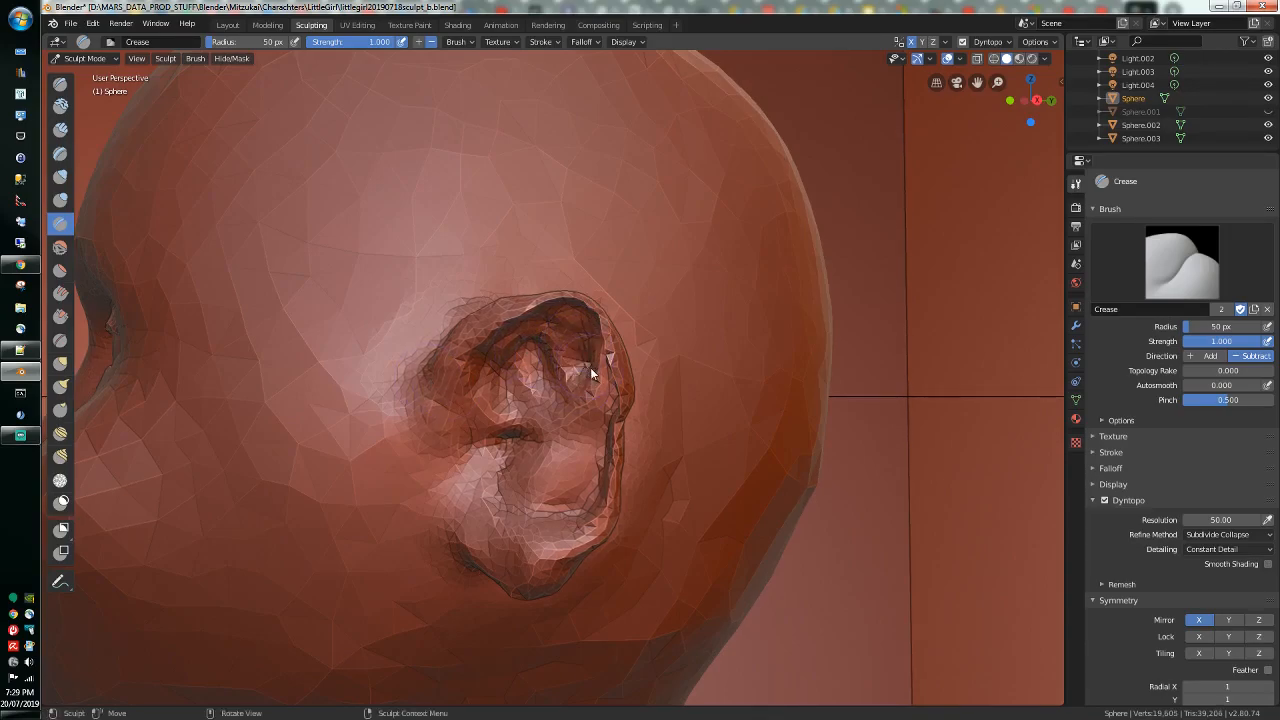
# Step: Build up volume along the upper and rear ear rim with the Draw brush in Add direction
pyautogui.click(60, 84)
pyautogui.scroll(3, 452, 210)
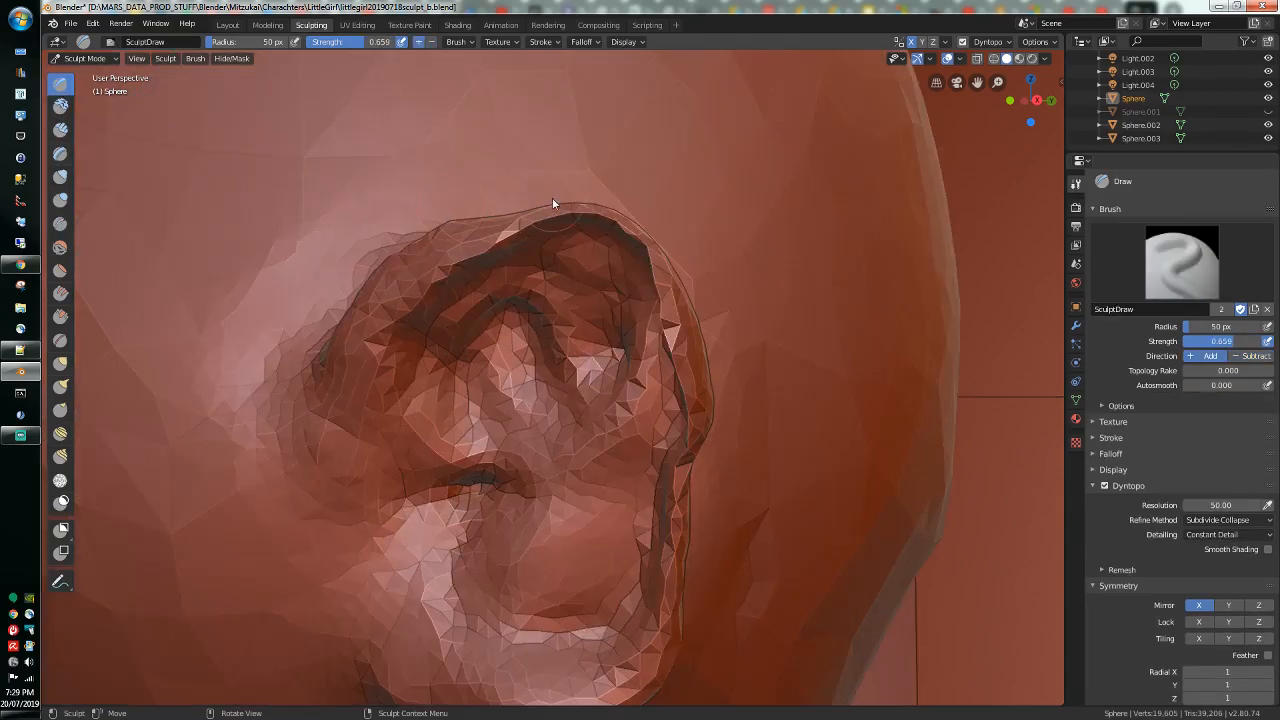
pyautogui.moveTo(568, 223); pyautogui.dragTo(520, 235)
pyautogui.moveTo(599, 230)
pyautogui.mouseDown()
pyautogui.moveTo(651, 266)
pyautogui.moveTo(669, 313)
pyautogui.moveTo(664, 295)
pyautogui.mouseUp()
pyautogui.moveTo(664, 295); pyautogui.dragTo(692, 332, button='middle')
pyautogui.moveTo(762, 389)
pyautogui.mouseDown()
pyautogui.moveTo(791, 391)
pyautogui.moveTo(767, 398)
pyautogui.mouseUp()
pyautogui.moveTo(815, 494); pyautogui.dragTo(825, 475)
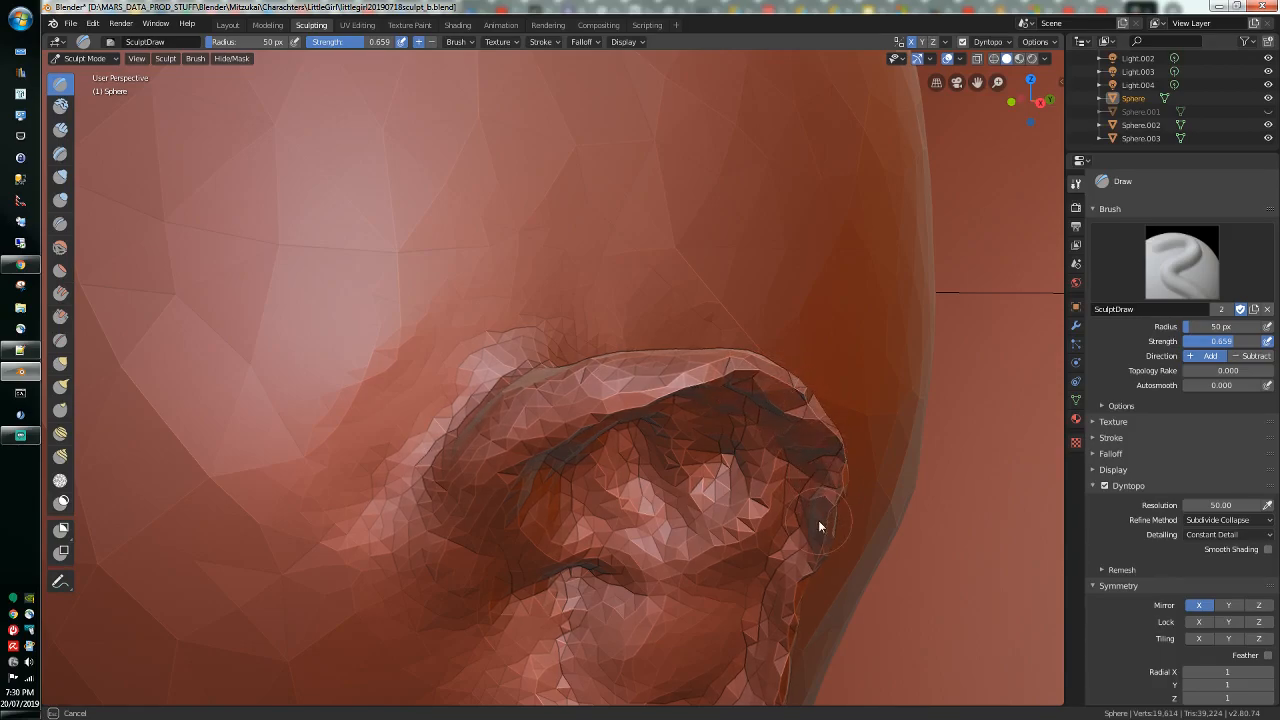
pyautogui.moveTo(807, 566)
pyautogui.mouseDown()
pyautogui.moveTo(836, 505)
pyautogui.moveTo(830, 458)
pyautogui.moveTo(741, 382)
pyautogui.moveTo(587, 407)
pyautogui.moveTo(523, 449)
pyautogui.moveTo(640, 411)
pyautogui.moveTo(780, 436)
pyautogui.moveTo(799, 510)
pyautogui.mouseUp()
pyautogui.moveTo(802, 460); pyautogui.dragTo(800, 466)
# Step: Smooth the built-up rim around the top and front of the ear
pyautogui.click(60, 247)
pyautogui.moveTo(777, 528)
pyautogui.mouseDown()
pyautogui.moveTo(731, 408)
pyautogui.moveTo(764, 396)
pyautogui.moveTo(738, 379)
pyautogui.moveTo(829, 425)
pyautogui.moveTo(840, 505)
pyautogui.moveTo(837, 494)
pyautogui.mouseUp()
pyautogui.moveTo(837, 494); pyautogui.dragTo(755, 484, button='middle')
pyautogui.moveTo(378, 314)
pyautogui.mouseDown()
pyautogui.moveTo(360, 312)
pyautogui.moveTo(720, 469)
pyautogui.moveTo(719, 483)
pyautogui.mouseUp()
pyautogui.moveTo(719, 483)
pyautogui.mouseDown(button='middle')
pyautogui.moveTo(706, 450)
pyautogui.moveTo(599, 373)
pyautogui.mouseUp(button='middle')
pyautogui.moveTo(518, 421)
pyautogui.mouseDown()
pyautogui.moveTo(507, 595)
pyautogui.moveTo(452, 680)
pyautogui.mouseUp()
# Step: Smooth the back of the ear from top to lobe, plus the lower part of the ear hollow
pyautogui.moveTo(452, 680)
pyautogui.mouseDown(button='middle')
pyautogui.moveTo(449, 568)
pyautogui.moveTo(430, 564)
pyautogui.mouseUp(button='middle')
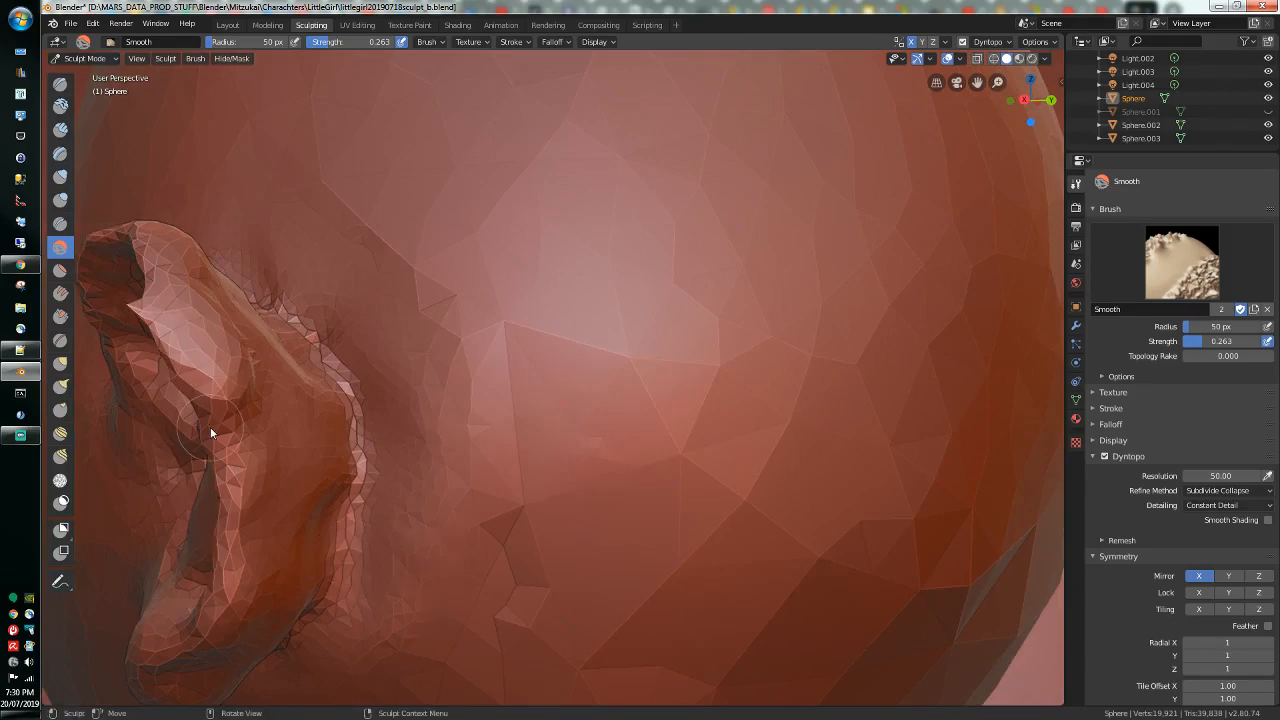
pyautogui.moveTo(156, 342)
pyautogui.mouseDown()
pyautogui.moveTo(137, 302)
pyautogui.moveTo(194, 388)
pyautogui.moveTo(240, 391)
pyautogui.moveTo(234, 337)
pyautogui.mouseUp()
pyautogui.moveTo(207, 283)
pyautogui.mouseDown()
pyautogui.moveTo(298, 327)
pyautogui.moveTo(289, 302)
pyautogui.moveTo(300, 300)
pyautogui.moveTo(362, 488)
pyautogui.moveTo(335, 430)
pyautogui.moveTo(321, 450)
pyautogui.mouseUp()
pyautogui.moveTo(333, 497); pyautogui.dragTo(334, 544)
pyautogui.moveTo(293, 655); pyautogui.dragTo(335, 600)
pyautogui.moveTo(399, 595); pyautogui.dragTo(567, 476, button='middle')
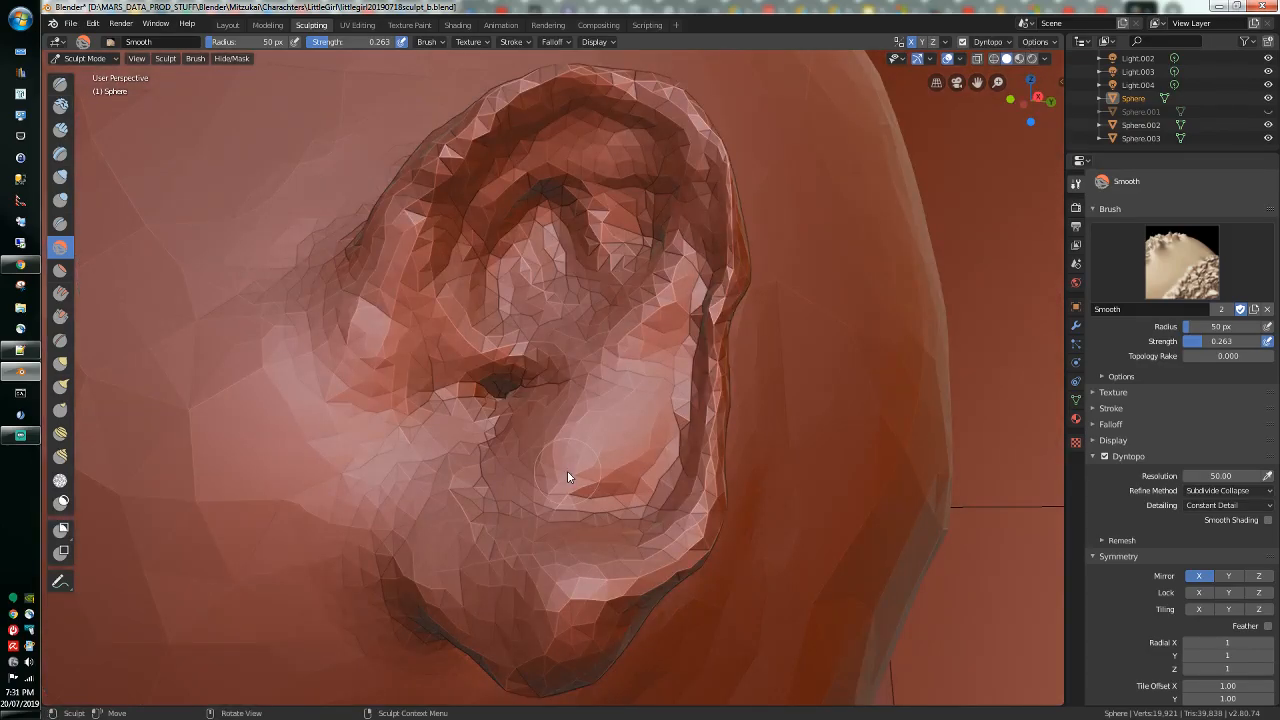
pyautogui.moveTo(588, 455); pyautogui.dragTo(604, 474)
# Step: Cut grooves through the lower hollow and along the inside of the upper rim with the Crease brush
pyautogui.click(60, 224)
pyautogui.moveTo(503, 509)
pyautogui.mouseDown()
pyautogui.moveTo(590, 447)
pyautogui.moveTo(603, 480)
pyautogui.moveTo(654, 289)
pyautogui.moveTo(645, 250)
pyautogui.moveTo(636, 457)
pyautogui.moveTo(555, 480)
pyautogui.moveTo(606, 444)
pyautogui.mouseUp()
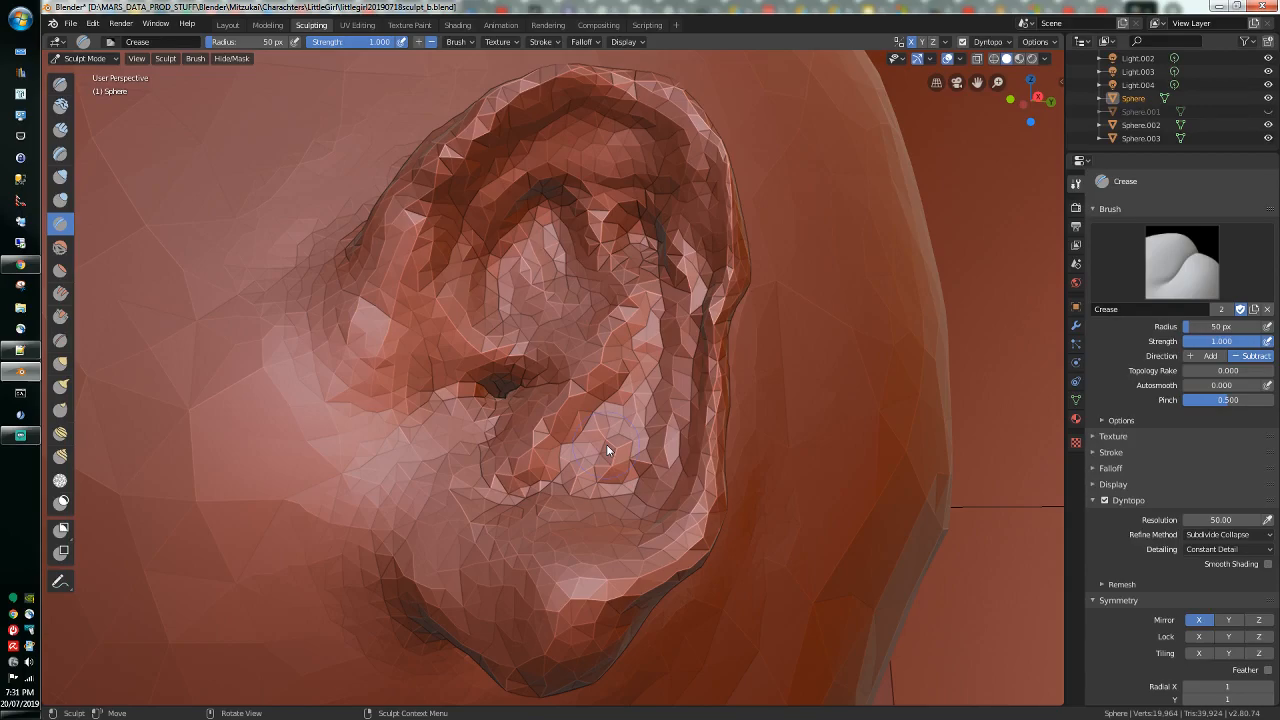
pyautogui.moveTo(634, 462); pyautogui.dragTo(610, 360)
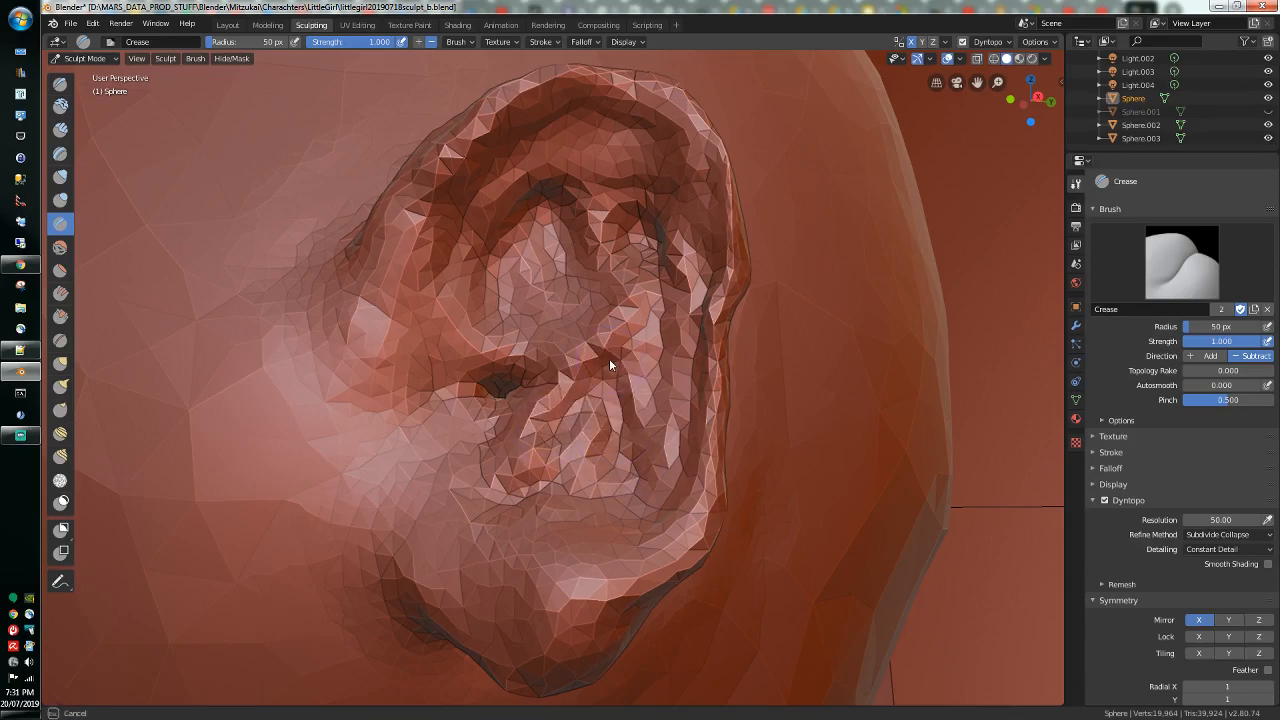
pyautogui.moveTo(613, 237); pyautogui.dragTo(577, 186)
pyautogui.moveTo(476, 226)
pyautogui.mouseDown()
pyautogui.moveTo(610, 164)
pyautogui.moveTo(648, 262)
pyautogui.moveTo(694, 244)
pyautogui.moveTo(642, 178)
pyautogui.moveTo(540, 222)
pyautogui.moveTo(445, 354)
pyautogui.moveTo(448, 307)
pyautogui.moveTo(455, 379)
pyautogui.moveTo(518, 384)
pyautogui.moveTo(503, 408)
pyautogui.moveTo(545, 430)
pyautogui.moveTo(528, 461)
pyautogui.moveTo(536, 543)
pyautogui.moveTo(464, 529)
pyautogui.moveTo(565, 520)
pyautogui.moveTo(661, 448)
pyautogui.moveTo(663, 280)
pyautogui.mouseUp()
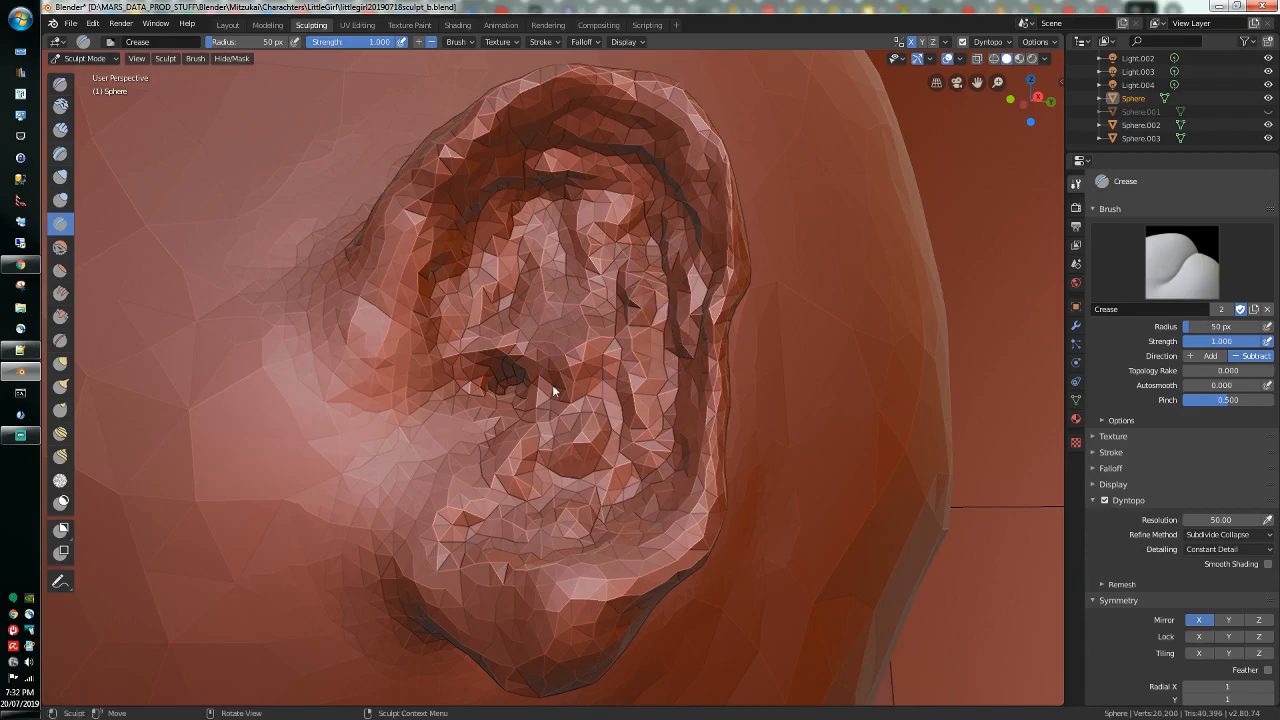
# Step: Soften the creased folds inside the ear with the Smooth brush
pyautogui.click(60, 247)
pyautogui.scroll(-5, 501, 367)
pyautogui.moveTo(548, 366)
pyautogui.mouseDown()
pyautogui.moveTo(581, 304)
pyautogui.moveTo(545, 295)
pyautogui.moveTo(528, 320)
pyautogui.moveTo(575, 380)
pyautogui.moveTo(590, 337)
pyautogui.moveTo(596, 400)
pyautogui.moveTo(560, 398)
pyautogui.moveTo(537, 418)
pyautogui.moveTo(556, 431)
pyautogui.mouseUp()
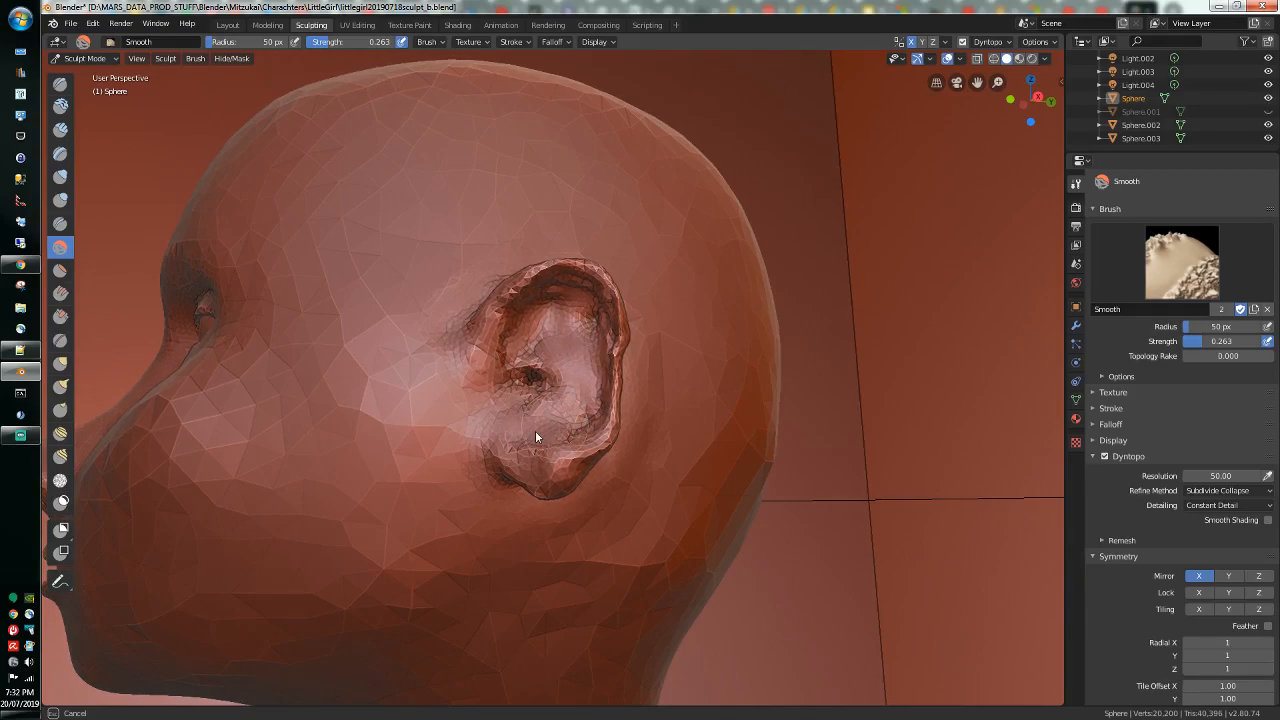
pyautogui.moveTo(591, 355)
pyautogui.mouseDown()
pyautogui.moveTo(587, 318)
pyautogui.moveTo(562, 308)
pyautogui.moveTo(612, 320)
pyautogui.moveTo(603, 365)
pyautogui.moveTo(597, 304)
pyautogui.moveTo(608, 322)
pyautogui.moveTo(576, 290)
pyautogui.moveTo(612, 395)
pyautogui.mouseUp()
# Step: Raise the Smooth brush strength to 0.411 and even out the whole ear hollow
pyautogui.hotkey('shift', 'f')
pyautogui.click(480, 192)
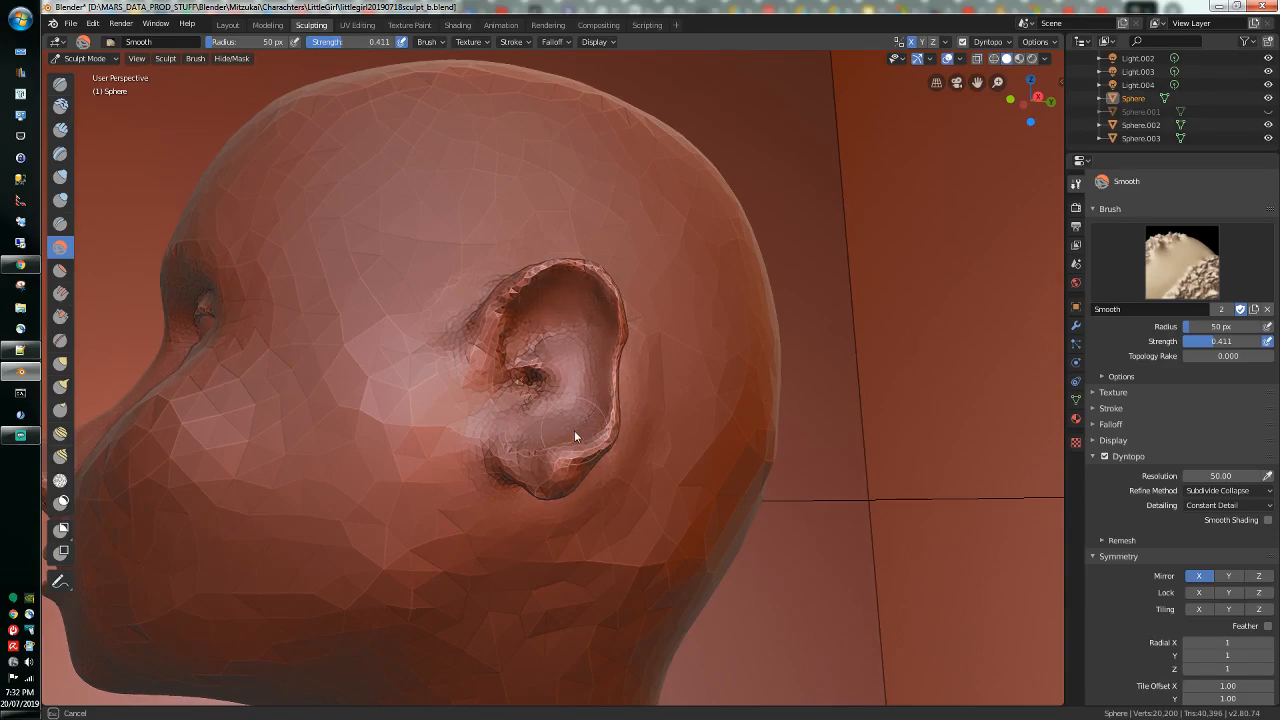
pyautogui.moveTo(580, 415)
pyautogui.mouseDown()
pyautogui.moveTo(560, 329)
pyautogui.moveTo(522, 352)
pyautogui.mouseUp()
pyautogui.moveTo(527, 397); pyautogui.dragTo(520, 351)
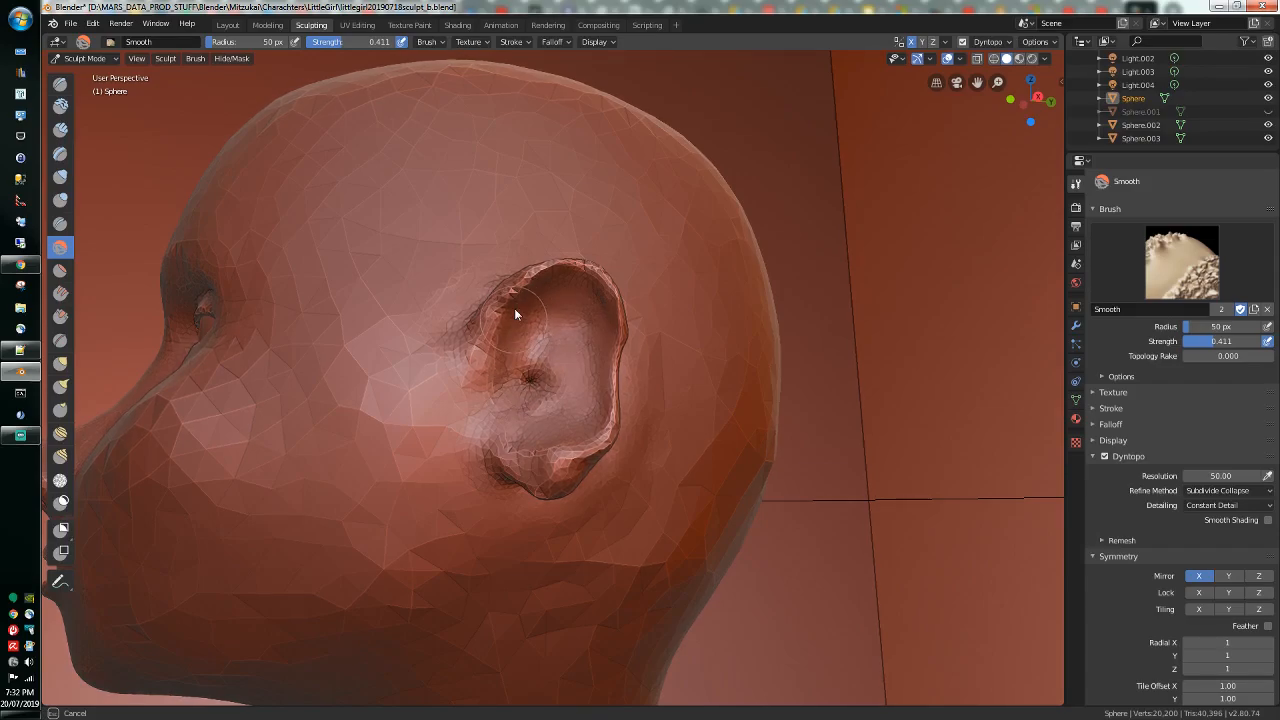
pyautogui.moveTo(584, 325); pyautogui.dragTo(600, 324)
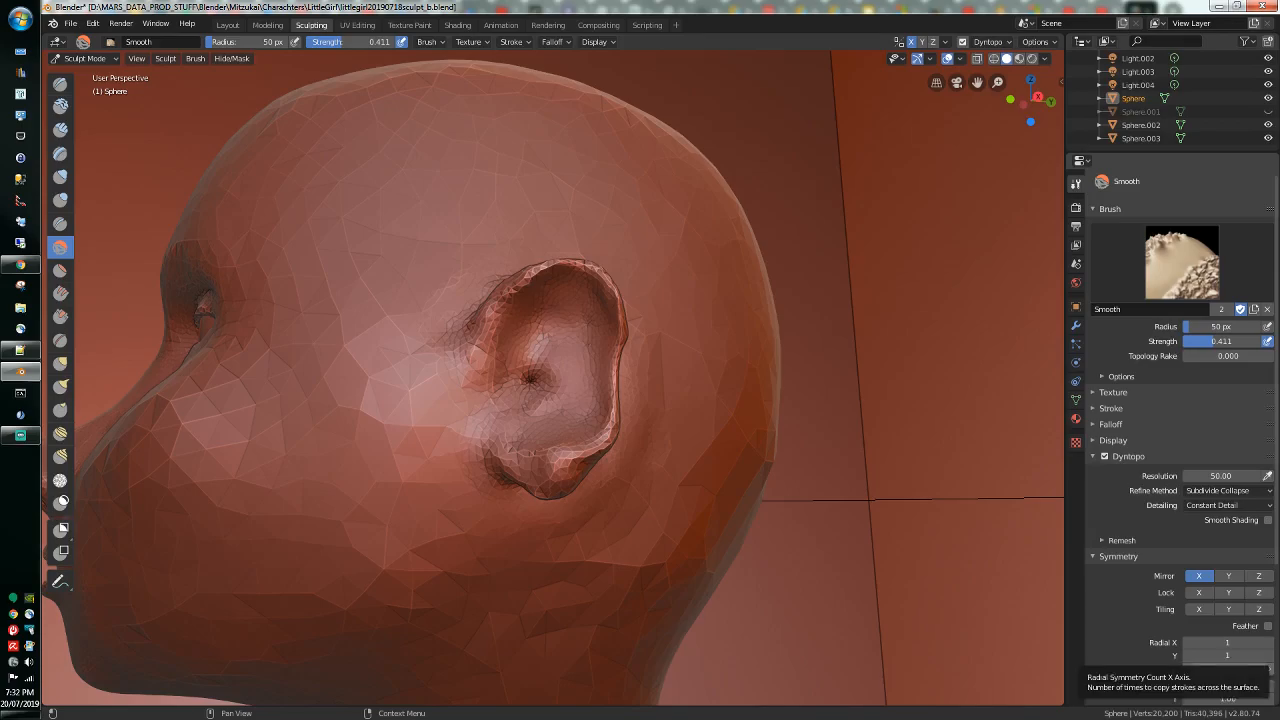
pyautogui.moveTo(560, 428)
pyautogui.mouseDown()
pyautogui.moveTo(532, 389)
pyautogui.moveTo(451, 390)
pyautogui.moveTo(479, 416)
pyautogui.moveTo(474, 363)
pyautogui.mouseUp()
# Step: Show the hidden Sphere.001 object and inspect it around the ear
pyautogui.scroll(-2, 535, 380)
pyautogui.scroll(6, 541, 375)
pyautogui.scroll(-3, 505, 362)
pyautogui.moveTo(505, 362)
pyautogui.mouseDown(button='middle')
pyautogui.moveTo(464, 393)
pyautogui.moveTo(479, 410)
pyautogui.moveTo(378, 404)
pyautogui.moveTo(580, 403)
pyautogui.mouseUp(button='middle')
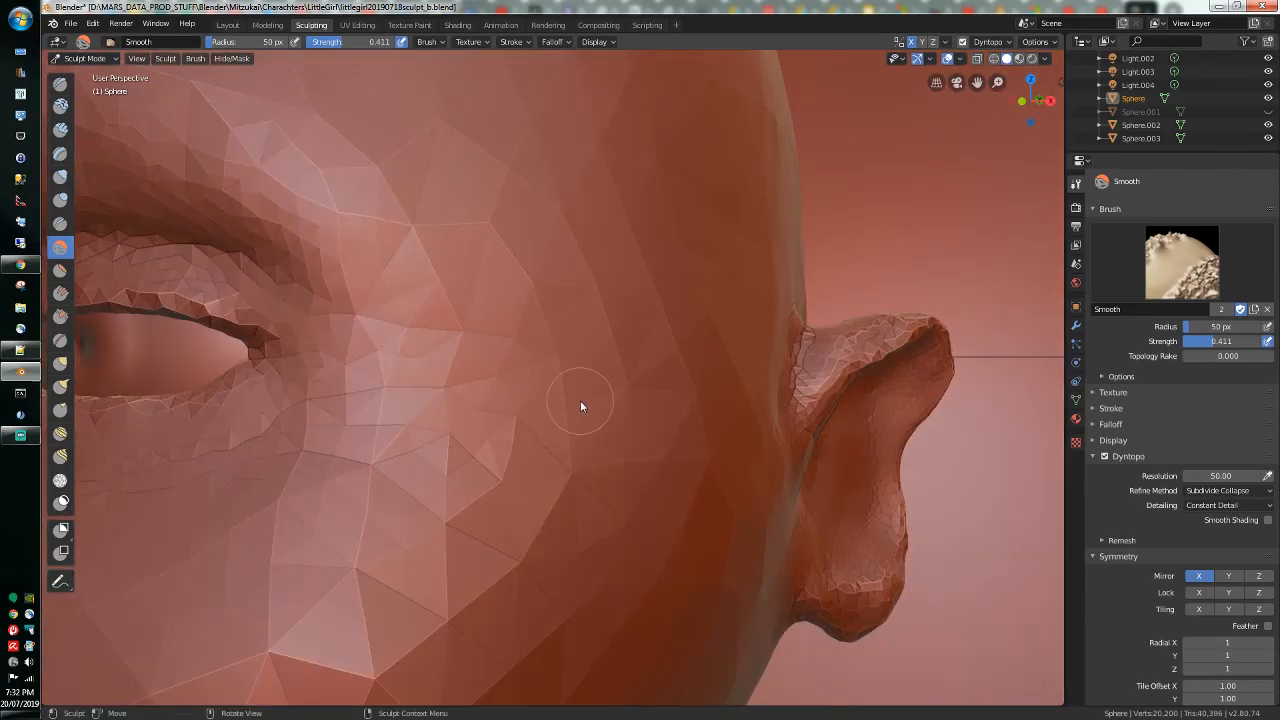
pyautogui.scroll(-5, 580, 403)
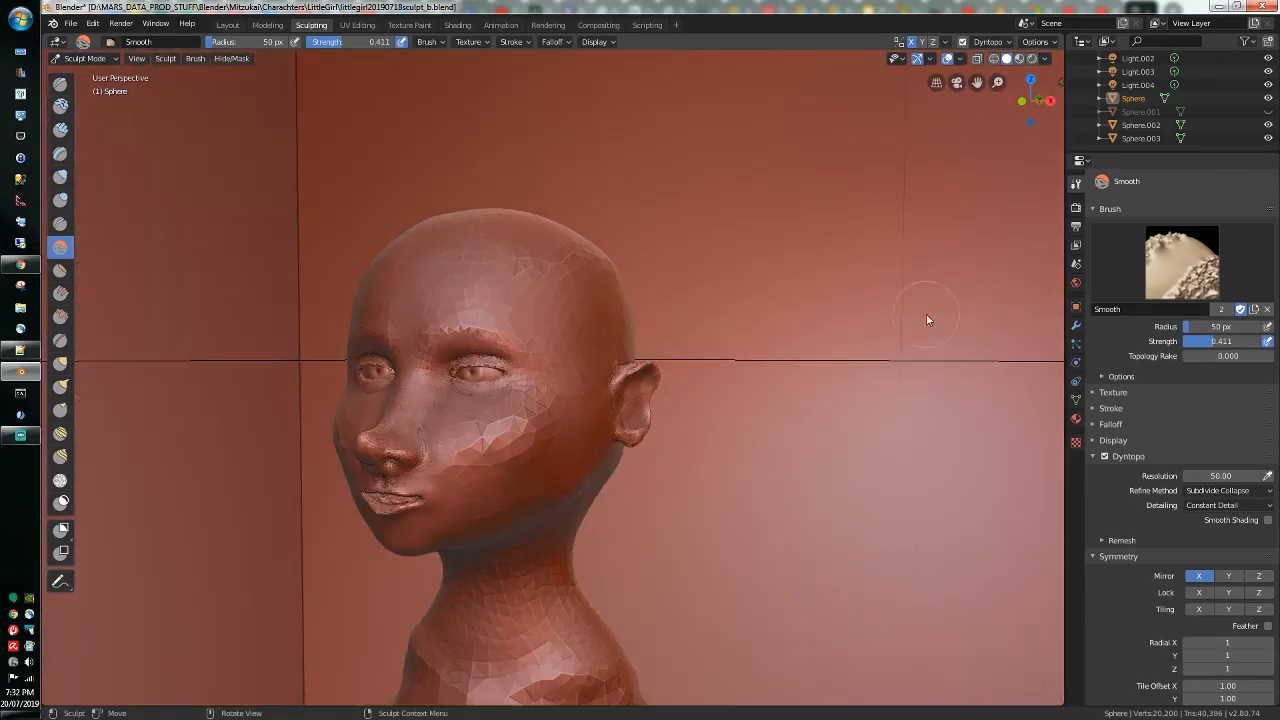
pyautogui.click(1268, 112)
pyautogui.moveTo(857, 314); pyautogui.dragTo(778, 314, button='middle')
pyautogui.scroll(8, 778, 314)
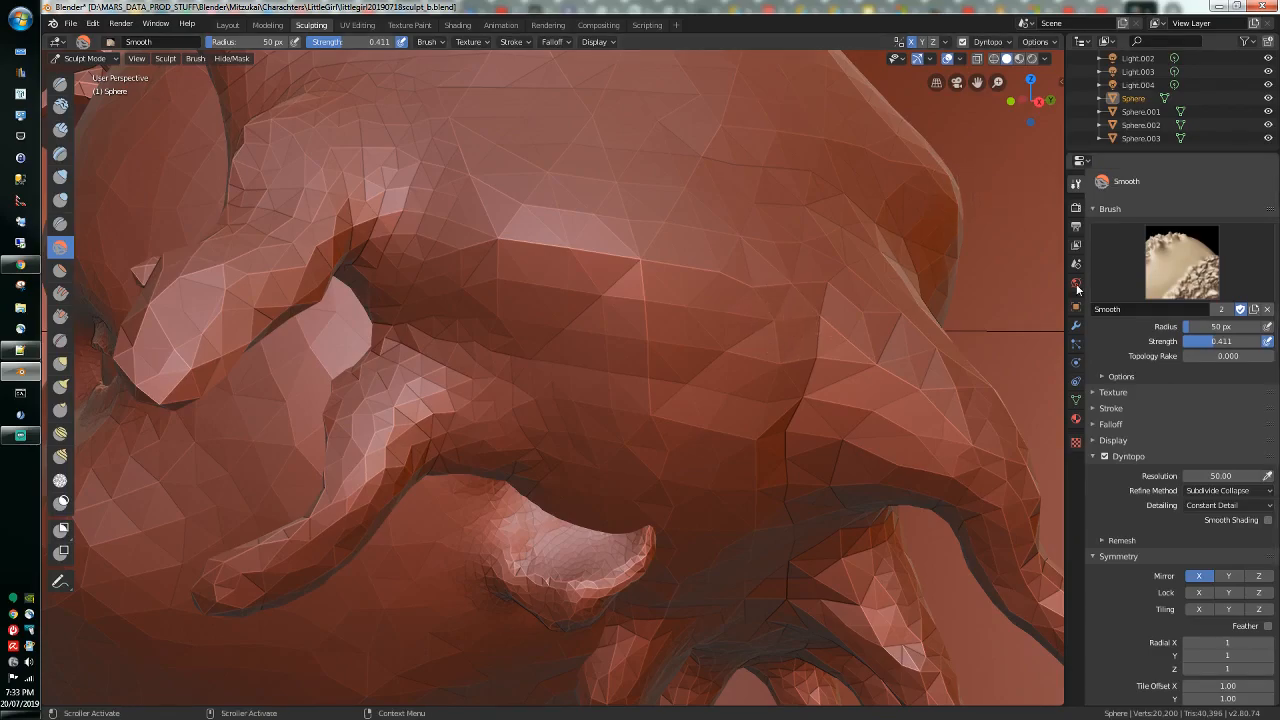
# Step: Toggle the visibility of Sphere.002, Sphere.003 and Sphere.001 to identify which part each one is
pyautogui.click(1268, 125)
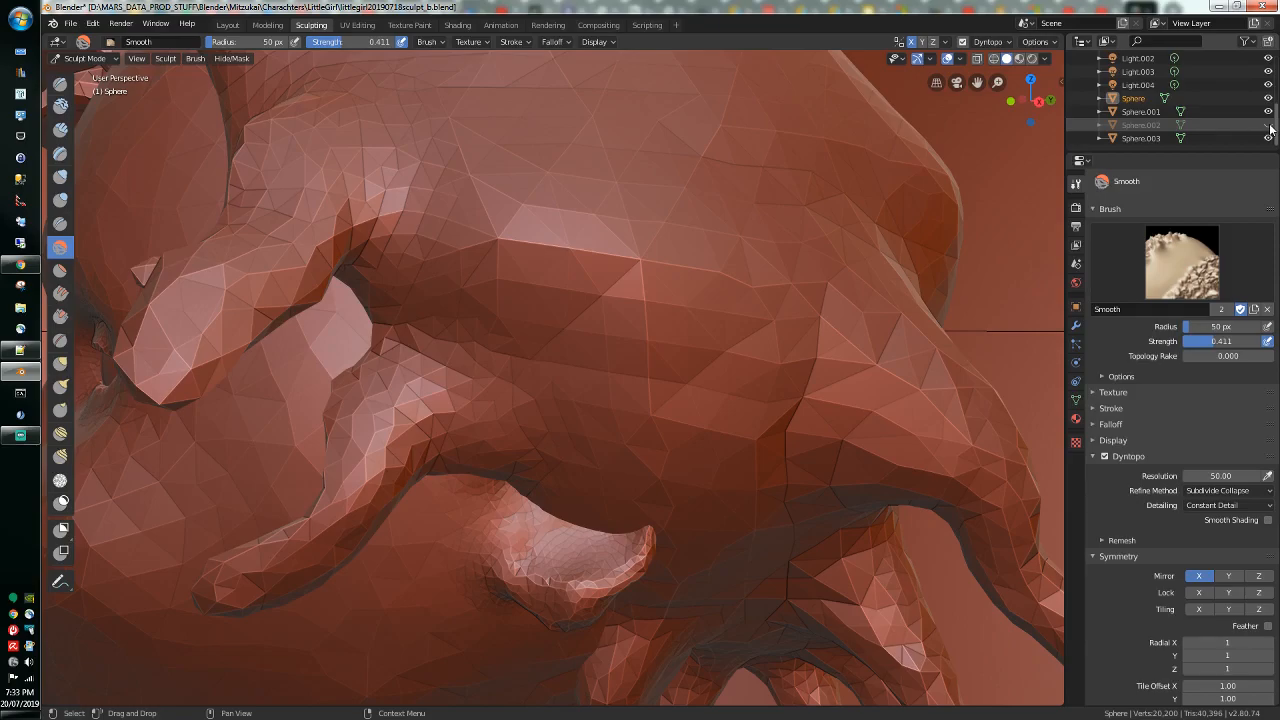
pyautogui.click(1268, 125)
pyautogui.click(1268, 138)
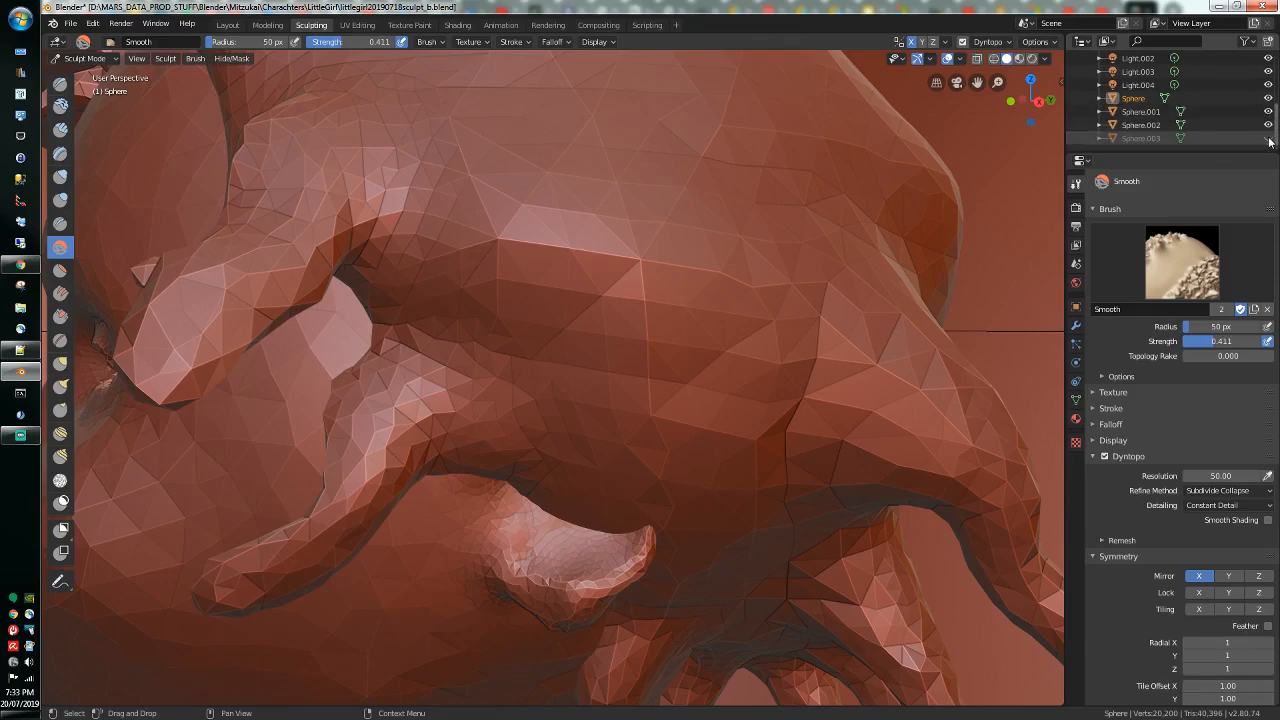
pyautogui.click(1268, 138)
pyautogui.click(1268, 112)
pyautogui.click(1268, 113)
pyautogui.click(1268, 113)
pyautogui.click(1268, 113)
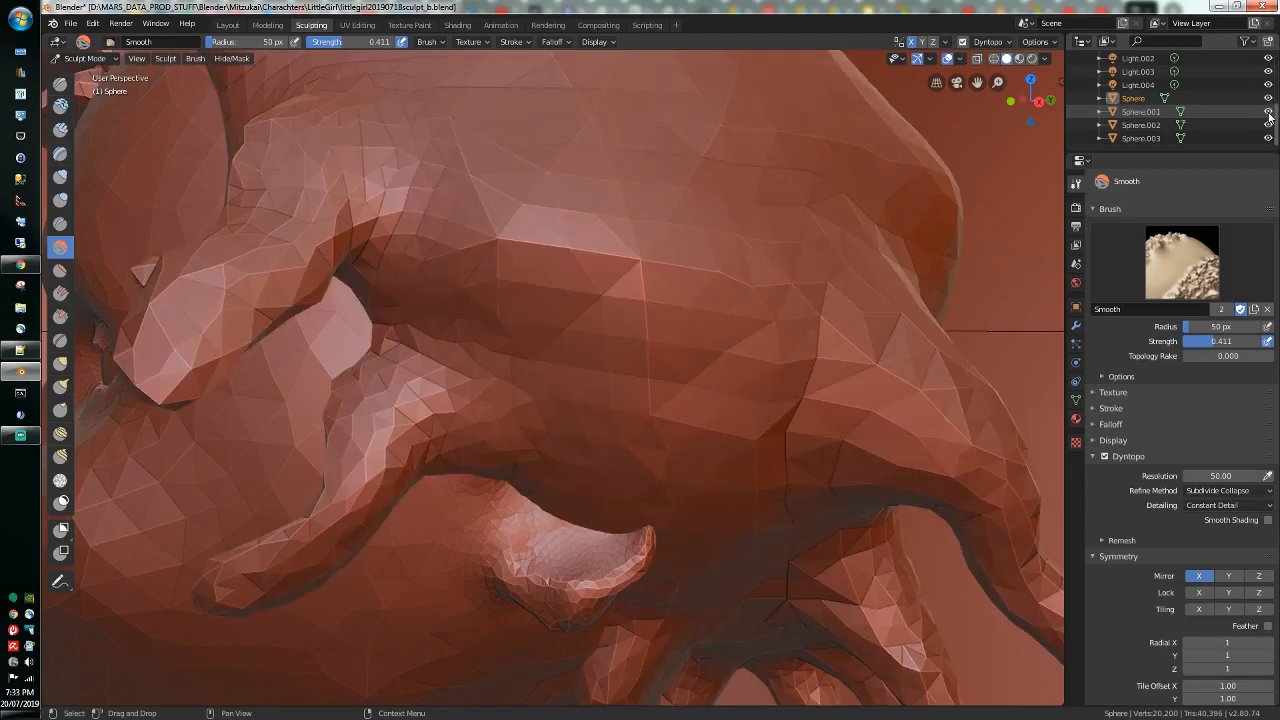
# Step: Hide Sphere.001 and rename it as Hair
pyautogui.click(1268, 112)
pyautogui.click(1160, 111)
pyautogui.write('H')
pyautogui.press('Return')
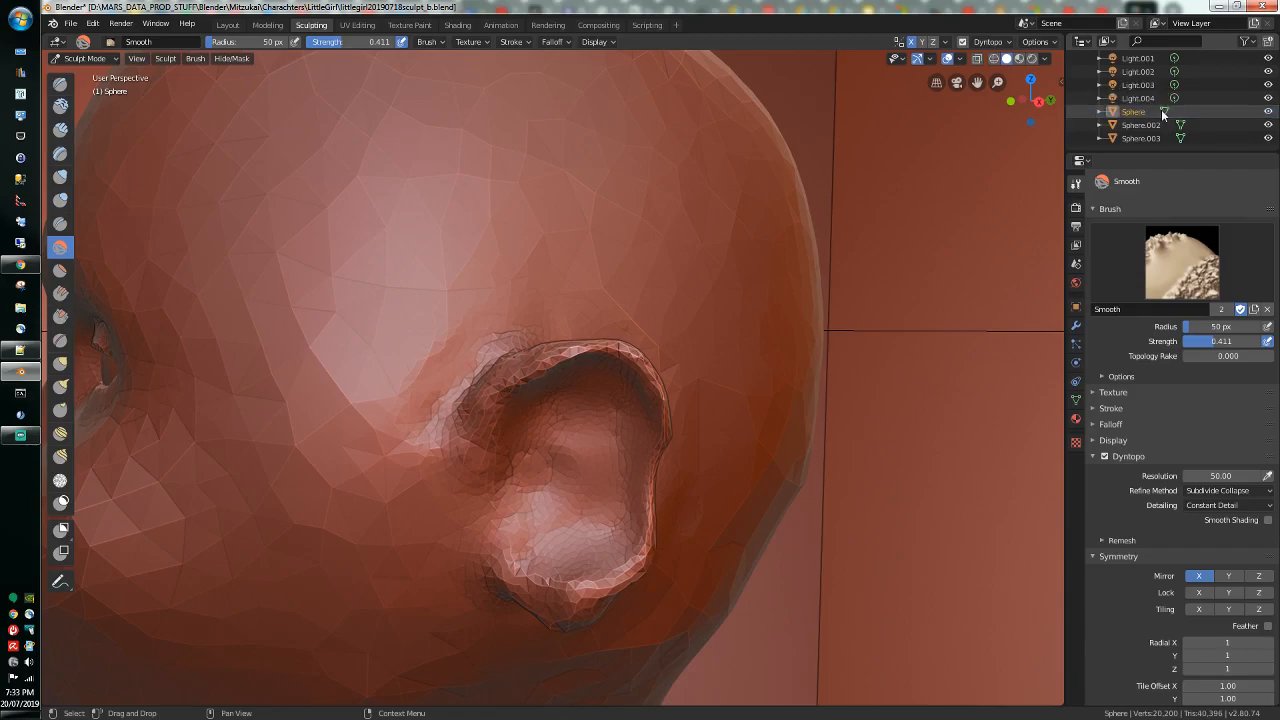
# Step: Check which part Sphere.002 is by toggling its visibility, and rename it as an eye
pyautogui.moveTo(958, 130); pyautogui.dragTo(833, 213, button='middle')
pyautogui.scroll(-3, 690, 205)
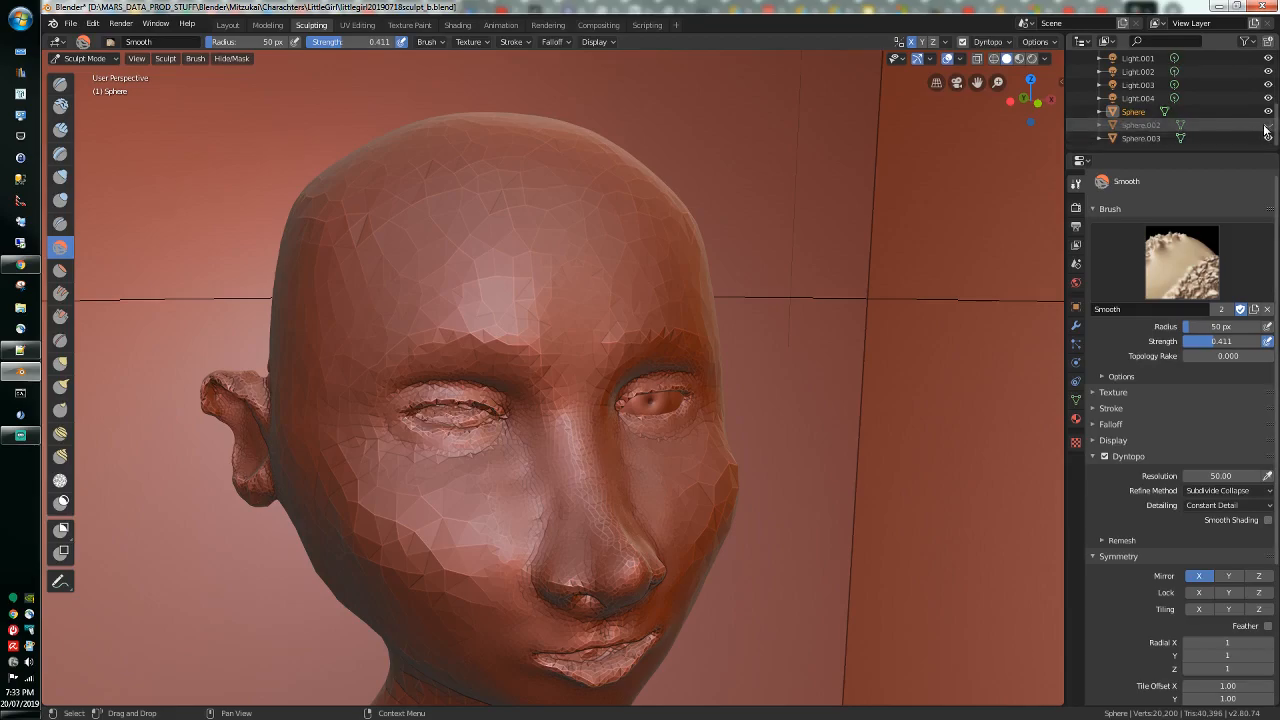
pyautogui.doubleClick(1130, 123)
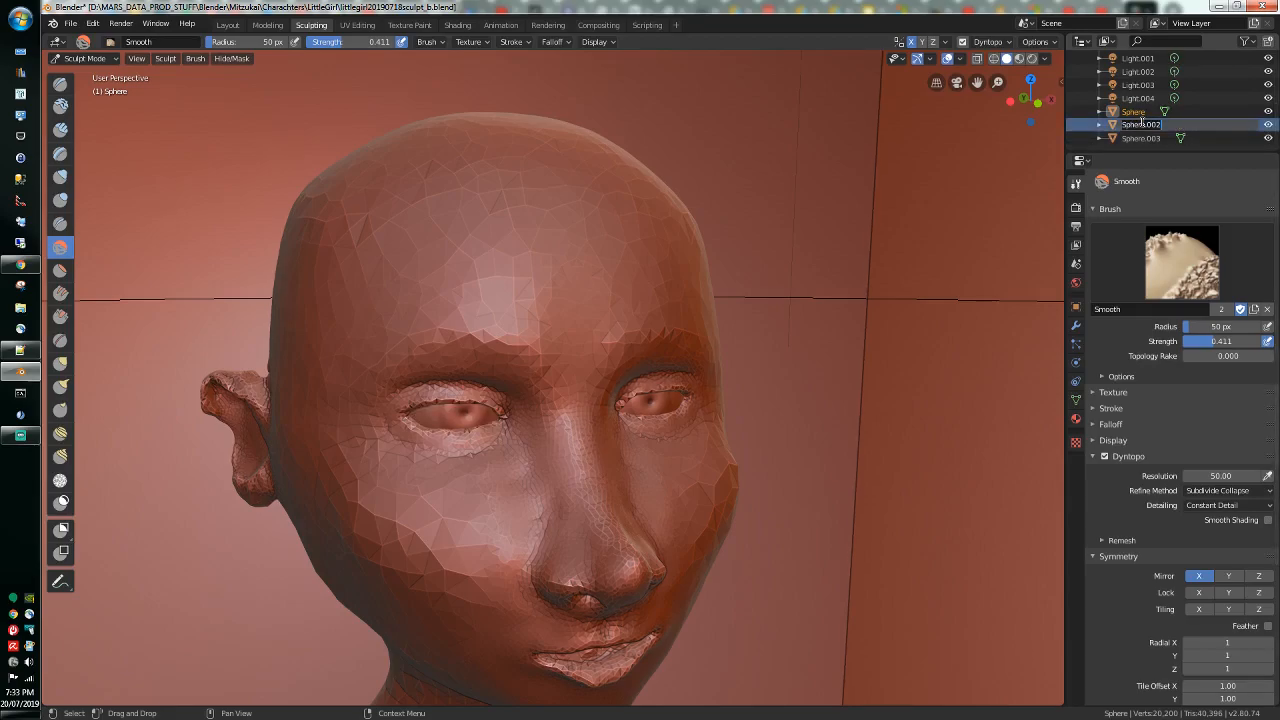
pyautogui.write('Ey')
pyautogui.press('Return')
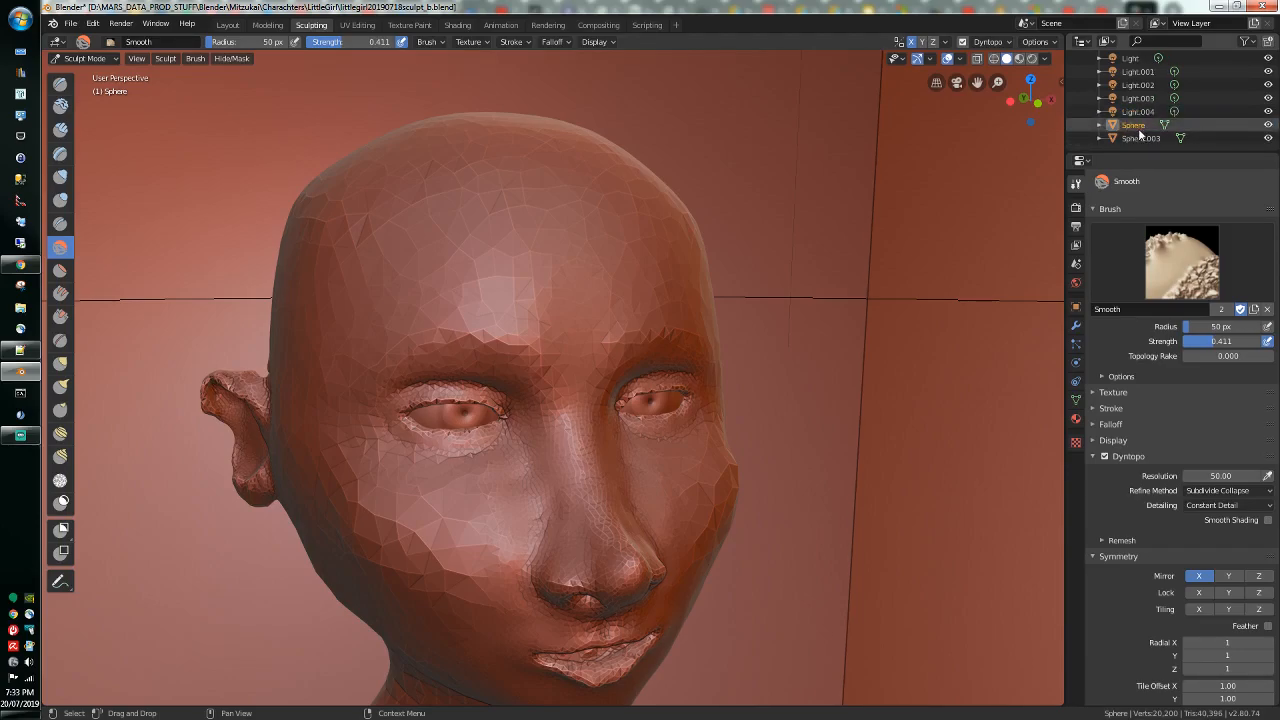
# Step: Rename Sphere.003 as Eye.r with a capital E
pyautogui.doubleClick(1138, 138)
pyautogui.write('eye.r')
pyautogui.press('Return')
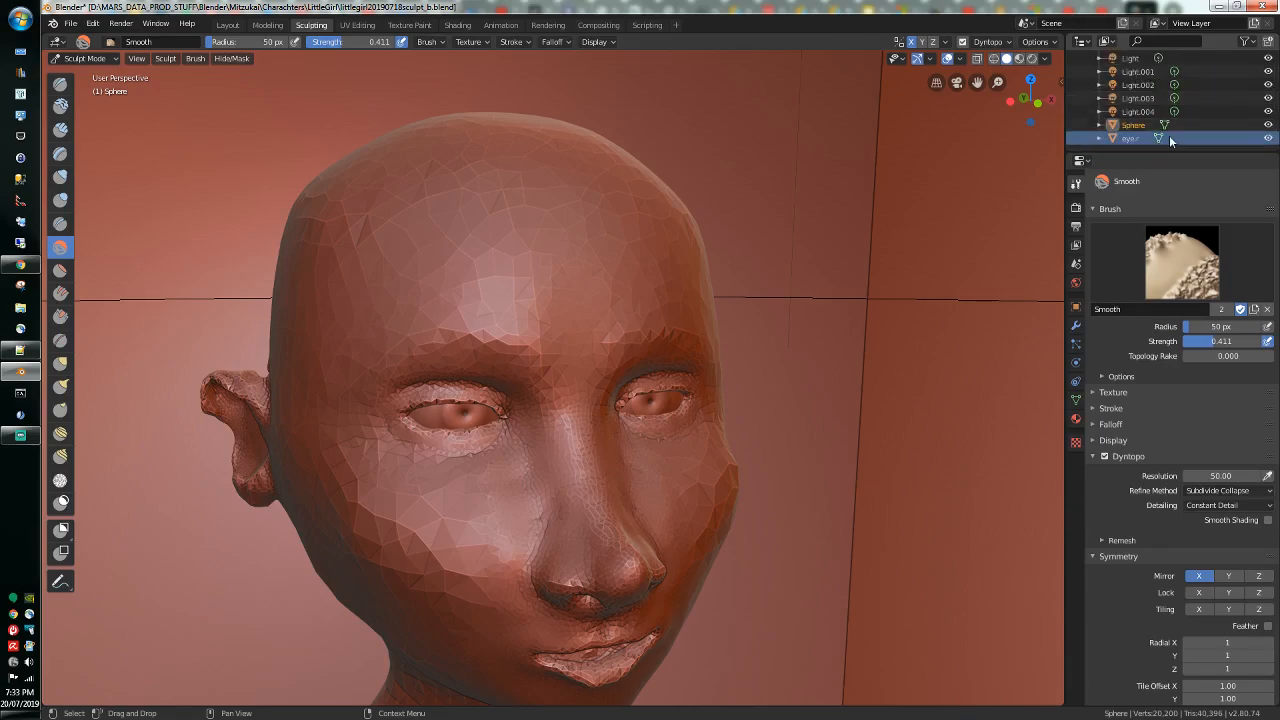
pyautogui.doubleClick(1135, 139)
pyautogui.press('Escape')
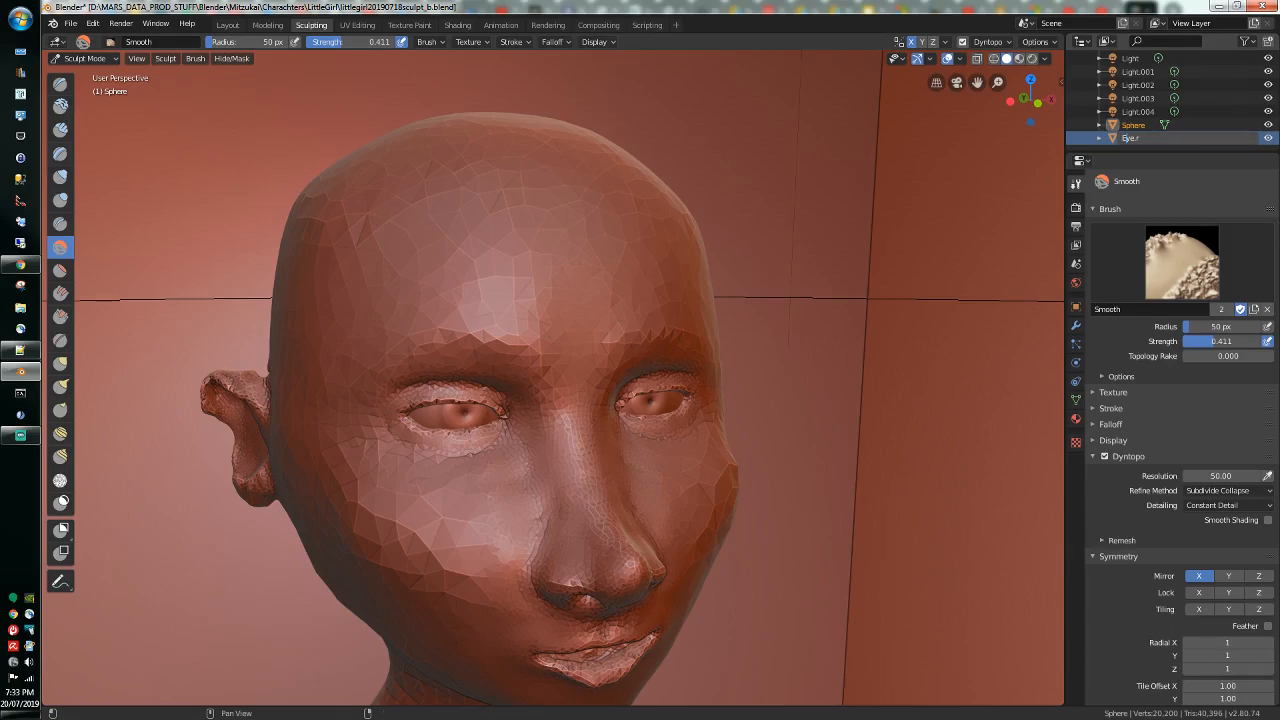
# Step: Close the Recent Events window of Streamlabs OBS
pyautogui.scroll(1, 1180, 100)
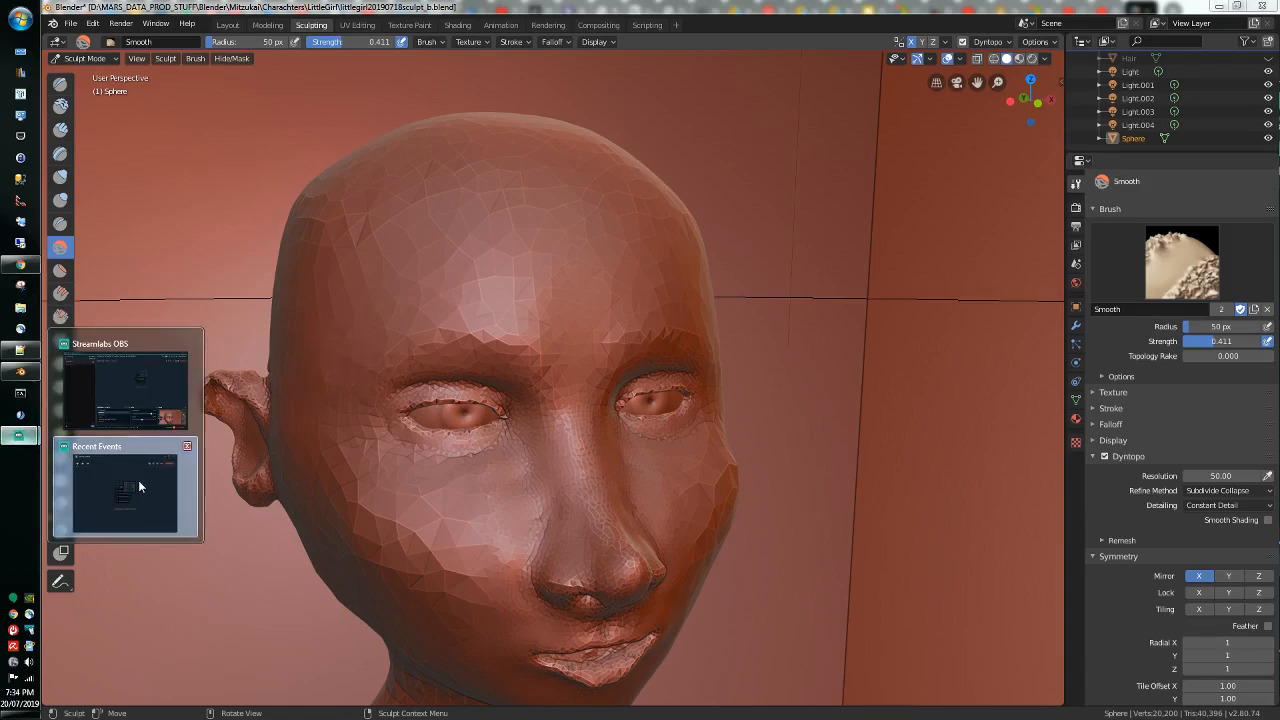
pyautogui.moveTo(20, 436)
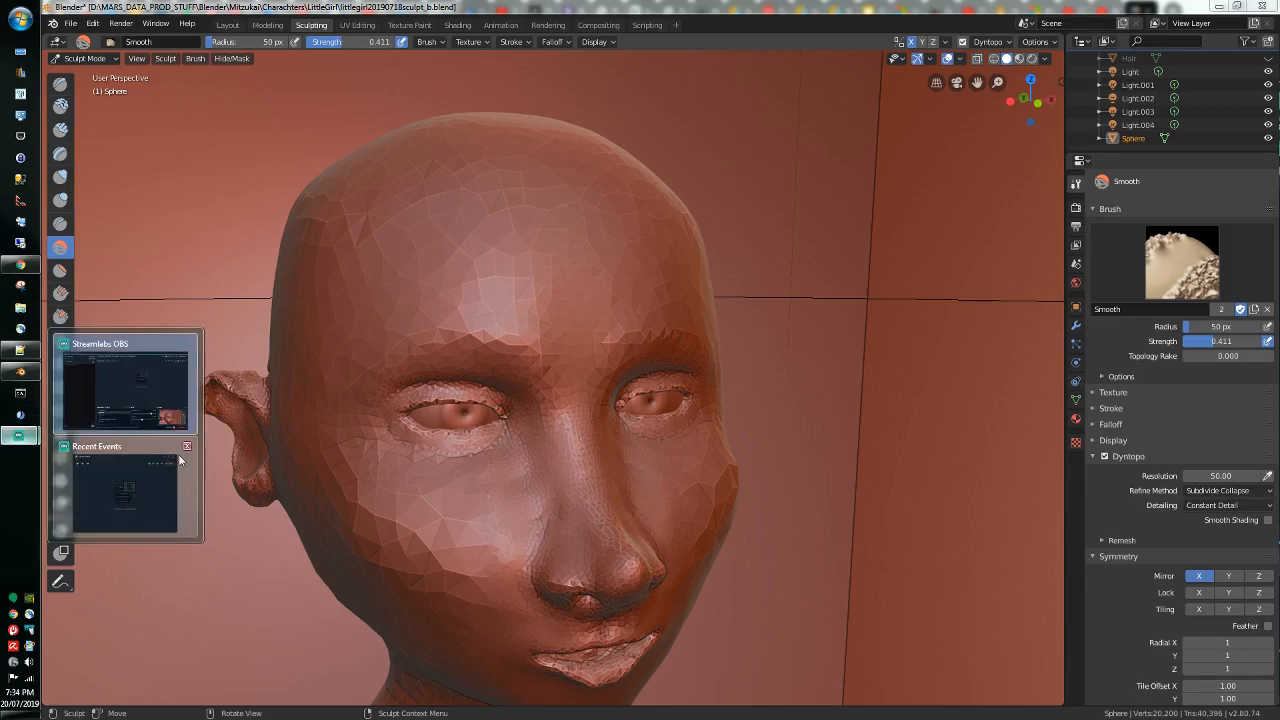
pyautogui.click(187, 447)
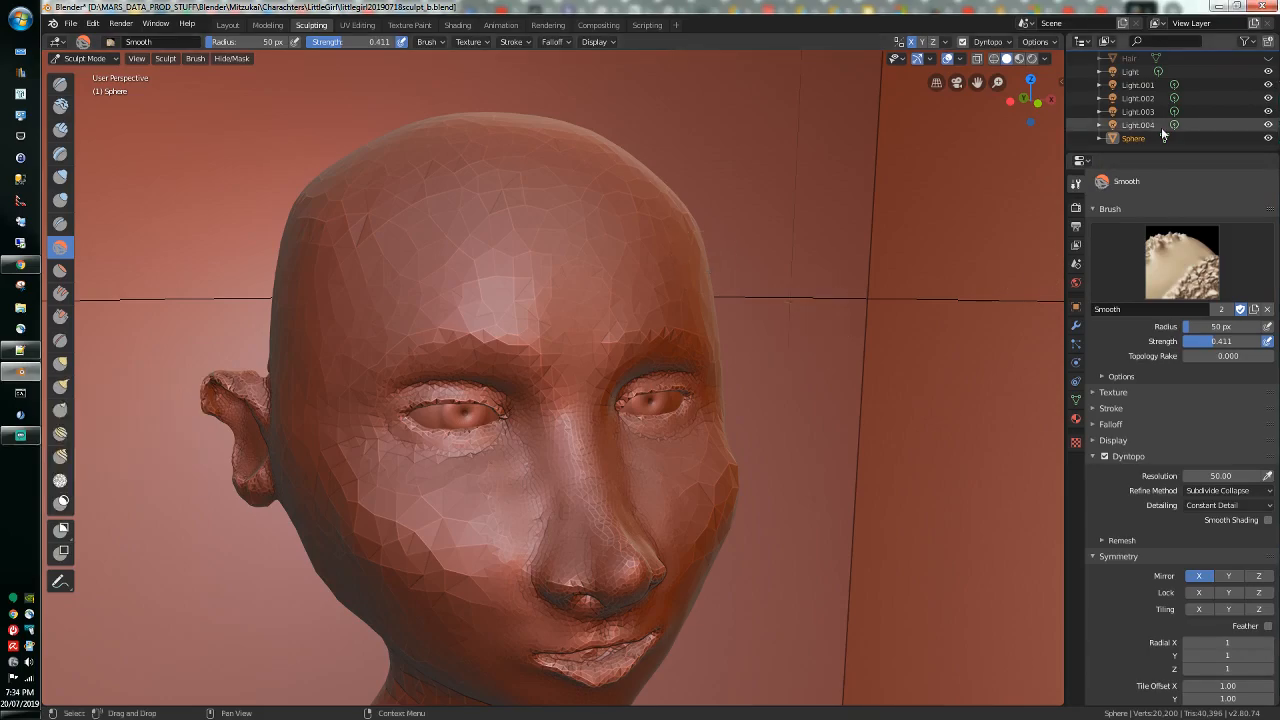
# Step: Confirm which part Sphere is by briefly hiding it, and rename it as Head
pyautogui.click(1267, 138)
pyautogui.hotkey('ctrl', 'z')
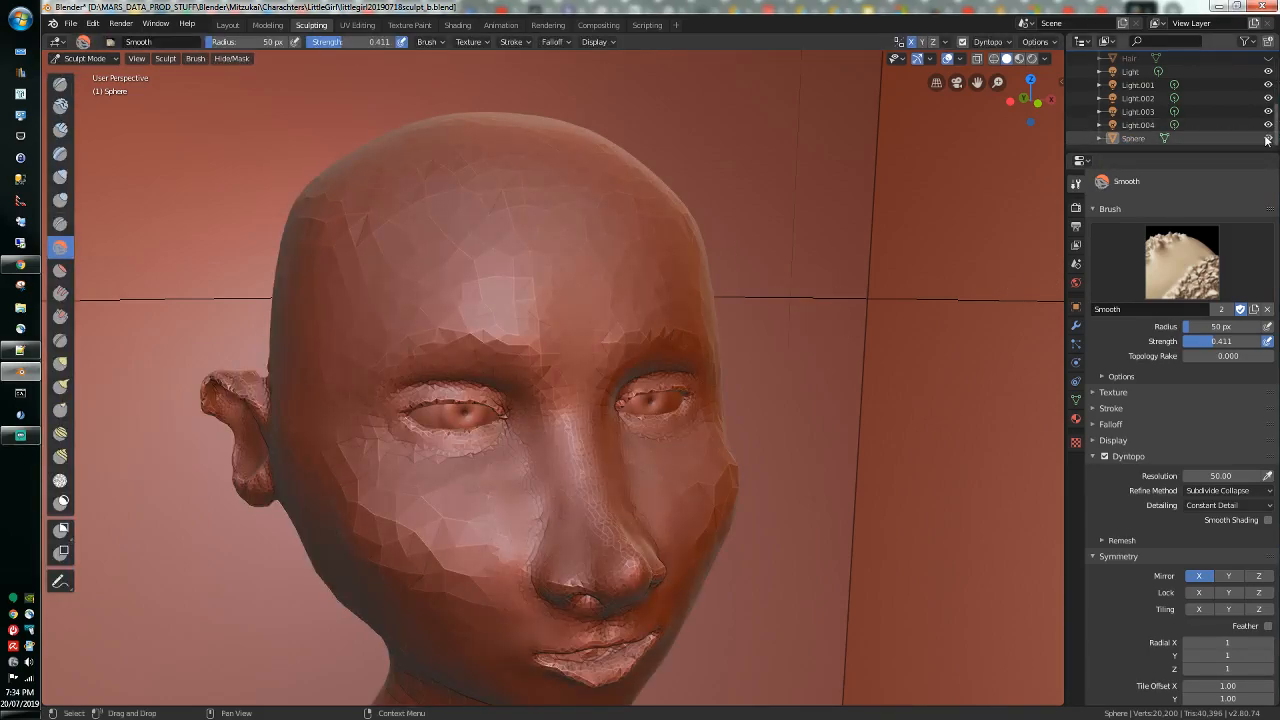
pyautogui.doubleClick(1128, 141)
pyautogui.write('H')
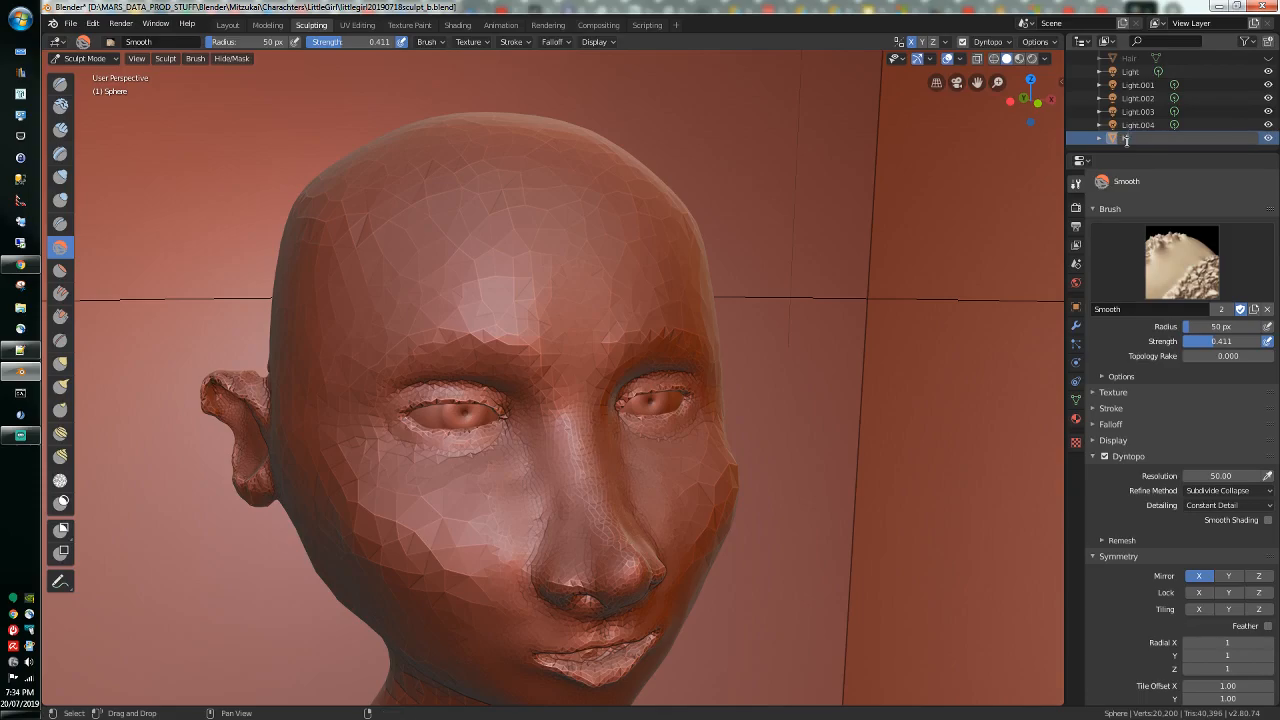
pyautogui.write('ead')
pyautogui.press('Return')
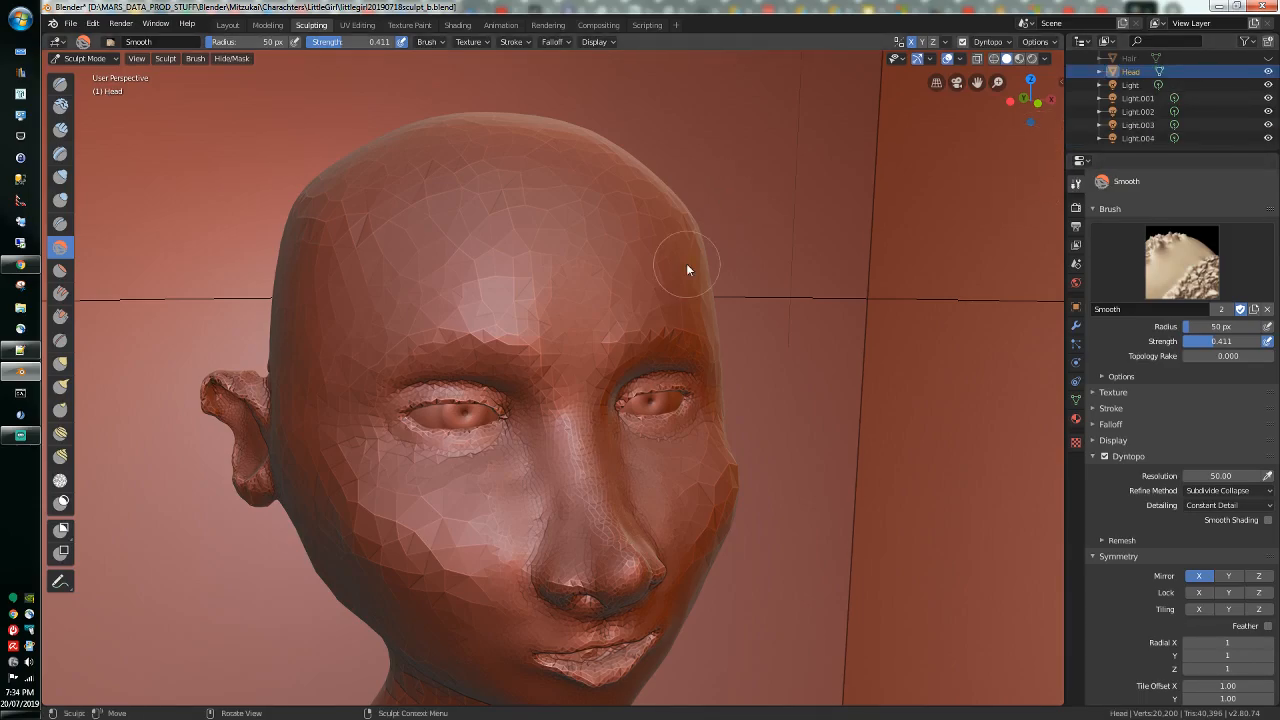
# Step: Smooth the rim, inner surface and lobe area of the ear with the Smooth brush
pyautogui.scroll(5, 683, 246)
pyautogui.moveTo(683, 246); pyautogui.dragTo(519, 209, button='middle')
pyautogui.scroll(3, 524, 209)
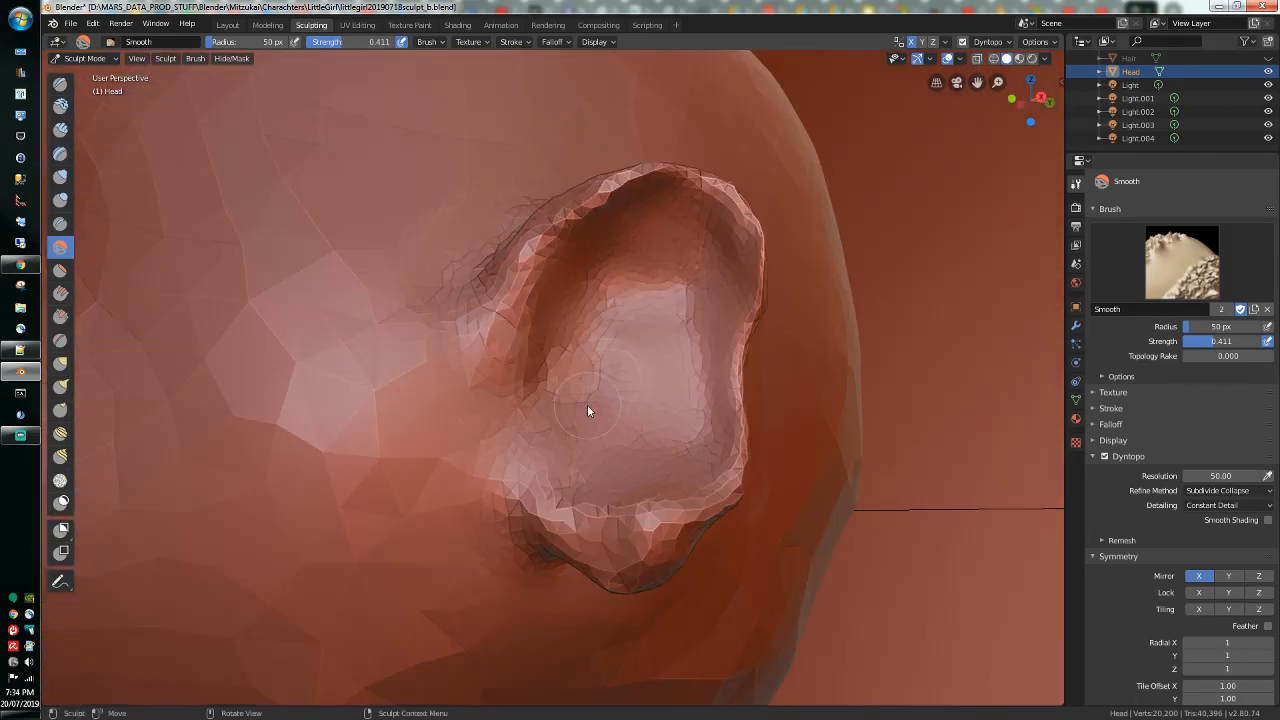
pyautogui.moveTo(650, 540)
pyautogui.mouseDown()
pyautogui.moveTo(610, 545)
pyautogui.moveTo(686, 534)
pyautogui.moveTo(675, 541)
pyautogui.mouseUp()
pyautogui.moveTo(718, 507); pyautogui.dragTo(594, 478, button='middle')
pyautogui.moveTo(452, 464); pyautogui.dragTo(486, 421)
pyautogui.moveTo(486, 421)
pyautogui.mouseDown(button='middle')
pyautogui.moveTo(451, 444)
pyautogui.moveTo(396, 438)
pyautogui.mouseUp(button='middle')
pyautogui.moveTo(251, 433); pyautogui.dragTo(226, 442)
pyautogui.moveTo(270, 370)
pyautogui.mouseDown()
pyautogui.moveTo(268, 483)
pyautogui.moveTo(236, 528)
pyautogui.moveTo(285, 507)
pyautogui.moveTo(284, 440)
pyautogui.moveTo(321, 447)
pyautogui.moveTo(249, 489)
pyautogui.moveTo(257, 466)
pyautogui.mouseUp()
pyautogui.moveTo(257, 466); pyautogui.dragTo(308, 467, button='middle')
pyautogui.moveTo(277, 460)
pyautogui.mouseDown()
pyautogui.moveTo(297, 451)
pyautogui.moveTo(286, 506)
pyautogui.moveTo(276, 495)
pyautogui.mouseUp()
pyautogui.moveTo(276, 495)
pyautogui.mouseDown(button='middle')
pyautogui.moveTo(191, 434)
pyautogui.moveTo(296, 454)
pyautogui.moveTo(337, 508)
pyautogui.mouseUp(button='middle')
# Step: Reshape the underside of the earlobe from the side and from behind with the Snake Hook brush
pyautogui.click(60, 386)
pyautogui.scroll(2, 348, 516)
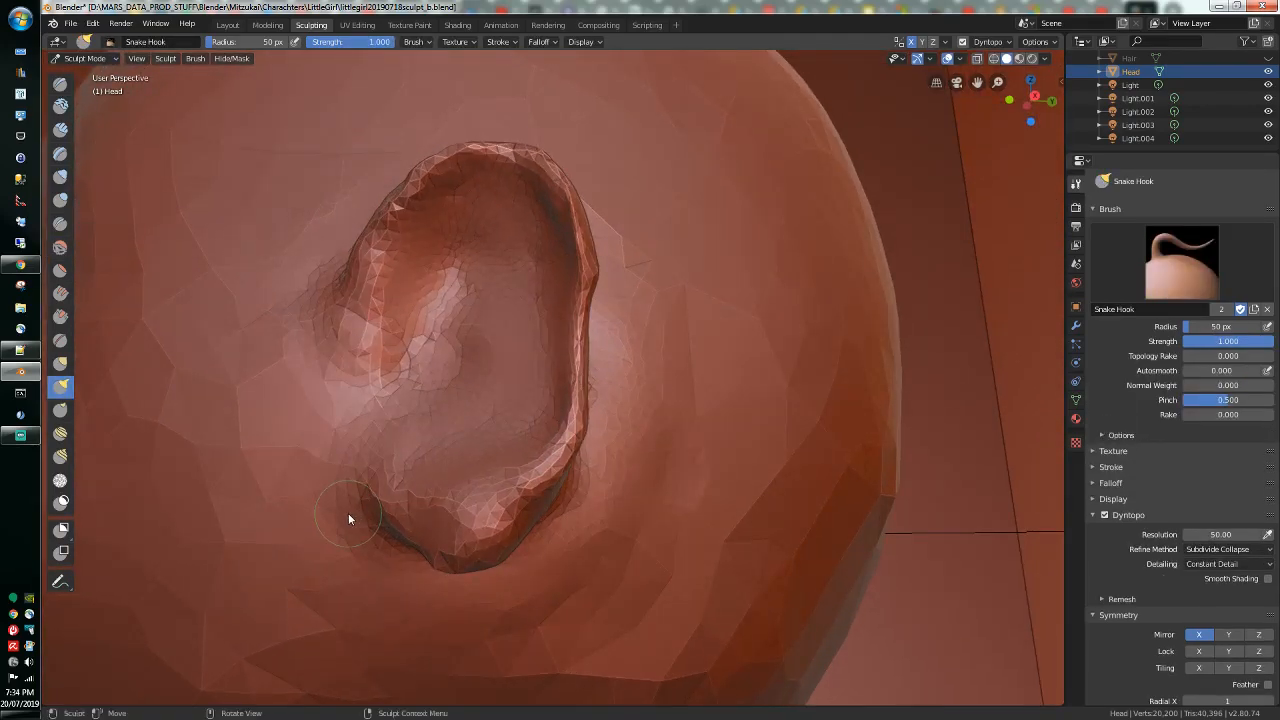
pyautogui.moveTo(407, 546)
pyautogui.mouseDown()
pyautogui.moveTo(500, 556)
pyautogui.moveTo(490, 548)
pyautogui.mouseUp()
pyautogui.scroll(-3, 490, 548)
pyautogui.moveTo(490, 548); pyautogui.dragTo(471, 534, button='middle')
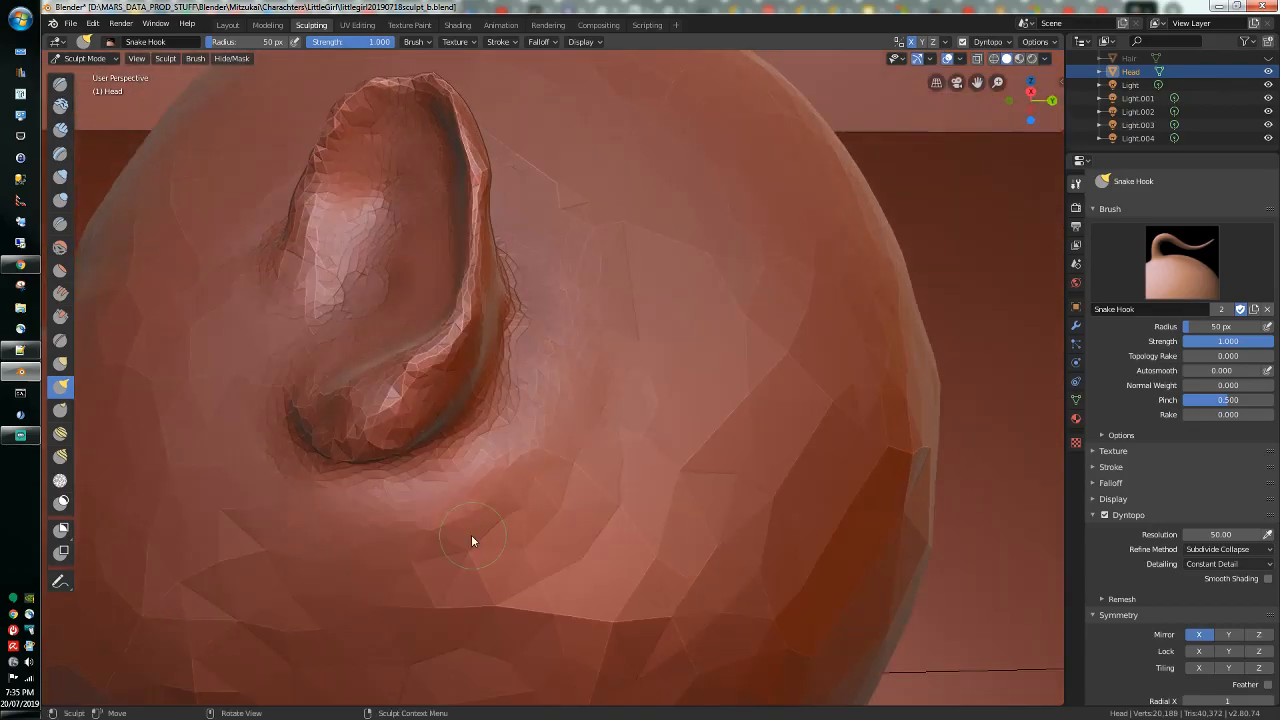
pyautogui.moveTo(411, 454); pyautogui.dragTo(292, 414, button='middle')
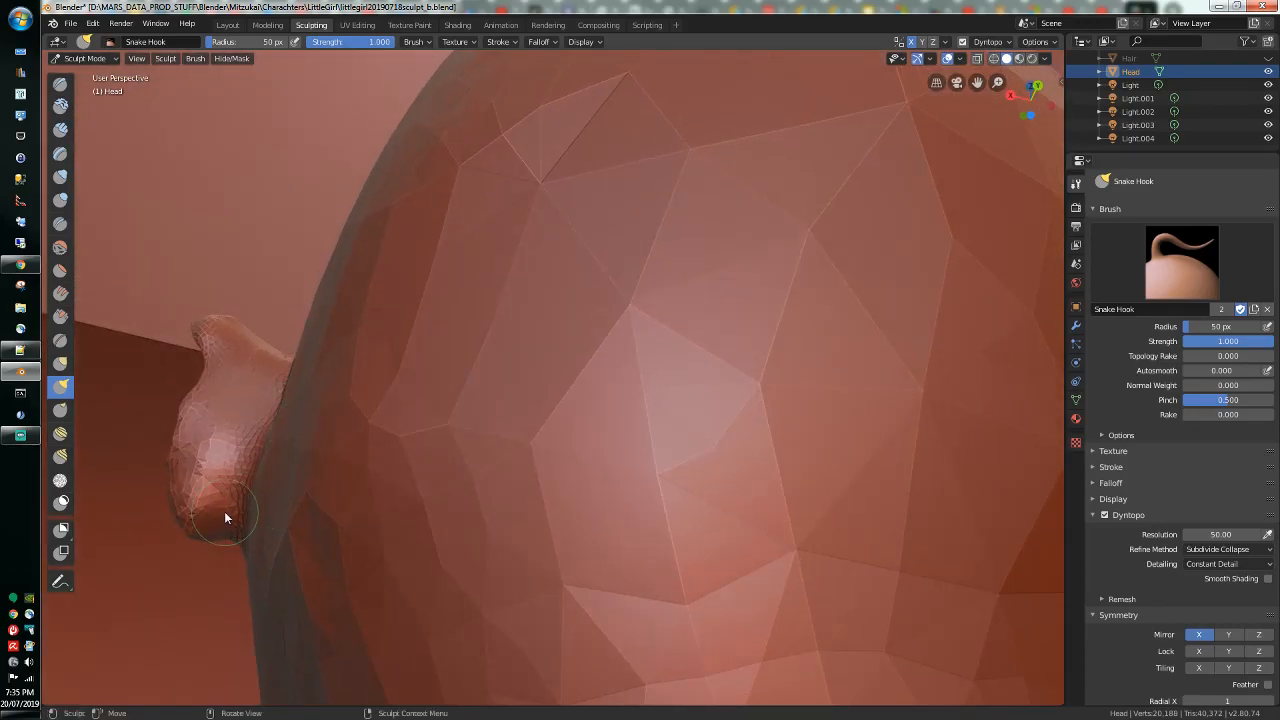
pyautogui.moveTo(218, 522); pyautogui.dragTo(217, 522)
pyautogui.moveTo(219, 517); pyautogui.dragTo(220, 503)
pyautogui.moveTo(221, 503); pyautogui.dragTo(307, 540, button='middle')
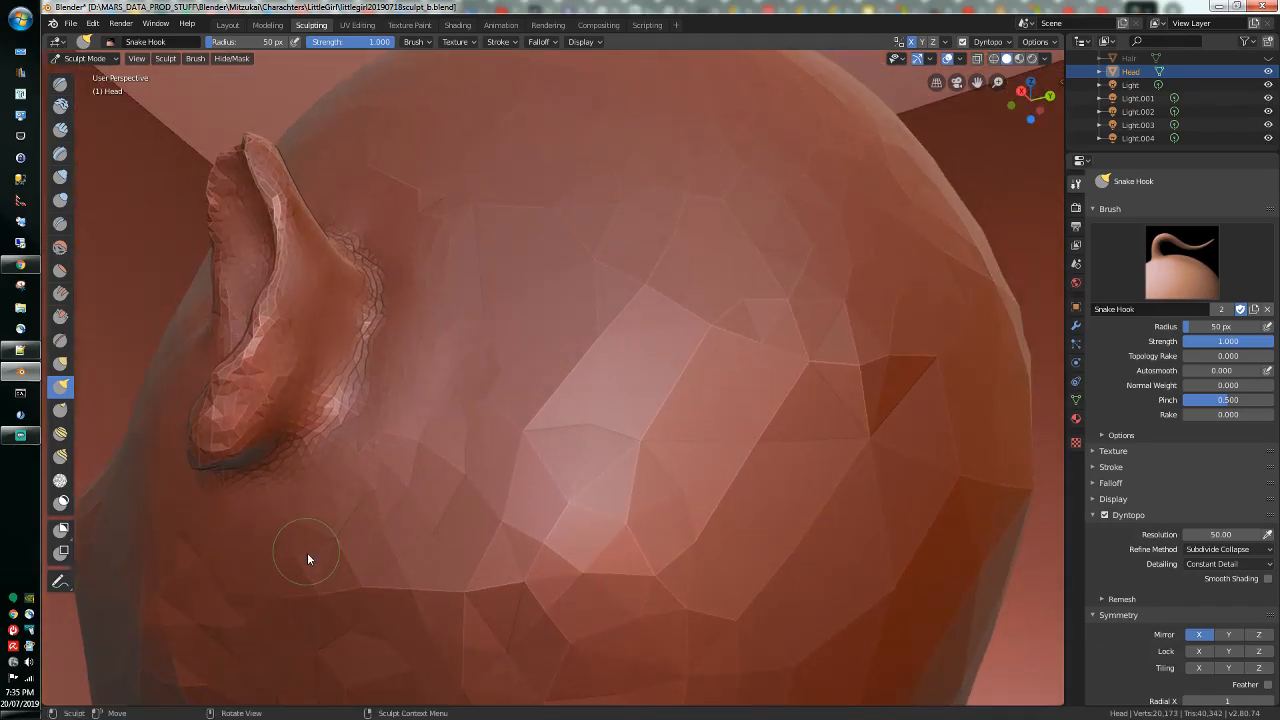
# Step: Pull the back of the ear into shape where it meets the head, using Snake Hook
pyautogui.moveTo(296, 464)
pyautogui.mouseDown()
pyautogui.moveTo(301, 422)
pyautogui.moveTo(341, 347)
pyautogui.moveTo(333, 325)
pyautogui.moveTo(350, 325)
pyautogui.mouseUp()
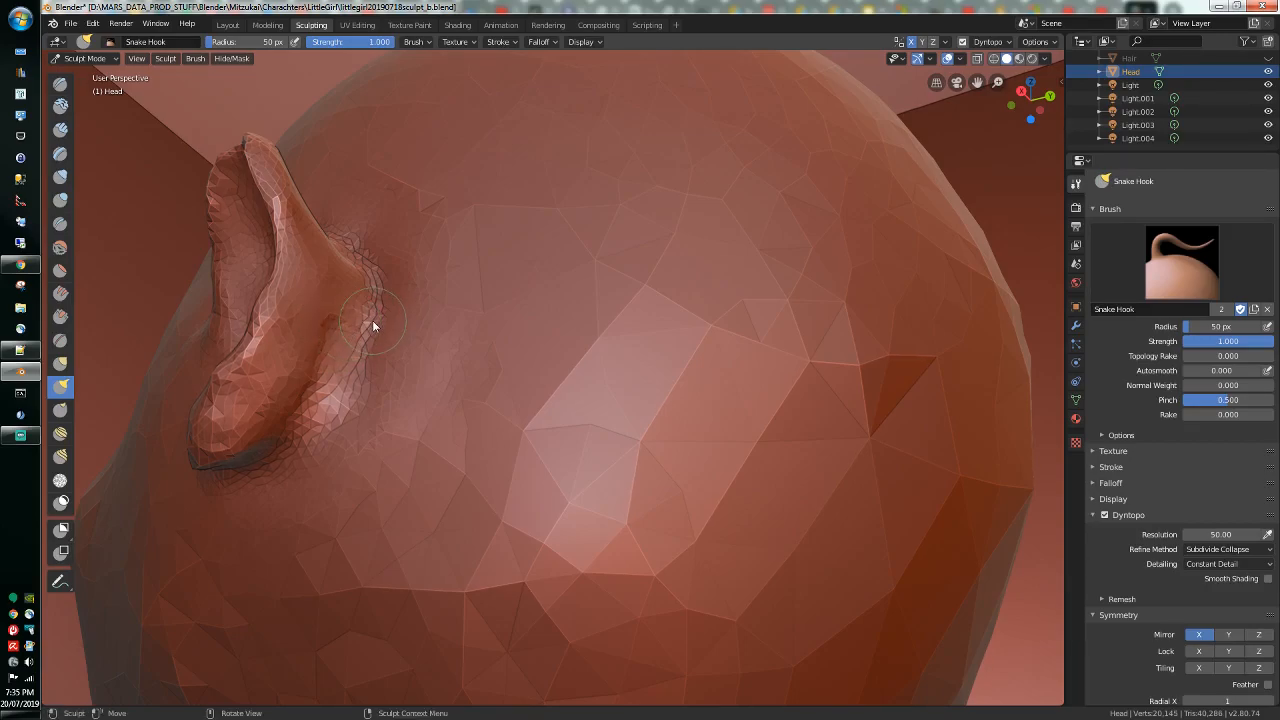
pyautogui.moveTo(372, 320); pyautogui.dragTo(361, 352, button='middle')
pyautogui.moveTo(327, 395); pyautogui.dragTo(330, 346)
pyautogui.moveTo(321, 347); pyautogui.dragTo(309, 360, button='middle')
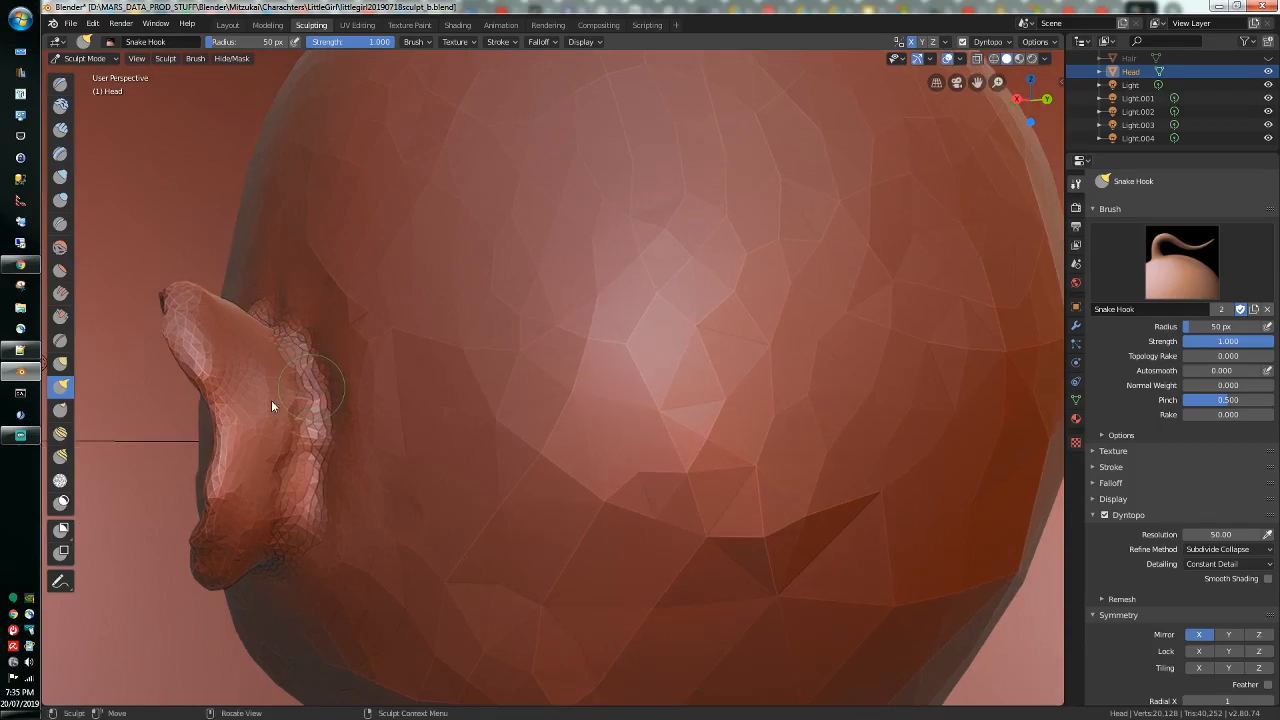
# Step: Smooth the back of the ear and its join with the head using the Smooth brush
pyautogui.click(60, 247)
pyautogui.moveTo(335, 372)
pyautogui.mouseDown()
pyautogui.moveTo(289, 334)
pyautogui.moveTo(323, 457)
pyautogui.moveTo(291, 489)
pyautogui.mouseUp()
pyautogui.moveTo(272, 538)
pyautogui.mouseDown()
pyautogui.moveTo(271, 549)
pyautogui.moveTo(329, 451)
pyautogui.moveTo(314, 420)
pyautogui.mouseUp()
pyautogui.moveTo(314, 420); pyautogui.dragTo(345, 500, button='middle')
pyautogui.moveTo(345, 500)
pyautogui.mouseDown()
pyautogui.moveTo(251, 442)
pyautogui.moveTo(280, 450)
pyautogui.mouseUp()
pyautogui.moveTo(306, 457)
pyautogui.mouseDown(button='middle')
pyautogui.moveTo(384, 467)
pyautogui.moveTo(459, 441)
pyautogui.mouseUp(button='middle')
pyautogui.moveTo(710, 478); pyautogui.dragTo(684, 535)
pyautogui.moveTo(684, 535)
pyautogui.mouseDown(button='middle')
pyautogui.moveTo(647, 514)
pyautogui.moveTo(662, 484)
pyautogui.moveTo(900, 380)
pyautogui.mouseUp(button='middle')
# Step: Unhide the Hair object so it shows together with the head
pyautogui.scroll(-8, 662, 484)
pyautogui.scroll(3, 1199, 115)
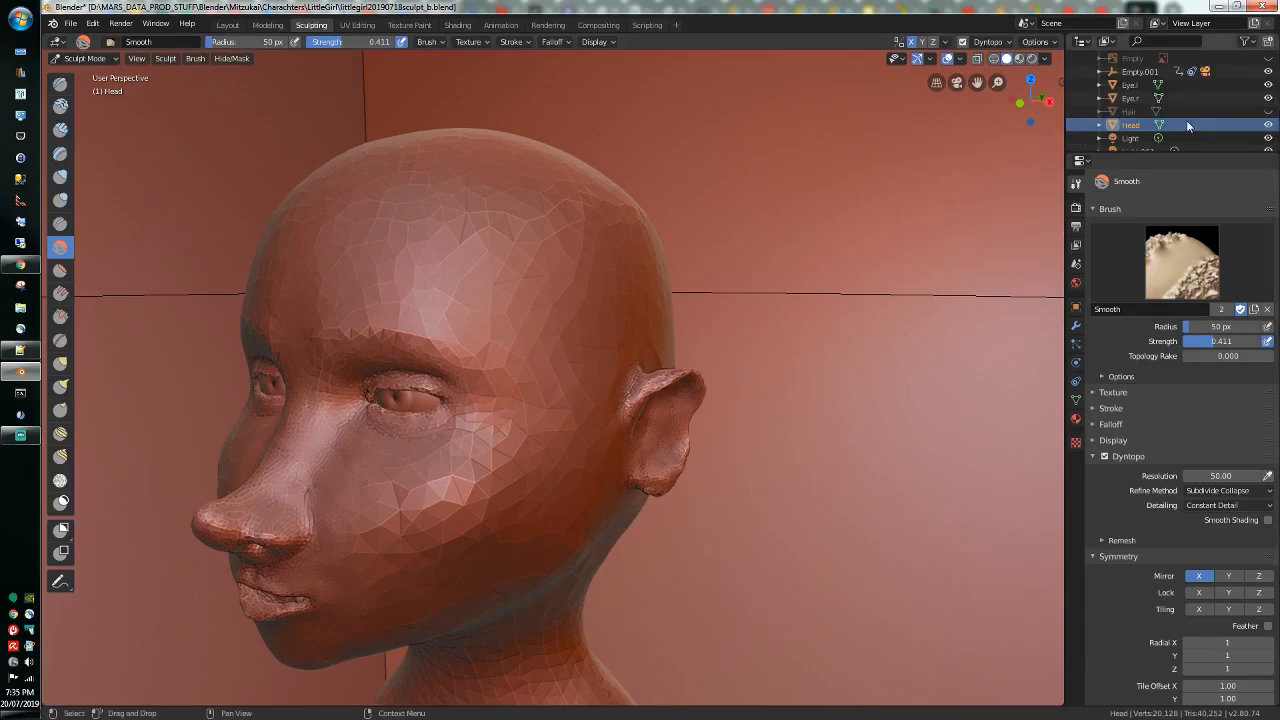
pyautogui.click(1268, 111)
pyautogui.scroll(2, 798, 229)
pyautogui.moveTo(798, 229); pyautogui.dragTo(846, 222, button='middle')
# Step: Set the Dyntopo resolution to 70 for finer detail around the eyes
pyautogui.scroll(10, 846, 222)
pyautogui.scroll(-6, 681, 288)
pyautogui.moveTo(682, 291); pyautogui.dragTo(716, 290, button='middle')
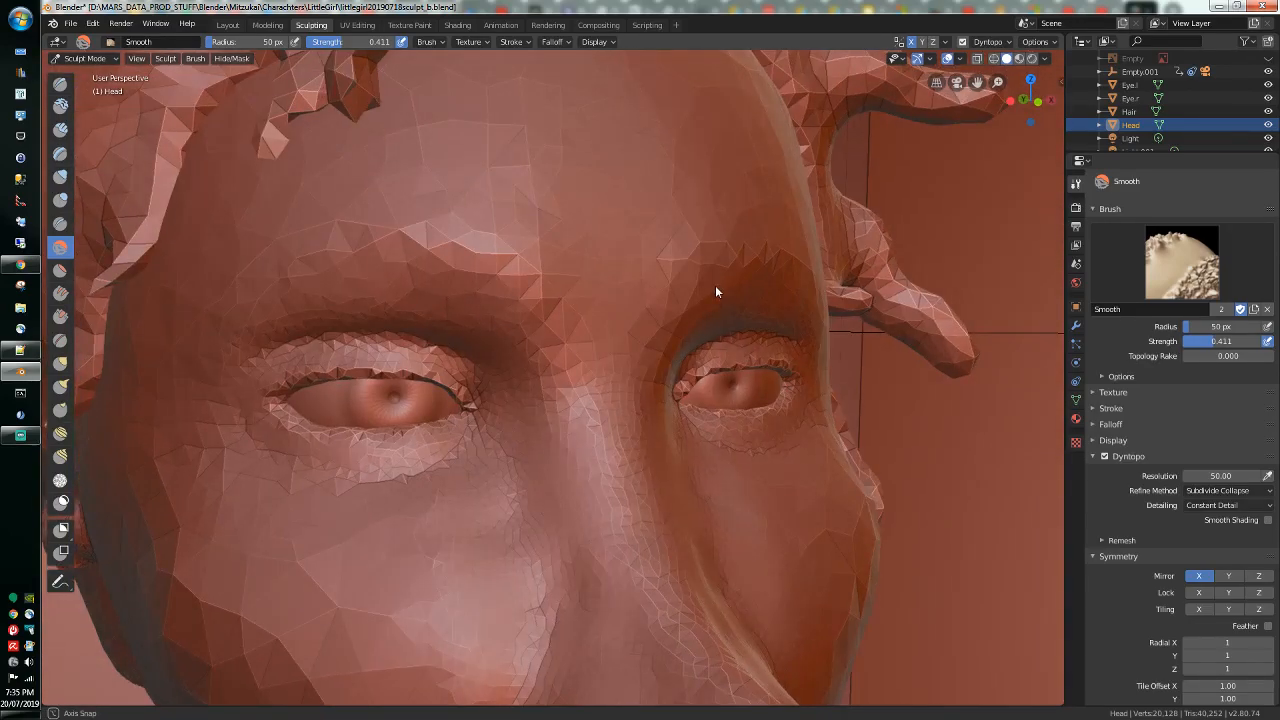
pyautogui.scroll(-5, 680, 291)
pyautogui.scroll(8, 886, 163)
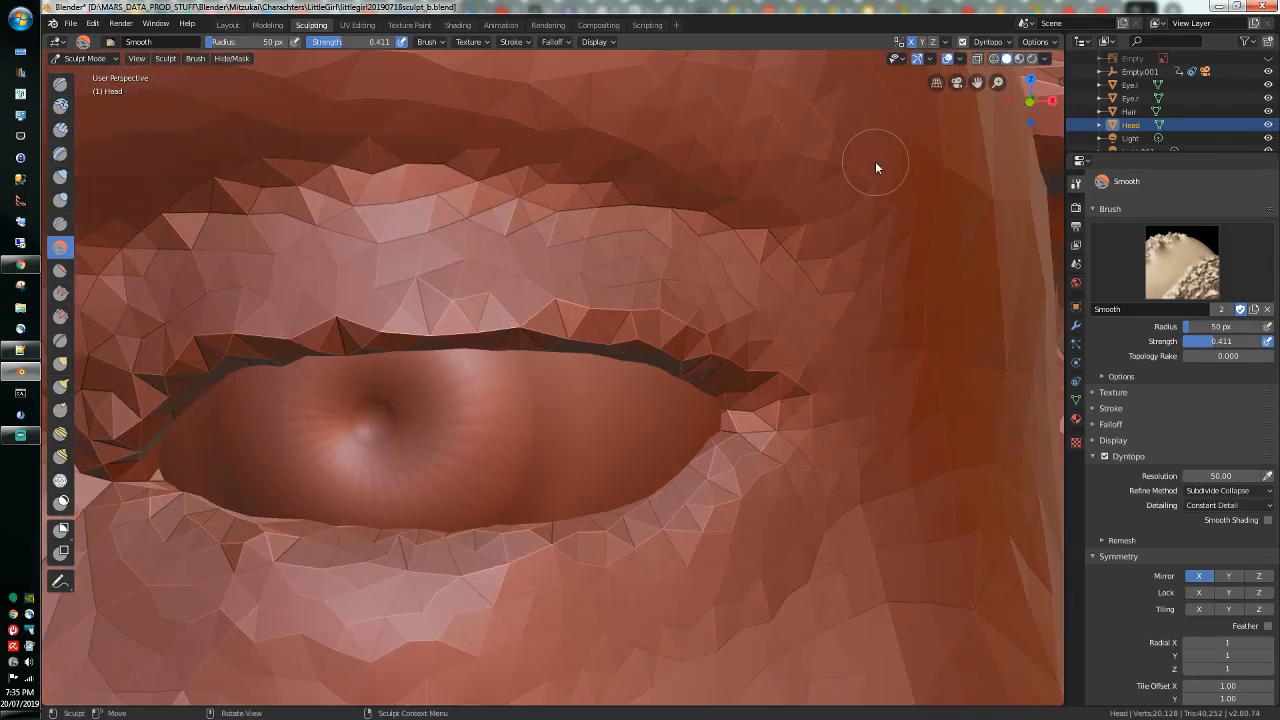
pyautogui.scroll(-2, 882, 164)
pyautogui.scroll(6, 906, 162)
pyautogui.scroll(-4, 894, 161)
pyautogui.scroll(5, 894, 161)
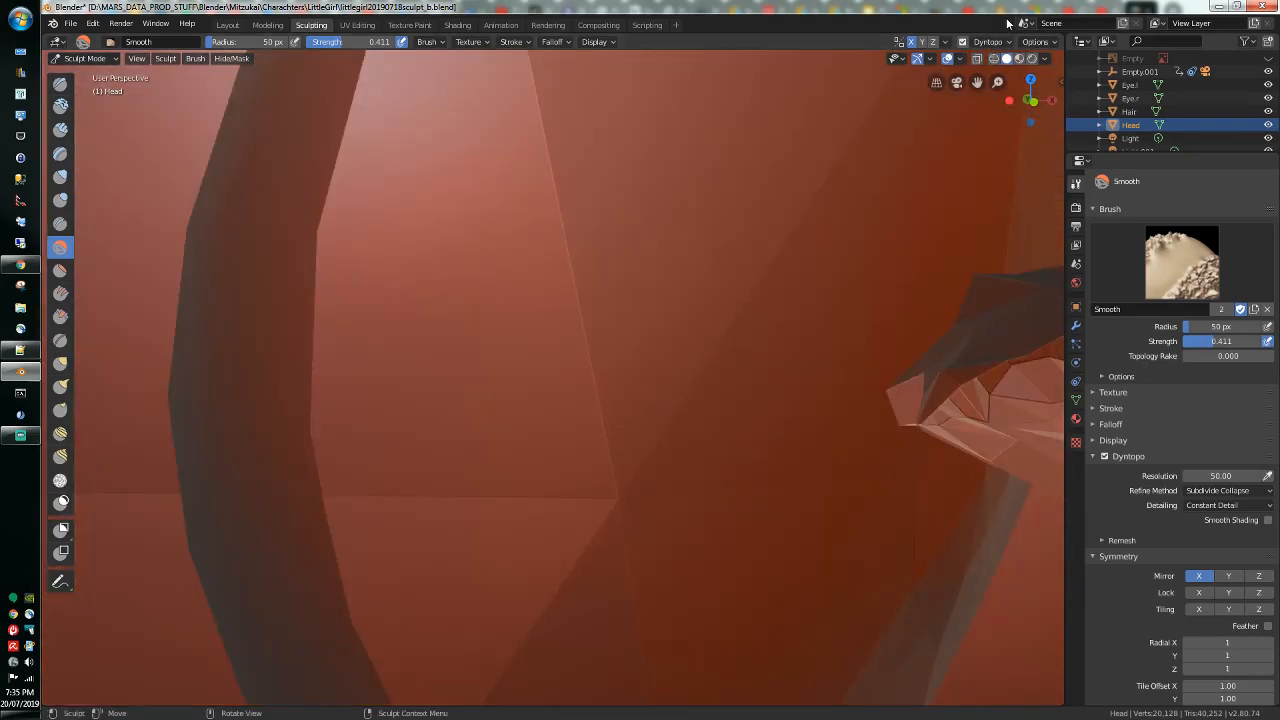
pyautogui.click(1222, 474)
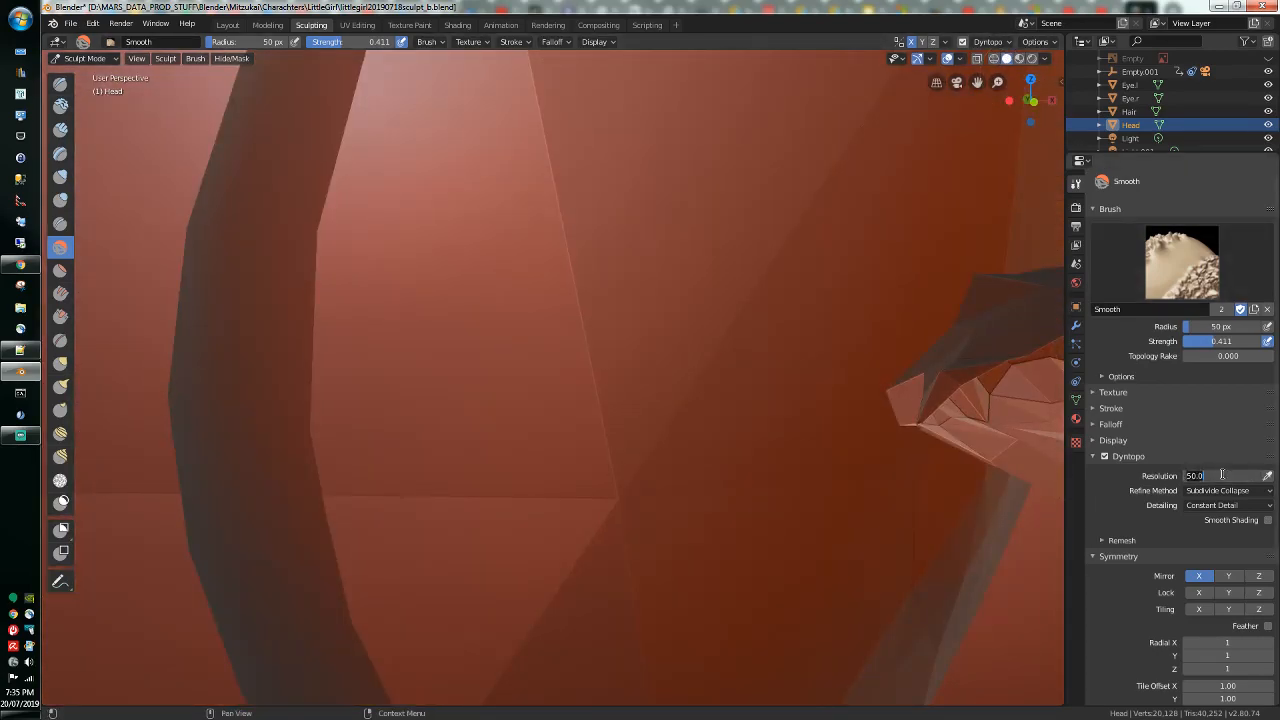
pyautogui.write('70')
pyautogui.press('Return')
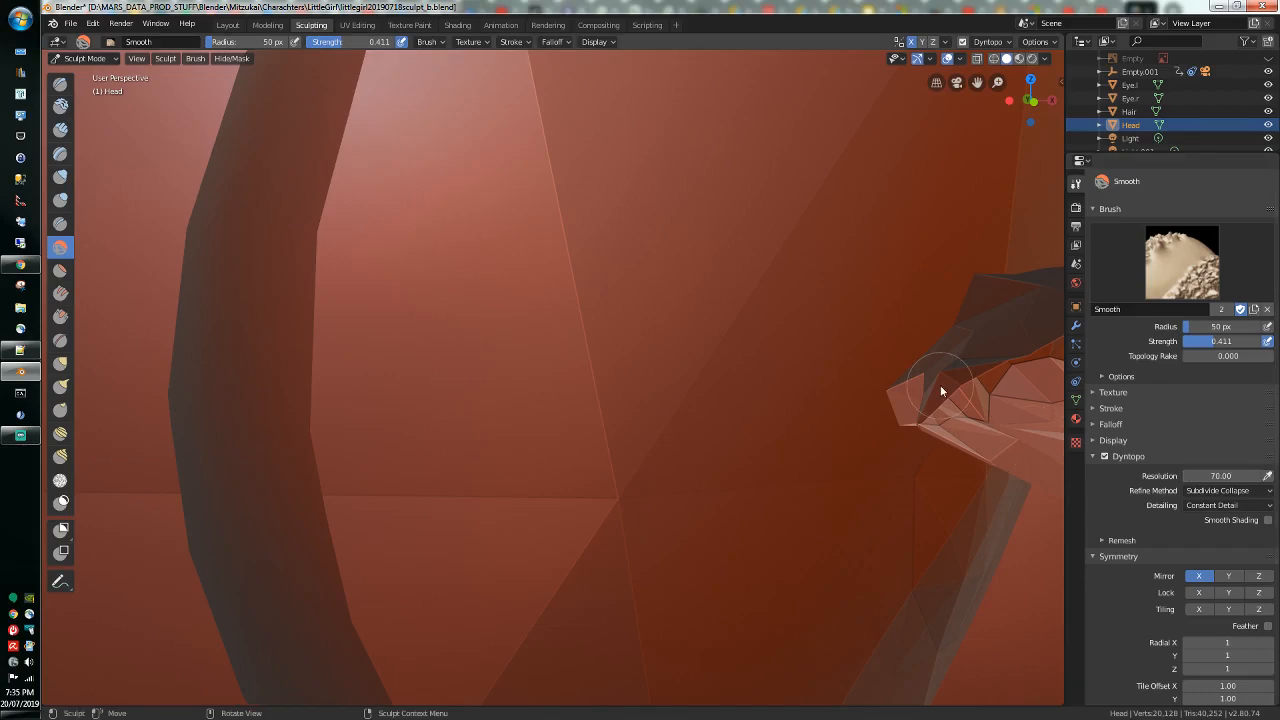
# Step: Build up the rims of the upper and lower eyelids with Draw brush strokes in Add direction
pyautogui.scroll(-5, 940, 390)
pyautogui.scroll(3, 940, 391)
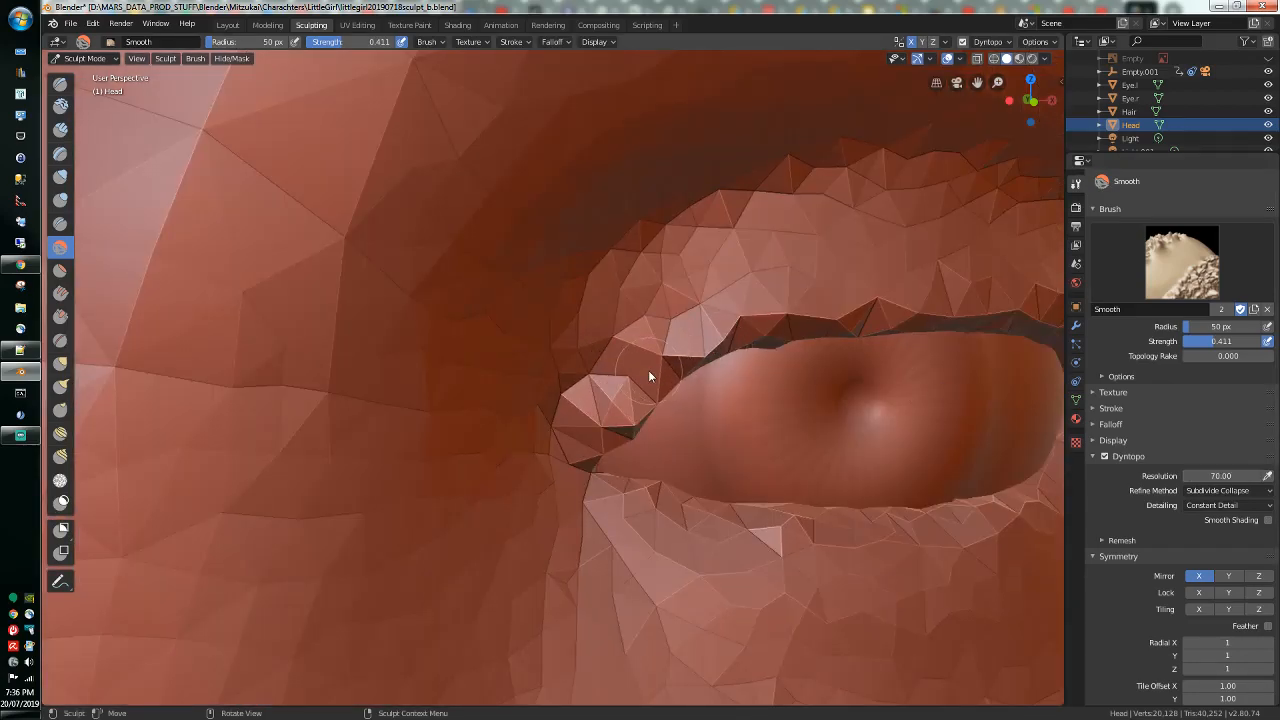
pyautogui.click(60, 83)
pyautogui.moveTo(600, 376); pyautogui.dragTo(630, 388)
pyautogui.moveTo(632, 386)
pyautogui.mouseDown()
pyautogui.moveTo(730, 333)
pyautogui.moveTo(885, 308)
pyautogui.moveTo(606, 418)
pyautogui.moveTo(585, 440)
pyautogui.moveTo(614, 491)
pyautogui.moveTo(666, 514)
pyautogui.moveTo(829, 538)
pyautogui.mouseUp()
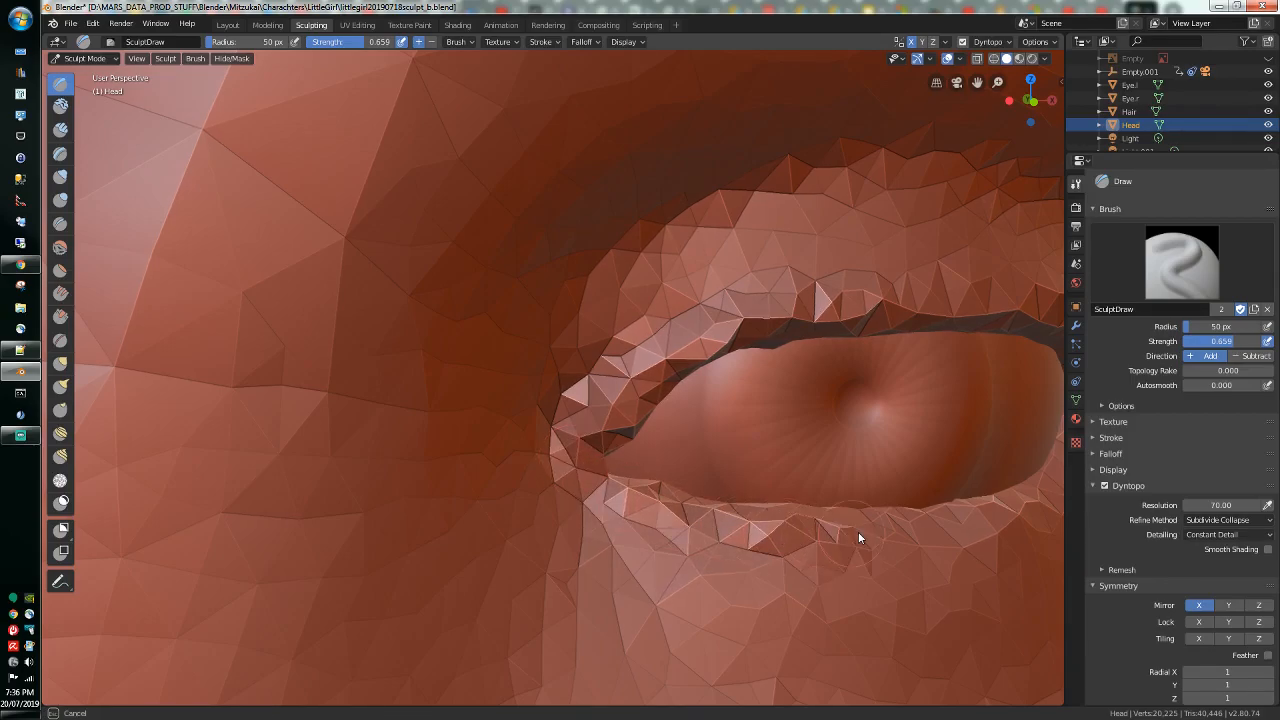
pyautogui.moveTo(968, 521); pyautogui.dragTo(974, 520)
pyautogui.moveTo(974, 520); pyautogui.dragTo(700, 592, button='middle')
pyautogui.moveTo(398, 602)
pyautogui.mouseDown()
pyautogui.moveTo(606, 574)
pyautogui.moveTo(693, 541)
pyautogui.moveTo(757, 488)
pyautogui.mouseUp()
pyautogui.moveTo(757, 488)
pyautogui.mouseDown(button='middle')
pyautogui.moveTo(752, 469)
pyautogui.moveTo(766, 491)
pyautogui.moveTo(750, 488)
pyautogui.mouseUp(button='middle')
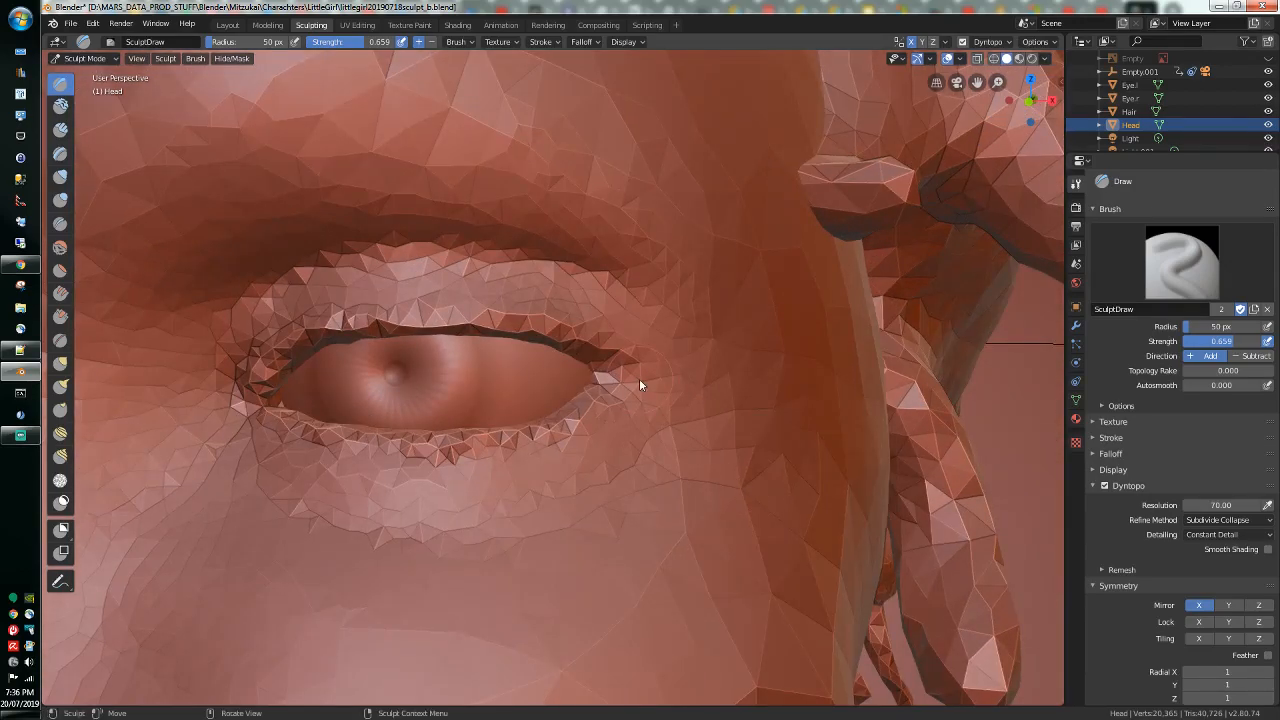
pyautogui.moveTo(607, 364); pyautogui.dragTo(582, 356)
pyautogui.moveTo(553, 354); pyautogui.dragTo(508, 362, button='middle')
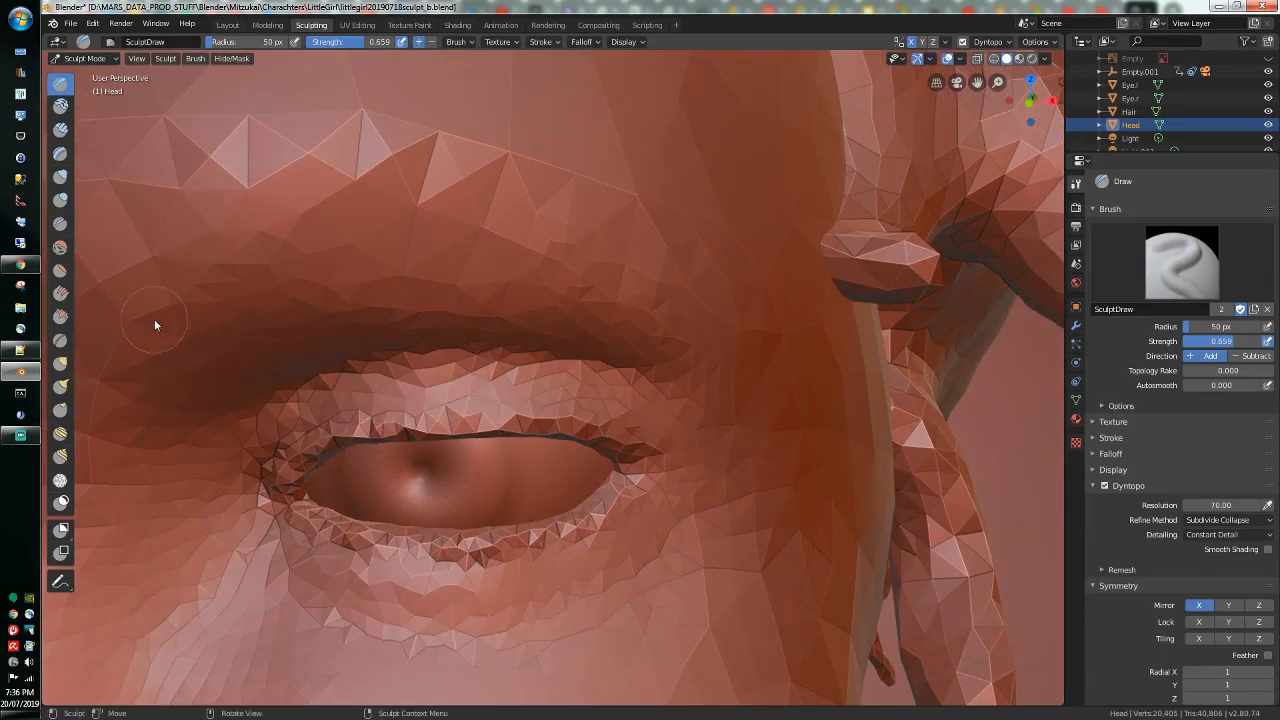
# Step: Brush over the eyelids and the skin around the eye with the Simplify brush
pyautogui.click(60, 480)
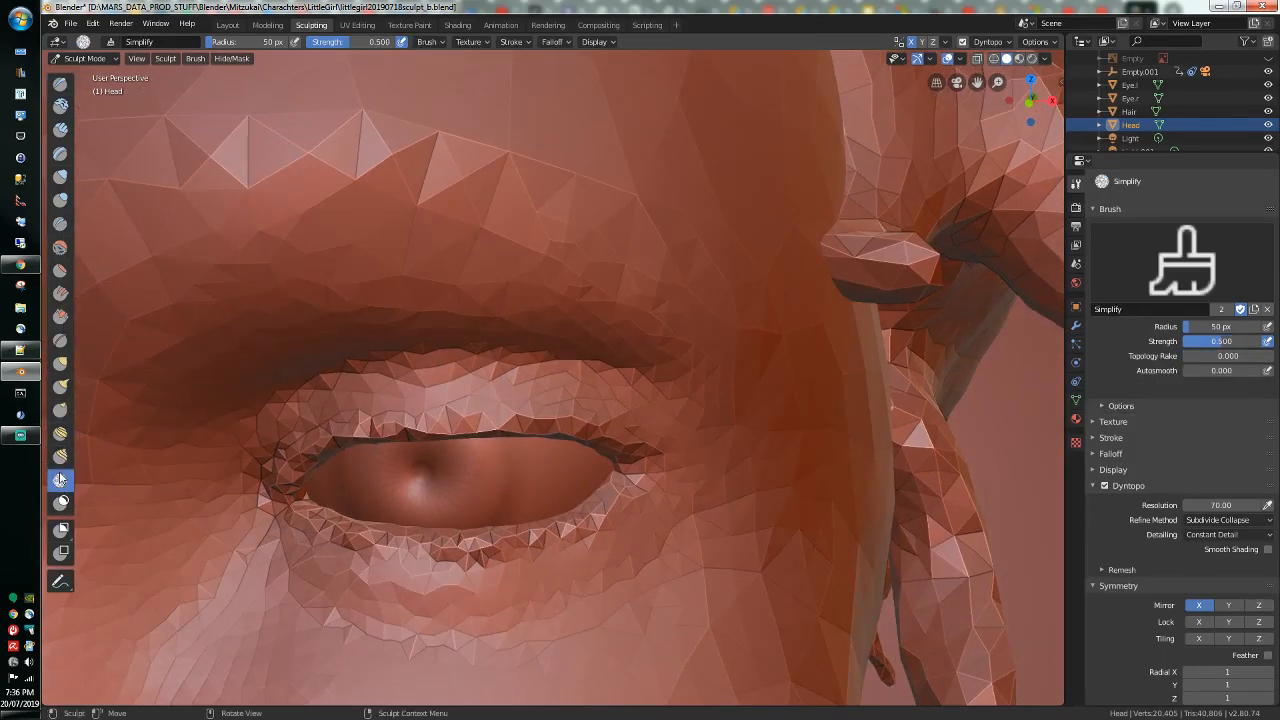
pyautogui.moveTo(349, 388)
pyautogui.mouseDown()
pyautogui.moveTo(481, 352)
pyautogui.moveTo(625, 372)
pyautogui.mouseUp()
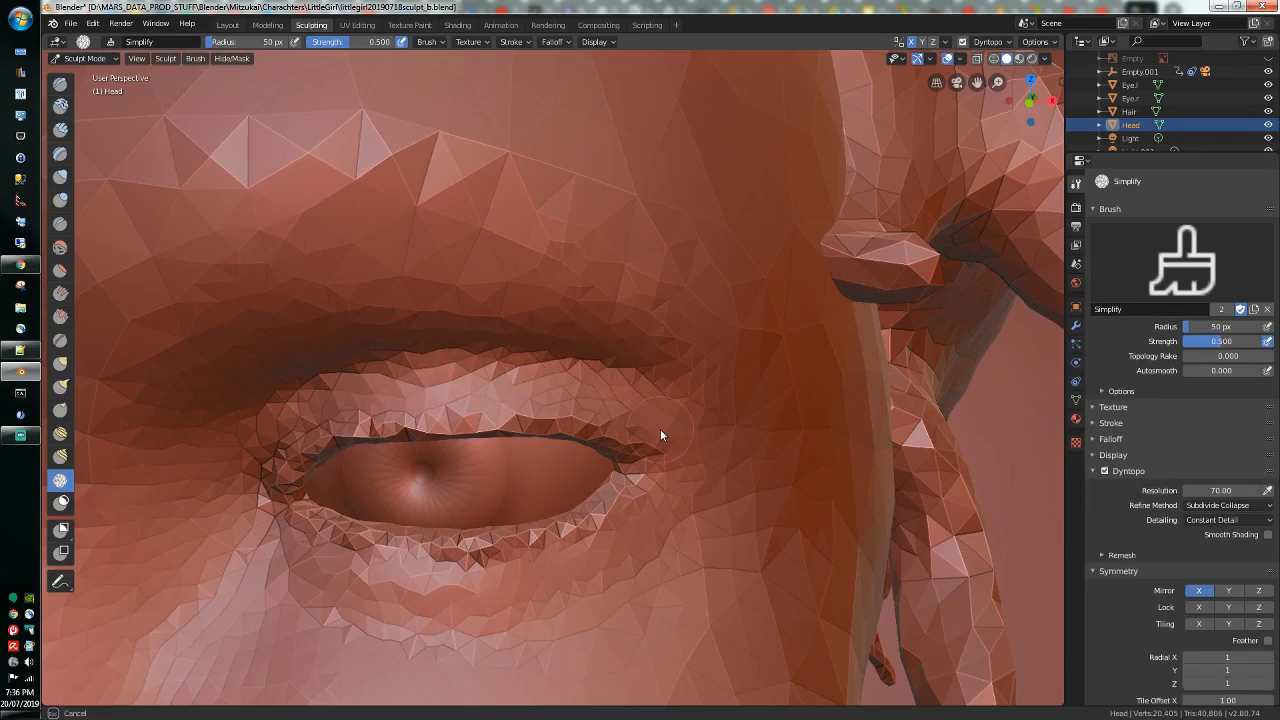
pyautogui.moveTo(557, 436)
pyautogui.mouseDown()
pyautogui.moveTo(368, 432)
pyautogui.moveTo(308, 463)
pyautogui.moveTo(342, 591)
pyautogui.mouseUp()
pyautogui.moveTo(476, 593); pyautogui.dragTo(381, 590)
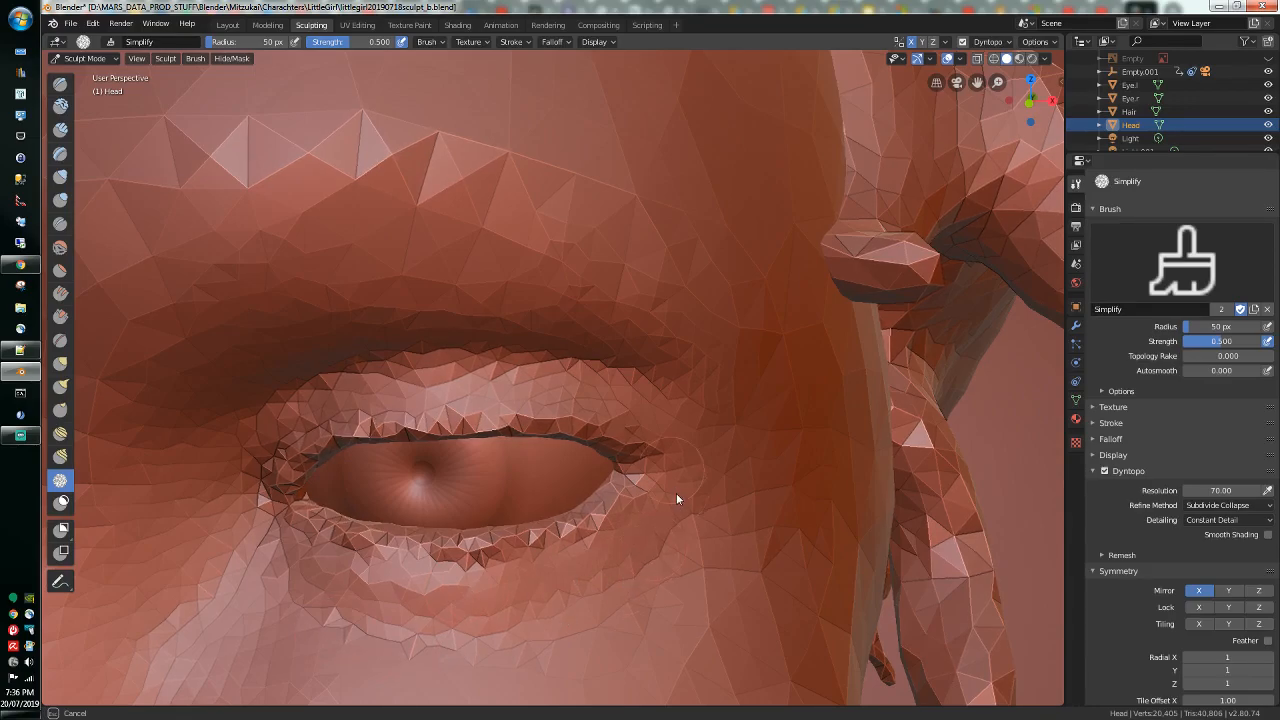
pyautogui.moveTo(624, 397)
pyautogui.mouseDown()
pyautogui.moveTo(508, 366)
pyautogui.moveTo(249, 409)
pyautogui.moveTo(235, 538)
pyautogui.mouseUp()
pyautogui.moveTo(284, 574); pyautogui.dragTo(336, 320)
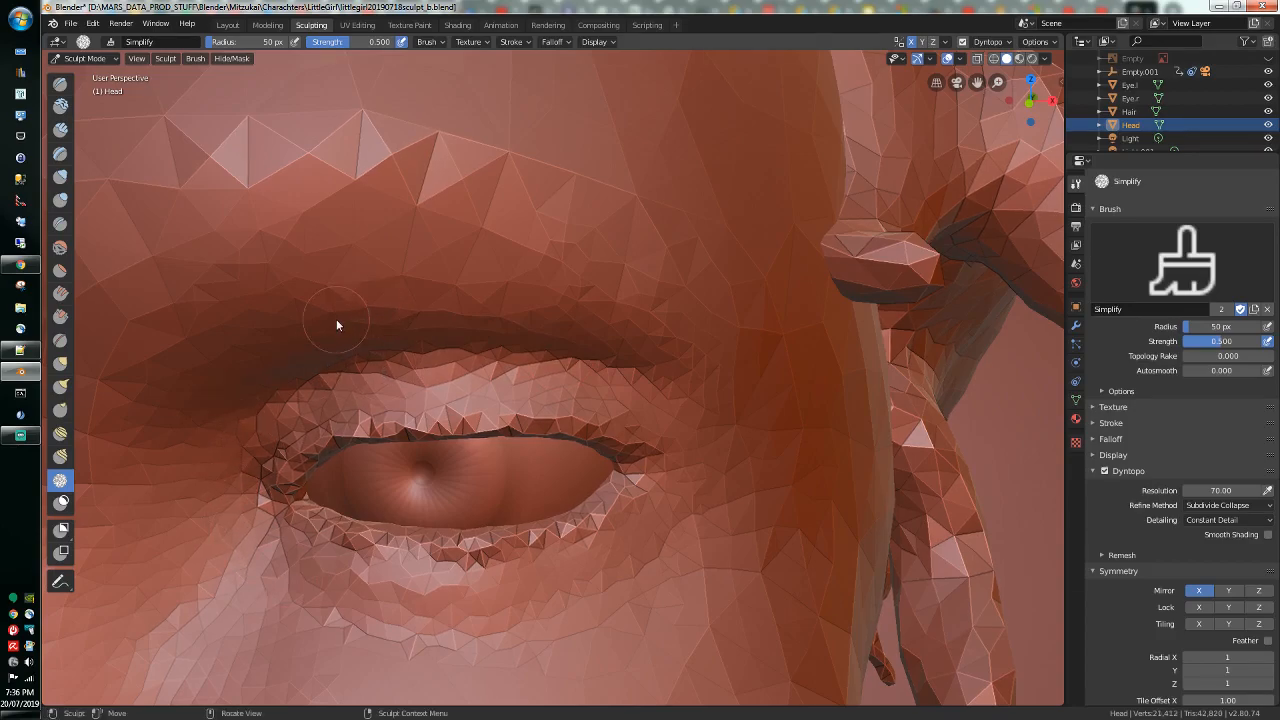
# Step: Set the Smooth brush strength to 0.189 and smooth the upper and lower eyelids
pyautogui.click(60, 247)
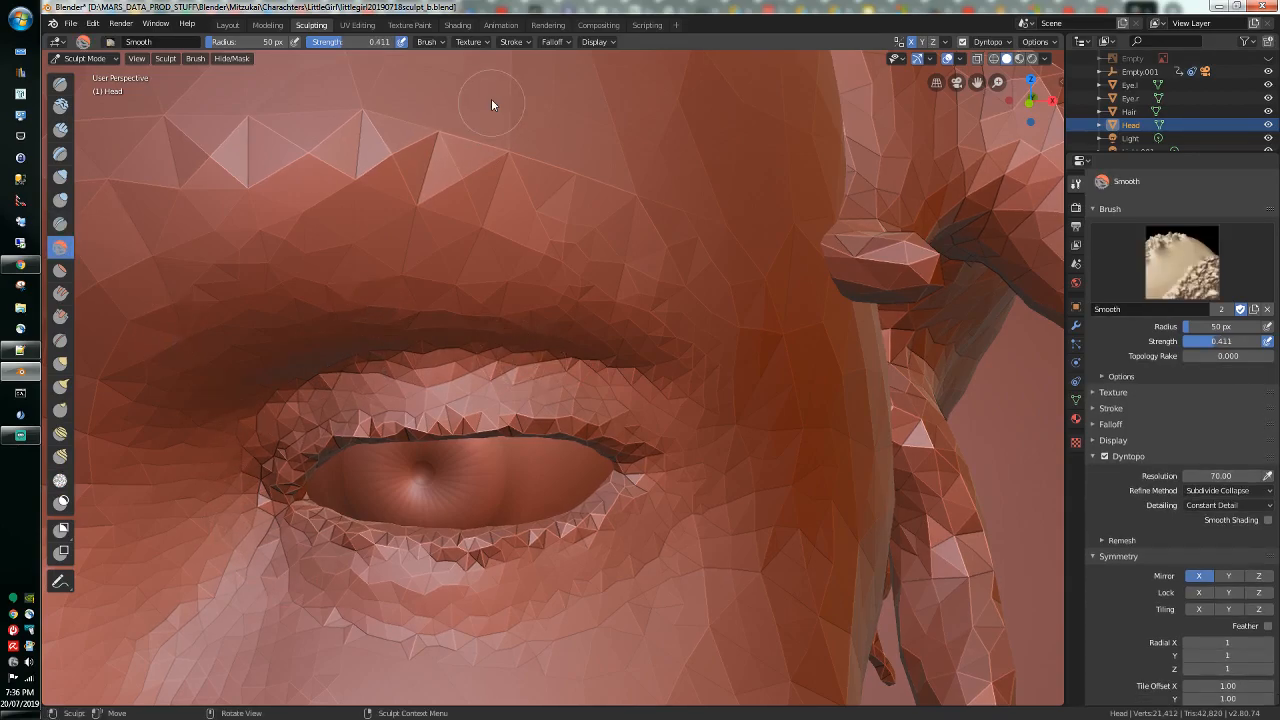
pyautogui.moveTo(341, 43); pyautogui.dragTo(321, 43)
pyautogui.moveTo(380, 378)
pyautogui.mouseDown()
pyautogui.moveTo(423, 358)
pyautogui.moveTo(561, 362)
pyautogui.mouseUp()
pyautogui.moveTo(632, 380)
pyautogui.mouseDown()
pyautogui.moveTo(640, 392)
pyautogui.moveTo(353, 357)
pyautogui.mouseUp()
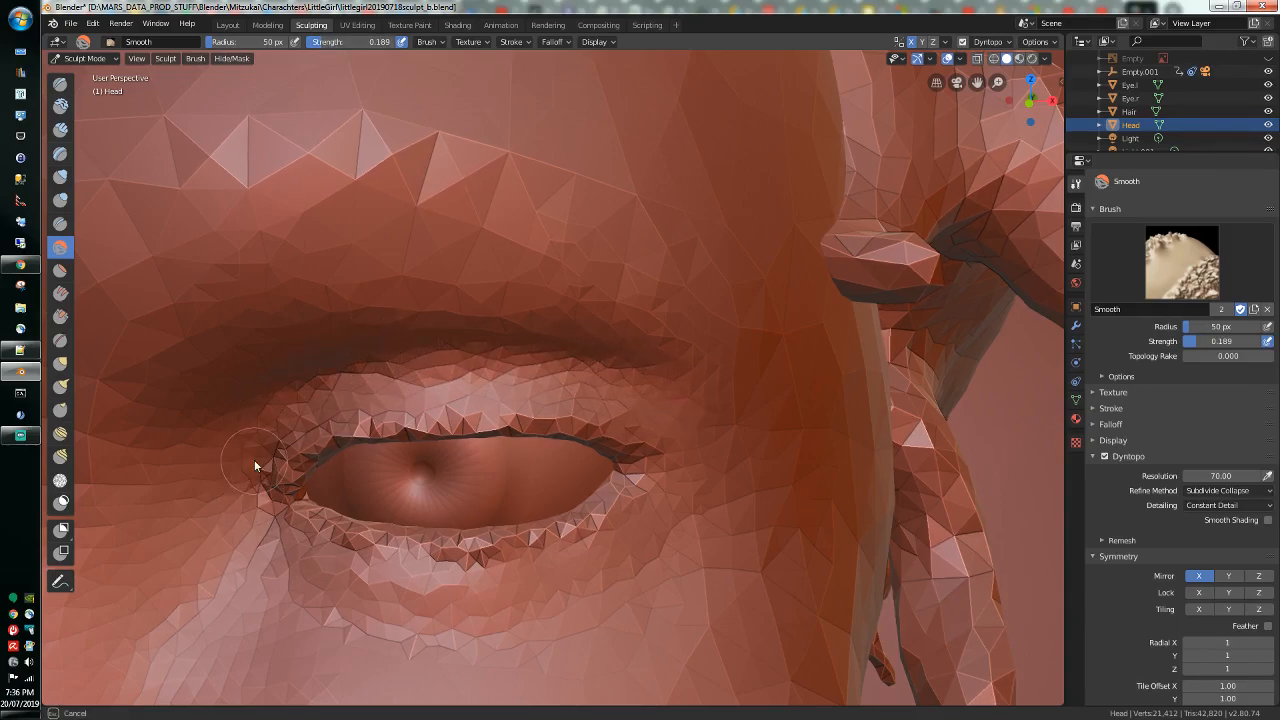
pyautogui.moveTo(356, 429); pyautogui.dragTo(475, 415)
pyautogui.moveTo(585, 424)
pyautogui.mouseDown()
pyautogui.moveTo(652, 451)
pyautogui.moveTo(660, 474)
pyautogui.moveTo(596, 531)
pyautogui.mouseUp()
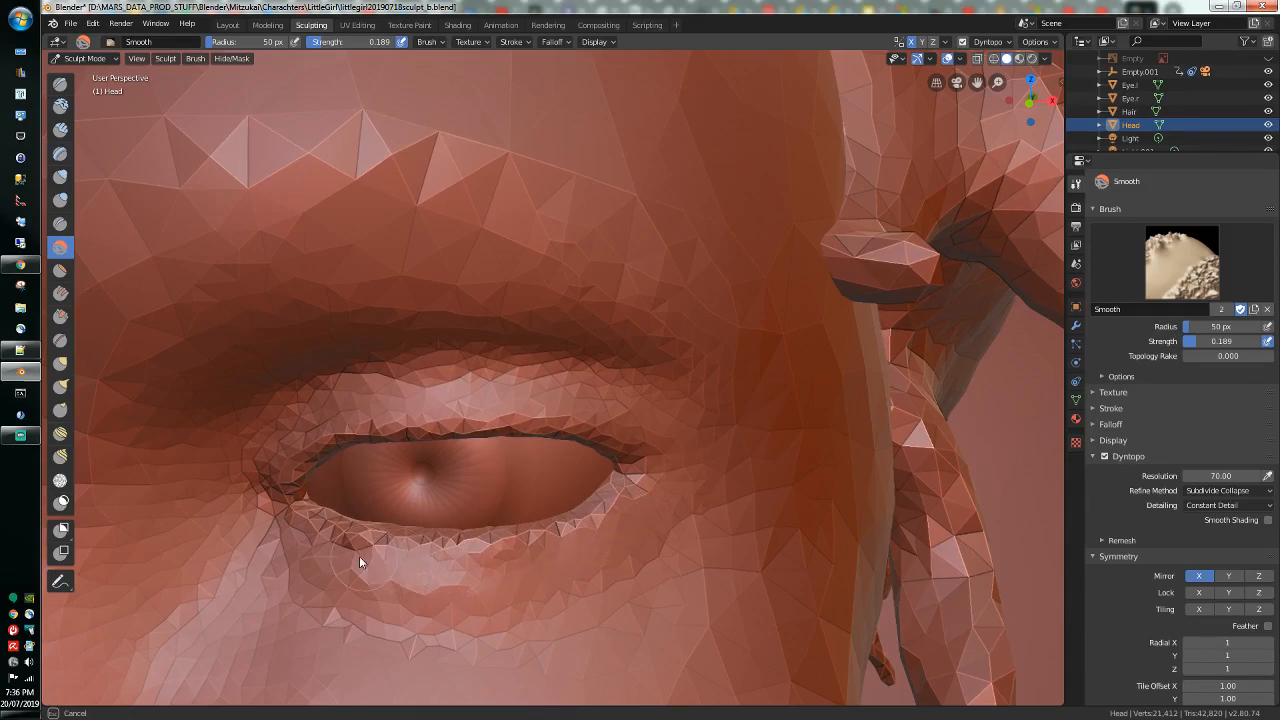
pyautogui.moveTo(313, 570)
pyautogui.mouseDown()
pyautogui.moveTo(498, 589)
pyautogui.moveTo(471, 603)
pyautogui.moveTo(351, 603)
pyautogui.moveTo(520, 590)
pyautogui.moveTo(567, 558)
pyautogui.mouseUp()
pyautogui.moveTo(567, 558)
pyautogui.mouseDown(button='middle')
pyautogui.moveTo(492, 568)
pyautogui.moveTo(539, 566)
pyautogui.mouseUp(button='middle')
# Step: Smooth the upper eyelid further with repeated strokes from corner to corner
pyautogui.moveTo(579, 441)
pyautogui.mouseDown()
pyautogui.moveTo(599, 359)
pyautogui.moveTo(430, 365)
pyautogui.moveTo(481, 341)
pyautogui.moveTo(347, 374)
pyautogui.mouseUp()
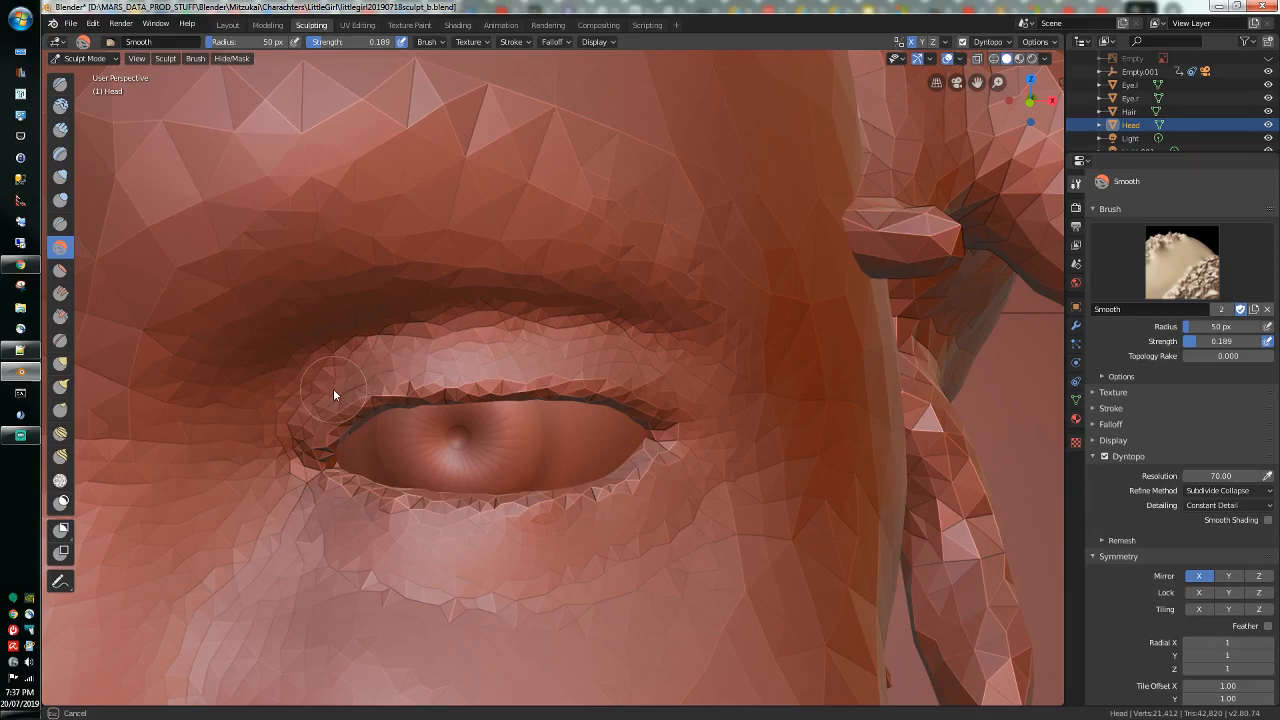
pyautogui.moveTo(438, 370); pyautogui.dragTo(593, 366)
pyautogui.moveTo(689, 401); pyautogui.dragTo(475, 343)
pyautogui.moveTo(332, 374)
pyautogui.mouseDown()
pyautogui.moveTo(460, 351)
pyautogui.moveTo(606, 371)
pyautogui.moveTo(571, 346)
pyautogui.moveTo(423, 363)
pyautogui.moveTo(408, 349)
pyautogui.moveTo(579, 356)
pyautogui.moveTo(620, 371)
pyautogui.mouseUp()
pyautogui.moveTo(471, 337)
pyautogui.mouseDown(button='middle')
pyautogui.moveTo(481, 326)
pyautogui.moveTo(534, 368)
pyautogui.mouseUp(button='middle')
# Step: Carve a fold along the top of the upper eyelid and down past both eye corners with the Crease brush
pyautogui.scroll(3, 531, 369)
pyautogui.click(60, 224)
pyautogui.keyDown('shift'); pyautogui.moveTo(292, 183); pyautogui.dragTo(292, 236, button='middle'); pyautogui.keyUp('shift')
pyautogui.moveTo(222, 350)
pyautogui.mouseDown()
pyautogui.moveTo(409, 286)
pyautogui.moveTo(671, 283)
pyautogui.moveTo(785, 320)
pyautogui.moveTo(862, 395)
pyautogui.mouseUp()
pyautogui.moveTo(879, 458); pyautogui.dragTo(884, 468)
pyautogui.moveTo(236, 333)
pyautogui.mouseDown()
pyautogui.moveTo(191, 366)
pyautogui.moveTo(134, 443)
pyautogui.moveTo(135, 532)
pyautogui.mouseUp()
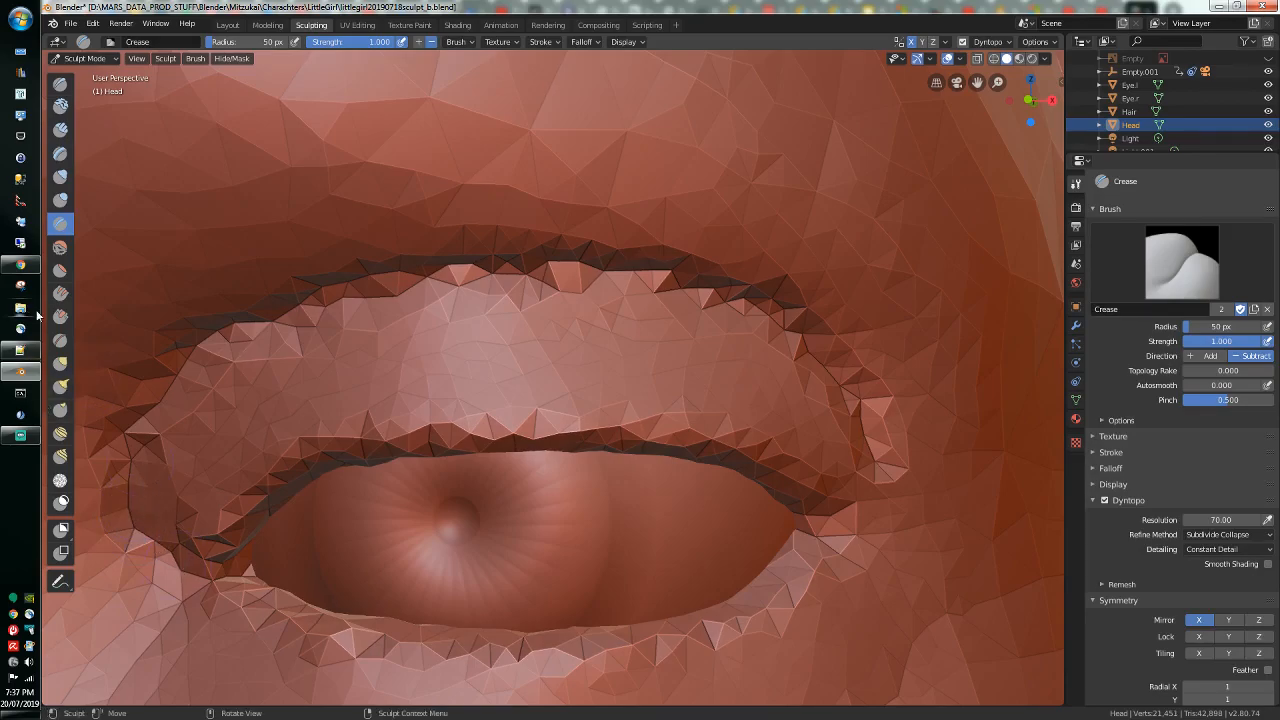
# Step: Smooth the carved fold above the upper eyelid and undo the last stroke
pyautogui.click(60, 247)
pyautogui.moveTo(106, 430)
pyautogui.mouseDown()
pyautogui.moveTo(106, 458)
pyautogui.moveTo(138, 433)
pyautogui.moveTo(198, 336)
pyautogui.moveTo(212, 380)
pyautogui.moveTo(205, 340)
pyautogui.moveTo(335, 318)
pyautogui.moveTo(552, 313)
pyautogui.mouseUp()
pyautogui.moveTo(731, 318)
pyautogui.mouseDown()
pyautogui.moveTo(829, 374)
pyautogui.moveTo(880, 449)
pyautogui.moveTo(887, 370)
pyautogui.mouseUp()
pyautogui.moveTo(788, 290)
pyautogui.mouseDown()
pyautogui.moveTo(554, 257)
pyautogui.moveTo(417, 266)
pyautogui.moveTo(161, 362)
pyautogui.moveTo(118, 457)
pyautogui.moveTo(89, 481)
pyautogui.moveTo(194, 309)
pyautogui.moveTo(334, 260)
pyautogui.moveTo(337, 274)
pyautogui.moveTo(238, 322)
pyautogui.moveTo(371, 280)
pyautogui.moveTo(693, 268)
pyautogui.moveTo(822, 311)
pyautogui.moveTo(871, 391)
pyautogui.moveTo(846, 420)
pyautogui.mouseUp()
pyautogui.moveTo(846, 420)
pyautogui.mouseDown(button='middle')
pyautogui.moveTo(829, 449)
pyautogui.moveTo(804, 440)
pyautogui.moveTo(847, 438)
pyautogui.moveTo(835, 388)
pyautogui.moveTo(786, 385)
pyautogui.mouseUp(button='middle')
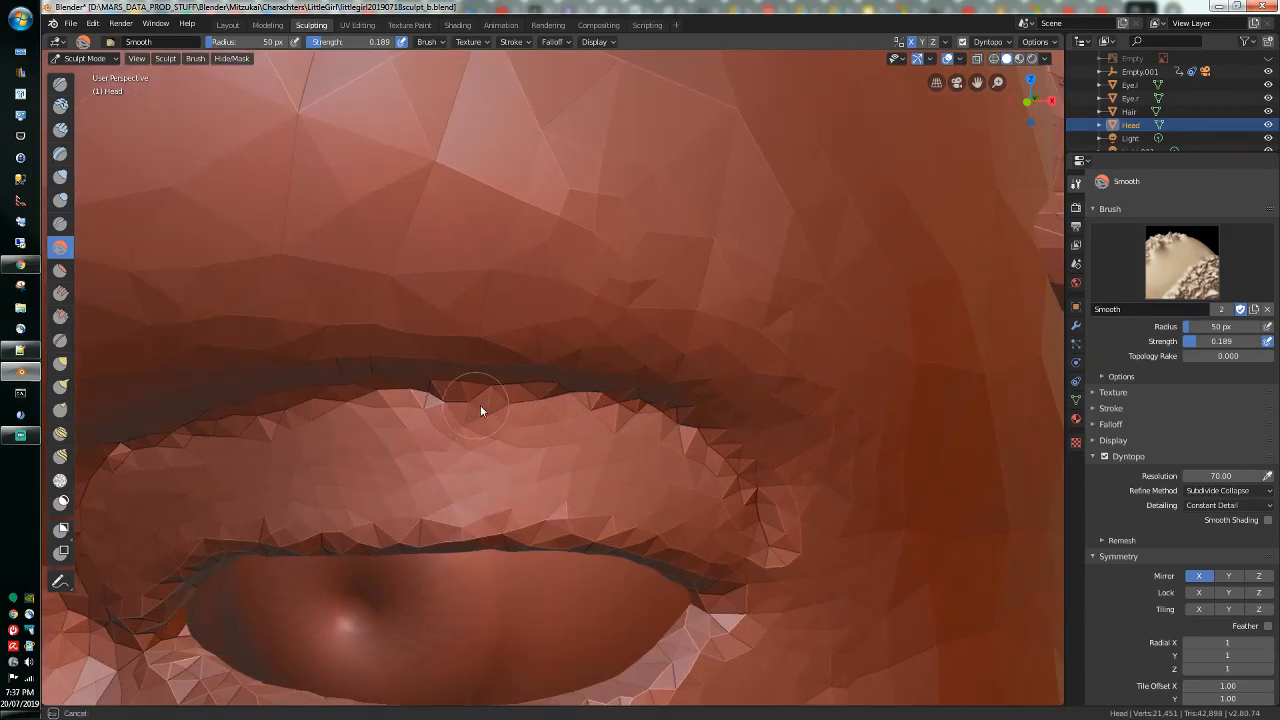
pyautogui.hotkey('ctrl', 'z')
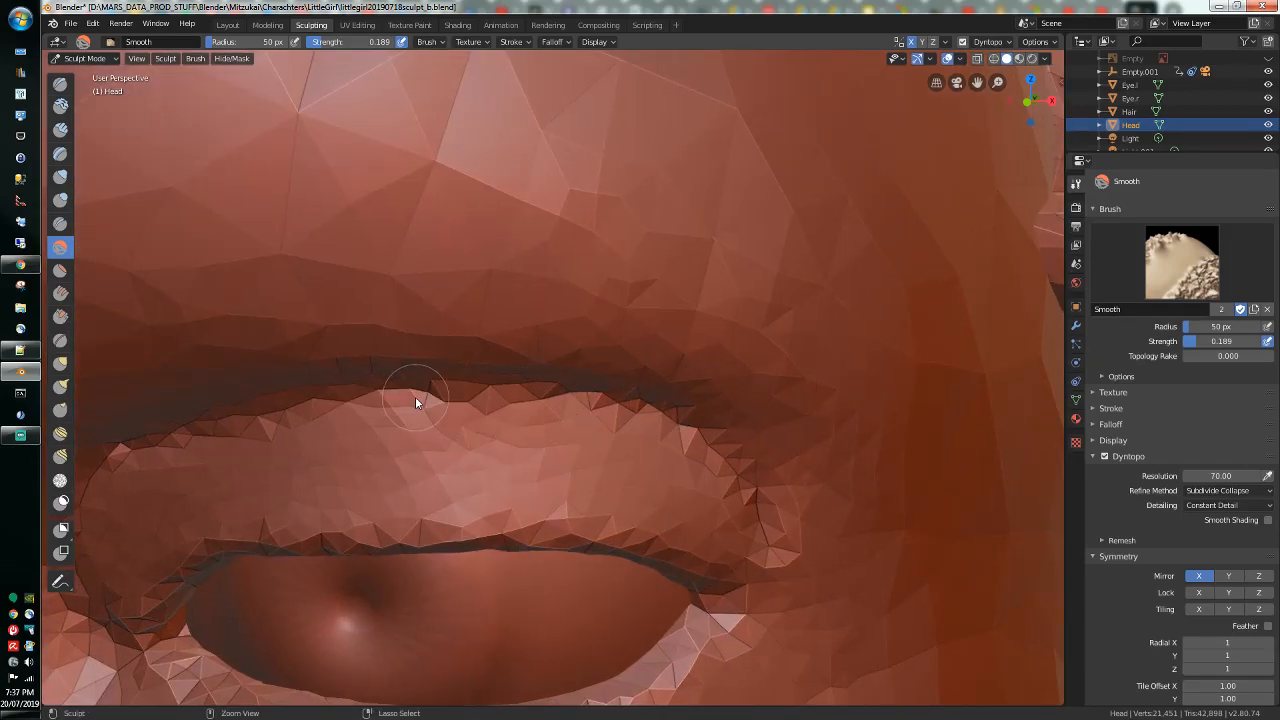
# Step: Deepen the upper eyelid fold and carve another crease above it with the Crease brush
pyautogui.click(60, 224)
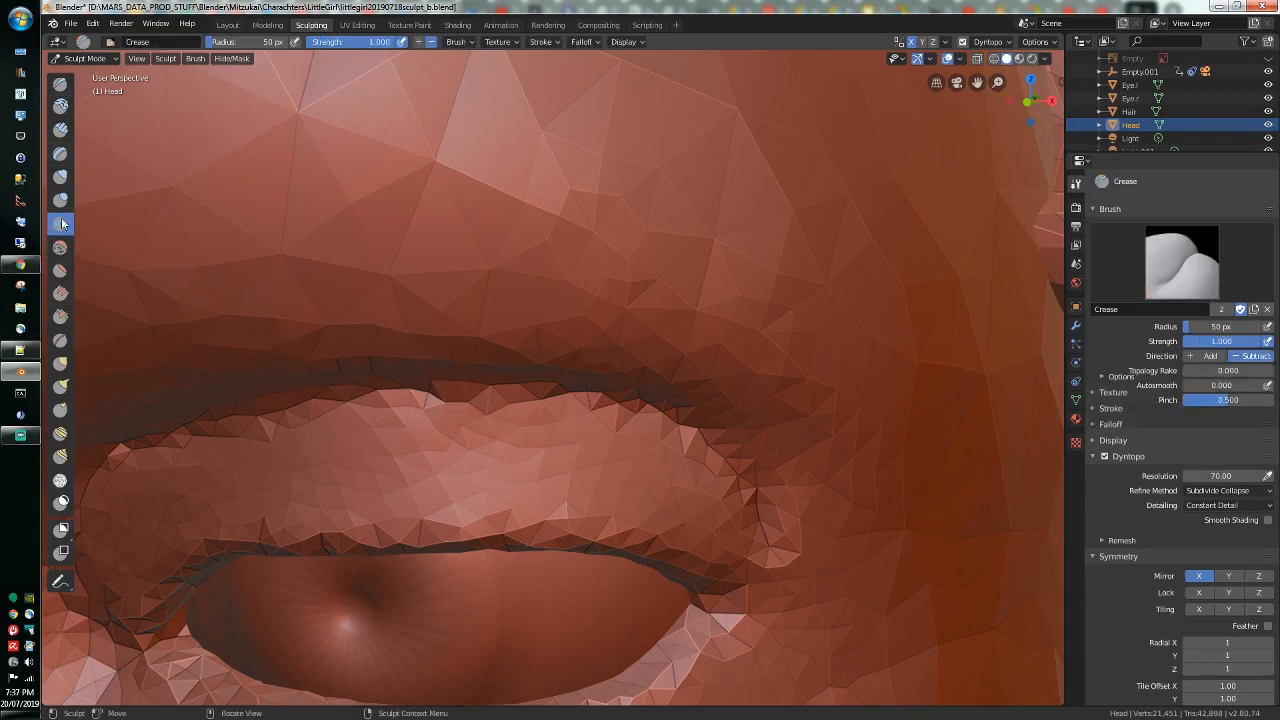
pyautogui.moveTo(237, 431)
pyautogui.mouseDown()
pyautogui.moveTo(386, 386)
pyautogui.moveTo(471, 380)
pyautogui.moveTo(677, 411)
pyautogui.moveTo(743, 457)
pyautogui.moveTo(774, 512)
pyautogui.mouseUp()
pyautogui.moveTo(200, 430)
pyautogui.mouseDown()
pyautogui.moveTo(137, 429)
pyautogui.moveTo(94, 491)
pyautogui.moveTo(196, 420)
pyautogui.moveTo(286, 382)
pyautogui.moveTo(573, 366)
pyautogui.moveTo(612, 335)
pyautogui.mouseUp()
# Step: Smooth the creases above the upper eyelid from corner to corner with the Smooth brush at strength 0.493
pyautogui.click(61, 246)
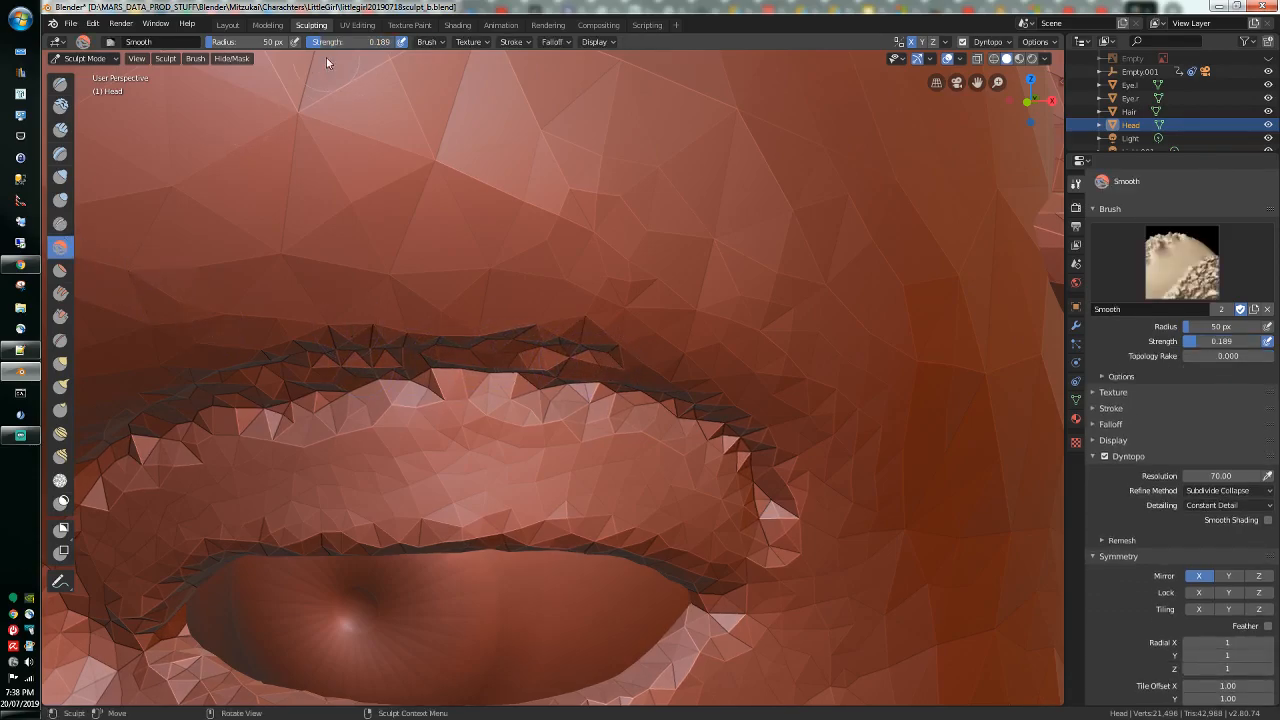
pyautogui.moveTo(405, 210); pyautogui.dragTo(443, 328, button='middle')
pyautogui.scroll(-10, 443, 328)
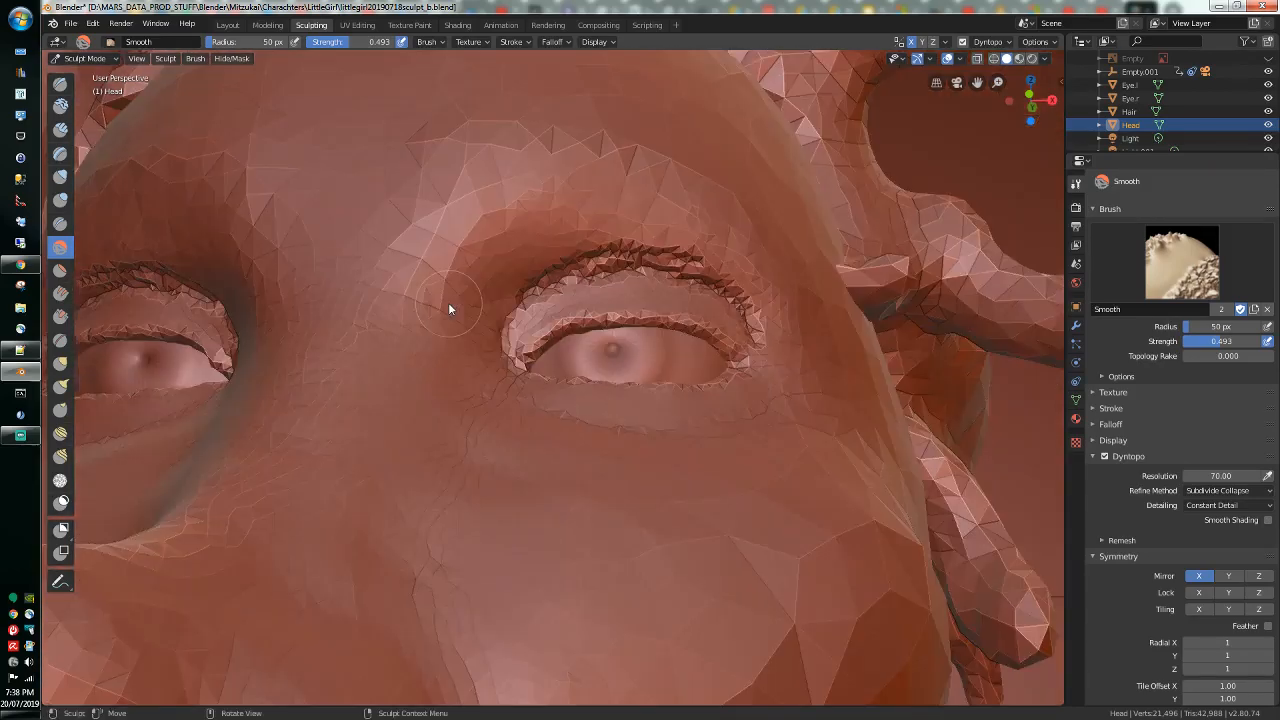
pyautogui.moveTo(535, 268)
pyautogui.mouseDown()
pyautogui.moveTo(592, 242)
pyautogui.moveTo(650, 240)
pyautogui.moveTo(717, 255)
pyautogui.moveTo(762, 284)
pyautogui.moveTo(646, 242)
pyautogui.mouseUp()
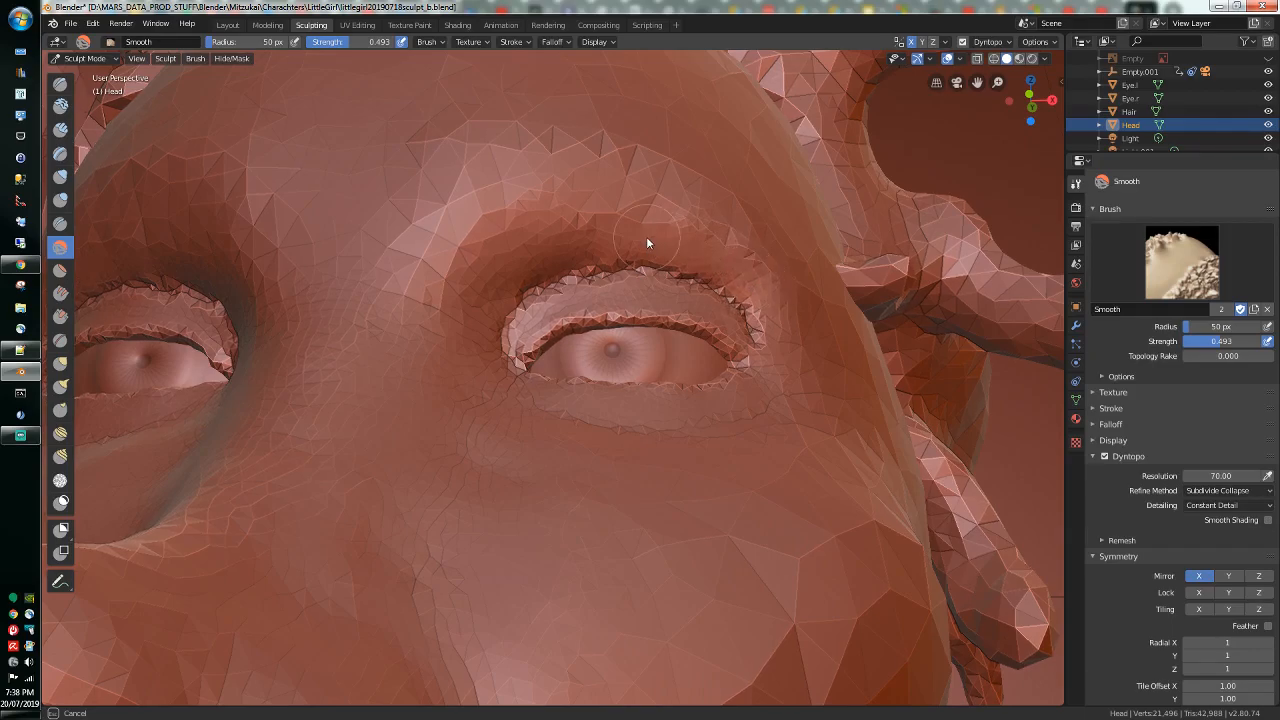
pyautogui.moveTo(506, 272)
pyautogui.mouseDown()
pyautogui.moveTo(683, 264)
pyautogui.moveTo(715, 280)
pyautogui.moveTo(768, 344)
pyautogui.moveTo(785, 340)
pyautogui.mouseUp()
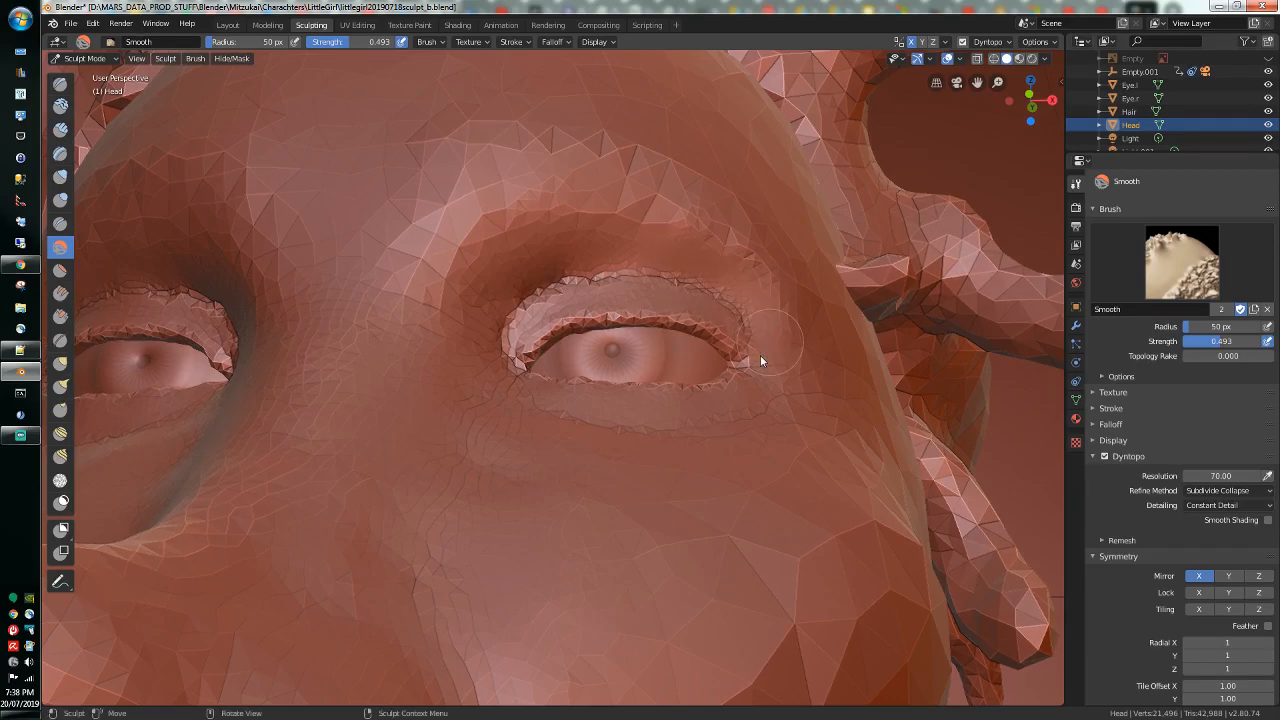
pyautogui.moveTo(674, 286)
pyautogui.mouseDown()
pyautogui.moveTo(629, 268)
pyautogui.moveTo(560, 271)
pyautogui.moveTo(516, 287)
pyautogui.moveTo(493, 344)
pyautogui.moveTo(505, 325)
pyautogui.mouseUp()
pyautogui.moveTo(600, 258)
pyautogui.mouseDown()
pyautogui.moveTo(660, 253)
pyautogui.moveTo(746, 317)
pyautogui.mouseUp()
pyautogui.moveTo(617, 264); pyautogui.dragTo(508, 296)
# Step: Smooth the upper eyelid surface and its fold near the inner eye corner
pyautogui.scroll(5, 515, 305)
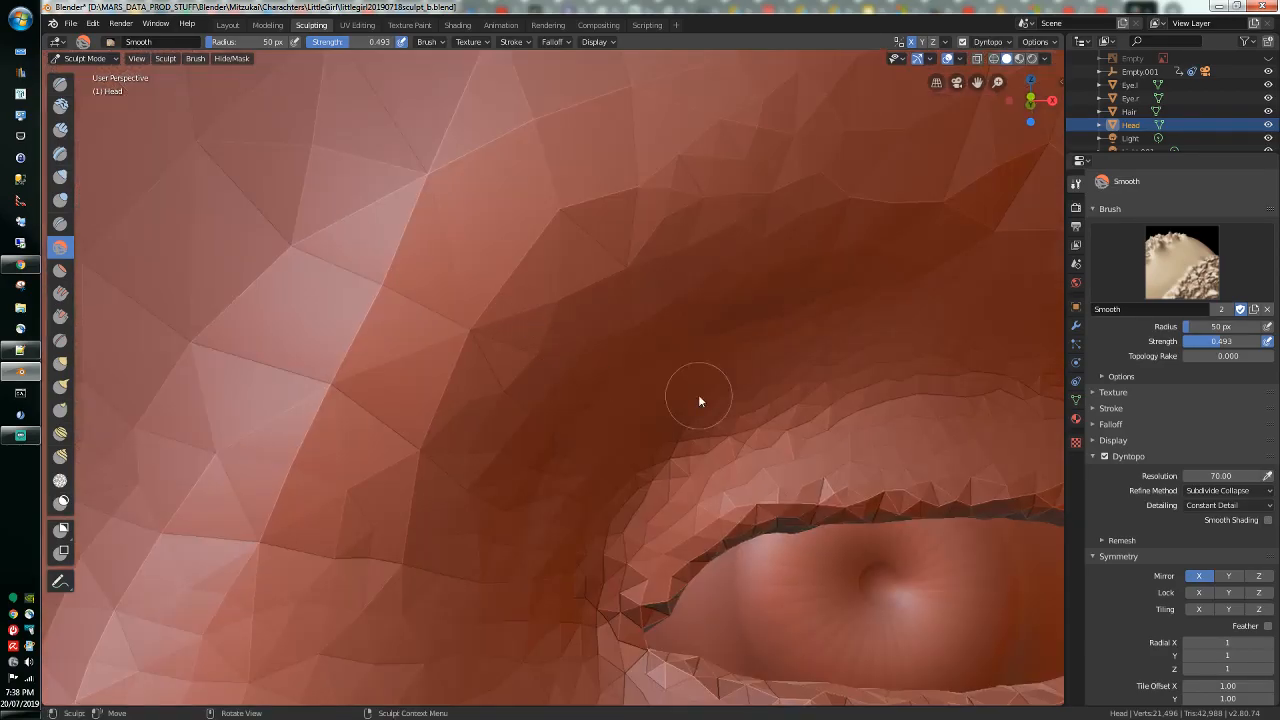
pyautogui.moveTo(821, 447); pyautogui.dragTo(679, 486)
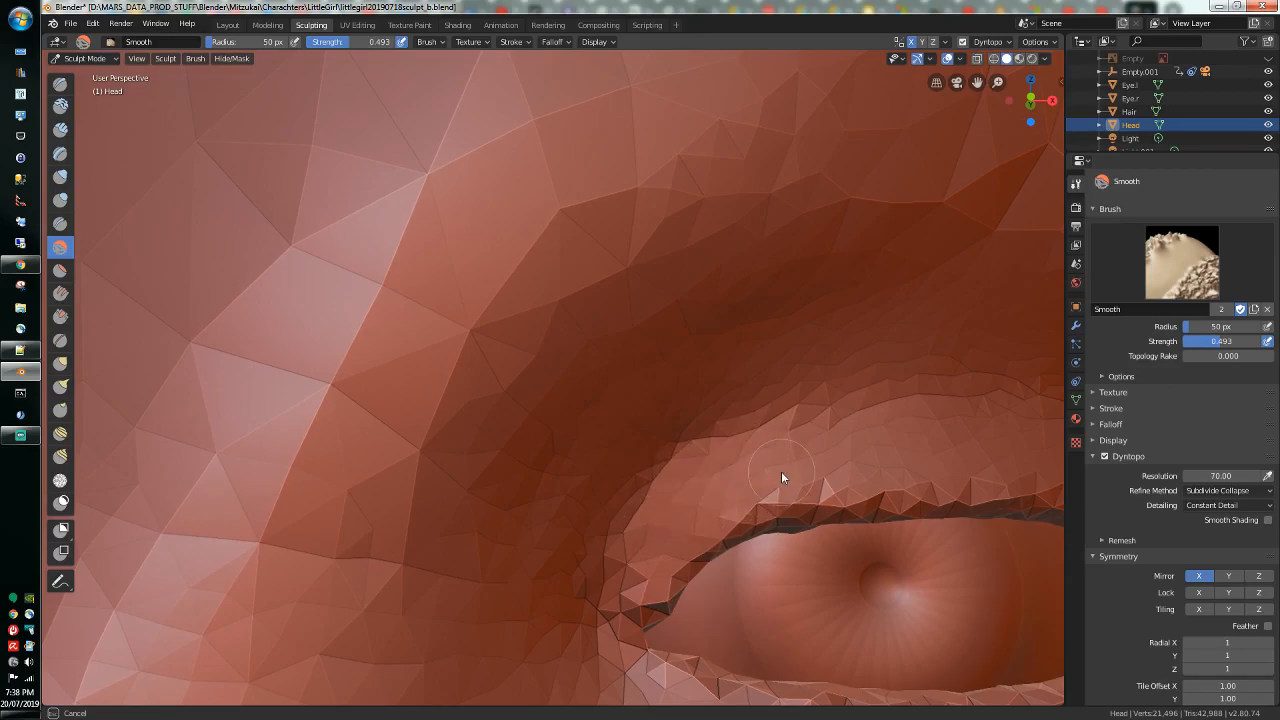
pyautogui.moveTo(796, 437); pyautogui.dragTo(785, 439)
pyautogui.scroll(-5, 785, 439)
pyautogui.moveTo(785, 441)
pyautogui.mouseDown(button='middle')
pyautogui.moveTo(769, 404)
pyautogui.moveTo(778, 529)
pyautogui.moveTo(763, 514)
pyautogui.moveTo(681, 537)
pyautogui.moveTo(676, 564)
pyautogui.moveTo(815, 567)
pyautogui.mouseUp(button='middle')
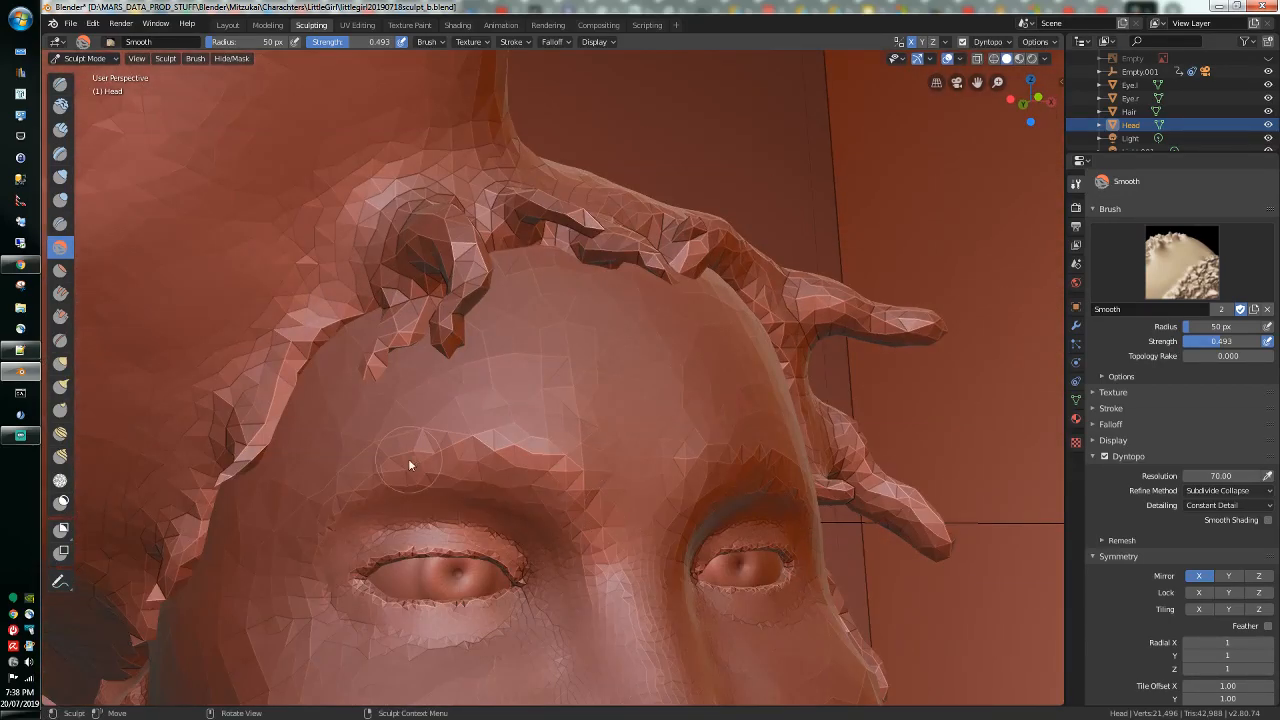
# Step: Carve a fold beneath the lower eyelid from the outer to the inner eye corner with the Crease brush
pyautogui.click(60, 224)
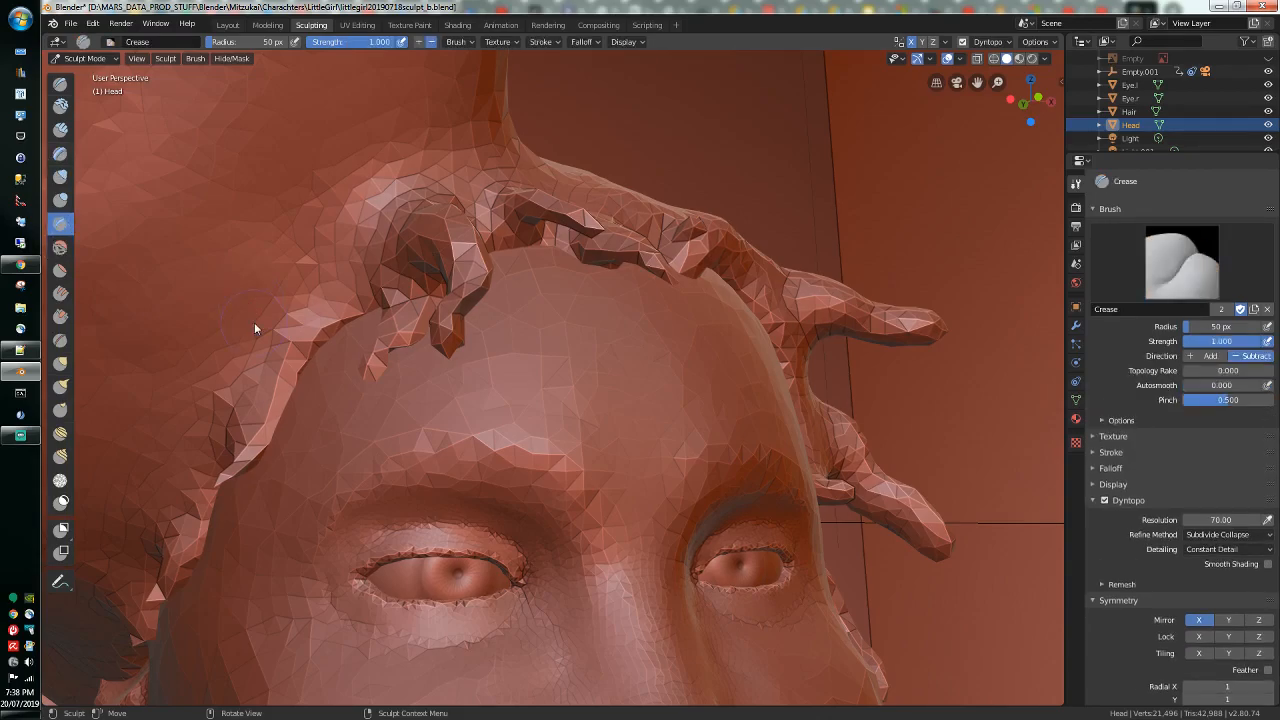
pyautogui.scroll(6, 381, 566)
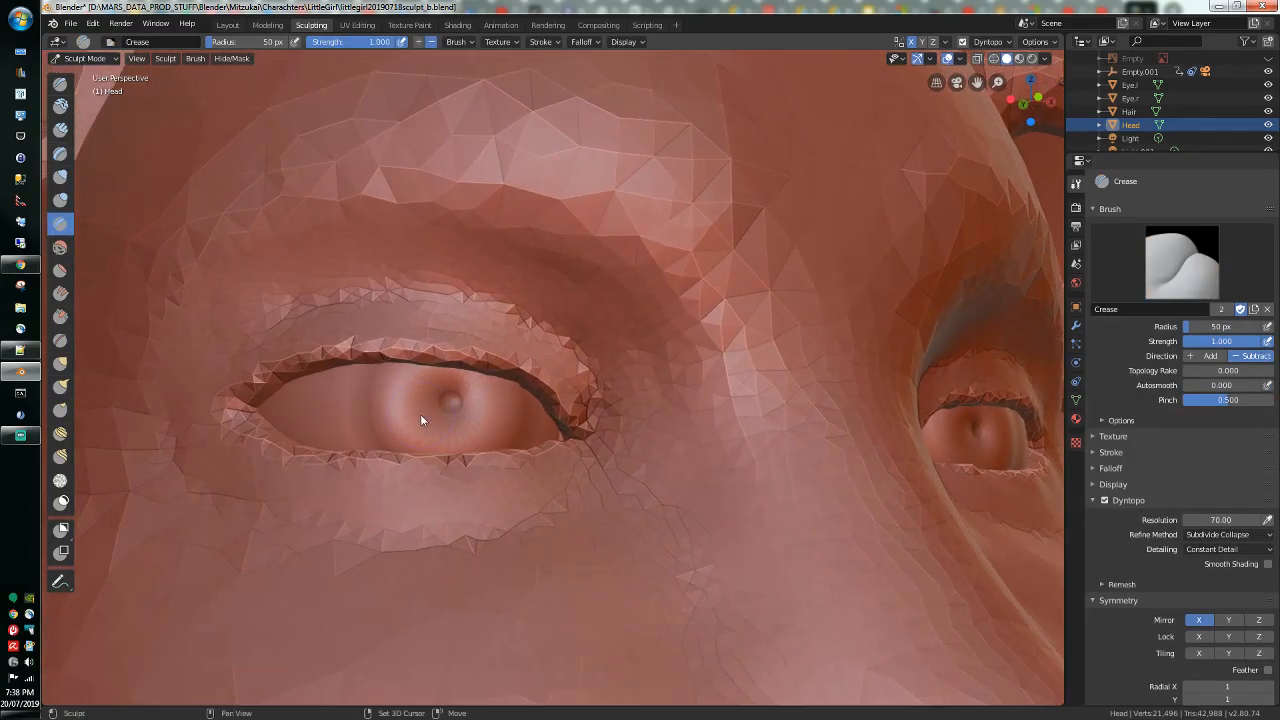
pyautogui.scroll(5, 426, 416)
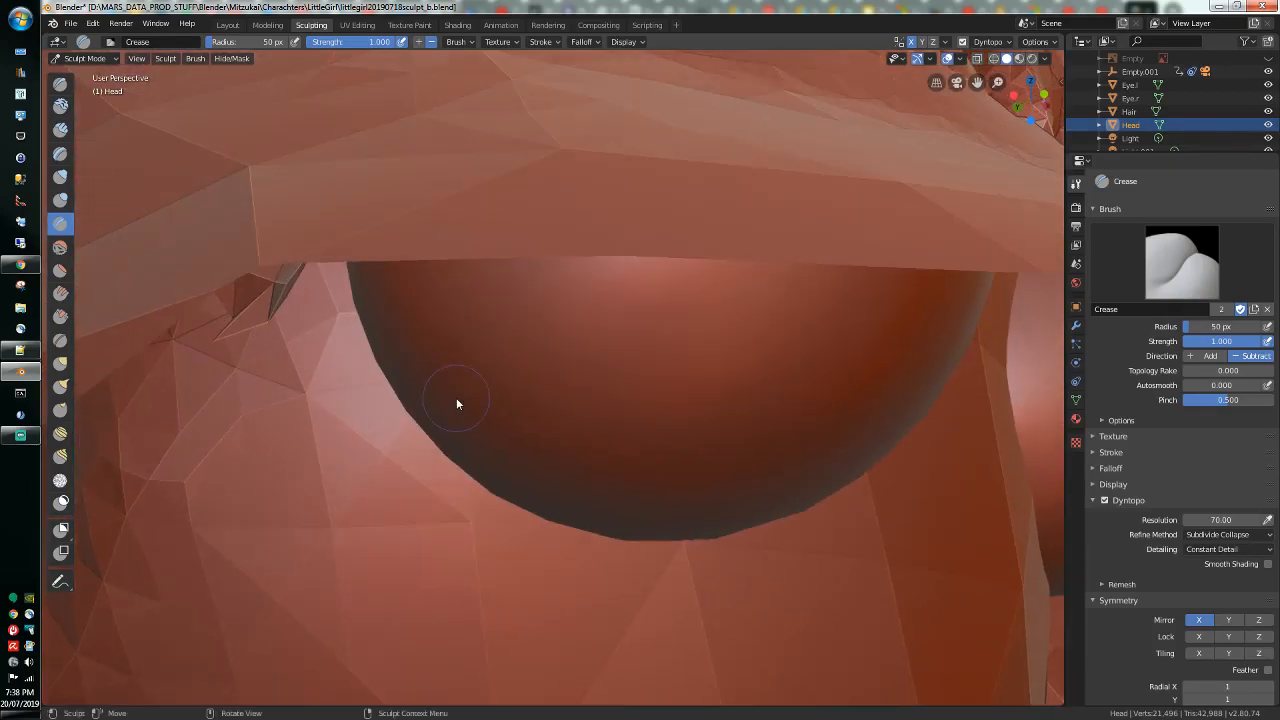
pyautogui.scroll(-5, 456, 403)
pyautogui.moveTo(454, 403); pyautogui.dragTo(418, 436, button='middle')
pyautogui.scroll(-3, 577, 291)
pyautogui.moveTo(577, 291); pyautogui.dragTo(563, 320, button='middle')
pyautogui.moveTo(281, 566)
pyautogui.mouseDown()
pyautogui.moveTo(346, 600)
pyautogui.moveTo(425, 613)
pyautogui.moveTo(555, 600)
pyautogui.moveTo(628, 579)
pyautogui.moveTo(643, 559)
pyautogui.mouseUp()
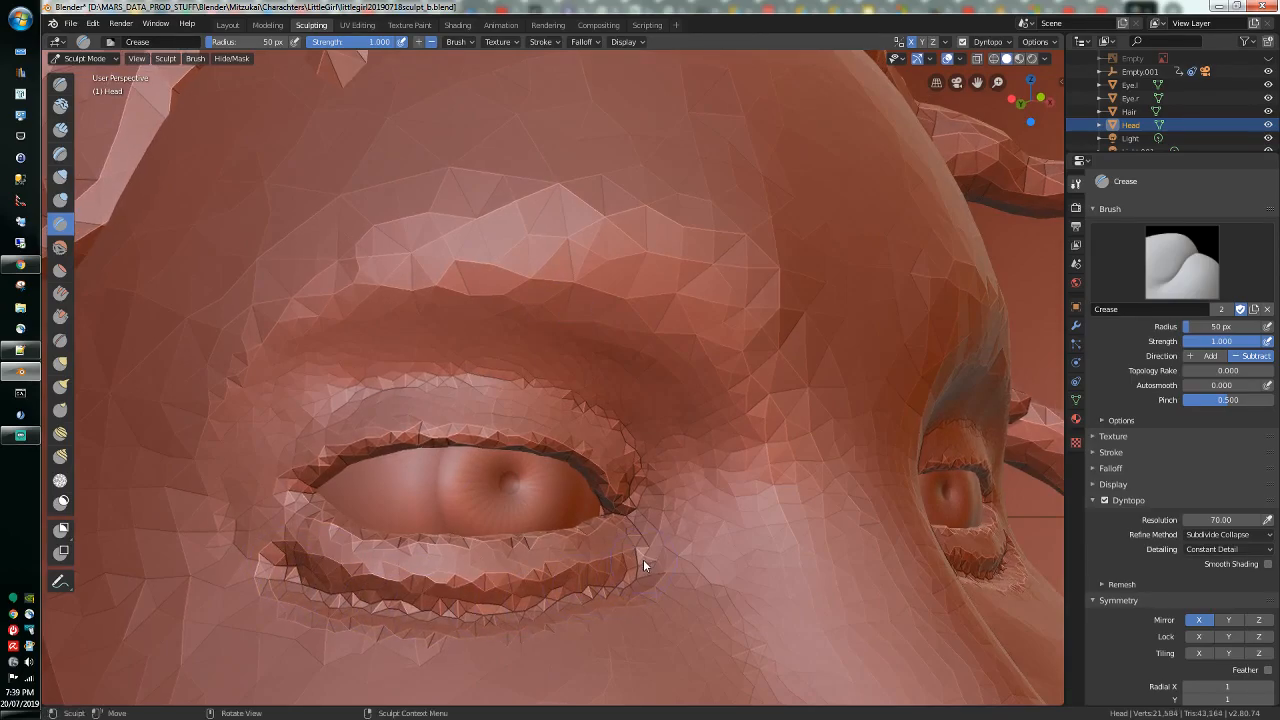
# Step: Smooth the fold beneath the lower eyelid and blend its lower edge into the cheek
pyautogui.click(60, 247)
pyautogui.moveTo(300, 551)
pyautogui.mouseDown()
pyautogui.moveTo(408, 591)
pyautogui.moveTo(602, 565)
pyautogui.moveTo(618, 548)
pyautogui.moveTo(452, 570)
pyautogui.moveTo(311, 557)
pyautogui.mouseUp()
pyautogui.moveTo(329, 560)
pyautogui.mouseDown(button='middle')
pyautogui.moveTo(326, 618)
pyautogui.moveTo(312, 556)
pyautogui.moveTo(323, 400)
pyautogui.moveTo(326, 430)
pyautogui.moveTo(333, 422)
pyautogui.moveTo(306, 366)
pyautogui.moveTo(322, 514)
pyautogui.mouseUp(button='middle')
pyautogui.moveTo(379, 533)
pyautogui.mouseDown()
pyautogui.moveTo(445, 548)
pyautogui.moveTo(628, 508)
pyautogui.moveTo(631, 493)
pyautogui.mouseUp()
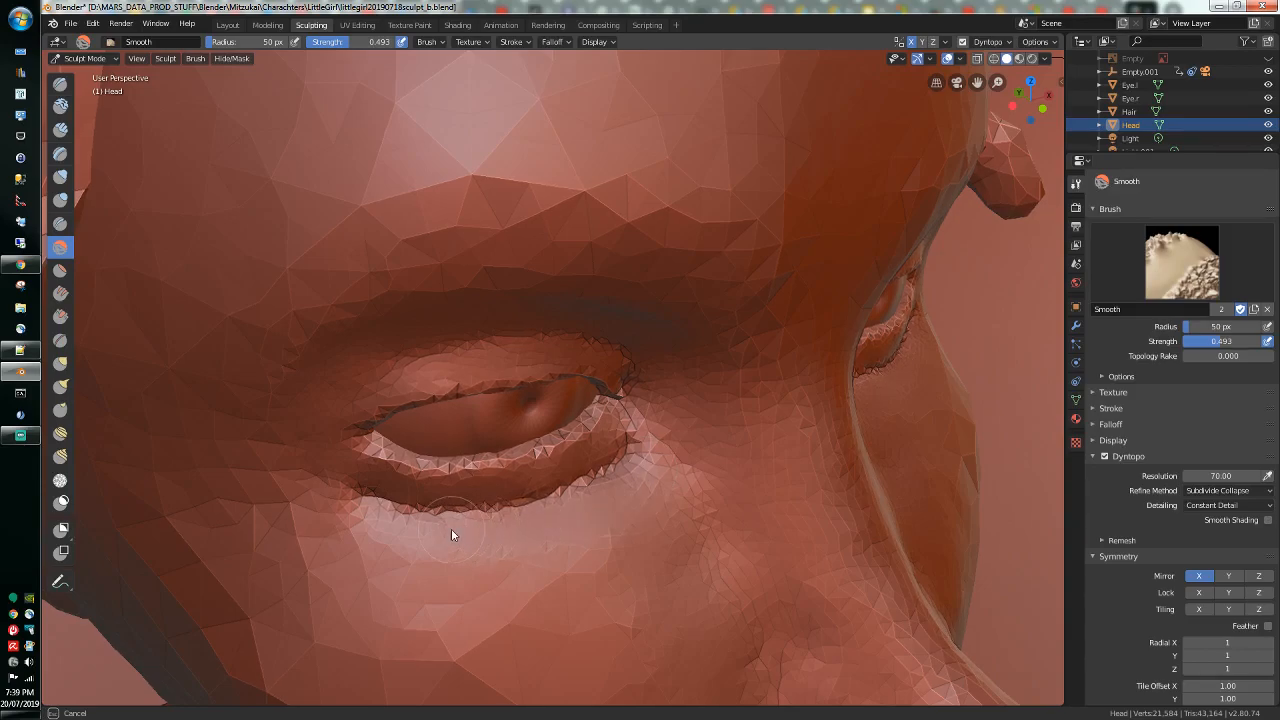
pyautogui.moveTo(346, 502)
pyautogui.mouseDown()
pyautogui.moveTo(415, 528)
pyautogui.moveTo(462, 526)
pyautogui.mouseUp()
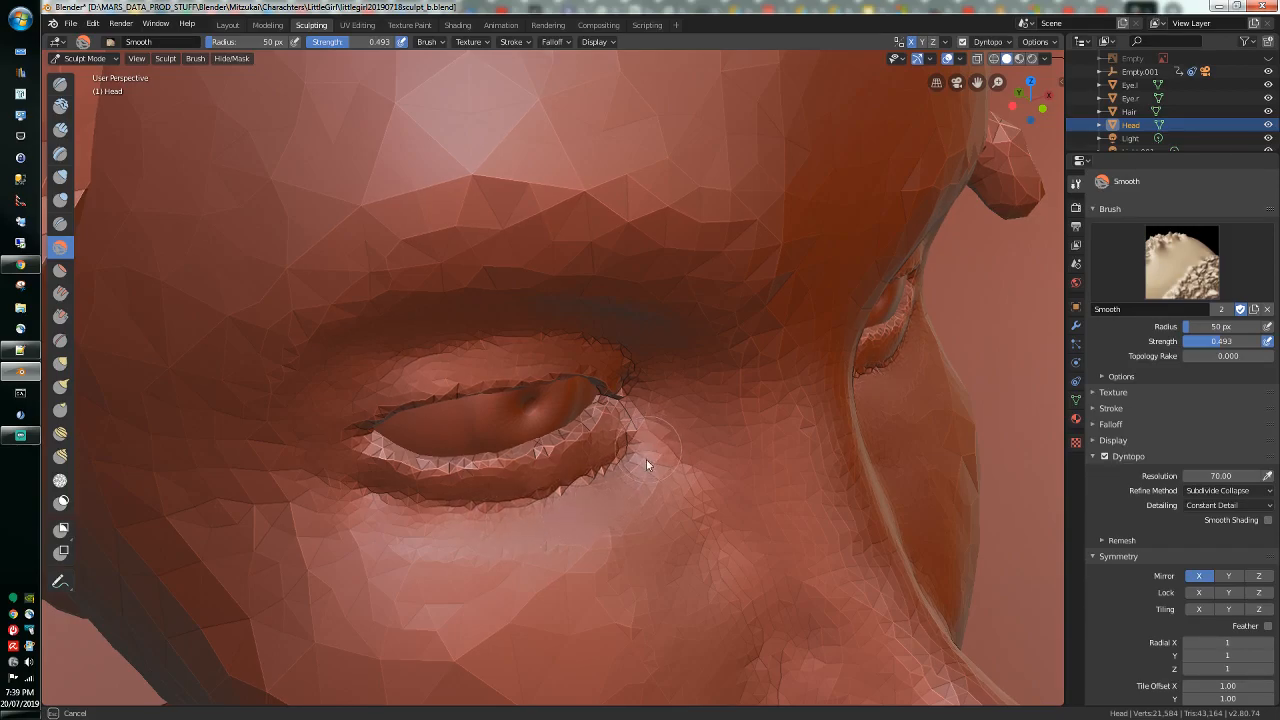
pyautogui.moveTo(597, 491); pyautogui.dragTo(567, 508)
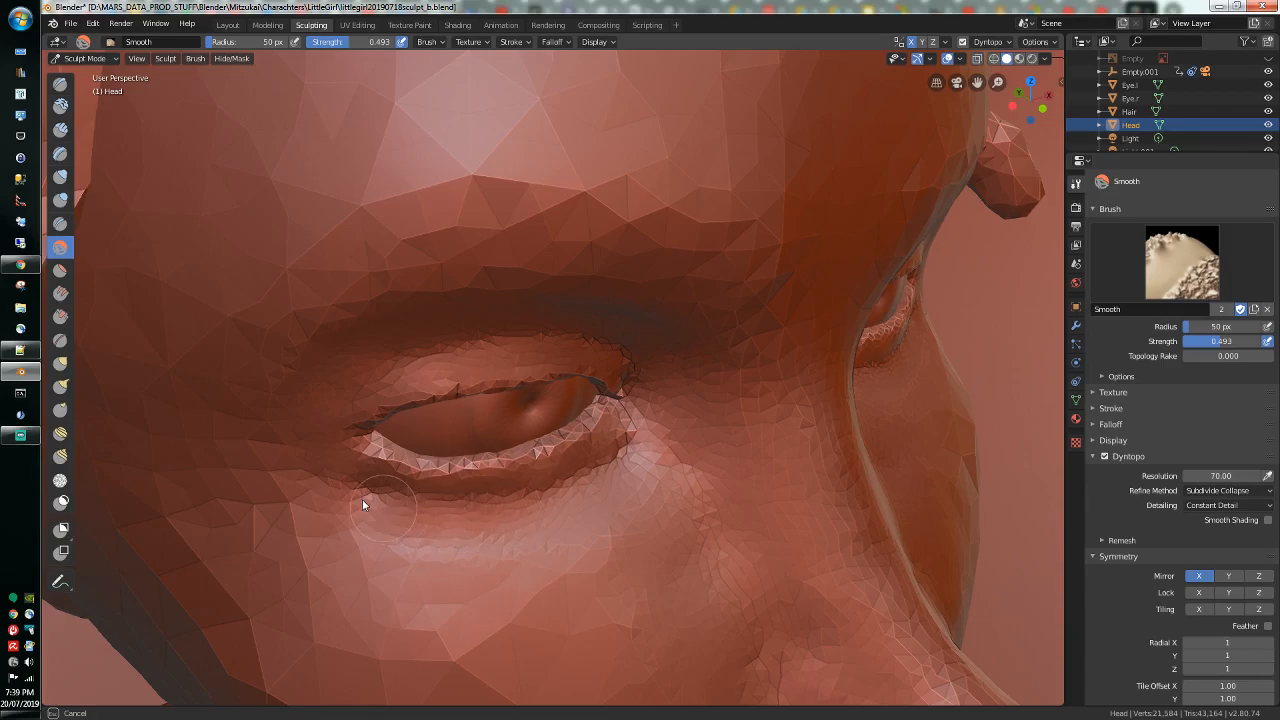
pyautogui.moveTo(325, 496); pyautogui.dragTo(480, 598)
# Step: Smooth the rough creases around the inner eye corner beside the nose
pyautogui.scroll(-4, 589, 622)
pyautogui.moveTo(589, 622); pyautogui.dragTo(561, 614, button='middle')
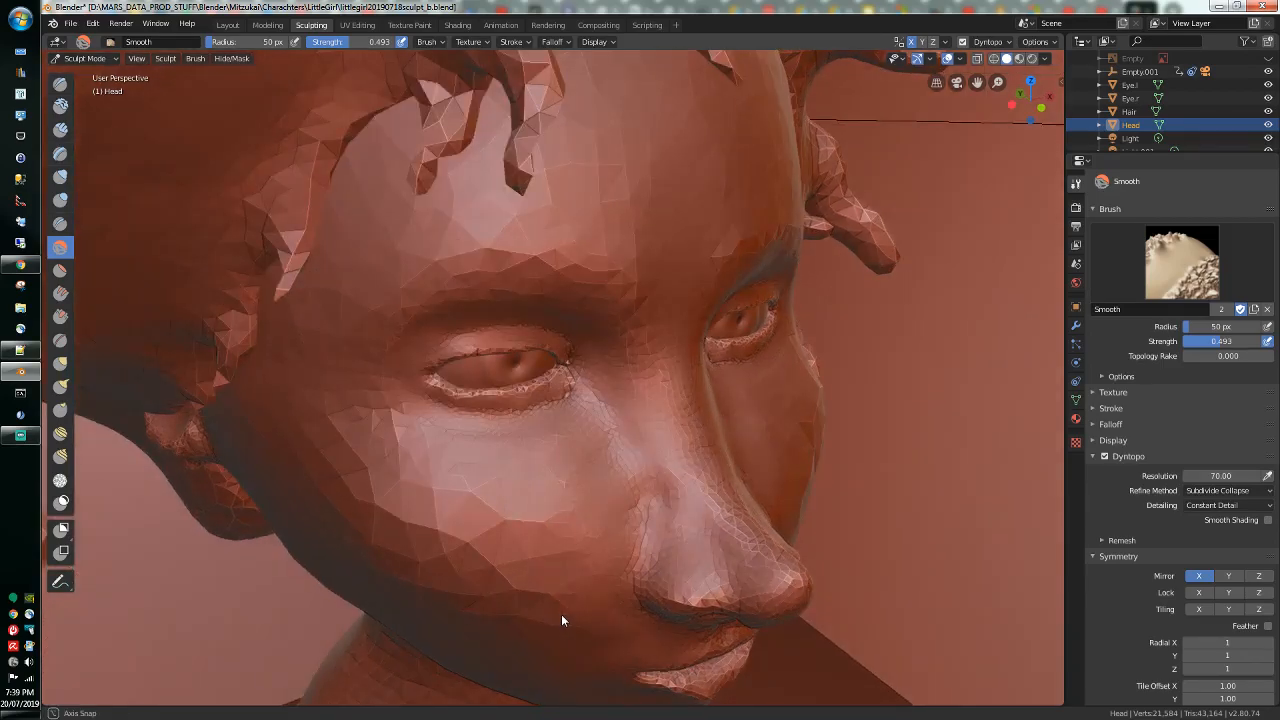
pyautogui.scroll(5, 561, 614)
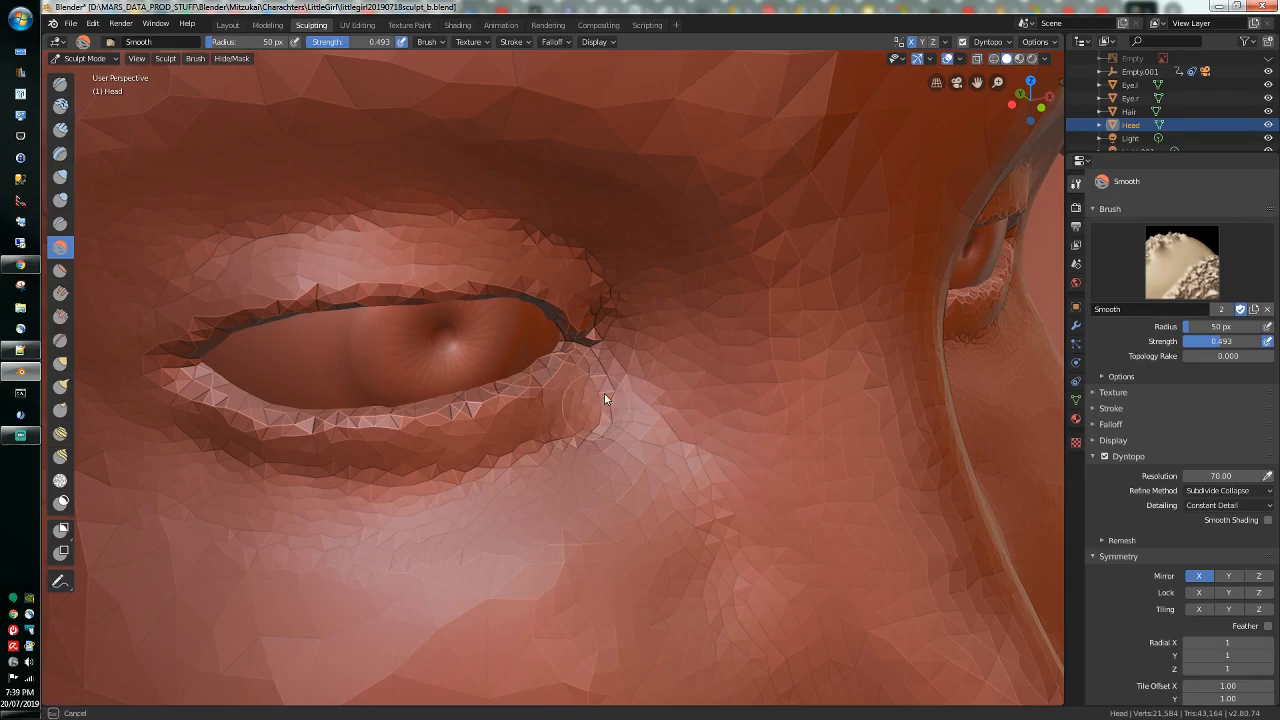
pyautogui.moveTo(625, 323); pyautogui.dragTo(608, 334)
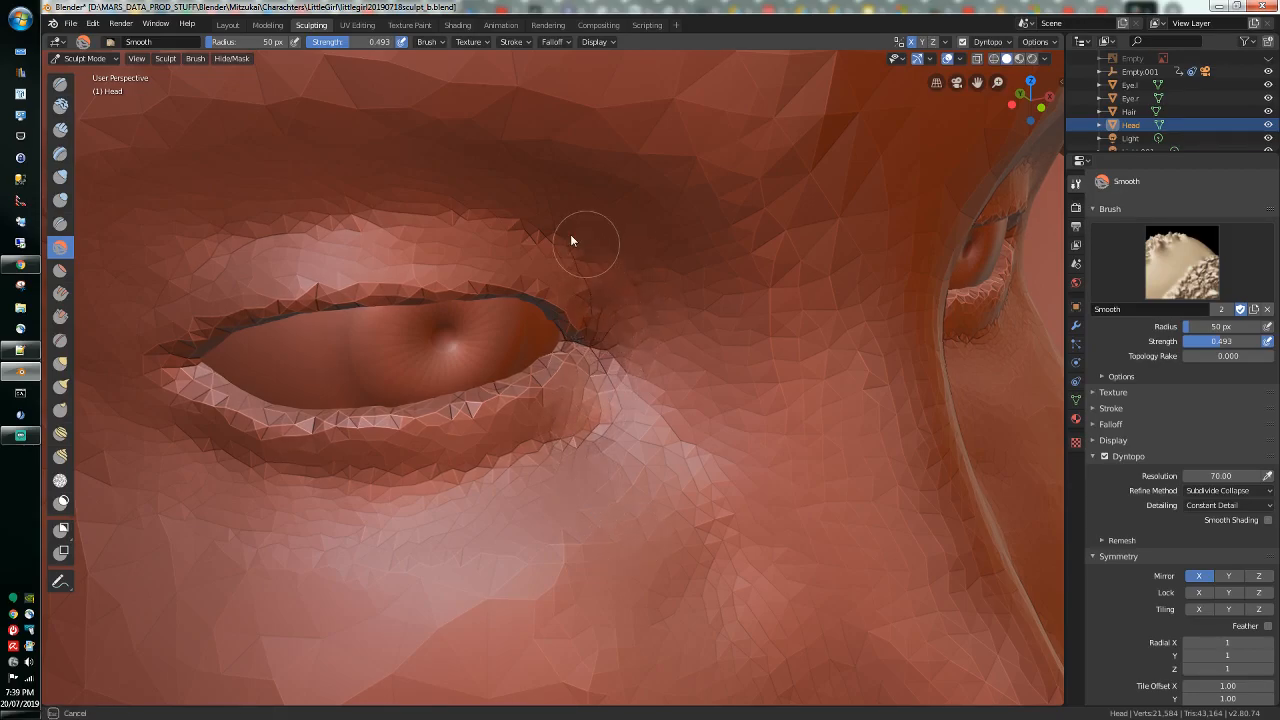
# Step: Examine the whole head from the front and side to judge the eyes and facial proportions
pyautogui.scroll(-4, 720, 318)
pyautogui.scroll(-3, 720, 314)
pyautogui.moveTo(698, 330); pyautogui.dragTo(667, 532, button='middle')
pyautogui.scroll(5, 672, 369)
pyautogui.scroll(-6, 673, 397)
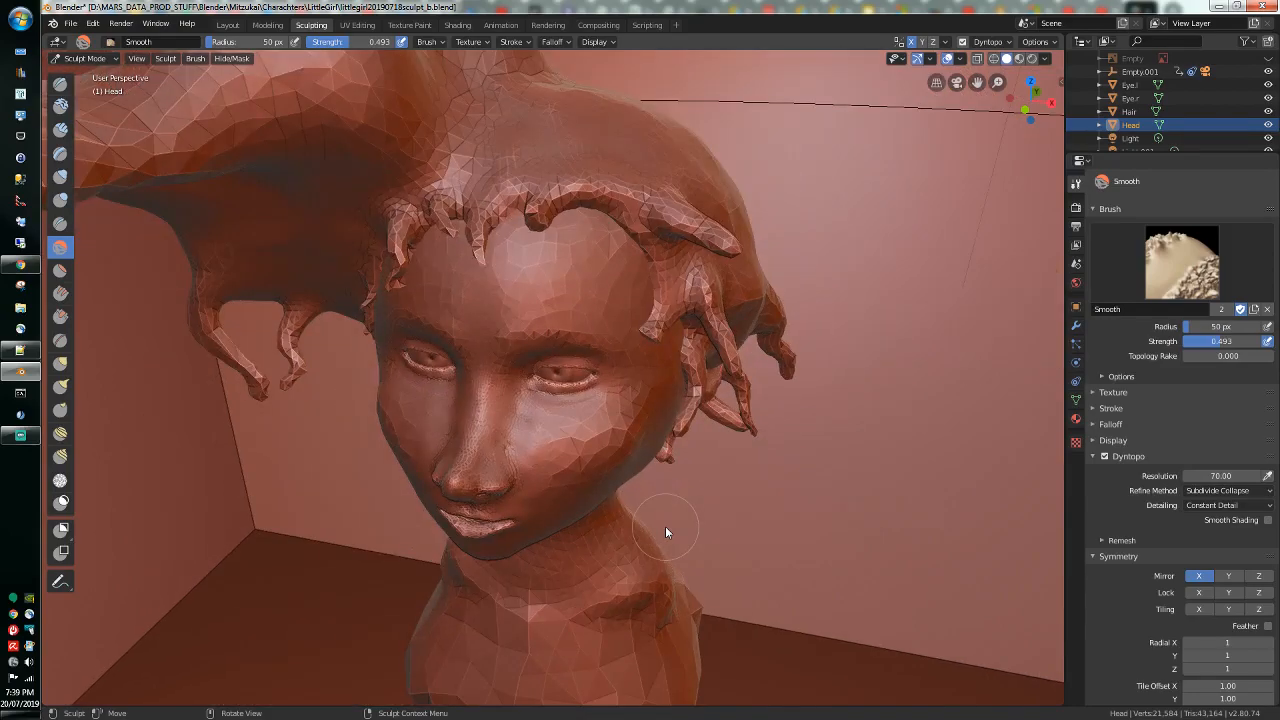
pyautogui.moveTo(608, 479)
pyautogui.mouseDown(button='middle')
pyautogui.moveTo(566, 417)
pyautogui.moveTo(522, 414)
pyautogui.mouseUp(button='middle')
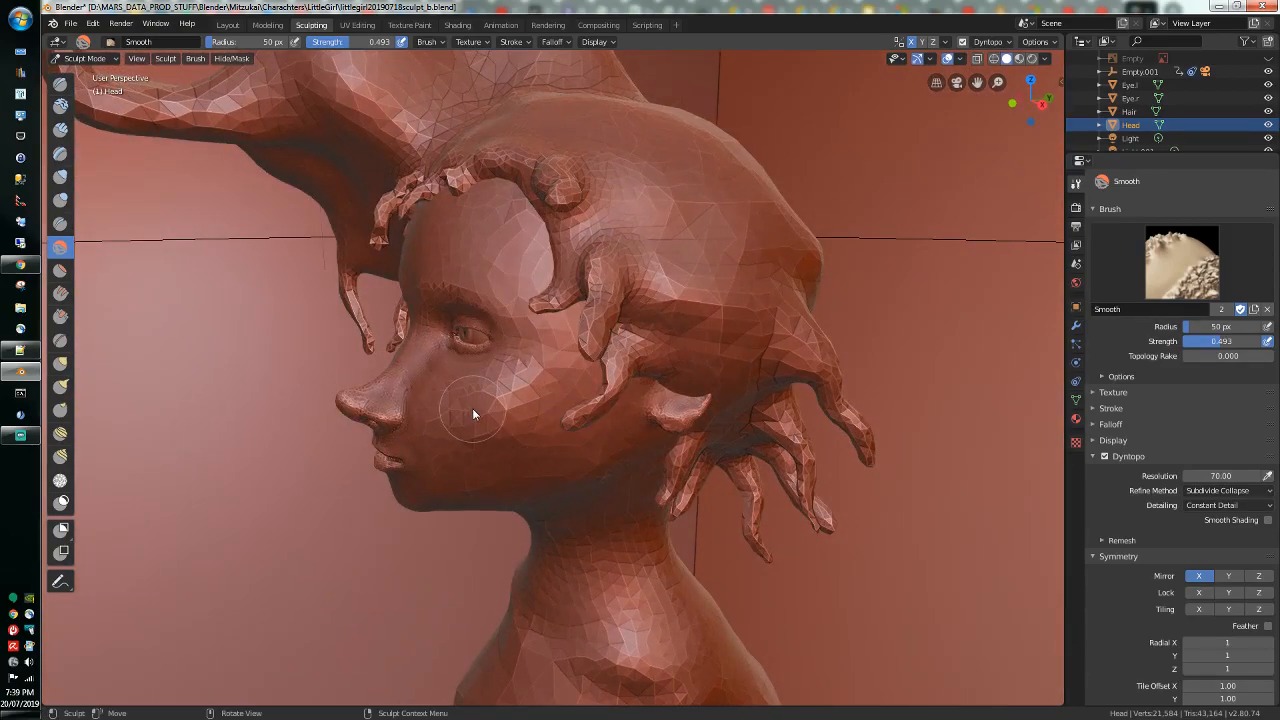
pyautogui.moveTo(553, 456); pyautogui.dragTo(674, 446, button='middle')
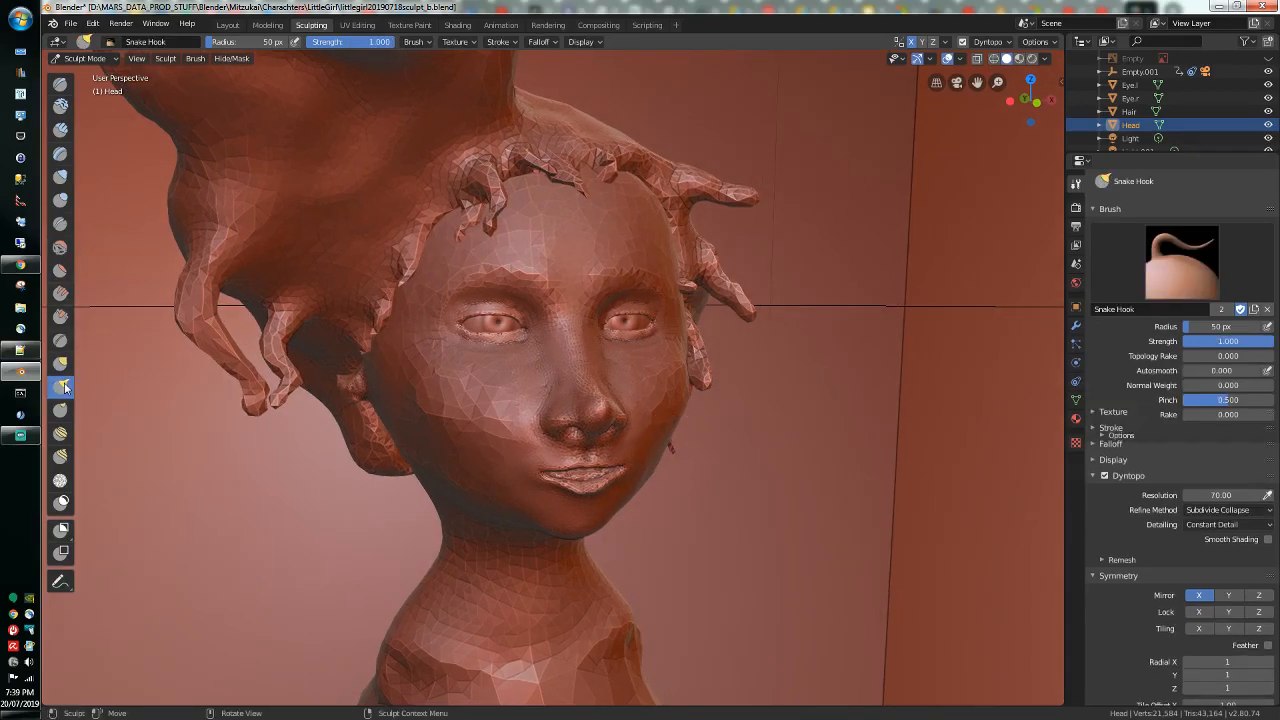
# Step: Pull the jawline beside the chin with the Snake Hook brush, reducing the brush strength to 0.333
pyautogui.click(62, 387)
pyautogui.scroll(-3, 221, 554)
pyautogui.moveTo(221, 554)
pyautogui.mouseDown(button='middle')
pyautogui.moveTo(311, 511)
pyautogui.moveTo(294, 508)
pyautogui.mouseUp(button='middle')
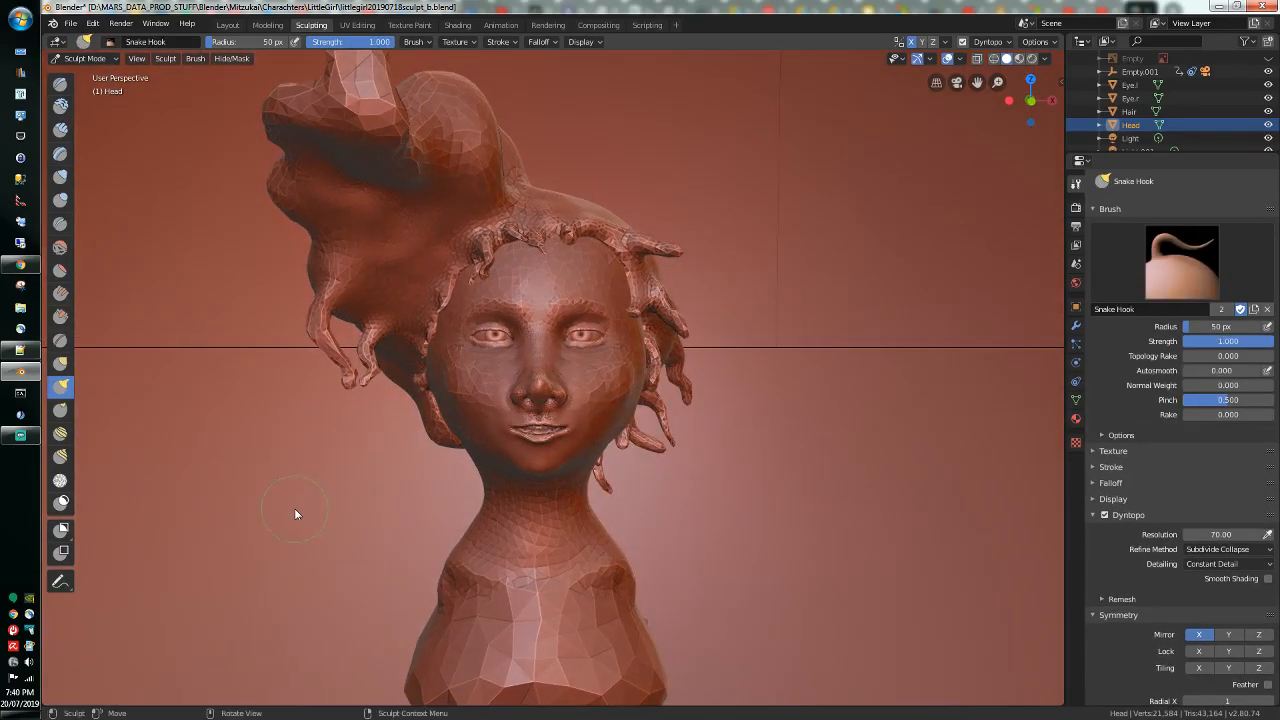
pyautogui.moveTo(590, 446); pyautogui.dragTo(600, 453)
pyautogui.moveTo(366, 45); pyautogui.dragTo(308, 45)
pyautogui.moveTo(592, 450); pyautogui.dragTo(582, 459)
# Step: Reshape the jaw and lower cheek from below with short Snake Hook strokes
pyautogui.moveTo(582, 459)
pyautogui.mouseDown(button='middle')
pyautogui.moveTo(536, 435)
pyautogui.moveTo(506, 302)
pyautogui.mouseUp(button='middle')
pyautogui.moveTo(506, 302); pyautogui.dragTo(594, 310)
pyautogui.moveTo(594, 310); pyautogui.dragTo(567, 327, button='middle')
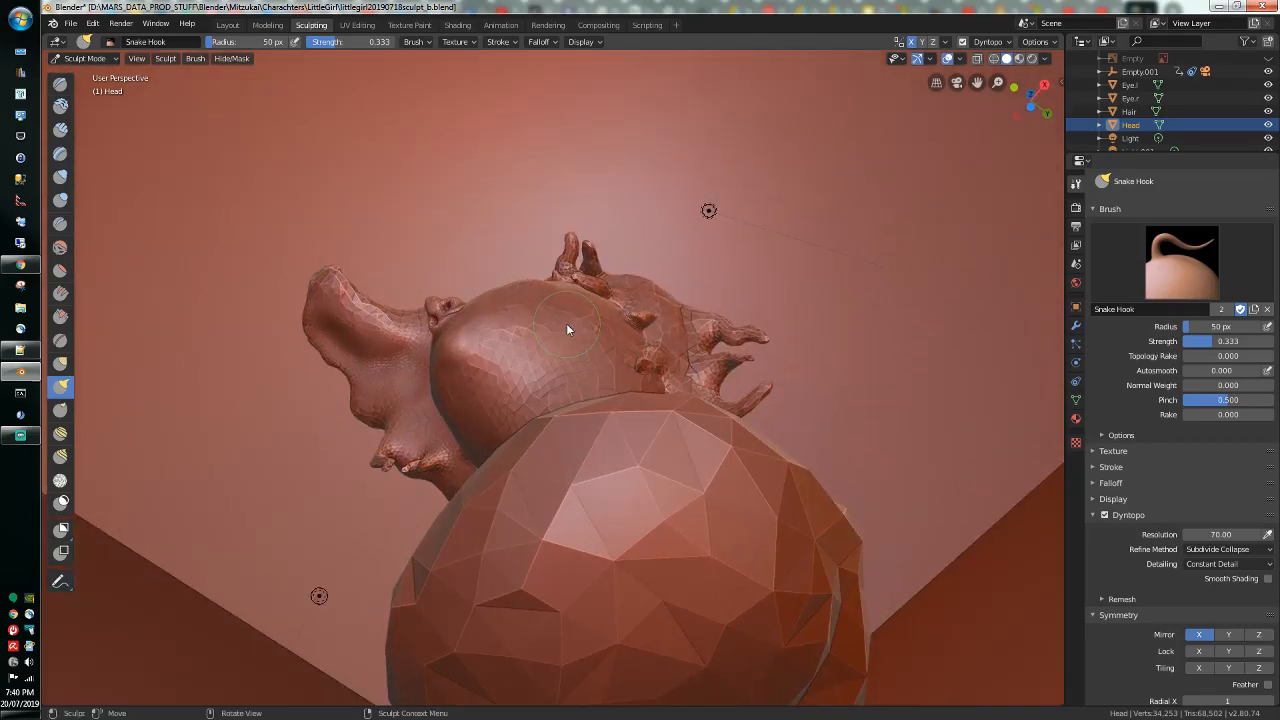
pyautogui.moveTo(564, 325)
pyautogui.mouseDown()
pyautogui.moveTo(608, 342)
pyautogui.moveTo(574, 317)
pyautogui.moveTo(530, 316)
pyautogui.mouseUp()
pyautogui.moveTo(613, 340); pyautogui.dragTo(615, 336)
pyautogui.moveTo(615, 336)
pyautogui.mouseDown(button='middle')
pyautogui.moveTo(590, 347)
pyautogui.moveTo(557, 410)
pyautogui.moveTo(603, 471)
pyautogui.mouseUp(button='middle')
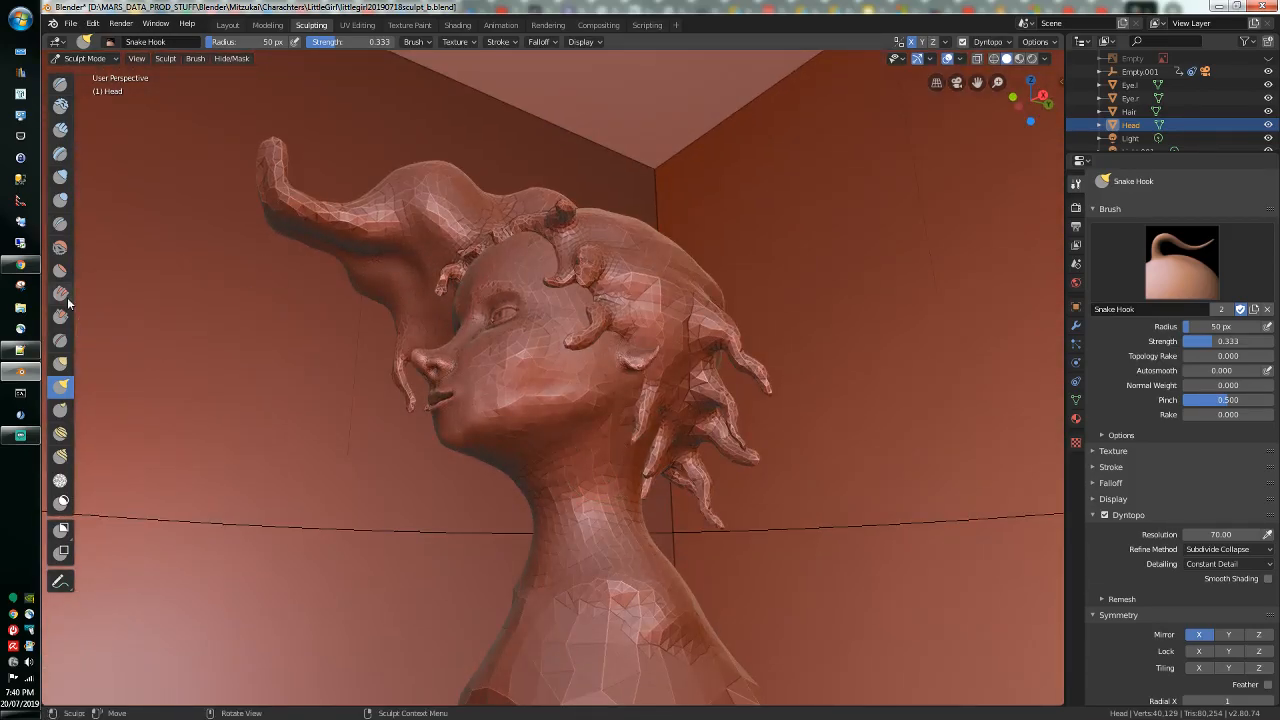
# Step: Smooth the jawline, chin and lower cheek with the Smooth brush
pyautogui.click(60, 247)
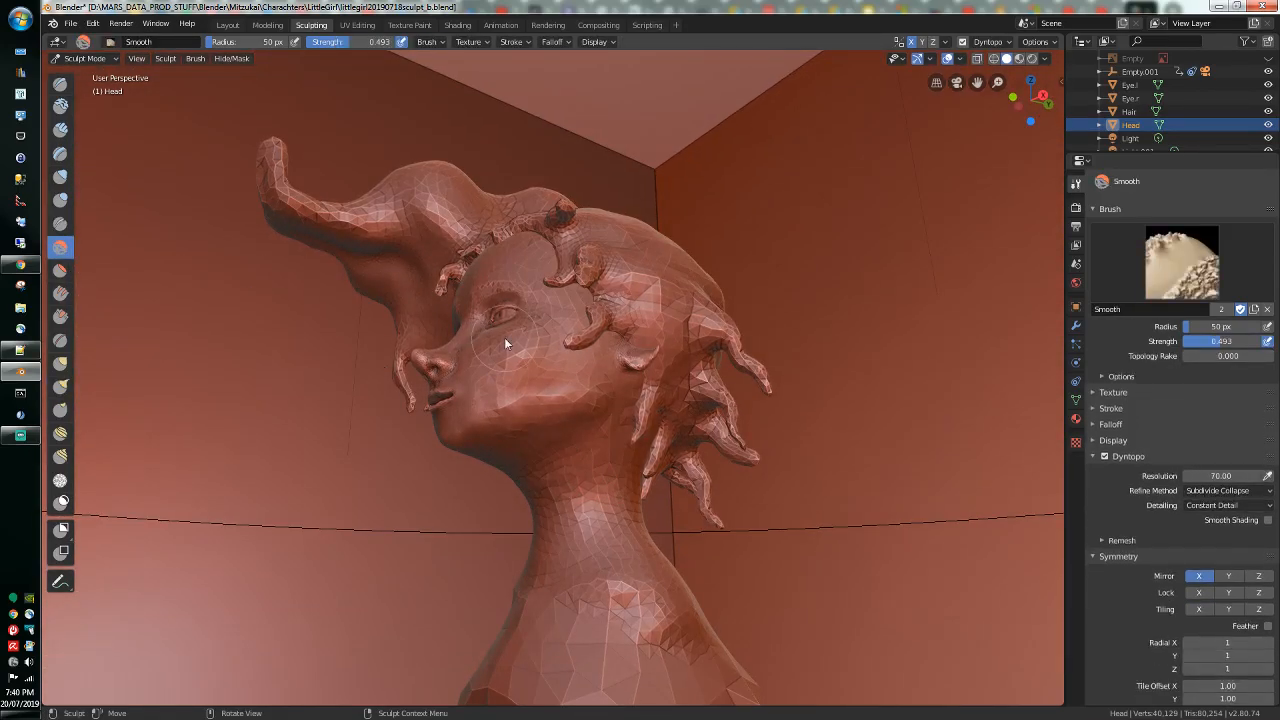
pyautogui.moveTo(485, 421); pyautogui.dragTo(590, 376)
pyautogui.moveTo(572, 366)
pyautogui.mouseDown(button='middle')
pyautogui.moveTo(553, 330)
pyautogui.moveTo(589, 352)
pyautogui.mouseUp(button='middle')
pyautogui.moveTo(589, 352); pyautogui.dragTo(513, 388)
pyautogui.moveTo(416, 438)
pyautogui.mouseDown()
pyautogui.moveTo(523, 371)
pyautogui.moveTo(628, 347)
pyautogui.mouseUp()
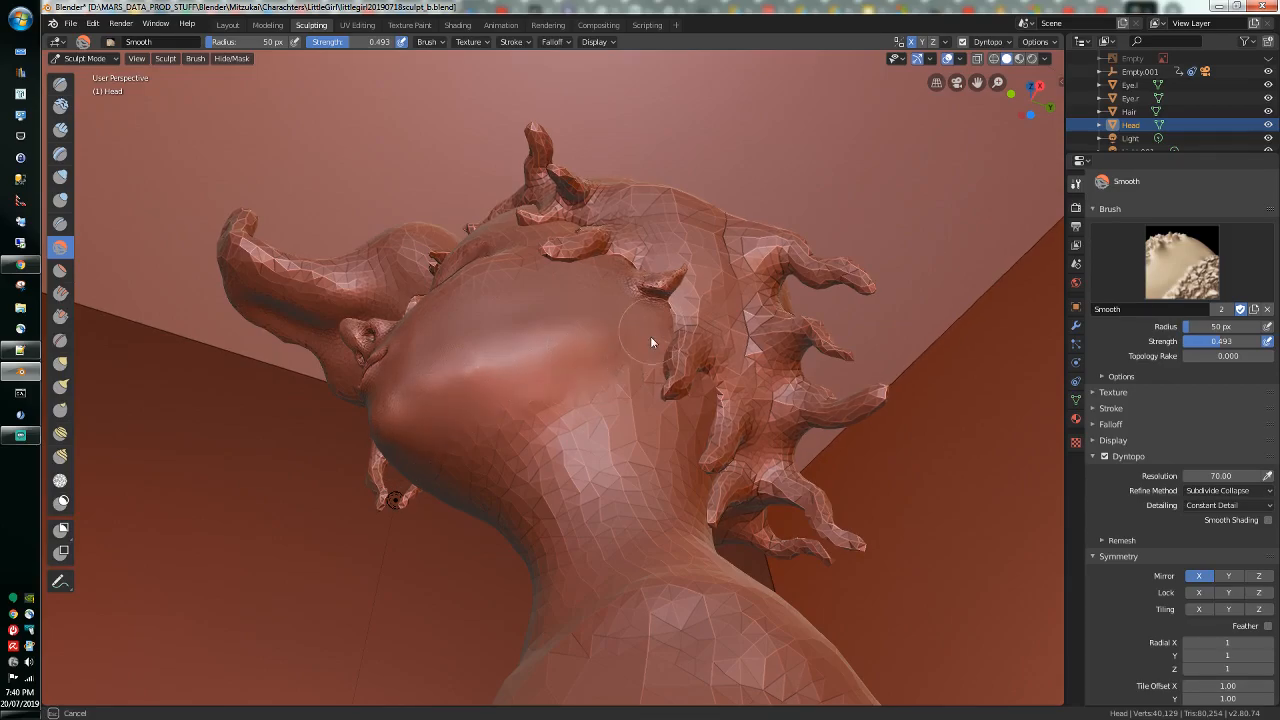
pyautogui.moveTo(450, 475); pyautogui.dragTo(514, 429)
pyautogui.moveTo(514, 429)
pyautogui.mouseDown(button='middle')
pyautogui.moveTo(529, 477)
pyautogui.moveTo(592, 445)
pyautogui.mouseUp(button='middle')
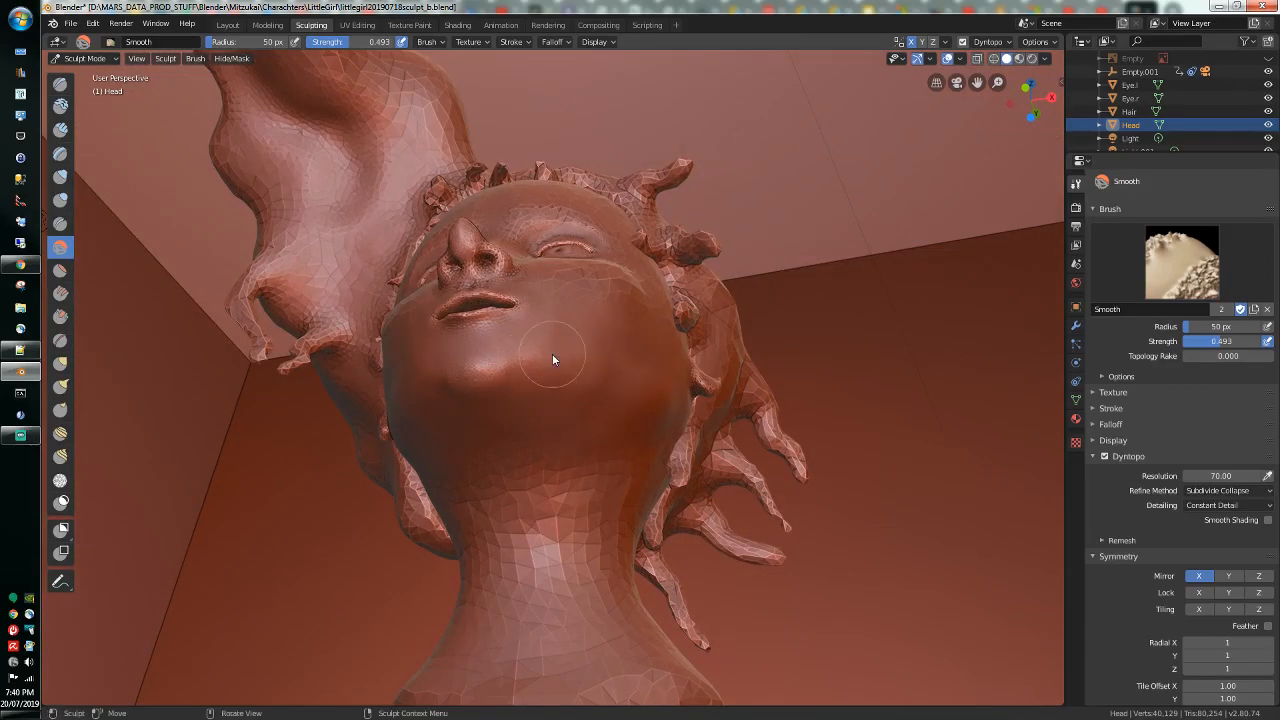
# Step: Smooth the side of the face from the cheek up to the area beside the eye
pyautogui.moveTo(569, 351)
pyautogui.mouseDown(button='middle')
pyautogui.moveTo(611, 334)
pyautogui.moveTo(560, 351)
pyautogui.mouseUp(button='middle')
pyautogui.moveTo(560, 351); pyautogui.dragTo(620, 317)
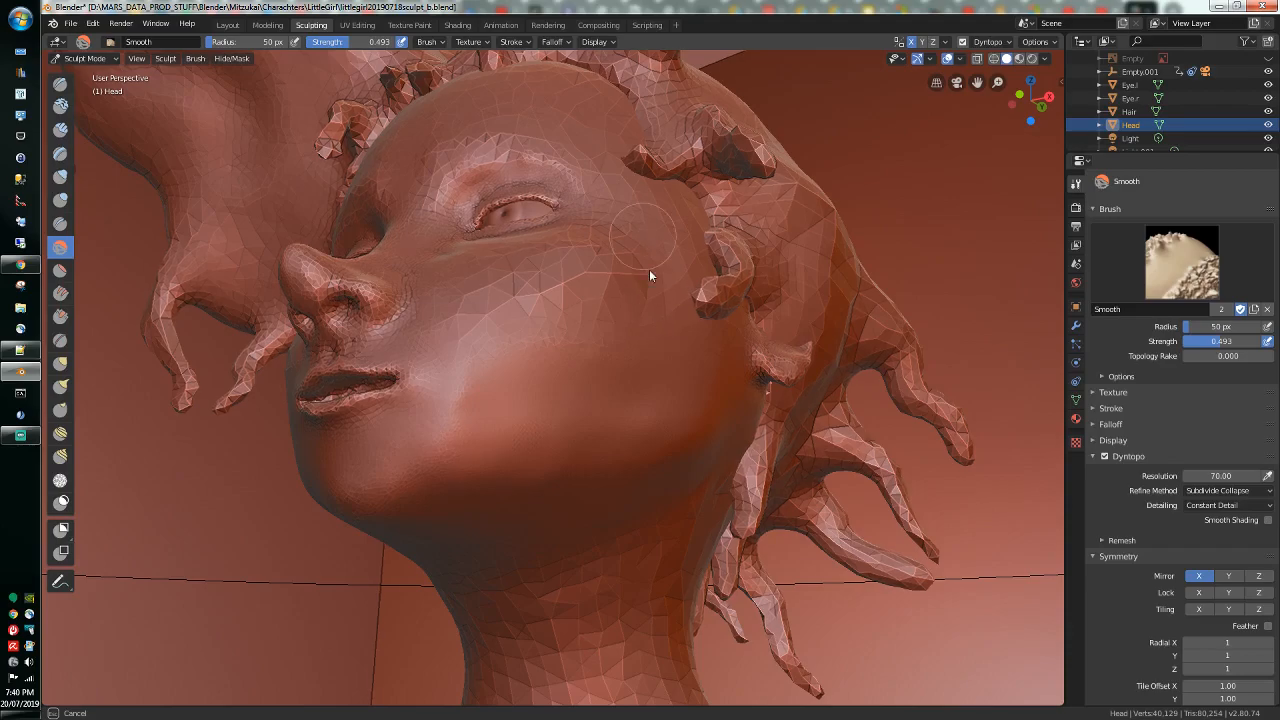
pyautogui.moveTo(712, 264)
pyautogui.mouseDown()
pyautogui.moveTo(680, 220)
pyautogui.moveTo(618, 204)
pyautogui.moveTo(589, 261)
pyautogui.moveTo(508, 286)
pyautogui.moveTo(623, 286)
pyautogui.mouseUp()
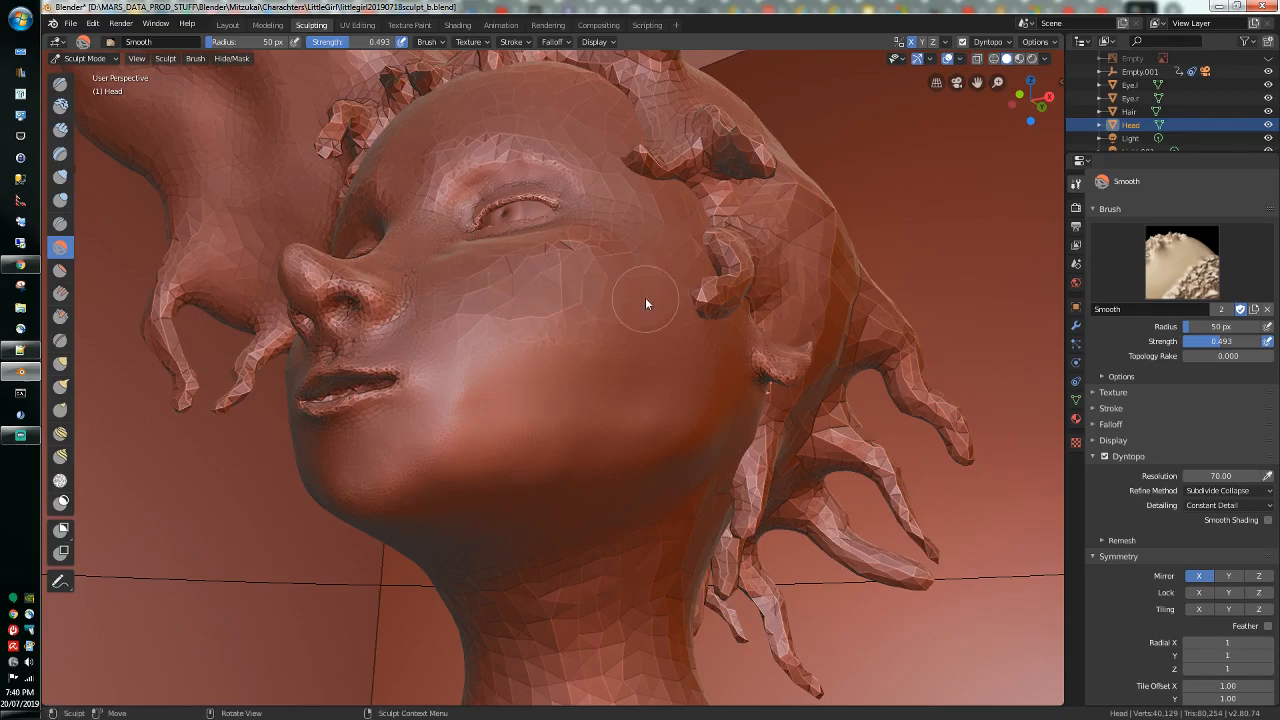
pyautogui.scroll(2, 645, 297)
pyautogui.moveTo(645, 310); pyautogui.dragTo(663, 337, button='middle')
pyautogui.moveTo(632, 354); pyautogui.dragTo(700, 336)
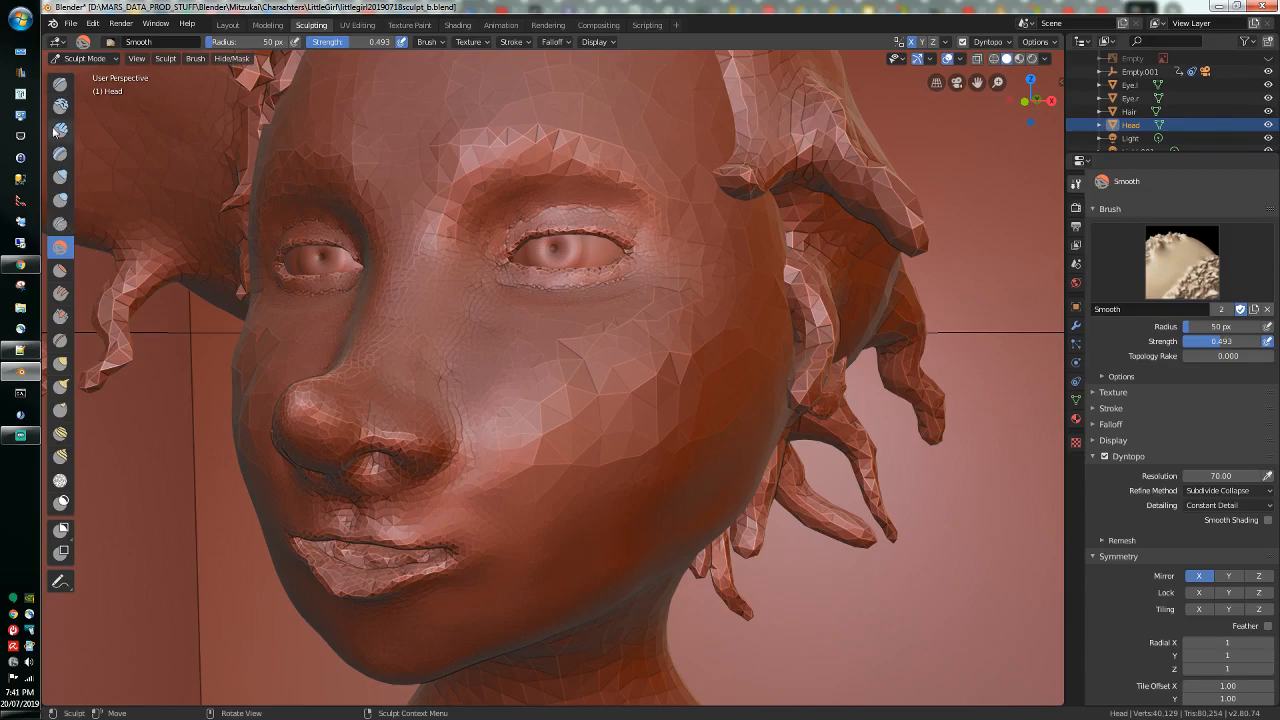
# Step: Build up mirrored cheekbones below the eyes with the Draw brush and smooth them into the cheeks
pyautogui.click(60, 84)
pyautogui.moveTo(548, 410)
pyautogui.mouseDown()
pyautogui.moveTo(686, 360)
pyautogui.moveTo(656, 348)
pyautogui.moveTo(674, 392)
pyautogui.moveTo(662, 390)
pyautogui.mouseUp()
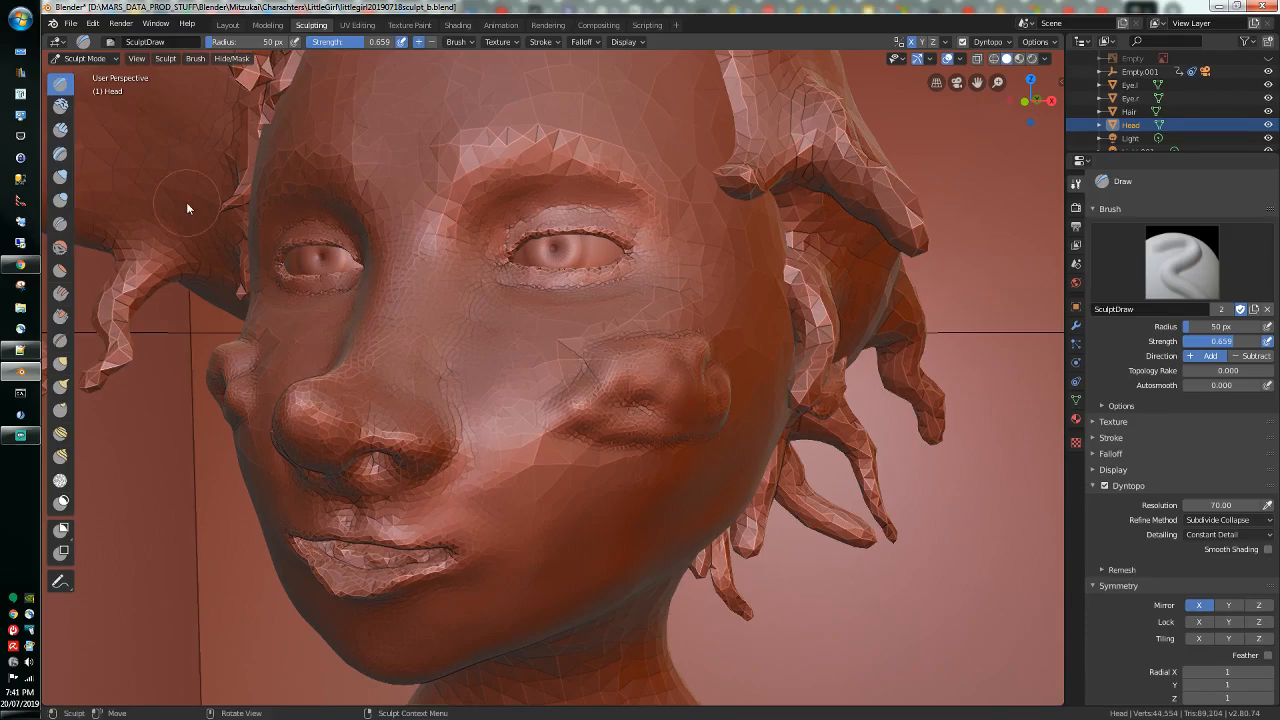
pyautogui.click(60, 246)
pyautogui.moveTo(615, 352)
pyautogui.mouseDown()
pyautogui.moveTo(581, 362)
pyautogui.moveTo(705, 332)
pyautogui.mouseUp()
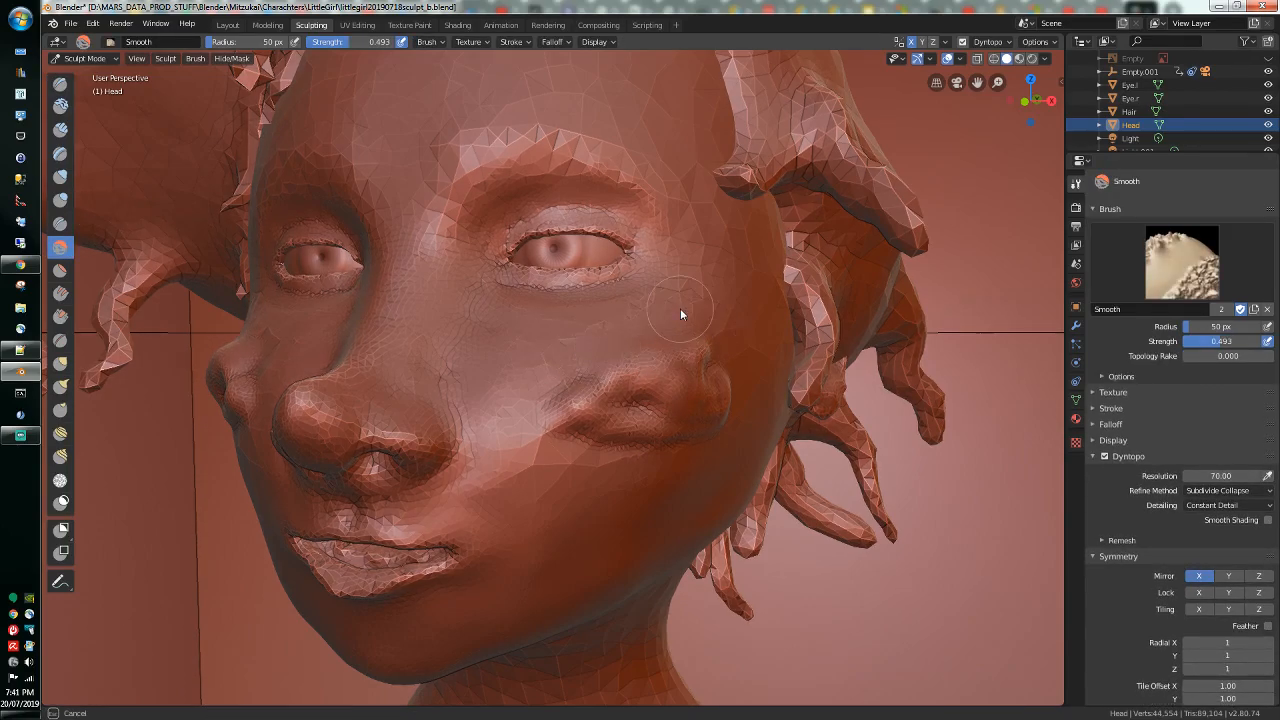
pyautogui.moveTo(580, 408); pyautogui.dragTo(538, 398)
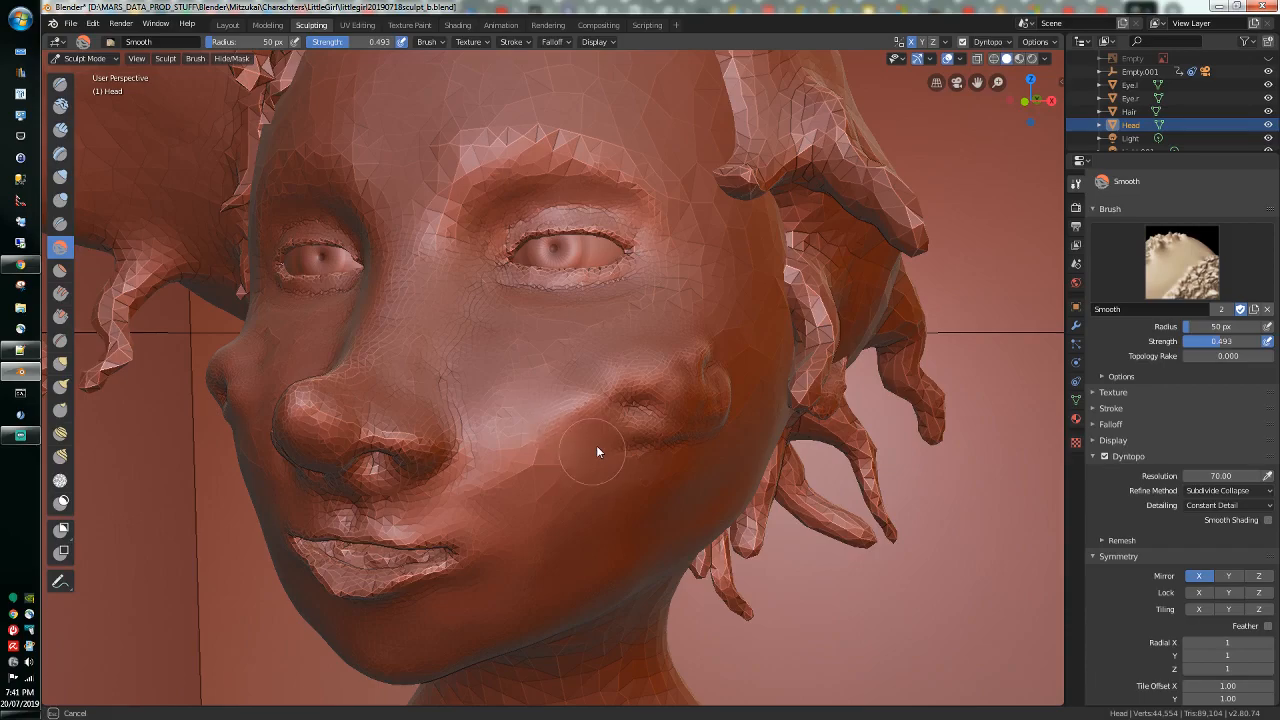
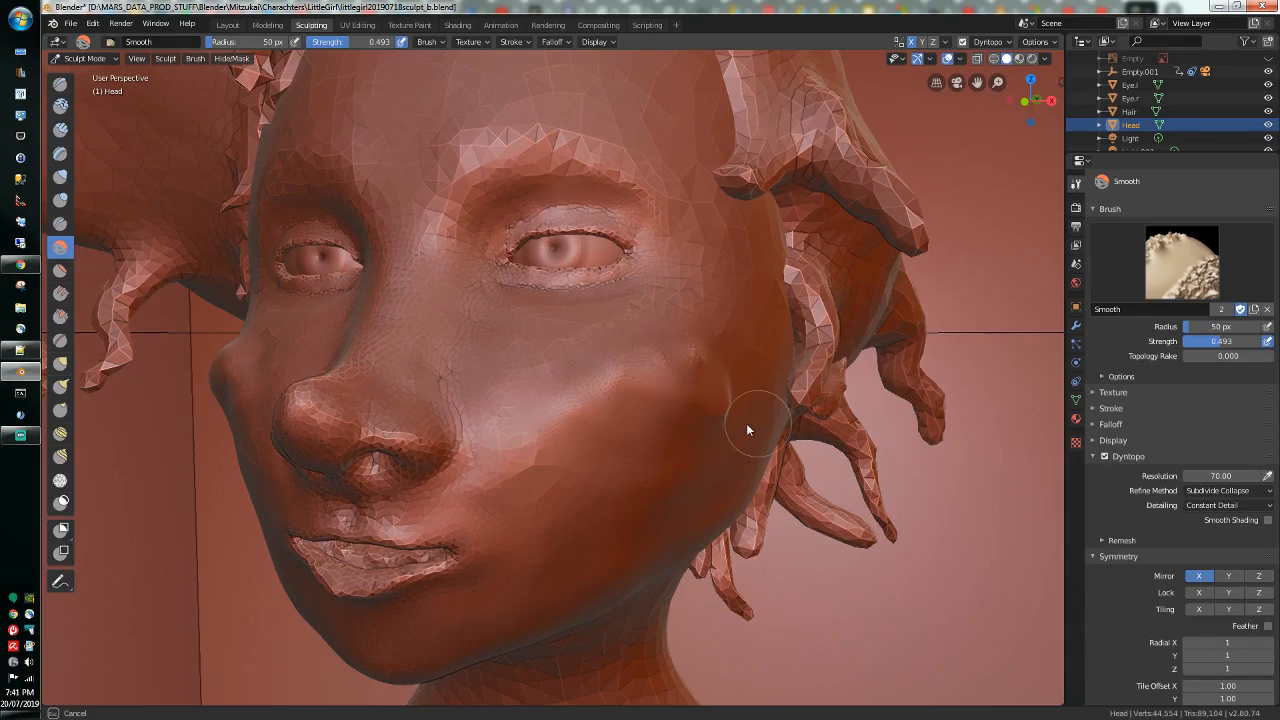
pyautogui.moveTo(738, 430)
pyautogui.mouseDown()
pyautogui.moveTo(722, 424)
pyautogui.moveTo(735, 382)
pyautogui.mouseUp()
# Step: Set the Smooth brush strength to 0.589 and soften the remaining bumps on the outer cheekbone
pyautogui.moveTo(355, 42); pyautogui.dragTo(372, 42)
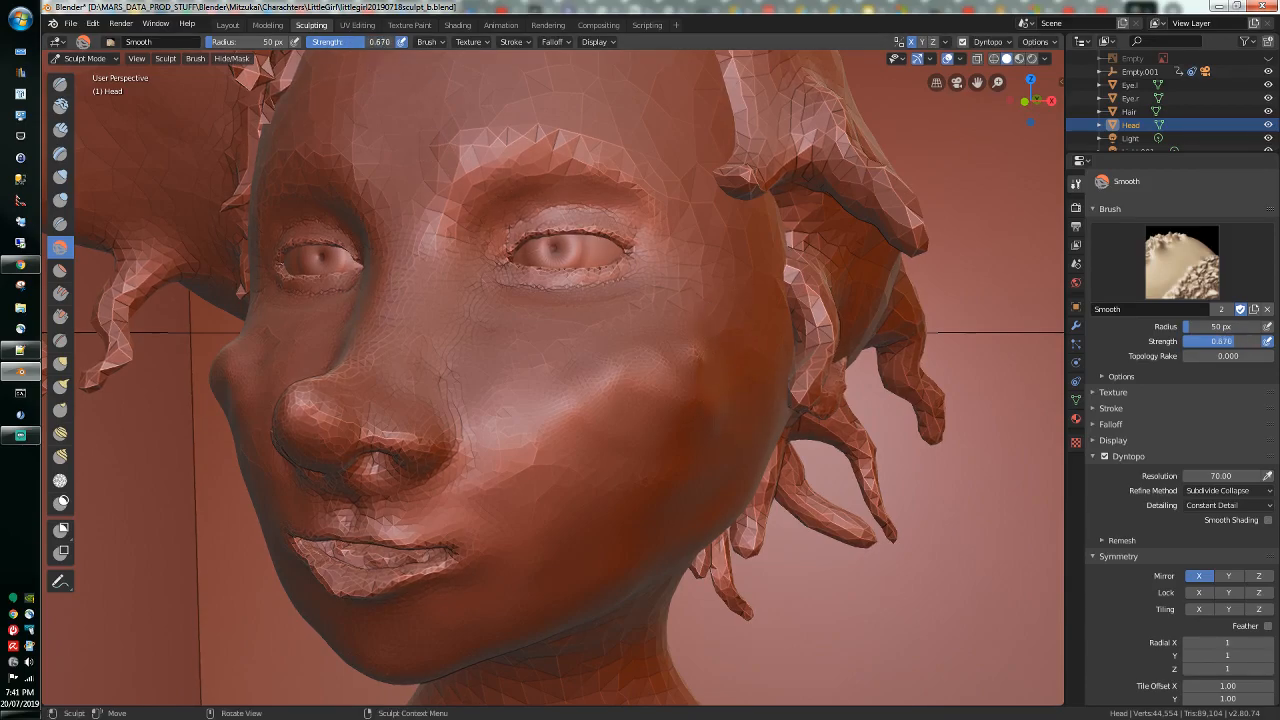
pyautogui.moveTo(712, 351); pyautogui.dragTo(703, 348)
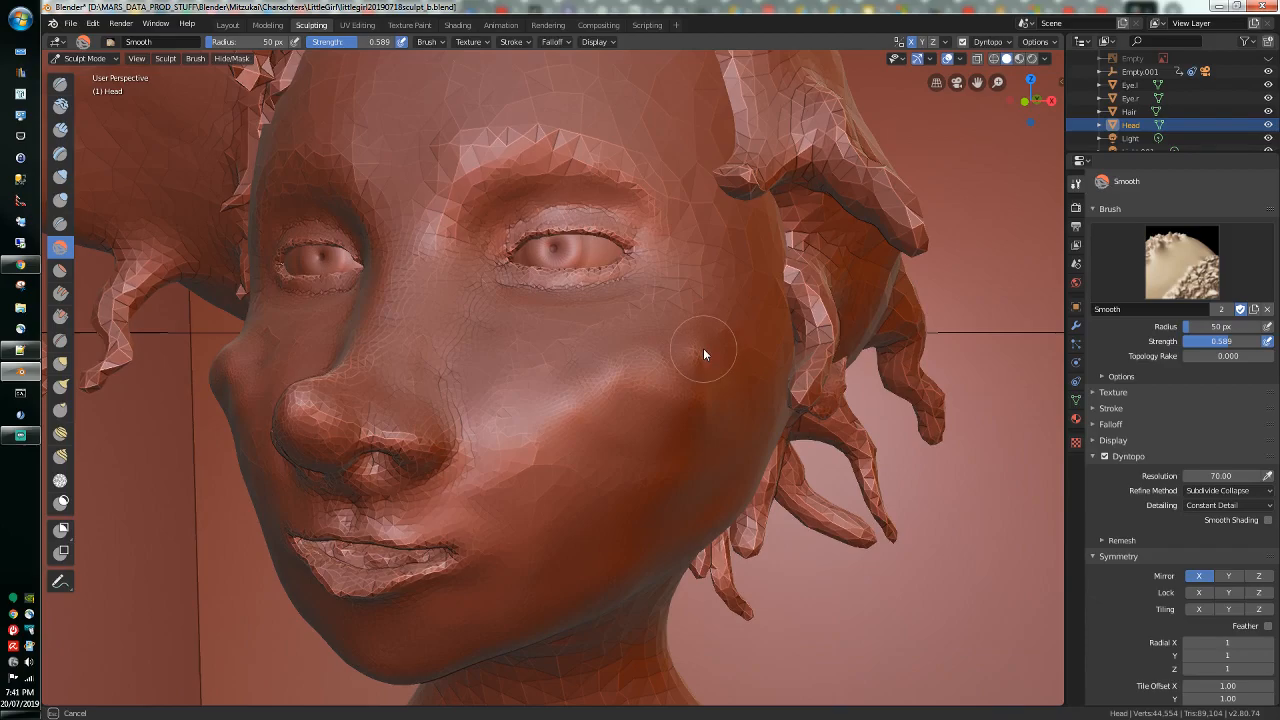
pyautogui.moveTo(698, 429); pyautogui.dragTo(700, 368)
# Step: Smooth the opposite cheekbone along the face outline and inward toward the nose
pyautogui.moveTo(700, 368)
pyautogui.mouseDown(button='middle')
pyautogui.moveTo(663, 366)
pyautogui.moveTo(729, 380)
pyautogui.moveTo(265, 328)
pyautogui.mouseUp(button='middle')
pyautogui.moveTo(265, 328); pyautogui.dragTo(269, 363)
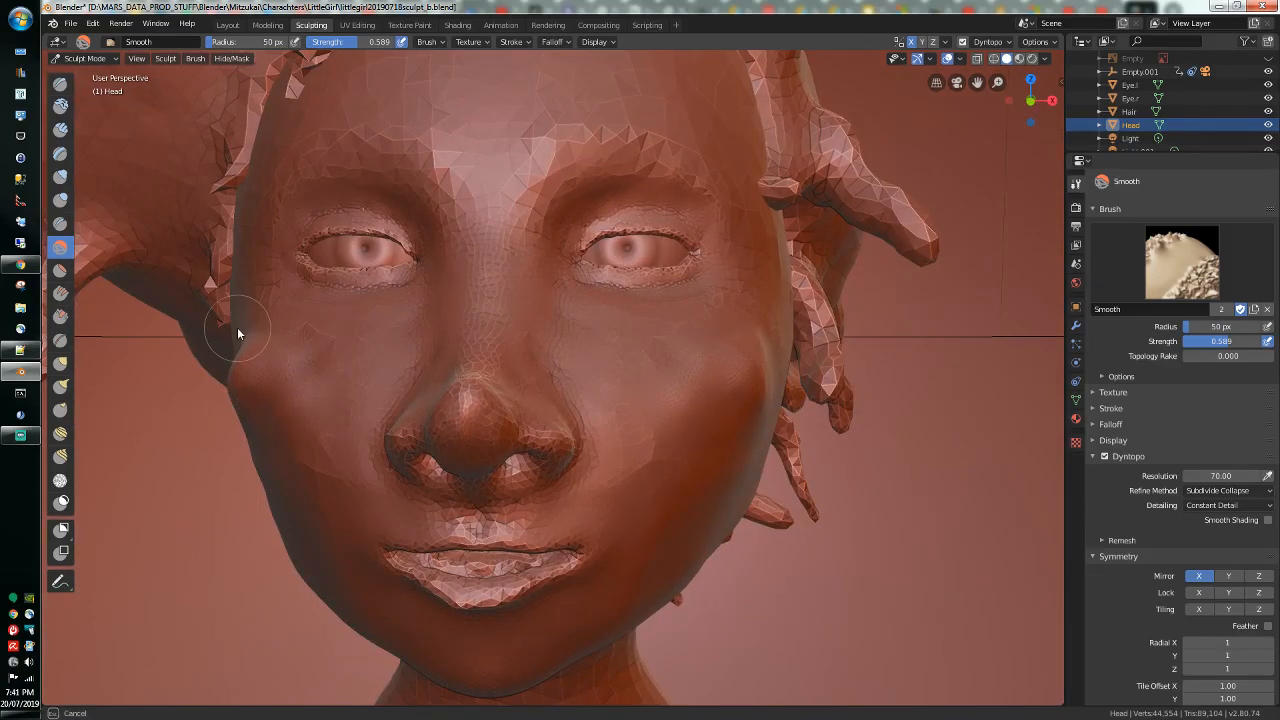
pyautogui.moveTo(254, 414); pyautogui.dragTo(240, 394)
pyautogui.moveTo(240, 394); pyautogui.dragTo(297, 397, button='middle')
pyautogui.moveTo(297, 397)
pyautogui.mouseDown()
pyautogui.moveTo(286, 358)
pyautogui.moveTo(365, 397)
pyautogui.mouseUp()
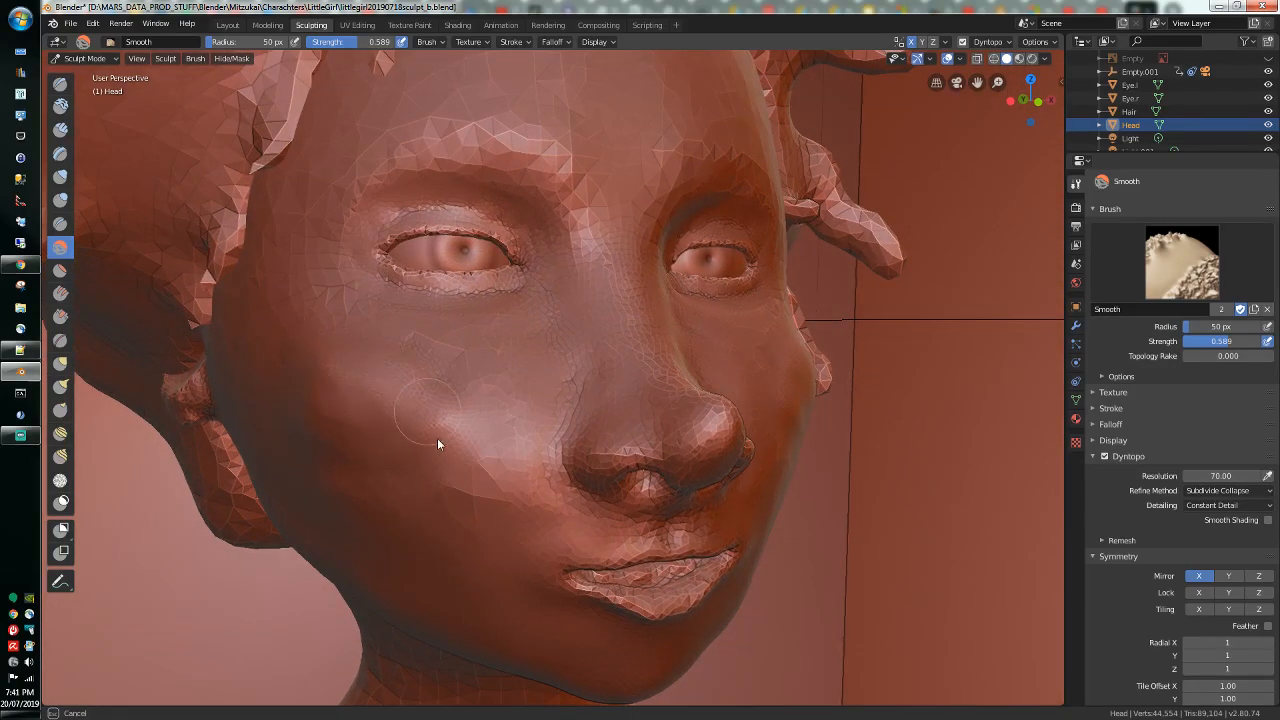
# Step: Smooth the cheek beside the nose and down to the corner of the mouth with the Smooth brush
pyautogui.moveTo(378, 453)
pyautogui.mouseDown()
pyautogui.moveTo(437, 516)
pyautogui.moveTo(459, 496)
pyautogui.mouseUp()
pyautogui.moveTo(564, 427); pyautogui.dragTo(462, 504)
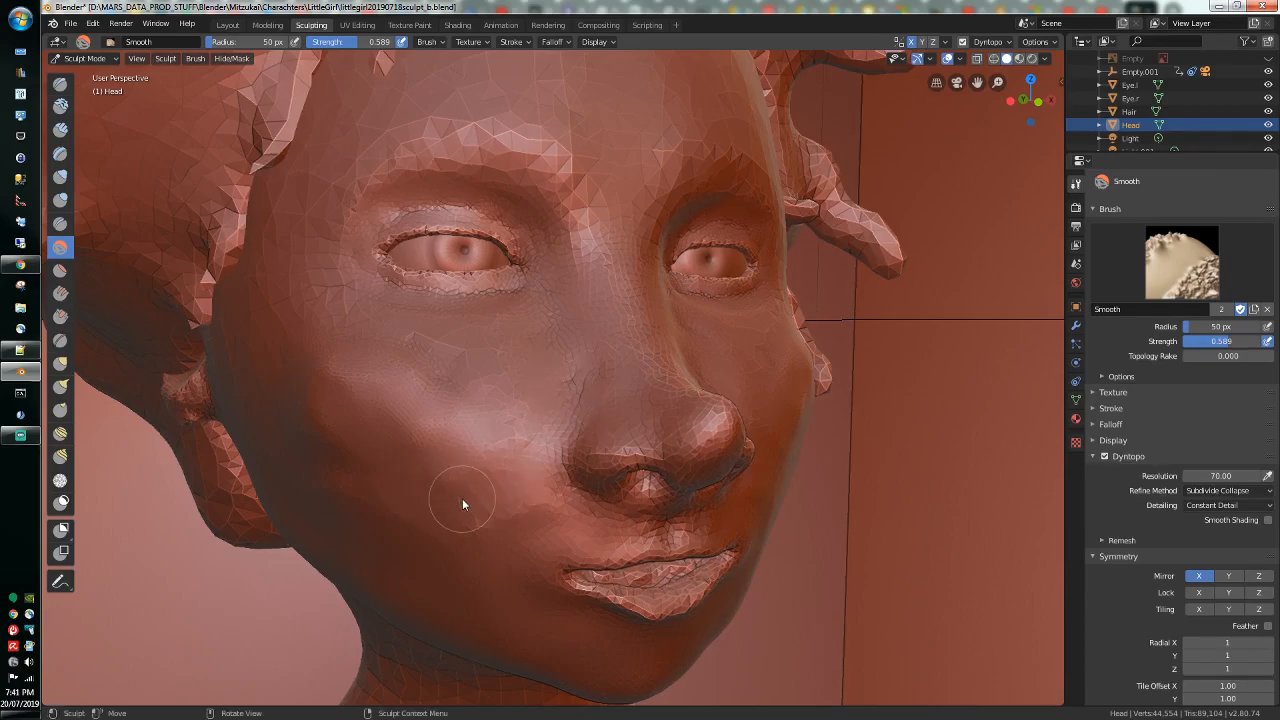
pyautogui.moveTo(556, 520); pyautogui.dragTo(461, 521)
pyautogui.moveTo(577, 533); pyautogui.dragTo(569, 550)
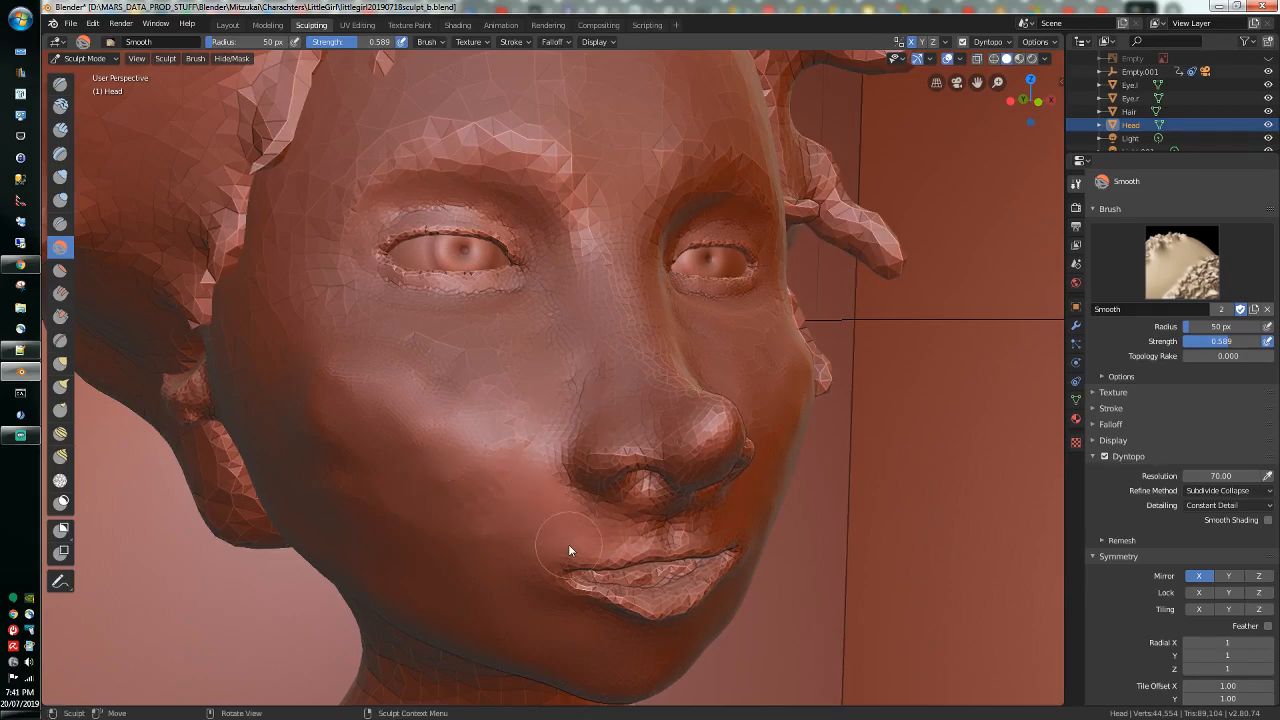
# Step: Smooth the cheek from the nostril side up to the area beneath the eye
pyautogui.moveTo(479, 538)
pyautogui.mouseDown(button='middle')
pyautogui.moveTo(446, 499)
pyautogui.moveTo(475, 506)
pyautogui.mouseUp(button='middle')
pyautogui.moveTo(585, 480)
pyautogui.mouseDown()
pyautogui.moveTo(589, 440)
pyautogui.moveTo(560, 418)
pyautogui.mouseUp()
pyautogui.moveTo(490, 390)
pyautogui.mouseDown()
pyautogui.moveTo(431, 370)
pyautogui.moveTo(470, 372)
pyautogui.mouseUp()
pyautogui.moveTo(445, 328)
pyautogui.mouseDown()
pyautogui.moveTo(363, 286)
pyautogui.moveTo(437, 275)
pyautogui.moveTo(397, 243)
pyautogui.mouseUp()
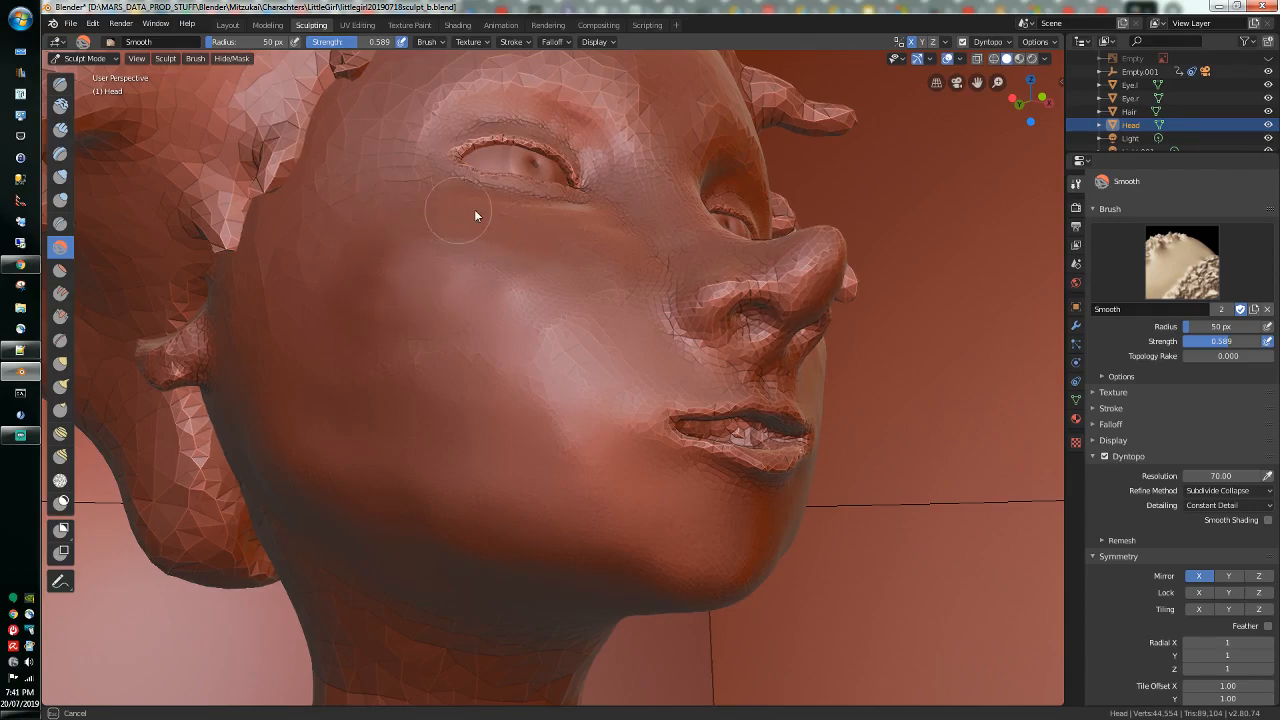
pyautogui.moveTo(349, 205); pyautogui.dragTo(498, 252)
pyautogui.moveTo(446, 265)
pyautogui.mouseDown(button='middle')
pyautogui.moveTo(412, 313)
pyautogui.moveTo(357, 315)
pyautogui.moveTo(437, 338)
pyautogui.moveTo(470, 325)
pyautogui.mouseUp(button='middle')
pyautogui.moveTo(470, 325)
pyautogui.mouseDown()
pyautogui.moveTo(504, 310)
pyautogui.moveTo(572, 328)
pyautogui.moveTo(522, 360)
pyautogui.moveTo(598, 356)
pyautogui.moveTo(494, 364)
pyautogui.mouseUp()
# Step: Enlarge the Smooth brush radius to 129 px and even out the broad cheek surface
pyautogui.moveTo(250, 41); pyautogui.dragTo(290, 41)
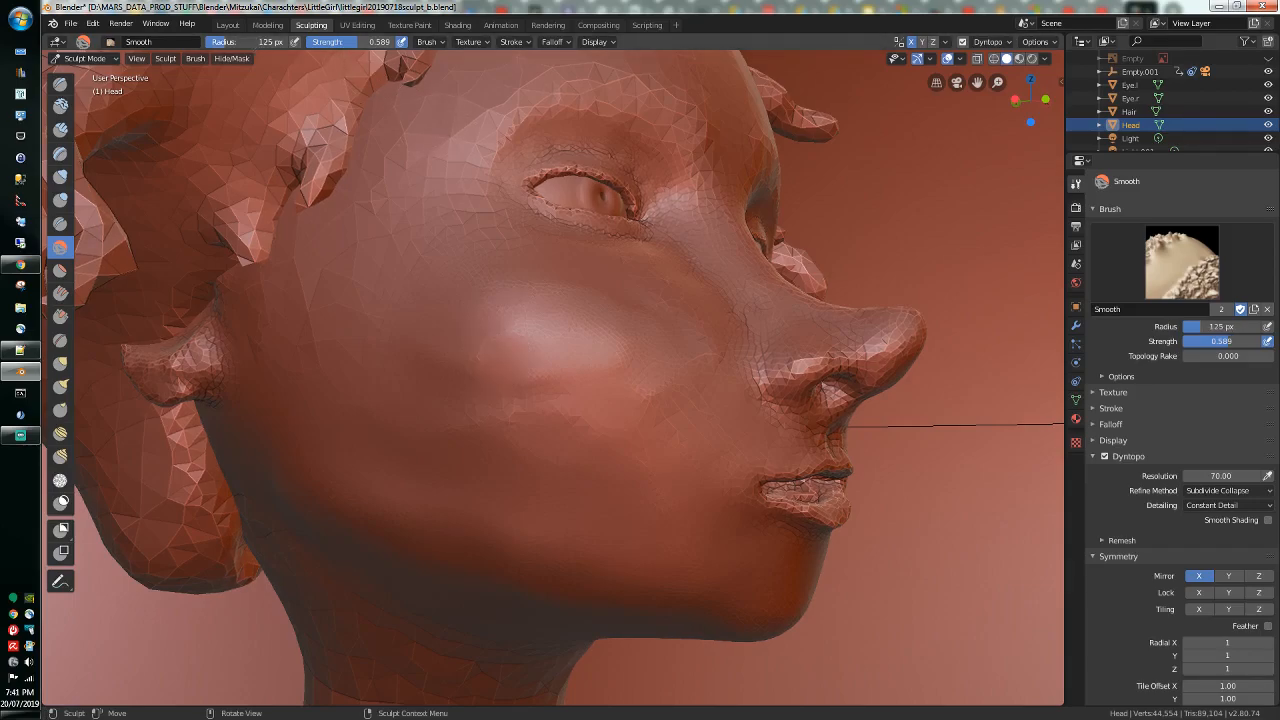
pyautogui.moveTo(611, 349)
pyautogui.mouseDown()
pyautogui.moveTo(560, 360)
pyautogui.moveTo(483, 349)
pyautogui.mouseUp()
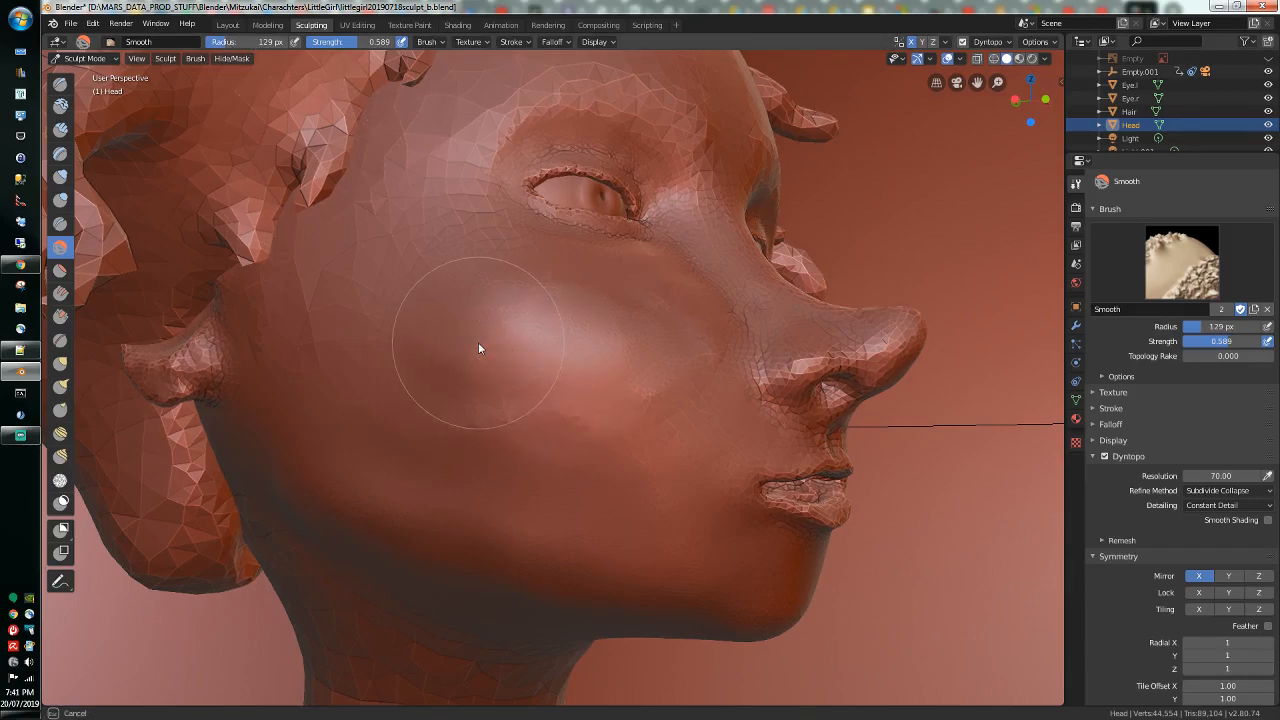
pyautogui.moveTo(666, 394)
pyautogui.mouseDown()
pyautogui.moveTo(551, 420)
pyautogui.moveTo(437, 414)
pyautogui.mouseUp()
pyautogui.moveTo(514, 438)
pyautogui.mouseDown(button='middle')
pyautogui.moveTo(428, 428)
pyautogui.moveTo(417, 451)
pyautogui.moveTo(374, 446)
pyautogui.mouseUp(button='middle')
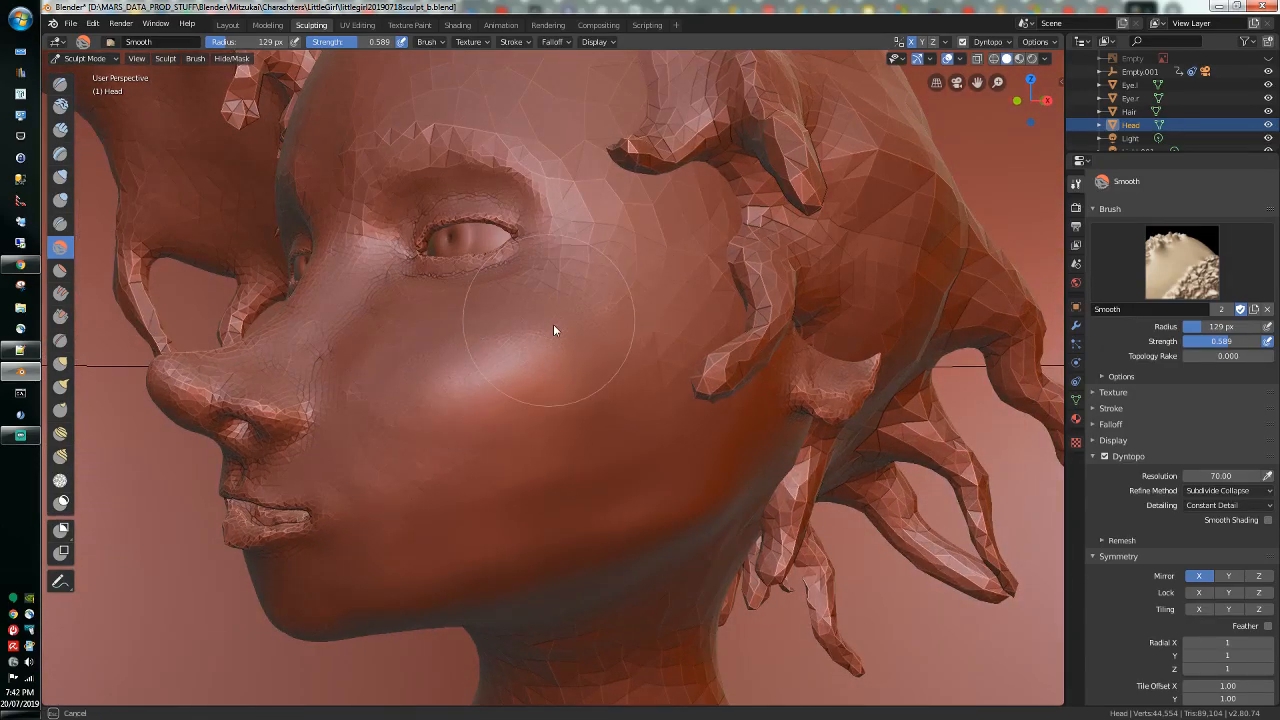
pyautogui.moveTo(604, 404)
pyautogui.mouseDown(button='middle')
pyautogui.moveTo(694, 383)
pyautogui.moveTo(693, 425)
pyautogui.moveTo(709, 420)
pyautogui.moveTo(666, 434)
pyautogui.mouseUp(button='middle')
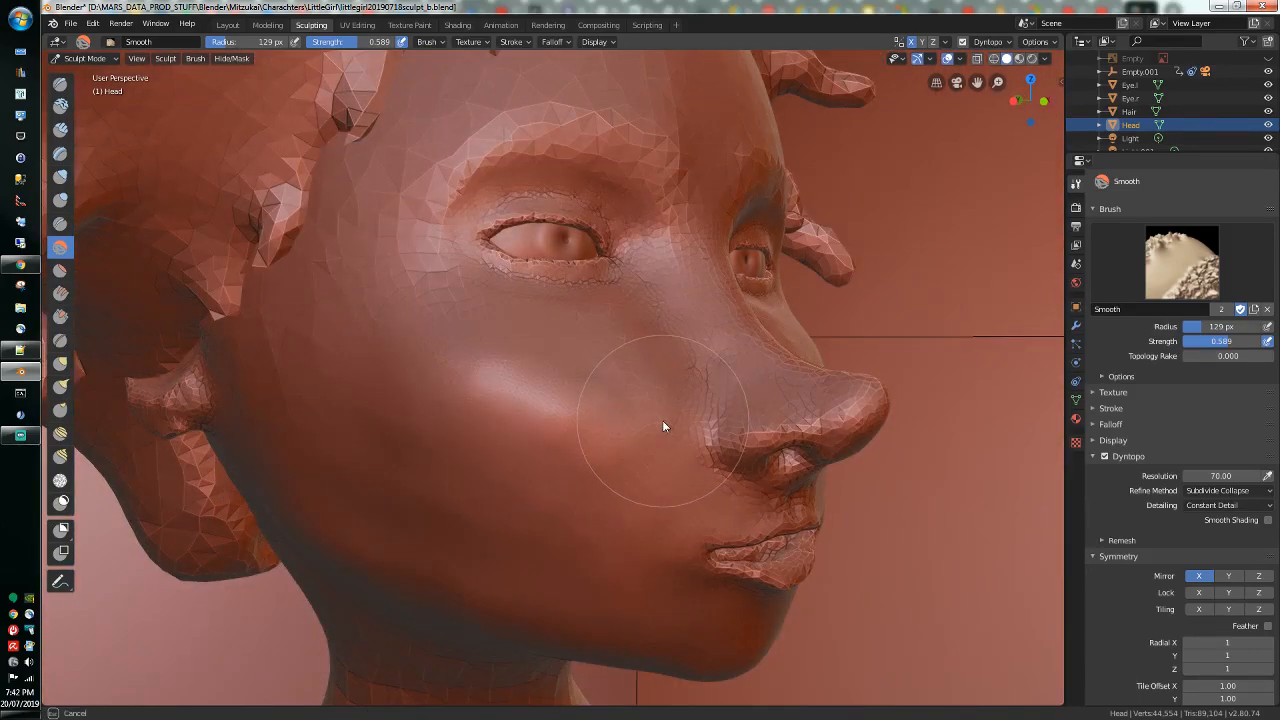
pyautogui.moveTo(595, 479)
pyautogui.mouseDown()
pyautogui.moveTo(653, 395)
pyautogui.moveTo(656, 439)
pyautogui.moveTo(600, 479)
pyautogui.moveTo(643, 408)
pyautogui.moveTo(583, 500)
pyautogui.moveTo(625, 481)
pyautogui.moveTo(457, 543)
pyautogui.moveTo(329, 434)
pyautogui.mouseUp()
# Step: Smooth the underside of the jaw and the side of the face up to the temple
pyautogui.moveTo(329, 434)
pyautogui.mouseDown(button='middle')
pyautogui.moveTo(380, 491)
pyautogui.moveTo(344, 504)
pyautogui.moveTo(242, 499)
pyautogui.moveTo(245, 440)
pyautogui.mouseUp(button='middle')
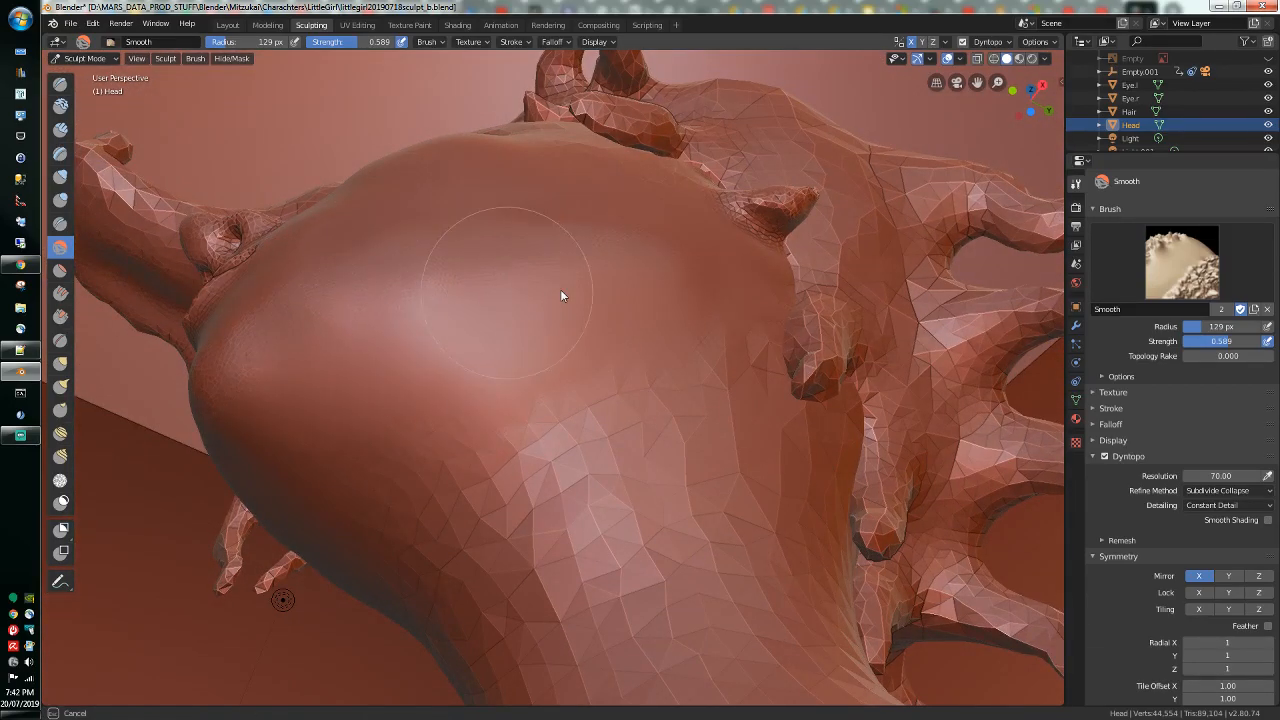
pyautogui.moveTo(705, 319); pyautogui.dragTo(673, 427, button='middle')
pyautogui.moveTo(673, 423)
pyautogui.mouseDown()
pyautogui.moveTo(558, 443)
pyautogui.moveTo(478, 394)
pyautogui.moveTo(373, 426)
pyautogui.moveTo(305, 404)
pyautogui.moveTo(454, 478)
pyautogui.moveTo(520, 444)
pyautogui.moveTo(517, 289)
pyautogui.moveTo(471, 209)
pyautogui.moveTo(457, 217)
pyautogui.mouseUp()
pyautogui.moveTo(457, 217); pyautogui.dragTo(545, 287, button='middle')
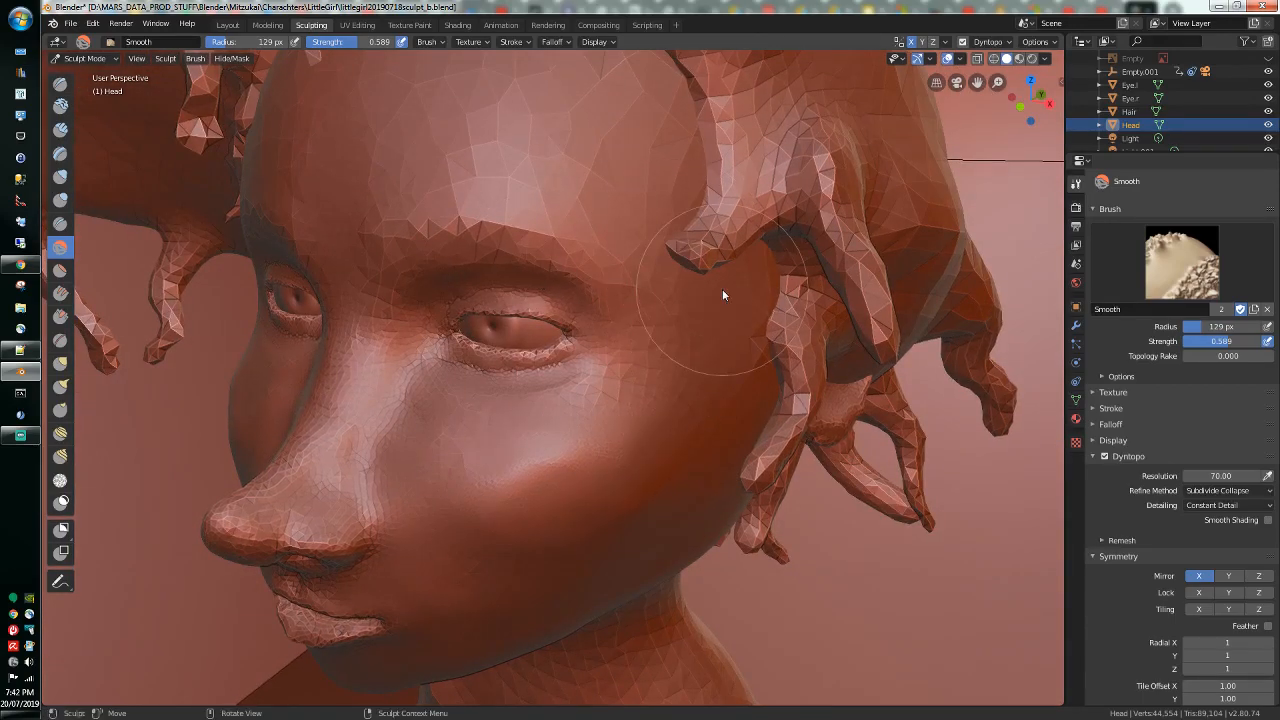
pyautogui.moveTo(768, 347)
pyautogui.mouseDown(button='middle')
pyautogui.moveTo(714, 313)
pyautogui.moveTo(700, 322)
pyautogui.mouseUp(button='middle')
pyautogui.moveTo(644, 429)
pyautogui.mouseDown(button='middle')
pyautogui.moveTo(780, 437)
pyautogui.moveTo(760, 460)
pyautogui.moveTo(750, 427)
pyautogui.mouseUp(button='middle')
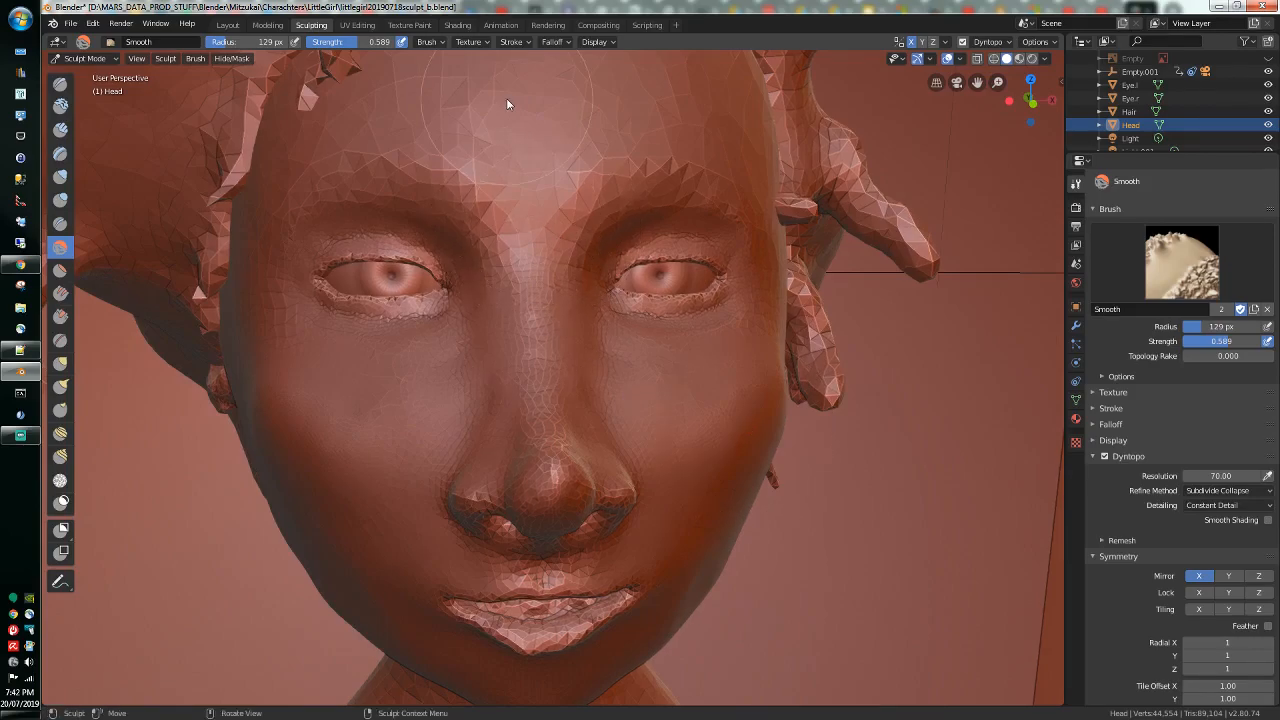
# Step: Reduce the Smooth brush radius to 66 px and smooth the forehead above and between the eyebrows
pyautogui.moveTo(250, 41); pyautogui.dragTo(238, 41)
pyautogui.moveTo(535, 250); pyautogui.dragTo(533, 250)
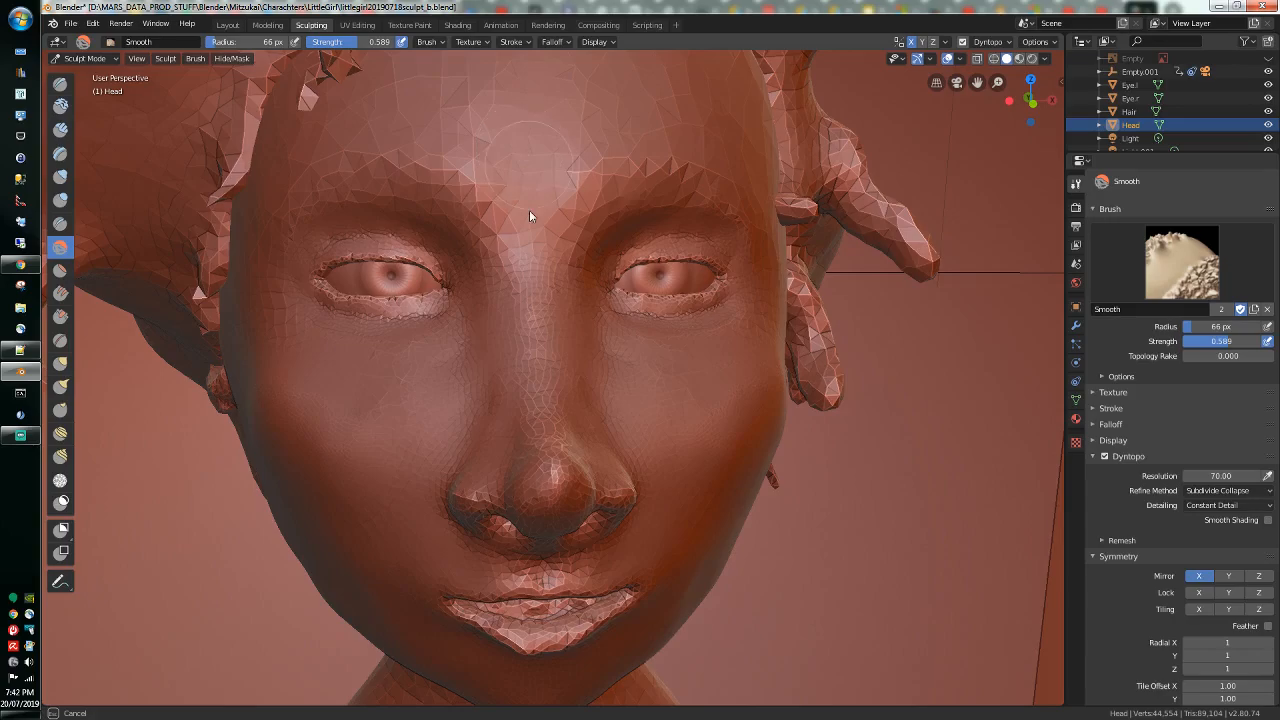
pyautogui.moveTo(507, 125)
pyautogui.mouseDown()
pyautogui.moveTo(451, 136)
pyautogui.moveTo(528, 135)
pyautogui.moveTo(500, 72)
pyautogui.mouseUp()
pyautogui.moveTo(500, 72); pyautogui.dragTo(510, 101, button='middle')
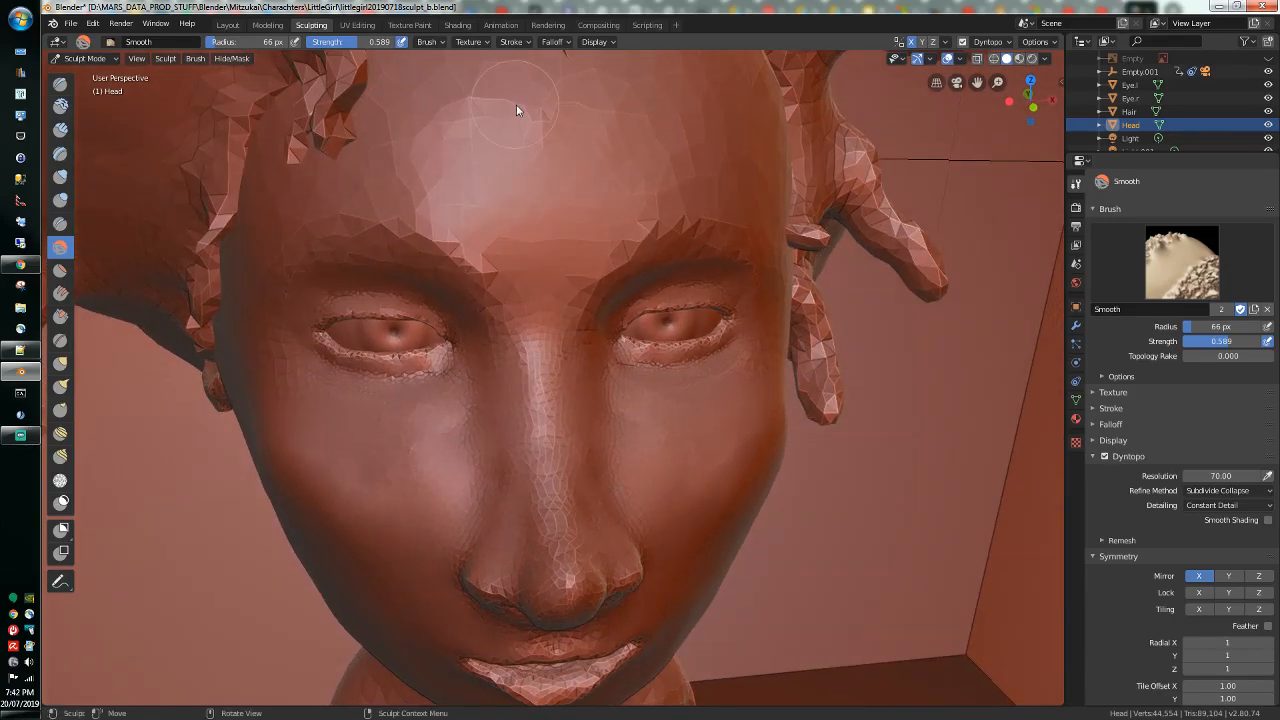
pyautogui.moveTo(547, 124)
pyautogui.mouseDown()
pyautogui.moveTo(471, 114)
pyautogui.moveTo(547, 142)
pyautogui.mouseUp()
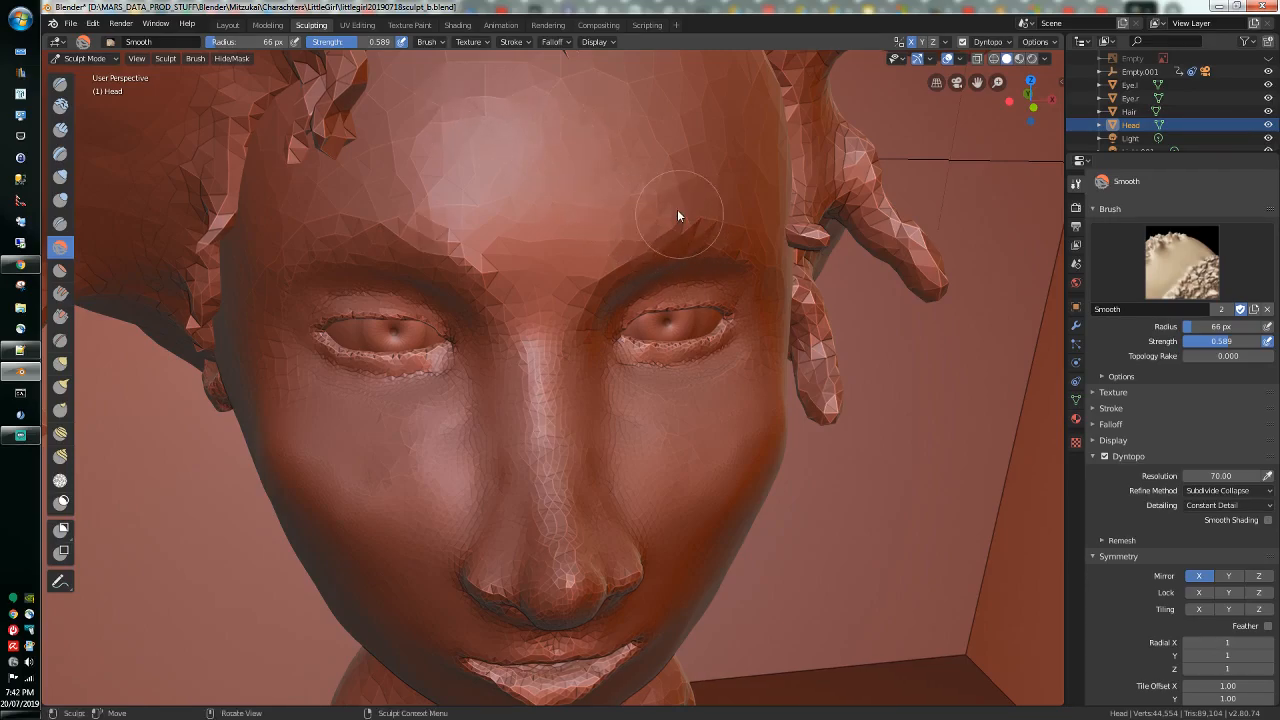
pyautogui.moveTo(712, 209); pyautogui.dragTo(727, 218)
# Step: Lower the Smooth brush strength to 0.196 and soften the brow ridge and lower forehead
pyautogui.moveTo(762, 223); pyautogui.dragTo(682, 228, button='middle')
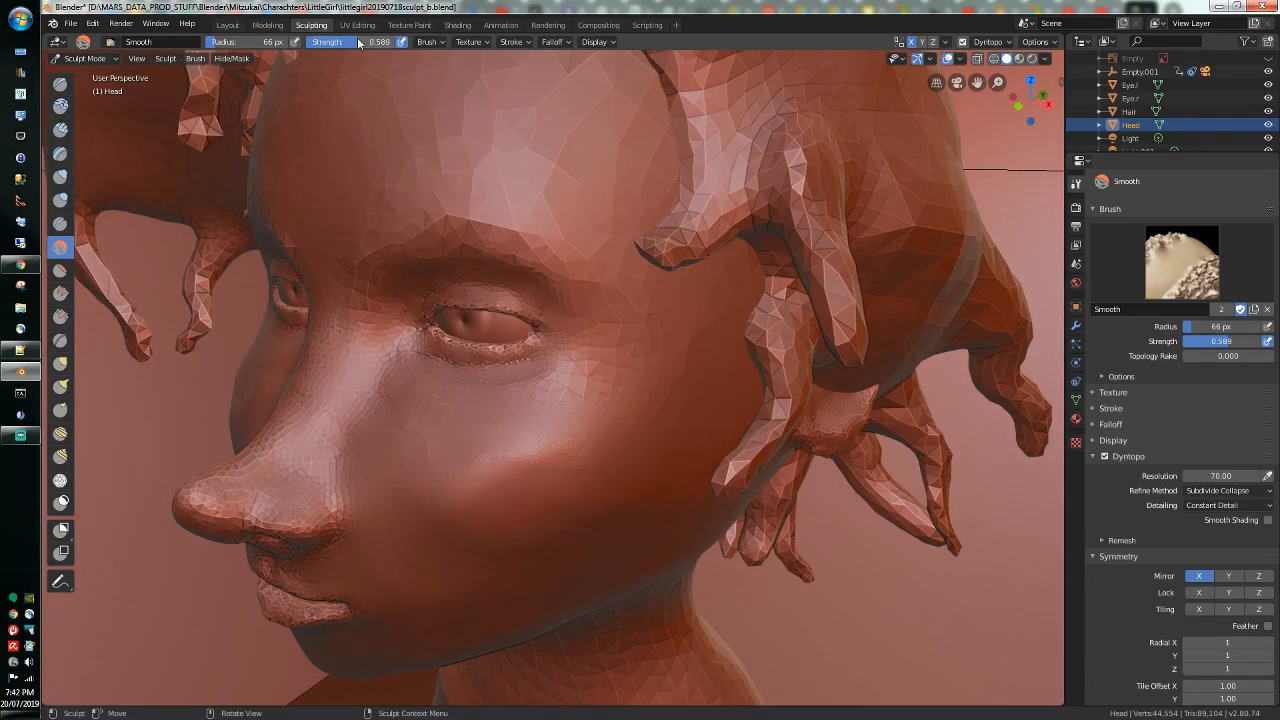
pyautogui.moveTo(358, 42); pyautogui.dragTo(327, 42)
pyautogui.moveTo(428, 210); pyautogui.dragTo(434, 205)
pyautogui.moveTo(598, 252)
pyautogui.mouseDown()
pyautogui.moveTo(426, 217)
pyautogui.moveTo(517, 214)
pyautogui.mouseUp()
pyautogui.moveTo(563, 207); pyautogui.dragTo(524, 208, button='middle')
pyautogui.moveTo(452, 202); pyautogui.dragTo(454, 222)
pyautogui.moveTo(468, 200)
pyautogui.mouseDown()
pyautogui.moveTo(496, 226)
pyautogui.moveTo(562, 242)
pyautogui.mouseUp()
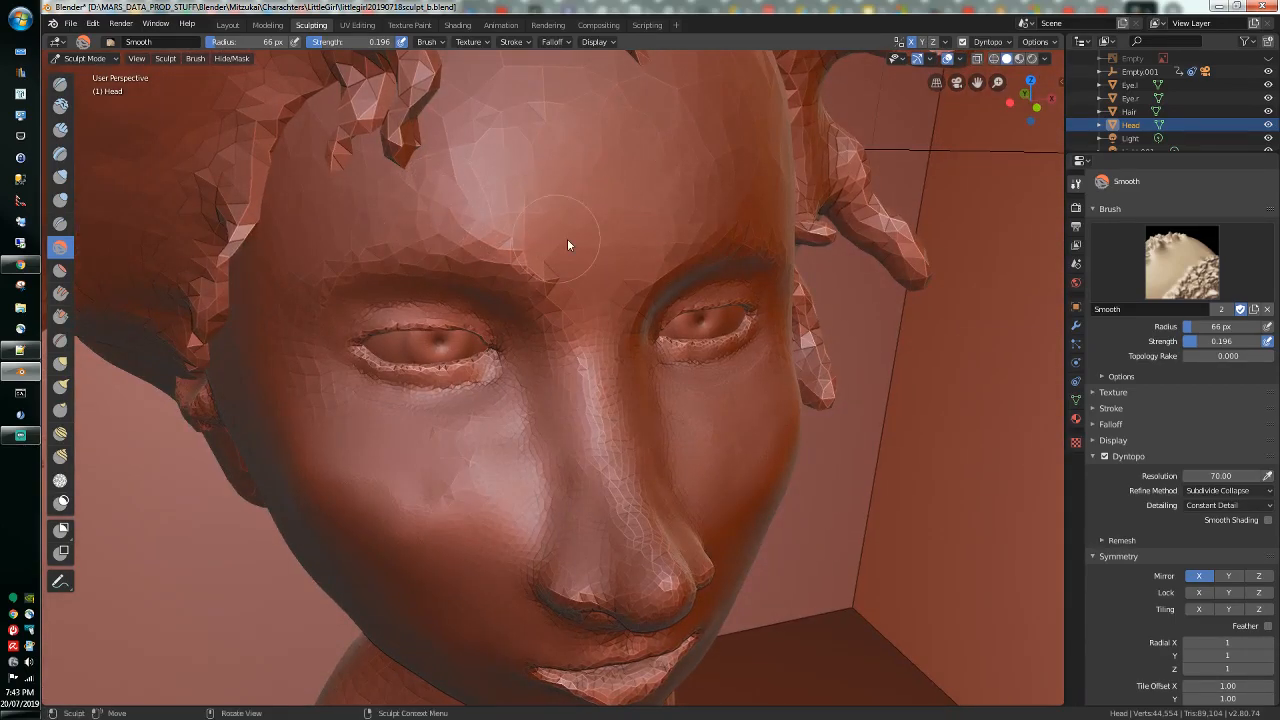
# Step: Smooth the faceted brow above the eye toward the bridge of the nose
pyautogui.scroll(-4, 567, 238)
pyautogui.moveTo(605, 203); pyautogui.dragTo(603, 180, button='middle')
pyautogui.scroll(5, 603, 180)
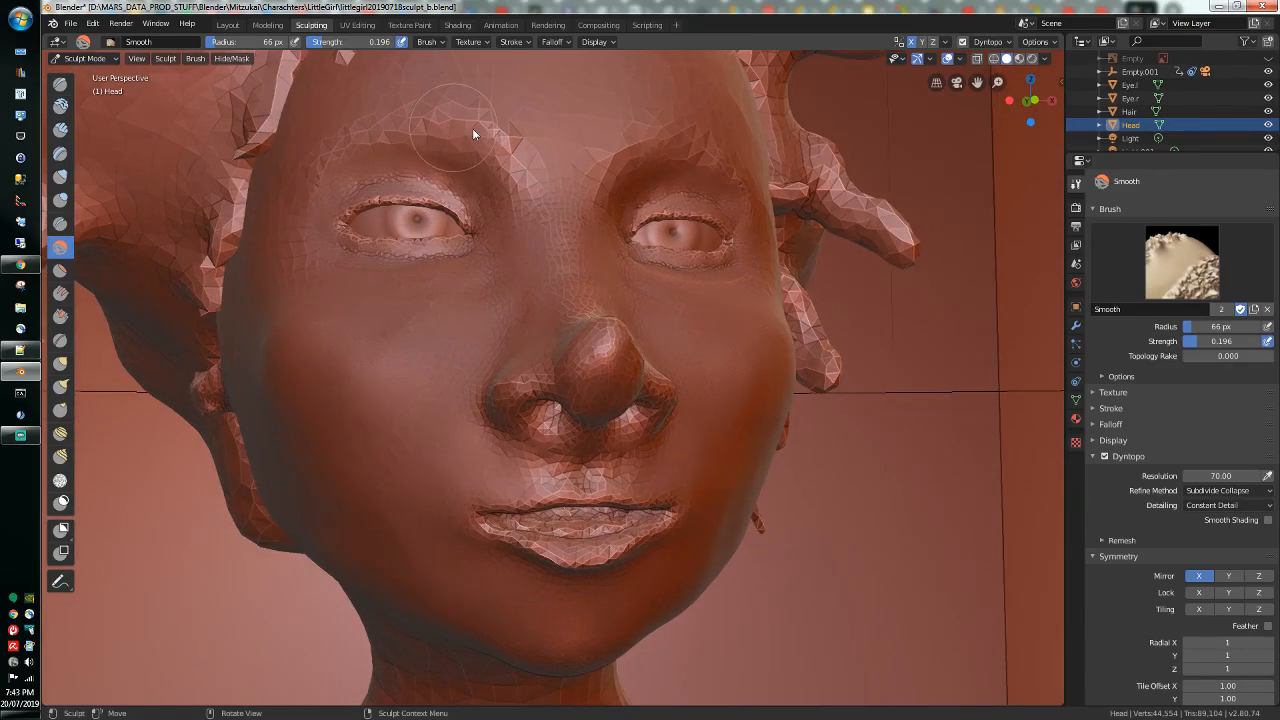
pyautogui.moveTo(484, 126); pyautogui.dragTo(562, 166)
# Step: Hide the Hair object to expose the ear and the side of the head
pyautogui.moveTo(596, 210); pyautogui.dragTo(676, 208, button='middle')
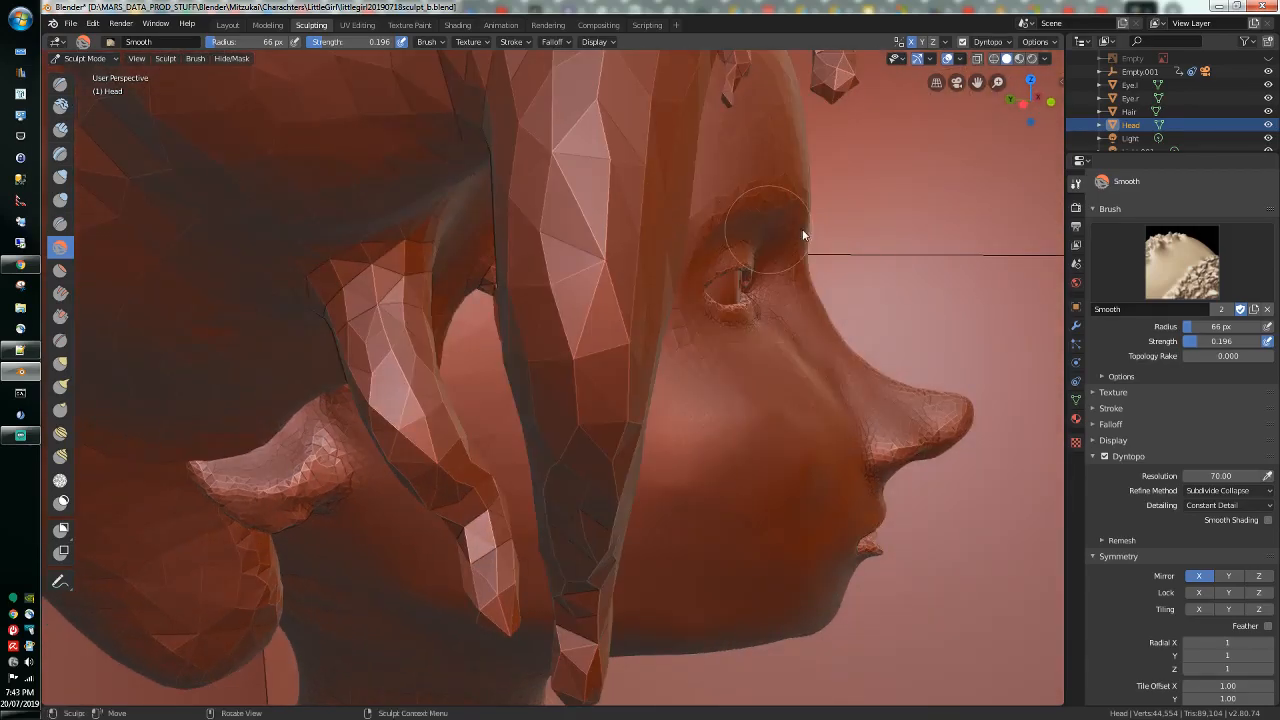
pyautogui.click(1268, 111)
pyautogui.scroll(3, 820, 217)
pyautogui.moveTo(820, 217)
pyautogui.mouseDown(button='middle')
pyautogui.moveTo(845, 208)
pyautogui.moveTo(731, 214)
pyautogui.mouseUp(button='middle')
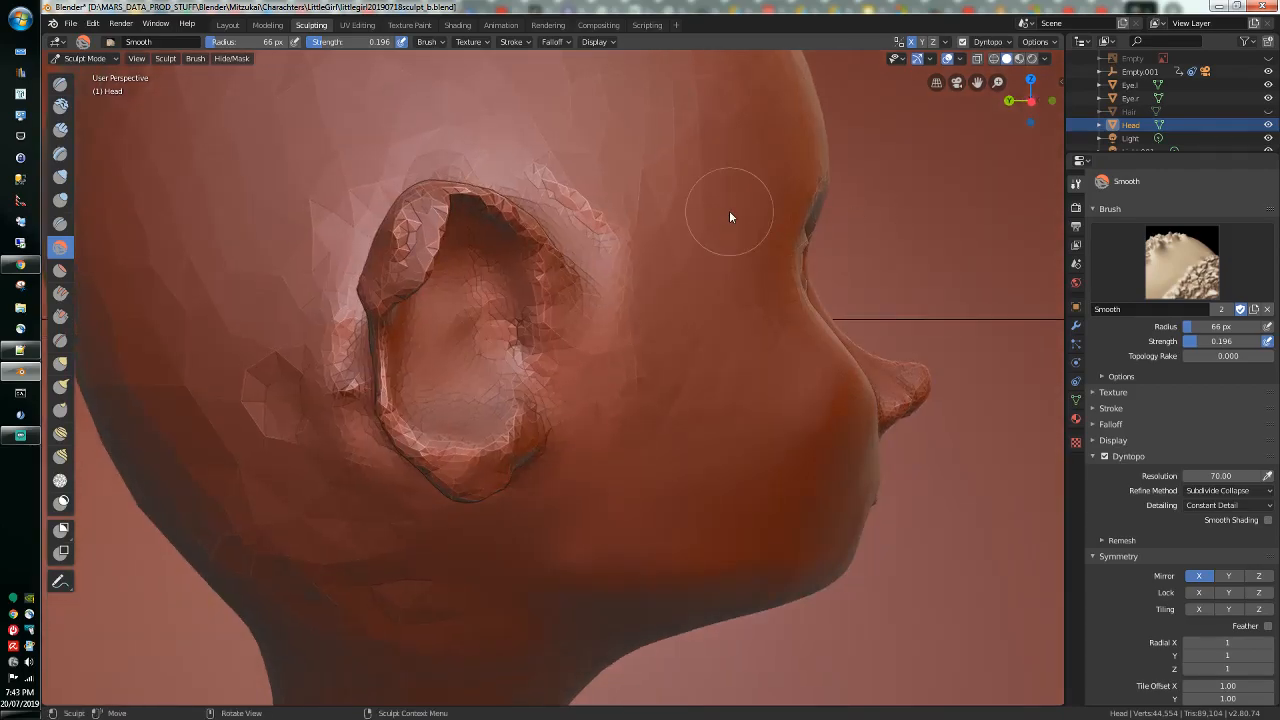
# Step: Smooth the head surface around the ear, in front of it, behind it and below the lobe
pyautogui.moveTo(645, 255)
pyautogui.mouseDown()
pyautogui.moveTo(556, 177)
pyautogui.moveTo(587, 184)
pyautogui.mouseUp()
pyautogui.moveTo(245, 357); pyautogui.dragTo(341, 464)
pyautogui.moveTo(341, 407)
pyautogui.mouseDown()
pyautogui.moveTo(286, 400)
pyautogui.moveTo(269, 429)
pyautogui.moveTo(355, 476)
pyautogui.mouseUp()
pyautogui.moveTo(330, 400)
pyautogui.mouseDown()
pyautogui.moveTo(371, 451)
pyautogui.moveTo(303, 367)
pyautogui.mouseUp()
pyautogui.moveTo(355, 405); pyautogui.dragTo(353, 363)
pyautogui.moveTo(356, 464)
pyautogui.mouseDown()
pyautogui.moveTo(420, 560)
pyautogui.moveTo(434, 621)
pyautogui.mouseUp()
pyautogui.moveTo(386, 577); pyautogui.dragTo(410, 600)
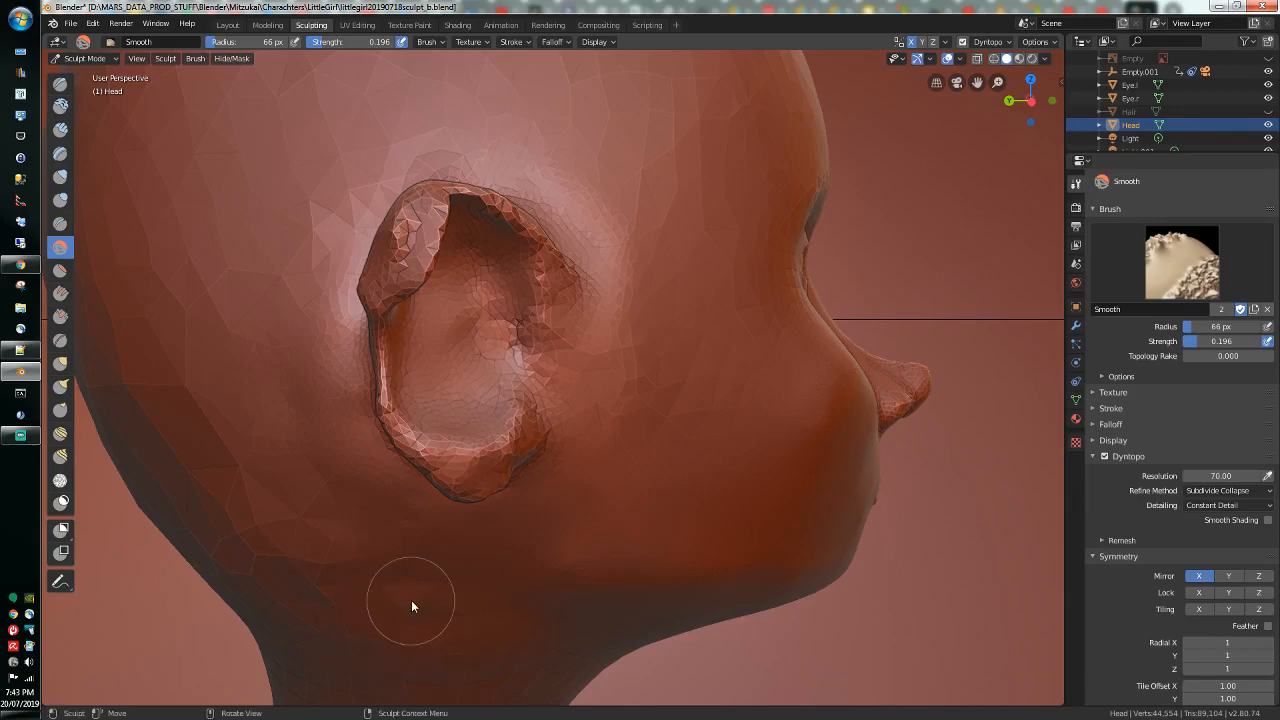
# Step: Smooth the side of the head between the ear, cheek and jawline, working from several angles
pyautogui.scroll(-4, 434, 603)
pyautogui.moveTo(434, 603)
pyautogui.mouseDown(button='middle')
pyautogui.moveTo(338, 591)
pyautogui.moveTo(352, 610)
pyautogui.mouseUp(button='middle')
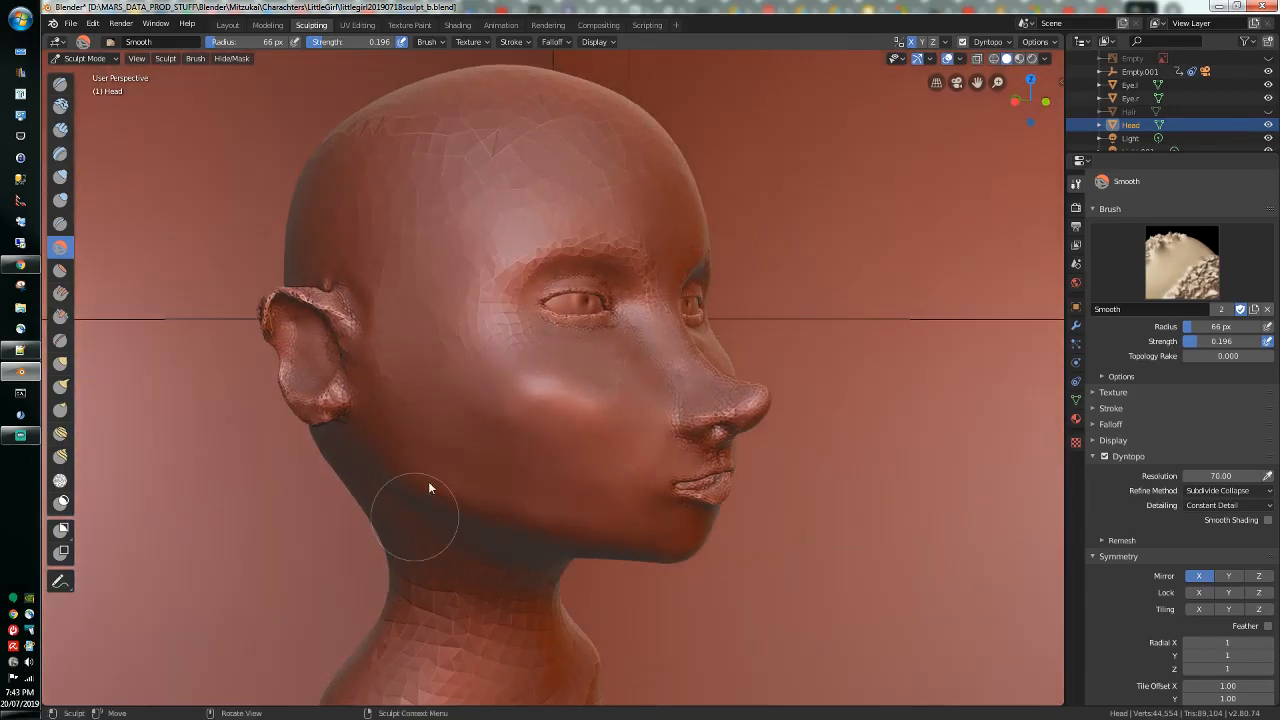
pyautogui.moveTo(362, 398); pyautogui.dragTo(378, 355)
pyautogui.moveTo(391, 326); pyautogui.dragTo(490, 467, button='middle')
pyautogui.moveTo(395, 422)
pyautogui.mouseDown()
pyautogui.moveTo(383, 415)
pyautogui.moveTo(426, 428)
pyautogui.moveTo(462, 452)
pyautogui.moveTo(454, 459)
pyautogui.moveTo(451, 424)
pyautogui.mouseUp()
pyautogui.moveTo(451, 424)
pyautogui.mouseDown(button='middle')
pyautogui.moveTo(252, 377)
pyautogui.moveTo(501, 401)
pyautogui.moveTo(491, 371)
pyautogui.mouseUp(button='middle')
pyautogui.moveTo(458, 306); pyautogui.dragTo(462, 317)
pyautogui.moveTo(462, 317); pyautogui.dragTo(412, 313, button='middle')
pyautogui.moveTo(310, 311); pyautogui.dragTo(300, 290)
pyautogui.moveTo(300, 290)
pyautogui.mouseDown(button='middle')
pyautogui.moveTo(223, 320)
pyautogui.moveTo(78, 326)
pyautogui.moveTo(191, 374)
pyautogui.moveTo(249, 364)
pyautogui.moveTo(258, 346)
pyautogui.moveTo(146, 346)
pyautogui.moveTo(162, 348)
pyautogui.moveTo(165, 318)
pyautogui.moveTo(99, 319)
pyautogui.moveTo(151, 306)
pyautogui.mouseUp(button='middle')
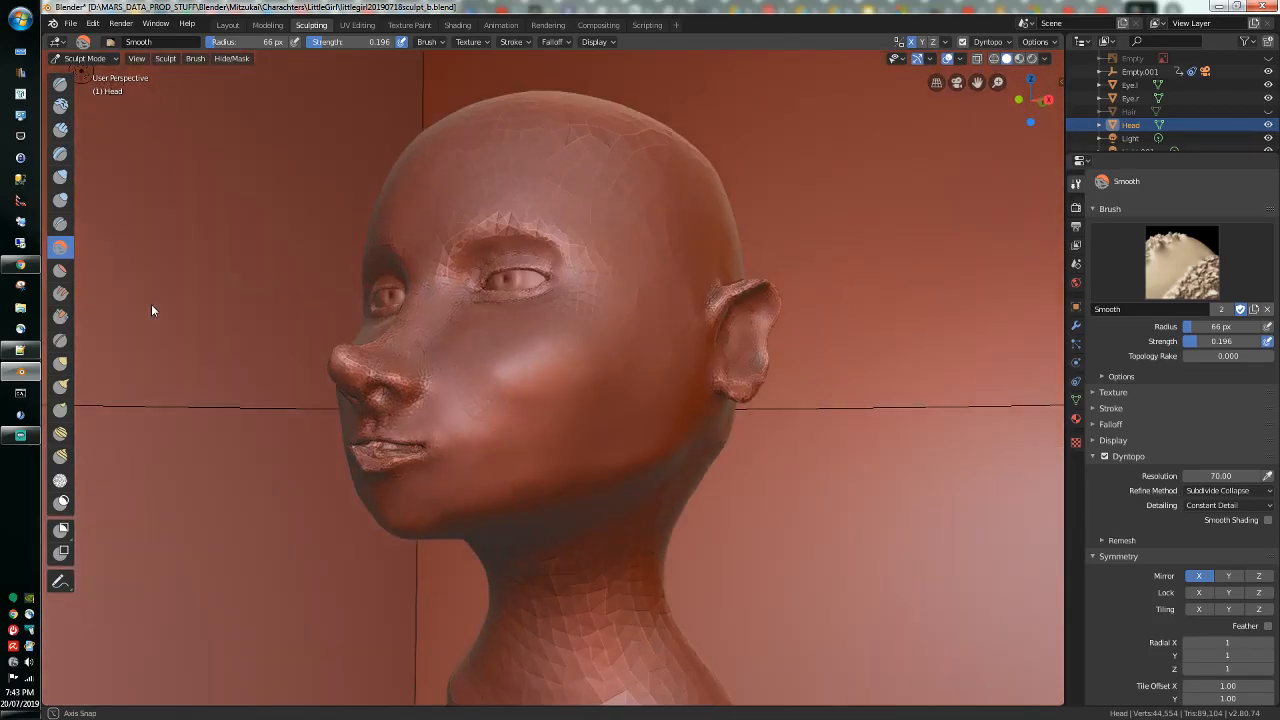
pyautogui.moveTo(480, 517)
pyautogui.mouseDown()
pyautogui.moveTo(471, 377)
pyautogui.moveTo(530, 441)
pyautogui.moveTo(461, 371)
pyautogui.moveTo(537, 429)
pyautogui.mouseUp()
# Step: Smooth the side of the nose and its transition into the cheek and upper lip area
pyautogui.scroll(2, 533, 430)
pyautogui.scroll(2, 530, 426)
pyautogui.moveTo(525, 426); pyautogui.dragTo(560, 445, button='middle')
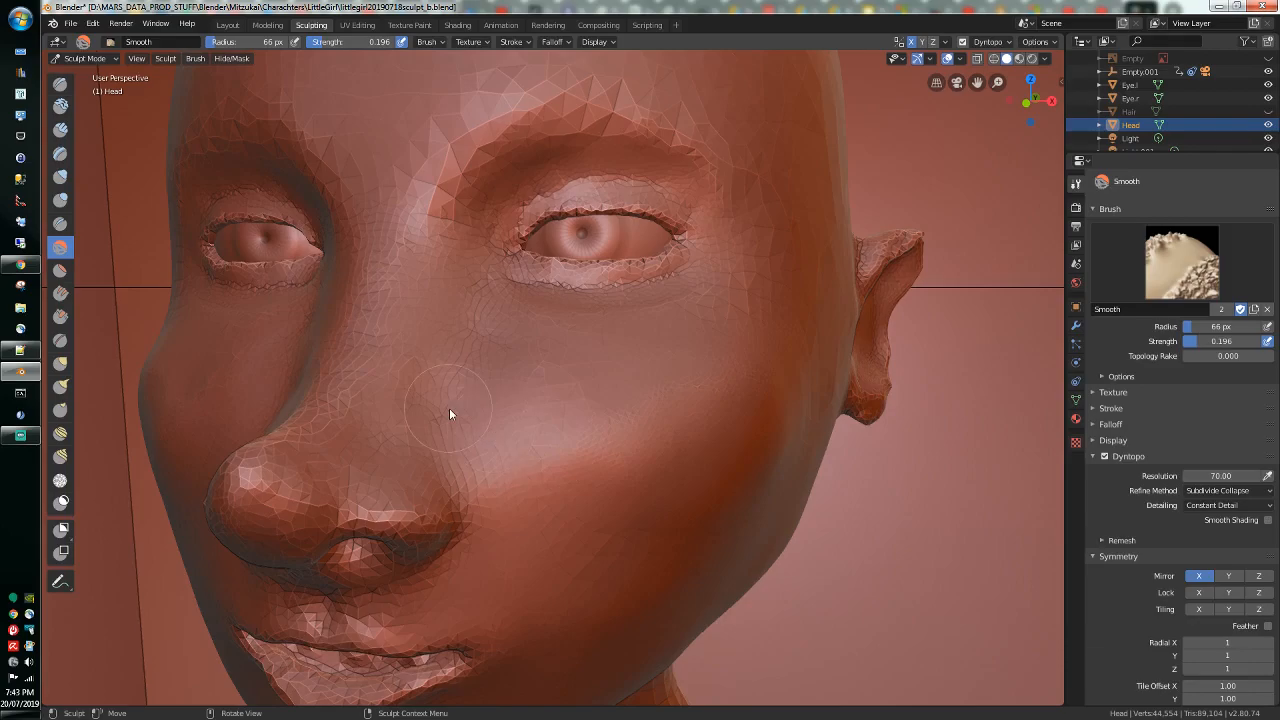
pyautogui.moveTo(397, 405)
pyautogui.mouseDown()
pyautogui.moveTo(481, 422)
pyautogui.moveTo(419, 336)
pyautogui.moveTo(446, 331)
pyautogui.moveTo(470, 330)
pyautogui.moveTo(548, 401)
pyautogui.moveTo(512, 374)
pyautogui.moveTo(542, 372)
pyautogui.moveTo(555, 390)
pyautogui.mouseUp()
pyautogui.moveTo(555, 390); pyautogui.dragTo(537, 458, button='middle')
pyautogui.moveTo(346, 449)
pyautogui.mouseDown()
pyautogui.moveTo(355, 478)
pyautogui.moveTo(460, 429)
pyautogui.moveTo(357, 444)
pyautogui.moveTo(420, 417)
pyautogui.moveTo(371, 471)
pyautogui.moveTo(397, 494)
pyautogui.moveTo(263, 520)
pyautogui.moveTo(293, 550)
pyautogui.moveTo(460, 503)
pyautogui.moveTo(458, 468)
pyautogui.moveTo(498, 418)
pyautogui.moveTo(460, 491)
pyautogui.moveTo(531, 451)
pyautogui.moveTo(554, 477)
pyautogui.moveTo(549, 323)
pyautogui.moveTo(571, 614)
pyautogui.moveTo(557, 531)
pyautogui.mouseUp()
pyautogui.moveTo(557, 531)
pyautogui.mouseDown(button='middle')
pyautogui.moveTo(529, 460)
pyautogui.moveTo(498, 486)
pyautogui.moveTo(508, 482)
pyautogui.moveTo(482, 479)
pyautogui.moveTo(490, 488)
pyautogui.mouseUp(button='middle')
pyautogui.moveTo(278, 427)
pyautogui.mouseDown()
pyautogui.moveTo(280, 452)
pyautogui.moveTo(342, 488)
pyautogui.moveTo(349, 469)
pyautogui.moveTo(357, 491)
pyautogui.moveTo(360, 454)
pyautogui.moveTo(372, 465)
pyautogui.mouseUp()
pyautogui.moveTo(384, 431)
pyautogui.mouseDown(button='middle')
pyautogui.moveTo(324, 423)
pyautogui.moveTo(314, 397)
pyautogui.moveTo(351, 414)
pyautogui.moveTo(354, 378)
pyautogui.moveTo(386, 385)
pyautogui.moveTo(387, 401)
pyautogui.mouseUp(button='middle')
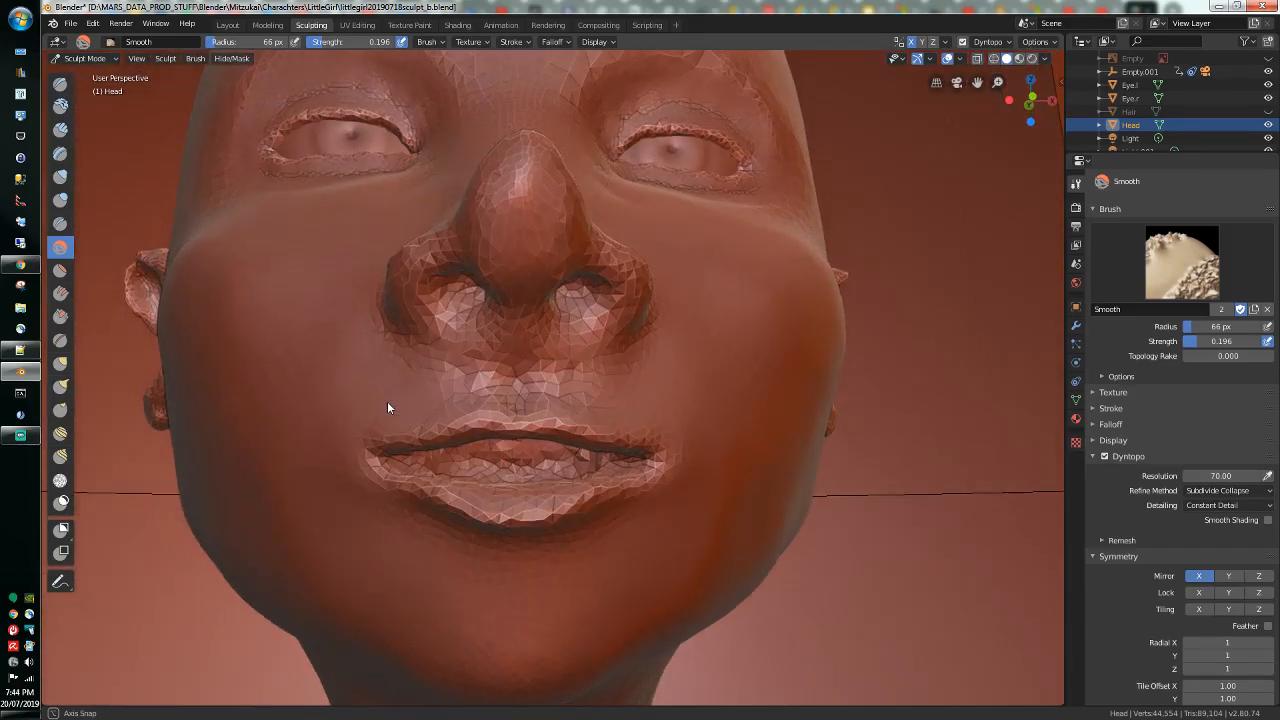
# Step: Smooth the lips near the corner of the mouth
pyautogui.scroll(2, 448, 404)
pyautogui.scroll(2, 448, 404)
pyautogui.scroll(2, 440, 410)
pyautogui.scroll(-2, 434, 417)
pyautogui.scroll(1, 434, 420)
pyautogui.moveTo(457, 480); pyautogui.dragTo(460, 454, button='middle')
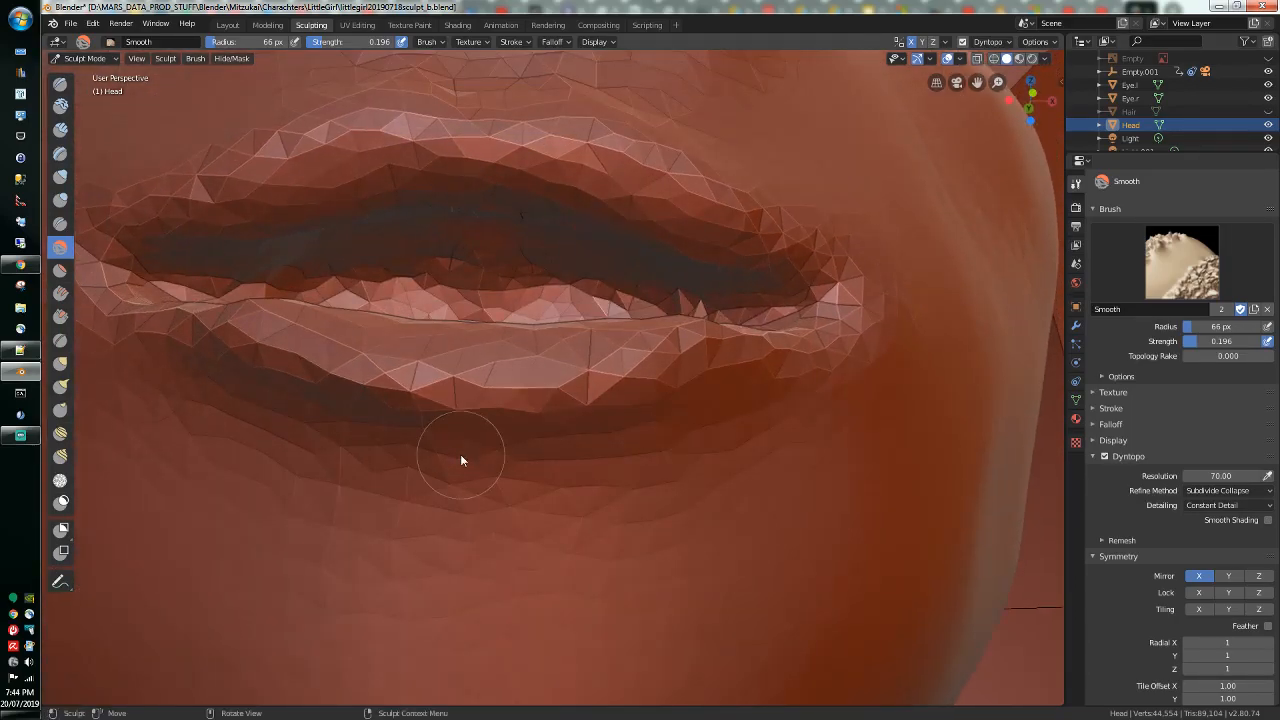
pyautogui.moveTo(542, 244)
pyautogui.mouseDown()
pyautogui.moveTo(509, 229)
pyautogui.moveTo(531, 226)
pyautogui.moveTo(437, 209)
pyautogui.moveTo(530, 217)
pyautogui.moveTo(211, 229)
pyautogui.moveTo(517, 231)
pyautogui.moveTo(606, 247)
pyautogui.moveTo(695, 296)
pyautogui.moveTo(678, 292)
pyautogui.mouseUp()
# Step: Smooth the upper and lower eyelids from the inner to the outer corner of the eye
pyautogui.moveTo(678, 292)
pyautogui.mouseDown(button='middle')
pyautogui.moveTo(663, 285)
pyautogui.moveTo(702, 285)
pyautogui.moveTo(649, 288)
pyautogui.moveTo(640, 306)
pyautogui.moveTo(657, 303)
pyautogui.moveTo(634, 354)
pyautogui.moveTo(486, 346)
pyautogui.moveTo(457, 362)
pyautogui.moveTo(471, 407)
pyautogui.moveTo(509, 403)
pyautogui.moveTo(534, 441)
pyautogui.moveTo(463, 413)
pyautogui.moveTo(638, 428)
pyautogui.moveTo(666, 389)
pyautogui.moveTo(640, 408)
pyautogui.moveTo(634, 463)
pyautogui.mouseUp(button='middle')
pyautogui.scroll(-3, 657, 303)
pyautogui.scroll(3, 657, 303)
pyautogui.scroll(3, 634, 467)
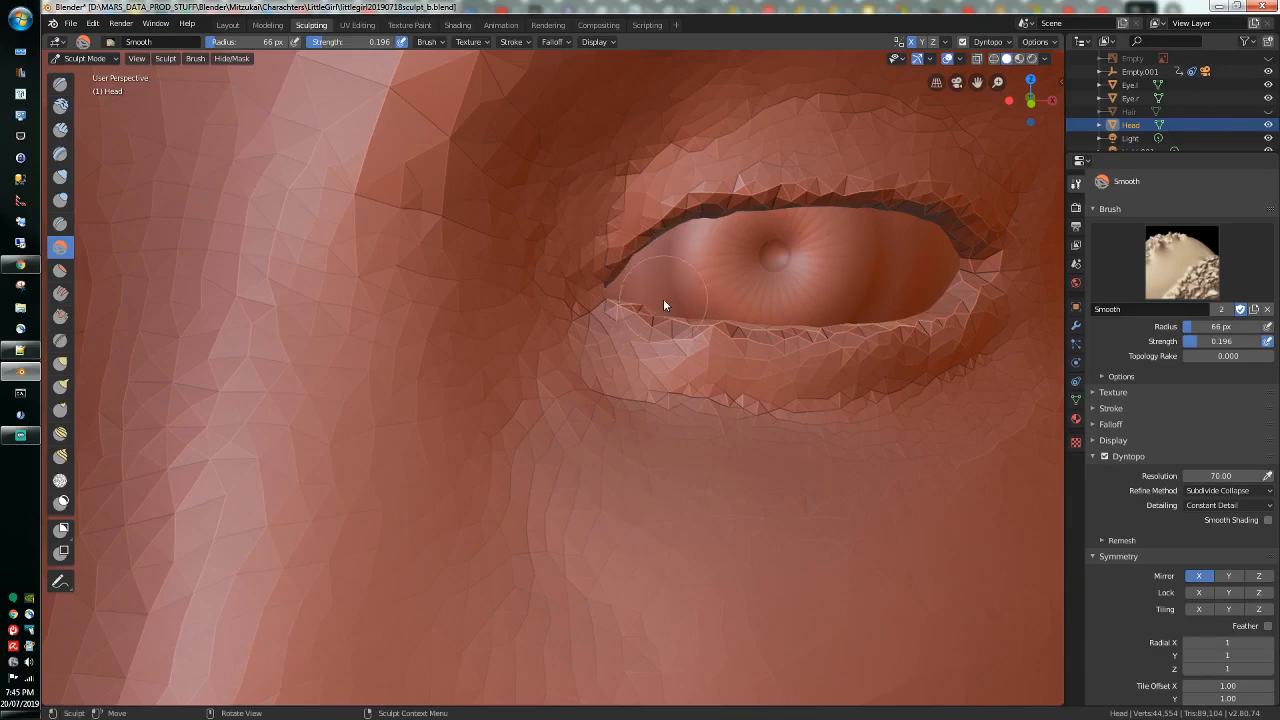
pyautogui.moveTo(720, 216)
pyautogui.mouseDown()
pyautogui.moveTo(800, 292)
pyautogui.moveTo(738, 300)
pyautogui.mouseUp()
pyautogui.moveTo(738, 300); pyautogui.dragTo(734, 316, button='middle')
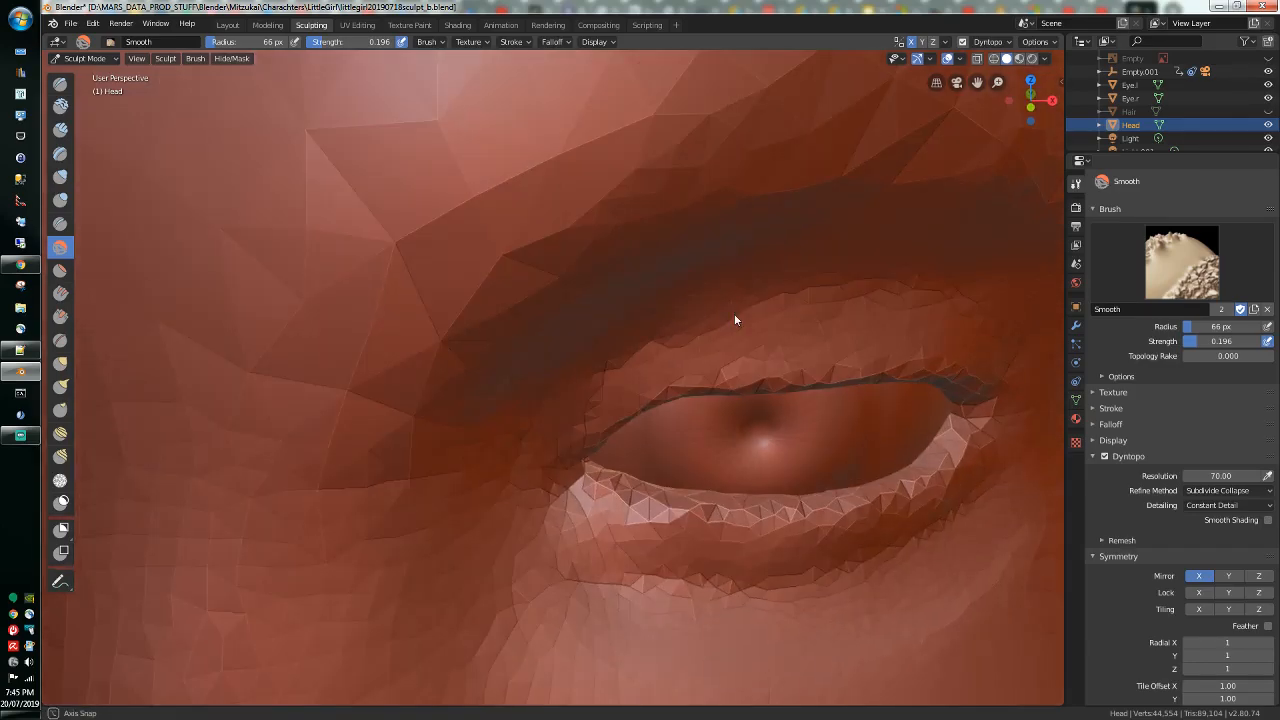
pyautogui.moveTo(662, 429); pyautogui.dragTo(623, 480)
pyautogui.moveTo(920, 442); pyautogui.dragTo(945, 425)
pyautogui.moveTo(945, 425)
pyautogui.mouseDown(button='middle')
pyautogui.moveTo(923, 403)
pyautogui.moveTo(874, 400)
pyautogui.moveTo(919, 414)
pyautogui.moveTo(920, 391)
pyautogui.moveTo(920, 505)
pyautogui.mouseUp(button='middle')
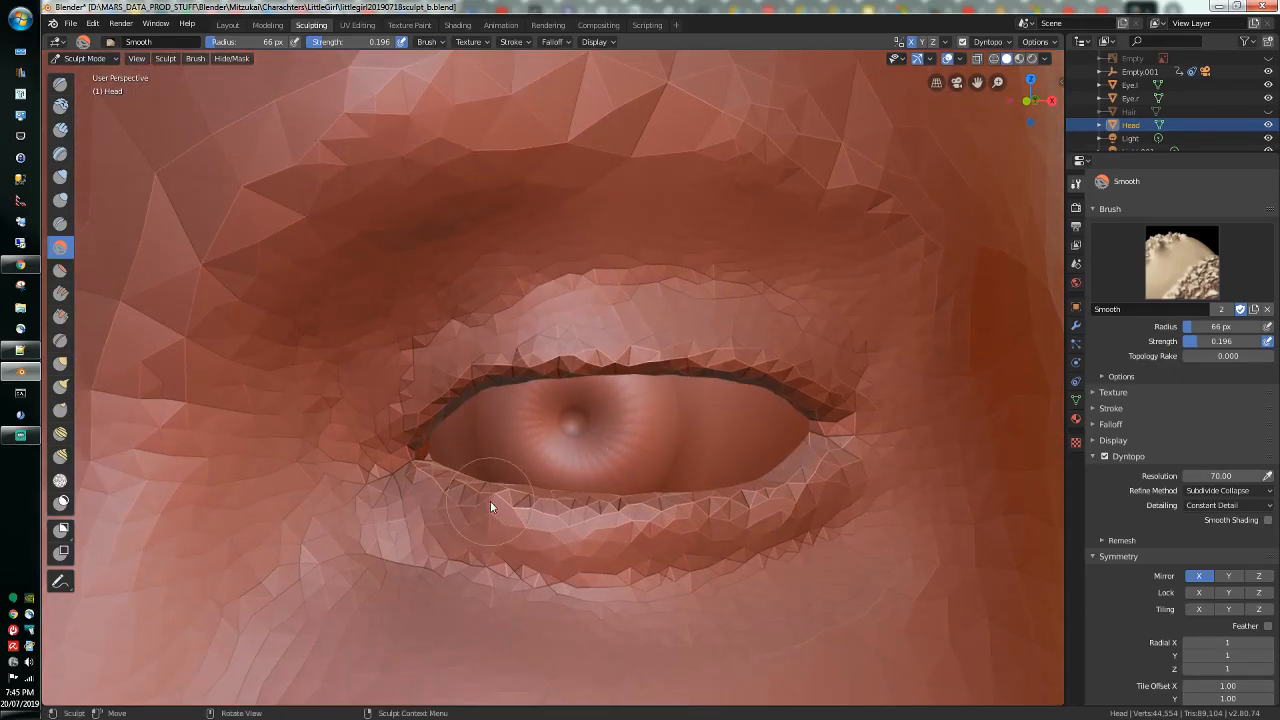
# Step: Build up the lower eyelid rim with the Draw brush in Add mode at strength 0.659
pyautogui.moveTo(493, 500)
pyautogui.mouseDown(button='middle')
pyautogui.moveTo(505, 491)
pyautogui.moveTo(500, 458)
pyautogui.moveTo(517, 526)
pyautogui.moveTo(494, 357)
pyautogui.moveTo(480, 357)
pyautogui.mouseUp(button='middle')
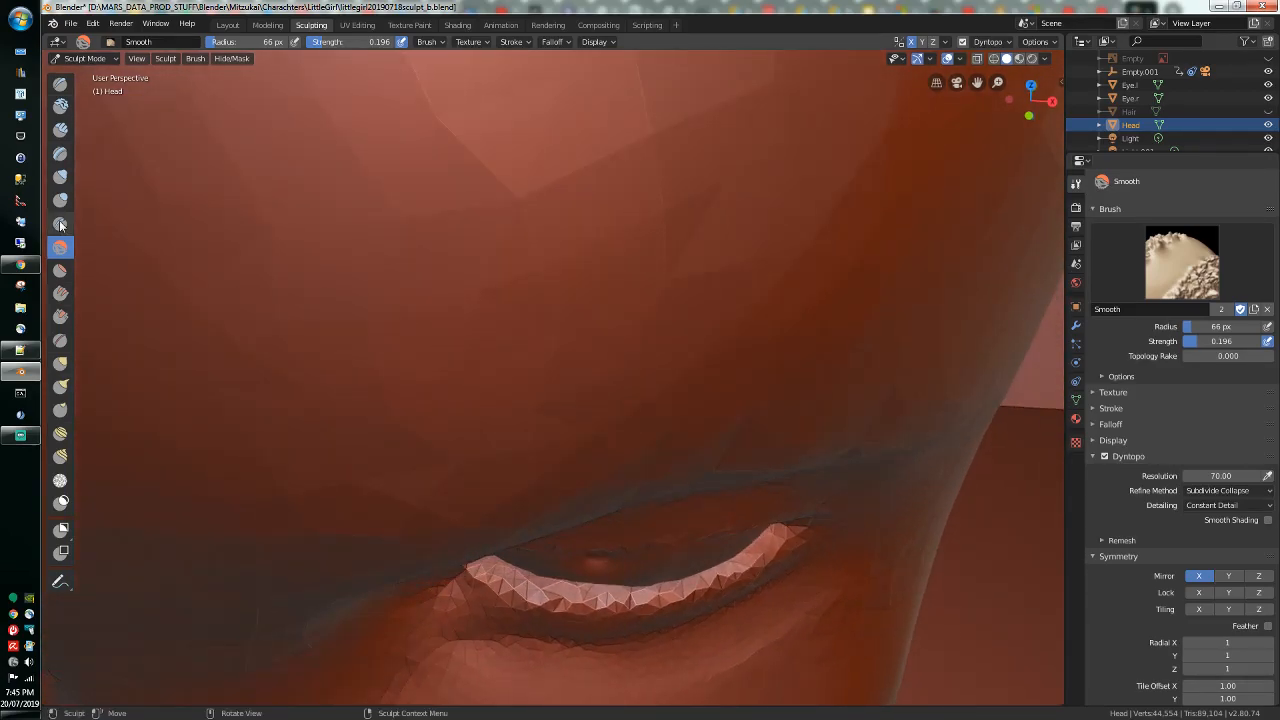
pyautogui.click(60, 84)
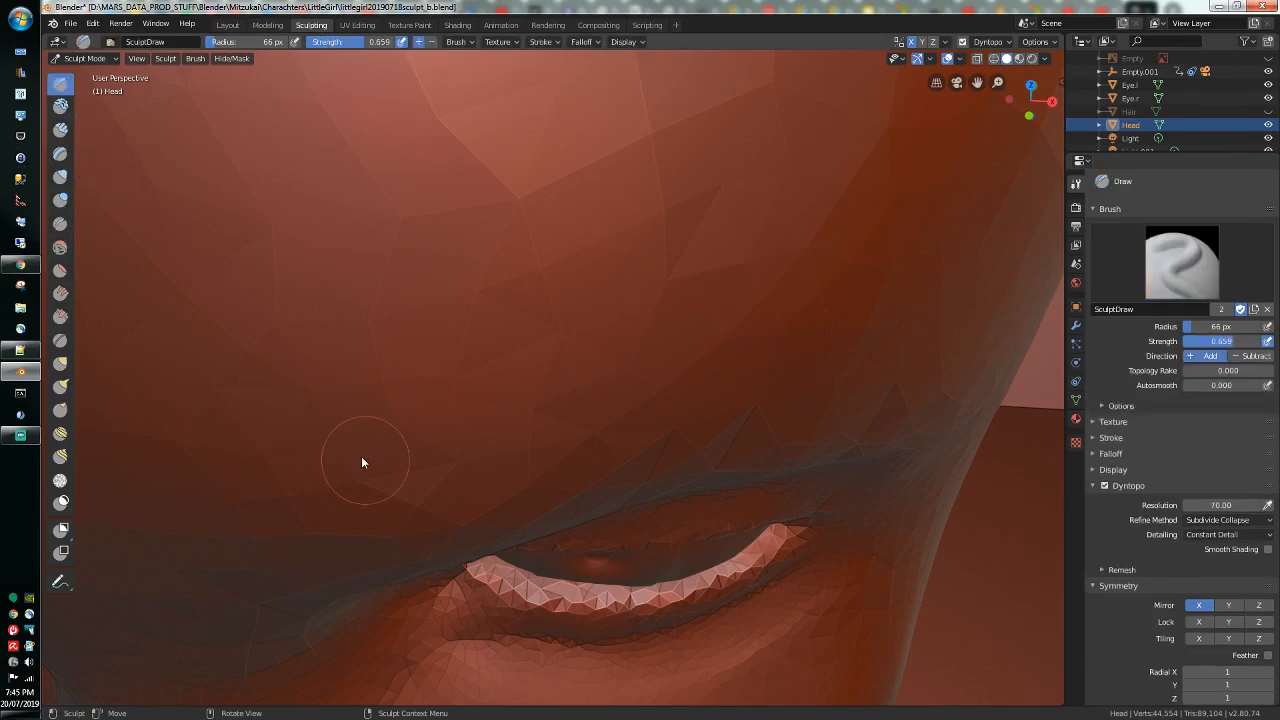
pyautogui.moveTo(546, 612); pyautogui.dragTo(644, 607)
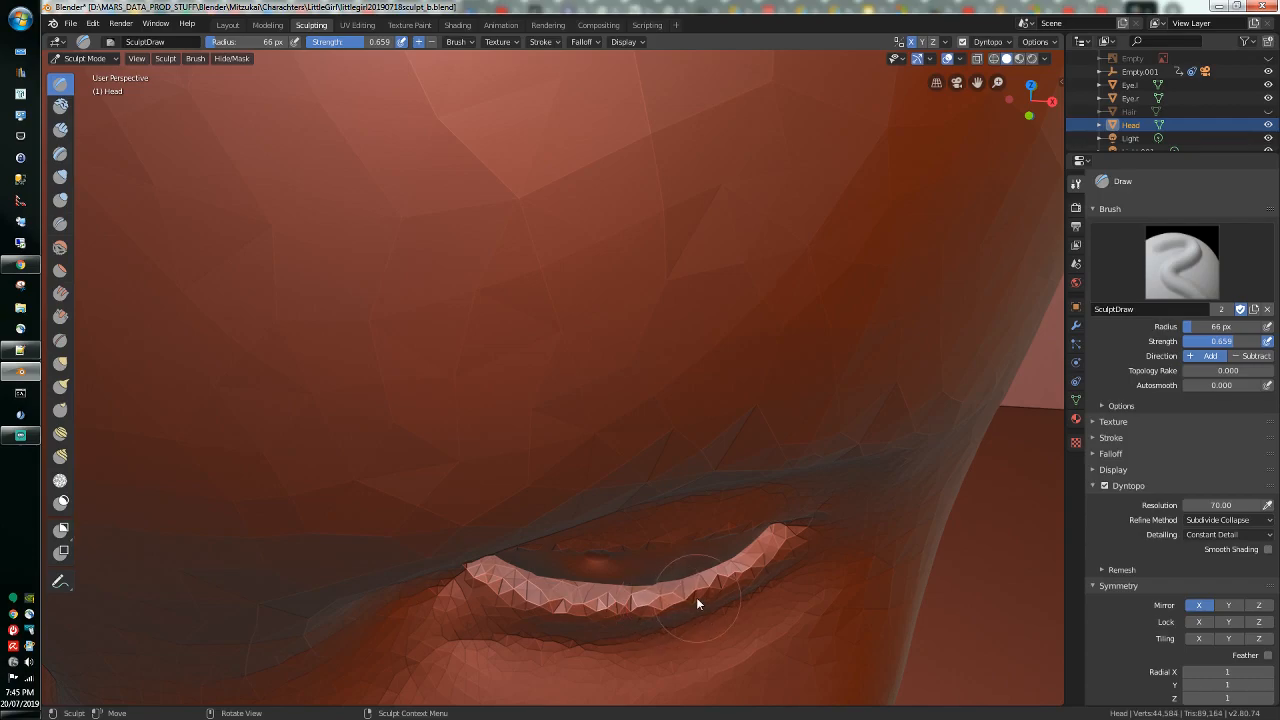
# Step: Build up the upper eyelid rim from corner to corner with the Draw brush, working from below
pyautogui.scroll(-3, 708, 575)
pyautogui.moveTo(704, 561); pyautogui.dragTo(623, 557, button='middle')
pyautogui.scroll(-5, 714, 501)
pyautogui.scroll(-2, 706, 450)
pyautogui.scroll(3, 681, 82)
pyautogui.scroll(3, 681, 88)
pyautogui.moveTo(510, 383); pyautogui.dragTo(506, 382)
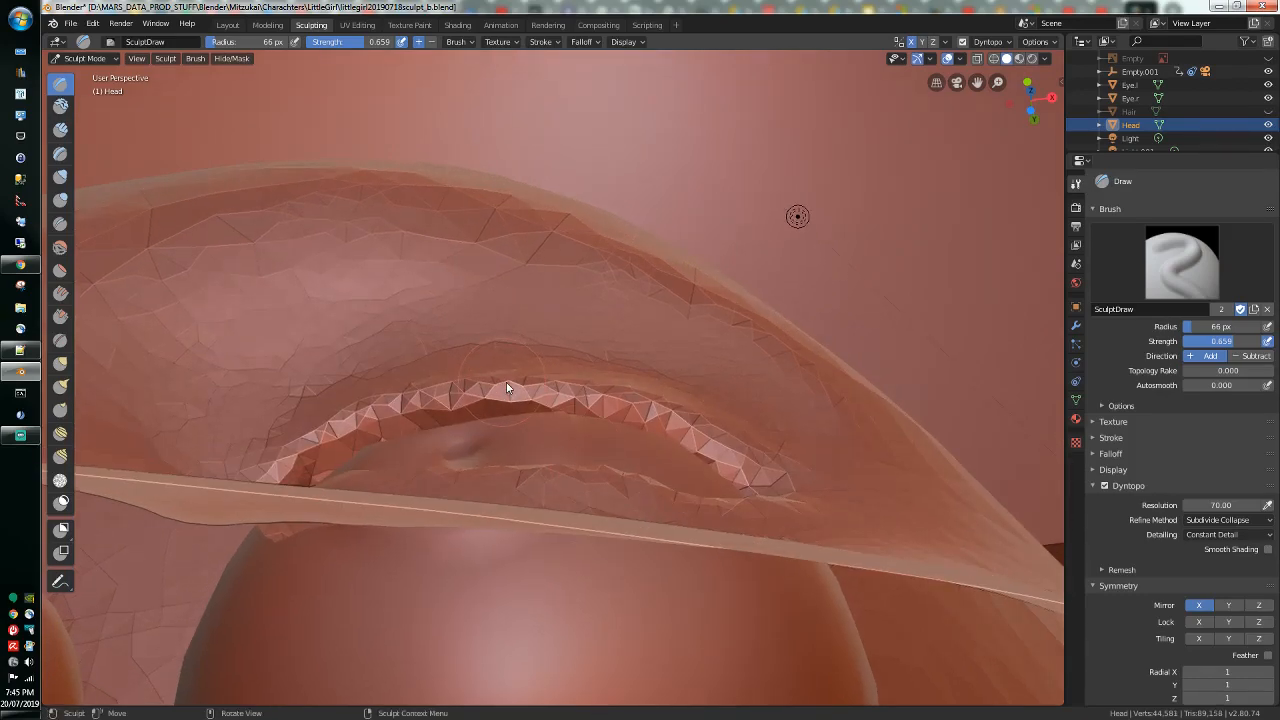
pyautogui.click(650, 405)
pyautogui.moveTo(412, 404); pyautogui.dragTo(294, 455)
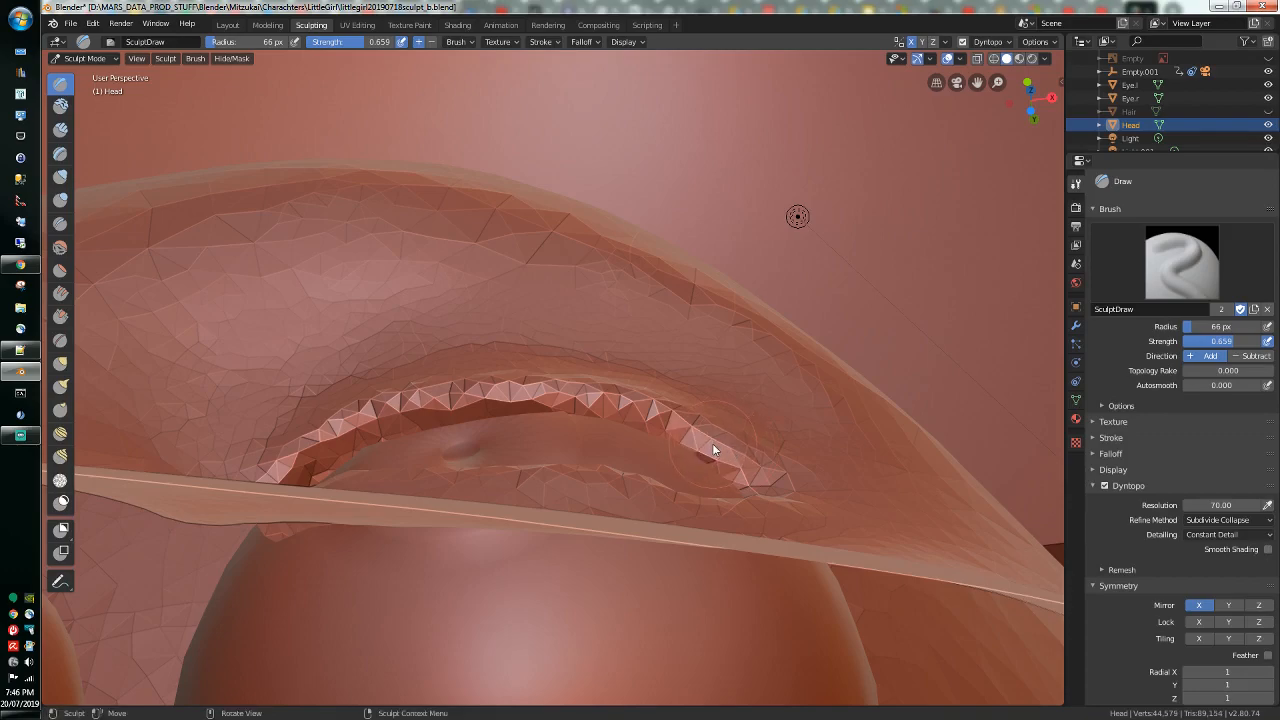
pyautogui.moveTo(692, 444); pyautogui.dragTo(684, 435)
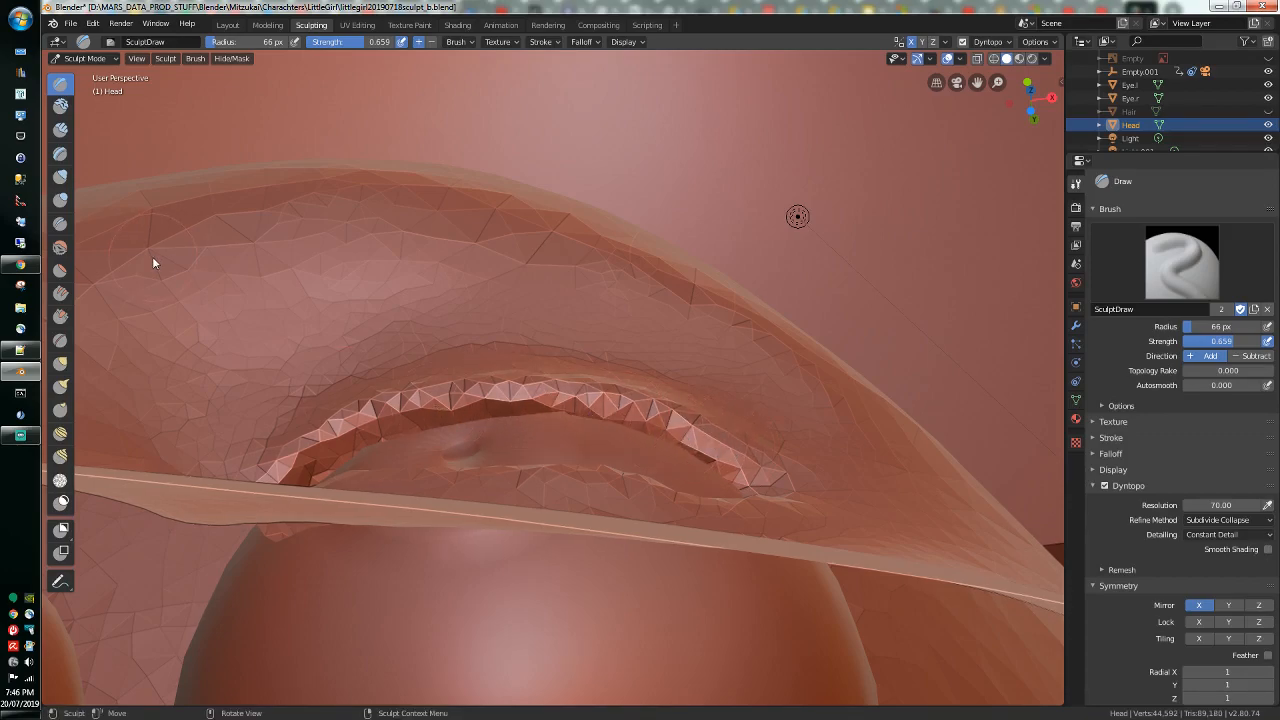
# Step: Carve along the inner edge of the eye opening with the Crease brush in Subtract mode at strength 1.000
pyautogui.click(60, 223)
pyautogui.moveTo(395, 472)
pyautogui.mouseDown()
pyautogui.moveTo(379, 470)
pyautogui.moveTo(453, 460)
pyautogui.mouseUp()
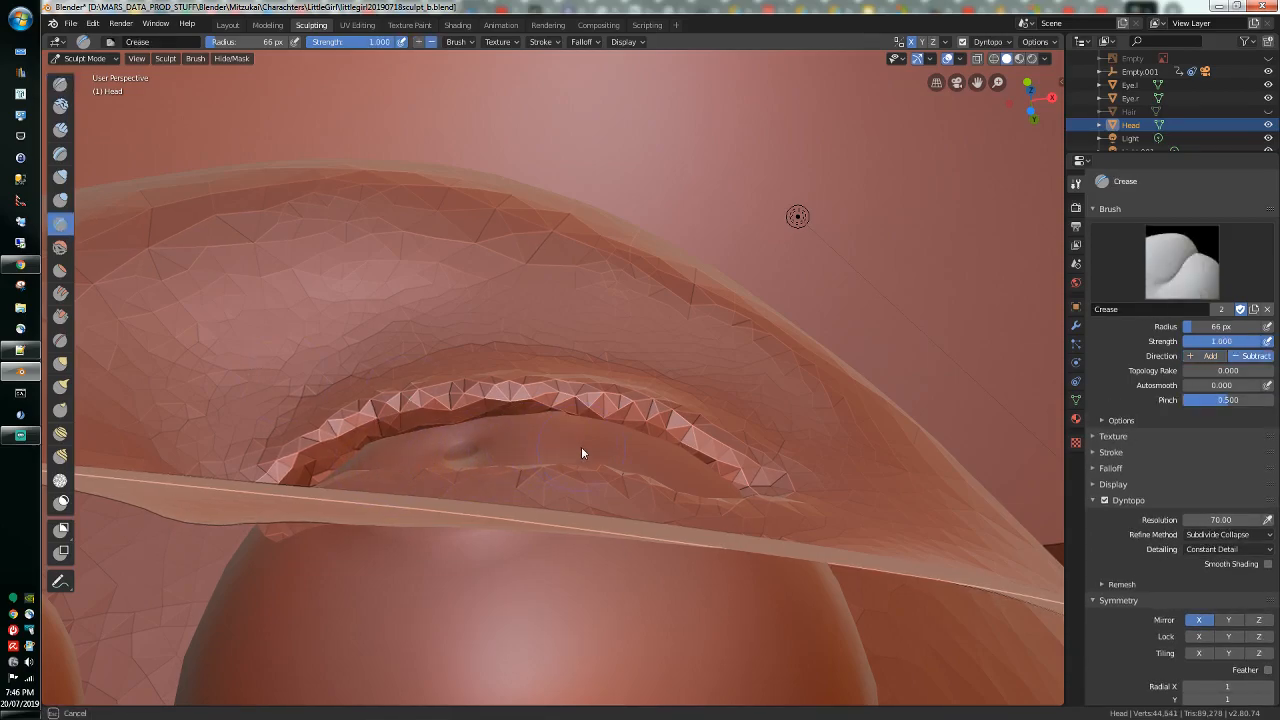
pyautogui.moveTo(659, 461); pyautogui.dragTo(671, 467)
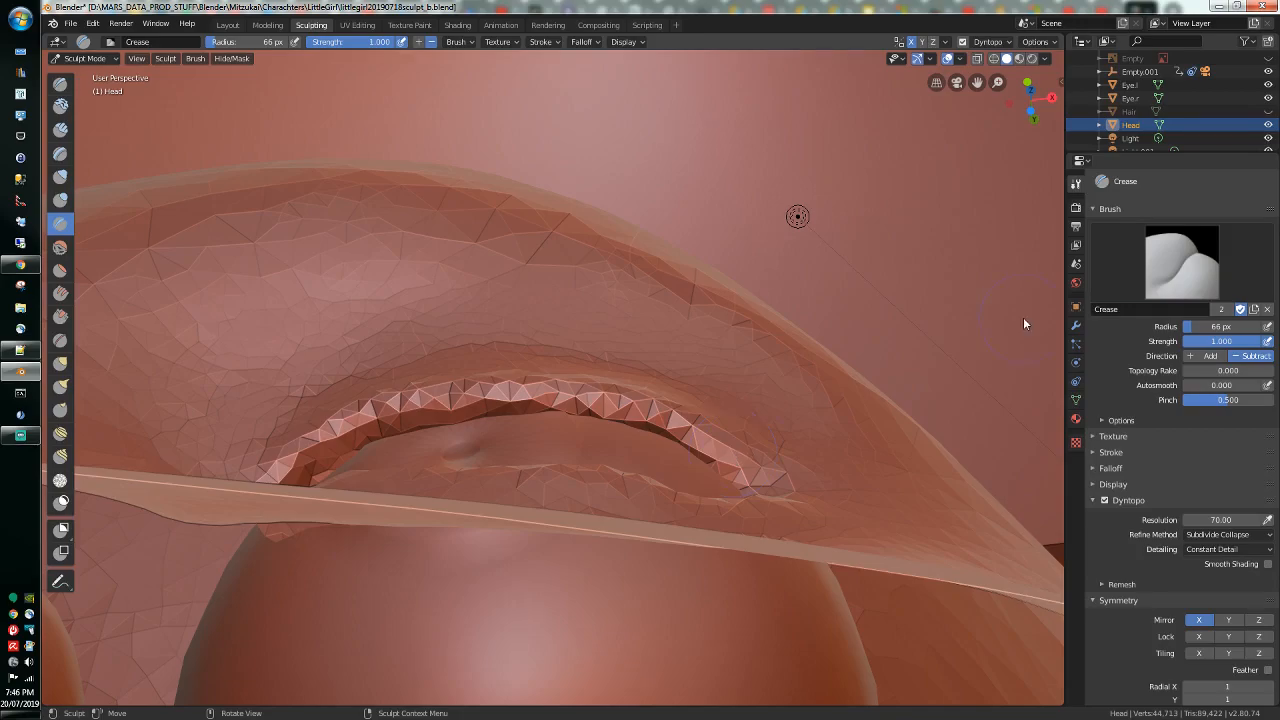
# Step: Hide the Eye.r eyeball and carve behind the upper eyelid rim with the Crease brush in Subtract mode at strength 1.000
pyautogui.click(1268, 98)
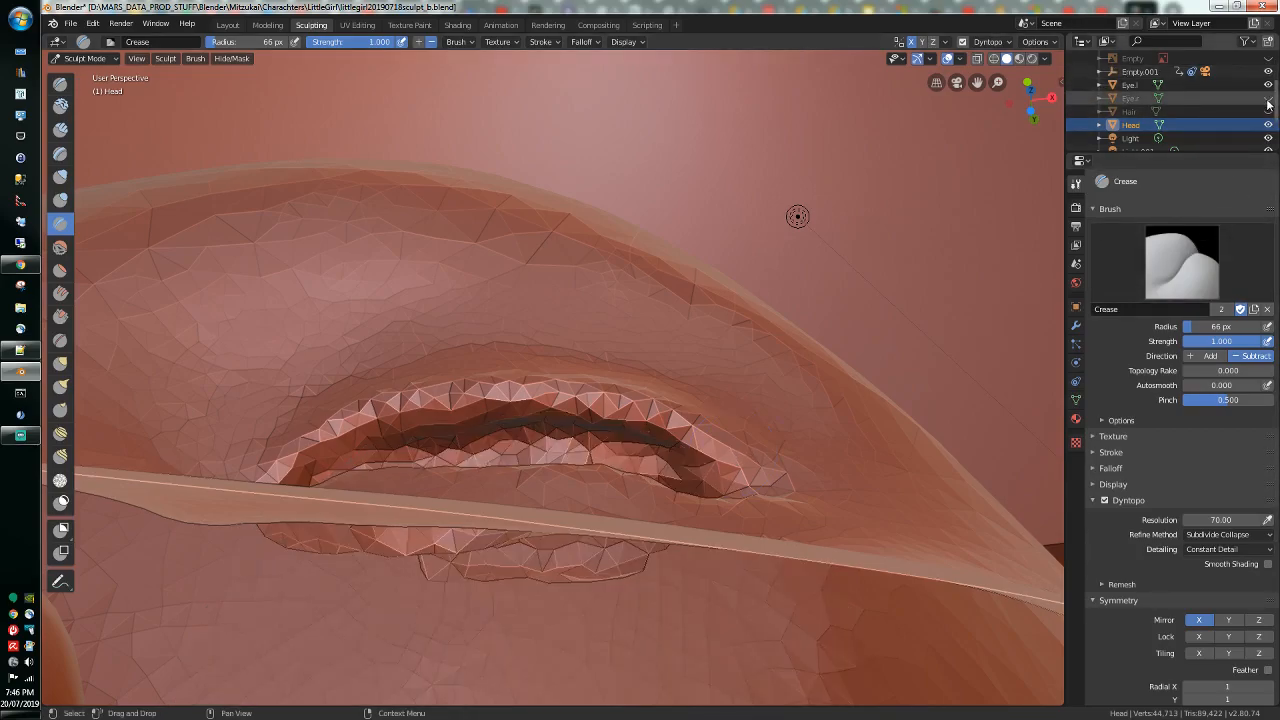
pyautogui.moveTo(445, 452)
pyautogui.mouseDown()
pyautogui.moveTo(491, 457)
pyautogui.moveTo(387, 469)
pyautogui.moveTo(538, 452)
pyautogui.moveTo(655, 478)
pyautogui.moveTo(653, 458)
pyautogui.moveTo(547, 442)
pyautogui.moveTo(433, 452)
pyautogui.mouseUp()
pyautogui.hotkey('ctrl', 'z')
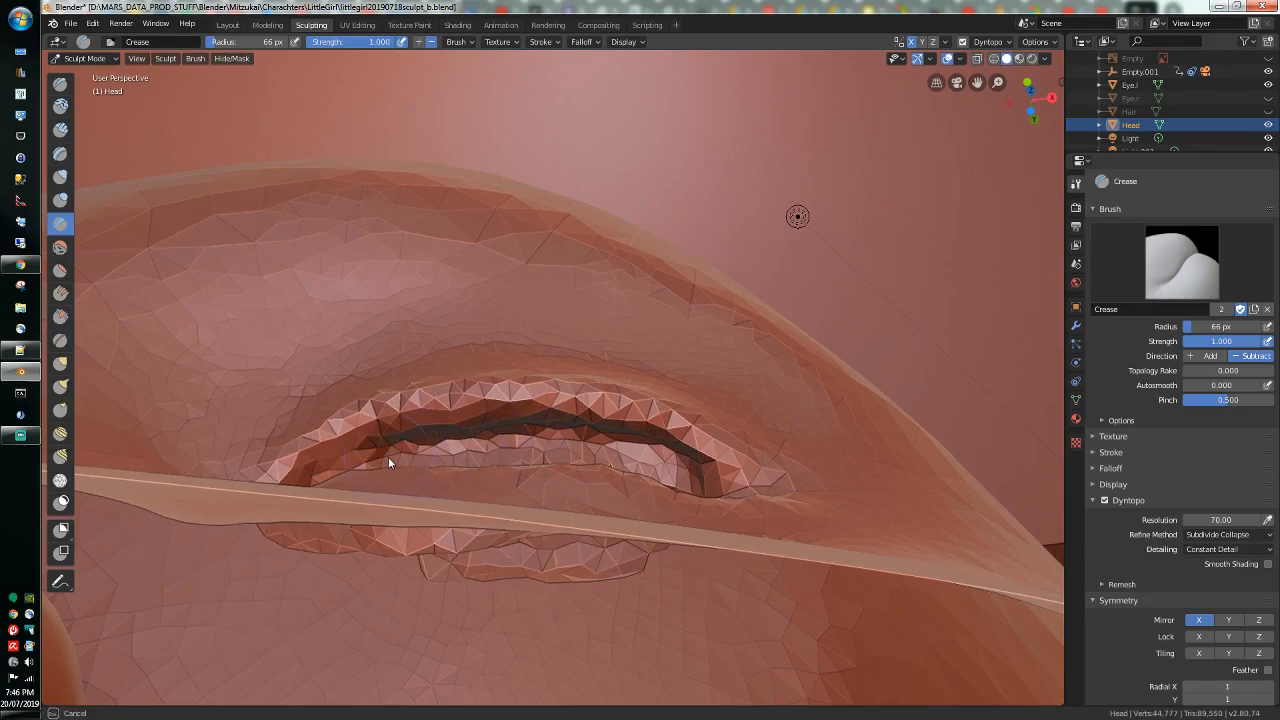
pyautogui.moveTo(338, 467)
pyautogui.mouseDown()
pyautogui.moveTo(444, 449)
pyautogui.moveTo(627, 457)
pyautogui.moveTo(537, 431)
pyautogui.moveTo(397, 438)
pyautogui.moveTo(459, 433)
pyautogui.mouseUp()
pyautogui.moveTo(461, 428); pyautogui.dragTo(455, 423, button='middle')
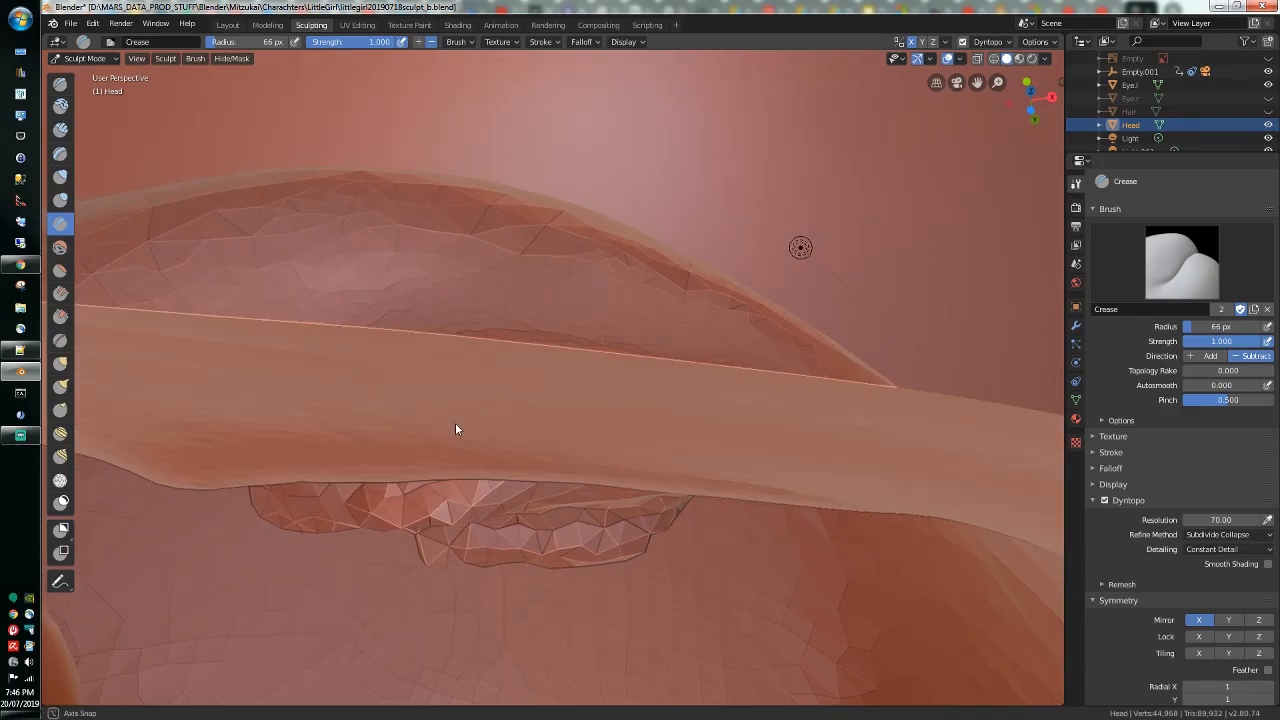
# Step: Extend the crease behind the upper eyelid rim to the outer corner and deepen the surface inside the eye opening
pyautogui.scroll(2, 455, 423)
pyautogui.moveTo(390, 430)
pyautogui.mouseDown()
pyautogui.moveTo(325, 452)
pyautogui.moveTo(558, 429)
pyautogui.moveTo(775, 469)
pyautogui.moveTo(828, 515)
pyautogui.mouseUp()
pyautogui.moveTo(859, 540); pyautogui.dragTo(898, 567, button='middle')
pyautogui.moveTo(665, 668)
pyautogui.mouseDown()
pyautogui.moveTo(512, 612)
pyautogui.moveTo(278, 628)
pyautogui.moveTo(402, 648)
pyautogui.moveTo(456, 640)
pyautogui.mouseUp()
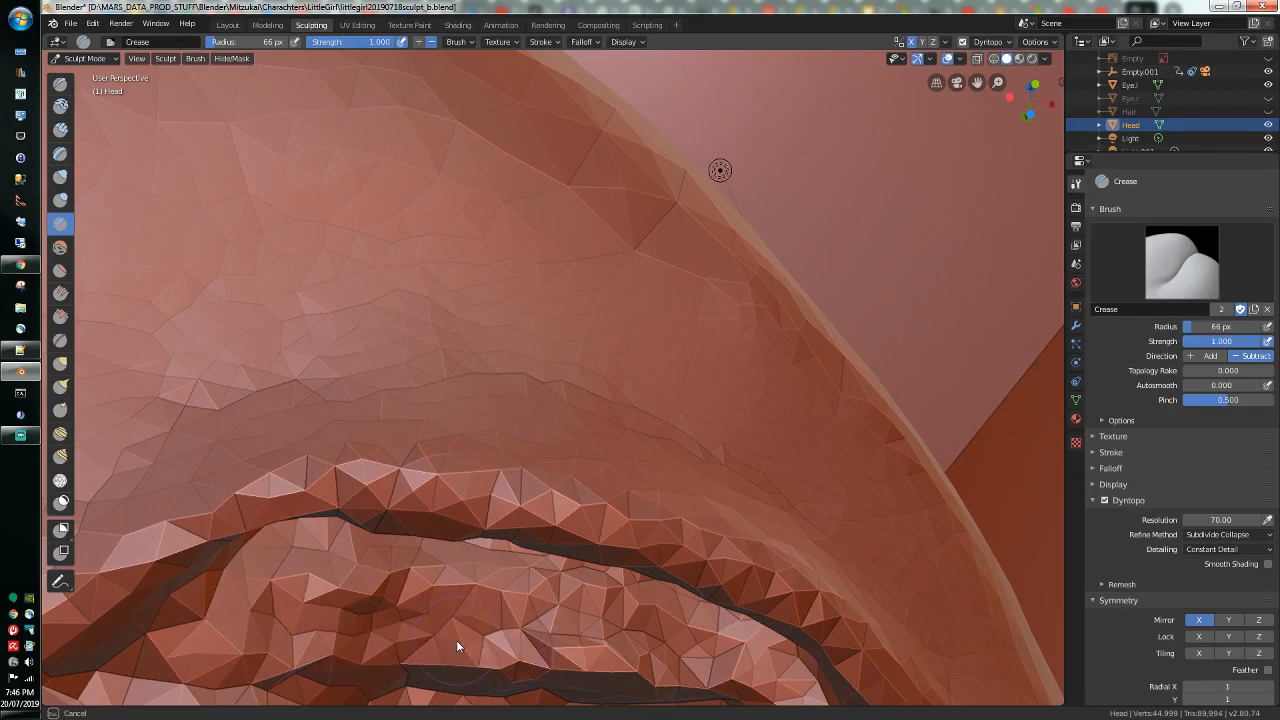
pyautogui.scroll(-3, 363, 360)
pyautogui.moveTo(371, 517)
pyautogui.keyDown('shift'); pyautogui.mouseDown(button='middle')
pyautogui.moveTo(448, 577)
pyautogui.moveTo(563, 558)
pyautogui.mouseUp(button='middle'); pyautogui.keyUp('shift')
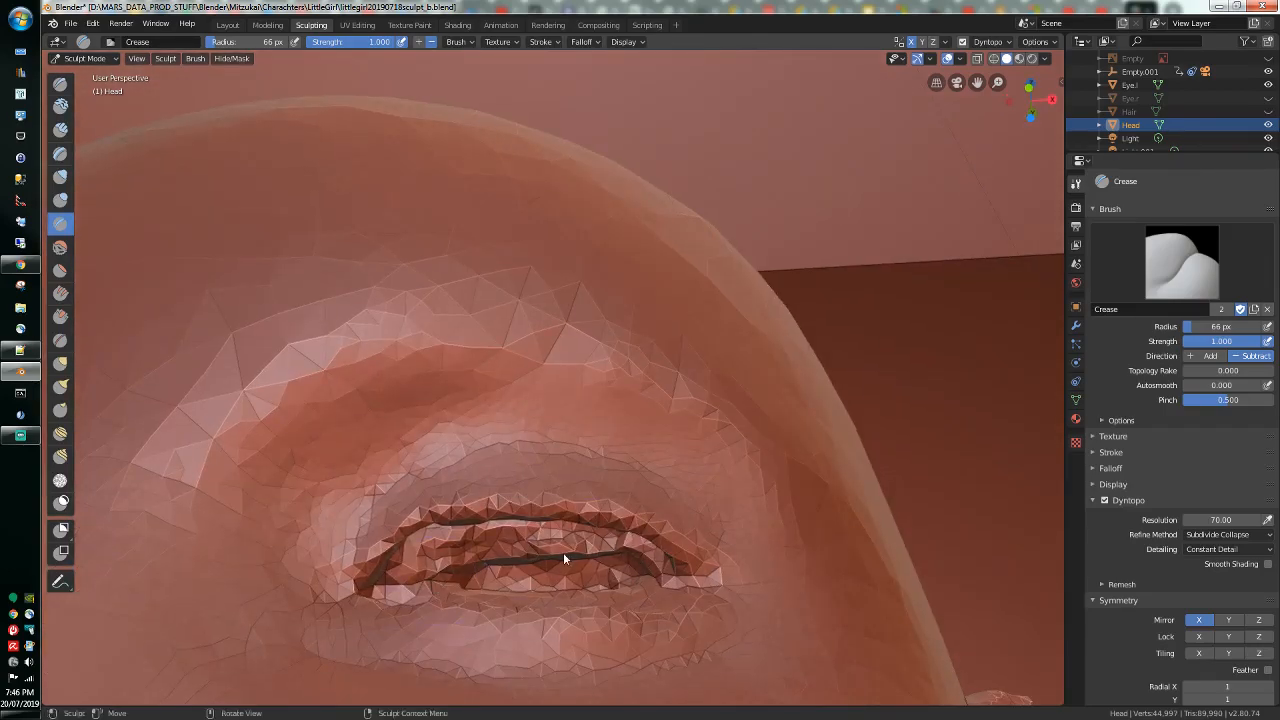
# Step: Push back the surface filling the eye opening with subtracting Crease strokes across its full width
pyautogui.moveTo(572, 557); pyautogui.dragTo(436, 562)
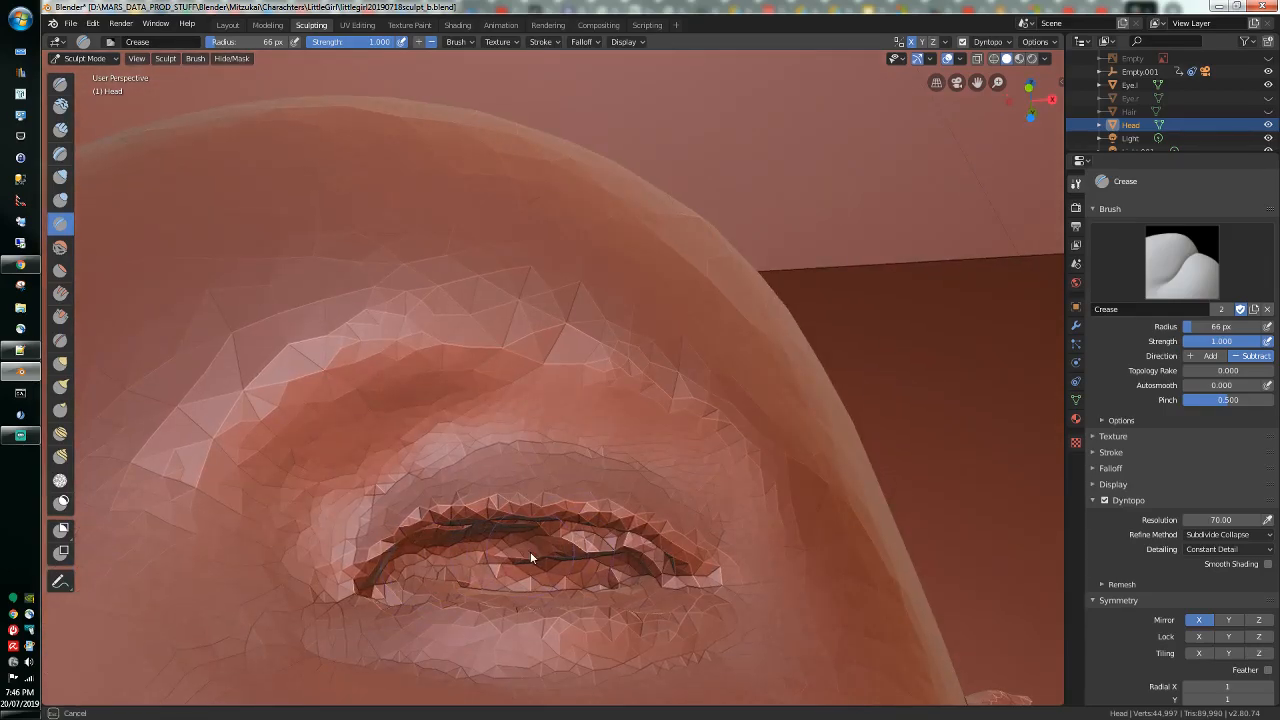
pyautogui.moveTo(593, 558)
pyautogui.mouseDown()
pyautogui.moveTo(531, 536)
pyautogui.moveTo(478, 544)
pyautogui.moveTo(535, 562)
pyautogui.moveTo(616, 551)
pyautogui.moveTo(583, 546)
pyautogui.mouseUp()
pyautogui.moveTo(583, 546); pyautogui.dragTo(582, 584, button='middle')
pyautogui.moveTo(579, 634)
pyautogui.mouseDown()
pyautogui.moveTo(438, 630)
pyautogui.moveTo(600, 633)
pyautogui.moveTo(495, 620)
pyautogui.moveTo(607, 619)
pyautogui.mouseUp()
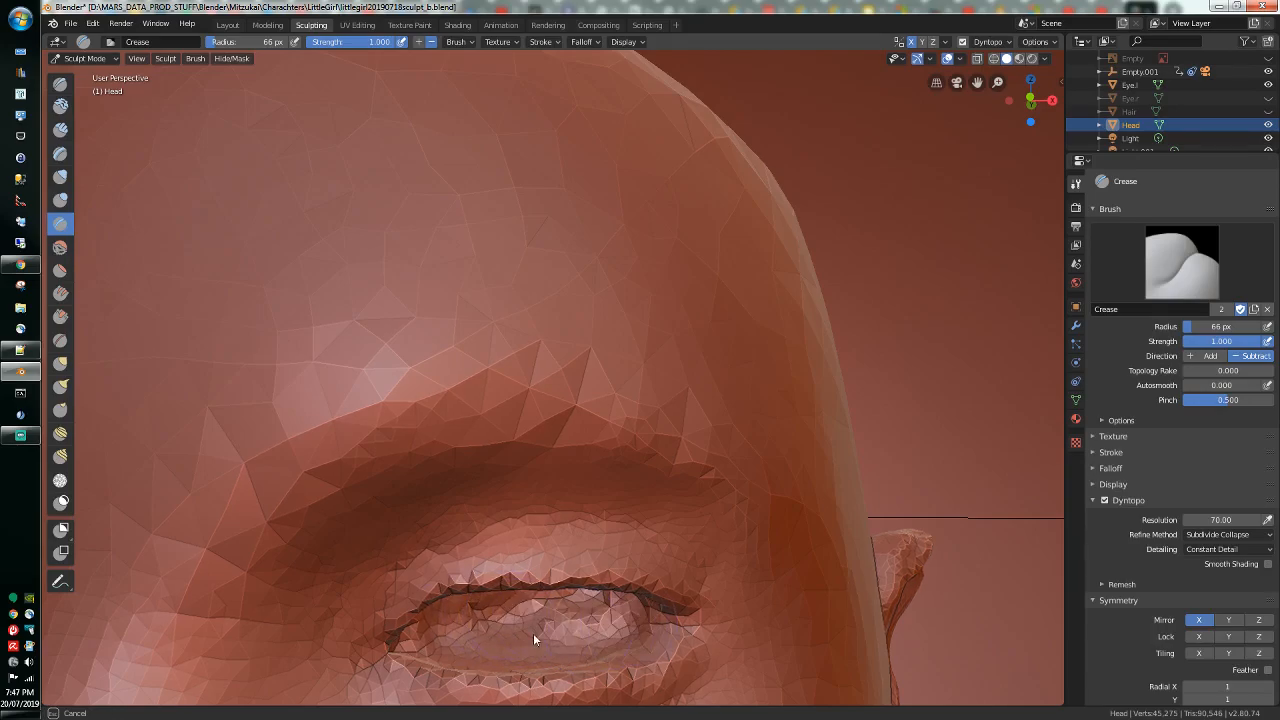
pyautogui.moveTo(449, 630); pyautogui.dragTo(433, 633)
pyautogui.moveTo(433, 633)
pyautogui.mouseDown(button='middle')
pyautogui.moveTo(352, 628)
pyautogui.moveTo(415, 628)
pyautogui.mouseUp(button='middle')
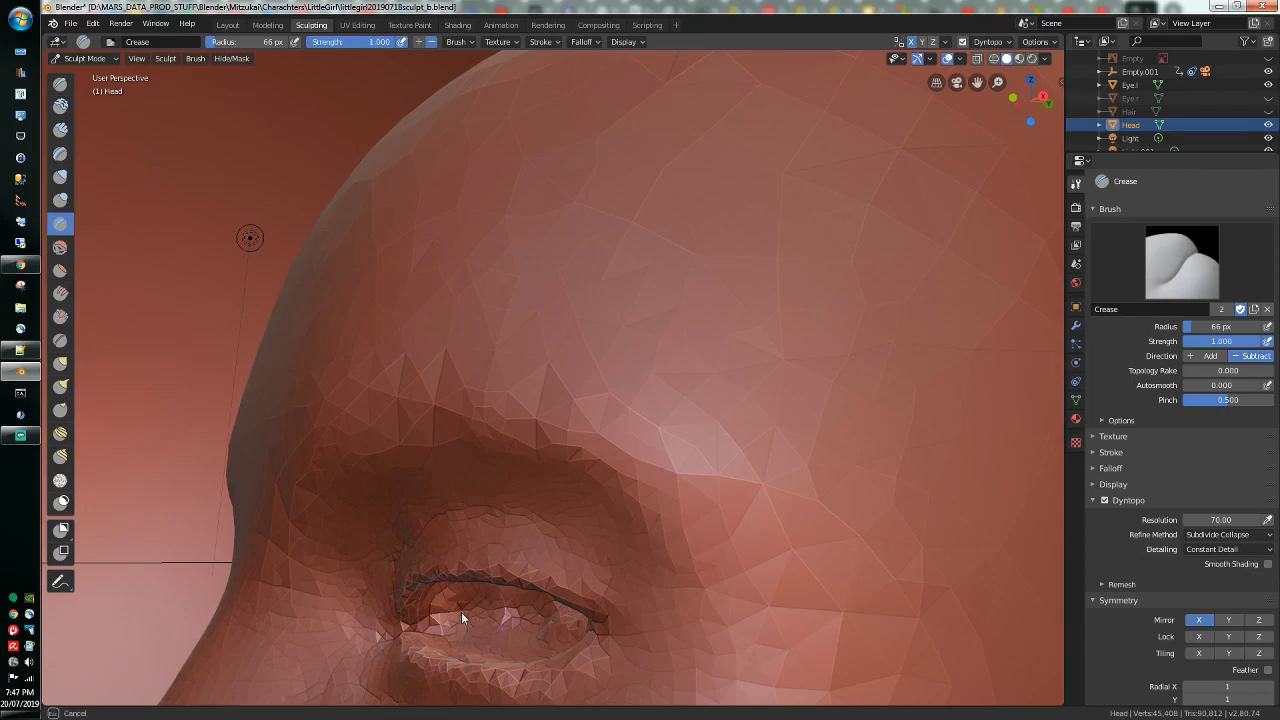
# Step: Carve the socket directly beneath the upper eyelid, working from the outer side of the face and from below
pyautogui.moveTo(461, 612)
pyautogui.mouseDown()
pyautogui.moveTo(438, 620)
pyautogui.moveTo(500, 608)
pyautogui.mouseUp()
pyautogui.moveTo(500, 608); pyautogui.dragTo(491, 586, button='middle')
pyautogui.moveTo(491, 586)
pyautogui.mouseDown()
pyautogui.moveTo(415, 610)
pyautogui.moveTo(506, 595)
pyautogui.mouseUp()
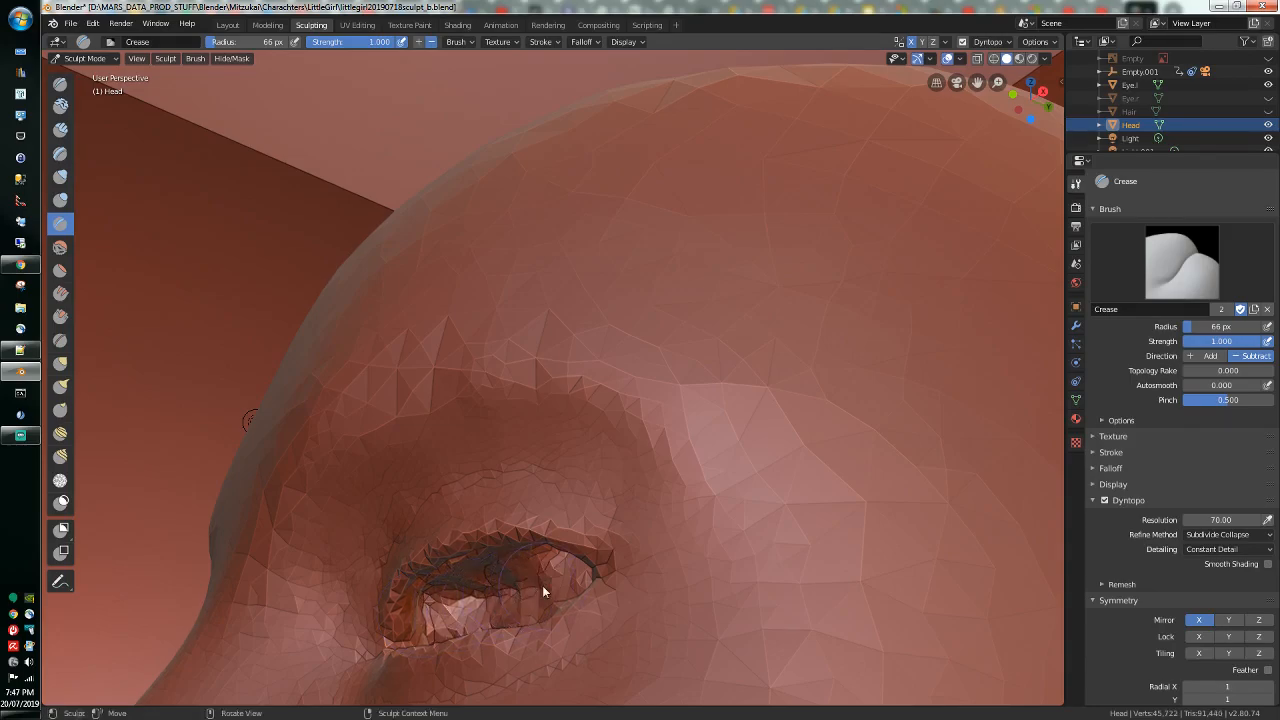
pyautogui.moveTo(452, 570); pyautogui.dragTo(492, 579)
pyautogui.moveTo(492, 579); pyautogui.dragTo(506, 494, button='middle')
pyautogui.moveTo(568, 463); pyautogui.dragTo(472, 507)
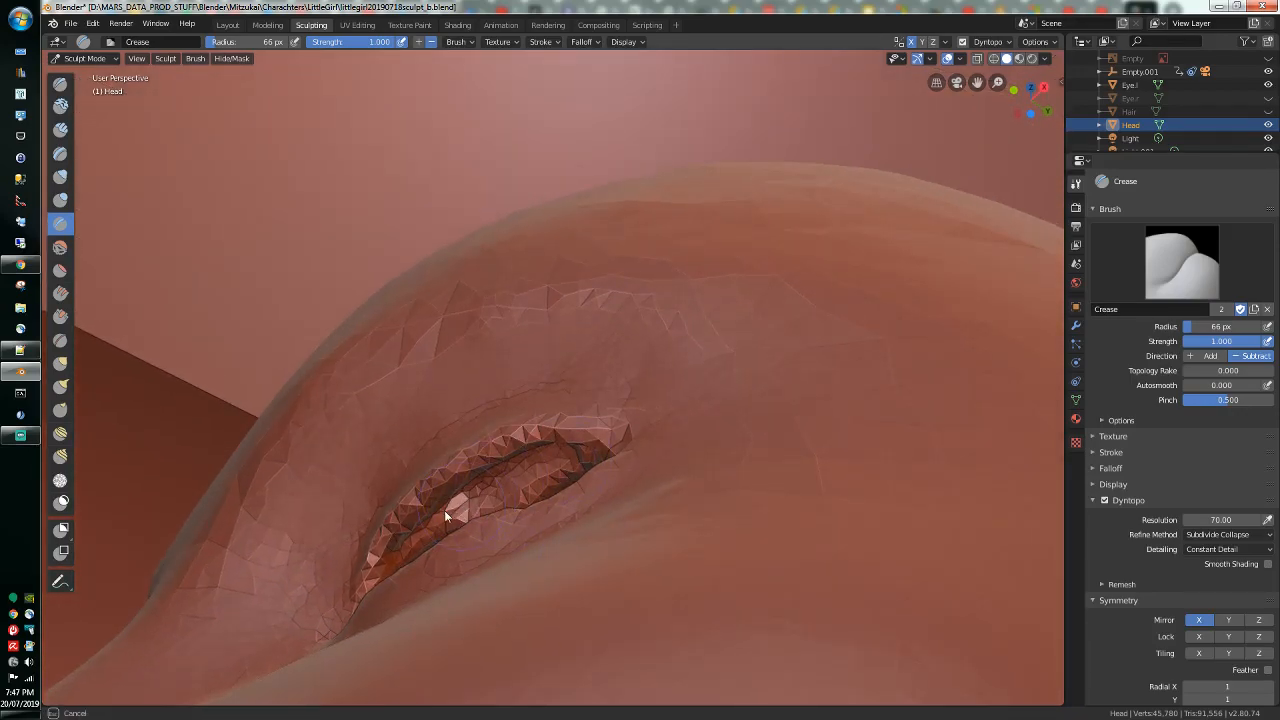
pyautogui.moveTo(558, 481); pyautogui.dragTo(428, 534)
# Step: Hollow the middle and both ends of the eye opening with the Crease brush from the front and side
pyautogui.moveTo(428, 534); pyautogui.dragTo(478, 567, button='middle')
pyautogui.scroll(4, 478, 567)
pyautogui.moveTo(560, 664); pyautogui.dragTo(600, 654)
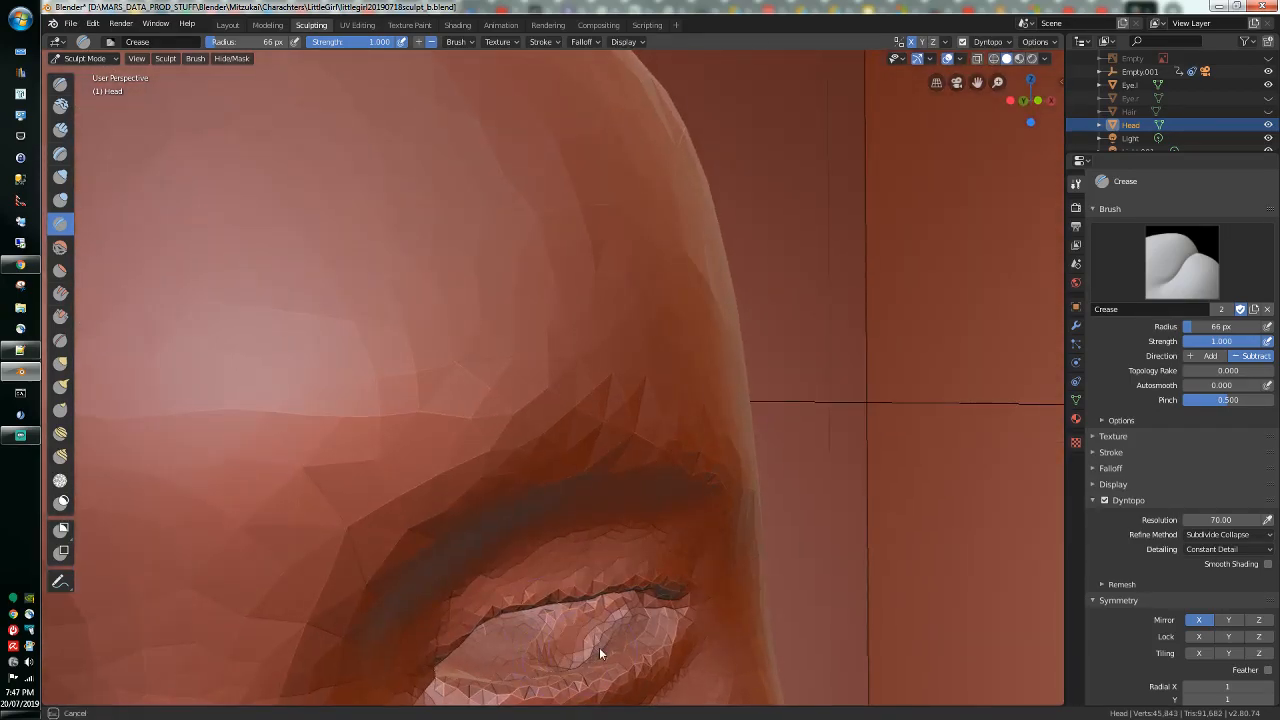
pyautogui.moveTo(506, 661)
pyautogui.mouseDown()
pyautogui.moveTo(462, 662)
pyautogui.moveTo(590, 624)
pyautogui.mouseUp()
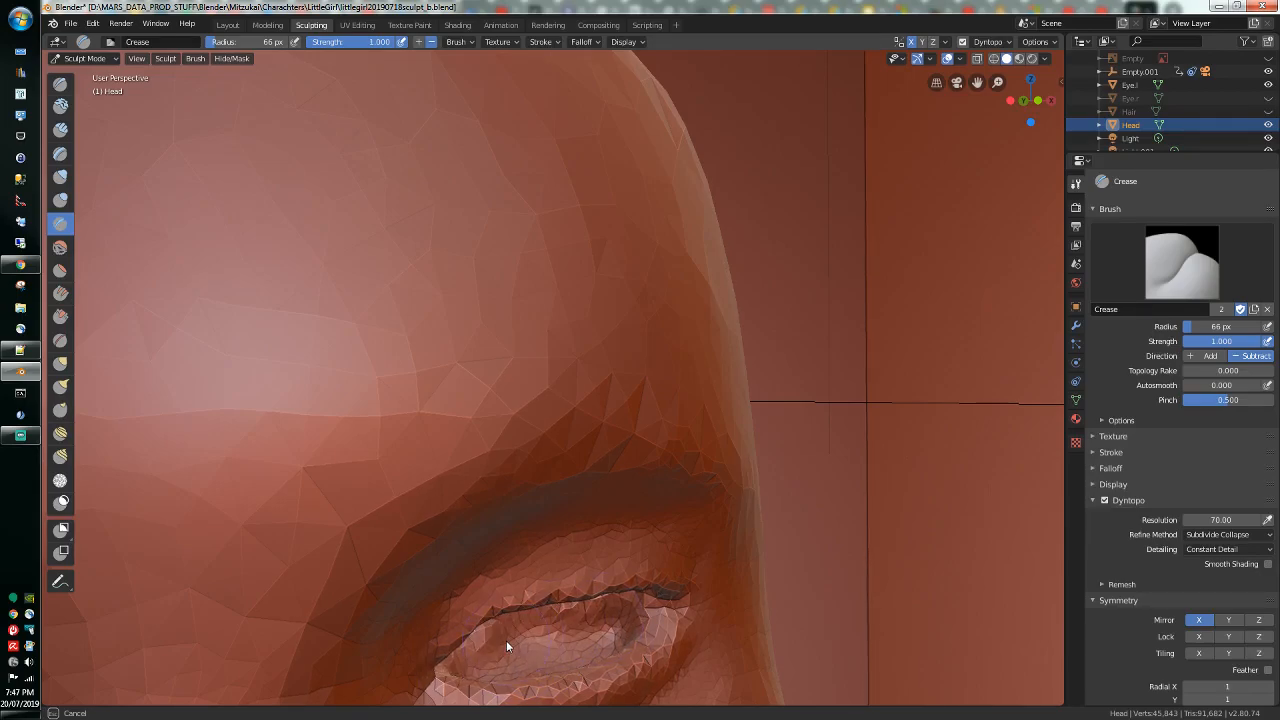
pyautogui.moveTo(589, 626)
pyautogui.mouseDown(button='middle')
pyautogui.moveTo(595, 600)
pyautogui.moveTo(456, 632)
pyautogui.moveTo(498, 619)
pyautogui.moveTo(470, 611)
pyautogui.mouseUp(button='middle')
pyautogui.moveTo(470, 611)
pyautogui.mouseDown()
pyautogui.moveTo(546, 604)
pyautogui.moveTo(452, 636)
pyautogui.mouseUp()
pyautogui.moveTo(422, 634); pyautogui.dragTo(617, 610, button='middle')
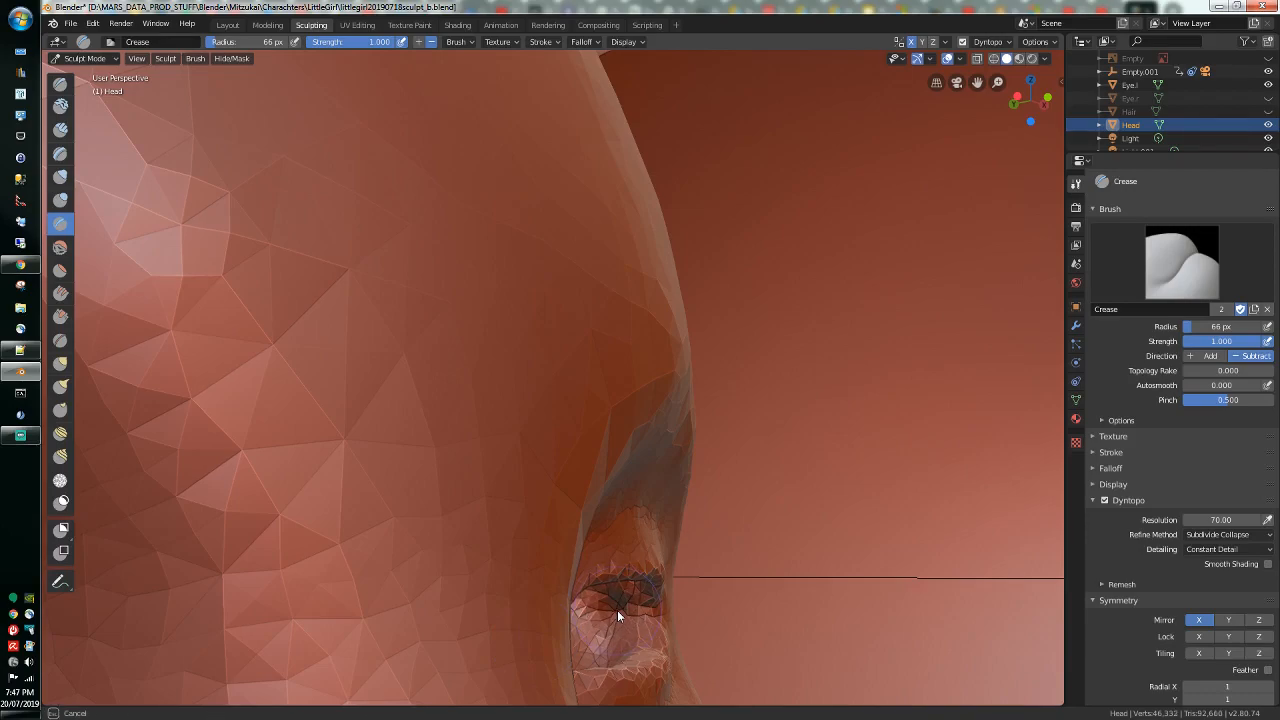
pyautogui.moveTo(617, 610); pyautogui.dragTo(588, 609)
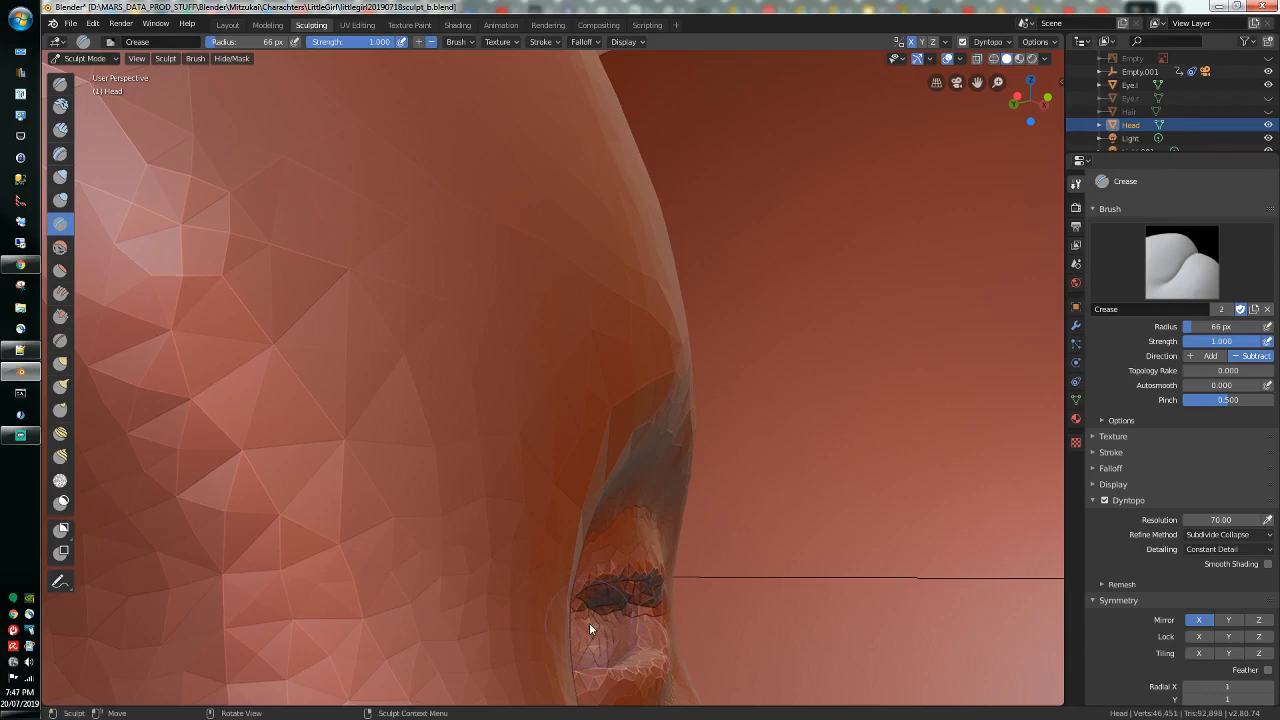
# Step: Deepen the socket interior behind both eyelids with short Crease strokes from several angles
pyautogui.moveTo(596, 645)
pyautogui.mouseDown(button='middle')
pyautogui.moveTo(587, 666)
pyautogui.moveTo(600, 641)
pyautogui.mouseUp(button='middle')
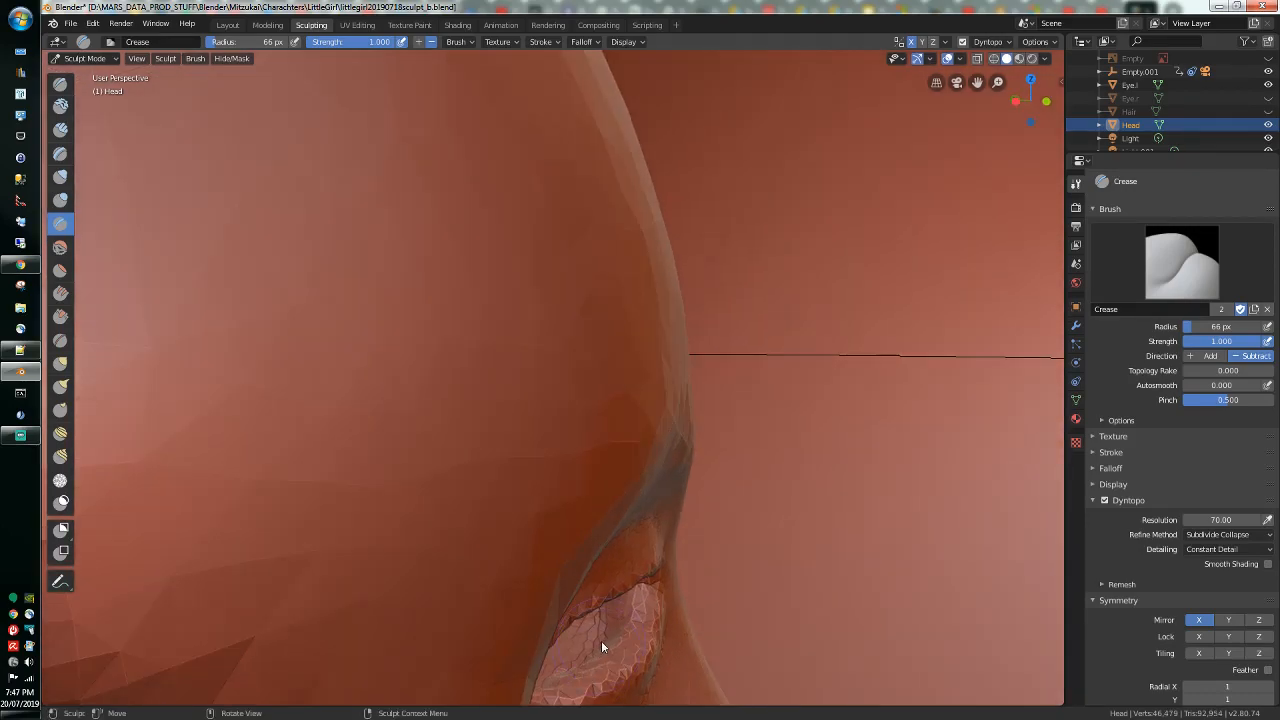
pyautogui.moveTo(577, 650); pyautogui.dragTo(570, 653)
pyautogui.moveTo(570, 653)
pyautogui.mouseDown(button='middle')
pyautogui.moveTo(547, 630)
pyautogui.moveTo(588, 662)
pyautogui.moveTo(506, 611)
pyautogui.moveTo(455, 530)
pyautogui.moveTo(452, 372)
pyautogui.mouseUp(button='middle')
pyautogui.moveTo(480, 475)
pyautogui.mouseDown()
pyautogui.moveTo(367, 565)
pyautogui.moveTo(390, 509)
pyautogui.mouseUp()
pyautogui.moveTo(390, 509)
pyautogui.mouseDown(button='middle')
pyautogui.moveTo(363, 487)
pyautogui.moveTo(407, 494)
pyautogui.mouseUp(button='middle')
pyautogui.moveTo(484, 490)
pyautogui.mouseDown()
pyautogui.moveTo(296, 531)
pyautogui.moveTo(490, 480)
pyautogui.mouseUp()
pyautogui.moveTo(490, 480); pyautogui.dragTo(512, 483, button='middle')
pyautogui.moveTo(506, 491)
pyautogui.mouseDown()
pyautogui.moveTo(364, 541)
pyautogui.moveTo(430, 456)
pyautogui.mouseUp()
pyautogui.moveTo(430, 456)
pyautogui.mouseDown(button='middle')
pyautogui.moveTo(412, 449)
pyautogui.moveTo(455, 476)
pyautogui.mouseUp(button='middle')
pyautogui.moveTo(455, 476)
pyautogui.mouseDown()
pyautogui.moveTo(449, 523)
pyautogui.moveTo(279, 492)
pyautogui.moveTo(409, 449)
pyautogui.moveTo(543, 449)
pyautogui.moveTo(595, 466)
pyautogui.moveTo(446, 432)
pyautogui.moveTo(451, 463)
pyautogui.moveTo(490, 472)
pyautogui.mouseUp()
pyautogui.moveTo(490, 472)
pyautogui.mouseDown(button='middle')
pyautogui.moveTo(254, 525)
pyautogui.moveTo(297, 536)
pyautogui.mouseUp(button='middle')
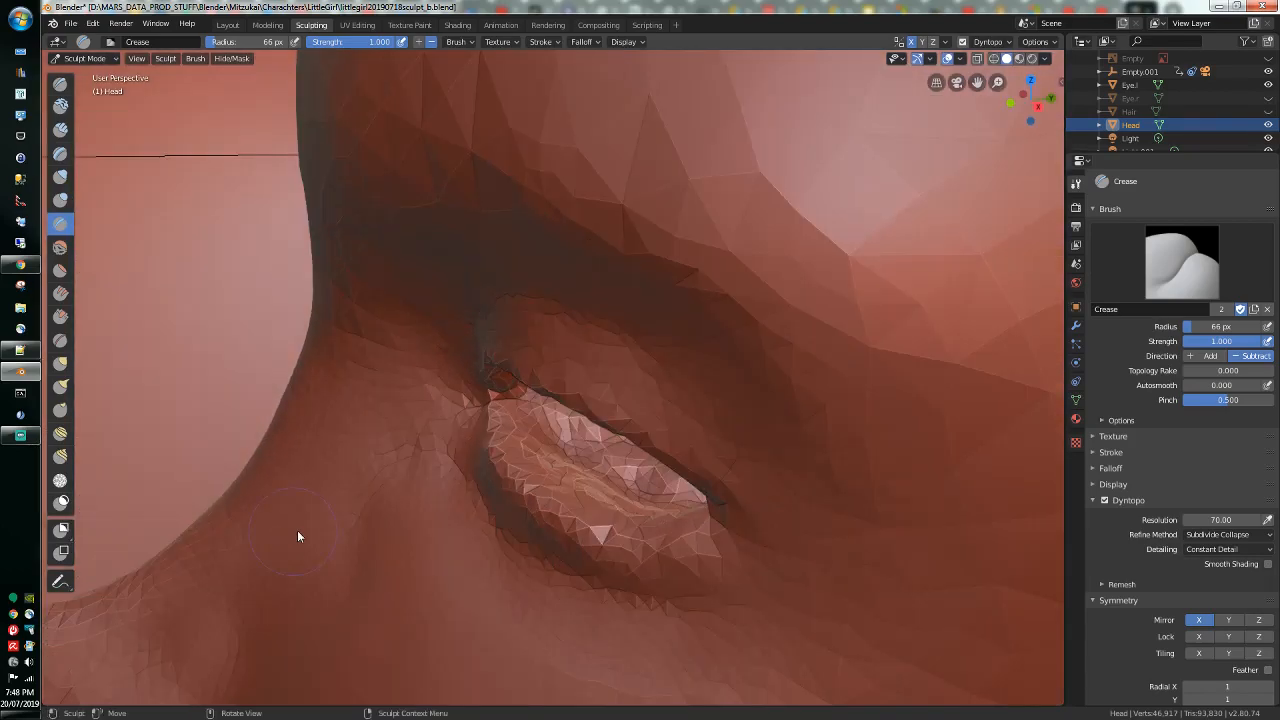
# Step: Carve the back surface of the socket along the upper eyelid between the outer and inner corners
pyautogui.moveTo(633, 478)
pyautogui.mouseDown()
pyautogui.moveTo(539, 452)
pyautogui.moveTo(640, 503)
pyautogui.moveTo(579, 456)
pyautogui.mouseUp()
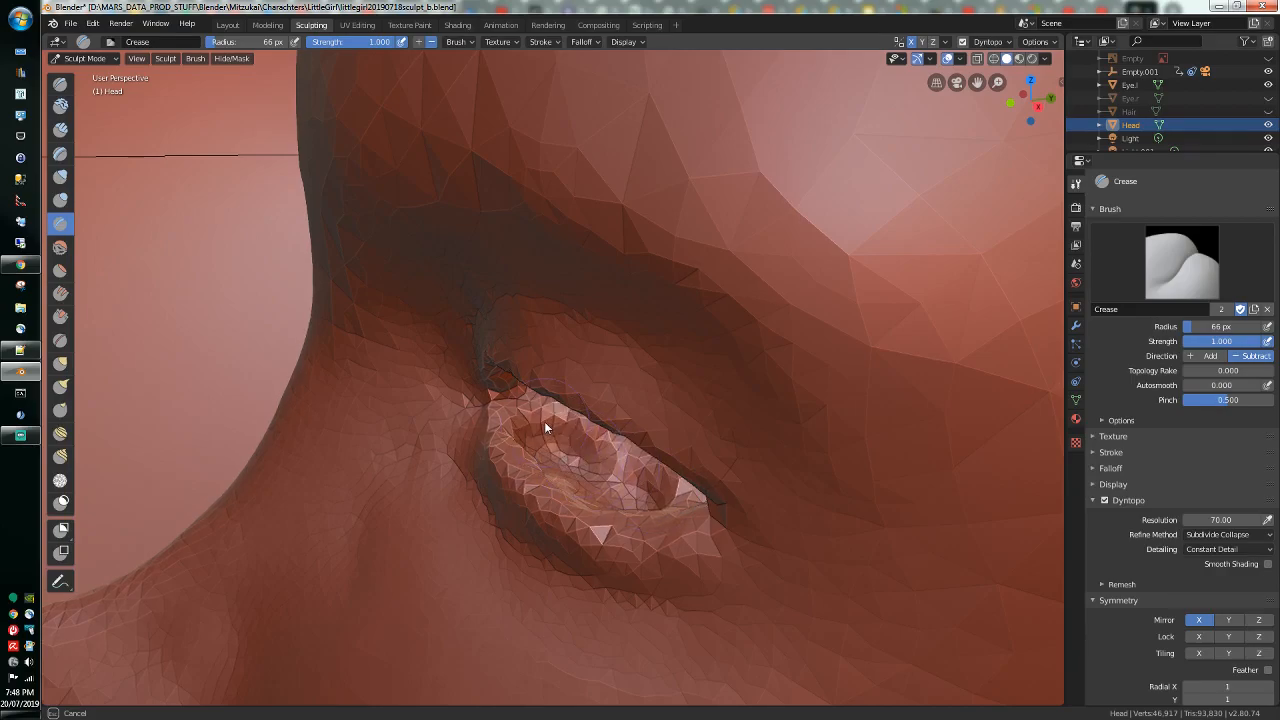
pyautogui.moveTo(654, 476)
pyautogui.mouseDown(button='middle')
pyautogui.moveTo(694, 480)
pyautogui.moveTo(606, 466)
pyautogui.mouseUp(button='middle')
pyautogui.moveTo(606, 466)
pyautogui.mouseDown()
pyautogui.moveTo(460, 441)
pyautogui.moveTo(420, 420)
pyautogui.moveTo(567, 433)
pyautogui.mouseUp()
pyautogui.scroll(1, 567, 433)
pyautogui.scroll(2, 567, 433)
pyautogui.moveTo(567, 433)
pyautogui.mouseDown(button='middle')
pyautogui.moveTo(577, 491)
pyautogui.moveTo(565, 458)
pyautogui.mouseUp(button='middle')
pyautogui.moveTo(565, 458)
pyautogui.mouseDown()
pyautogui.moveTo(649, 449)
pyautogui.moveTo(634, 466)
pyautogui.moveTo(674, 466)
pyautogui.moveTo(531, 466)
pyautogui.moveTo(454, 446)
pyautogui.moveTo(371, 412)
pyautogui.moveTo(316, 360)
pyautogui.mouseUp()
pyautogui.moveTo(316, 360)
pyautogui.mouseDown(button='middle')
pyautogui.moveTo(456, 415)
pyautogui.moveTo(543, 403)
pyautogui.moveTo(351, 537)
pyautogui.mouseUp(button='middle')
pyautogui.moveTo(331, 546)
pyautogui.mouseDown()
pyautogui.moveTo(229, 236)
pyautogui.moveTo(171, 214)
pyautogui.moveTo(277, 254)
pyautogui.mouseUp()
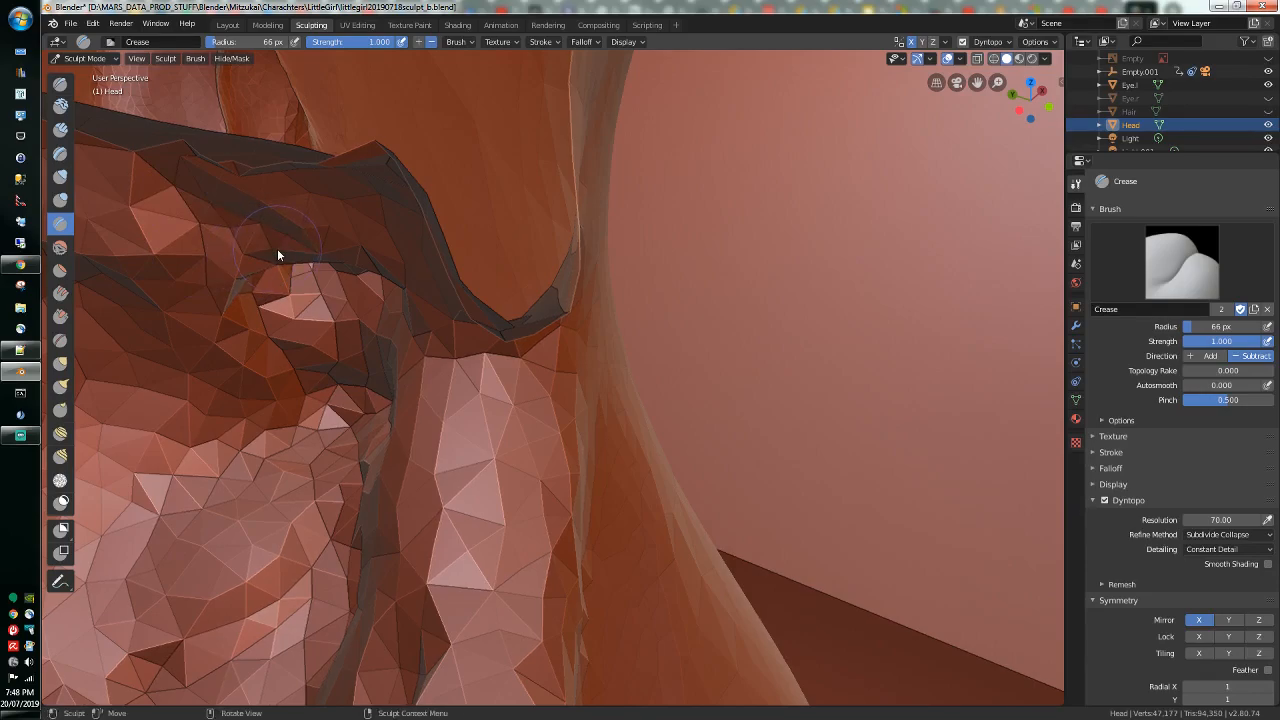
pyautogui.hotkey('ctrl', 'z')
pyautogui.hotkey('ctrl', 'z')
pyautogui.hotkey('ctrl', 'z')
pyautogui.hotkey('ctrl', 'z')
# Step: Carve the inner walls of the eye socket close up with the Crease brush, clearing the area around the inner corner
pyautogui.moveTo(297, 255); pyautogui.dragTo(794, 137, button='middle')
pyautogui.moveTo(487, 332)
pyautogui.mouseDown()
pyautogui.moveTo(361, 197)
pyautogui.moveTo(529, 260)
pyautogui.moveTo(480, 160)
pyautogui.moveTo(161, 482)
pyautogui.moveTo(376, 443)
pyautogui.moveTo(586, 549)
pyautogui.moveTo(588, 656)
pyautogui.moveTo(590, 480)
pyautogui.moveTo(504, 386)
pyautogui.moveTo(498, 398)
pyautogui.moveTo(522, 248)
pyautogui.moveTo(608, 258)
pyautogui.moveTo(569, 390)
pyautogui.moveTo(574, 425)
pyautogui.moveTo(541, 393)
pyautogui.moveTo(566, 491)
pyautogui.moveTo(580, 323)
pyautogui.moveTo(521, 267)
pyautogui.moveTo(531, 120)
pyautogui.moveTo(343, 200)
pyautogui.mouseUp()
pyautogui.scroll(3, 343, 200)
pyautogui.scroll(-3, 344, 202)
pyautogui.moveTo(338, 215)
pyautogui.mouseDown(button='middle')
pyautogui.moveTo(144, 138)
pyautogui.moveTo(102, 136)
pyautogui.mouseUp(button='middle')
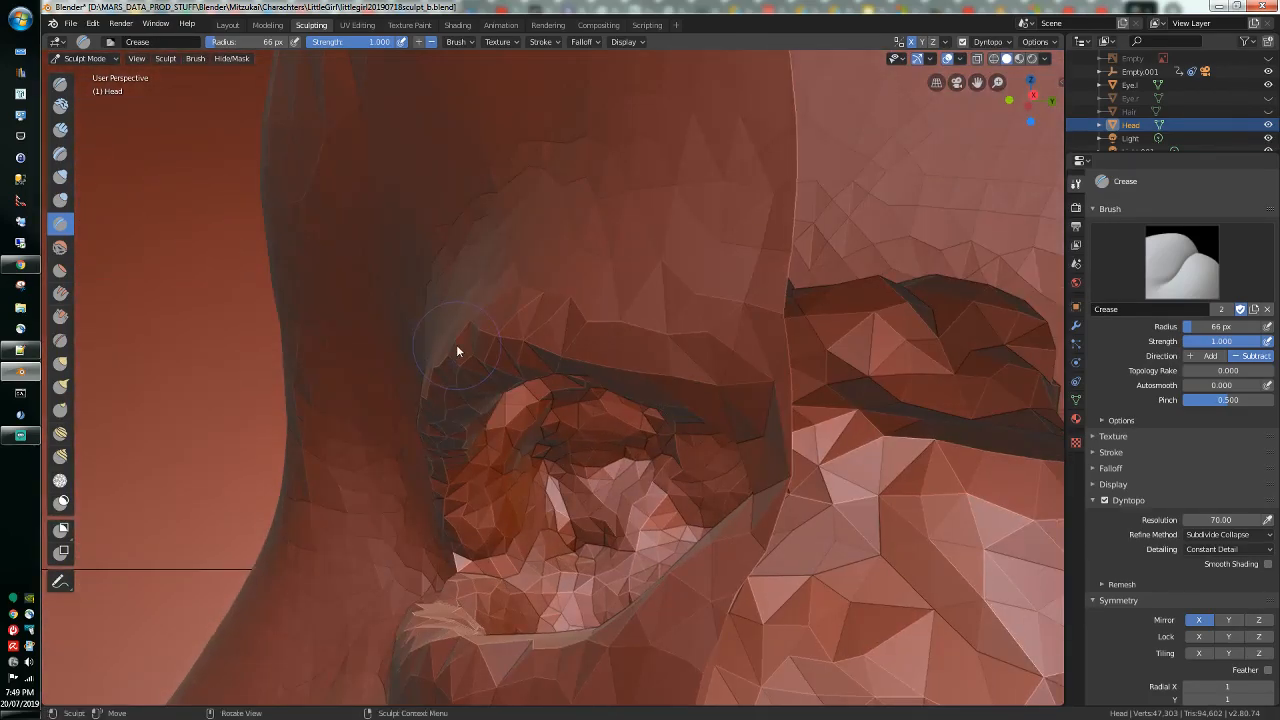
pyautogui.moveTo(567, 547)
pyautogui.mouseDown()
pyautogui.moveTo(525, 585)
pyautogui.moveTo(544, 459)
pyautogui.moveTo(536, 415)
pyautogui.moveTo(527, 496)
pyautogui.moveTo(514, 491)
pyautogui.mouseUp()
pyautogui.moveTo(533, 458); pyautogui.dragTo(532, 422, button='middle')
pyautogui.moveTo(529, 422)
pyautogui.mouseDown()
pyautogui.moveTo(522, 382)
pyautogui.moveTo(513, 428)
pyautogui.mouseUp()
pyautogui.moveTo(555, 321)
pyautogui.mouseDown()
pyautogui.moveTo(597, 279)
pyautogui.moveTo(566, 327)
pyautogui.mouseUp()
pyautogui.moveTo(548, 387); pyautogui.dragTo(497, 447)
pyautogui.moveTo(497, 447)
pyautogui.mouseDown(button='middle')
pyautogui.moveTo(621, 452)
pyautogui.moveTo(781, 571)
pyautogui.mouseUp(button='middle')
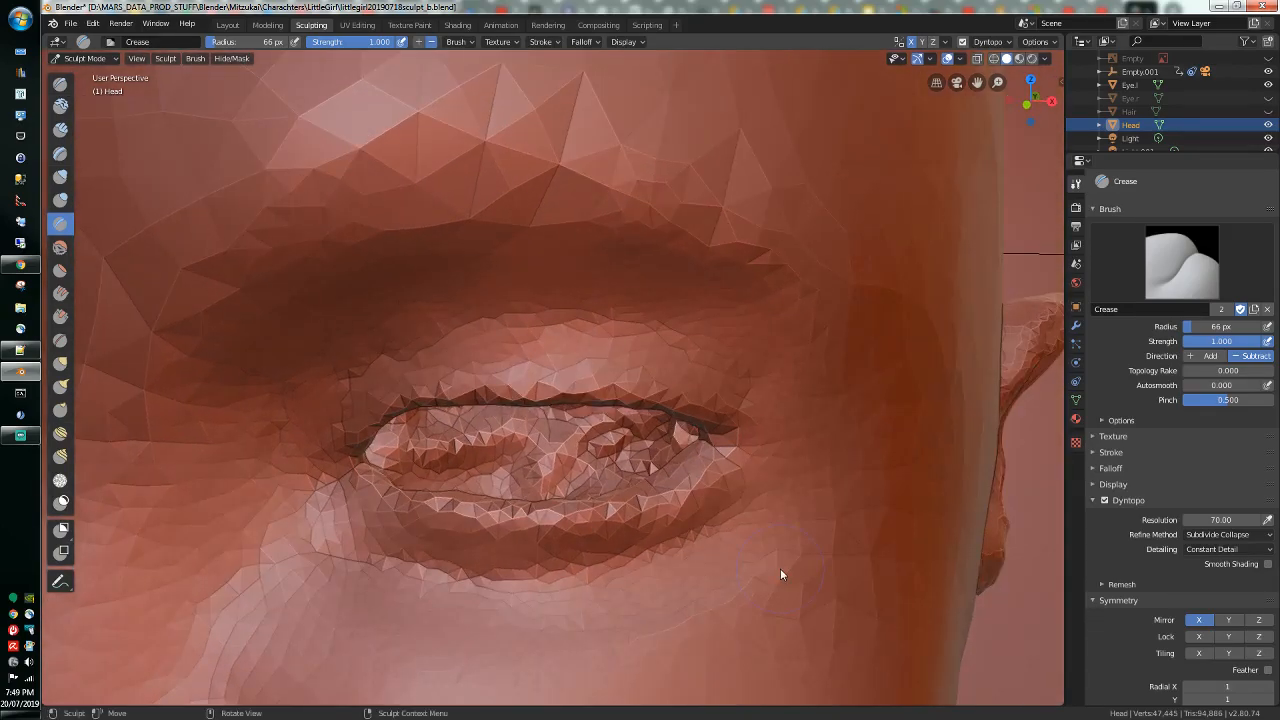
# Step: Make the Eye.r and Hair objects visible again and check the whole head
pyautogui.scroll(-10, 780, 568)
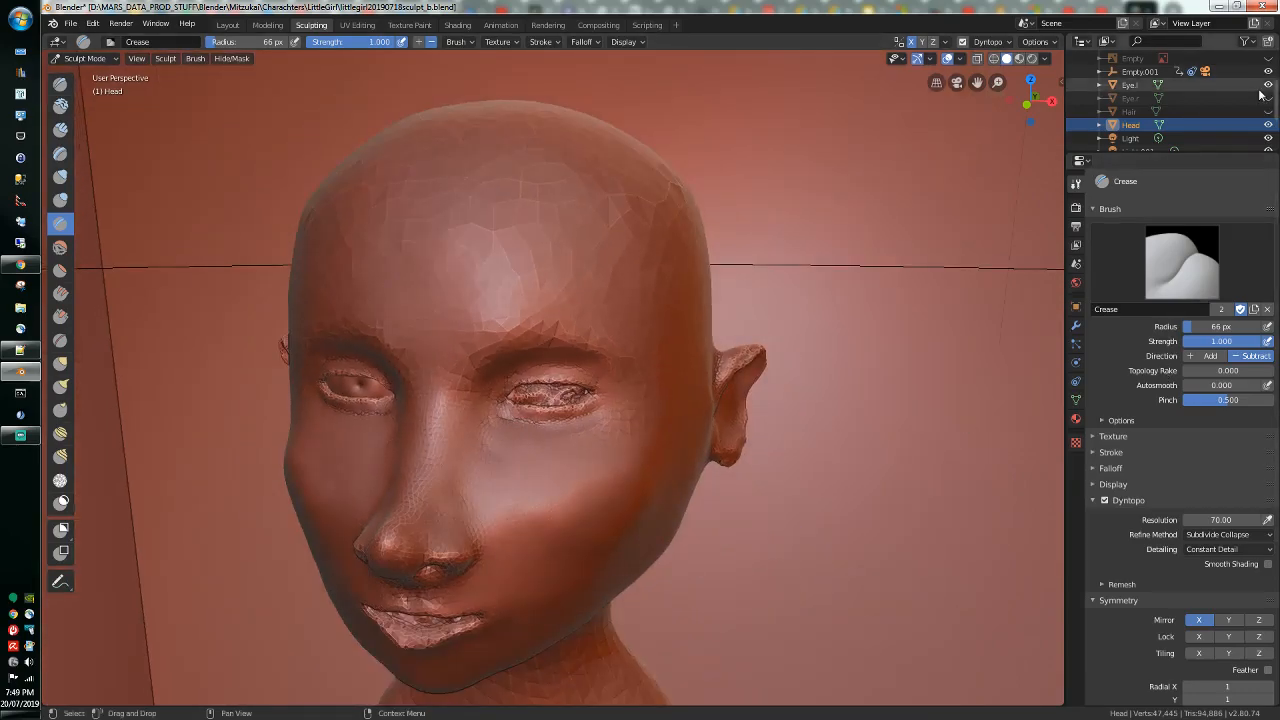
pyautogui.scroll(8, 555, 297)
pyautogui.moveTo(555, 297); pyautogui.dragTo(506, 302, button='middle')
pyautogui.scroll(-8, 506, 302)
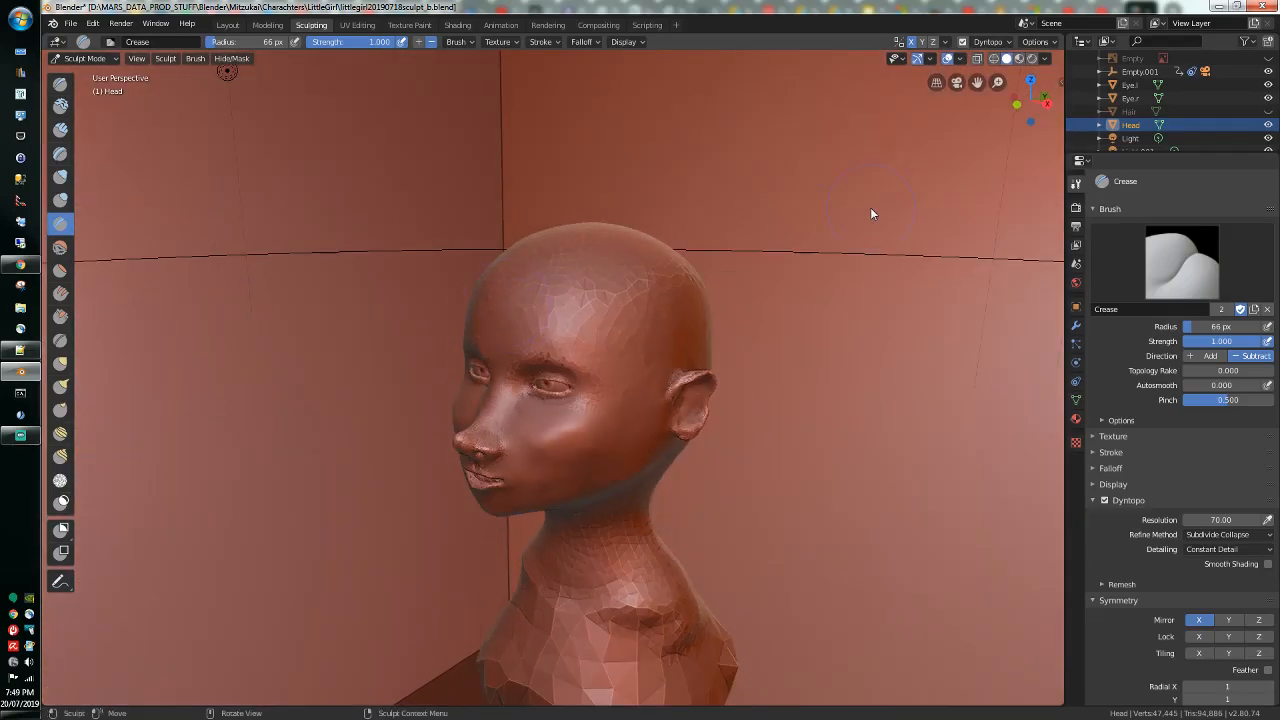
pyautogui.click(1268, 111)
pyautogui.moveTo(880, 245); pyautogui.dragTo(825, 218, button='middle')
# Step: Set the Dyntopo resolution to 10, keeping the Subdivide Collapse refine method
pyautogui.click(1233, 534)
pyautogui.click(1200, 579)
pyautogui.click(1221, 520)
pyautogui.write('10')
pyautogui.press('Return')
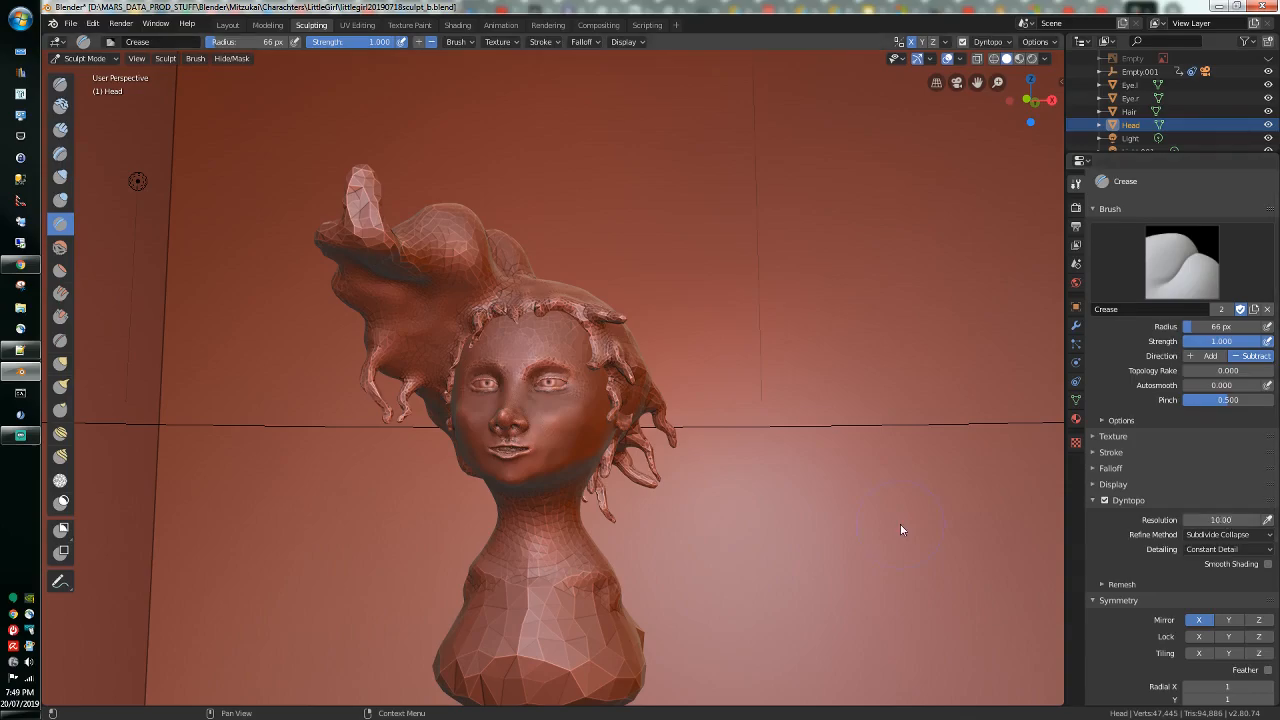
# Step: Build up the bust's shoulders and chest with the Draw brush in Add mode at strength 0.659
pyautogui.moveTo(556, 648)
pyautogui.mouseDown(button='middle')
pyautogui.moveTo(612, 657)
pyautogui.moveTo(593, 657)
pyautogui.mouseUp(button='middle')
pyautogui.scroll(-3, 593, 657)
pyautogui.moveTo(468, 555); pyautogui.dragTo(576, 553, button='middle')
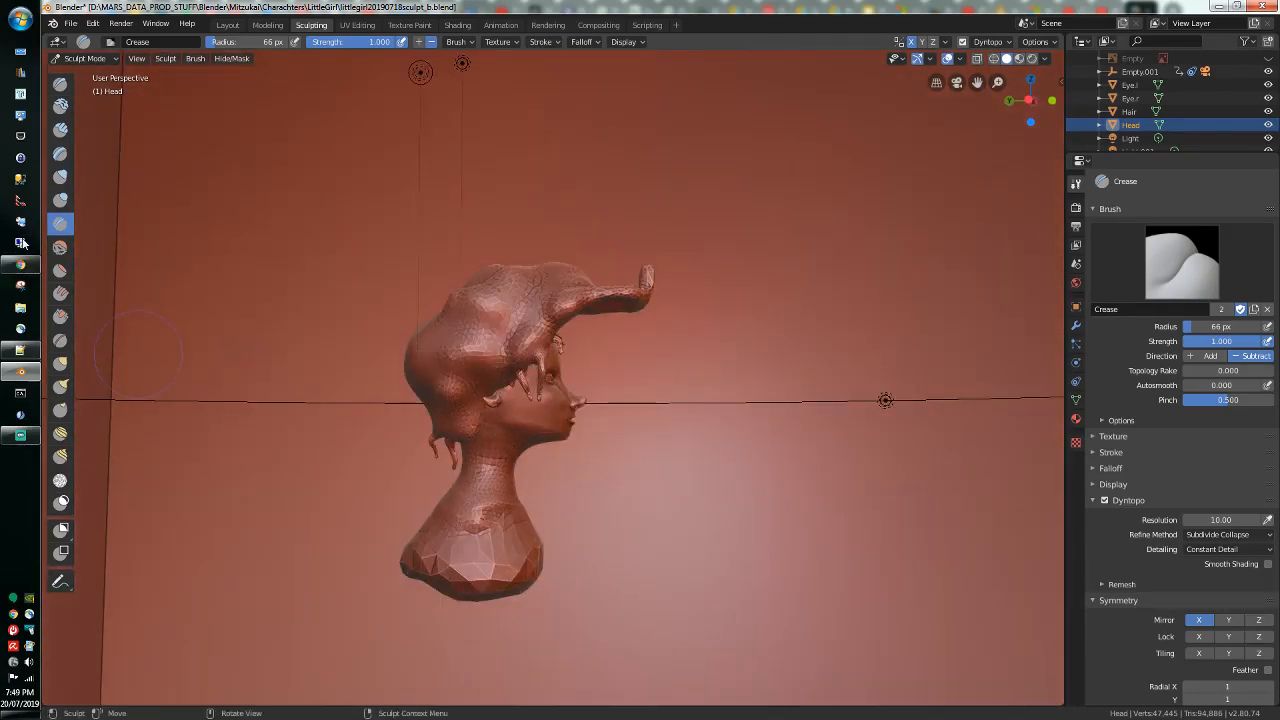
pyautogui.click(60, 84)
pyautogui.moveTo(444, 546)
pyautogui.mouseDown()
pyautogui.moveTo(480, 534)
pyautogui.moveTo(467, 564)
pyautogui.moveTo(483, 563)
pyautogui.moveTo(459, 541)
pyautogui.moveTo(500, 554)
pyautogui.moveTo(458, 522)
pyautogui.moveTo(451, 532)
pyautogui.mouseUp()
pyautogui.moveTo(451, 532)
pyautogui.mouseDown(button='middle')
pyautogui.moveTo(365, 536)
pyautogui.moveTo(466, 524)
pyautogui.mouseUp(button='middle')
pyautogui.moveTo(466, 524)
pyautogui.mouseDown()
pyautogui.moveTo(533, 520)
pyautogui.moveTo(432, 523)
pyautogui.moveTo(409, 549)
pyautogui.mouseUp()
pyautogui.moveTo(409, 549); pyautogui.dragTo(448, 606, button='middle')
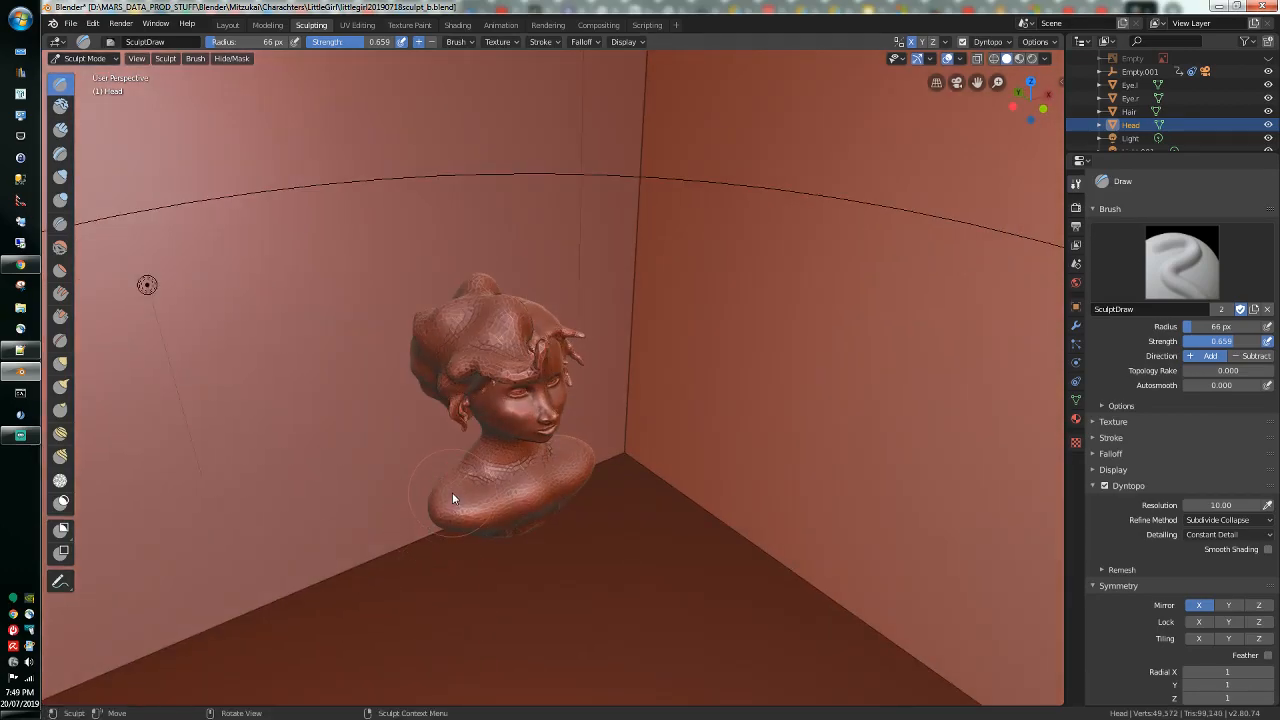
# Step: Smooth the shoulder at strength 0.196 and level the shoulder and chest with the Flatten brush at strength 0.500
pyautogui.click(60, 247)
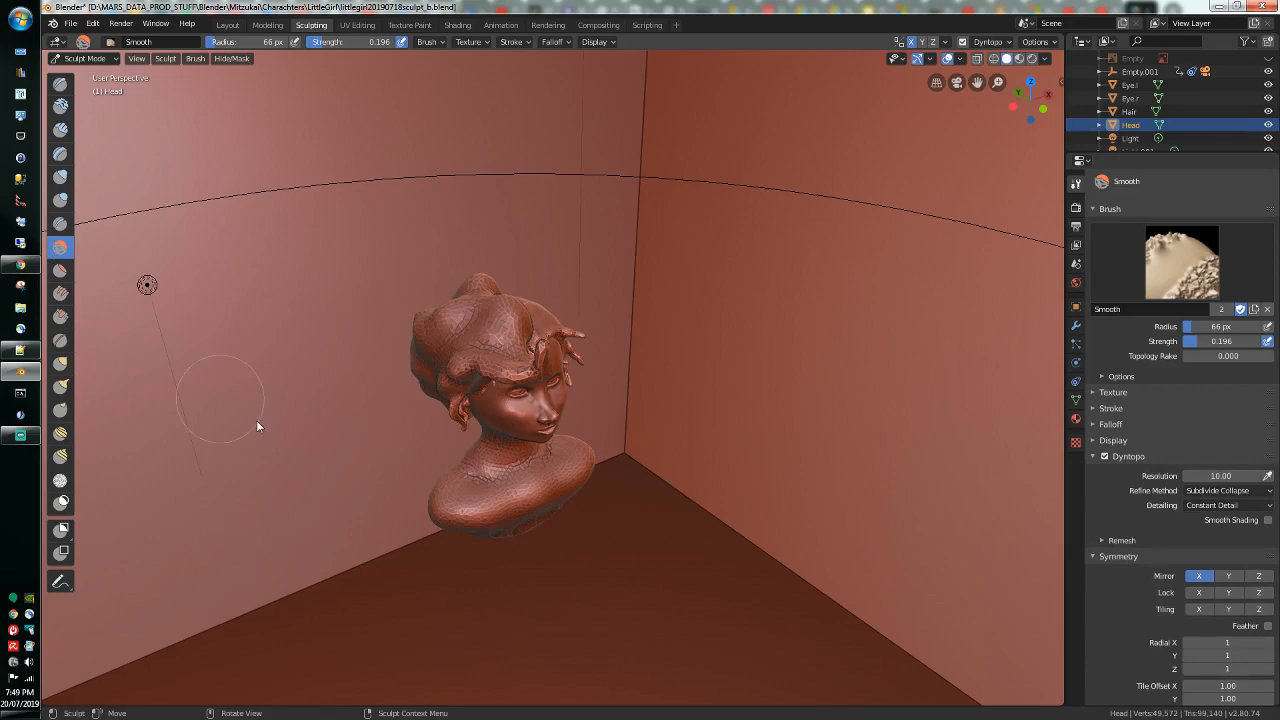
pyautogui.moveTo(452, 494)
pyautogui.mouseDown()
pyautogui.moveTo(549, 494)
pyautogui.moveTo(537, 477)
pyautogui.moveTo(481, 488)
pyautogui.moveTo(500, 505)
pyautogui.mouseUp()
pyautogui.click(60, 272)
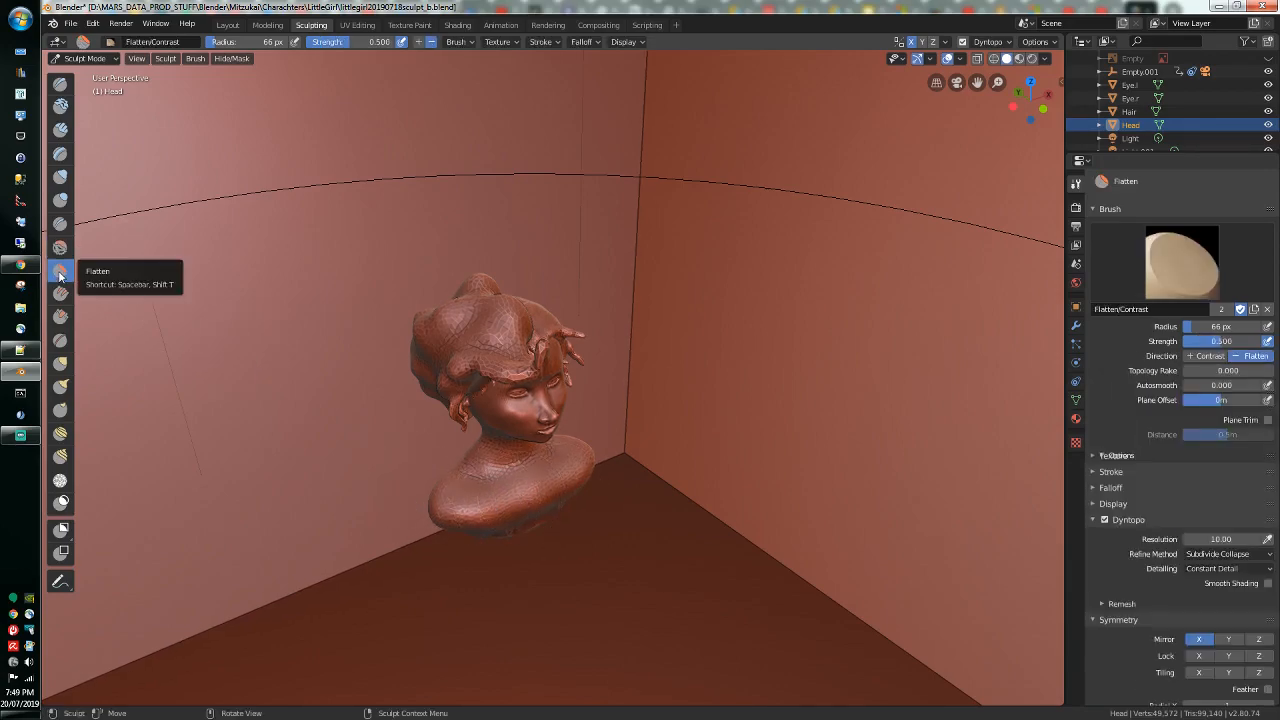
pyautogui.moveTo(512, 488)
pyautogui.mouseDown()
pyautogui.moveTo(543, 485)
pyautogui.moveTo(528, 485)
pyautogui.mouseUp()
pyautogui.moveTo(528, 485); pyautogui.dragTo(442, 420, button='middle')
pyautogui.moveTo(494, 527); pyautogui.dragTo(553, 560)
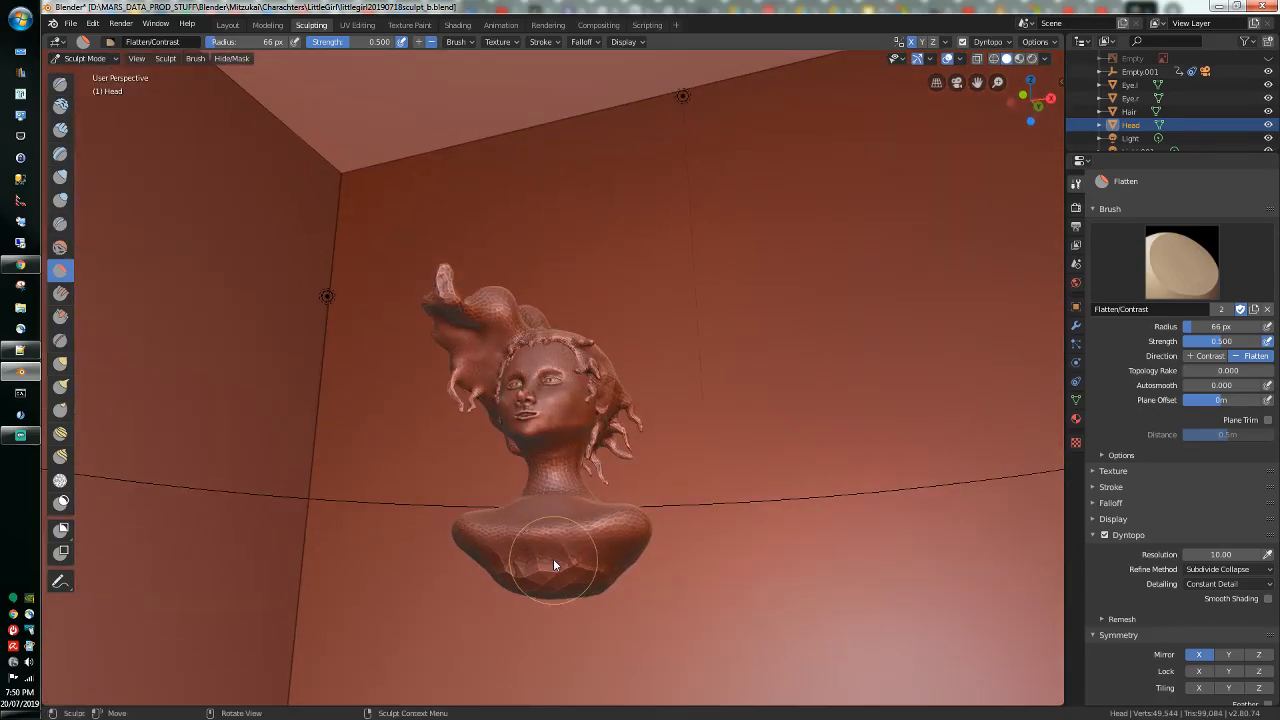
# Step: Flatten the upper chest and the top of the shoulder from the front
pyautogui.scroll(5, 553, 558)
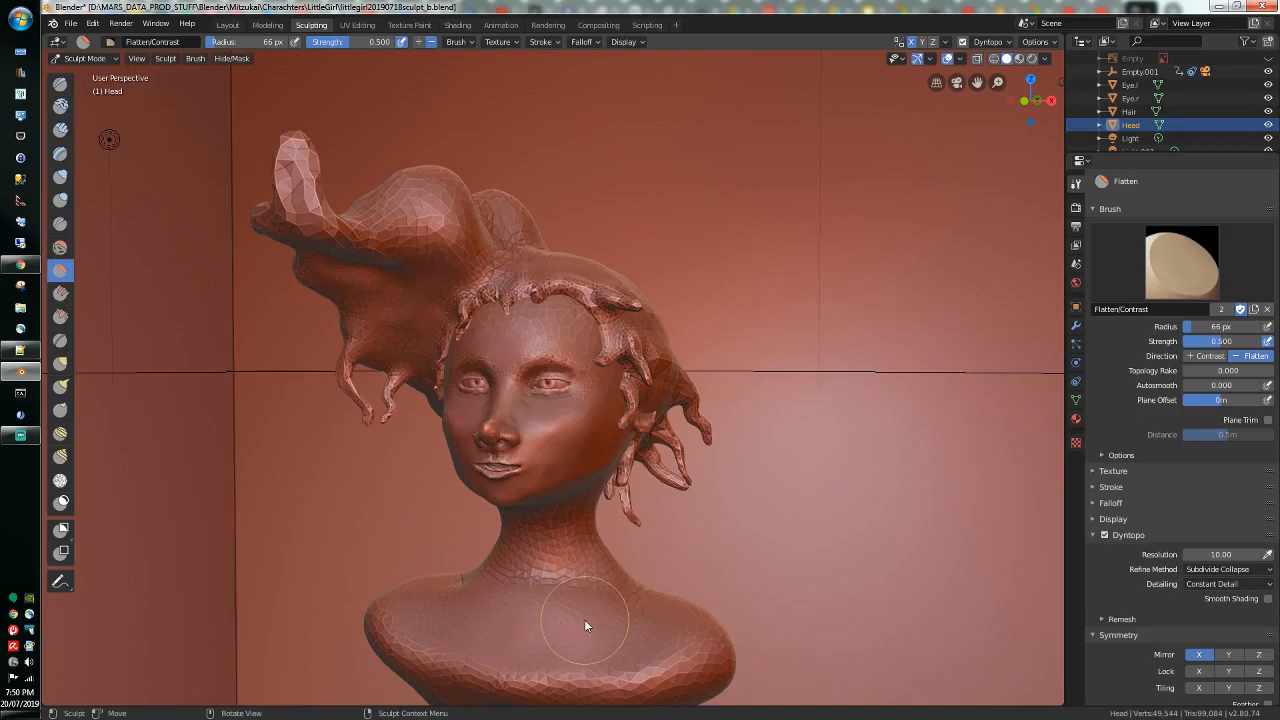
pyautogui.moveTo(585, 625)
pyautogui.mouseDown()
pyautogui.moveTo(623, 663)
pyautogui.moveTo(700, 606)
pyautogui.moveTo(676, 589)
pyautogui.moveTo(711, 621)
pyautogui.moveTo(436, 585)
pyautogui.mouseUp()
pyautogui.moveTo(440, 596)
pyautogui.mouseDown()
pyautogui.moveTo(468, 596)
pyautogui.moveTo(472, 582)
pyautogui.moveTo(408, 587)
pyautogui.moveTo(674, 628)
pyautogui.moveTo(442, 641)
pyautogui.moveTo(429, 675)
pyautogui.moveTo(607, 677)
pyautogui.moveTo(406, 630)
pyautogui.mouseUp()
pyautogui.moveTo(406, 630)
pyautogui.mouseDown(button='middle')
pyautogui.moveTo(529, 633)
pyautogui.moveTo(584, 585)
pyautogui.moveTo(510, 598)
pyautogui.mouseUp(button='middle')
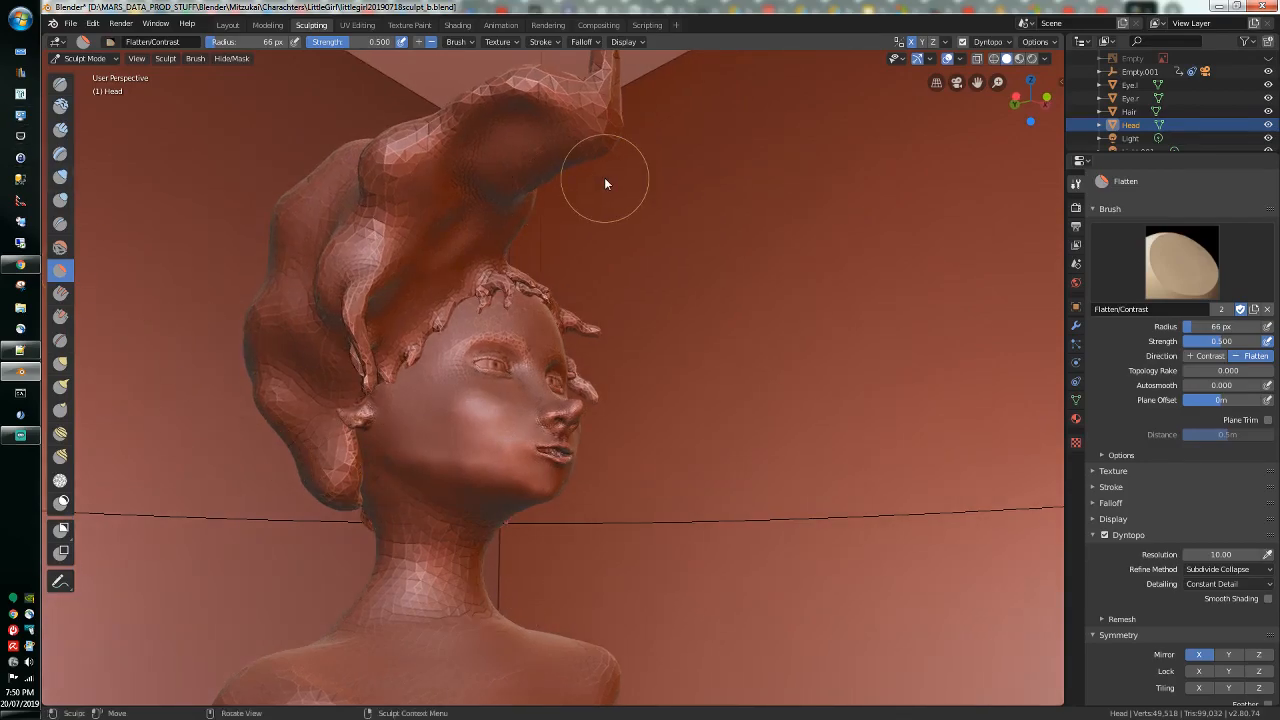
# Step: Set the Dyntopo resolution to 20 and even out the neck's mesh with the Simplify brush at strength 0.500
pyautogui.click(1218, 554)
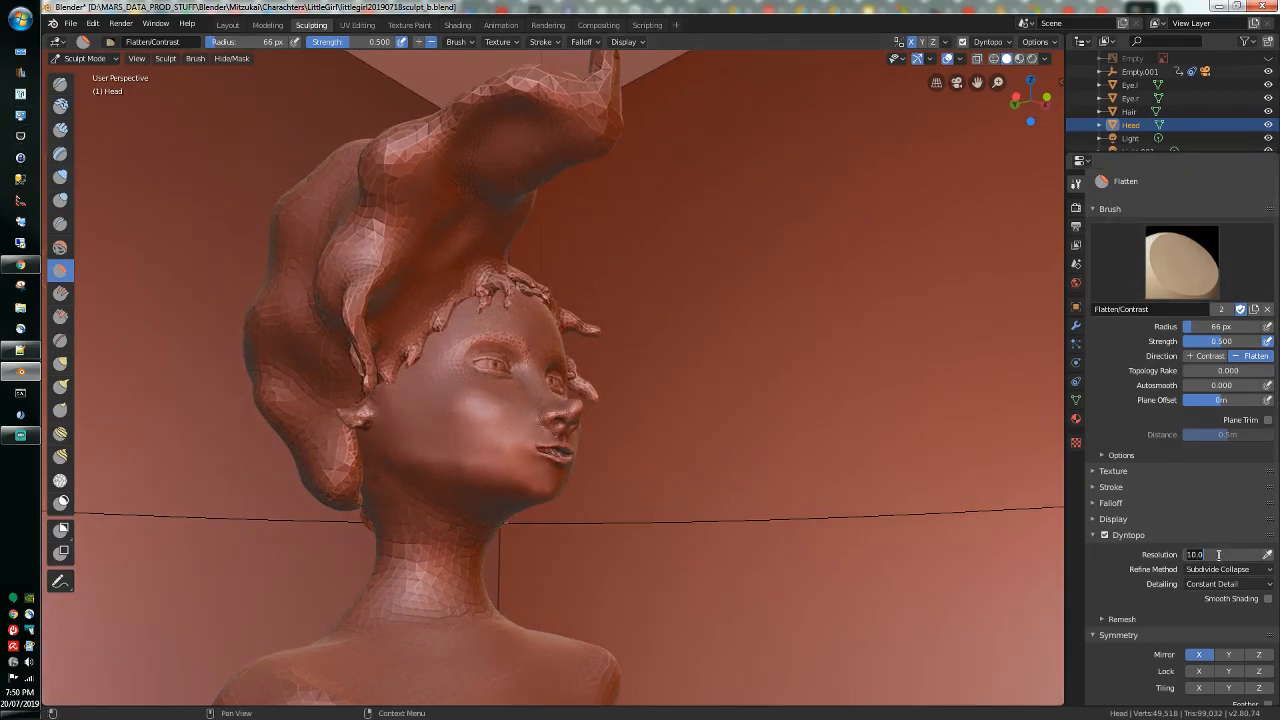
pyautogui.write('20')
pyautogui.press('Return')
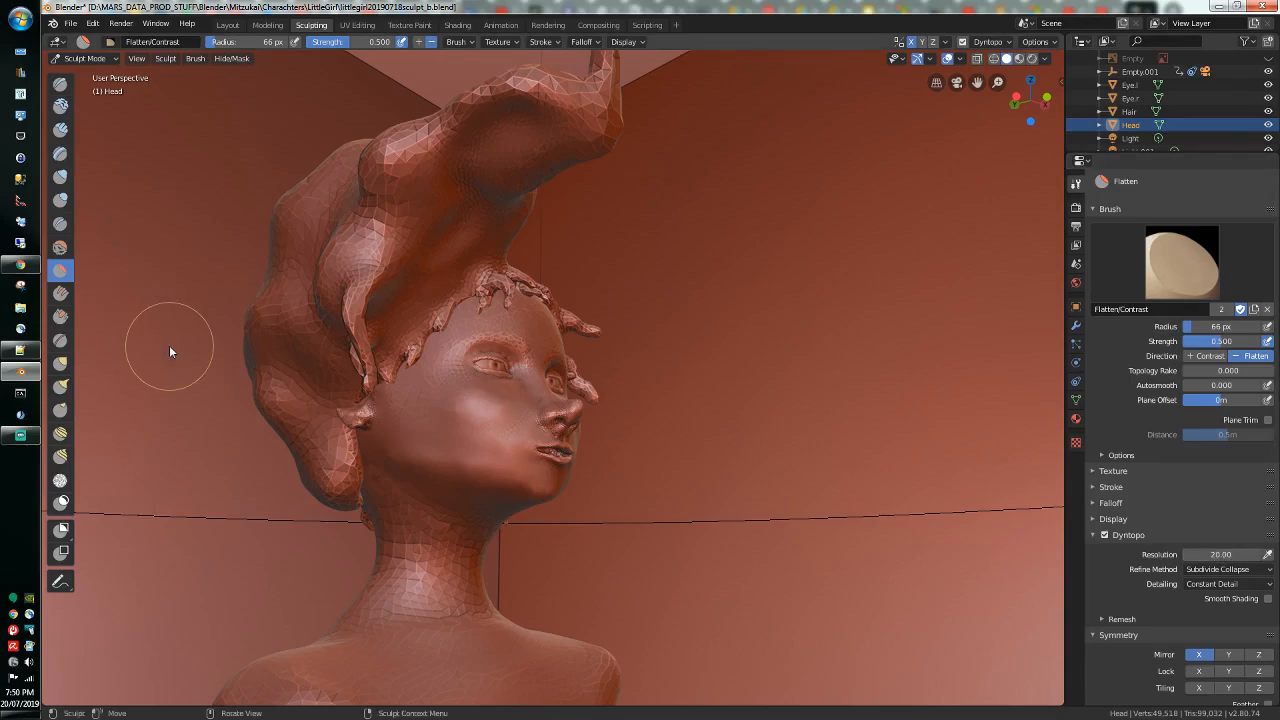
pyautogui.click(61, 484)
pyautogui.moveTo(412, 632)
pyautogui.mouseDown()
pyautogui.moveTo(414, 531)
pyautogui.moveTo(452, 571)
pyautogui.mouseUp()
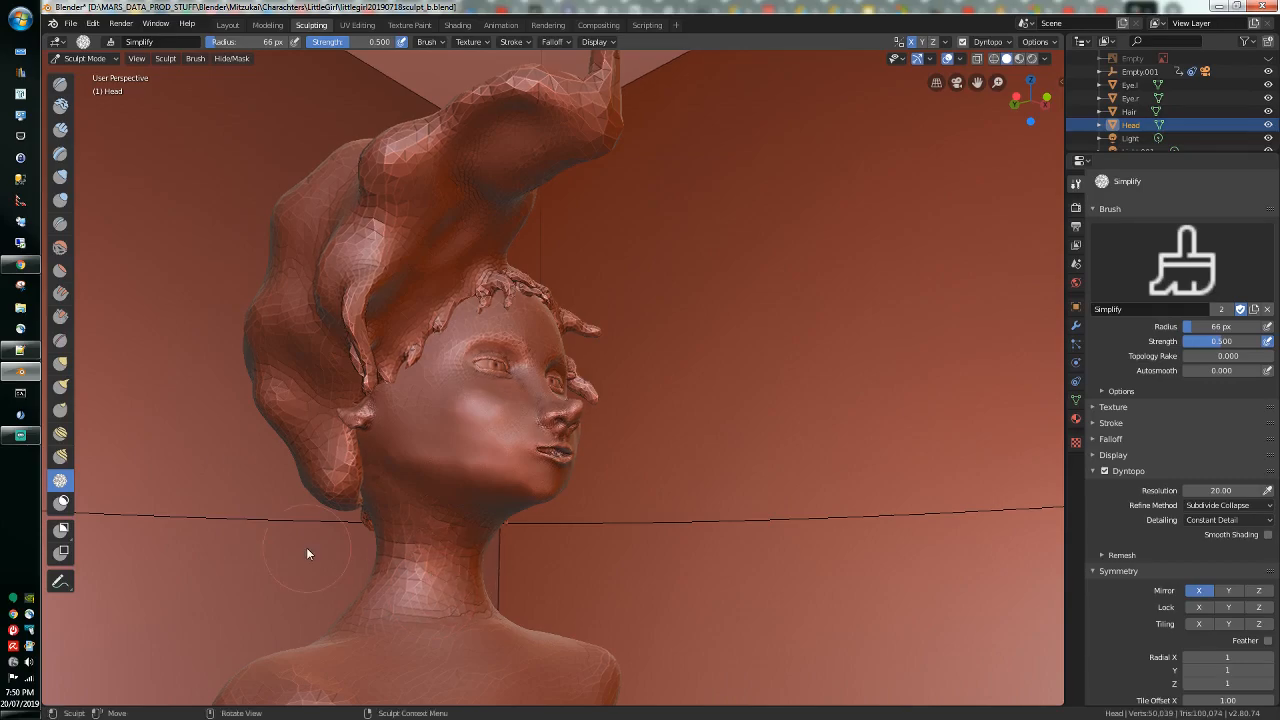
# Step: Smooth the neck from below the jaw down to the shoulder with the Smooth brush at strength 0.196
pyautogui.click(59, 248)
pyautogui.scroll(5, 257, 453)
pyautogui.scroll(-1, 335, 548)
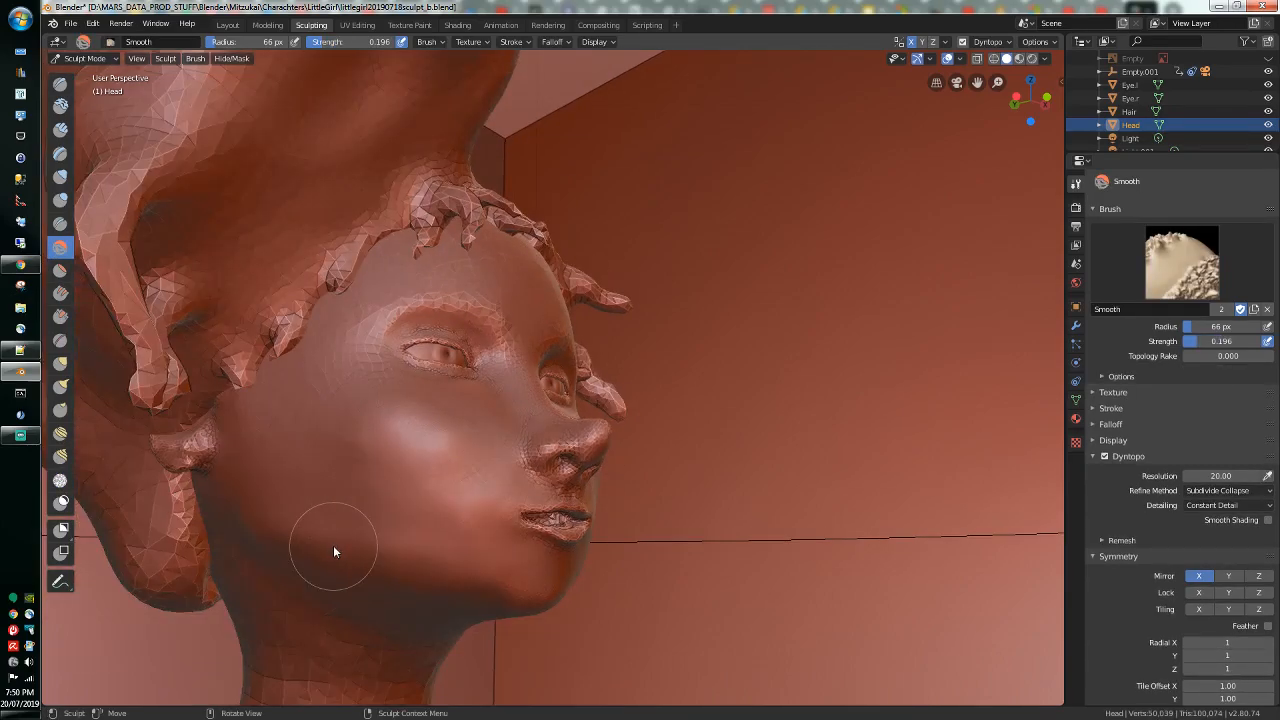
pyautogui.moveTo(333, 545)
pyautogui.mouseDown(button='middle')
pyautogui.moveTo(352, 376)
pyautogui.moveTo(368, 449)
pyautogui.mouseUp(button='middle')
pyautogui.moveTo(368, 449)
pyautogui.mouseDown()
pyautogui.moveTo(342, 586)
pyautogui.moveTo(340, 492)
pyautogui.moveTo(258, 616)
pyautogui.moveTo(439, 544)
pyautogui.moveTo(412, 641)
pyautogui.moveTo(454, 520)
pyautogui.moveTo(433, 451)
pyautogui.moveTo(425, 480)
pyautogui.moveTo(353, 418)
pyautogui.moveTo(325, 418)
pyautogui.moveTo(277, 506)
pyautogui.moveTo(305, 575)
pyautogui.mouseUp()
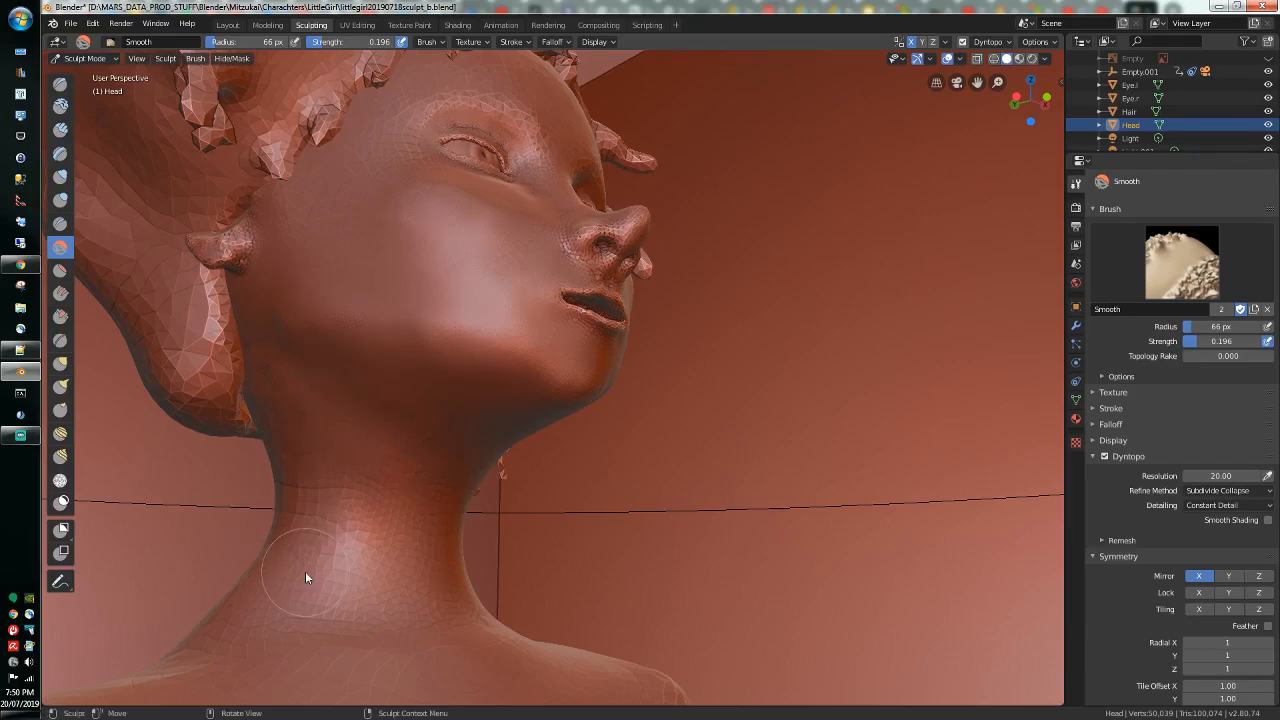
# Step: Smooth the side of the neck up to the jaw with the Smooth brush at strength 0.196
pyautogui.moveTo(305, 575); pyautogui.dragTo(413, 580, button='middle')
pyautogui.moveTo(413, 574)
pyautogui.mouseDown()
pyautogui.moveTo(423, 486)
pyautogui.moveTo(228, 512)
pyautogui.moveTo(320, 400)
pyautogui.moveTo(482, 400)
pyautogui.moveTo(486, 457)
pyautogui.moveTo(357, 600)
pyautogui.moveTo(468, 670)
pyautogui.moveTo(543, 651)
pyautogui.moveTo(495, 650)
pyautogui.moveTo(331, 500)
pyautogui.moveTo(364, 512)
pyautogui.moveTo(260, 520)
pyautogui.moveTo(289, 400)
pyautogui.moveTo(474, 409)
pyautogui.moveTo(507, 320)
pyautogui.moveTo(543, 334)
pyautogui.moveTo(494, 323)
pyautogui.moveTo(547, 360)
pyautogui.moveTo(533, 365)
pyautogui.moveTo(546, 351)
pyautogui.moveTo(516, 318)
pyautogui.moveTo(514, 352)
pyautogui.mouseUp()
pyautogui.moveTo(513, 352); pyautogui.dragTo(293, 371, button='middle')
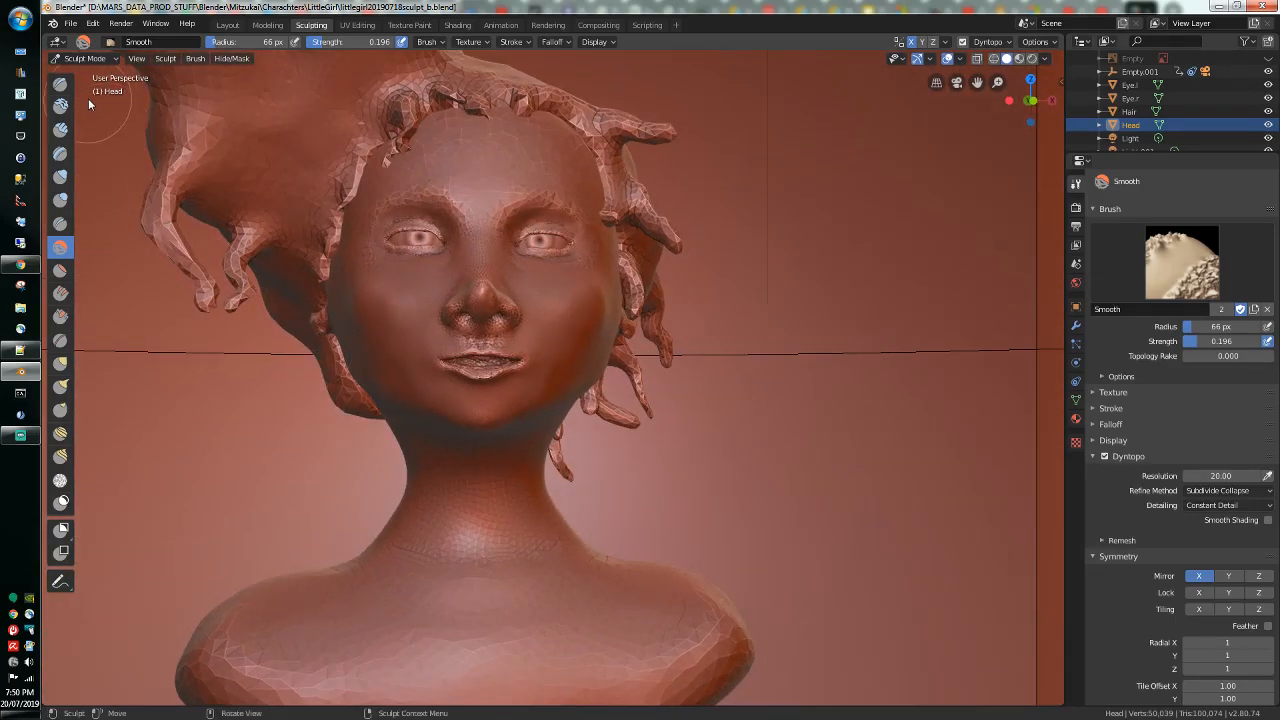
# Step: Raise mirrored collarbones and the centre of the upper chest with the Draw brush at strength 0.659
pyautogui.click(64, 87)
pyautogui.moveTo(422, 472)
pyautogui.mouseDown()
pyautogui.moveTo(408, 545)
pyautogui.moveTo(243, 602)
pyautogui.mouseUp()
pyautogui.moveTo(346, 603)
pyautogui.mouseDown()
pyautogui.moveTo(364, 612)
pyautogui.moveTo(328, 578)
pyautogui.mouseUp()
pyautogui.moveTo(484, 614)
pyautogui.mouseDown()
pyautogui.moveTo(451, 600)
pyautogui.moveTo(465, 611)
pyautogui.mouseUp()
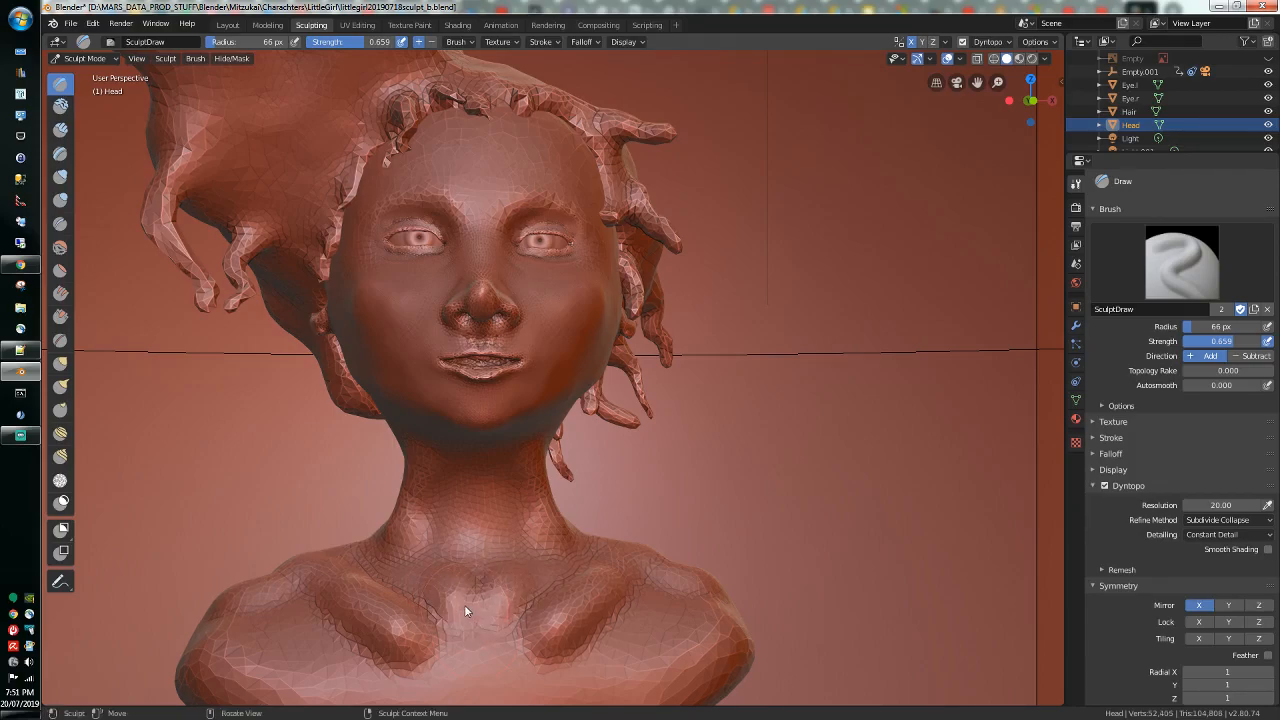
# Step: Soften the collarbones and the side of the neck with the Smooth brush, raising its strength to 0.456
pyautogui.click(60, 247)
pyautogui.moveTo(477, 551)
pyautogui.mouseDown()
pyautogui.moveTo(488, 614)
pyautogui.moveTo(417, 562)
pyautogui.moveTo(424, 607)
pyautogui.moveTo(343, 549)
pyautogui.moveTo(415, 560)
pyautogui.mouseUp()
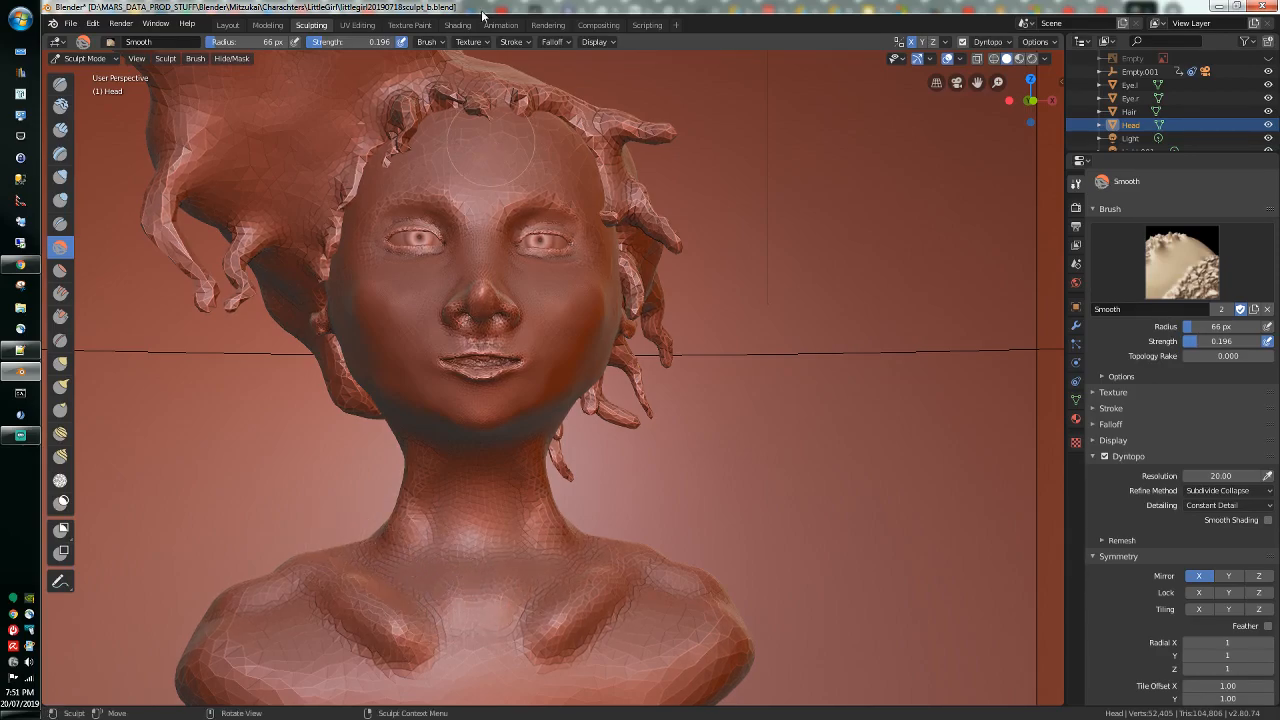
pyautogui.moveTo(338, 42); pyautogui.dragTo(361, 42)
pyautogui.moveTo(424, 604)
pyautogui.mouseDown()
pyautogui.moveTo(414, 612)
pyautogui.moveTo(466, 608)
pyautogui.moveTo(381, 556)
pyautogui.moveTo(440, 499)
pyautogui.moveTo(412, 540)
pyautogui.mouseUp()
pyautogui.moveTo(426, 500); pyautogui.dragTo(482, 481, button='middle')
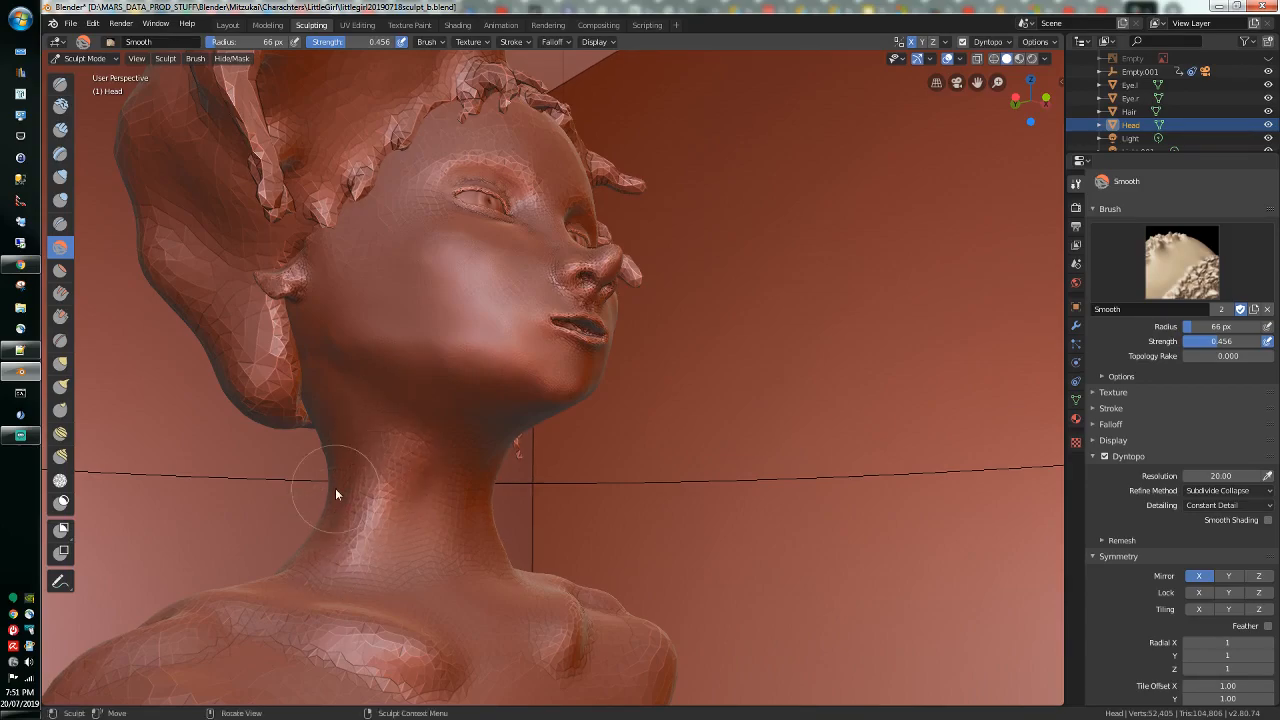
pyautogui.moveTo(349, 454)
pyautogui.mouseDown()
pyautogui.moveTo(405, 477)
pyautogui.moveTo(408, 454)
pyautogui.moveTo(392, 461)
pyautogui.mouseUp()
pyautogui.moveTo(401, 574)
pyautogui.mouseDown()
pyautogui.moveTo(383, 614)
pyautogui.moveTo(473, 654)
pyautogui.moveTo(430, 650)
pyautogui.mouseUp()
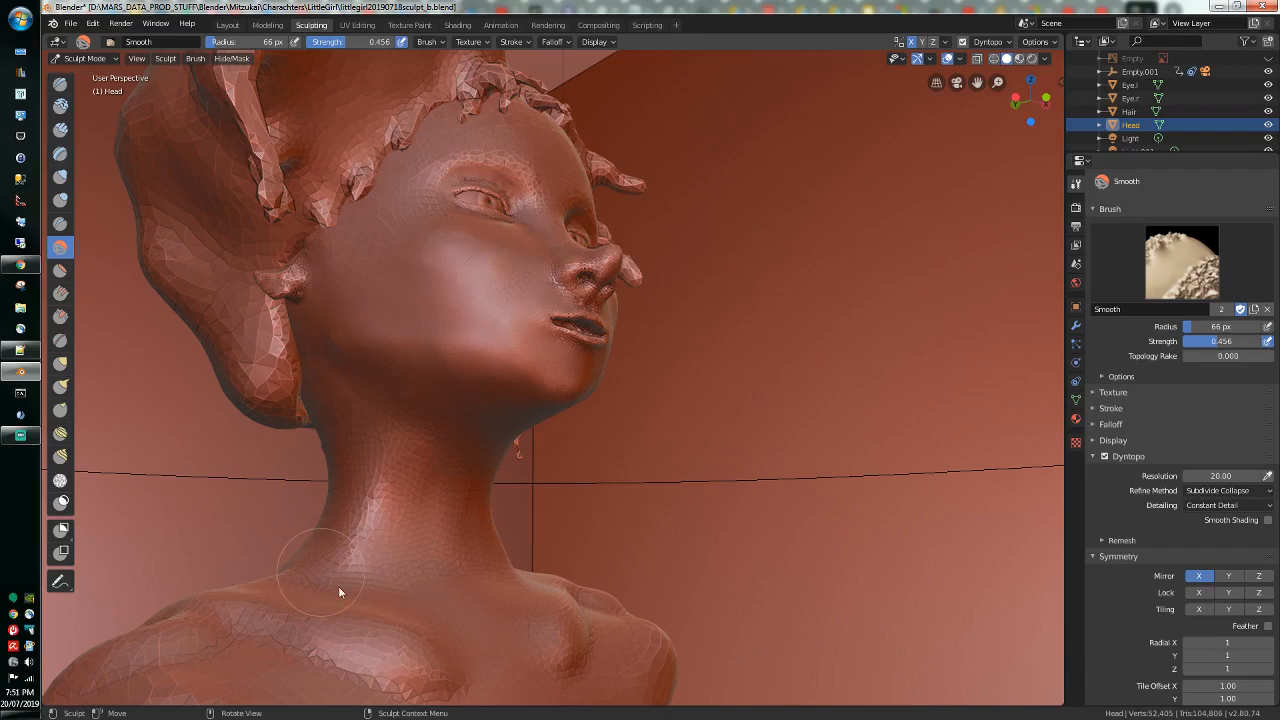
# Step: Smooth the upper chest and the shoulders from the front and sides at strength 0.456
pyautogui.moveTo(410, 617); pyautogui.dragTo(362, 599, button='middle')
pyautogui.moveTo(362, 599)
pyautogui.mouseDown()
pyautogui.moveTo(463, 627)
pyautogui.moveTo(401, 623)
pyautogui.moveTo(446, 639)
pyautogui.mouseUp()
pyautogui.moveTo(446, 639)
pyautogui.mouseDown(button='middle')
pyautogui.moveTo(371, 652)
pyautogui.moveTo(424, 577)
pyautogui.mouseUp(button='middle')
pyautogui.moveTo(362, 541)
pyautogui.mouseDown()
pyautogui.moveTo(466, 594)
pyautogui.moveTo(443, 634)
pyautogui.mouseUp()
pyautogui.moveTo(403, 597); pyautogui.dragTo(460, 644)
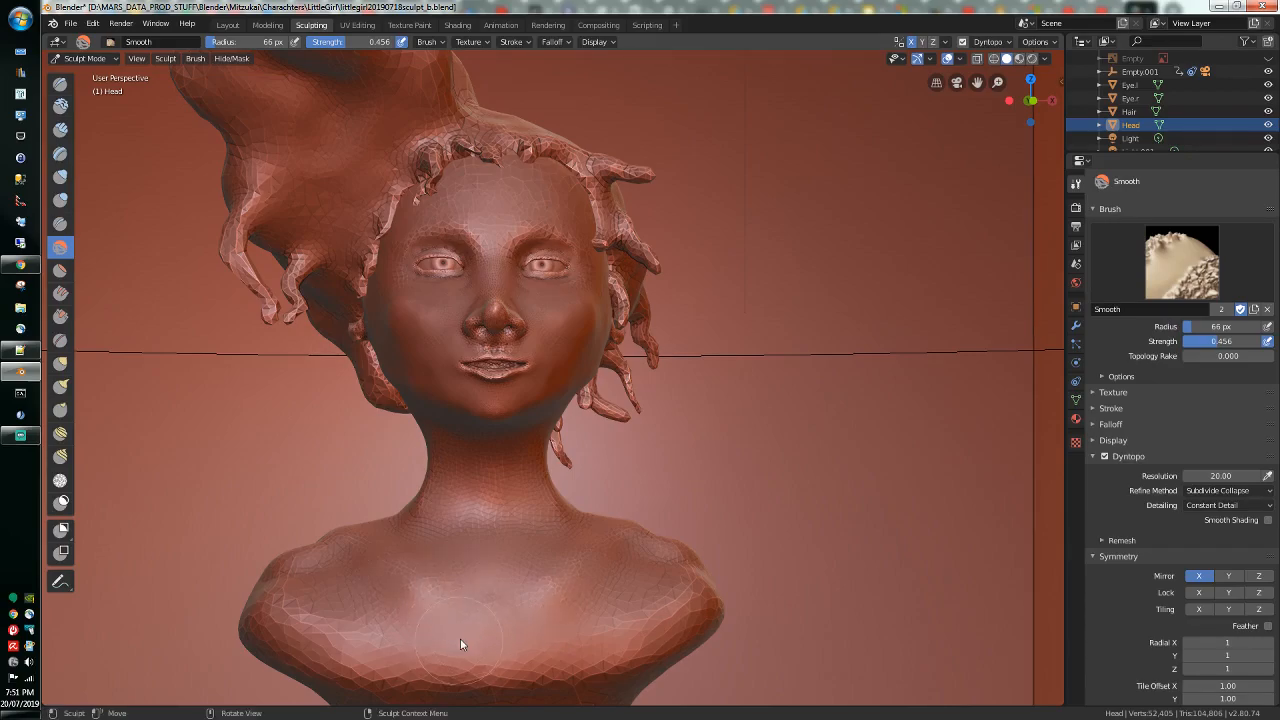
pyautogui.moveTo(330, 564)
pyautogui.mouseDown()
pyautogui.moveTo(258, 586)
pyautogui.moveTo(275, 632)
pyautogui.mouseUp()
pyautogui.moveTo(309, 545)
pyautogui.mouseDown()
pyautogui.moveTo(349, 506)
pyautogui.moveTo(320, 565)
pyautogui.mouseUp()
pyautogui.moveTo(320, 565)
pyautogui.mouseDown(button='middle')
pyautogui.moveTo(311, 578)
pyautogui.moveTo(420, 597)
pyautogui.moveTo(420, 629)
pyautogui.mouseUp(button='middle')
pyautogui.moveTo(420, 629)
pyautogui.mouseDown()
pyautogui.moveTo(420, 606)
pyautogui.moveTo(427, 676)
pyautogui.moveTo(448, 665)
pyautogui.moveTo(364, 579)
pyautogui.moveTo(375, 617)
pyautogui.moveTo(310, 528)
pyautogui.mouseUp()
pyautogui.moveTo(310, 528); pyautogui.dragTo(311, 459, button='middle')
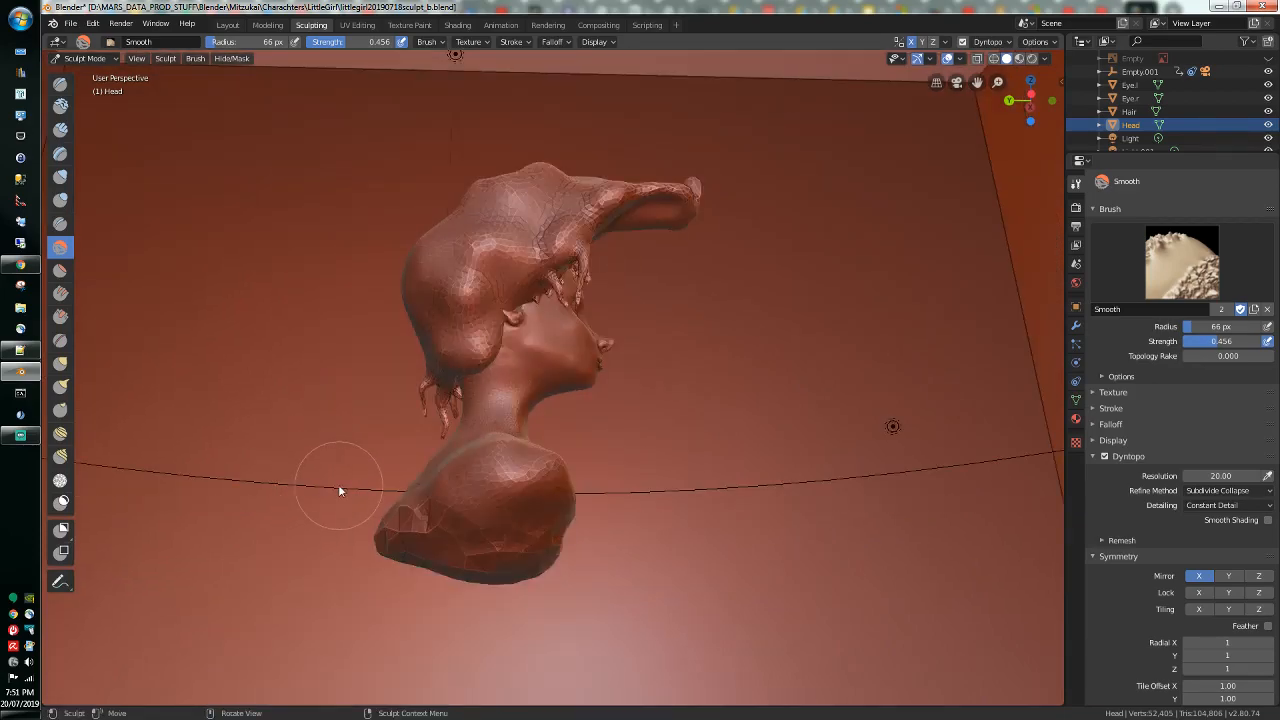
# Step: Pull the base of the bust downward into a longer torso with the Snake Hook brush at strength 0.333
pyautogui.click(60, 386)
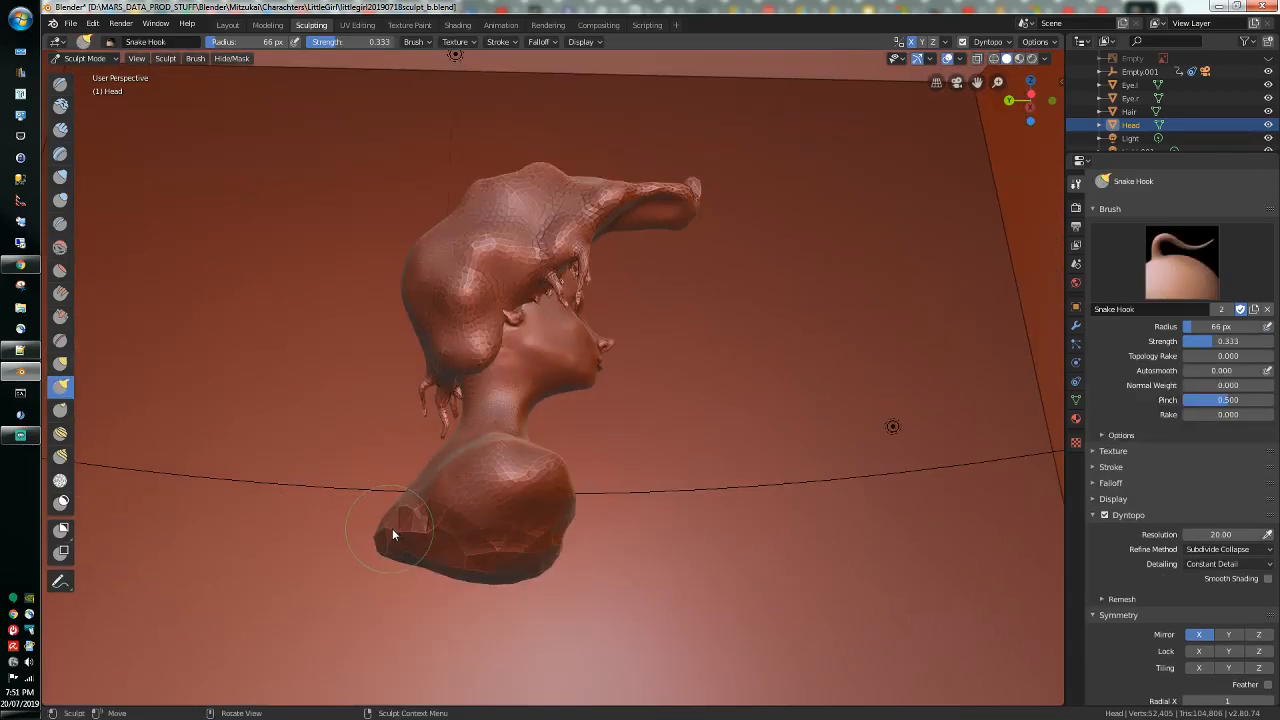
pyautogui.moveTo(396, 532); pyautogui.dragTo(485, 470, button='middle')
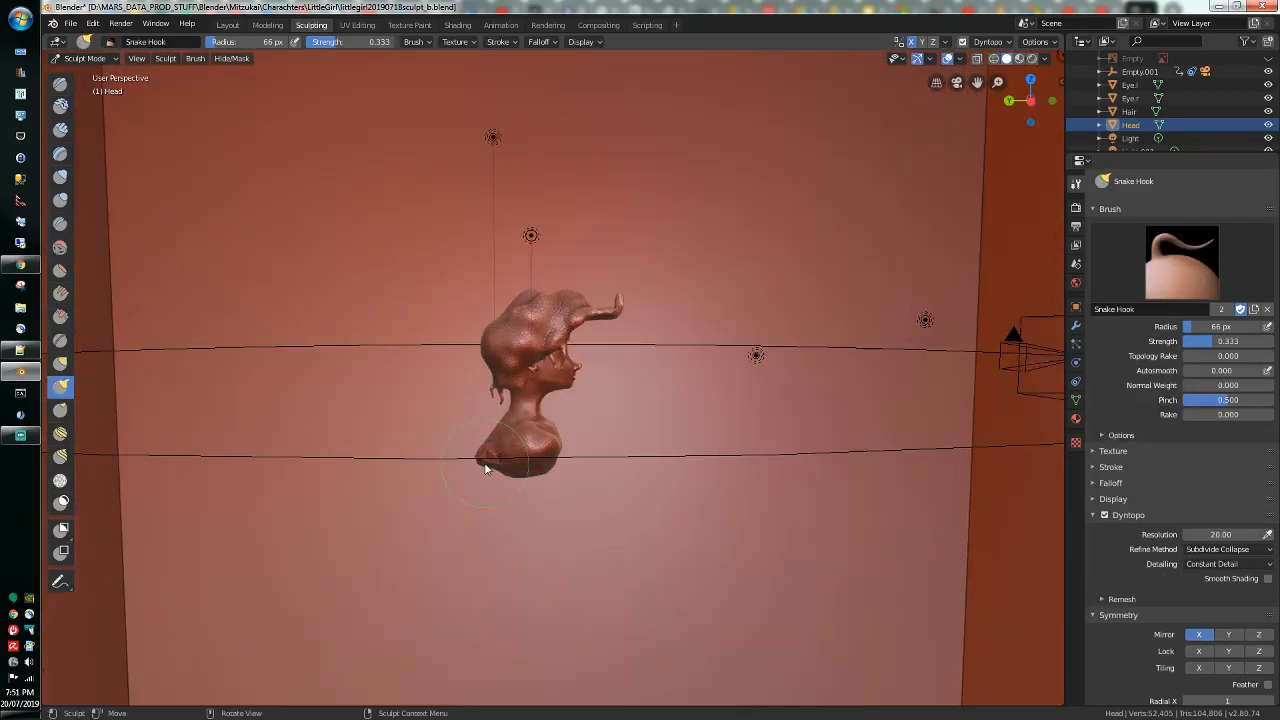
pyautogui.moveTo(485, 462)
pyautogui.mouseDown()
pyautogui.moveTo(489, 488)
pyautogui.moveTo(549, 479)
pyautogui.moveTo(554, 494)
pyautogui.moveTo(491, 474)
pyautogui.moveTo(511, 485)
pyautogui.moveTo(530, 456)
pyautogui.moveTo(529, 480)
pyautogui.moveTo(517, 459)
pyautogui.mouseUp()
pyautogui.scroll(-2, 510, 485)
pyautogui.moveTo(517, 459)
pyautogui.mouseDown(button='middle')
pyautogui.moveTo(587, 457)
pyautogui.moveTo(598, 480)
pyautogui.mouseUp(button='middle')
pyautogui.scroll(3, 556, 458)
pyautogui.moveTo(614, 497); pyautogui.dragTo(656, 504)
pyautogui.moveTo(656, 504)
pyautogui.mouseDown(button='middle')
pyautogui.moveTo(694, 512)
pyautogui.moveTo(657, 490)
pyautogui.mouseUp(button='middle')
pyautogui.moveTo(657, 488)
pyautogui.mouseDown()
pyautogui.moveTo(644, 480)
pyautogui.moveTo(658, 488)
pyautogui.moveTo(624, 536)
pyautogui.moveTo(503, 531)
pyautogui.mouseUp()
pyautogui.moveTo(503, 531); pyautogui.dragTo(356, 516, button='middle')
pyautogui.moveTo(449, 514); pyautogui.dragTo(468, 525)
# Step: Set the Smooth brush strength to 0.789 and smooth the faceted sides and back of the extended torso
pyautogui.click(60, 247)
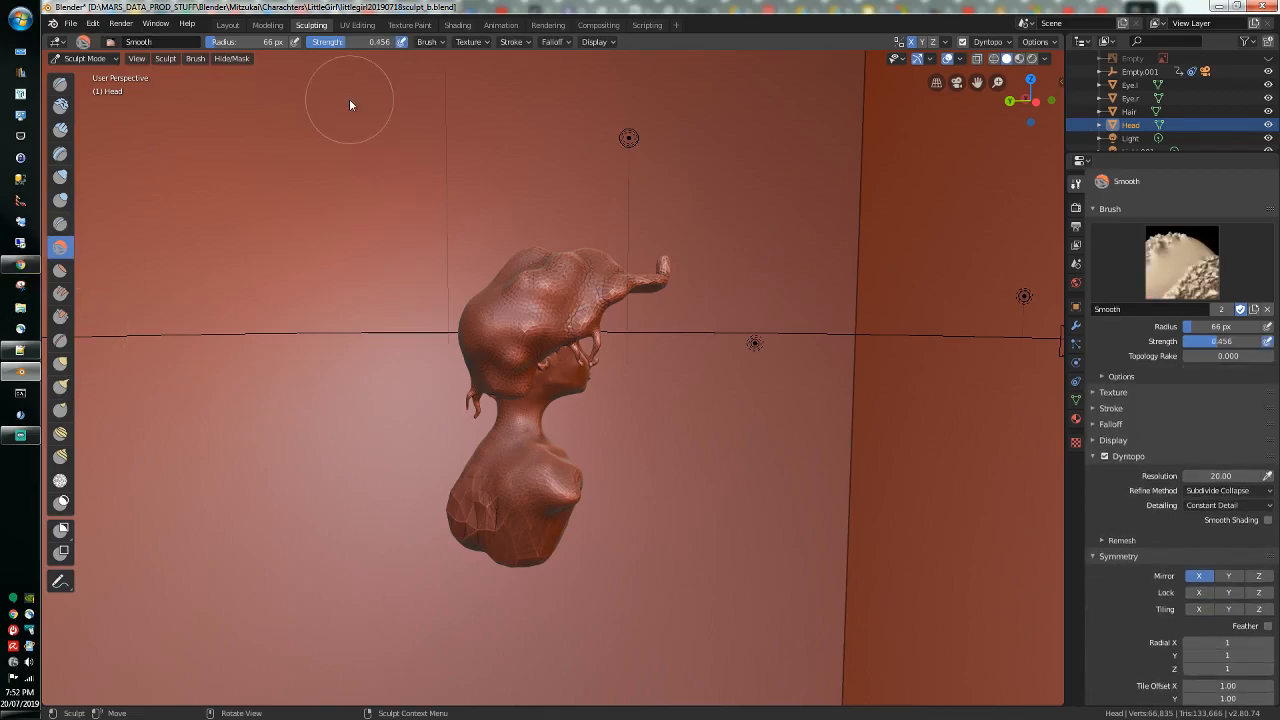
pyautogui.moveTo(343, 42); pyautogui.dragTo(373, 41)
pyautogui.moveTo(338, 344)
pyautogui.mouseDown(button='middle')
pyautogui.moveTo(506, 445)
pyautogui.moveTo(598, 457)
pyautogui.mouseUp(button='middle')
pyautogui.moveTo(598, 457)
pyautogui.mouseDown()
pyautogui.moveTo(521, 479)
pyautogui.moveTo(582, 470)
pyautogui.moveTo(541, 466)
pyautogui.moveTo(517, 488)
pyautogui.moveTo(474, 488)
pyautogui.moveTo(568, 455)
pyautogui.moveTo(558, 436)
pyautogui.moveTo(566, 508)
pyautogui.moveTo(593, 490)
pyautogui.moveTo(541, 568)
pyautogui.mouseUp()
pyautogui.scroll(5, 562, 448)
pyautogui.moveTo(541, 568)
pyautogui.mouseDown(button='middle')
pyautogui.moveTo(492, 551)
pyautogui.moveTo(554, 567)
pyautogui.moveTo(624, 535)
pyautogui.mouseUp(button='middle')
pyautogui.moveTo(624, 535)
pyautogui.mouseDown()
pyautogui.moveTo(500, 506)
pyautogui.moveTo(557, 543)
pyautogui.moveTo(580, 526)
pyautogui.moveTo(561, 525)
pyautogui.moveTo(558, 621)
pyautogui.moveTo(583, 614)
pyautogui.moveTo(584, 541)
pyautogui.moveTo(575, 548)
pyautogui.mouseUp()
pyautogui.moveTo(575, 548)
pyautogui.mouseDown(button='middle')
pyautogui.moveTo(418, 573)
pyautogui.moveTo(422, 589)
pyautogui.mouseUp(button='middle')
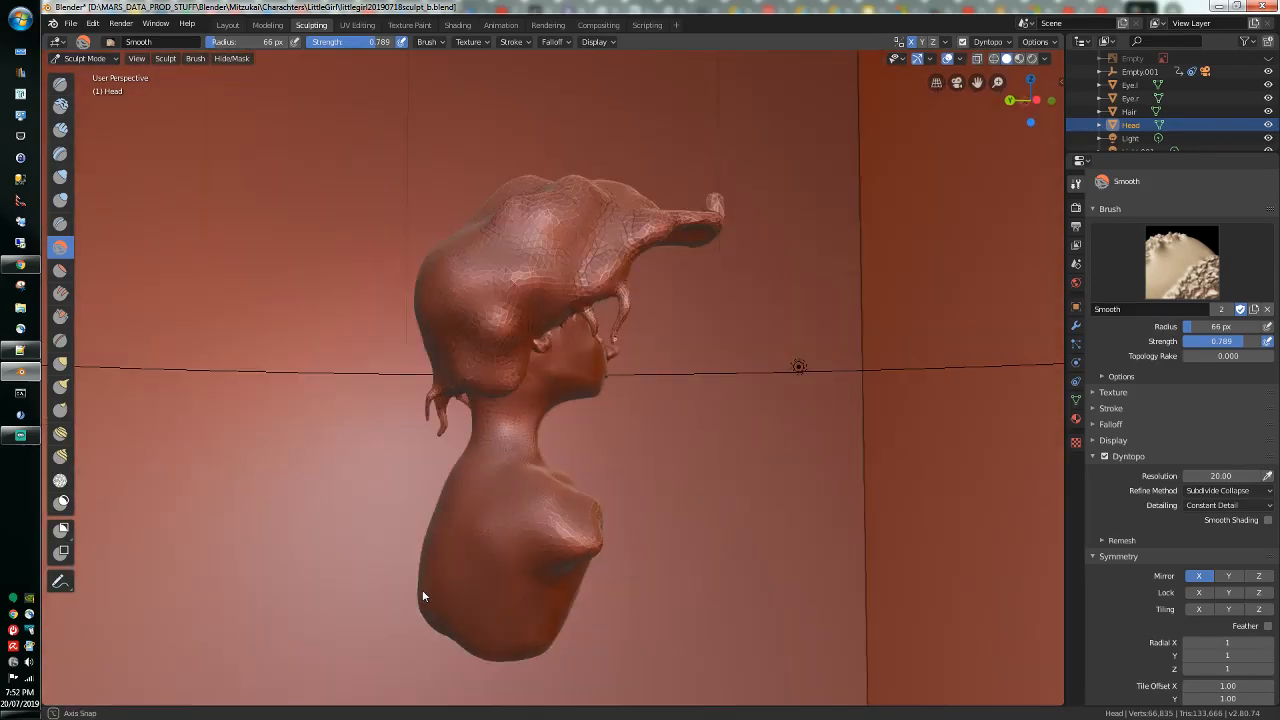
# Step: Fill the hollow in the torso's front and underside with the Draw brush at strength 0.659 and smooth the added volume
pyautogui.moveTo(467, 642); pyautogui.dragTo(380, 601, button='middle')
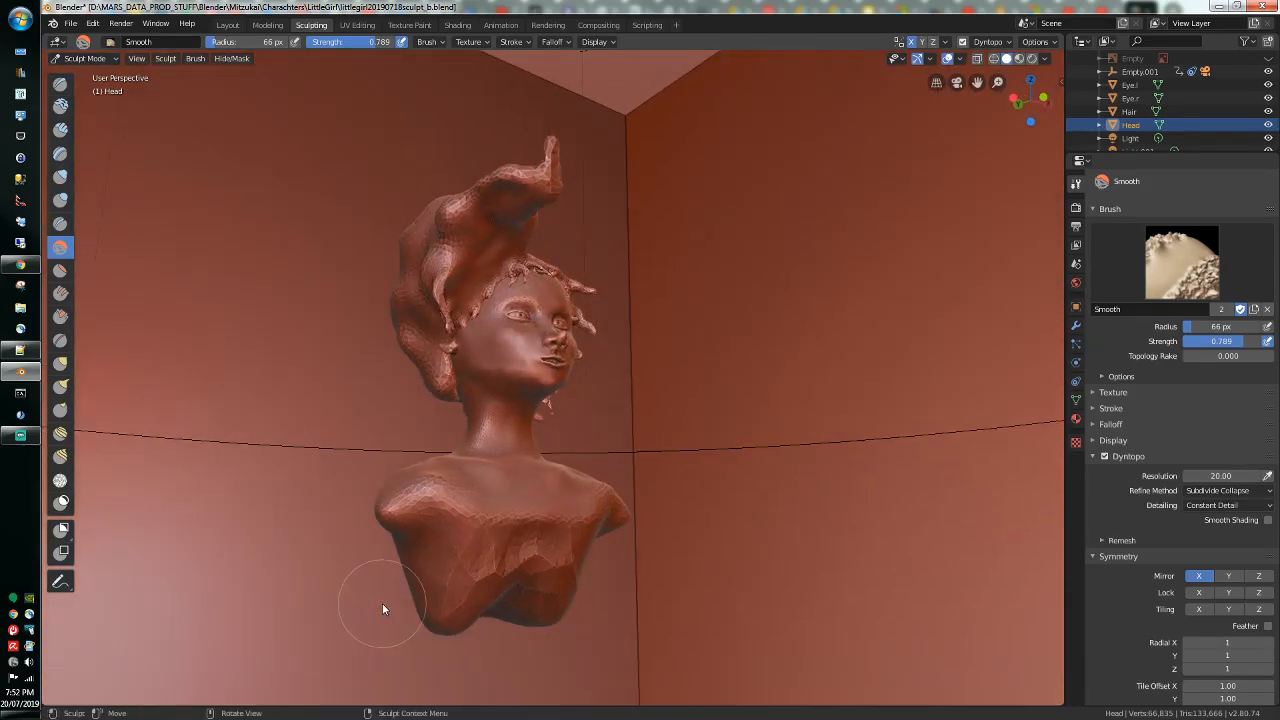
pyautogui.click(60, 83)
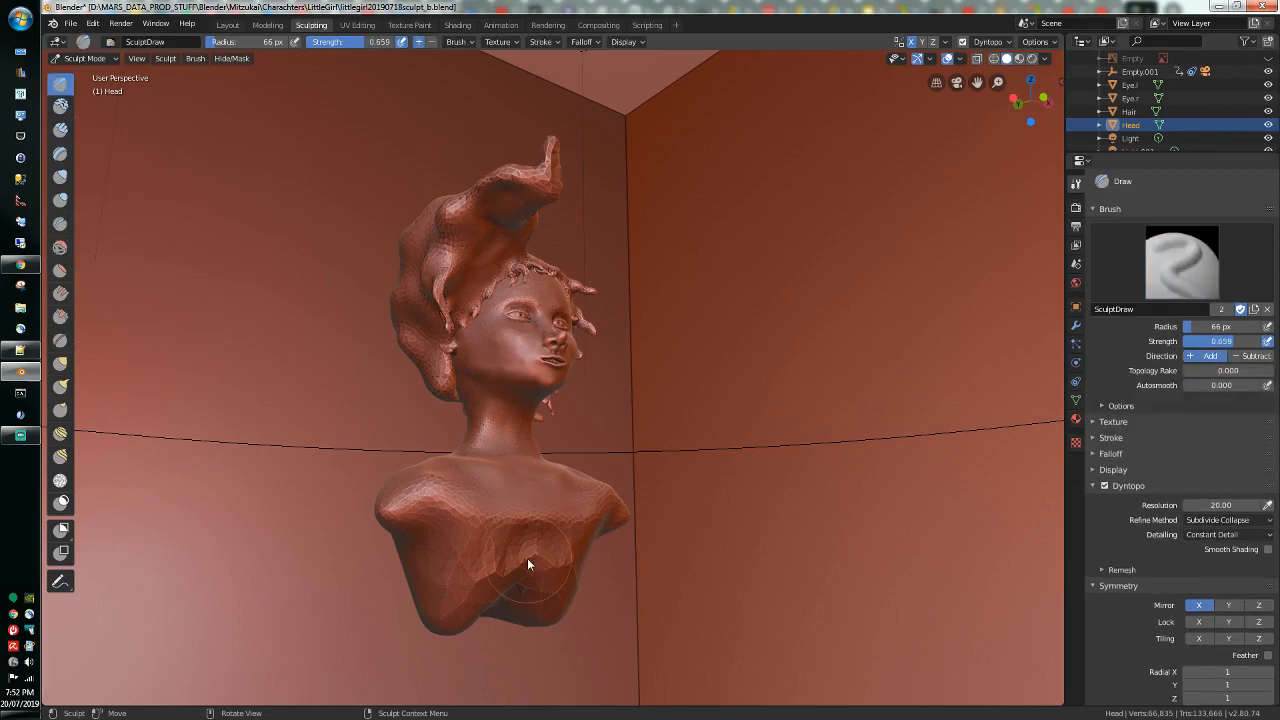
pyautogui.moveTo(558, 555)
pyautogui.mouseDown()
pyautogui.moveTo(507, 547)
pyautogui.moveTo(517, 588)
pyautogui.moveTo(528, 600)
pyautogui.moveTo(532, 590)
pyautogui.mouseUp()
pyautogui.moveTo(532, 590); pyautogui.dragTo(503, 509, button='middle')
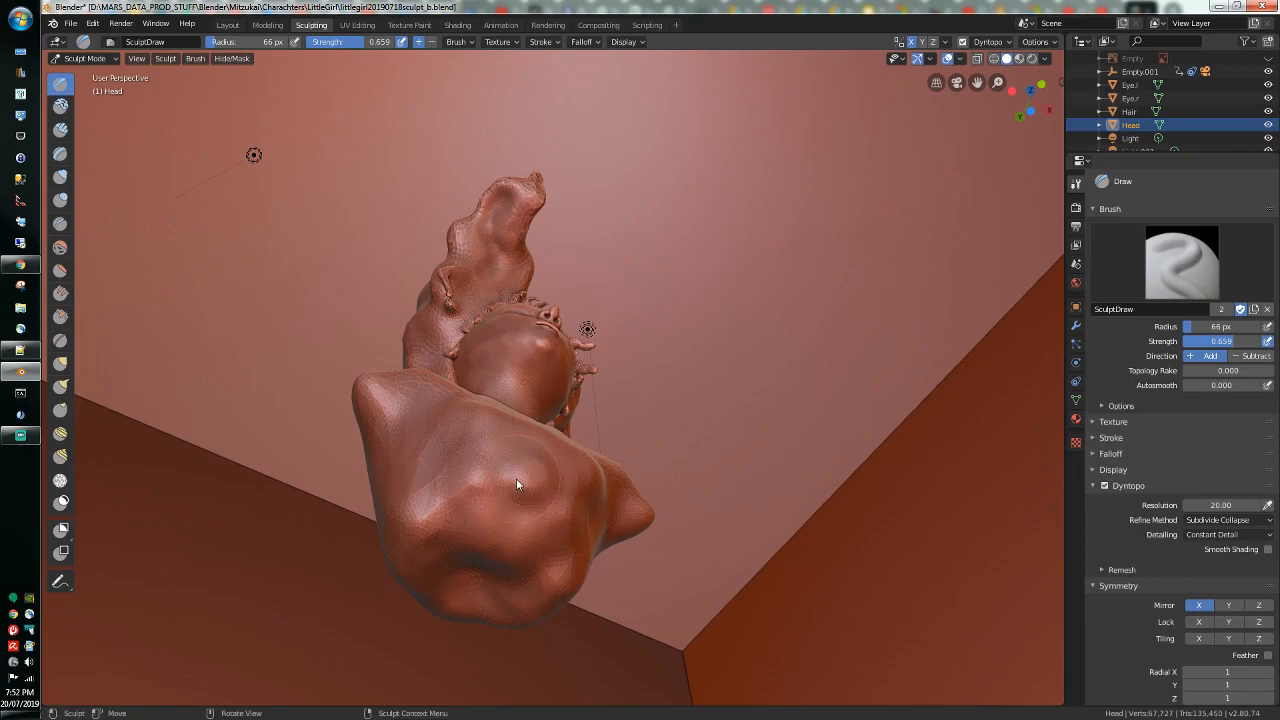
pyautogui.moveTo(476, 578); pyautogui.dragTo(477, 537)
pyautogui.hotkey('shift', 's')
pyautogui.moveTo(580, 499)
pyautogui.mouseDown()
pyautogui.moveTo(522, 471)
pyautogui.moveTo(467, 412)
pyautogui.moveTo(486, 397)
pyautogui.moveTo(487, 491)
pyautogui.moveTo(457, 492)
pyautogui.mouseUp()
pyautogui.moveTo(457, 486); pyautogui.dragTo(450, 437, button='middle')
pyautogui.moveTo(450, 437)
pyautogui.mouseDown()
pyautogui.moveTo(462, 437)
pyautogui.moveTo(425, 374)
pyautogui.moveTo(505, 384)
pyautogui.moveTo(457, 381)
pyautogui.mouseUp()
pyautogui.moveTo(457, 381)
pyautogui.mouseDown(button='middle')
pyautogui.moveTo(452, 524)
pyautogui.moveTo(473, 606)
pyautogui.moveTo(417, 567)
pyautogui.mouseUp(button='middle')
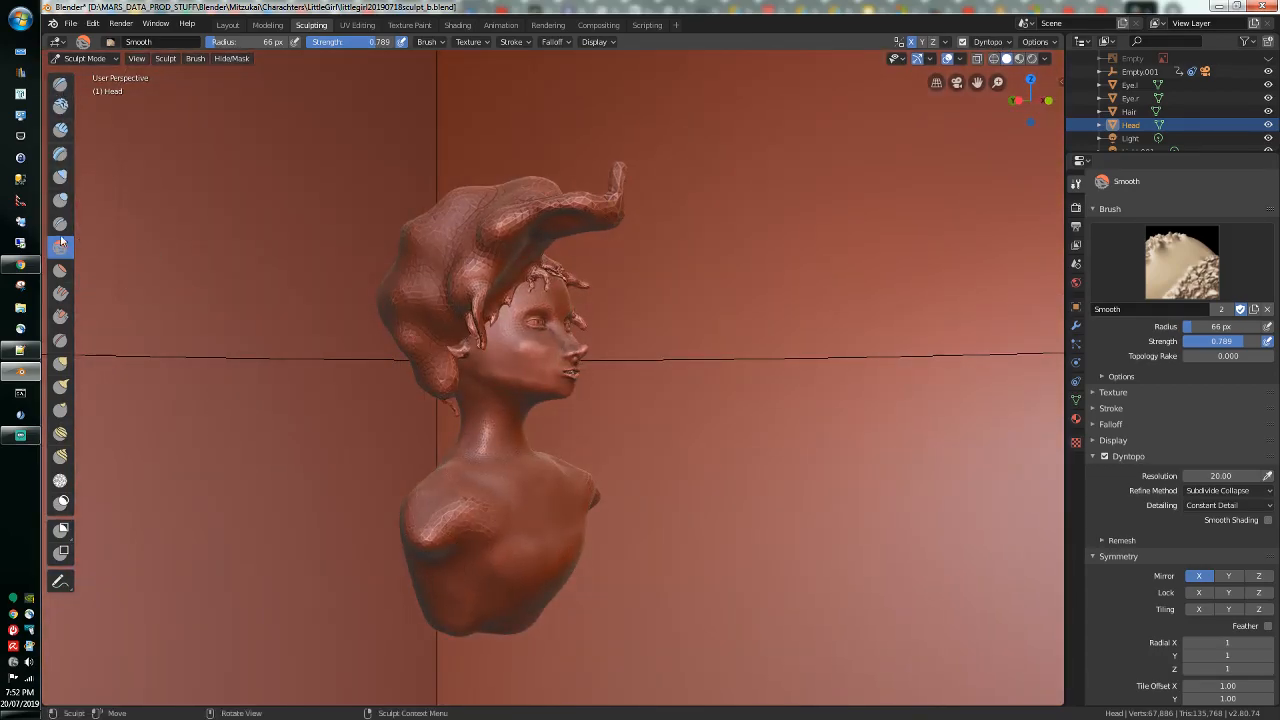
# Step: Add volume to the side of the chest below the shoulder with the Draw brush and blend it at smoothing strength 0.789
pyautogui.click(72, 90)
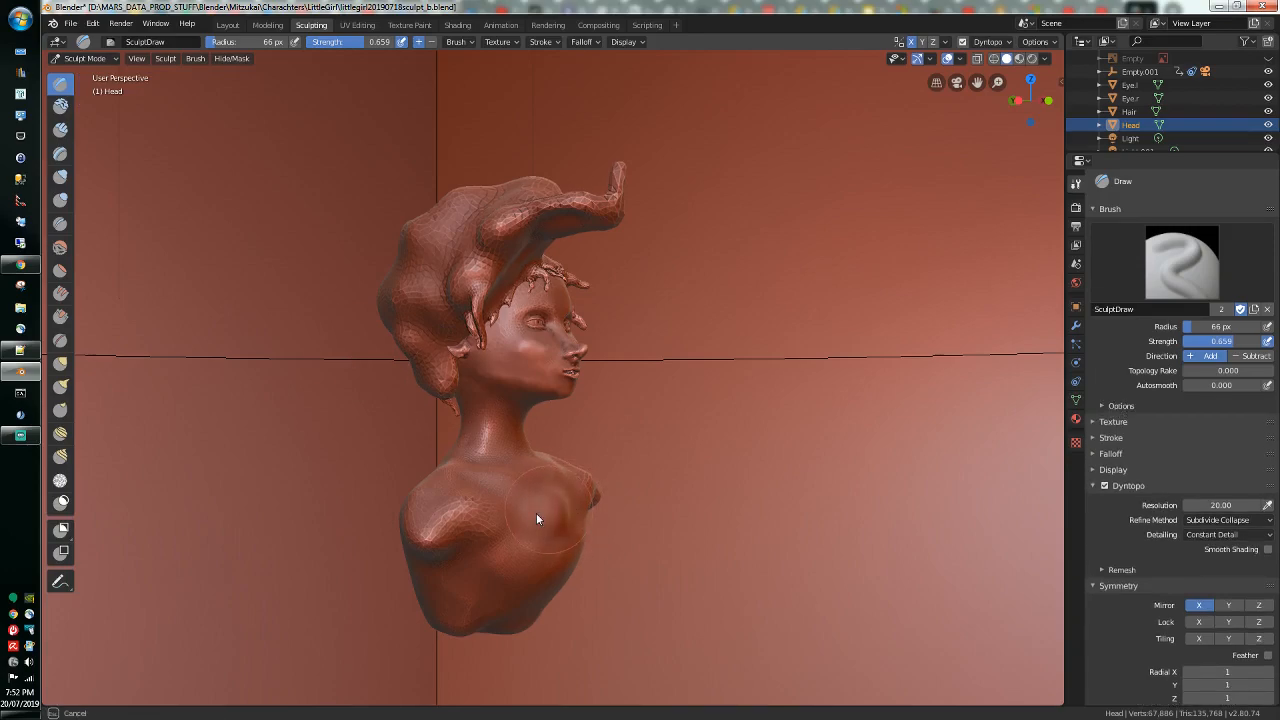
pyautogui.moveTo(573, 552); pyautogui.dragTo(505, 535)
pyautogui.click(56, 247)
pyautogui.moveTo(574, 503)
pyautogui.mouseDown()
pyautogui.moveTo(506, 510)
pyautogui.moveTo(514, 533)
pyautogui.moveTo(578, 534)
pyautogui.moveTo(439, 496)
pyautogui.mouseUp()
pyautogui.moveTo(439, 496); pyautogui.dragTo(490, 525, button='middle')
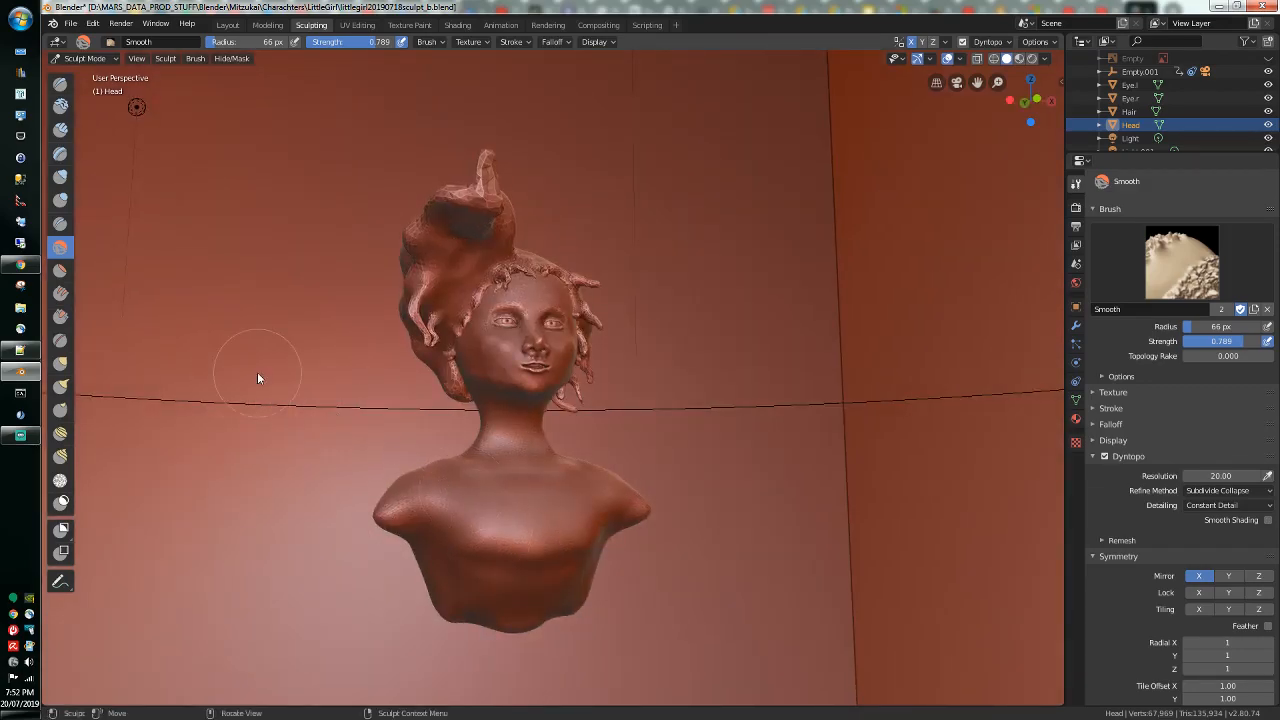
# Step: Build up the lower front and the underside of the torso with the Draw brush at strength 0.659
pyautogui.click(60, 84)
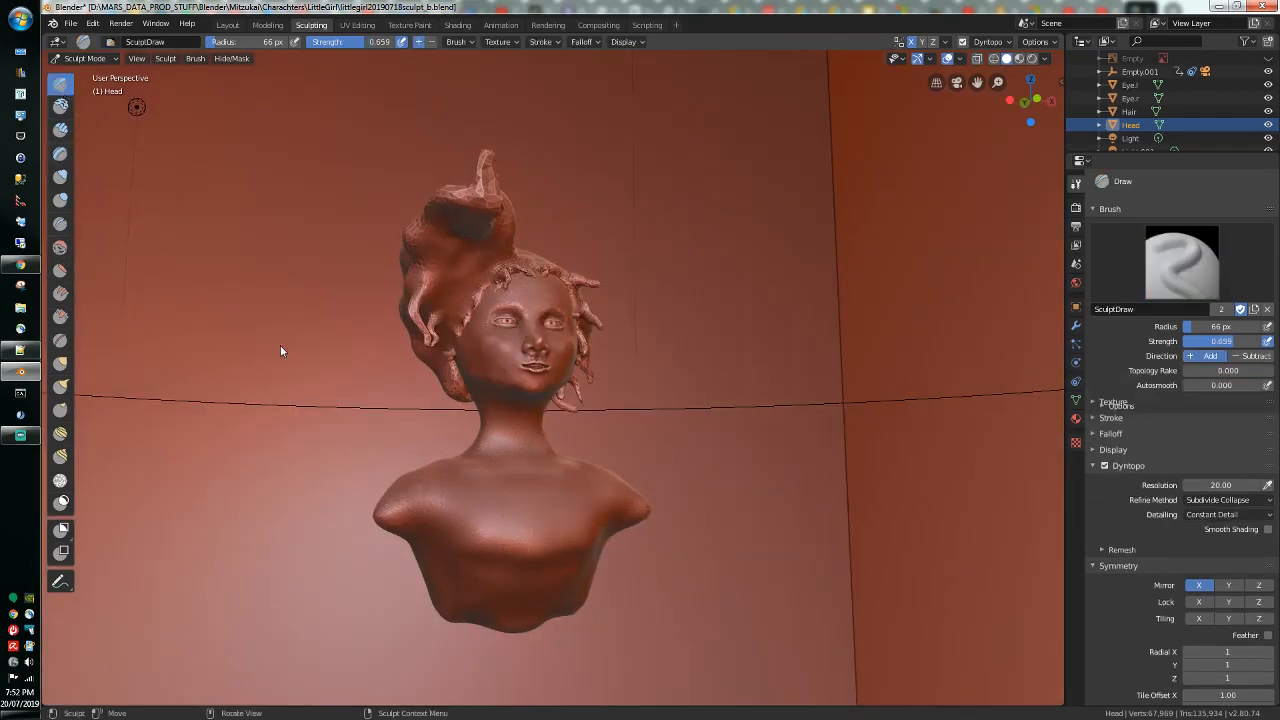
pyautogui.moveTo(484, 574); pyautogui.dragTo(566, 578)
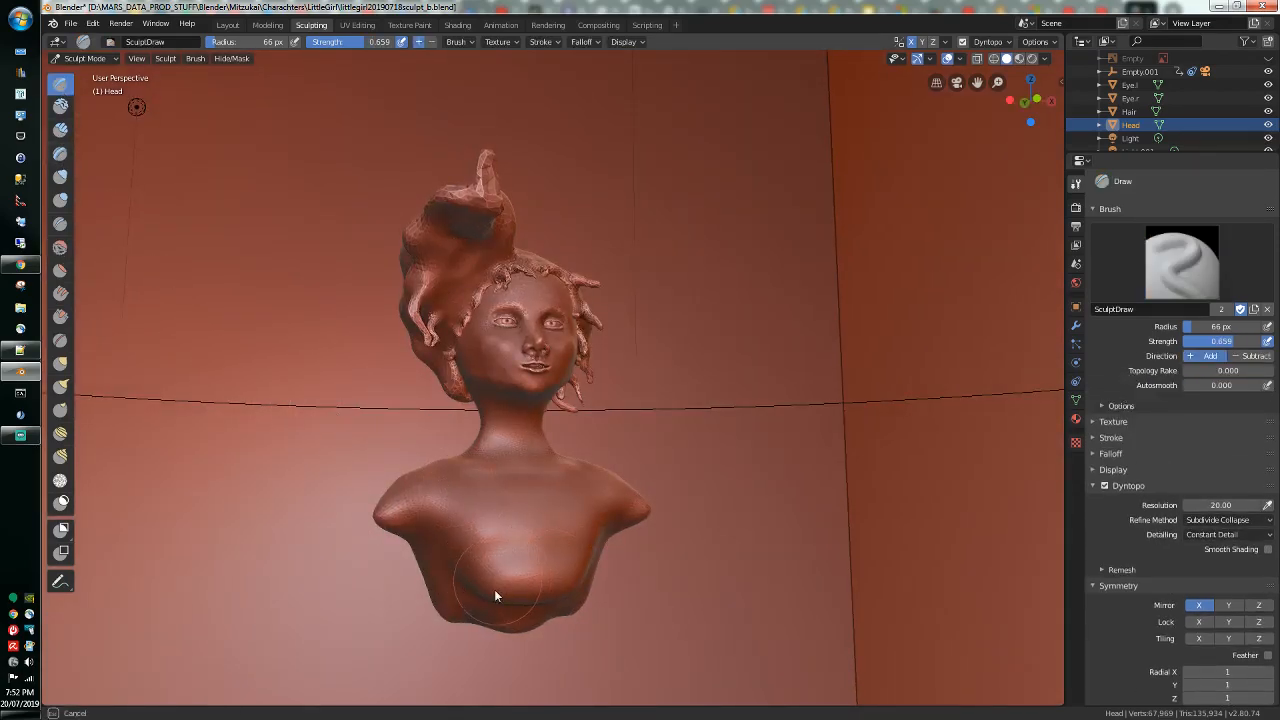
pyautogui.moveTo(489, 612)
pyautogui.mouseDown()
pyautogui.moveTo(467, 610)
pyautogui.moveTo(457, 585)
pyautogui.moveTo(468, 607)
pyautogui.moveTo(517, 610)
pyautogui.mouseUp()
pyautogui.moveTo(517, 610); pyautogui.dragTo(508, 485, button='middle')
pyautogui.moveTo(508, 485)
pyautogui.mouseDown()
pyautogui.moveTo(453, 488)
pyautogui.moveTo(491, 526)
pyautogui.moveTo(479, 442)
pyautogui.moveTo(433, 525)
pyautogui.moveTo(490, 520)
pyautogui.moveTo(466, 488)
pyautogui.moveTo(520, 487)
pyautogui.moveTo(450, 453)
pyautogui.moveTo(519, 448)
pyautogui.moveTo(453, 442)
pyautogui.mouseUp()
# Step: Smooth the lower front edge of the torso with the Smooth brush at strength 0.789
pyautogui.click(60, 247)
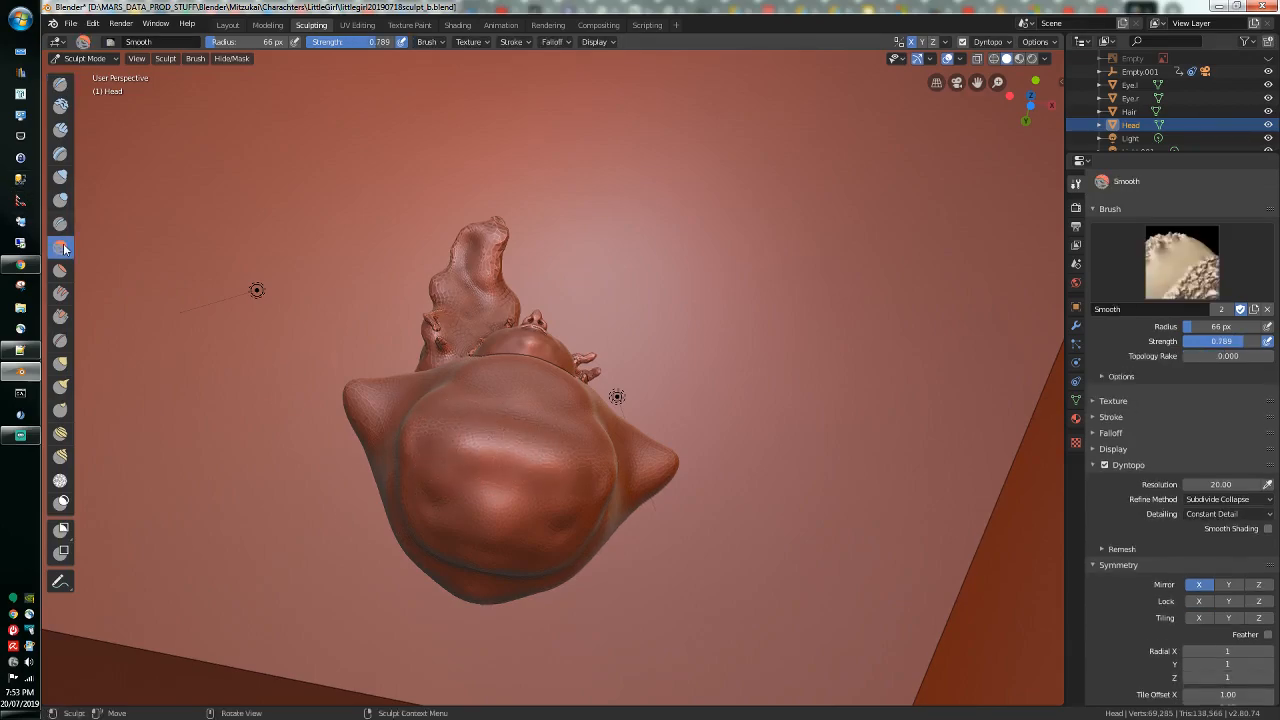
pyautogui.moveTo(420, 420); pyautogui.dragTo(403, 648, button='middle')
pyautogui.moveTo(429, 595)
pyautogui.mouseDown()
pyautogui.moveTo(426, 580)
pyautogui.moveTo(609, 585)
pyautogui.moveTo(566, 621)
pyautogui.moveTo(589, 627)
pyautogui.mouseUp()
pyautogui.moveTo(589, 627)
pyautogui.mouseDown(button='middle')
pyautogui.moveTo(436, 590)
pyautogui.moveTo(502, 636)
pyautogui.mouseUp(button='middle')
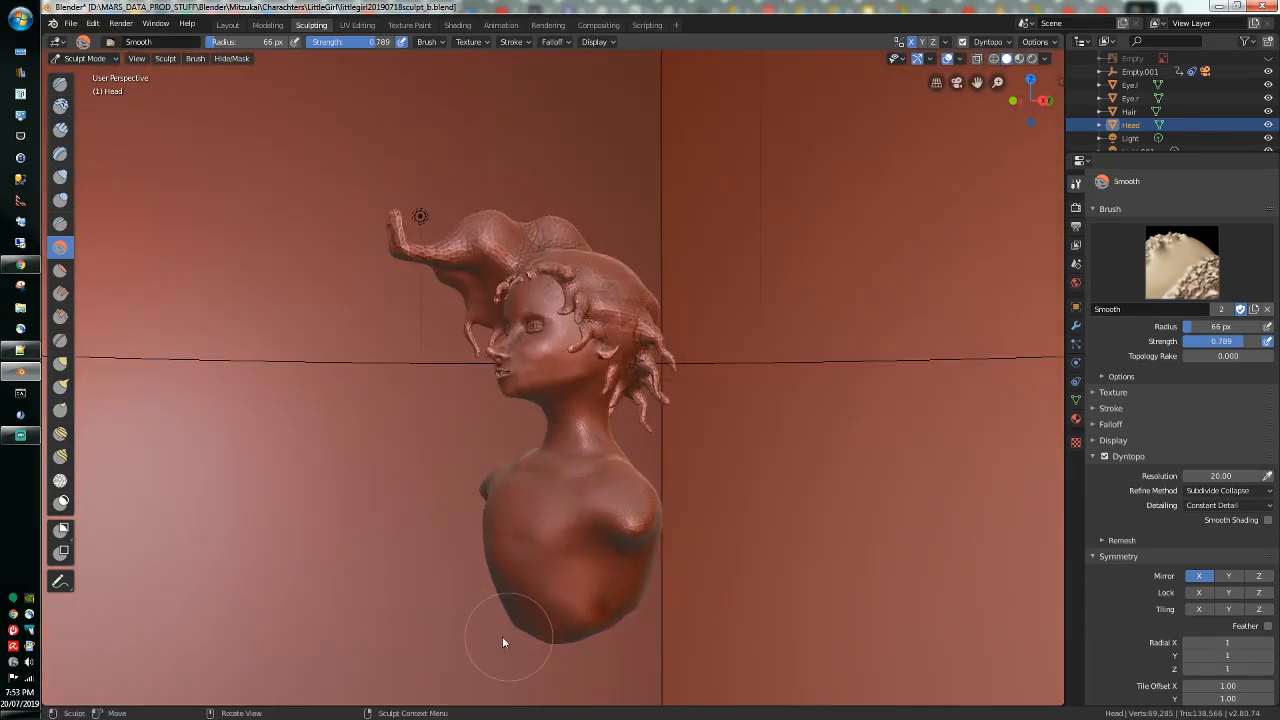
# Step: Smooth the back and the lower edge of the torso all the way round at strength 0.789
pyautogui.moveTo(722, 622); pyautogui.dragTo(509, 634, button='middle')
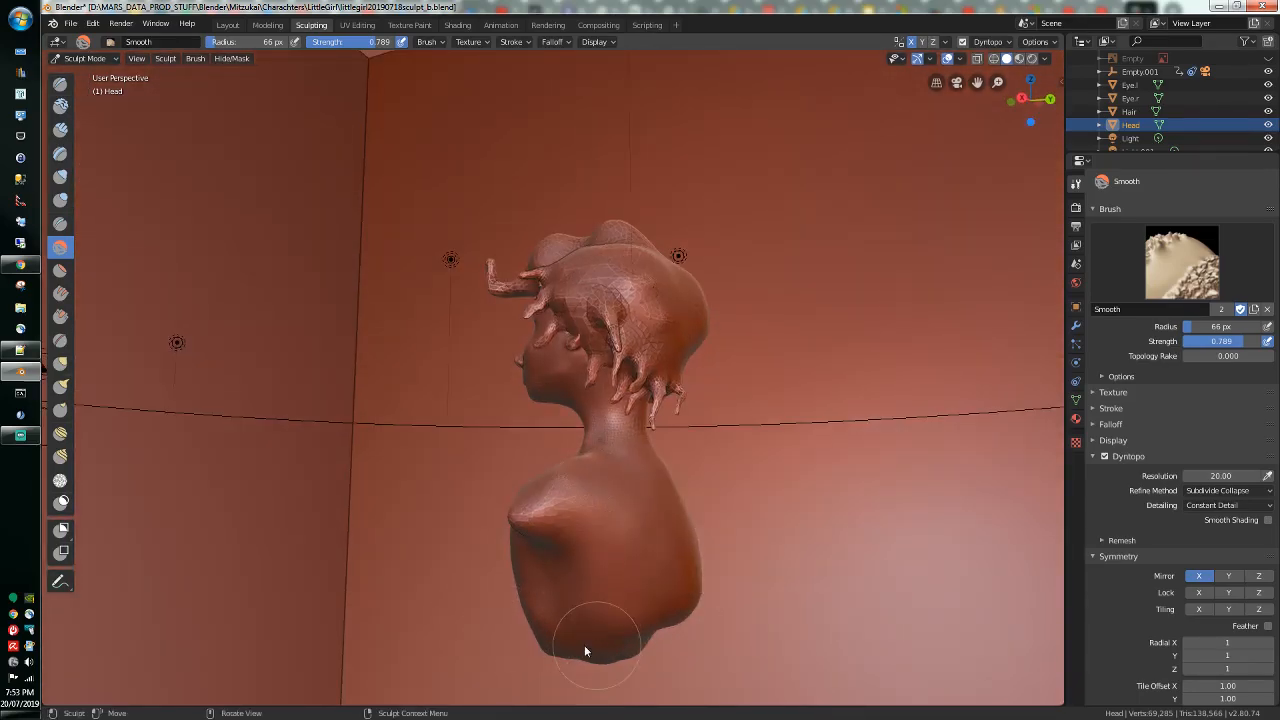
pyautogui.moveTo(586, 646); pyautogui.dragTo(485, 623, button='middle')
pyautogui.moveTo(737, 631); pyautogui.dragTo(471, 609, button='middle')
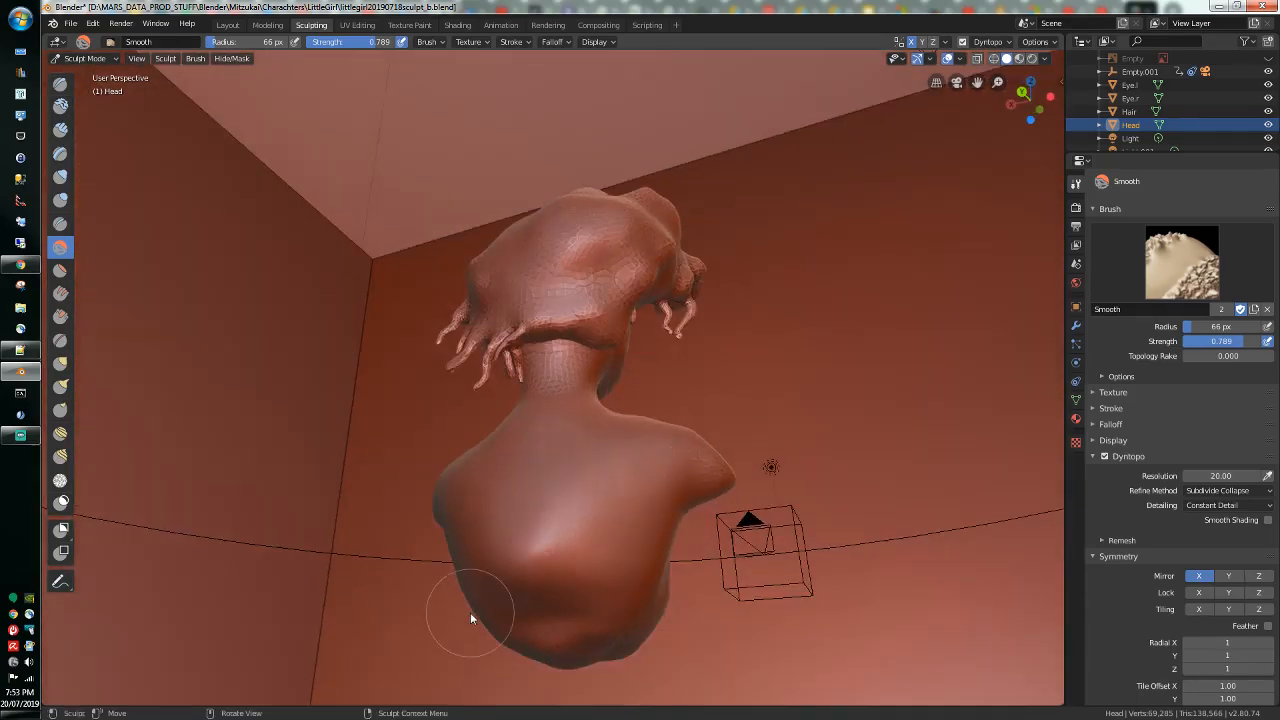
pyautogui.moveTo(521, 652); pyautogui.dragTo(612, 641)
pyautogui.moveTo(516, 522)
pyautogui.mouseDown()
pyautogui.moveTo(534, 612)
pyautogui.moveTo(591, 597)
pyautogui.mouseUp()
pyautogui.moveTo(591, 600)
pyautogui.mouseDown(button='middle')
pyautogui.moveTo(483, 577)
pyautogui.moveTo(398, 625)
pyautogui.moveTo(471, 616)
pyautogui.mouseUp(button='middle')
pyautogui.moveTo(471, 616)
pyautogui.mouseDown()
pyautogui.moveTo(480, 537)
pyautogui.moveTo(524, 567)
pyautogui.mouseUp()
pyautogui.moveTo(514, 629)
pyautogui.mouseDown(button='middle')
pyautogui.moveTo(374, 616)
pyautogui.moveTo(455, 642)
pyautogui.moveTo(533, 646)
pyautogui.moveTo(530, 614)
pyautogui.mouseUp(button='middle')
pyautogui.moveTo(606, 505)
pyautogui.mouseDown()
pyautogui.moveTo(438, 520)
pyautogui.moveTo(584, 537)
pyautogui.mouseUp()
pyautogui.moveTo(451, 571)
pyautogui.mouseDown(button='middle')
pyautogui.moveTo(586, 566)
pyautogui.moveTo(571, 557)
pyautogui.moveTo(660, 575)
pyautogui.mouseUp(button='middle')
pyautogui.moveTo(543, 634)
pyautogui.mouseDown()
pyautogui.moveTo(466, 614)
pyautogui.moveTo(563, 620)
pyautogui.mouseUp()
pyautogui.moveTo(563, 620)
pyautogui.mouseDown(button='middle')
pyautogui.moveTo(452, 651)
pyautogui.moveTo(425, 638)
pyautogui.moveTo(277, 636)
pyautogui.mouseUp(button='middle')
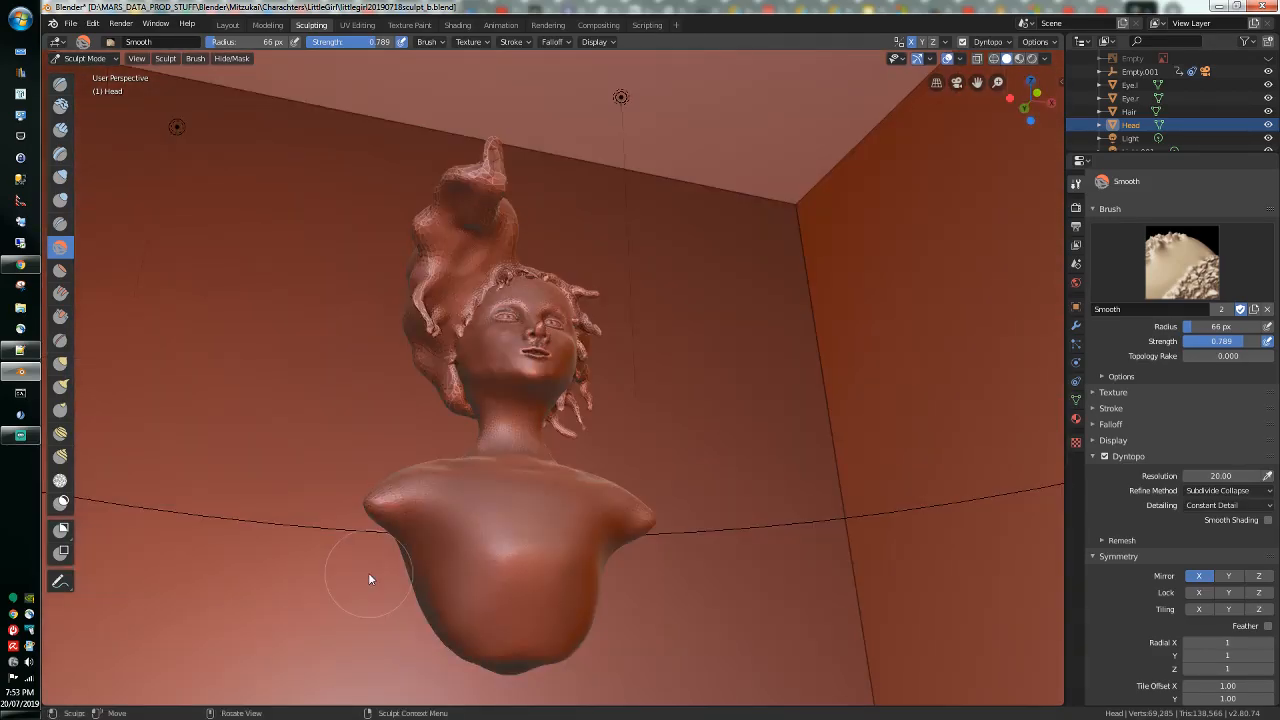
# Step: Draw a mirrored muscle ridge down the neck from the jaw at strength 0.659 and soften it at smoothing strength 0.789
pyautogui.moveTo(368, 579)
pyautogui.mouseDown(button='middle')
pyautogui.moveTo(451, 597)
pyautogui.moveTo(452, 609)
pyautogui.moveTo(484, 599)
pyautogui.moveTo(438, 485)
pyautogui.moveTo(473, 488)
pyautogui.moveTo(382, 509)
pyautogui.moveTo(553, 522)
pyautogui.moveTo(559, 496)
pyautogui.moveTo(446, 543)
pyautogui.moveTo(346, 551)
pyautogui.moveTo(227, 532)
pyautogui.moveTo(143, 553)
pyautogui.moveTo(480, 559)
pyautogui.moveTo(443, 538)
pyautogui.moveTo(410, 491)
pyautogui.mouseUp(button='middle')
pyautogui.scroll(4, 443, 538)
pyautogui.click(60, 86)
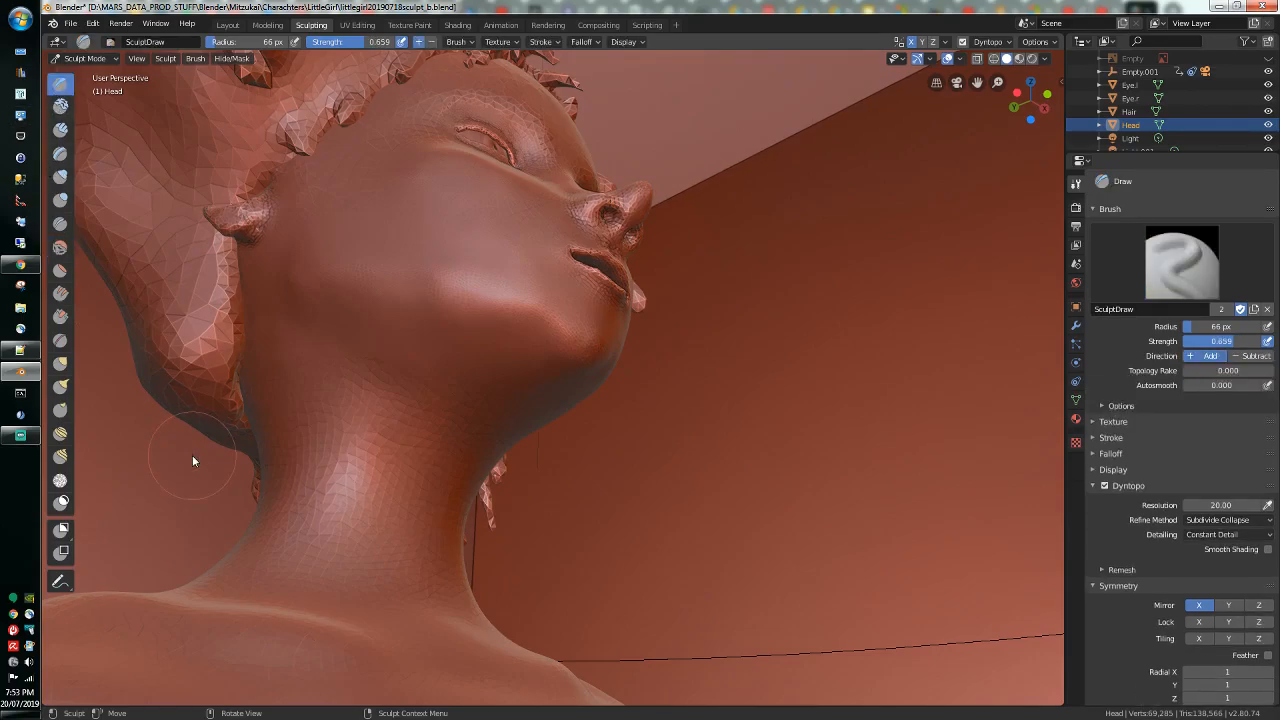
pyautogui.moveTo(405, 408); pyautogui.dragTo(370, 584)
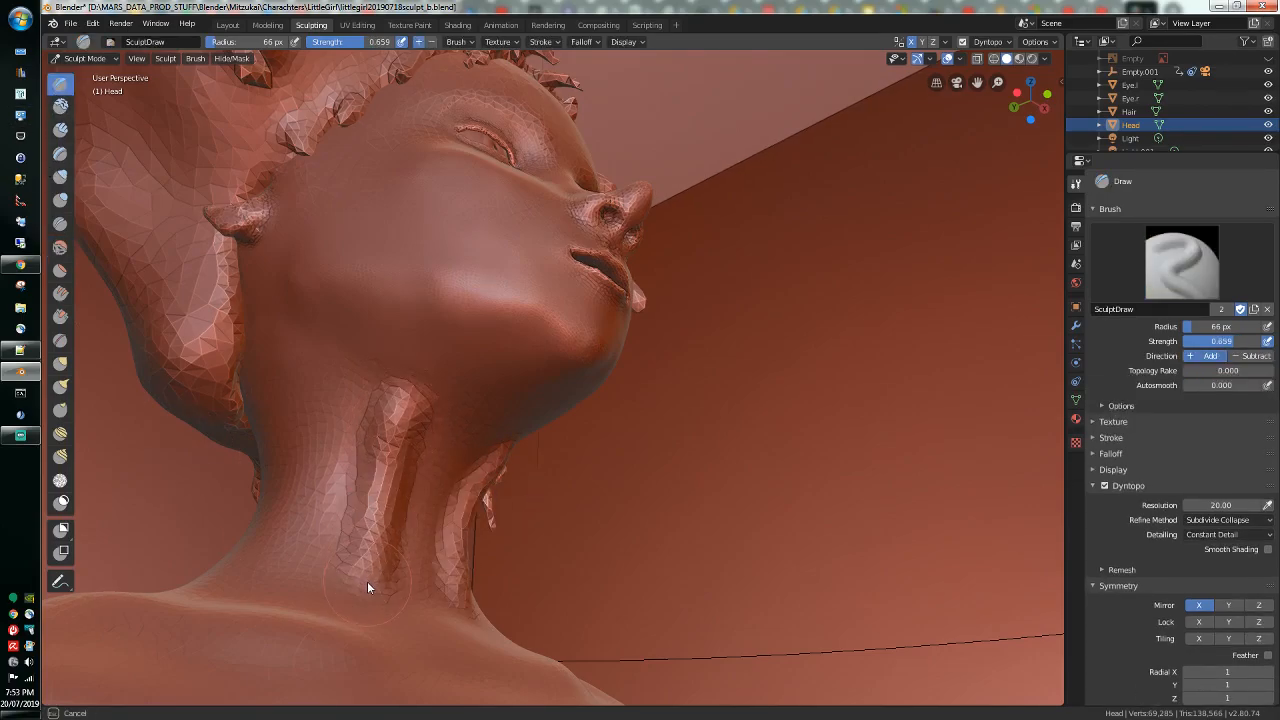
pyautogui.click(60, 247)
pyautogui.moveTo(420, 388)
pyautogui.mouseDown()
pyautogui.moveTo(388, 387)
pyautogui.moveTo(404, 467)
pyautogui.moveTo(391, 514)
pyautogui.moveTo(350, 546)
pyautogui.moveTo(391, 586)
pyautogui.moveTo(383, 444)
pyautogui.moveTo(444, 417)
pyautogui.moveTo(413, 495)
pyautogui.mouseUp()
pyautogui.moveTo(397, 502); pyautogui.dragTo(478, 546, button='middle')
pyautogui.moveTo(542, 614); pyautogui.dragTo(524, 659, button='middle')
pyautogui.scroll(-5, 511, 647)
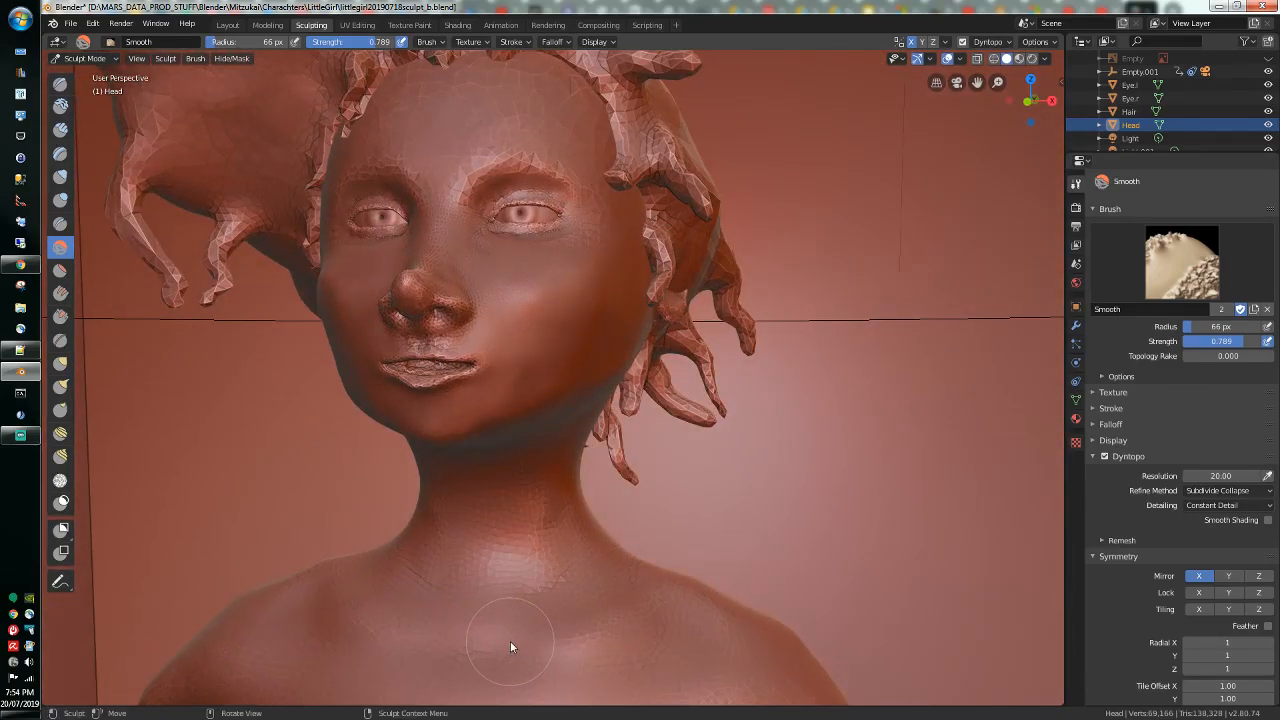
# Step: Hide the Hair object and smooth the back of the bare skull at strength 0.789
pyautogui.moveTo(646, 576)
pyautogui.mouseDown(button='middle')
pyautogui.moveTo(669, 514)
pyautogui.moveTo(543, 523)
pyautogui.moveTo(440, 490)
pyautogui.mouseUp(button='middle')
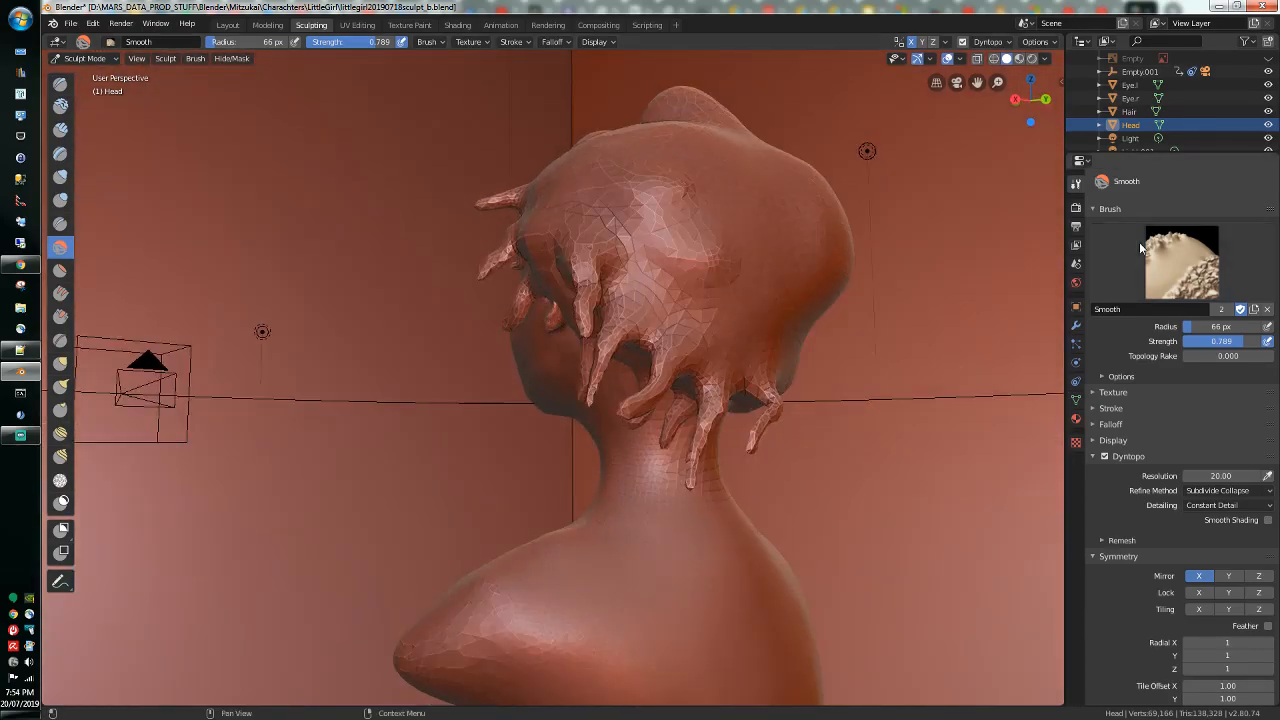
pyautogui.click(1267, 111)
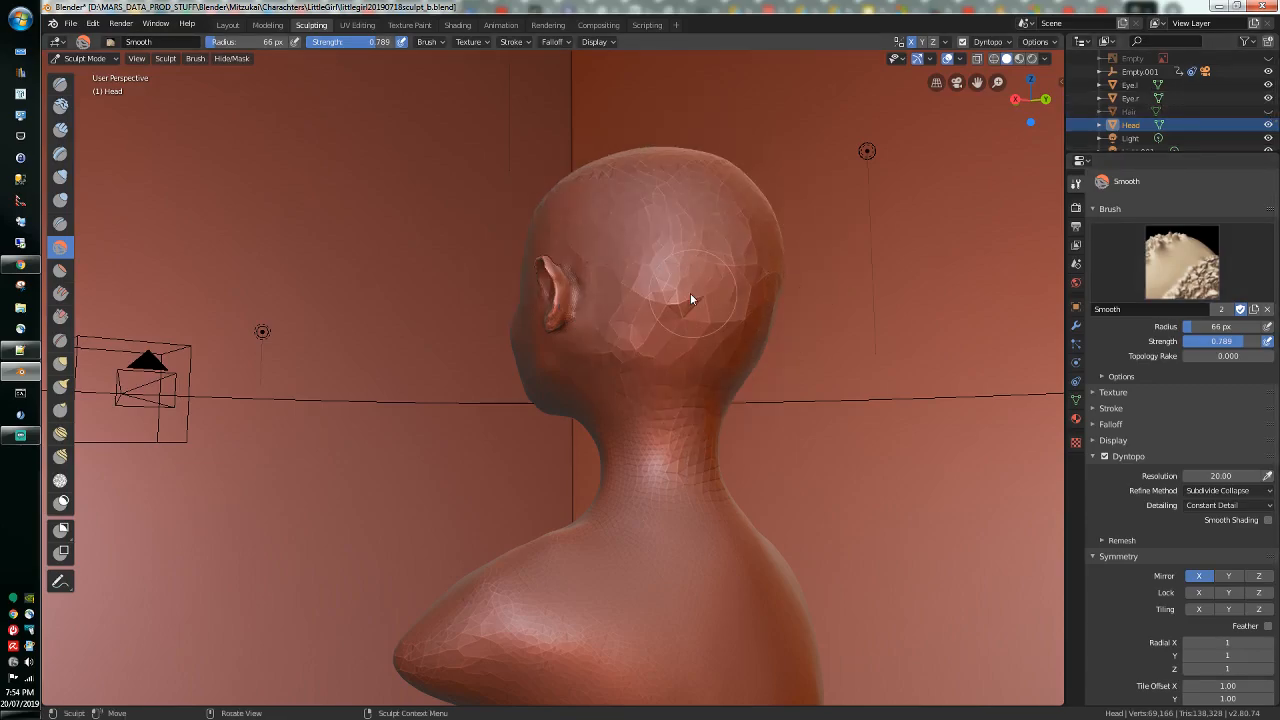
pyautogui.moveTo(652, 357); pyautogui.dragTo(551, 366, button='middle')
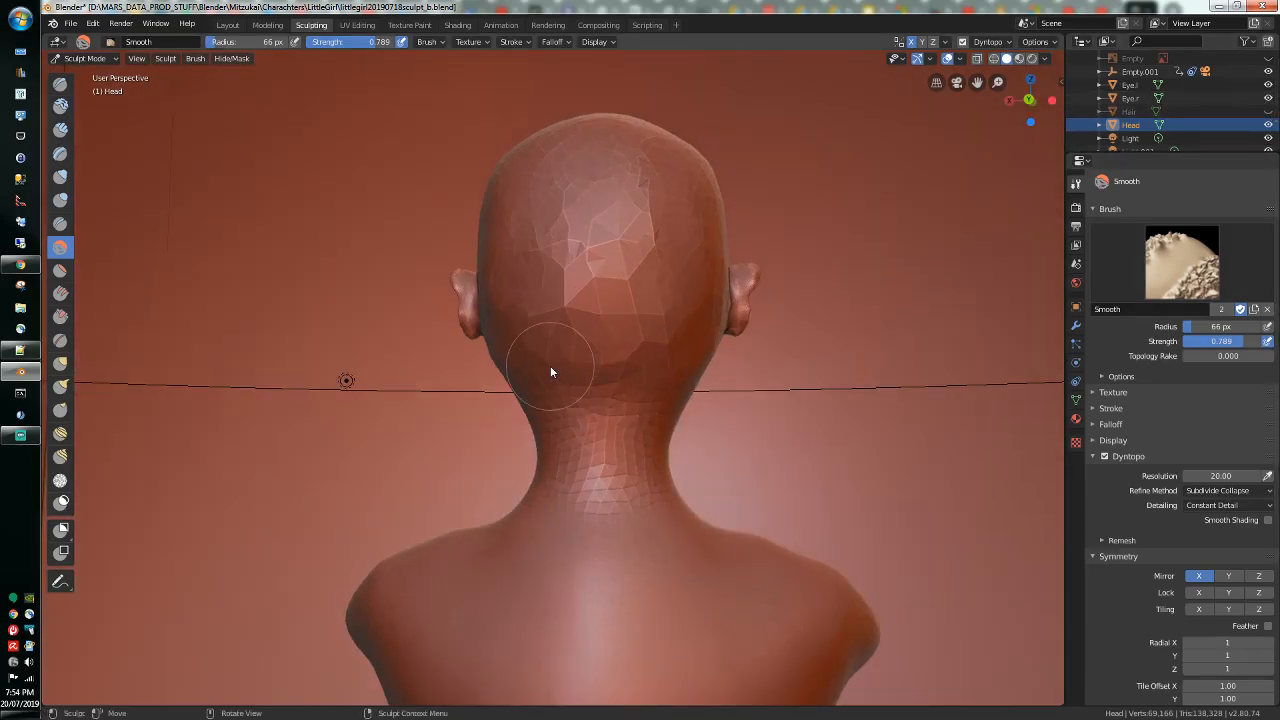
pyautogui.moveTo(645, 257)
pyautogui.mouseDown()
pyautogui.moveTo(571, 286)
pyautogui.moveTo(571, 343)
pyautogui.moveTo(604, 368)
pyautogui.moveTo(556, 329)
pyautogui.moveTo(572, 320)
pyautogui.moveTo(564, 262)
pyautogui.moveTo(575, 258)
pyautogui.mouseUp()
pyautogui.moveTo(575, 256); pyautogui.dragTo(530, 284, button='middle')
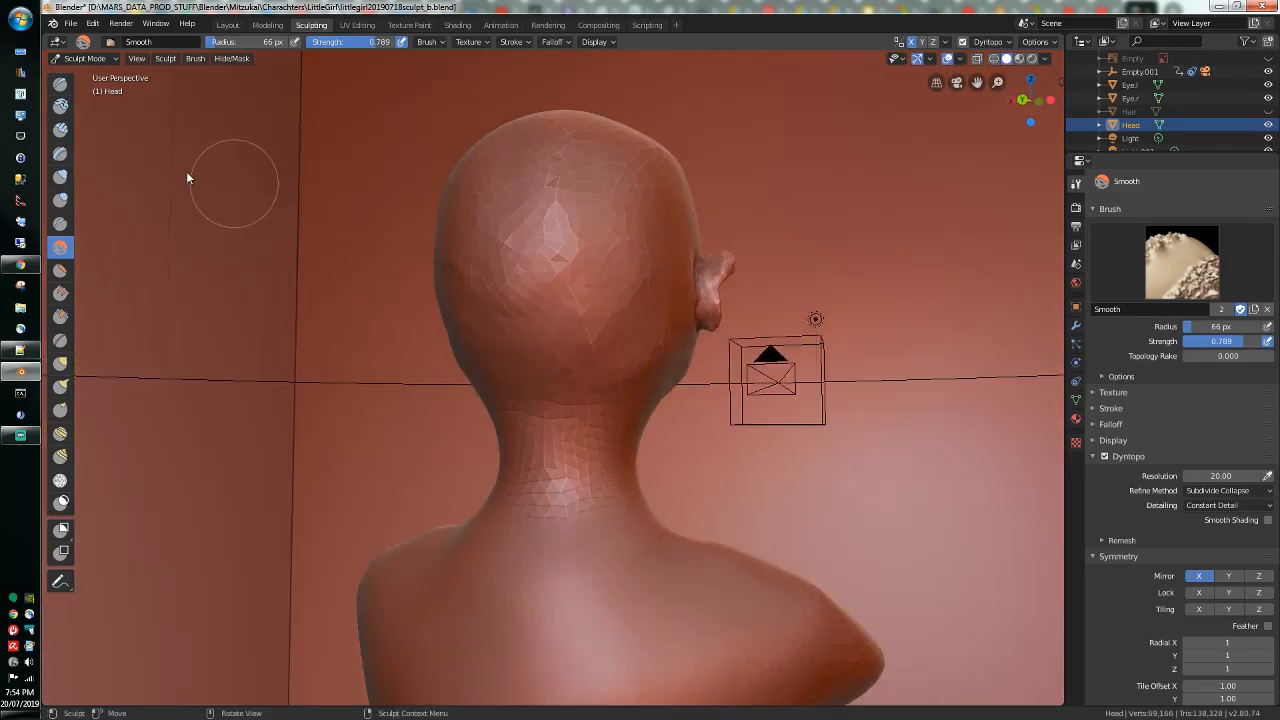
# Step: Build up the lower and middle back of the skull with the Draw brush at strength 0.659
pyautogui.click(60, 84)
pyautogui.click(509, 357)
pyautogui.moveTo(505, 362); pyautogui.dragTo(534, 335, button='middle')
pyautogui.click(588, 297)
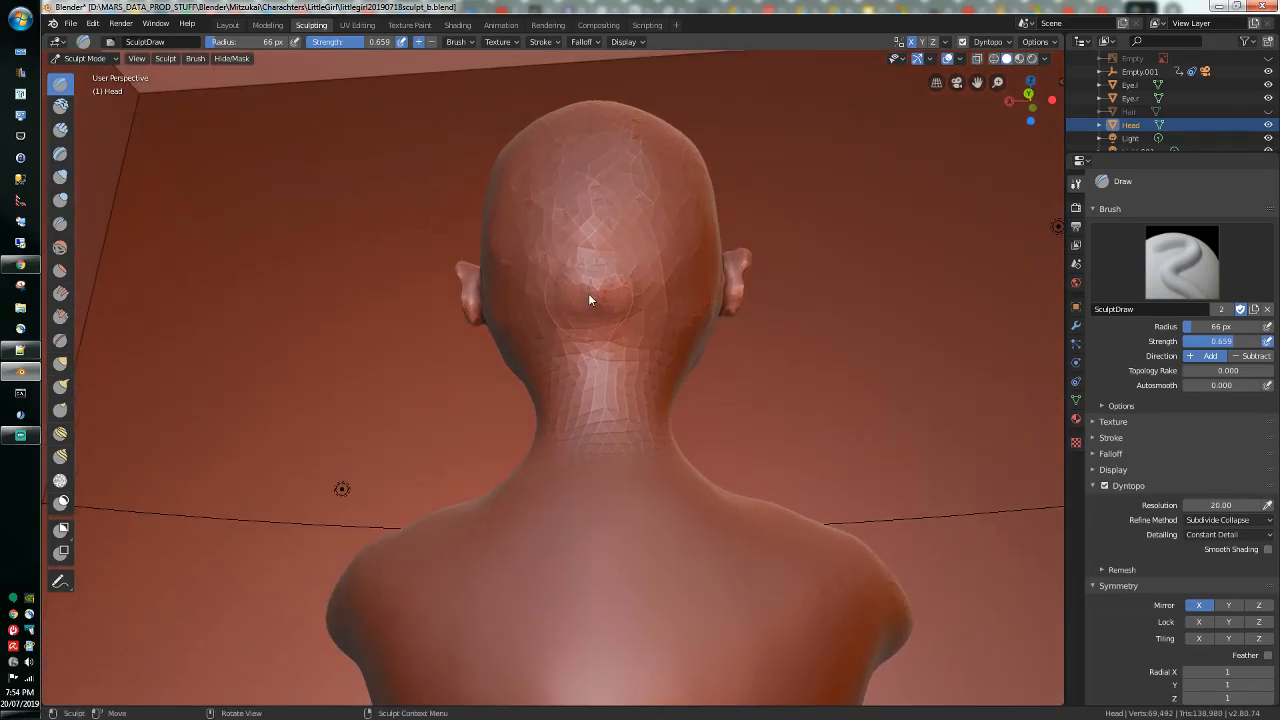
pyautogui.click(590, 216)
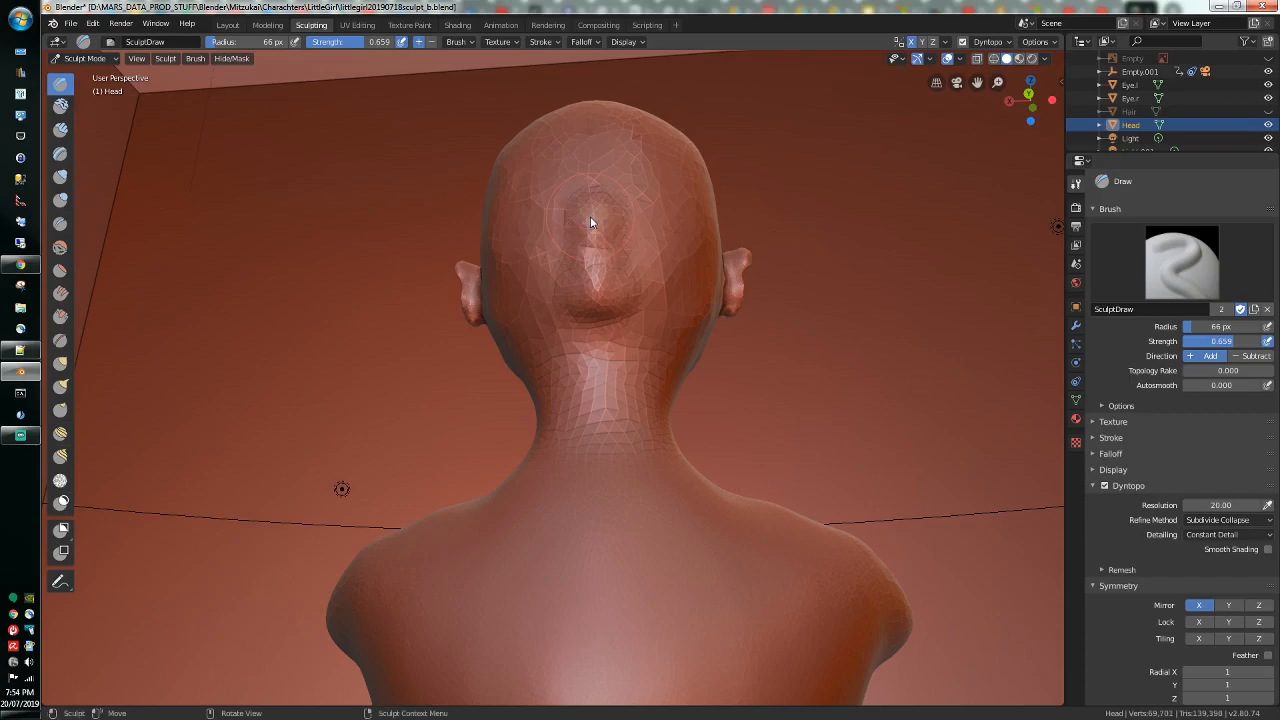
# Step: Blend the added volume on the back of the skull with the Smooth brush at strength 0.789
pyautogui.click(60, 246)
pyautogui.moveTo(599, 224)
pyautogui.mouseDown()
pyautogui.moveTo(535, 210)
pyautogui.moveTo(608, 306)
pyautogui.mouseUp()
pyautogui.moveTo(580, 314)
pyautogui.mouseDown(button='middle')
pyautogui.moveTo(491, 343)
pyautogui.moveTo(516, 338)
pyautogui.mouseUp(button='middle')
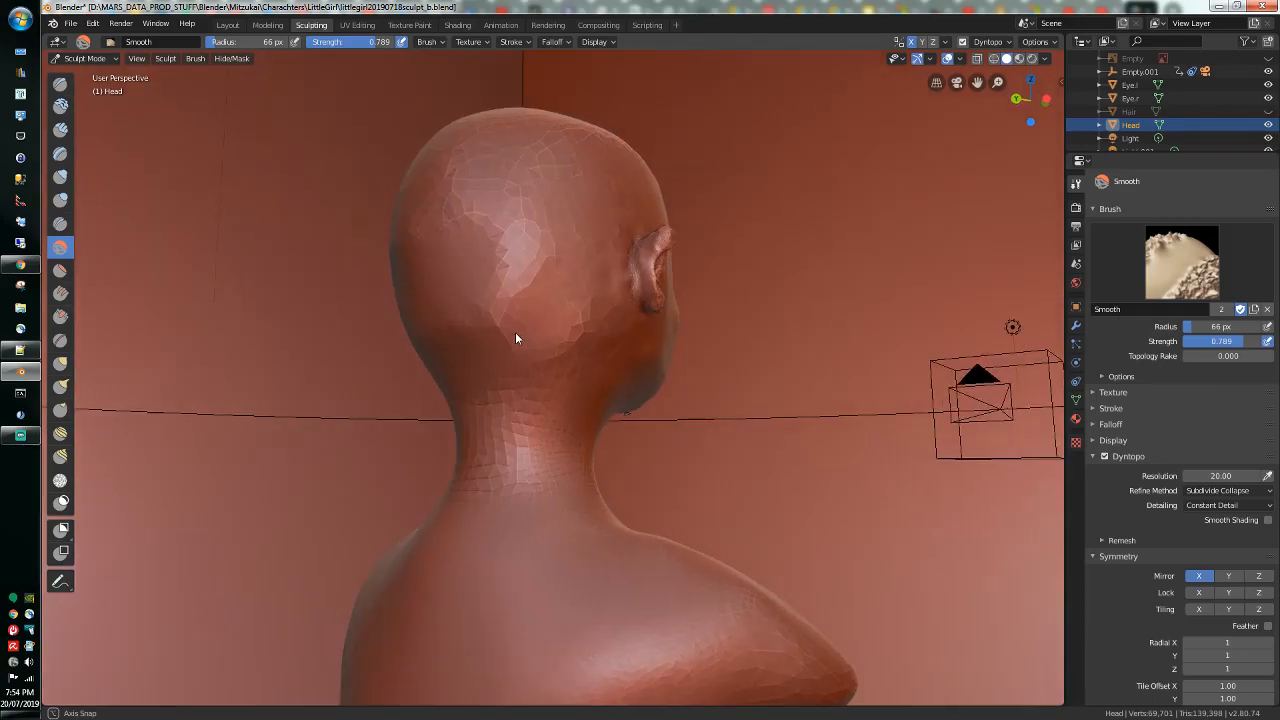
pyautogui.moveTo(560, 390); pyautogui.dragTo(522, 393, button='middle')
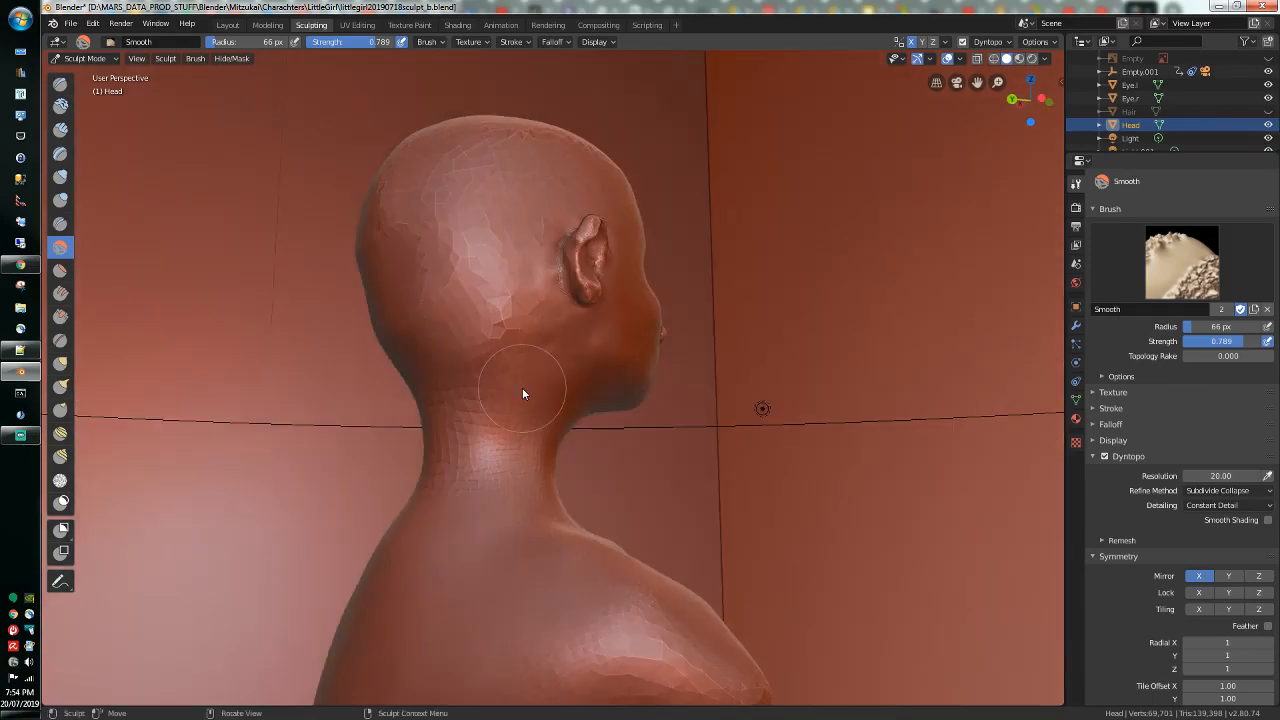
# Step: Smooth the lower back of the skull and the area behind the ear at strength 0.789
pyautogui.moveTo(546, 323)
pyautogui.mouseDown()
pyautogui.moveTo(515, 310)
pyautogui.moveTo(497, 346)
pyautogui.moveTo(478, 352)
pyautogui.mouseUp()
pyautogui.moveTo(468, 355)
pyautogui.mouseDown()
pyautogui.moveTo(432, 338)
pyautogui.moveTo(374, 367)
pyautogui.moveTo(409, 370)
pyautogui.mouseUp()
pyautogui.moveTo(453, 357)
pyautogui.mouseDown(button='middle')
pyautogui.moveTo(445, 337)
pyautogui.moveTo(470, 338)
pyautogui.mouseUp(button='middle')
pyautogui.click(533, 330)
pyautogui.moveTo(434, 371)
pyautogui.mouseDown(button='middle')
pyautogui.moveTo(393, 313)
pyautogui.moveTo(489, 329)
pyautogui.moveTo(537, 363)
pyautogui.moveTo(483, 362)
pyautogui.moveTo(489, 410)
pyautogui.moveTo(400, 414)
pyautogui.moveTo(282, 356)
pyautogui.moveTo(183, 400)
pyautogui.moveTo(1028, 414)
pyautogui.moveTo(937, 360)
pyautogui.moveTo(886, 363)
pyautogui.mouseUp(button='middle')
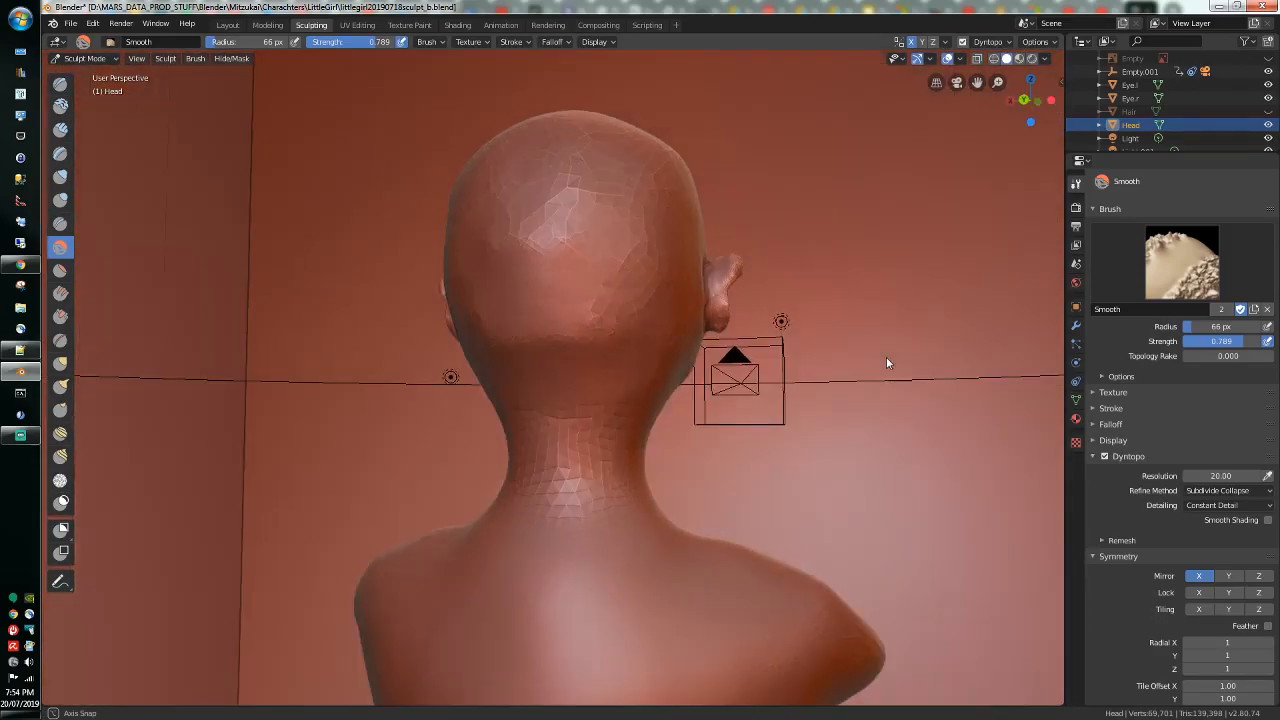
# Step: Add mirrored volume to the back of the skull with the Draw brush at strength 0.444 and blend it at smoothing strength 0.789
pyautogui.click(60, 88)
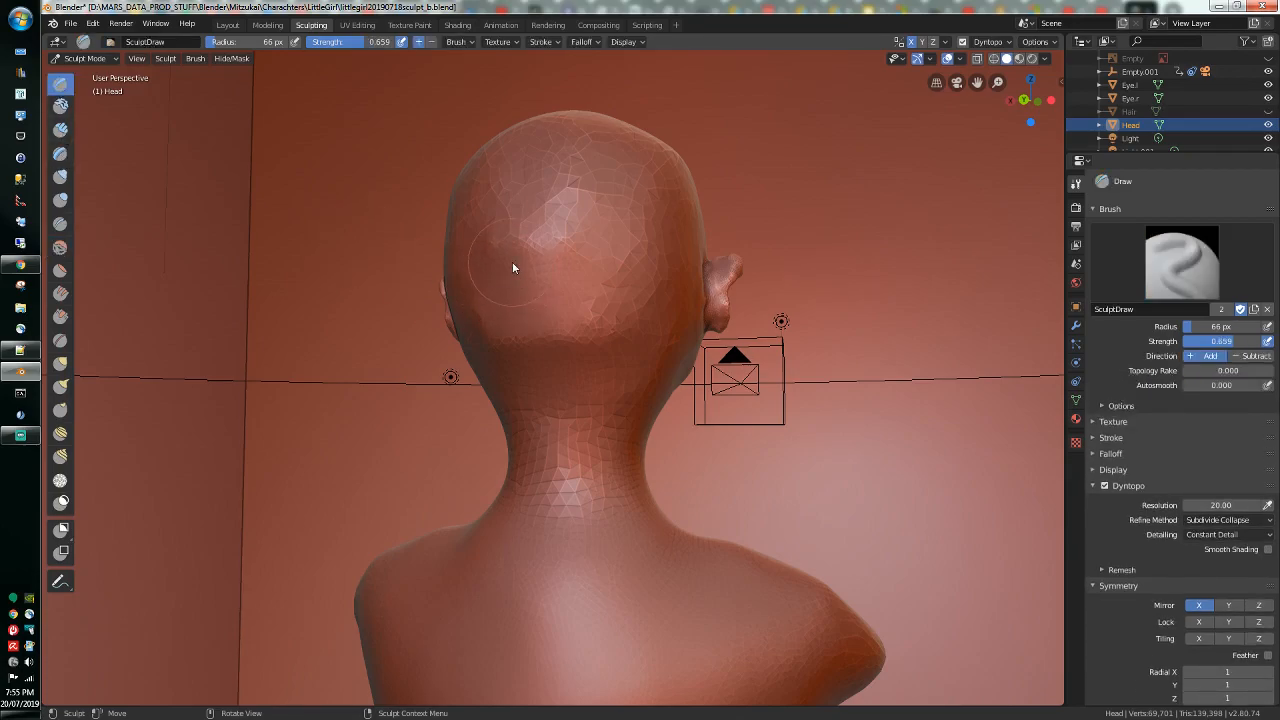
pyautogui.moveTo(378, 41); pyautogui.dragTo(358, 41)
pyautogui.moveTo(528, 261); pyautogui.dragTo(528, 314)
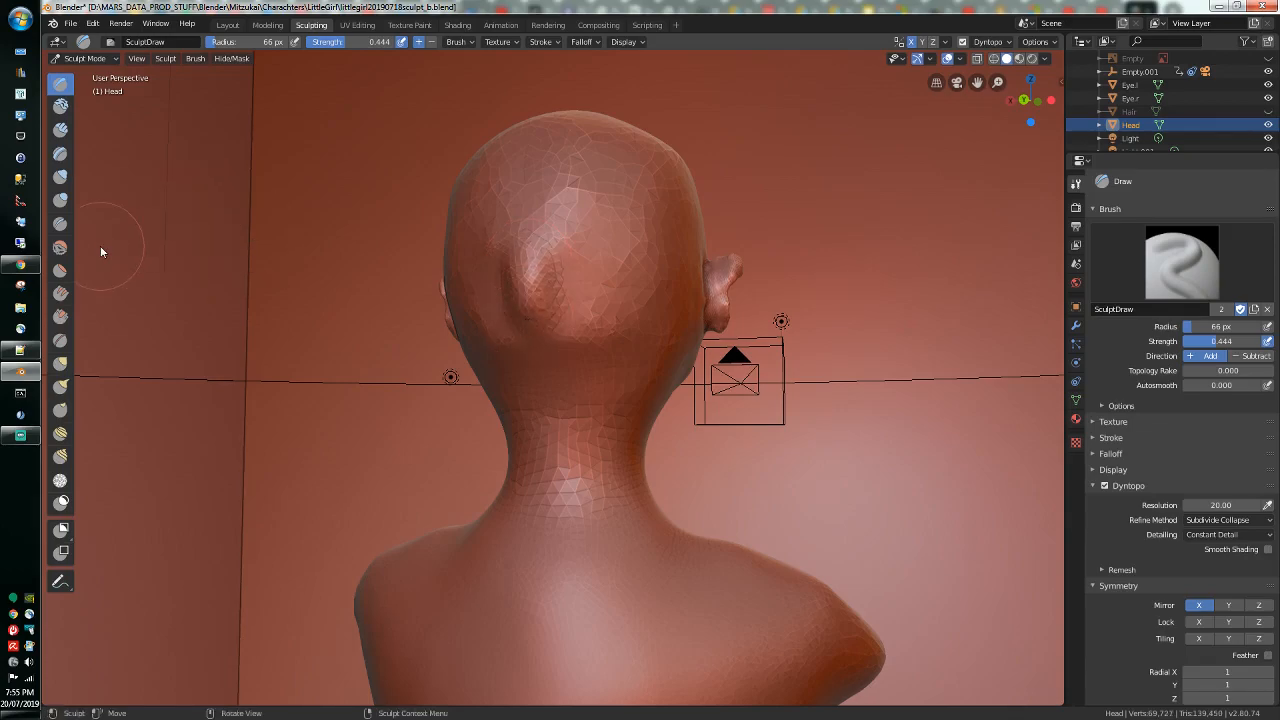
pyautogui.click(60, 248)
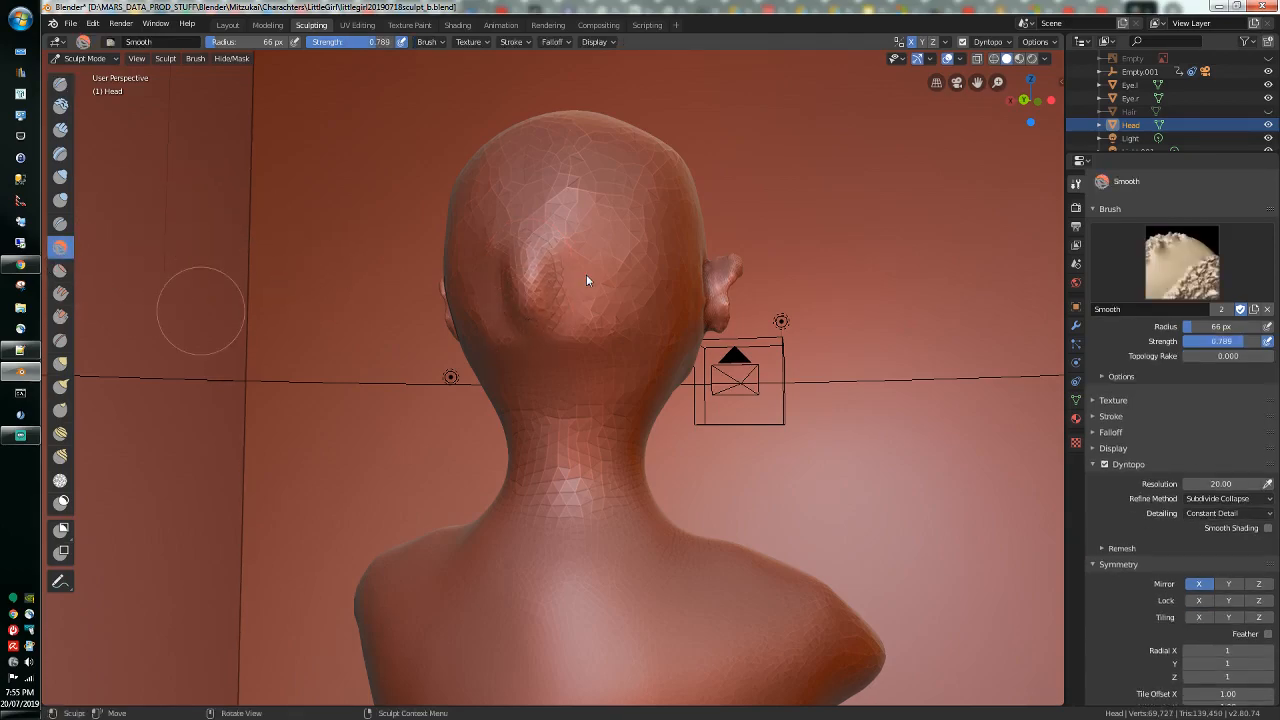
pyautogui.moveTo(530, 220)
pyautogui.mouseDown()
pyautogui.moveTo(530, 331)
pyautogui.moveTo(577, 286)
pyautogui.mouseUp()
pyautogui.moveTo(554, 230)
pyautogui.mouseDown()
pyautogui.moveTo(571, 331)
pyautogui.moveTo(609, 331)
pyautogui.moveTo(540, 262)
pyautogui.mouseUp()
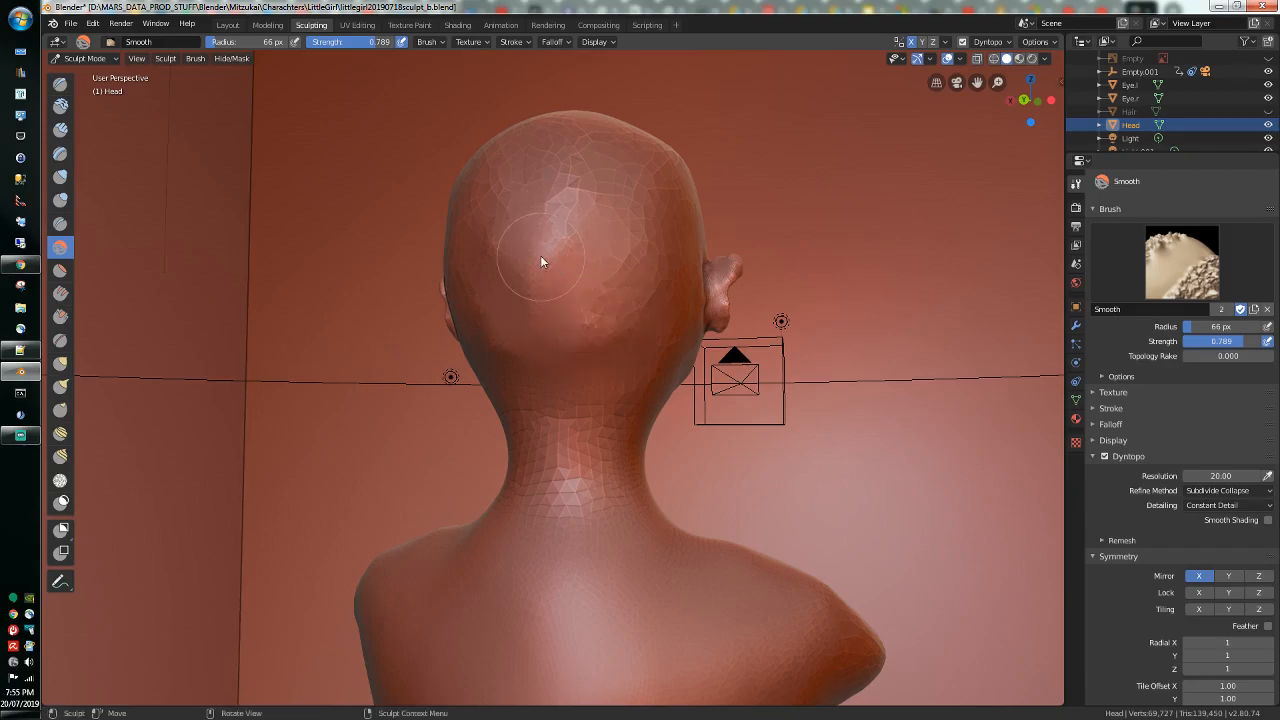
pyautogui.moveTo(535, 312)
pyautogui.mouseDown(button='middle')
pyautogui.moveTo(590, 292)
pyautogui.moveTo(517, 286)
pyautogui.moveTo(537, 300)
pyautogui.moveTo(516, 297)
pyautogui.moveTo(654, 306)
pyautogui.mouseUp(button='middle')
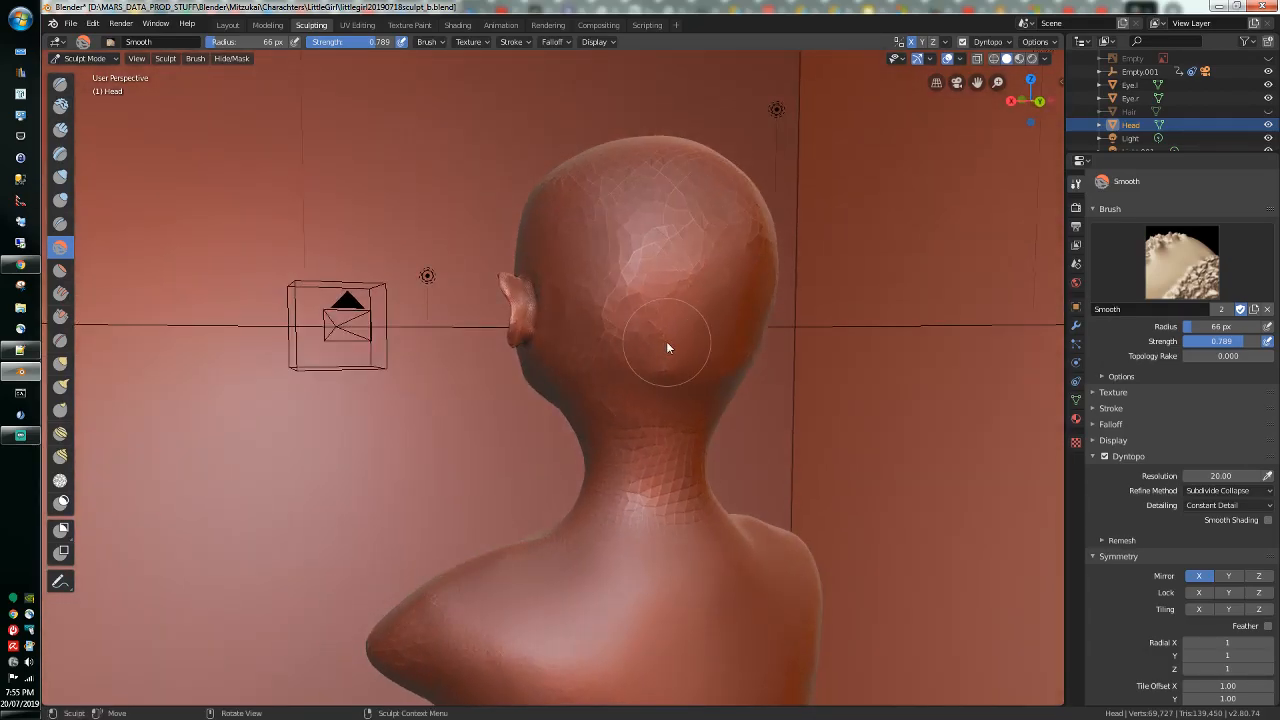
# Step: Build up the base and centre of the back of the skull with the Draw brush at strength 0.200
pyautogui.moveTo(714, 443); pyautogui.dragTo(652, 386, button='middle')
pyautogui.click(63, 87)
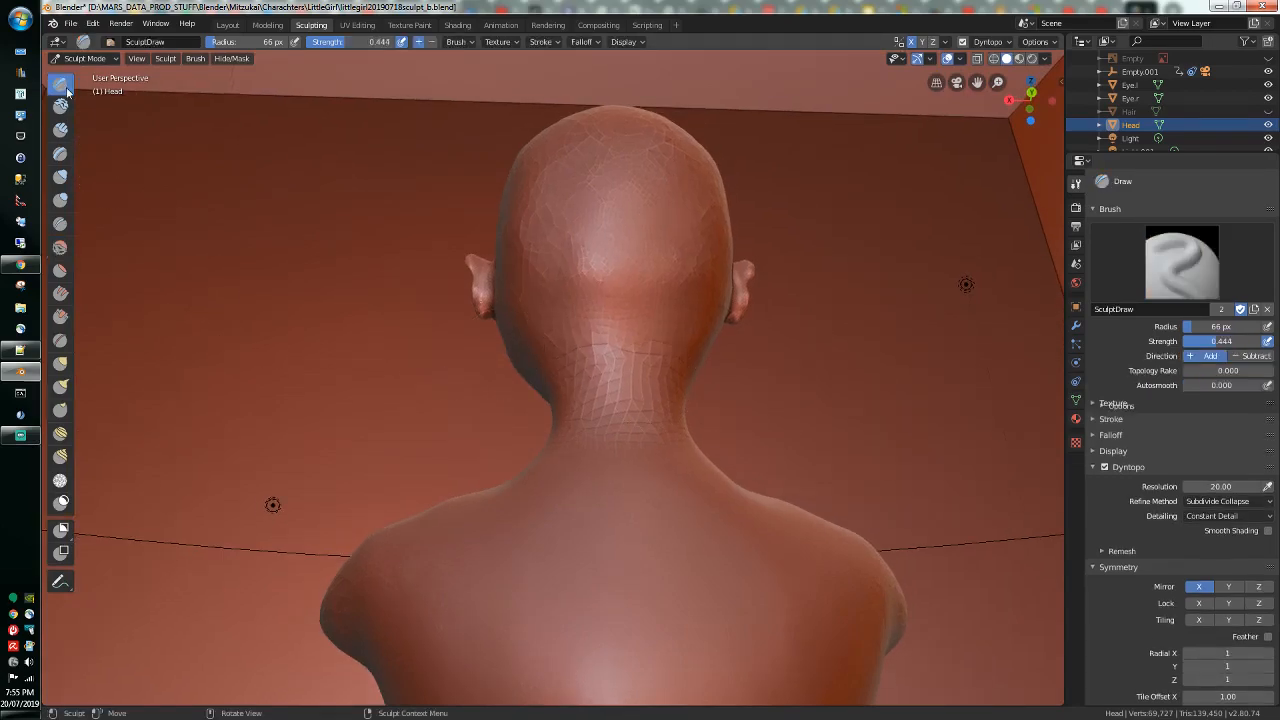
pyautogui.moveTo(337, 47); pyautogui.dragTo(316, 47)
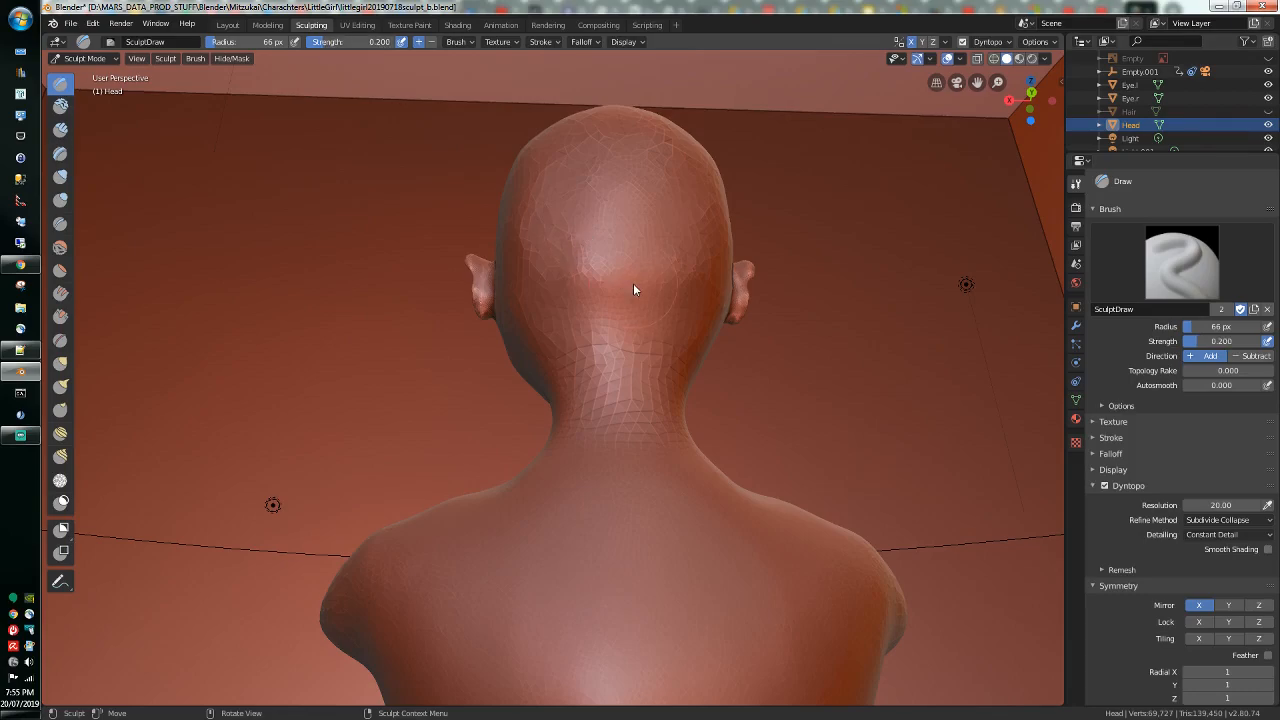
pyautogui.moveTo(635, 288); pyautogui.dragTo(611, 246, button='middle')
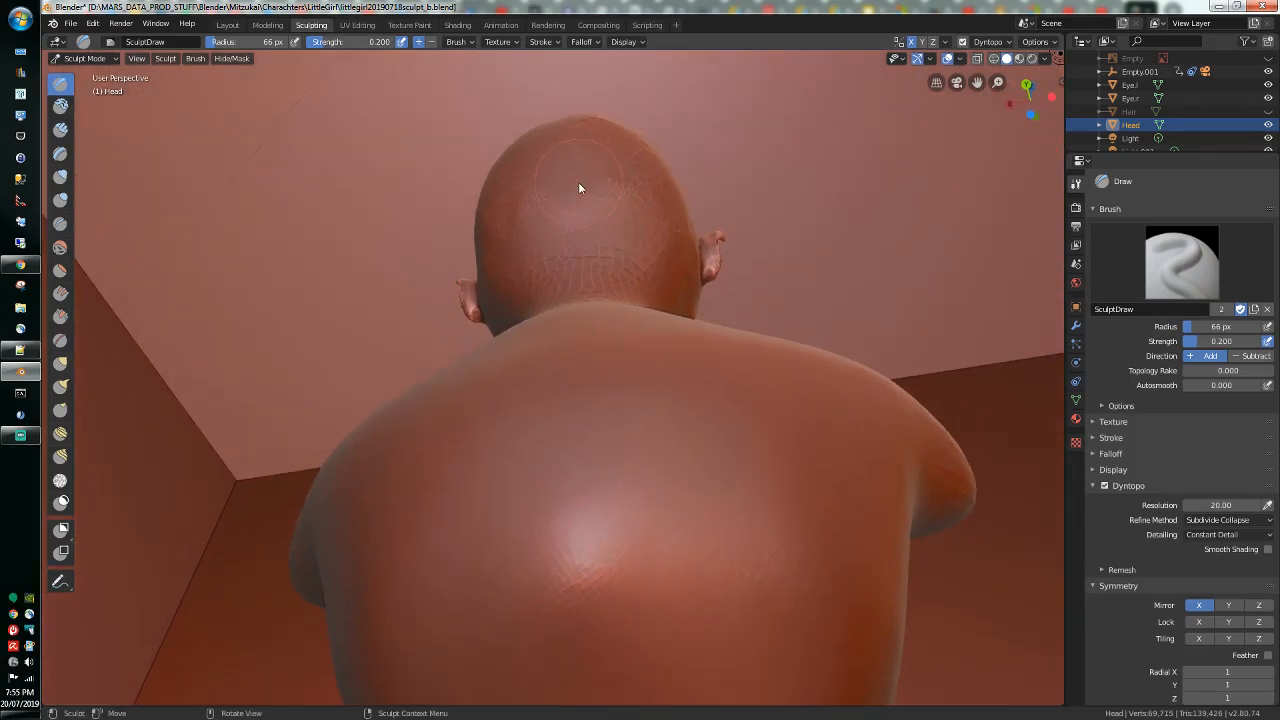
pyautogui.moveTo(566, 198); pyautogui.dragTo(530, 202)
pyautogui.click(555, 170)
pyautogui.moveTo(526, 183); pyautogui.dragTo(514, 198)
pyautogui.click(570, 228)
pyautogui.click(570, 230)
pyautogui.moveTo(566, 247)
pyautogui.mouseDown(button='middle')
pyautogui.moveTo(532, 323)
pyautogui.moveTo(580, 297)
pyautogui.mouseUp(button='middle')
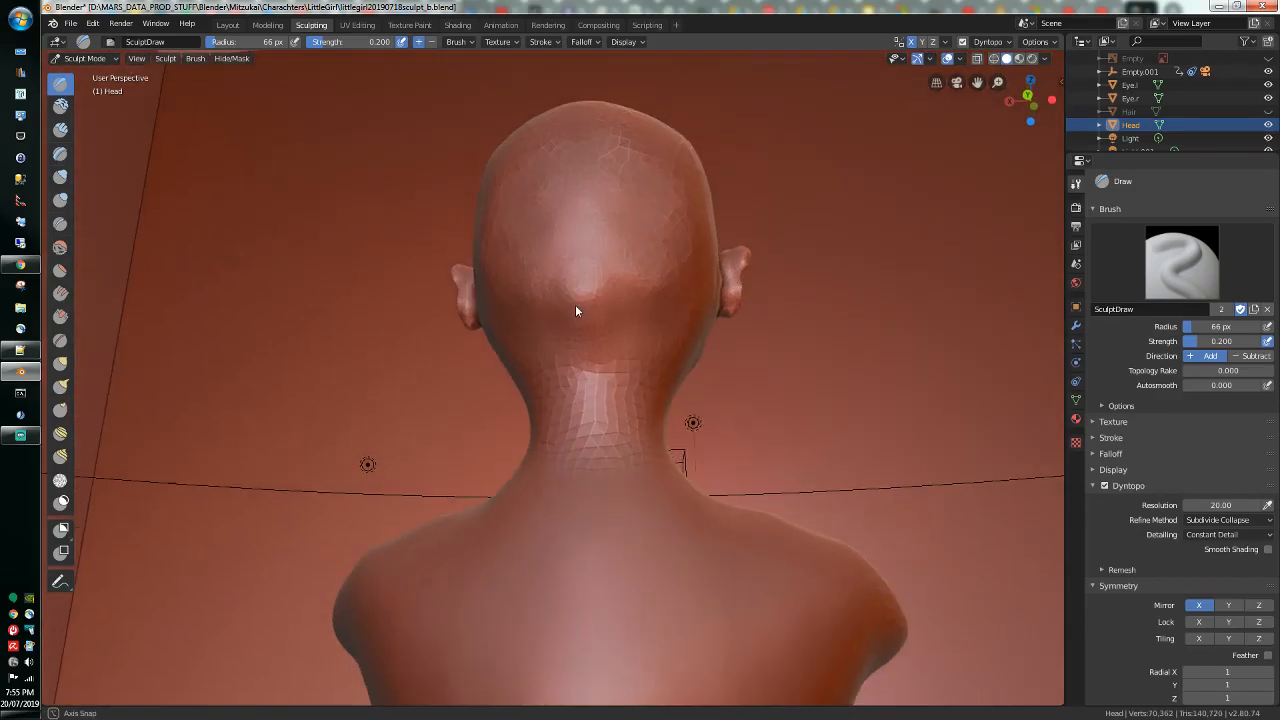
# Step: Draw along the nape and spine, and shape the upper back and shoulder blades at strength 0.200
pyautogui.moveTo(580, 380)
pyautogui.mouseDown()
pyautogui.moveTo(593, 428)
pyautogui.moveTo(590, 588)
pyautogui.mouseUp()
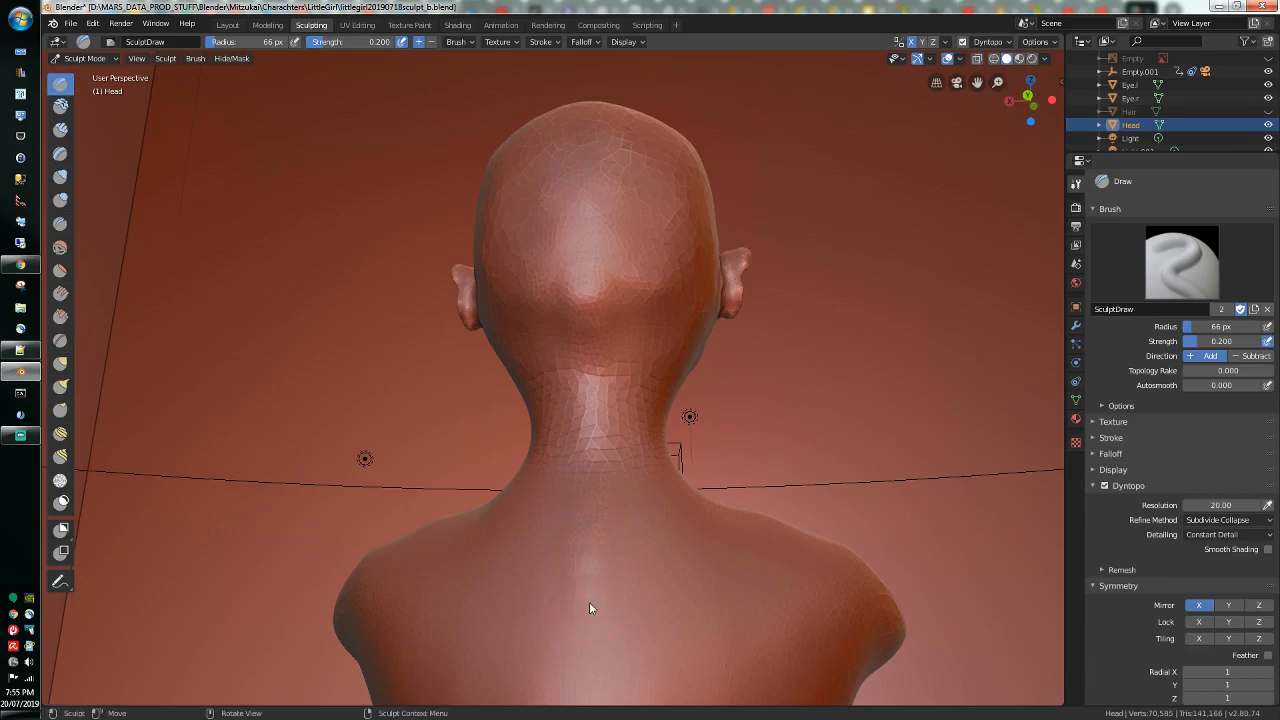
pyautogui.scroll(-2, 590, 637)
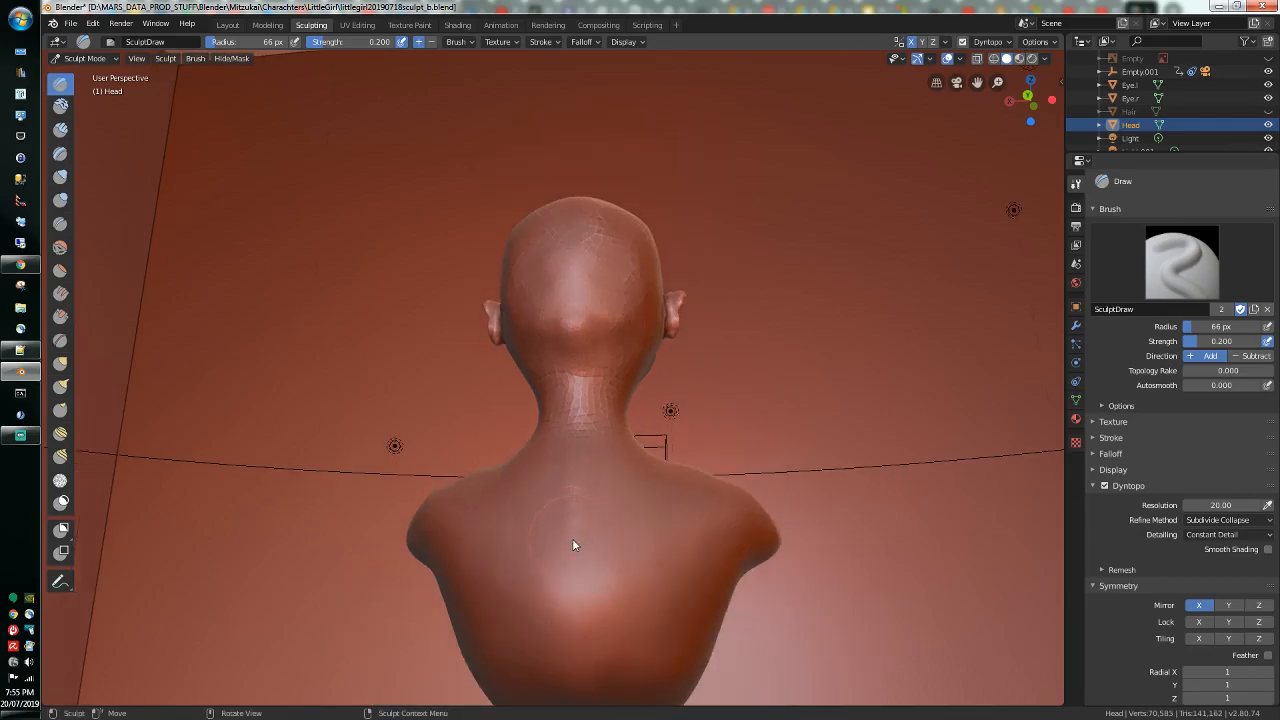
pyautogui.moveTo(568, 573)
pyautogui.mouseDown(button='middle')
pyautogui.moveTo(523, 606)
pyautogui.moveTo(553, 614)
pyautogui.moveTo(578, 592)
pyautogui.mouseUp(button='middle')
pyautogui.moveTo(578, 592)
pyautogui.mouseDown()
pyautogui.moveTo(560, 550)
pyautogui.moveTo(537, 559)
pyautogui.moveTo(537, 574)
pyautogui.moveTo(589, 566)
pyautogui.moveTo(586, 629)
pyautogui.moveTo(548, 581)
pyautogui.moveTo(568, 608)
pyautogui.mouseUp()
pyautogui.moveTo(561, 558); pyautogui.dragTo(586, 552)
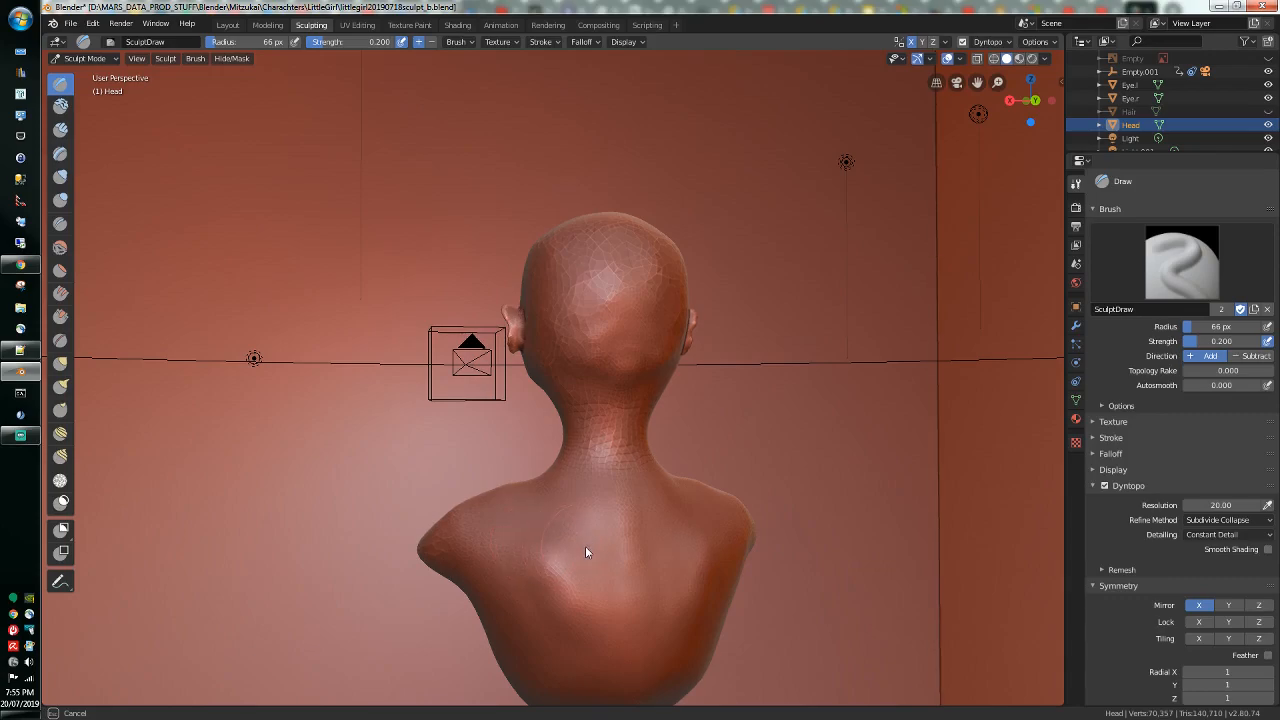
pyautogui.moveTo(589, 606)
pyautogui.mouseDown()
pyautogui.moveTo(570, 575)
pyautogui.moveTo(579, 600)
pyautogui.moveTo(577, 546)
pyautogui.moveTo(604, 602)
pyautogui.mouseUp()
pyautogui.moveTo(604, 607)
pyautogui.mouseDown(button='middle')
pyautogui.moveTo(586, 623)
pyautogui.moveTo(629, 609)
pyautogui.moveTo(615, 535)
pyautogui.mouseUp(button='middle')
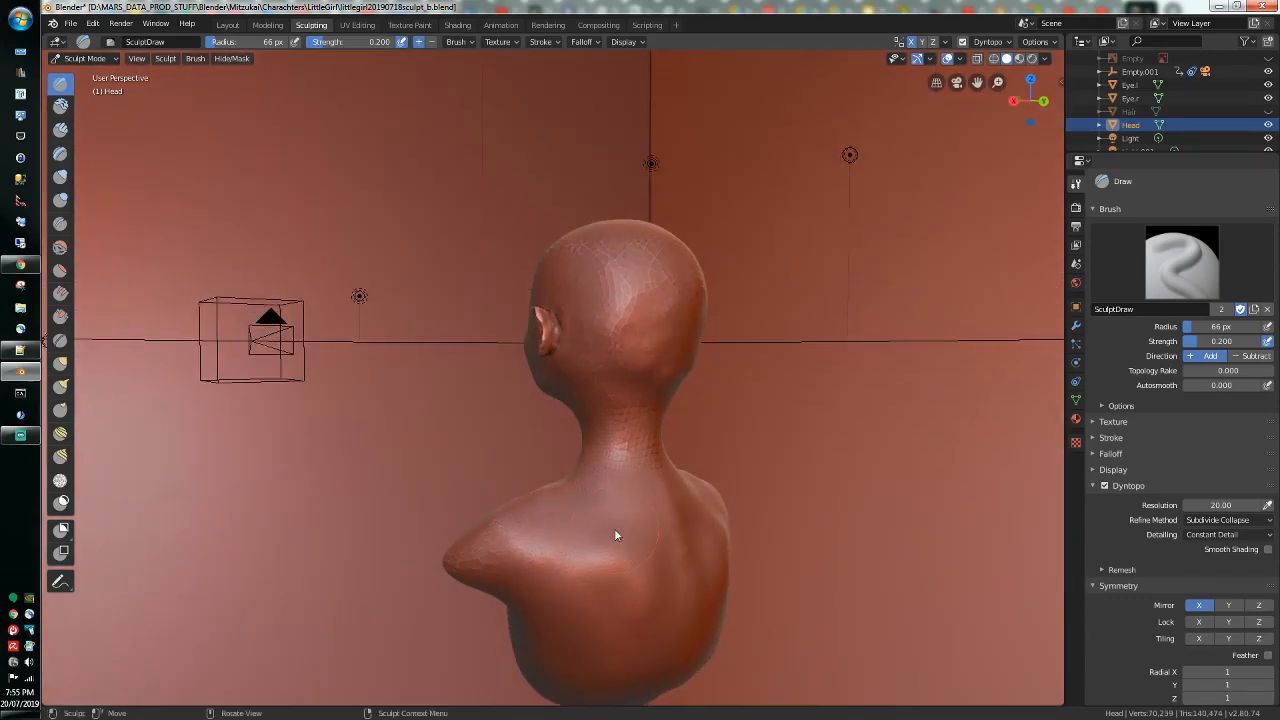
pyautogui.moveTo(587, 492)
pyautogui.mouseDown()
pyautogui.moveTo(529, 537)
pyautogui.moveTo(600, 516)
pyautogui.moveTo(523, 522)
pyautogui.moveTo(629, 517)
pyautogui.mouseUp()
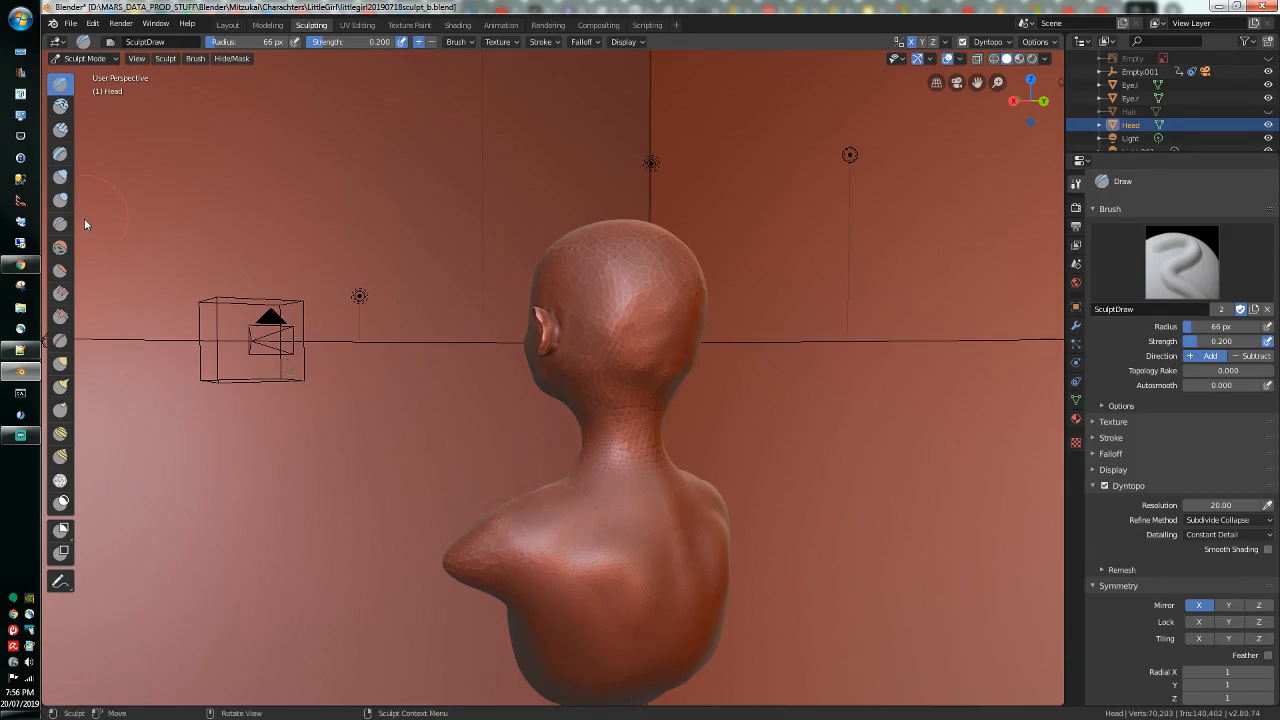
# Step: Try a Smooth brush stroke on the back of the skull, lower the brush strength to 0.211 and undo the last change
pyautogui.click(60, 247)
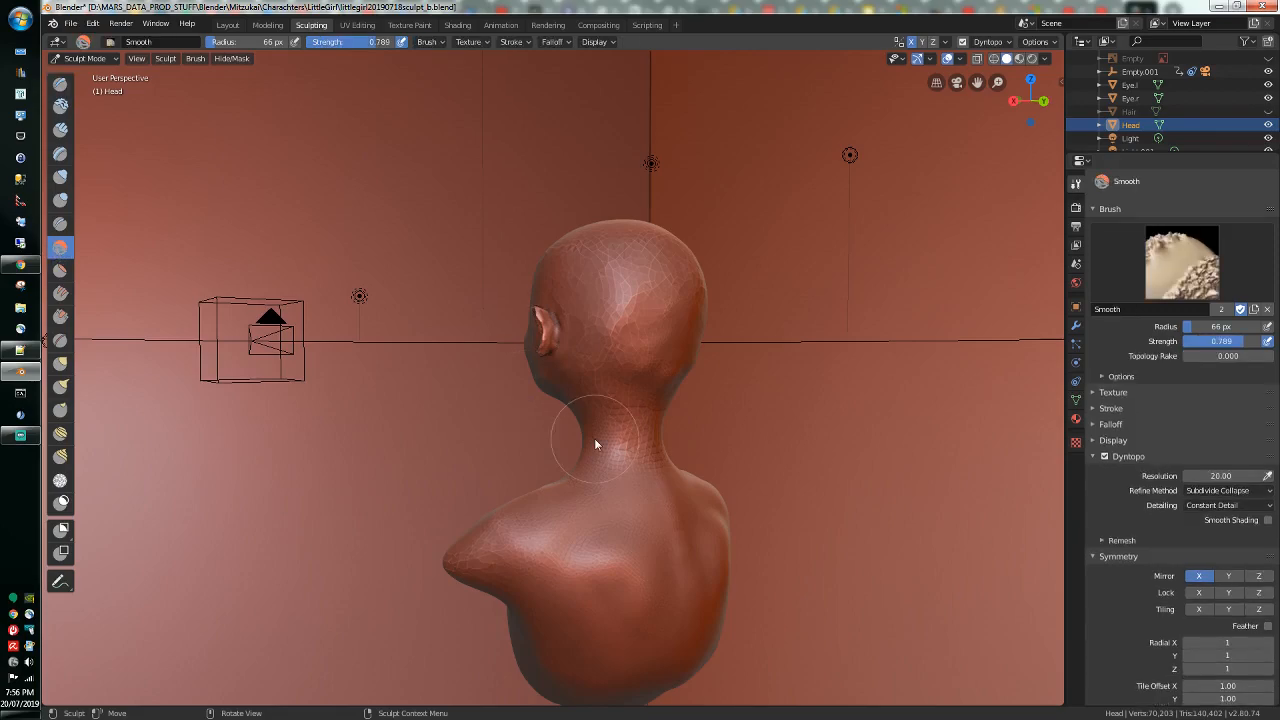
pyautogui.scroll(2, 594, 438)
pyautogui.moveTo(595, 438); pyautogui.dragTo(548, 397, button='middle')
pyautogui.moveTo(640, 268)
pyautogui.mouseDown()
pyautogui.moveTo(652, 252)
pyautogui.moveTo(668, 265)
pyautogui.mouseUp()
pyautogui.moveTo(350, 42); pyautogui.dragTo(325, 45)
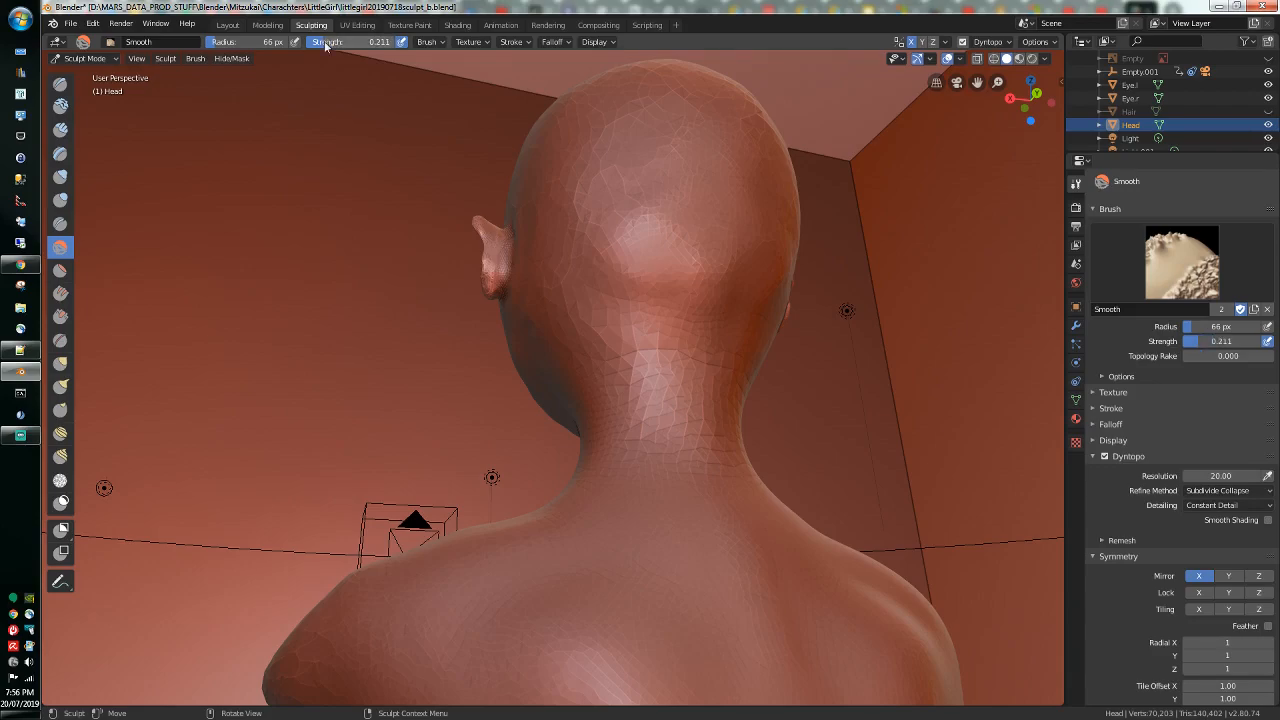
pyautogui.click(92, 23)
pyautogui.click(104, 41)
# Step: Smooth the back of the skull, the nape and the upper back at strength 0.211
pyautogui.moveTo(673, 225)
pyautogui.mouseDown()
pyautogui.moveTo(640, 244)
pyautogui.moveTo(662, 213)
pyautogui.moveTo(694, 351)
pyautogui.moveTo(700, 324)
pyautogui.moveTo(696, 410)
pyautogui.moveTo(677, 350)
pyautogui.moveTo(659, 452)
pyautogui.moveTo(640, 374)
pyautogui.moveTo(603, 316)
pyautogui.moveTo(614, 449)
pyautogui.moveTo(663, 394)
pyautogui.moveTo(680, 409)
pyautogui.moveTo(662, 348)
pyautogui.mouseUp()
pyautogui.moveTo(649, 303); pyautogui.dragTo(526, 285, button='middle')
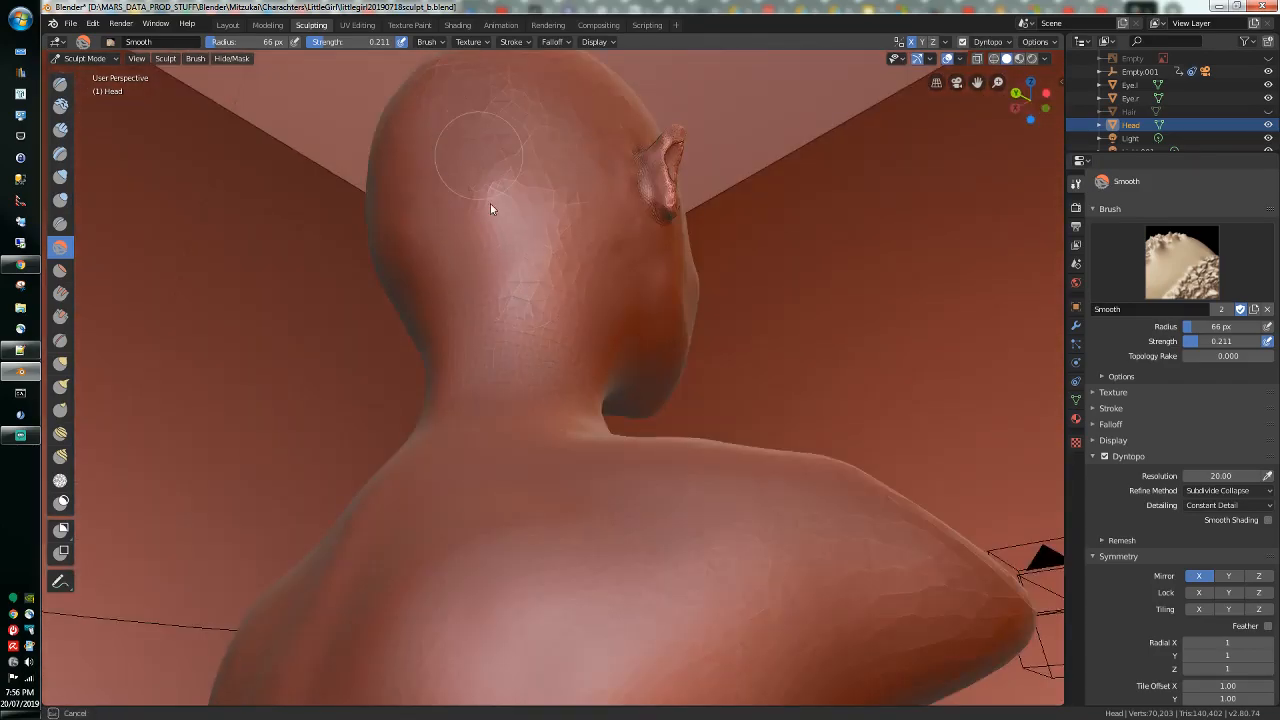
pyautogui.moveTo(474, 176); pyautogui.dragTo(619, 347, button='middle')
pyautogui.scroll(-3, 633, 346)
pyautogui.moveTo(585, 522)
pyautogui.mouseDown()
pyautogui.moveTo(573, 536)
pyautogui.moveTo(573, 502)
pyautogui.moveTo(590, 503)
pyautogui.moveTo(566, 535)
pyautogui.moveTo(564, 505)
pyautogui.moveTo(547, 505)
pyautogui.moveTo(560, 554)
pyautogui.mouseUp()
pyautogui.scroll(3, 664, 514)
# Step: Make the Hair object visible again and save the file
pyautogui.moveTo(664, 514)
pyautogui.mouseDown(button='middle')
pyautogui.moveTo(308, 510)
pyautogui.moveTo(306, 531)
pyautogui.moveTo(737, 403)
pyautogui.mouseUp(button='middle')
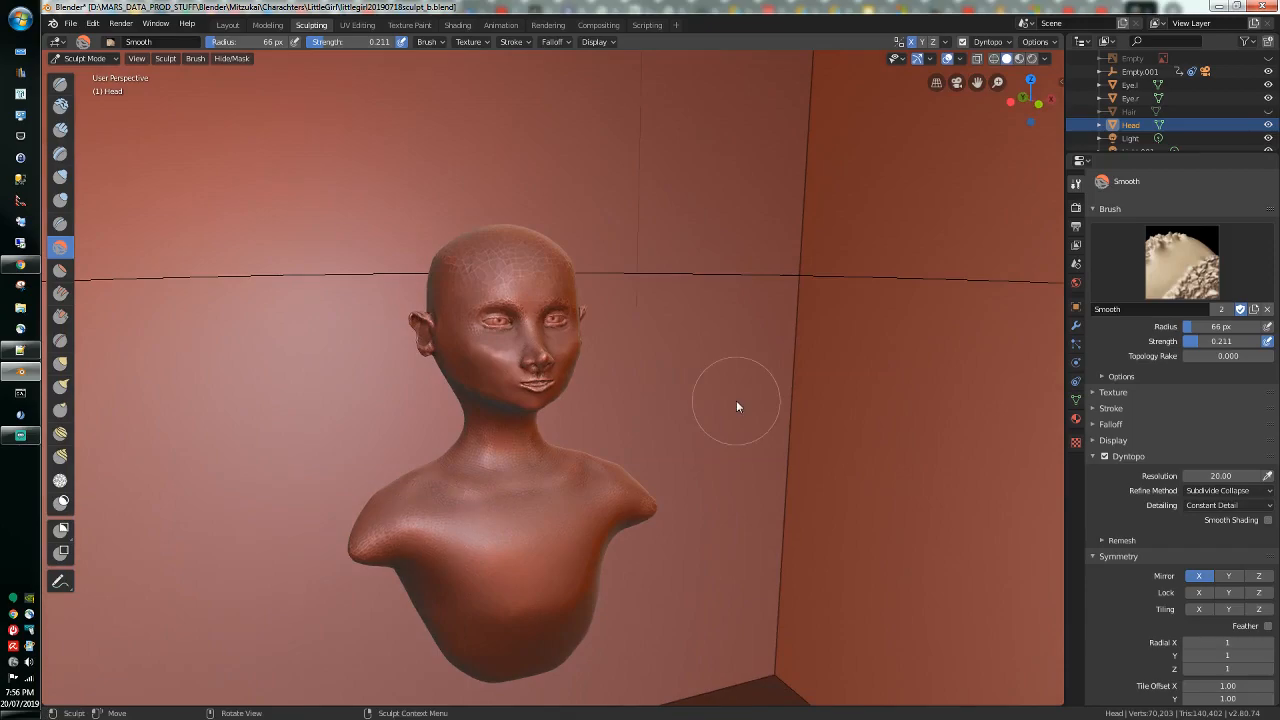
pyautogui.click(1268, 111)
pyautogui.moveTo(759, 209); pyautogui.dragTo(686, 212, button='middle')
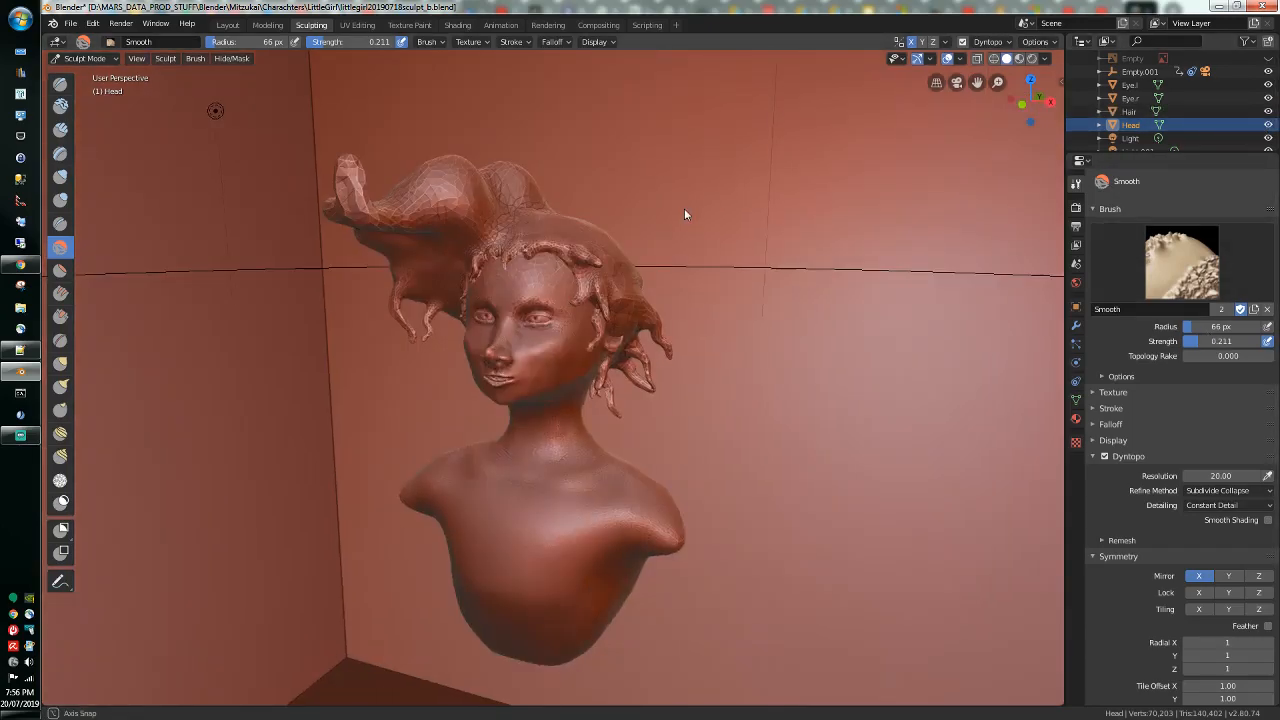
pyautogui.click(93, 24)
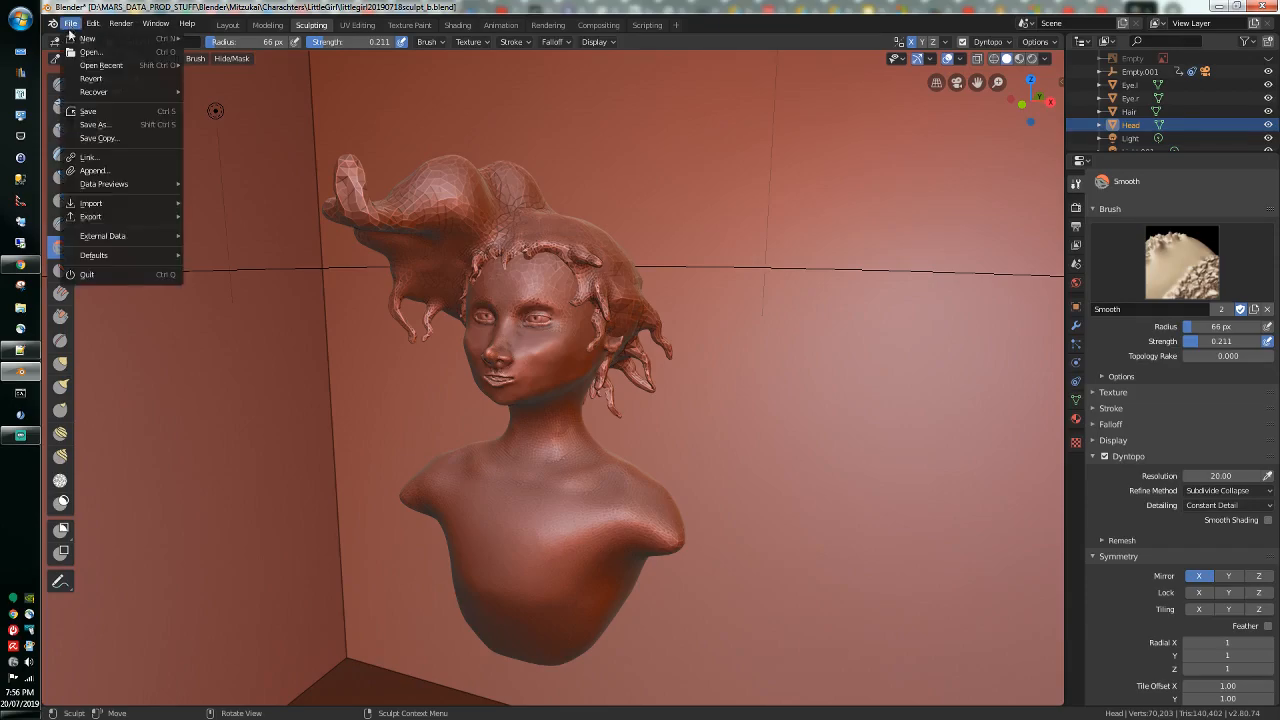
pyautogui.click(82, 112)
# Step: Set the Dyntopo resolution to 50 for finer facial detail
pyautogui.scroll(4, 584, 221)
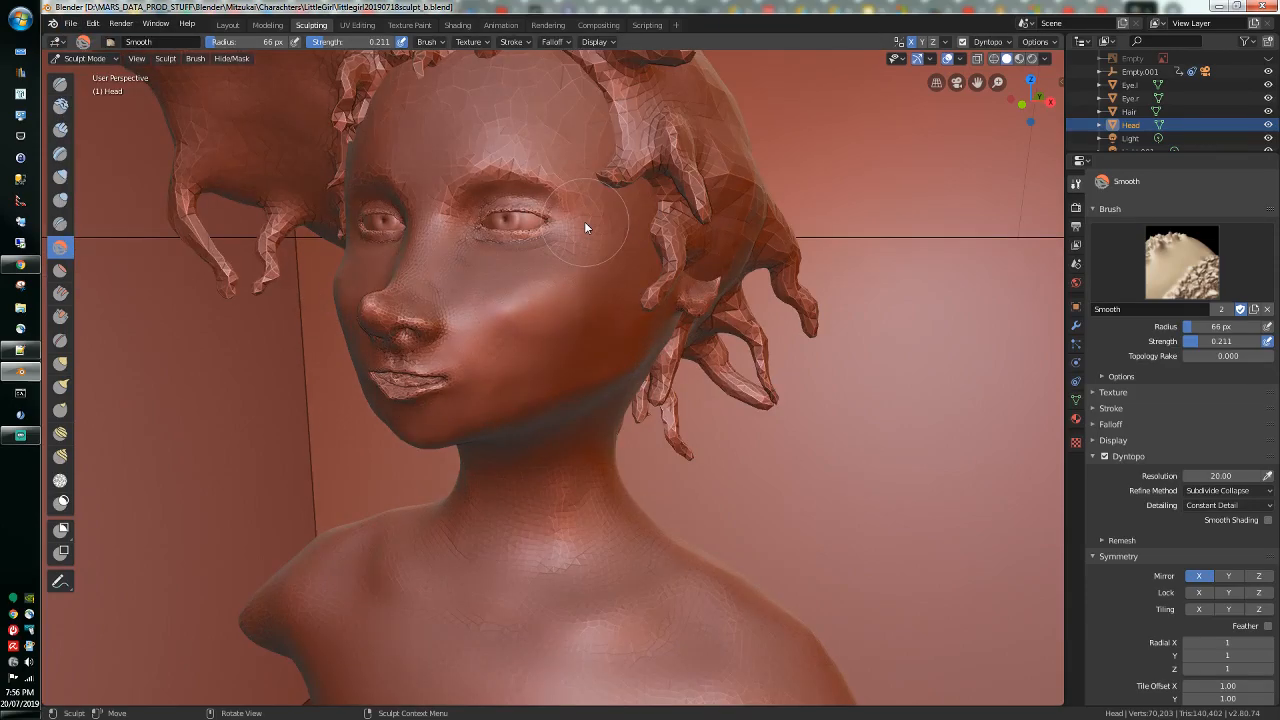
pyautogui.scroll(3, 580, 221)
pyautogui.scroll(2, 575, 235)
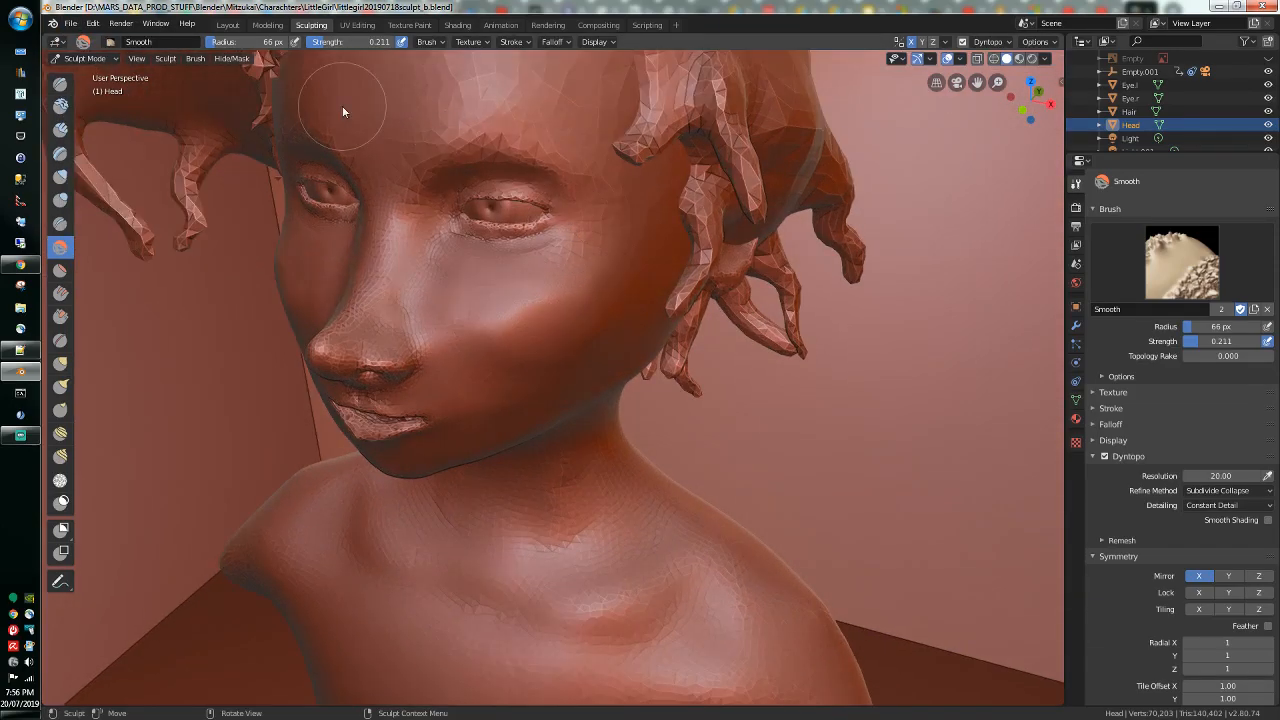
pyautogui.scroll(2, 300, 108)
pyautogui.click(1212, 477)
pyautogui.write('0')
pyautogui.press('Return')
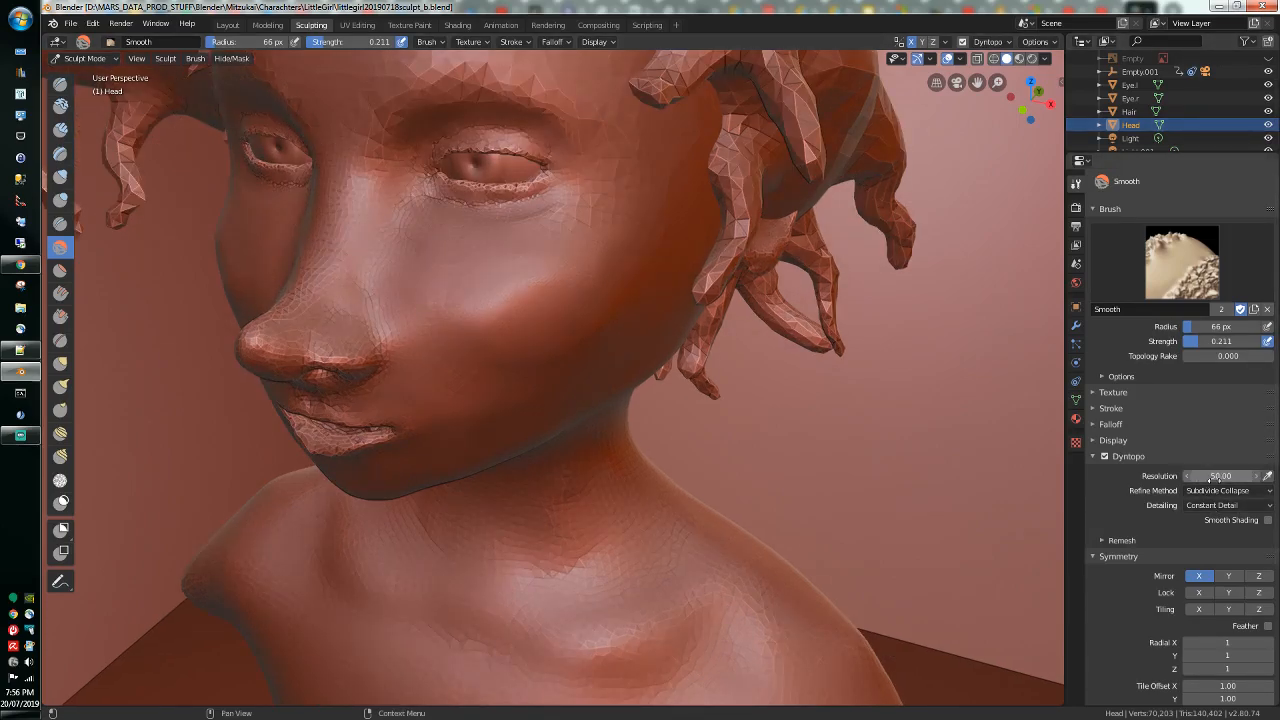
# Step: Draw mirrored brow ridges above the eyes with the Draw brush at strength 0.200
pyautogui.moveTo(989, 86); pyautogui.dragTo(990, 160)
pyautogui.scroll(3, 732, 187)
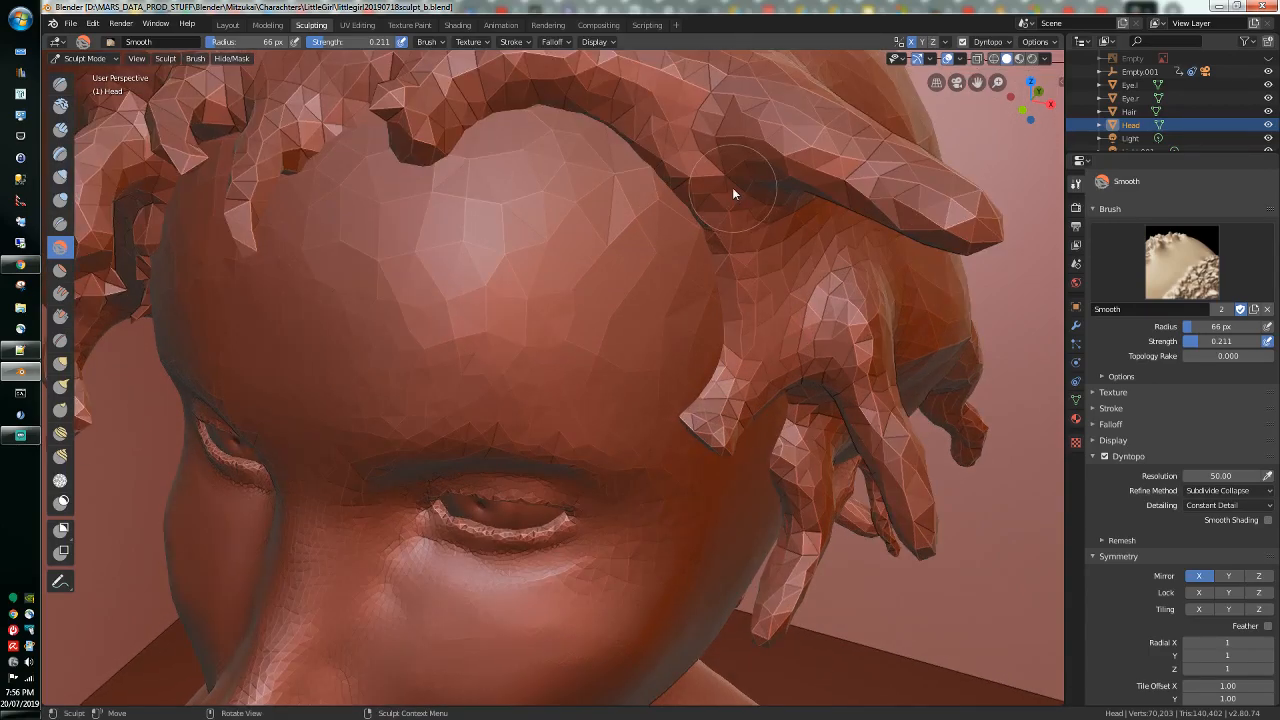
pyautogui.scroll(-4, 732, 187)
pyautogui.click(60, 84)
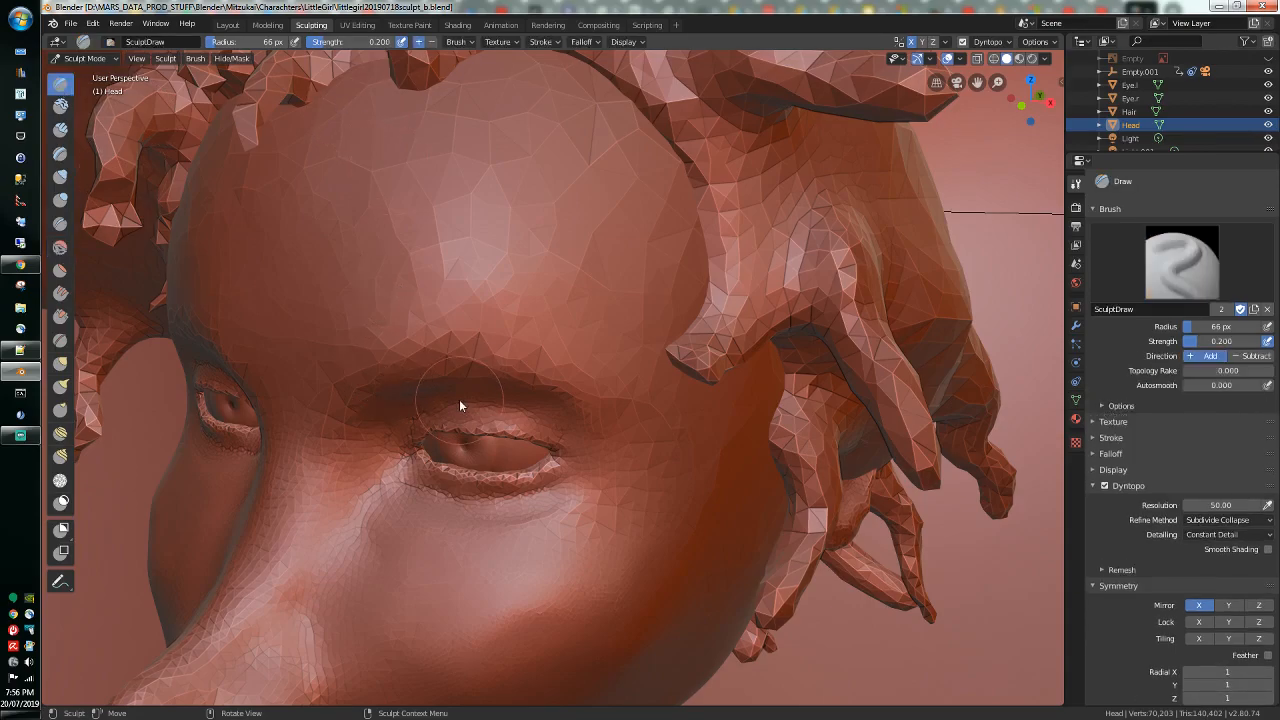
pyautogui.moveTo(393, 368)
pyautogui.mouseDown()
pyautogui.moveTo(505, 381)
pyautogui.moveTo(457, 360)
pyautogui.moveTo(571, 381)
pyautogui.moveTo(608, 420)
pyautogui.mouseUp()
pyautogui.moveTo(374, 368)
pyautogui.mouseDown()
pyautogui.moveTo(365, 375)
pyautogui.moveTo(414, 358)
pyautogui.moveTo(571, 400)
pyautogui.mouseUp()
pyautogui.moveTo(371, 329)
pyautogui.mouseDown(button='middle')
pyautogui.moveTo(367, 314)
pyautogui.moveTo(366, 329)
pyautogui.moveTo(443, 329)
pyautogui.mouseUp(button='middle')
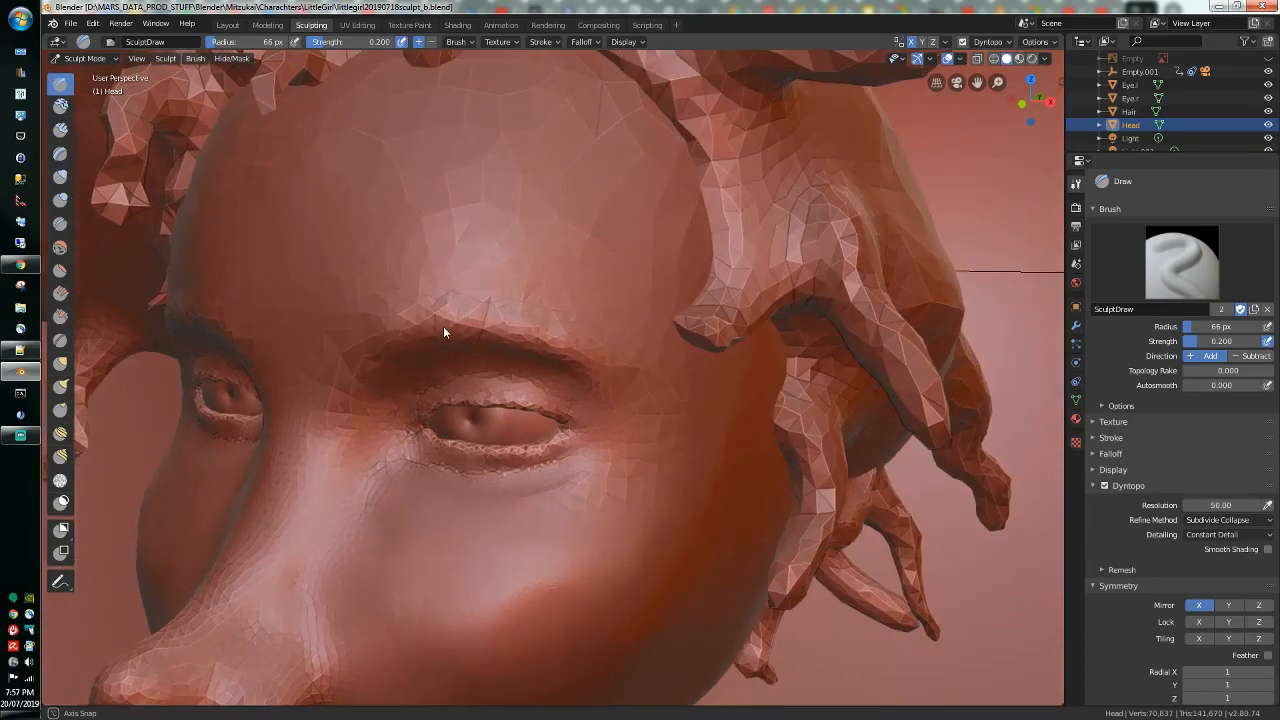
# Step: Soften the upper edge of the brow ridge with the Smooth brush at strength 0.211
pyautogui.click(62, 245)
pyautogui.moveTo(540, 296)
pyautogui.mouseDown()
pyautogui.moveTo(374, 288)
pyautogui.moveTo(468, 296)
pyautogui.moveTo(614, 337)
pyautogui.moveTo(557, 309)
pyautogui.moveTo(651, 400)
pyautogui.moveTo(520, 292)
pyautogui.moveTo(449, 298)
pyautogui.mouseUp()
pyautogui.moveTo(449, 298)
pyautogui.mouseDown(button='middle')
pyautogui.moveTo(434, 216)
pyautogui.moveTo(452, 161)
pyautogui.mouseUp(button='middle')
# Step: Build up the brow ridge from a low viewpoint with Draw brush strokes at strength 0.200
pyautogui.moveTo(978, 82); pyautogui.dragTo(1004, 335)
pyautogui.scroll(4, 785, 138)
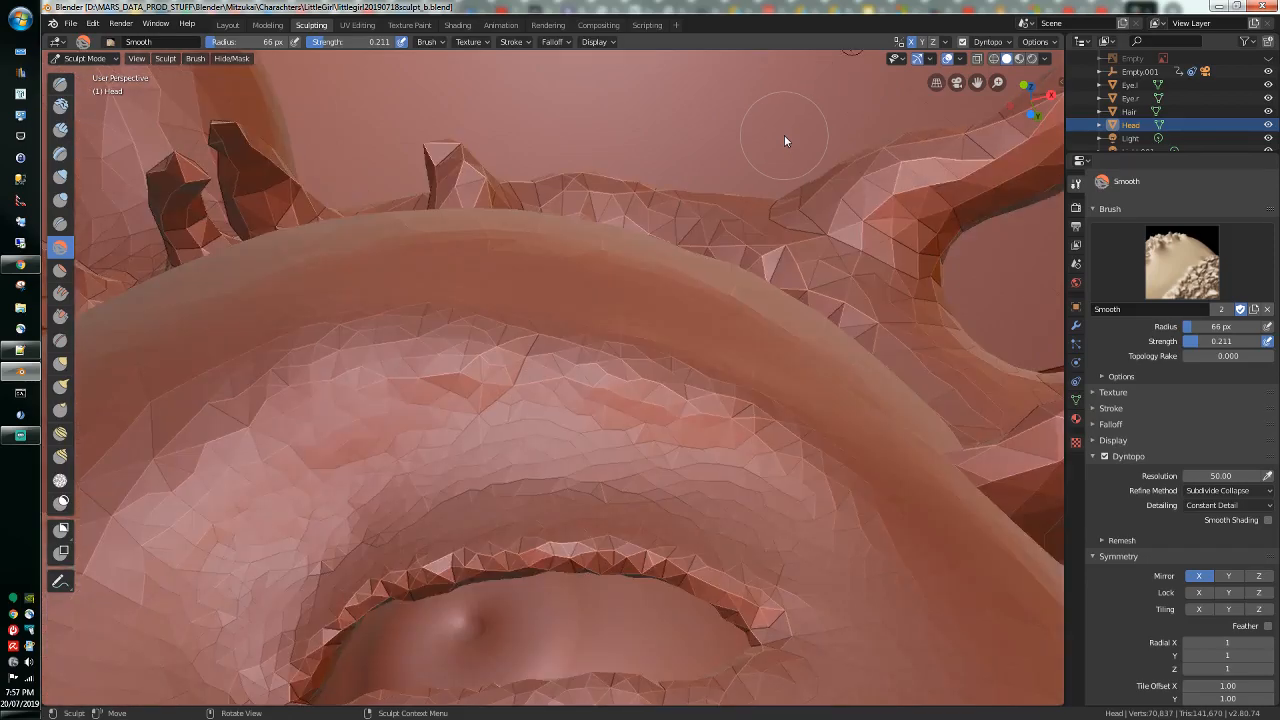
pyautogui.scroll(-4, 784, 136)
pyautogui.moveTo(784, 138); pyautogui.dragTo(761, 114, button='middle')
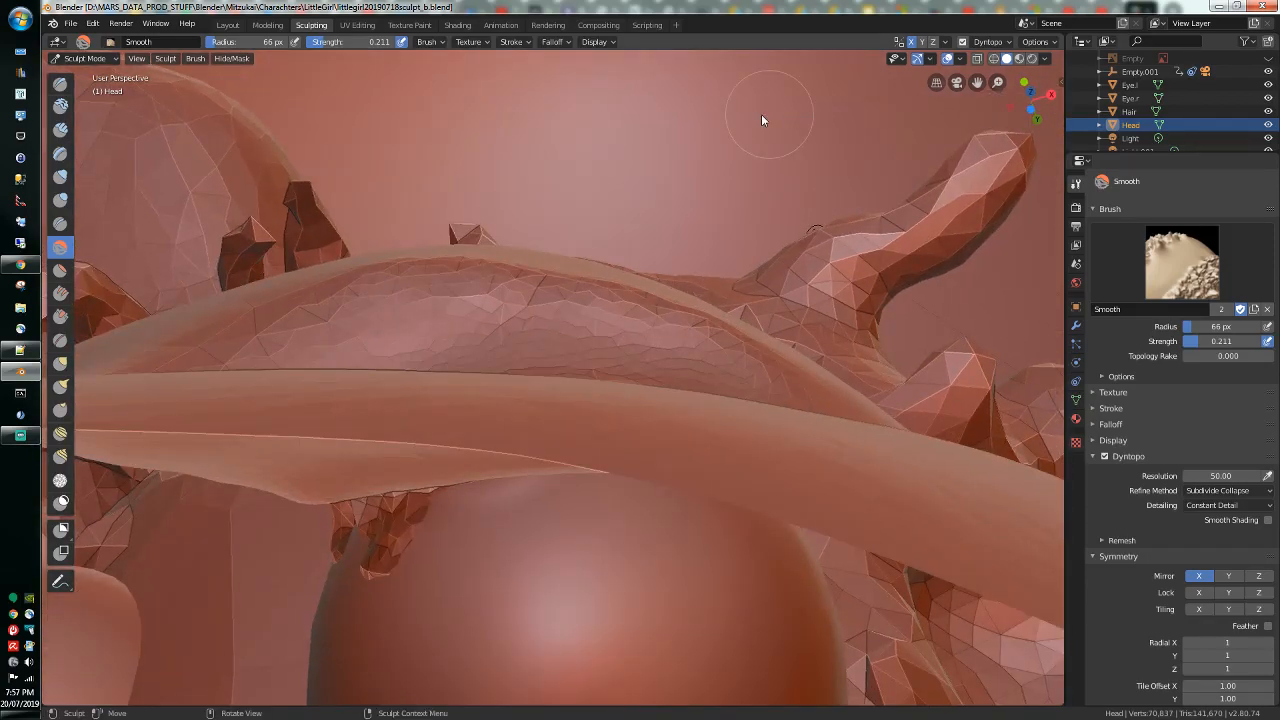
pyautogui.click(60, 84)
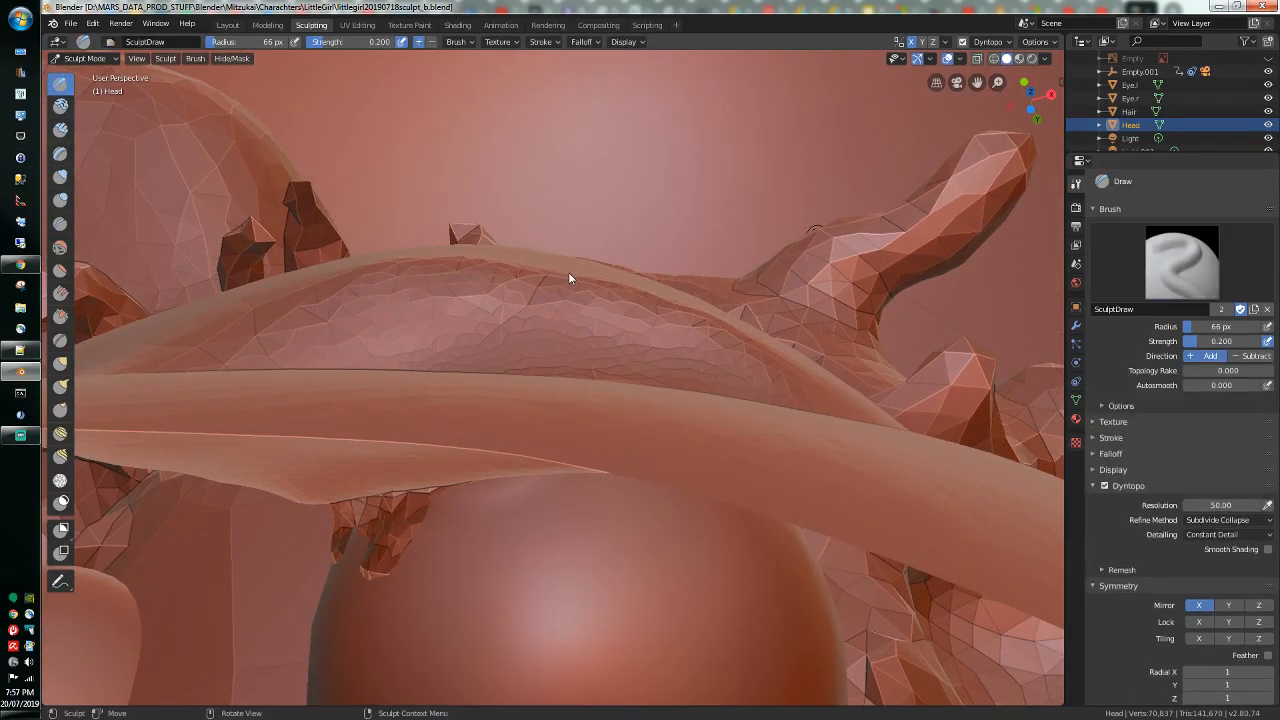
pyautogui.moveTo(562, 281); pyautogui.dragTo(505, 283)
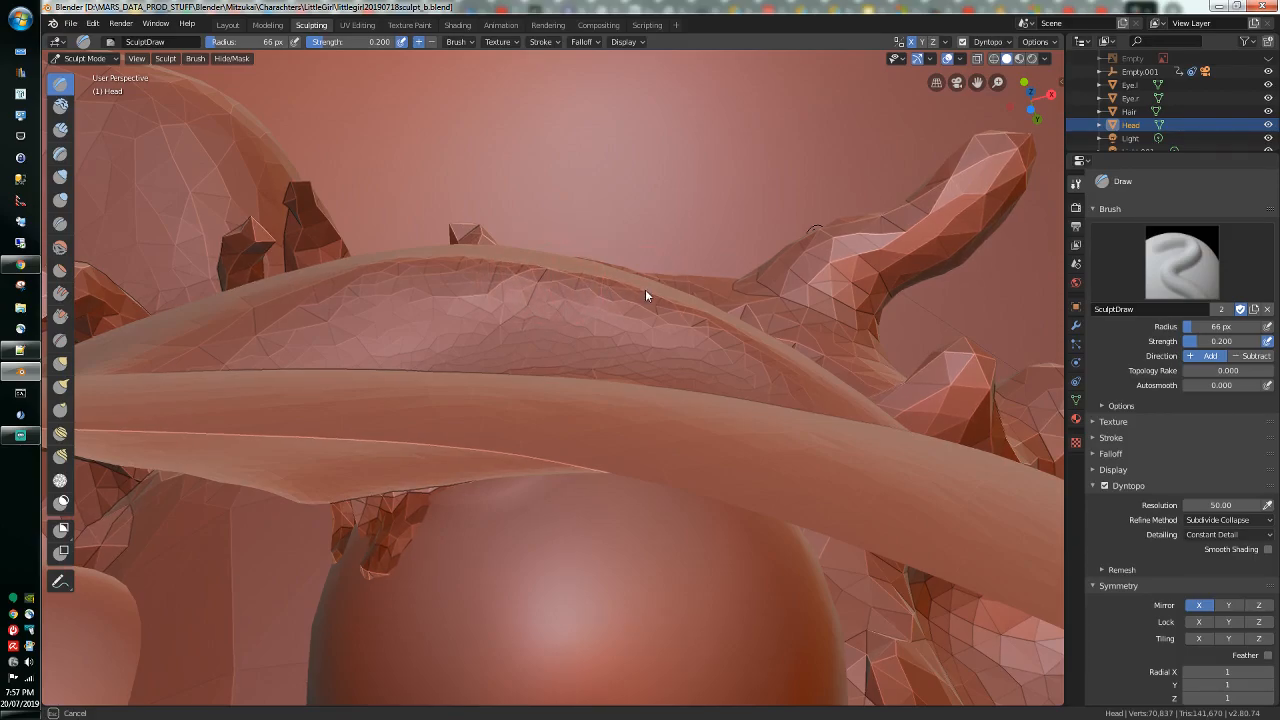
pyautogui.moveTo(716, 343)
pyautogui.mouseDown()
pyautogui.moveTo(740, 354)
pyautogui.moveTo(617, 289)
pyautogui.moveTo(552, 278)
pyautogui.mouseUp()
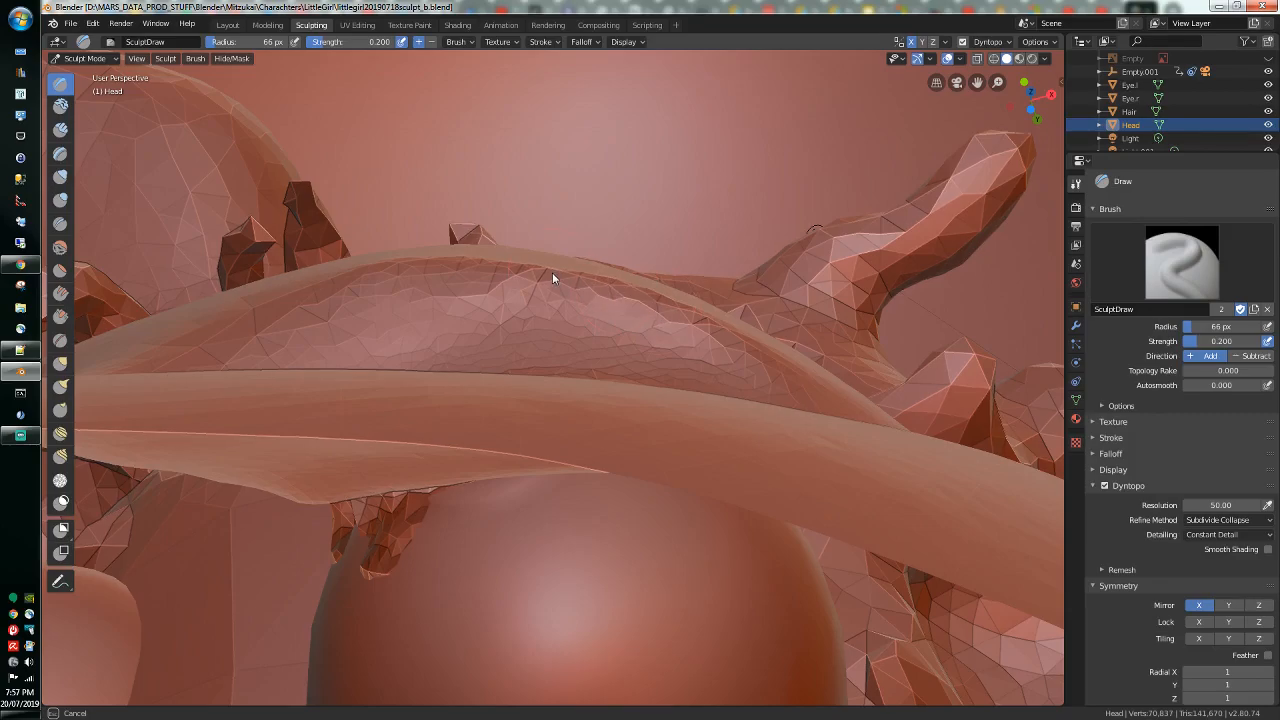
pyautogui.moveTo(344, 289)
pyautogui.mouseDown()
pyautogui.moveTo(297, 298)
pyautogui.moveTo(305, 291)
pyautogui.mouseUp()
# Step: Thicken the middle of the brow and extend the ridge towards its outer end at Draw strength 0.200
pyautogui.moveTo(378, 279)
pyautogui.mouseDown(button='middle')
pyautogui.moveTo(388, 378)
pyautogui.moveTo(381, 316)
pyautogui.mouseUp(button='middle')
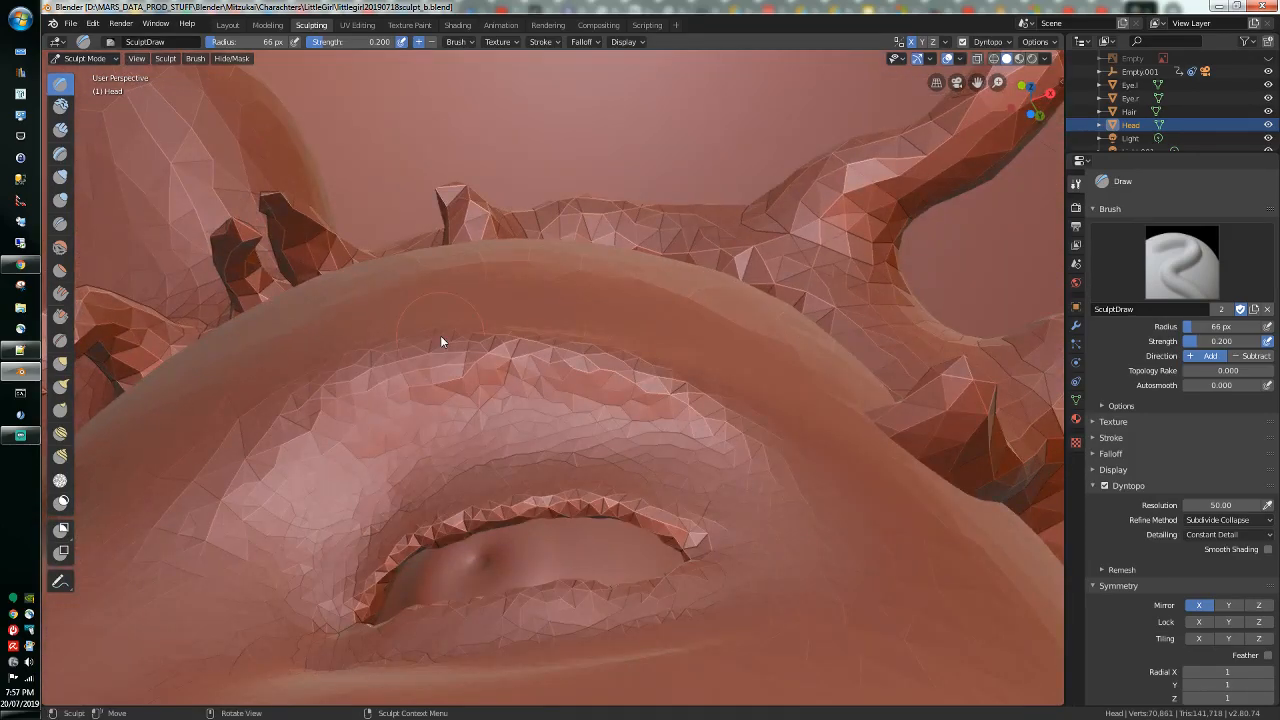
pyautogui.moveTo(524, 379)
pyautogui.mouseDown()
pyautogui.moveTo(531, 363)
pyautogui.moveTo(474, 372)
pyautogui.moveTo(534, 350)
pyautogui.mouseUp()
pyautogui.moveTo(534, 367)
pyautogui.mouseDown(button='middle')
pyautogui.moveTo(500, 435)
pyautogui.moveTo(526, 511)
pyautogui.moveTo(568, 503)
pyautogui.moveTo(554, 478)
pyautogui.mouseUp(button='middle')
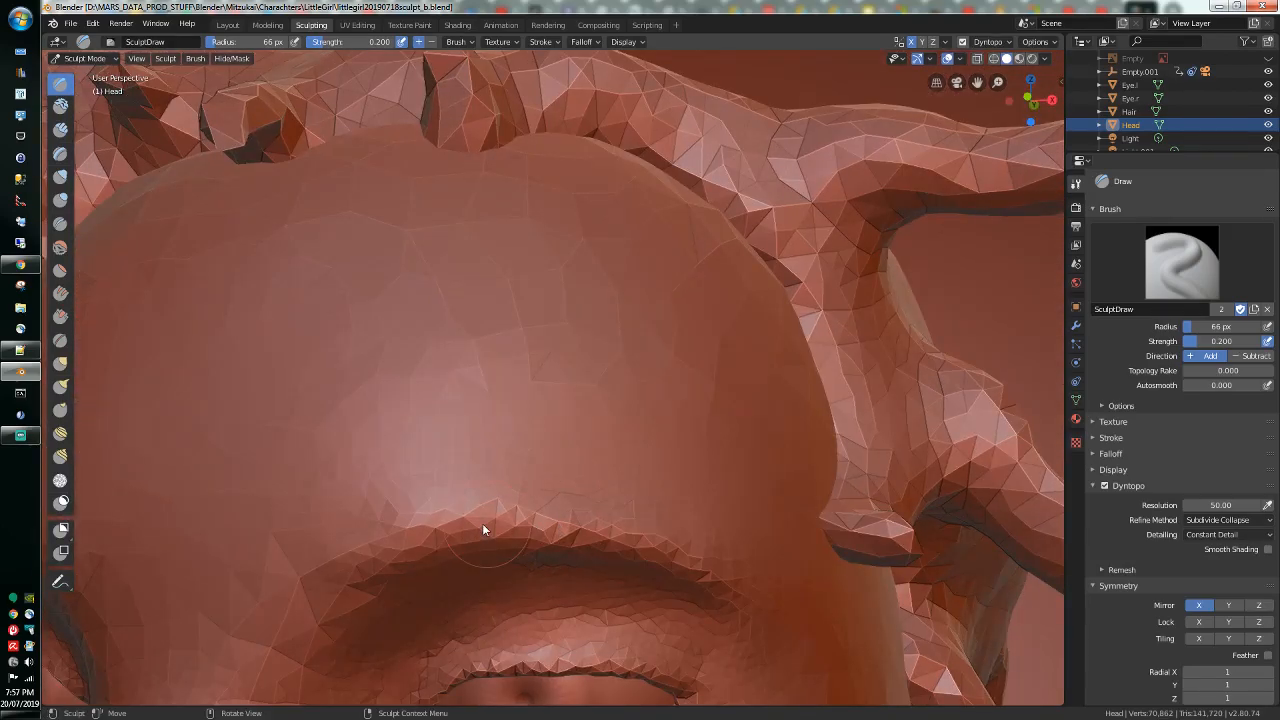
pyautogui.moveTo(516, 534)
pyautogui.mouseDown()
pyautogui.moveTo(636, 544)
pyautogui.moveTo(723, 578)
pyautogui.mouseUp()
# Step: Smooth the underside of the brow ridge from its middle to its outer end with the Smooth brush at strength 0.211
pyautogui.moveTo(693, 556); pyautogui.dragTo(650, 445, button='middle')
pyautogui.click(60, 247)
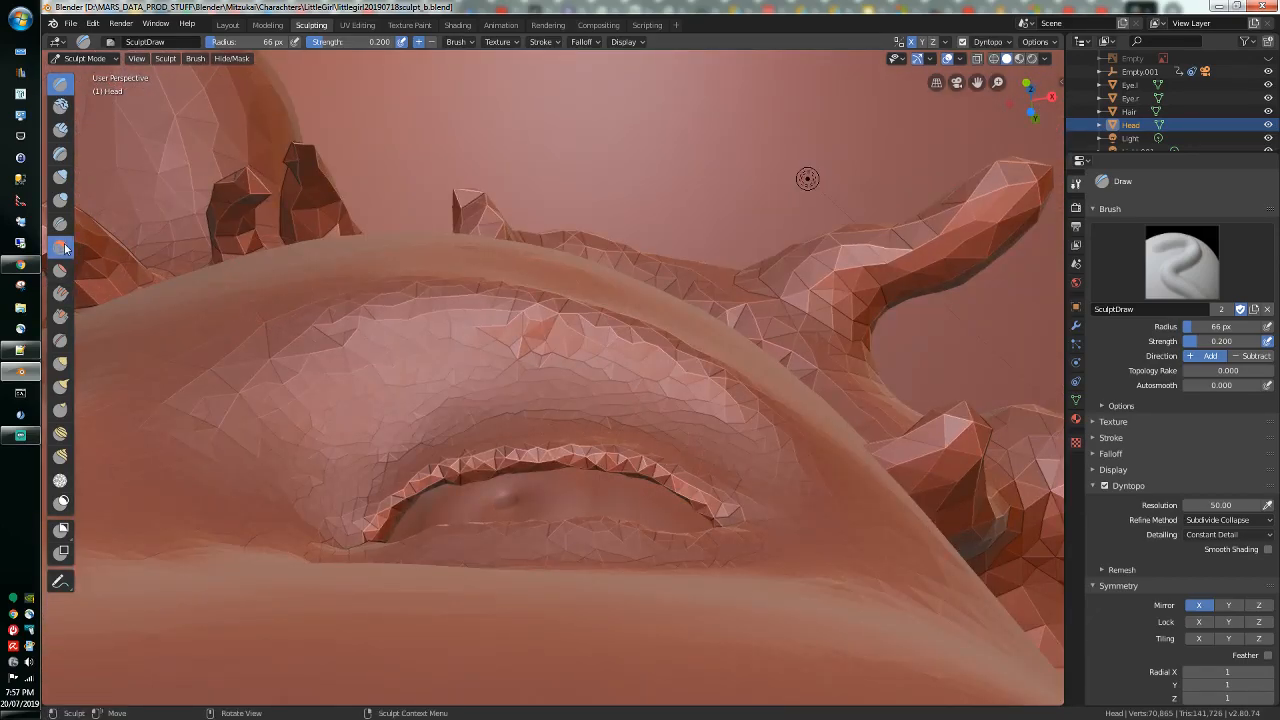
pyautogui.moveTo(557, 357)
pyautogui.mouseDown()
pyautogui.moveTo(423, 366)
pyautogui.moveTo(634, 371)
pyautogui.moveTo(766, 437)
pyautogui.mouseUp()
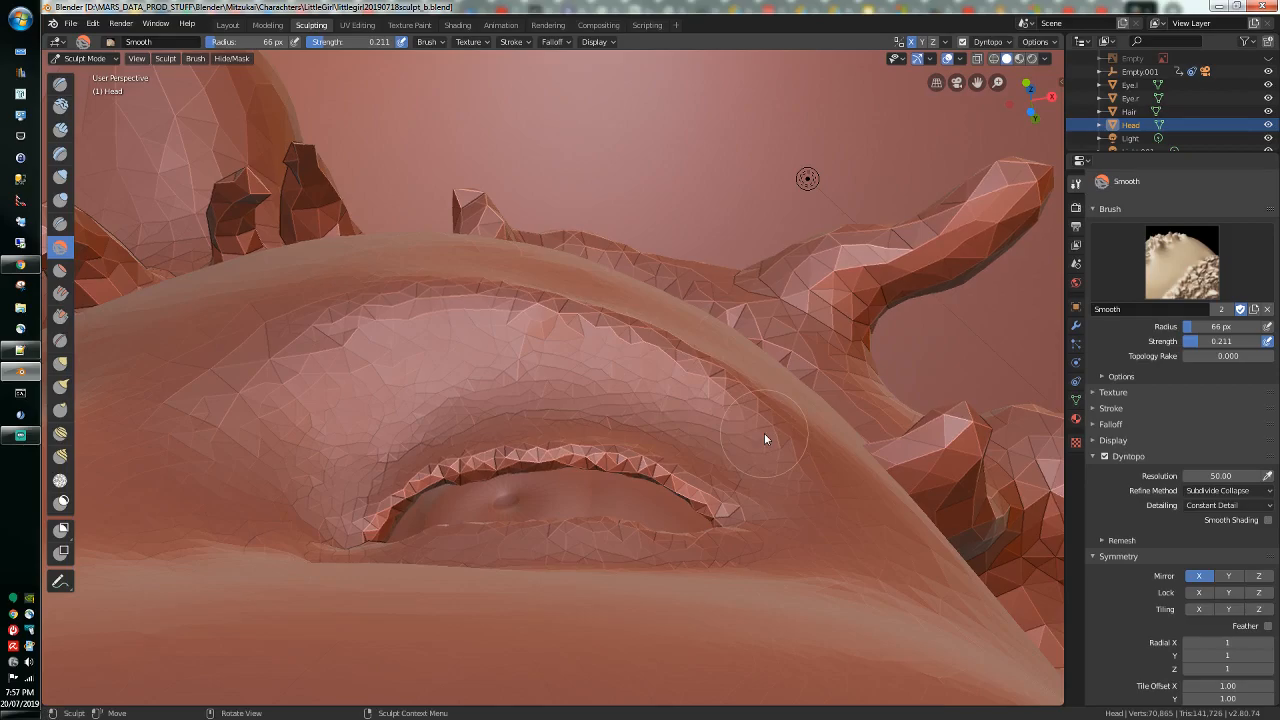
pyautogui.moveTo(766, 434)
pyautogui.mouseDown(button='middle')
pyautogui.moveTo(728, 500)
pyautogui.moveTo(652, 457)
pyautogui.moveTo(568, 443)
pyautogui.mouseUp(button='middle')
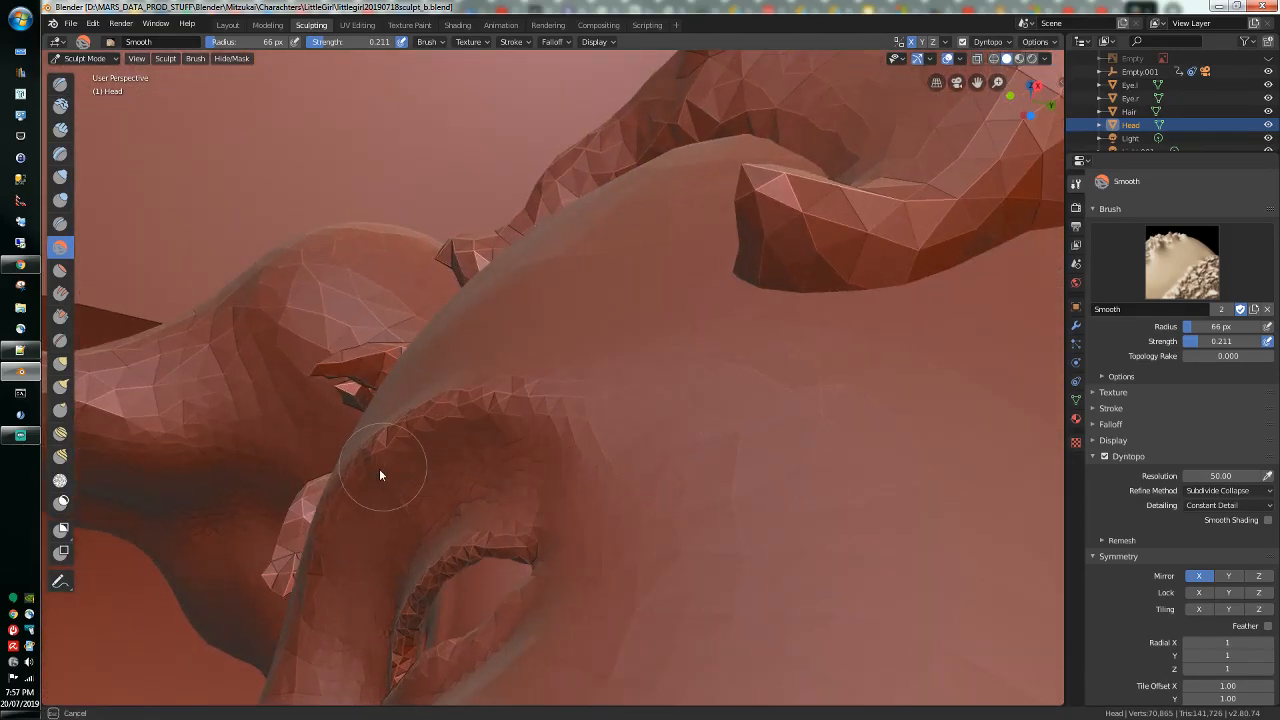
# Step: Build up the inner end of the brow and the area beside the outer eye corner with the Draw brush at strength 0.200
pyautogui.moveTo(452, 552)
pyautogui.mouseDown(button='middle')
pyautogui.moveTo(522, 607)
pyautogui.moveTo(593, 590)
pyautogui.moveTo(419, 621)
pyautogui.moveTo(498, 614)
pyautogui.moveTo(462, 610)
pyautogui.mouseUp(button='middle')
pyautogui.click(60, 84)
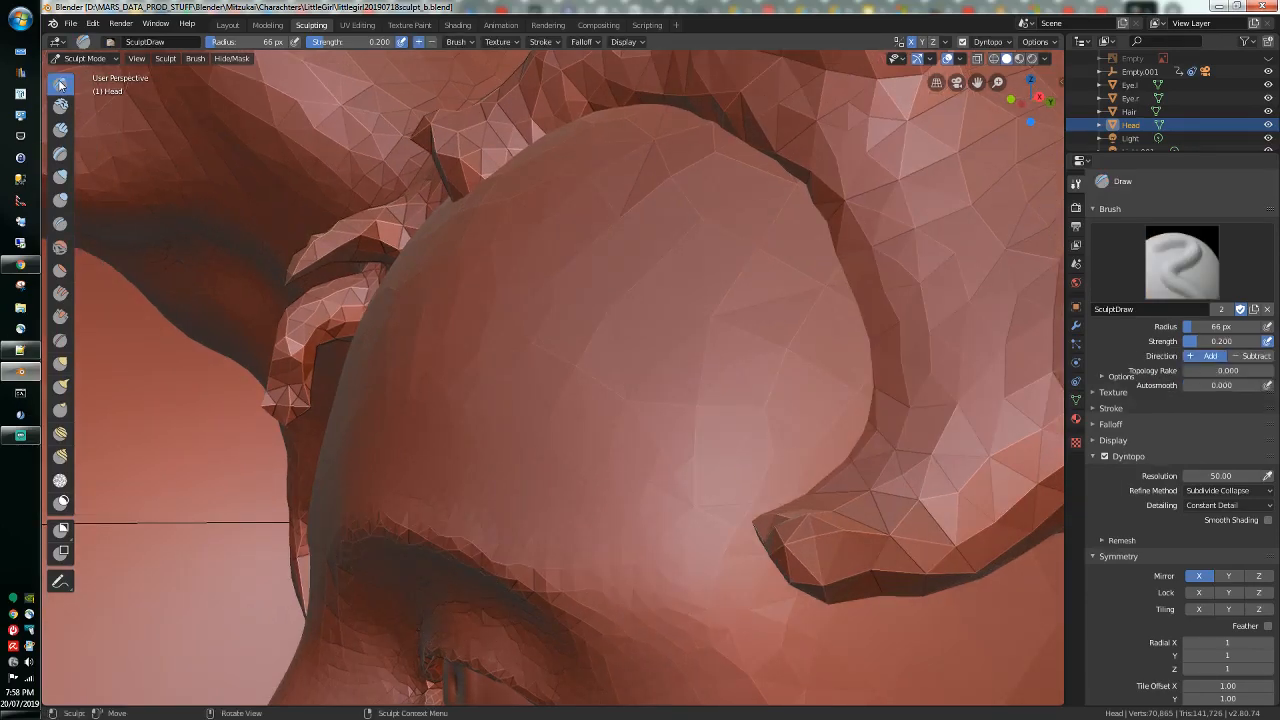
pyautogui.moveTo(335, 541)
pyautogui.mouseDown()
pyautogui.moveTo(376, 516)
pyautogui.moveTo(318, 547)
pyautogui.moveTo(352, 539)
pyautogui.mouseUp()
pyautogui.moveTo(352, 539)
pyautogui.mouseDown(button='middle')
pyautogui.moveTo(434, 501)
pyautogui.moveTo(486, 510)
pyautogui.moveTo(560, 477)
pyautogui.moveTo(405, 474)
pyautogui.moveTo(360, 517)
pyautogui.moveTo(340, 517)
pyautogui.moveTo(351, 523)
pyautogui.mouseUp(button='middle')
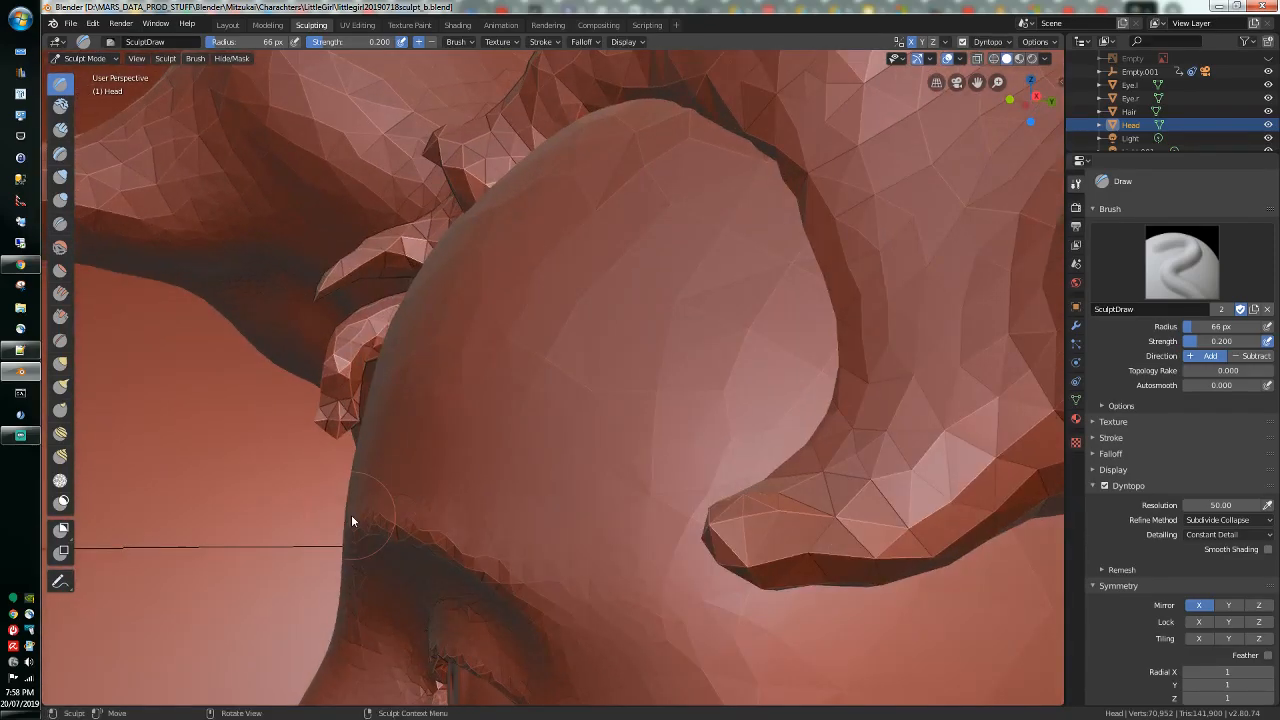
pyautogui.moveTo(474, 575)
pyautogui.mouseDown(button='middle')
pyautogui.moveTo(554, 606)
pyautogui.moveTo(586, 634)
pyautogui.moveTo(575, 634)
pyautogui.moveTo(640, 631)
pyautogui.moveTo(668, 607)
pyautogui.mouseUp(button='middle')
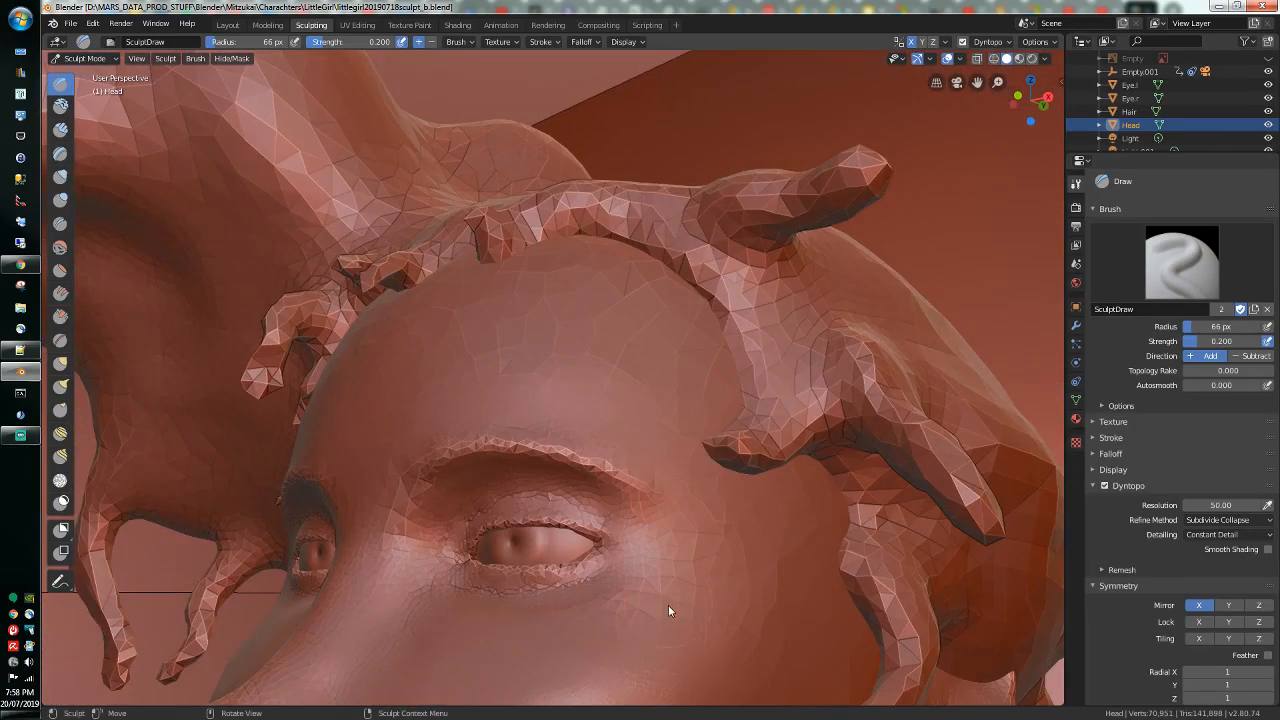
pyautogui.moveTo(660, 535)
pyautogui.mouseDown()
pyautogui.moveTo(650, 570)
pyautogui.moveTo(698, 560)
pyautogui.mouseUp()
pyautogui.moveTo(673, 538); pyautogui.dragTo(536, 529, button='middle')
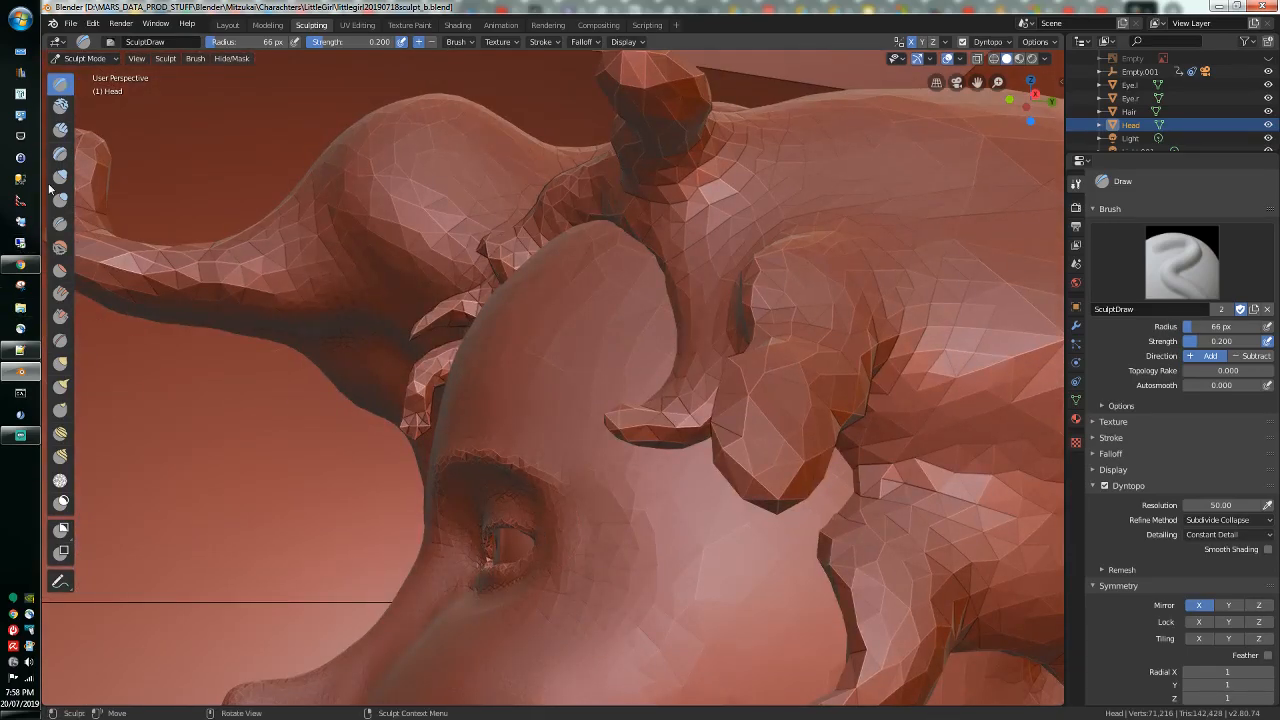
# Step: Blend the temple and the area beside the outer eye corner with Smooth brush strokes at strength 0.211
pyautogui.click(62, 249)
pyautogui.moveTo(603, 559)
pyautogui.mouseDown()
pyautogui.moveTo(604, 545)
pyautogui.moveTo(586, 558)
pyautogui.moveTo(590, 535)
pyautogui.moveTo(709, 582)
pyautogui.moveTo(727, 566)
pyautogui.mouseUp()
pyautogui.moveTo(727, 566)
pyautogui.mouseDown(button='middle')
pyautogui.moveTo(806, 562)
pyautogui.moveTo(783, 588)
pyautogui.moveTo(746, 586)
pyautogui.mouseUp(button='middle')
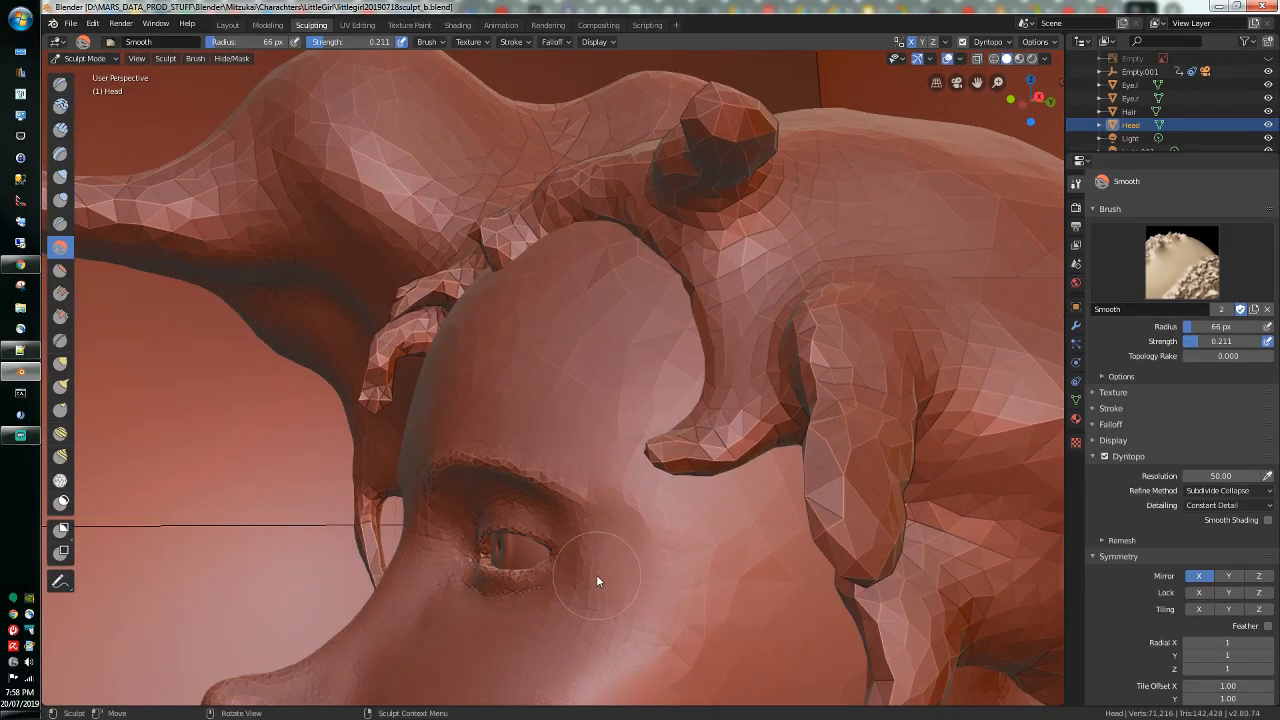
pyautogui.moveTo(625, 498)
pyautogui.mouseDown()
pyautogui.moveTo(598, 482)
pyautogui.moveTo(664, 492)
pyautogui.moveTo(675, 530)
pyautogui.mouseUp()
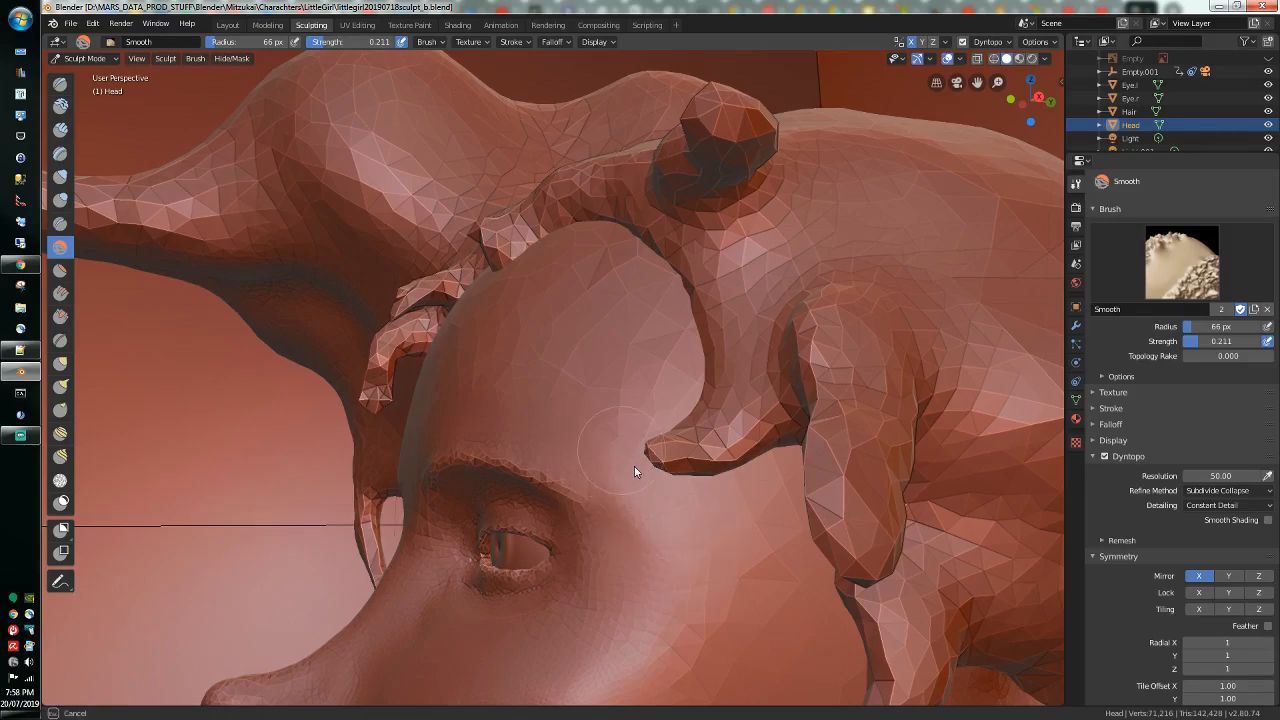
pyautogui.moveTo(678, 490)
pyautogui.mouseDown(button='middle')
pyautogui.moveTo(781, 469)
pyautogui.moveTo(808, 497)
pyautogui.moveTo(762, 483)
pyautogui.moveTo(874, 522)
pyautogui.moveTo(784, 532)
pyautogui.moveTo(710, 521)
pyautogui.moveTo(736, 550)
pyautogui.moveTo(654, 492)
pyautogui.moveTo(717, 464)
pyautogui.moveTo(852, 497)
pyautogui.moveTo(583, 480)
pyautogui.moveTo(586, 500)
pyautogui.moveTo(620, 463)
pyautogui.moveTo(634, 486)
pyautogui.moveTo(634, 386)
pyautogui.moveTo(643, 403)
pyautogui.mouseUp(button='middle')
pyautogui.scroll(-4, 660, 508)
pyautogui.moveTo(690, 526)
pyautogui.mouseDown()
pyautogui.moveTo(612, 540)
pyautogui.moveTo(727, 498)
pyautogui.moveTo(754, 511)
pyautogui.mouseUp()
pyautogui.moveTo(797, 569)
pyautogui.mouseDown(button='middle')
pyautogui.moveTo(743, 560)
pyautogui.moveTo(839, 647)
pyautogui.moveTo(757, 640)
pyautogui.moveTo(704, 658)
pyautogui.moveTo(854, 661)
pyautogui.moveTo(886, 678)
pyautogui.mouseUp(button='middle')
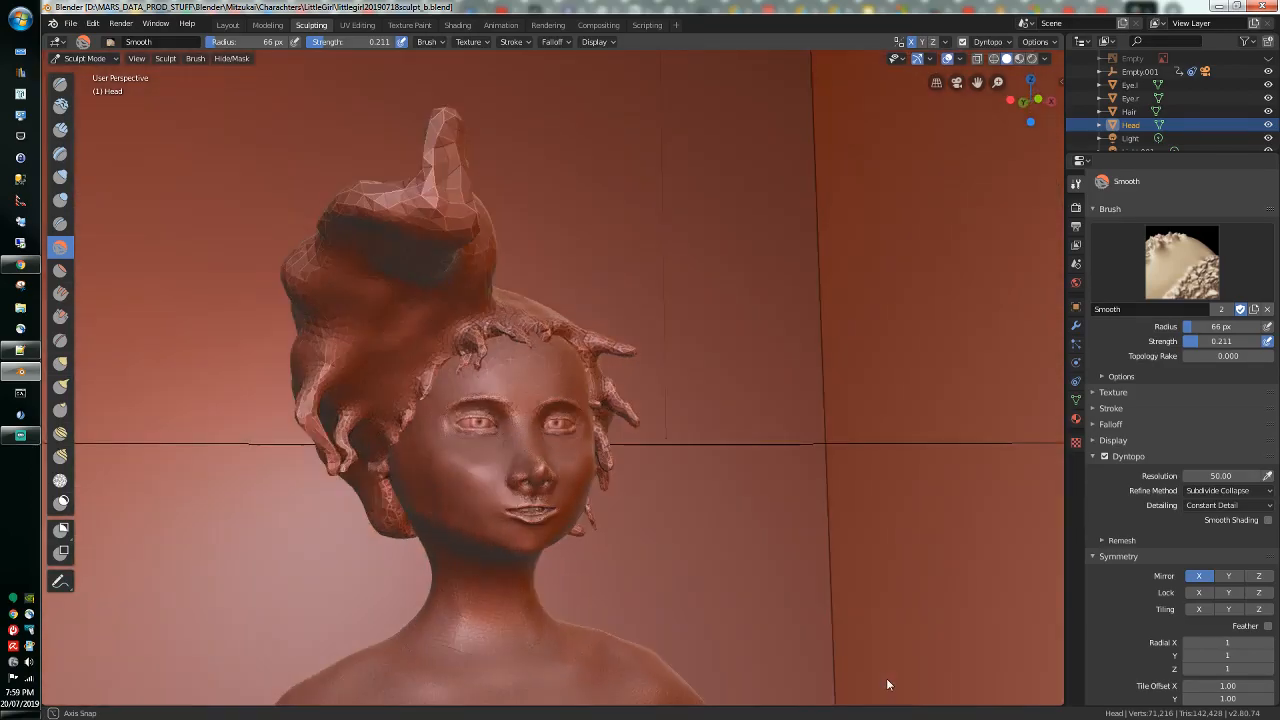
# Step: Smooth the lower face and the underside of the chin from several angles with the Smooth brush at strength 0.211
pyautogui.scroll(3, 564, 432)
pyautogui.moveTo(564, 436)
pyautogui.mouseDown(button='middle')
pyautogui.moveTo(590, 435)
pyautogui.moveTo(560, 501)
pyautogui.moveTo(562, 553)
pyautogui.moveTo(535, 530)
pyautogui.moveTo(528, 468)
pyautogui.moveTo(482, 450)
pyautogui.mouseUp(button='middle')
pyautogui.moveTo(509, 556)
pyautogui.mouseDown()
pyautogui.moveTo(591, 588)
pyautogui.moveTo(510, 582)
pyautogui.moveTo(610, 578)
pyautogui.moveTo(606, 536)
pyautogui.moveTo(534, 620)
pyautogui.moveTo(586, 614)
pyautogui.mouseUp()
pyautogui.moveTo(586, 614); pyautogui.dragTo(560, 494, button='middle')
pyautogui.moveTo(552, 490); pyautogui.dragTo(660, 483)
pyautogui.moveTo(660, 483)
pyautogui.mouseDown(button='middle')
pyautogui.moveTo(584, 461)
pyautogui.moveTo(589, 494)
pyautogui.moveTo(692, 460)
pyautogui.moveTo(823, 524)
pyautogui.moveTo(851, 520)
pyautogui.moveTo(848, 495)
pyautogui.mouseUp(button='middle')
pyautogui.moveTo(722, 538)
pyautogui.mouseDown()
pyautogui.moveTo(575, 564)
pyautogui.moveTo(590, 567)
pyautogui.moveTo(571, 576)
pyautogui.moveTo(587, 589)
pyautogui.moveTo(571, 586)
pyautogui.mouseUp()
pyautogui.moveTo(677, 637)
pyautogui.mouseDown(button='middle')
pyautogui.moveTo(683, 594)
pyautogui.moveTo(729, 597)
pyautogui.mouseUp(button='middle')
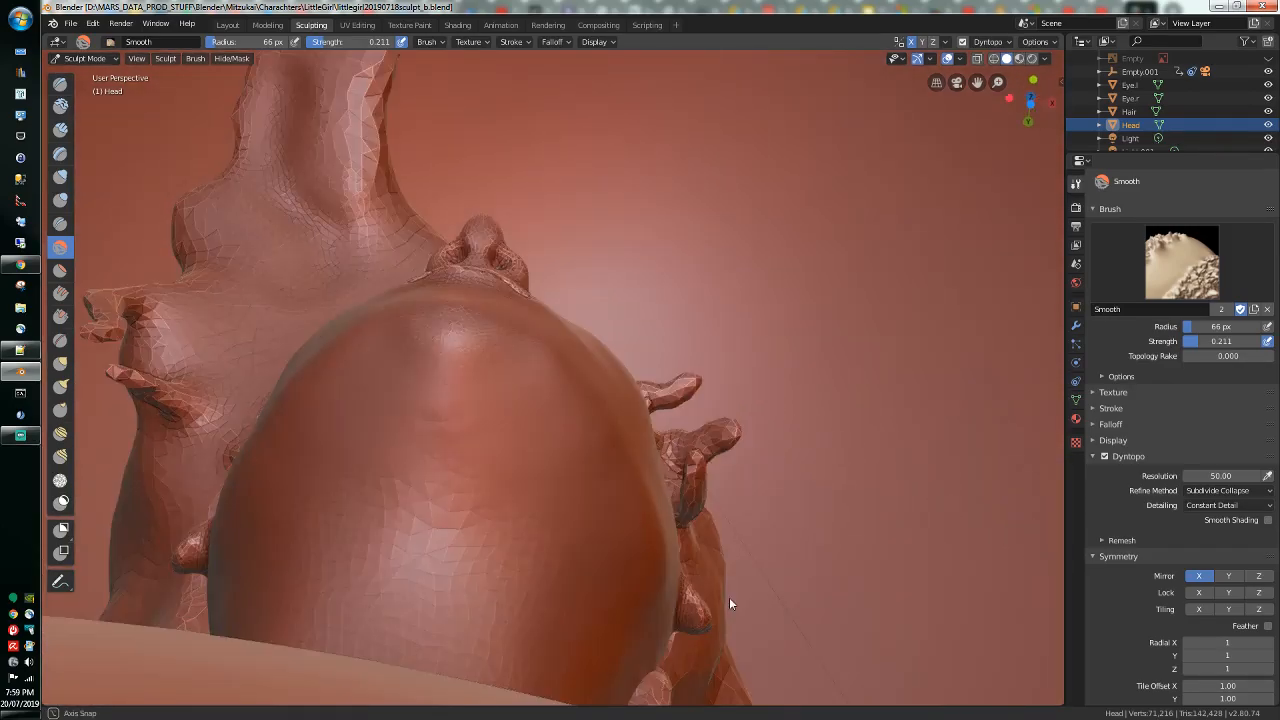
pyautogui.moveTo(455, 462); pyautogui.dragTo(444, 453)
pyautogui.moveTo(444, 453)
pyautogui.mouseDown(button='middle')
pyautogui.moveTo(521, 613)
pyautogui.moveTo(780, 651)
pyautogui.moveTo(895, 651)
pyautogui.moveTo(794, 571)
pyautogui.moveTo(856, 580)
pyautogui.moveTo(588, 565)
pyautogui.moveTo(323, 574)
pyautogui.moveTo(296, 567)
pyautogui.moveTo(286, 531)
pyautogui.moveTo(449, 548)
pyautogui.mouseUp(button='middle')
# Step: Set the Dyntopo resolution to 70
pyautogui.scroll(5, 298, 581)
pyautogui.scroll(4, 449, 548)
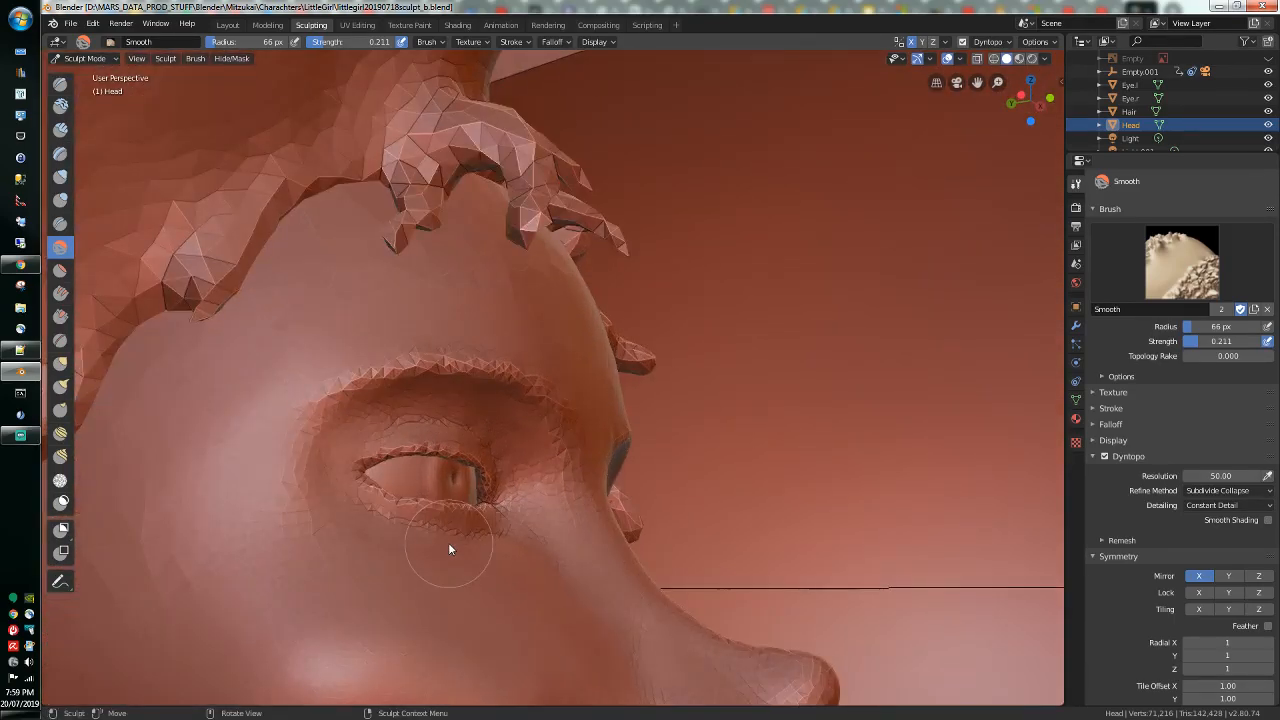
pyautogui.moveTo(977, 82); pyautogui.dragTo(978, 100)
pyautogui.moveTo(845, 390); pyautogui.dragTo(847, 405, button='middle')
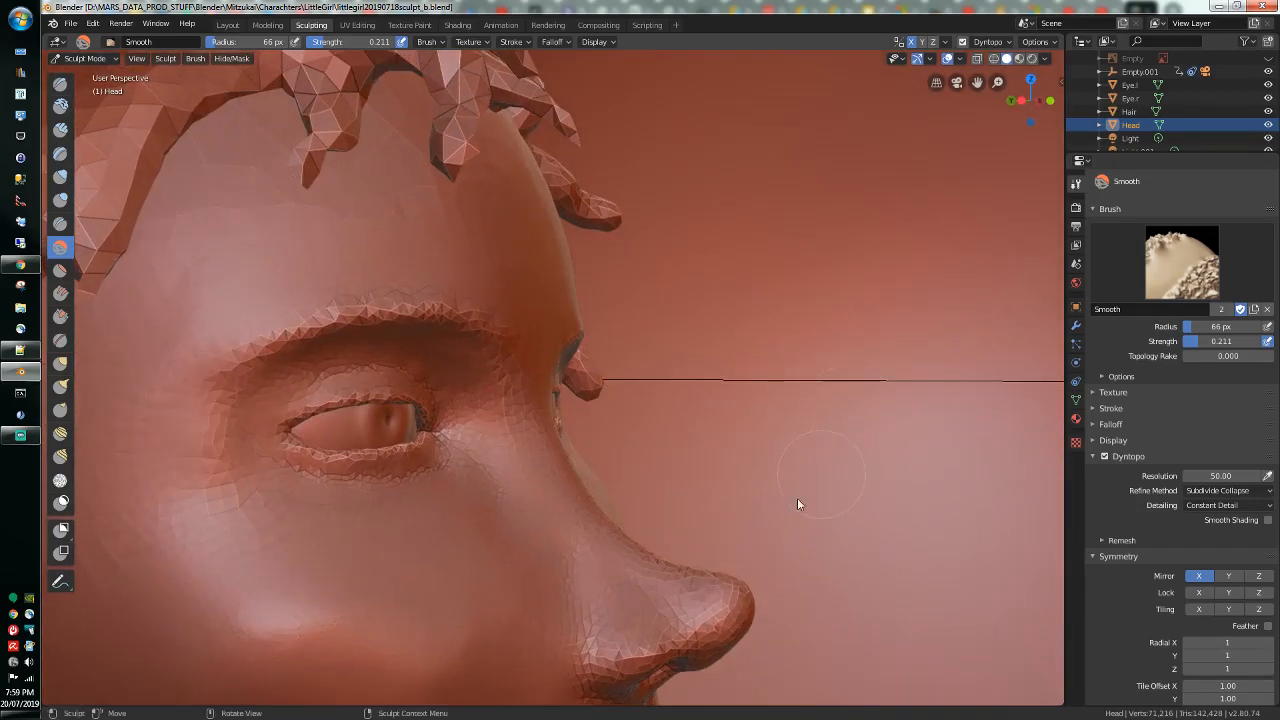
pyautogui.click(1232, 475)
pyautogui.write('70')
pyautogui.press('Return')
# Step: Smooth the tip of the nose from the side, front and below with the Smooth brush at strength 0.211
pyautogui.moveTo(686, 566)
pyautogui.mouseDown()
pyautogui.moveTo(743, 580)
pyautogui.moveTo(747, 620)
pyautogui.mouseUp()
pyautogui.moveTo(741, 624); pyautogui.dragTo(676, 613, button='middle')
pyautogui.scroll(-3, 676, 613)
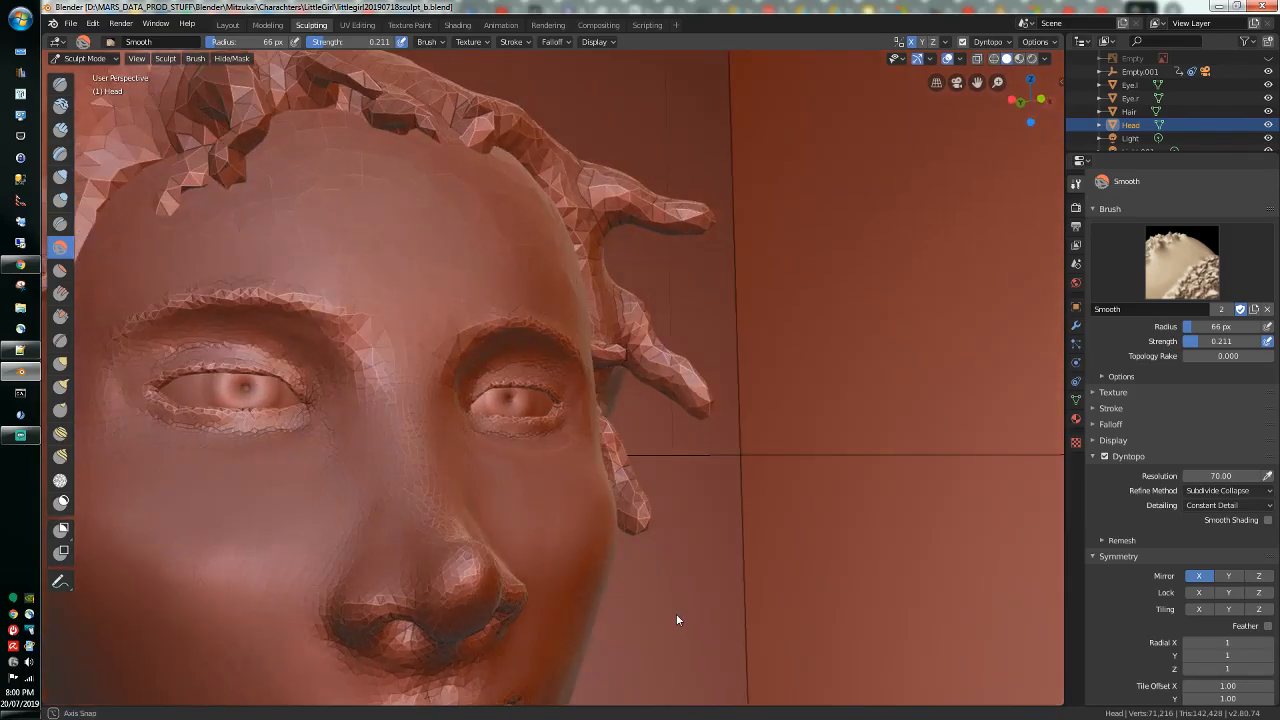
pyautogui.moveTo(495, 567); pyautogui.dragTo(495, 598, button='middle')
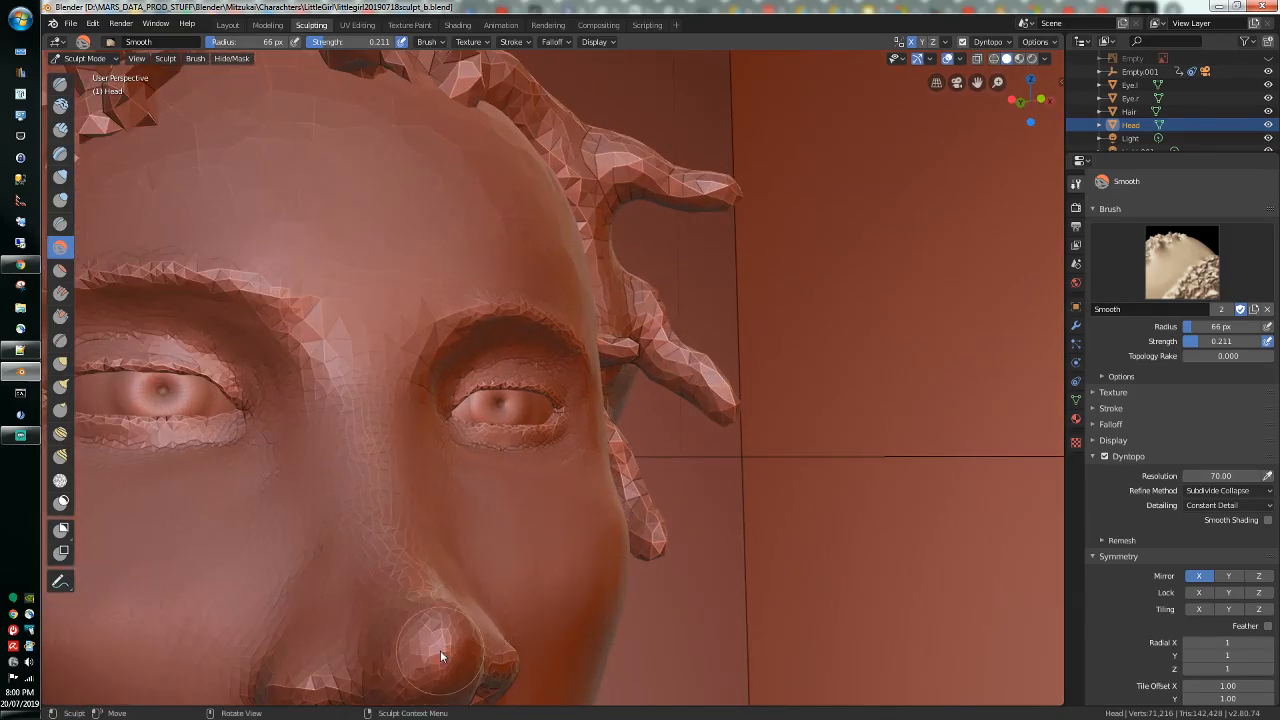
pyautogui.moveTo(448, 641)
pyautogui.mouseDown()
pyautogui.moveTo(449, 627)
pyautogui.moveTo(455, 664)
pyautogui.mouseUp()
pyautogui.moveTo(455, 664)
pyautogui.mouseDown(button='middle')
pyautogui.moveTo(436, 613)
pyautogui.moveTo(294, 508)
pyautogui.mouseUp(button='middle')
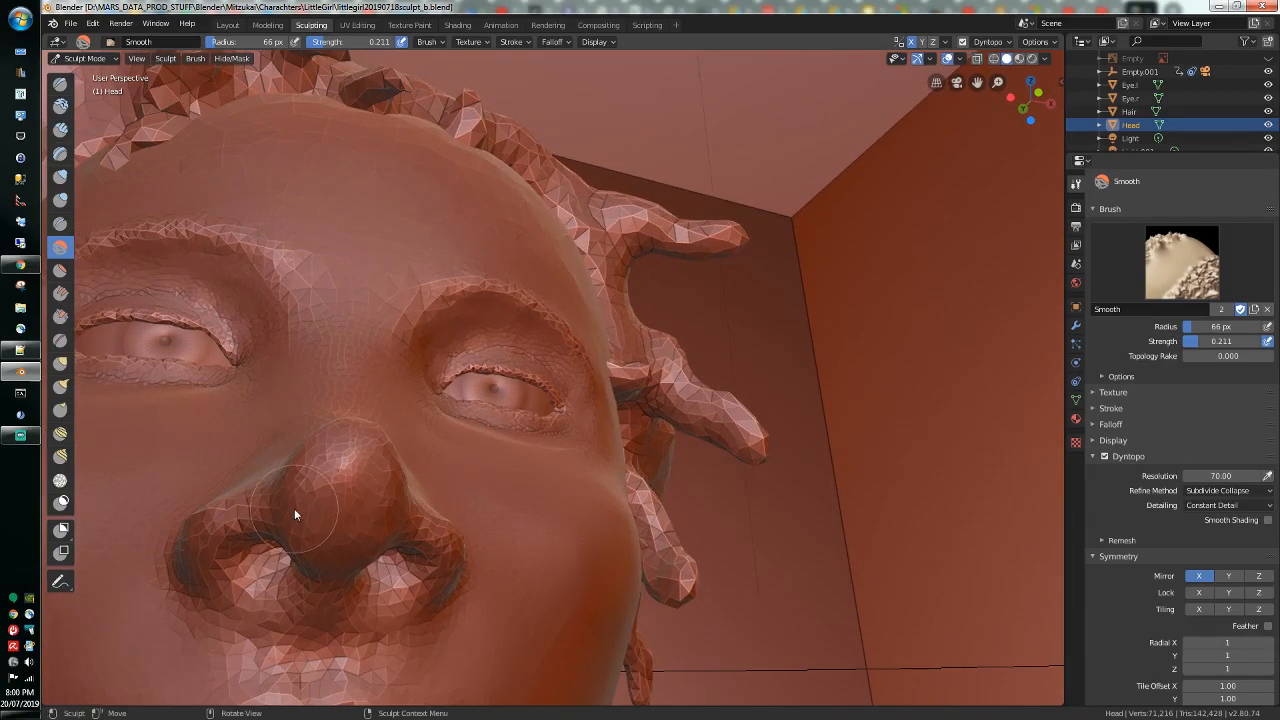
pyautogui.moveTo(343, 461)
pyautogui.mouseDown()
pyautogui.moveTo(351, 453)
pyautogui.moveTo(349, 478)
pyautogui.moveTo(363, 464)
pyautogui.mouseUp()
pyautogui.moveTo(363, 464)
pyautogui.mouseDown(button='middle')
pyautogui.moveTo(422, 471)
pyautogui.moveTo(246, 479)
pyautogui.moveTo(306, 573)
pyautogui.moveTo(336, 574)
pyautogui.moveTo(362, 549)
pyautogui.moveTo(441, 567)
pyautogui.moveTo(326, 543)
pyautogui.moveTo(78, 525)
pyautogui.moveTo(1020, 534)
pyautogui.moveTo(710, 537)
pyautogui.moveTo(826, 537)
pyautogui.moveTo(848, 483)
pyautogui.moveTo(894, 480)
pyautogui.moveTo(903, 451)
pyautogui.mouseUp(button='middle')
# Step: Build up the area below the lower lip and the chin with the Draw brush at strength 0.200
pyautogui.scroll(-2, 359, 565)
pyautogui.scroll(-5, 344, 568)
pyautogui.scroll(3, 825, 537)
pyautogui.scroll(3, 848, 483)
pyautogui.scroll(2, 903, 451)
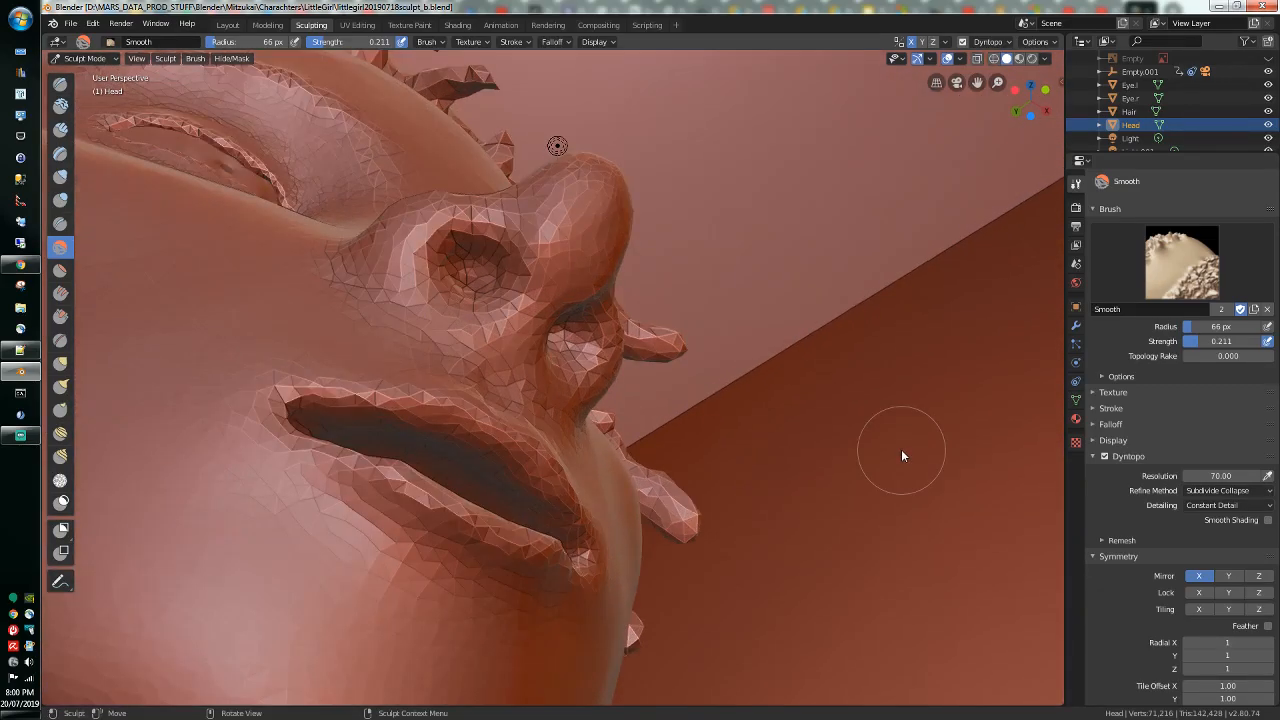
pyautogui.click(60, 84)
pyautogui.moveTo(507, 523)
pyautogui.mouseDown()
pyautogui.moveTo(445, 501)
pyautogui.moveTo(509, 519)
pyautogui.moveTo(484, 490)
pyautogui.moveTo(440, 483)
pyautogui.moveTo(482, 508)
pyautogui.moveTo(465, 503)
pyautogui.moveTo(500, 485)
pyautogui.moveTo(534, 529)
pyautogui.mouseUp()
pyautogui.moveTo(520, 524); pyautogui.dragTo(504, 541, button='middle')
pyautogui.moveTo(449, 689)
pyautogui.mouseDown()
pyautogui.moveTo(385, 651)
pyautogui.moveTo(257, 628)
pyautogui.moveTo(320, 672)
pyautogui.moveTo(376, 649)
pyautogui.mouseUp()
pyautogui.moveTo(376, 649)
pyautogui.mouseDown(button='middle')
pyautogui.moveTo(343, 674)
pyautogui.moveTo(357, 678)
pyautogui.moveTo(503, 581)
pyautogui.moveTo(485, 462)
pyautogui.moveTo(489, 543)
pyautogui.moveTo(486, 400)
pyautogui.moveTo(505, 540)
pyautogui.mouseUp(button='middle')
pyautogui.moveTo(505, 537)
pyautogui.mouseDown()
pyautogui.moveTo(405, 573)
pyautogui.moveTo(346, 557)
pyautogui.mouseUp()
pyautogui.moveTo(365, 556); pyautogui.dragTo(366, 502, button='middle')
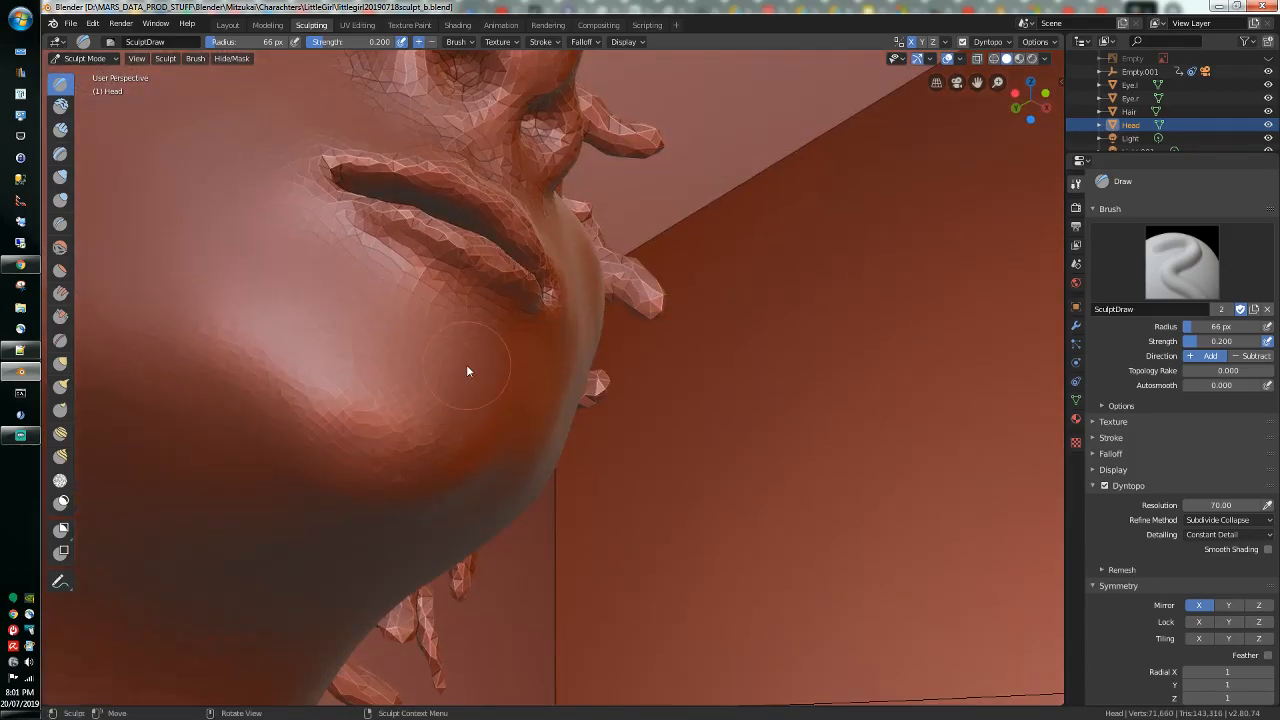
# Step: Add volume along the lower lip with Draw brush strokes at strength 0.200
pyautogui.moveTo(522, 317)
pyautogui.mouseDown()
pyautogui.moveTo(408, 248)
pyautogui.moveTo(429, 243)
pyautogui.moveTo(517, 284)
pyautogui.mouseUp()
pyautogui.moveTo(517, 284); pyautogui.dragTo(423, 285, button='middle')
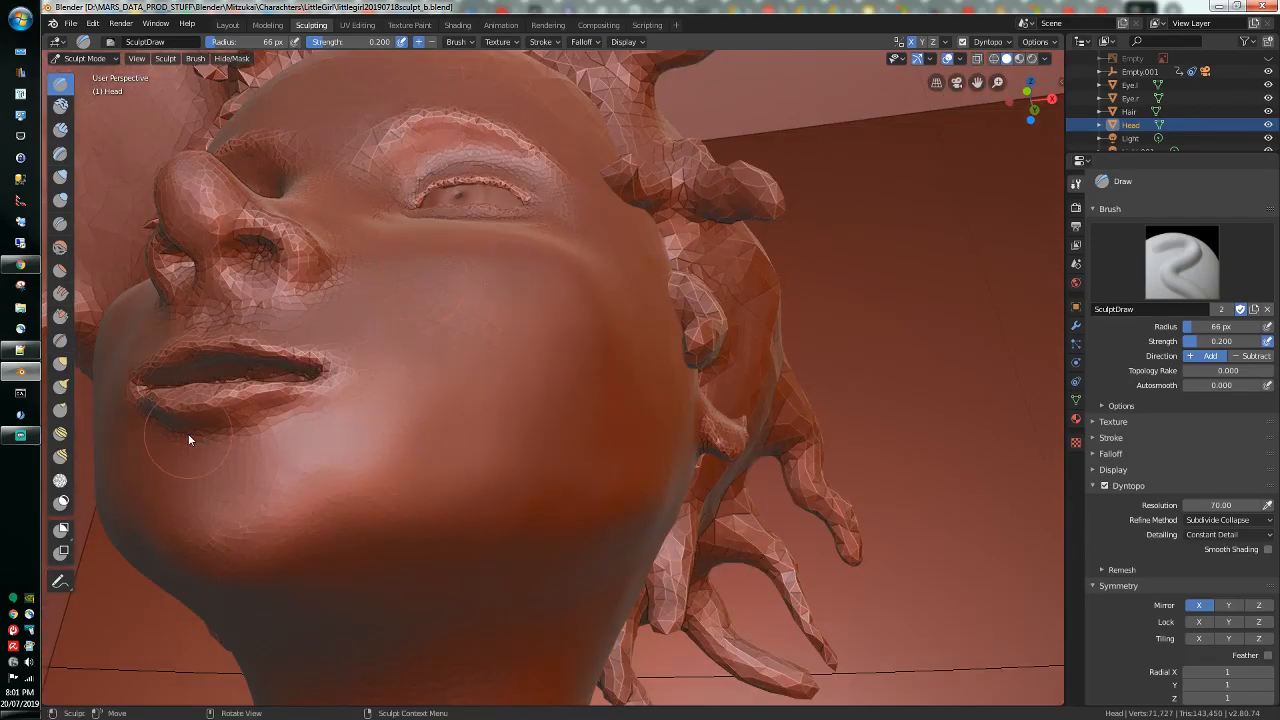
pyautogui.moveTo(250, 408); pyautogui.dragTo(305, 397)
pyautogui.moveTo(305, 397)
pyautogui.mouseDown(button='middle')
pyautogui.moveTo(284, 380)
pyautogui.moveTo(314, 372)
pyautogui.moveTo(418, 418)
pyautogui.moveTo(389, 413)
pyautogui.mouseUp(button='middle')
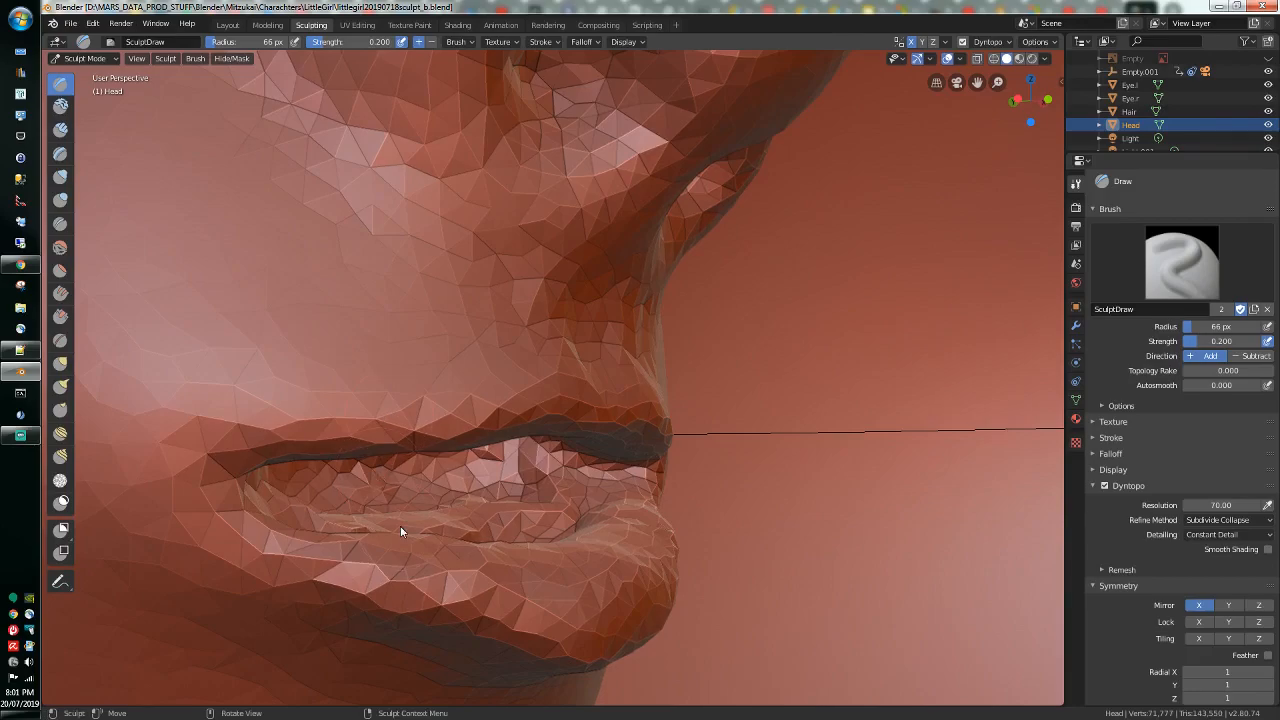
pyautogui.moveTo(510, 573)
pyautogui.mouseDown()
pyautogui.moveTo(355, 572)
pyautogui.moveTo(528, 579)
pyautogui.moveTo(512, 620)
pyautogui.moveTo(486, 623)
pyautogui.moveTo(351, 568)
pyautogui.moveTo(293, 565)
pyautogui.moveTo(255, 527)
pyautogui.mouseUp()
pyautogui.scroll(-5, 255, 527)
# Step: Raise the Draw brush strength to 0.496 and thicken the lower lip along its outer edge
pyautogui.moveTo(266, 557); pyautogui.dragTo(443, 466, button='middle')
pyautogui.scroll(5, 163, 480)
pyautogui.scroll(4, 454, 363)
pyautogui.scroll(3, 455, 369)
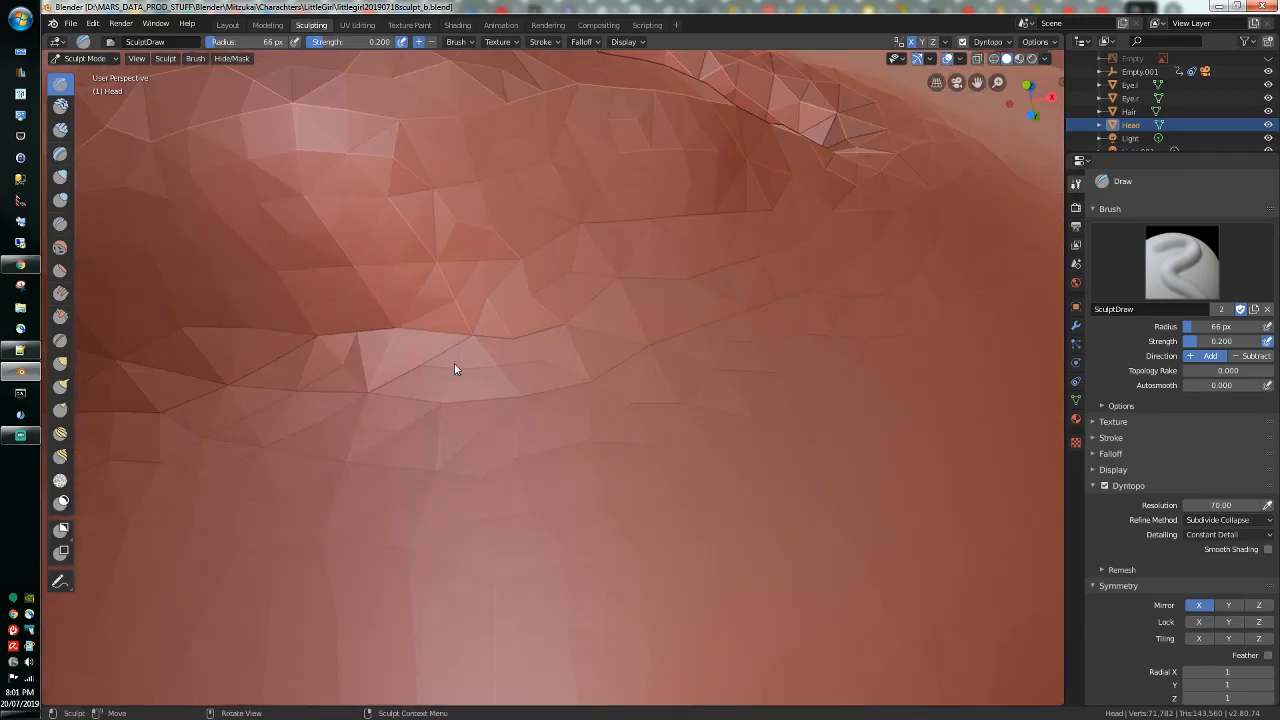
pyautogui.scroll(-3, 467, 89)
pyautogui.moveTo(345, 41); pyautogui.dragTo(368, 41)
pyautogui.moveTo(518, 272)
pyautogui.mouseDown()
pyautogui.moveTo(279, 307)
pyautogui.moveTo(214, 340)
pyautogui.moveTo(391, 300)
pyautogui.moveTo(234, 334)
pyautogui.moveTo(278, 330)
pyautogui.mouseUp()
pyautogui.moveTo(414, 289); pyautogui.dragTo(483, 293)
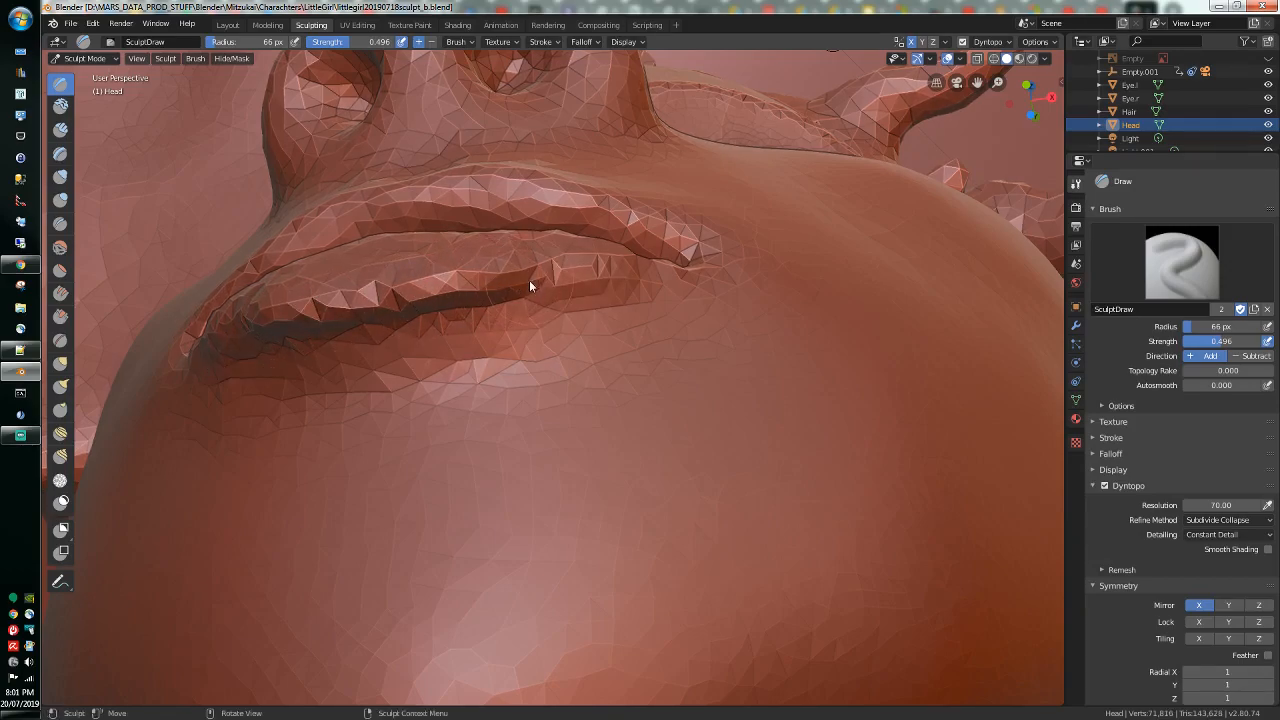
pyautogui.moveTo(563, 277)
pyautogui.mouseDown(button='middle')
pyautogui.moveTo(560, 346)
pyautogui.moveTo(466, 317)
pyautogui.moveTo(551, 323)
pyautogui.mouseUp(button='middle')
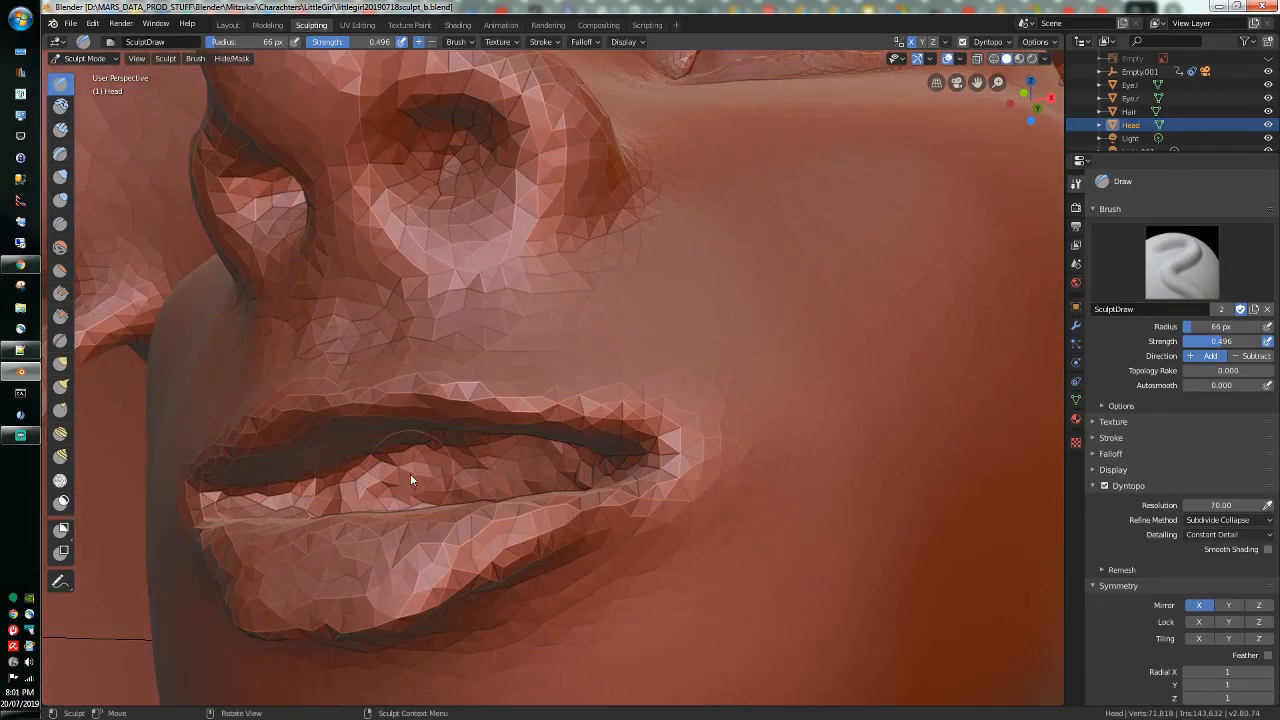
pyautogui.moveTo(364, 553)
pyautogui.mouseDown()
pyautogui.moveTo(228, 555)
pyautogui.moveTo(318, 572)
pyautogui.moveTo(252, 586)
pyautogui.moveTo(337, 591)
pyautogui.mouseUp()
pyautogui.moveTo(330, 592)
pyautogui.mouseDown(button='middle')
pyautogui.moveTo(260, 597)
pyautogui.moveTo(310, 589)
pyautogui.mouseUp(button='middle')
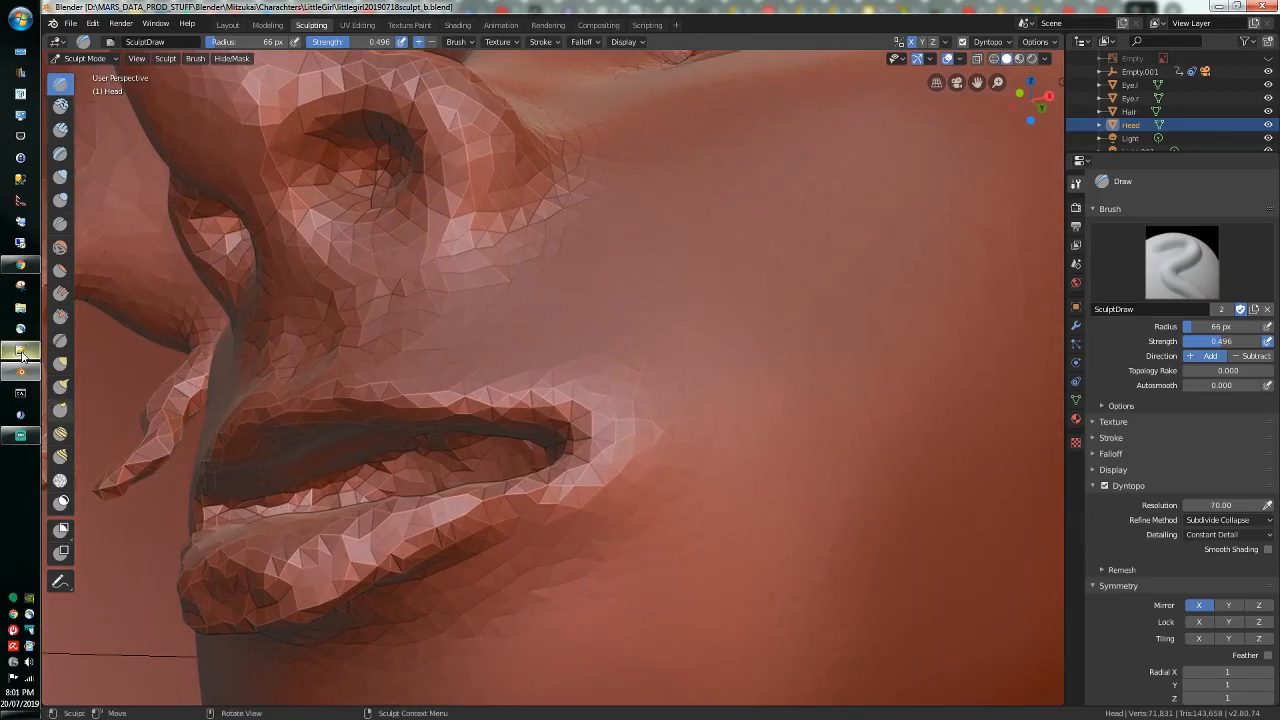
# Step: Smooth the roughened mouth area with the Smooth brush at strength 0.211
pyautogui.click(60, 247)
pyautogui.moveTo(92, 317)
pyautogui.mouseDown(button='middle')
pyautogui.moveTo(189, 423)
pyautogui.moveTo(184, 401)
pyautogui.moveTo(165, 396)
pyautogui.mouseUp(button='middle')
pyautogui.moveTo(196, 368)
pyautogui.mouseDown()
pyautogui.moveTo(364, 289)
pyautogui.moveTo(323, 336)
pyautogui.moveTo(165, 418)
pyautogui.moveTo(277, 322)
pyautogui.moveTo(358, 354)
pyautogui.moveTo(182, 433)
pyautogui.moveTo(290, 434)
pyautogui.mouseUp()
pyautogui.moveTo(290, 434)
pyautogui.mouseDown(button='middle')
pyautogui.moveTo(327, 471)
pyautogui.moveTo(183, 415)
pyautogui.mouseUp(button='middle')
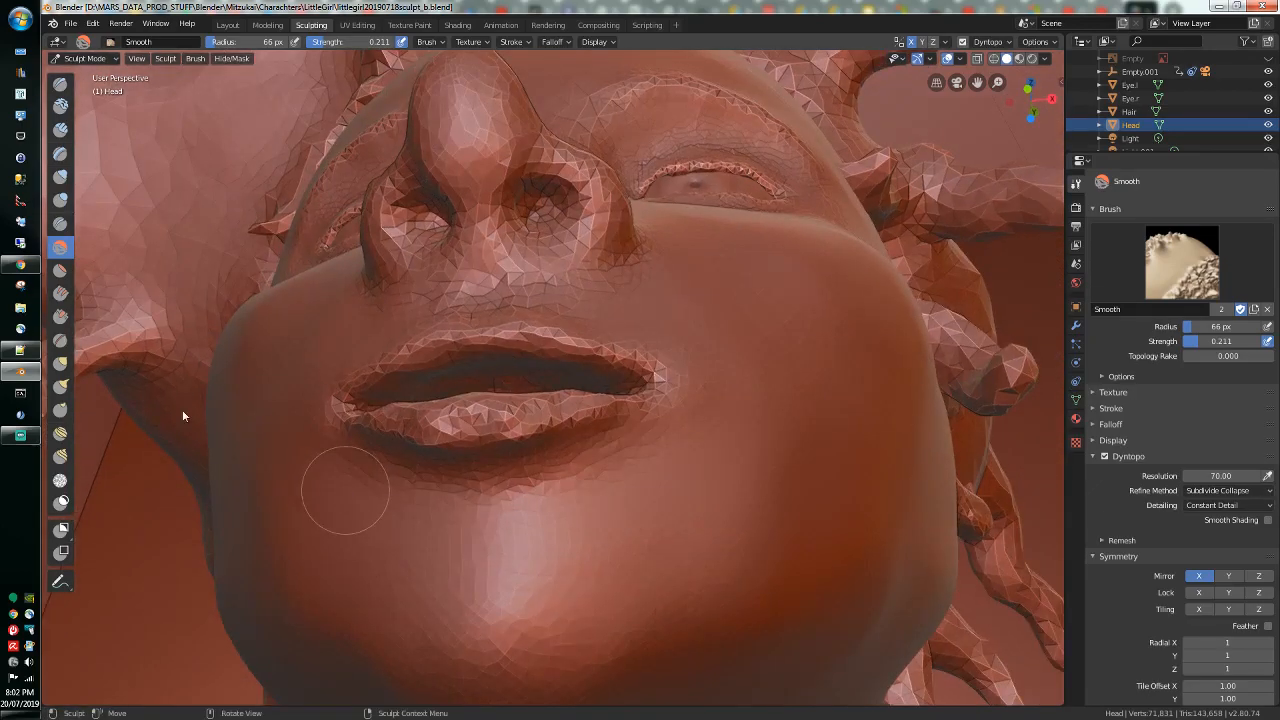
# Step: Carve the fold beneath the lower lip with the Crease brush at a reduced strength
pyautogui.click(61, 225)
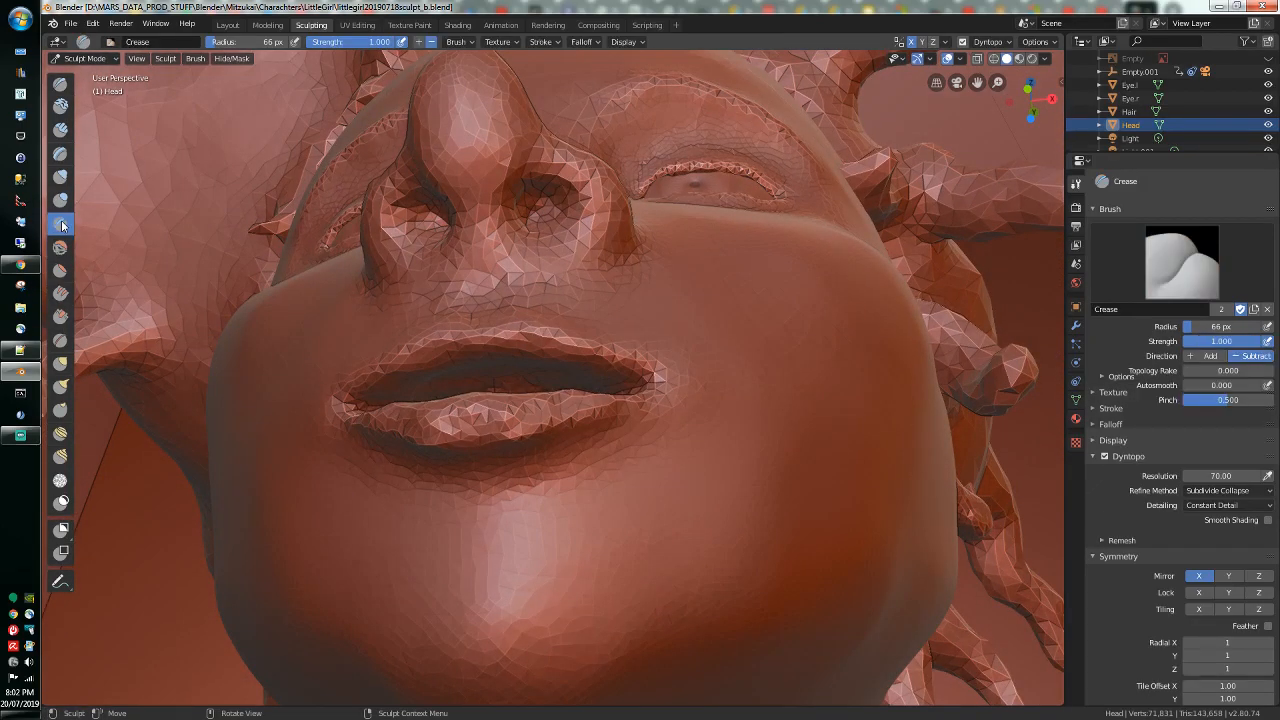
pyautogui.moveTo(368, 45); pyautogui.dragTo(302, 45)
pyautogui.moveTo(345, 542)
pyautogui.mouseDown()
pyautogui.moveTo(534, 548)
pyautogui.moveTo(343, 506)
pyautogui.moveTo(400, 531)
pyautogui.moveTo(304, 516)
pyautogui.moveTo(393, 526)
pyautogui.moveTo(365, 496)
pyautogui.moveTo(388, 510)
pyautogui.moveTo(482, 514)
pyautogui.moveTo(423, 488)
pyautogui.moveTo(312, 473)
pyautogui.moveTo(537, 518)
pyautogui.moveTo(651, 506)
pyautogui.mouseUp()
# Step: Soften the lower lip and the lip edges with the Smooth brush at strength 0.211
pyautogui.hotkey('shift', 's')
pyautogui.moveTo(651, 507)
pyautogui.mouseDown(button='middle')
pyautogui.moveTo(506, 534)
pyautogui.moveTo(609, 542)
pyautogui.moveTo(618, 593)
pyautogui.moveTo(610, 576)
pyautogui.mouseUp(button='middle')
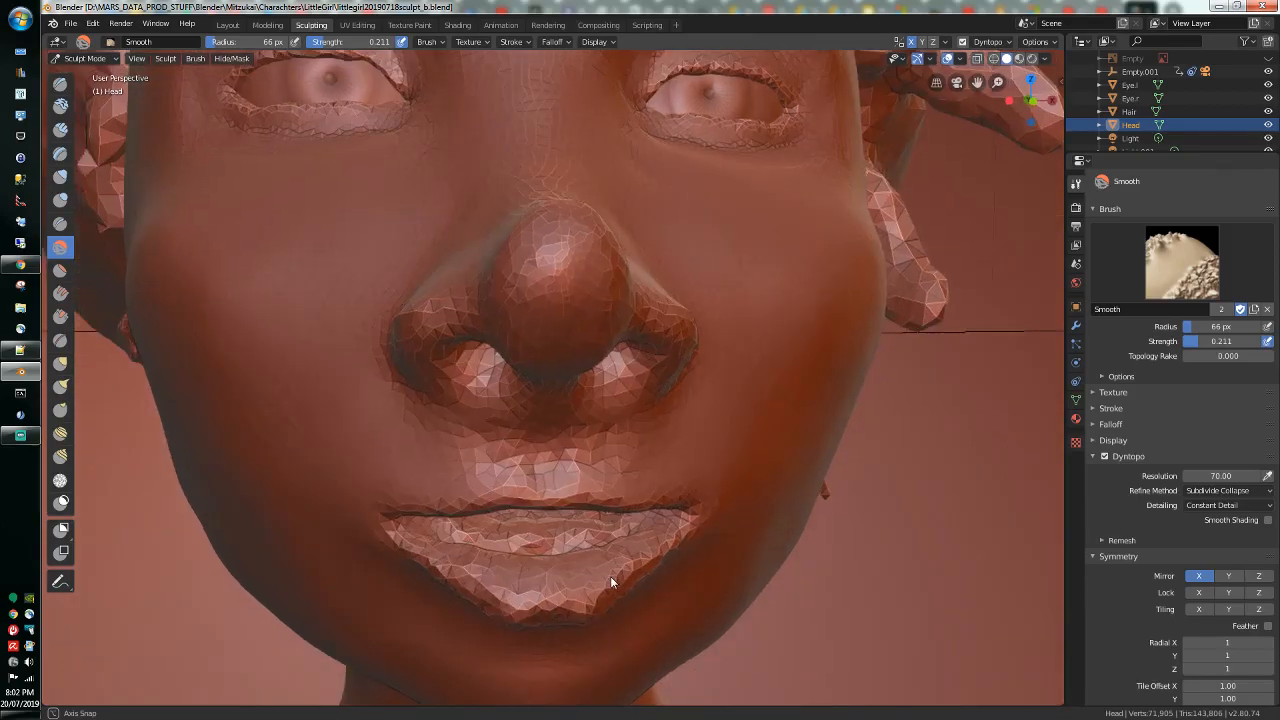
pyautogui.moveTo(514, 623); pyautogui.dragTo(510, 556, button='middle')
pyautogui.moveTo(511, 570)
pyautogui.mouseDown()
pyautogui.moveTo(500, 566)
pyautogui.moveTo(583, 570)
pyautogui.moveTo(494, 557)
pyautogui.mouseUp()
pyautogui.moveTo(530, 572)
pyautogui.mouseDown(button='middle')
pyautogui.moveTo(497, 520)
pyautogui.moveTo(417, 537)
pyautogui.moveTo(450, 605)
pyautogui.mouseUp(button='middle')
pyautogui.moveTo(460, 562); pyautogui.dragTo(454, 402, button='middle')
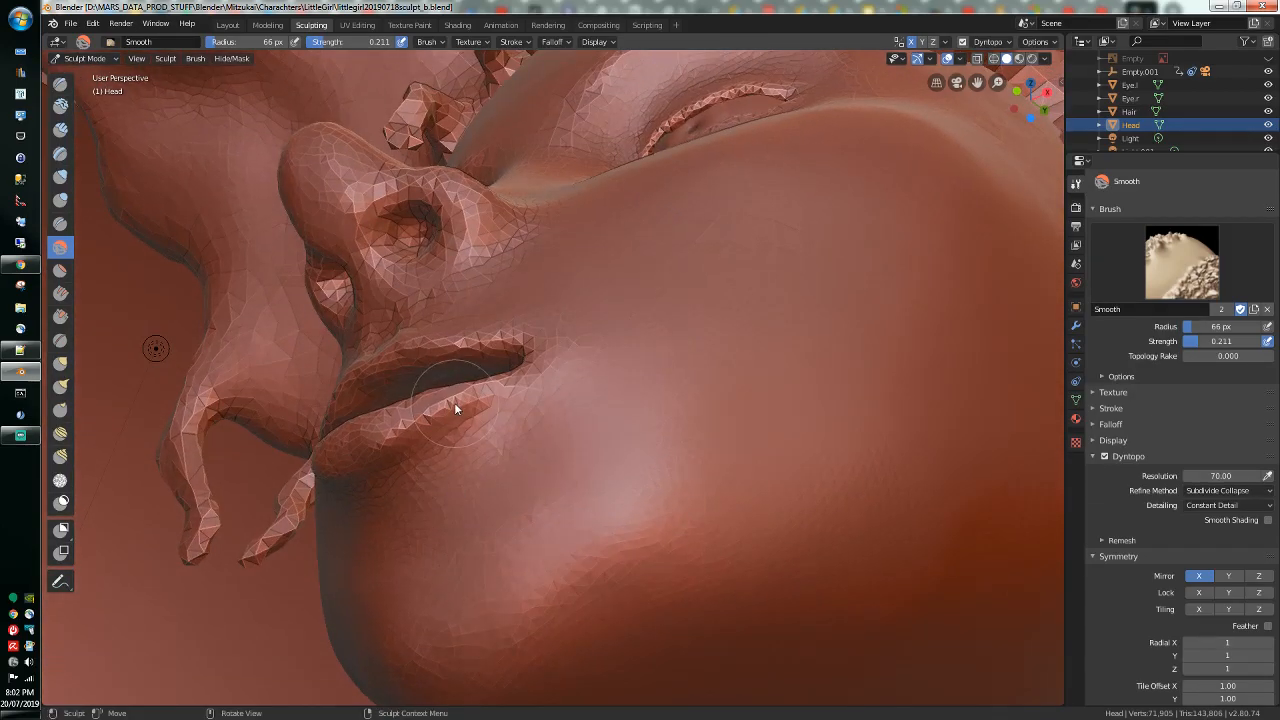
pyautogui.moveTo(435, 352); pyautogui.dragTo(408, 360)
# Step: Thicken the upper lip towards the mouth corner with the Draw brush at strength 0.496
pyautogui.click(60, 84)
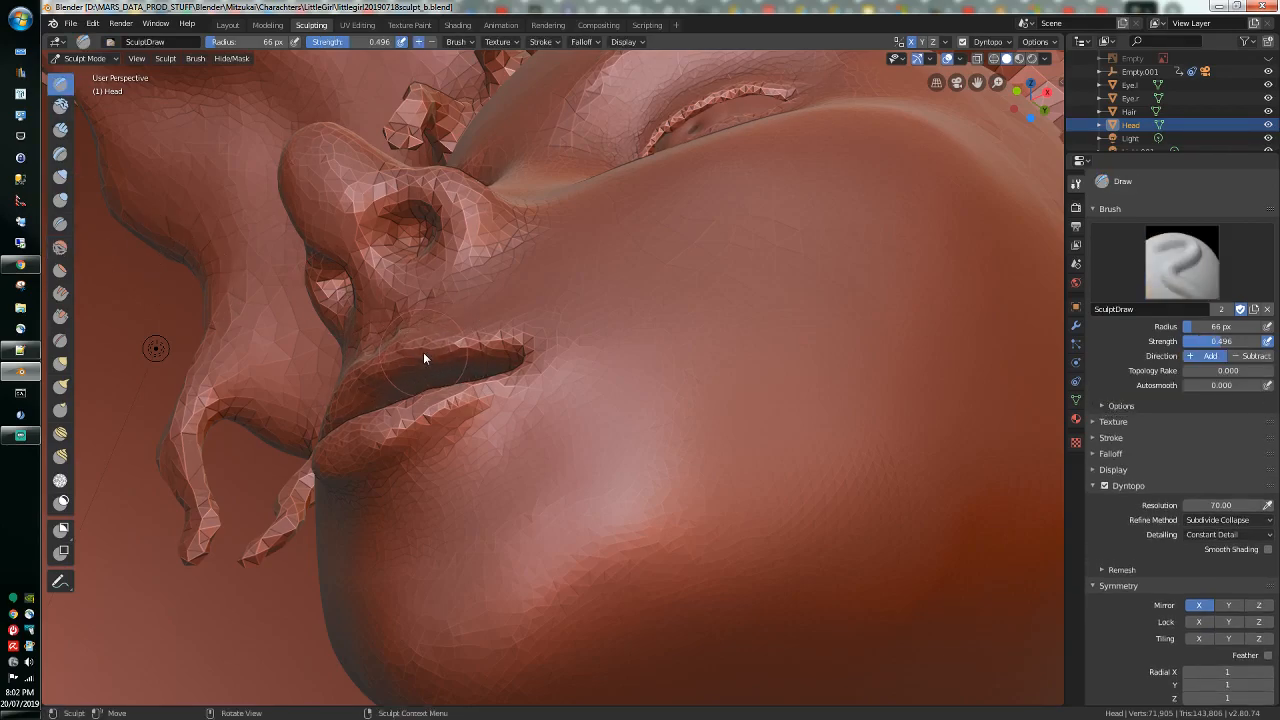
pyautogui.scroll(5, 423, 352)
pyautogui.moveTo(400, 310)
pyautogui.mouseDown()
pyautogui.moveTo(350, 310)
pyautogui.moveTo(291, 349)
pyautogui.moveTo(517, 295)
pyautogui.moveTo(361, 299)
pyautogui.moveTo(296, 323)
pyautogui.moveTo(502, 303)
pyautogui.mouseUp()
pyautogui.moveTo(540, 301); pyautogui.dragTo(573, 321, button='middle')
pyautogui.moveTo(691, 404)
pyautogui.mouseDown()
pyautogui.moveTo(440, 388)
pyautogui.moveTo(746, 411)
pyautogui.moveTo(577, 391)
pyautogui.moveTo(502, 359)
pyautogui.moveTo(723, 398)
pyautogui.moveTo(590, 339)
pyautogui.moveTo(794, 400)
pyautogui.moveTo(666, 369)
pyautogui.mouseUp()
# Step: Smooth the upper lip and the skin around it with the Smooth brush at strength 0.211
pyautogui.click(61, 250)
pyautogui.moveTo(666, 369)
pyautogui.mouseDown(button='middle')
pyautogui.moveTo(669, 336)
pyautogui.moveTo(690, 315)
pyautogui.mouseUp(button='middle')
pyautogui.moveTo(660, 276)
pyautogui.mouseDown()
pyautogui.moveTo(583, 266)
pyautogui.moveTo(560, 243)
pyautogui.moveTo(576, 250)
pyautogui.moveTo(488, 247)
pyautogui.moveTo(559, 229)
pyautogui.moveTo(520, 252)
pyautogui.moveTo(769, 275)
pyautogui.mouseUp()
pyautogui.moveTo(769, 275)
pyautogui.mouseDown(button='middle')
pyautogui.moveTo(622, 344)
pyautogui.moveTo(666, 357)
pyautogui.moveTo(657, 349)
pyautogui.mouseUp(button='middle')
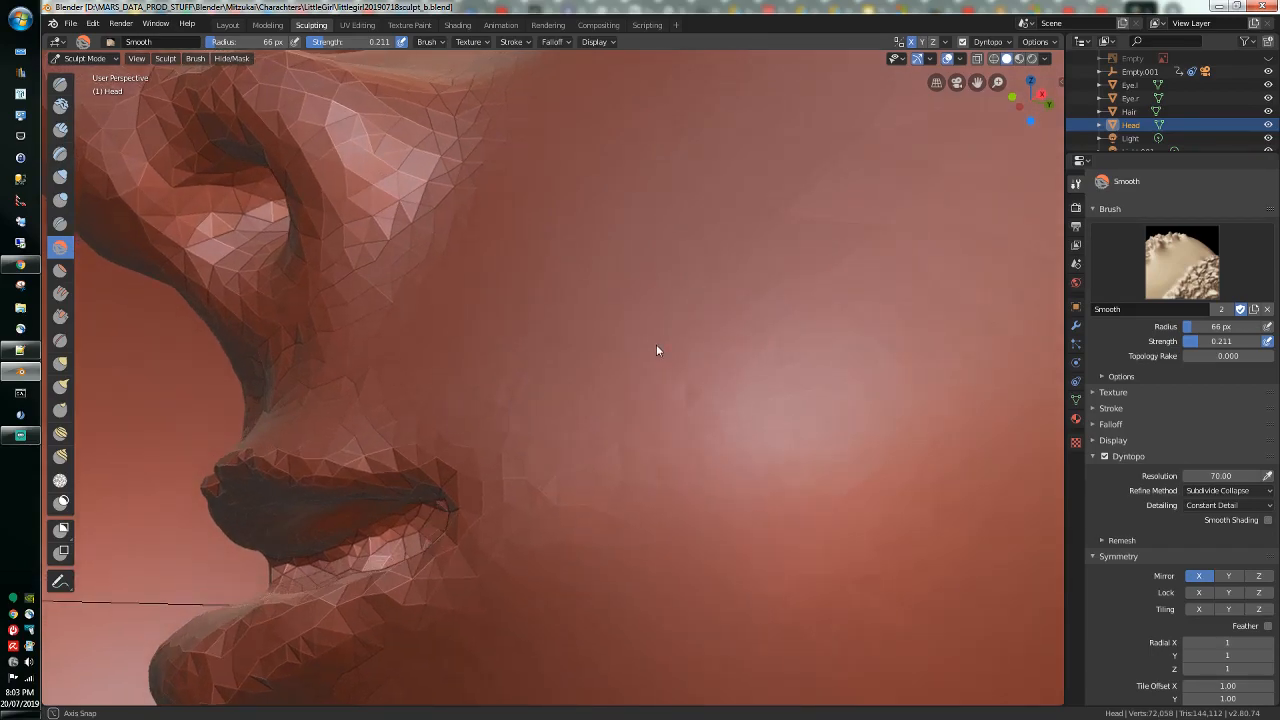
# Step: Pull the middle of the upper lip into shape with the Snake Hook brush at strength 0.333, undoing a misplaced stroke
pyautogui.click(68, 385)
pyautogui.moveTo(273, 521)
pyautogui.mouseDown()
pyautogui.moveTo(288, 538)
pyautogui.moveTo(265, 513)
pyautogui.moveTo(266, 526)
pyautogui.mouseUp()
pyautogui.moveTo(284, 487); pyautogui.dragTo(354, 488, button='middle')
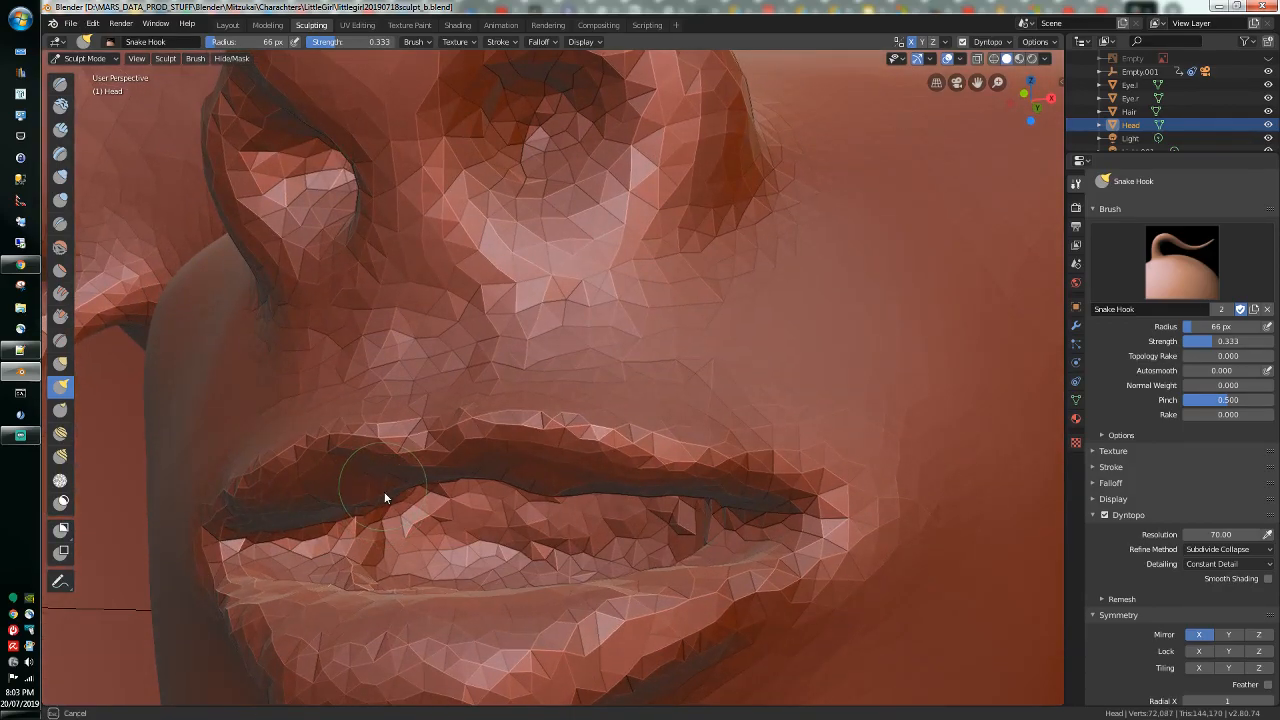
pyautogui.moveTo(405, 484); pyautogui.dragTo(414, 487)
pyautogui.hotkey('ctrl', 'z')
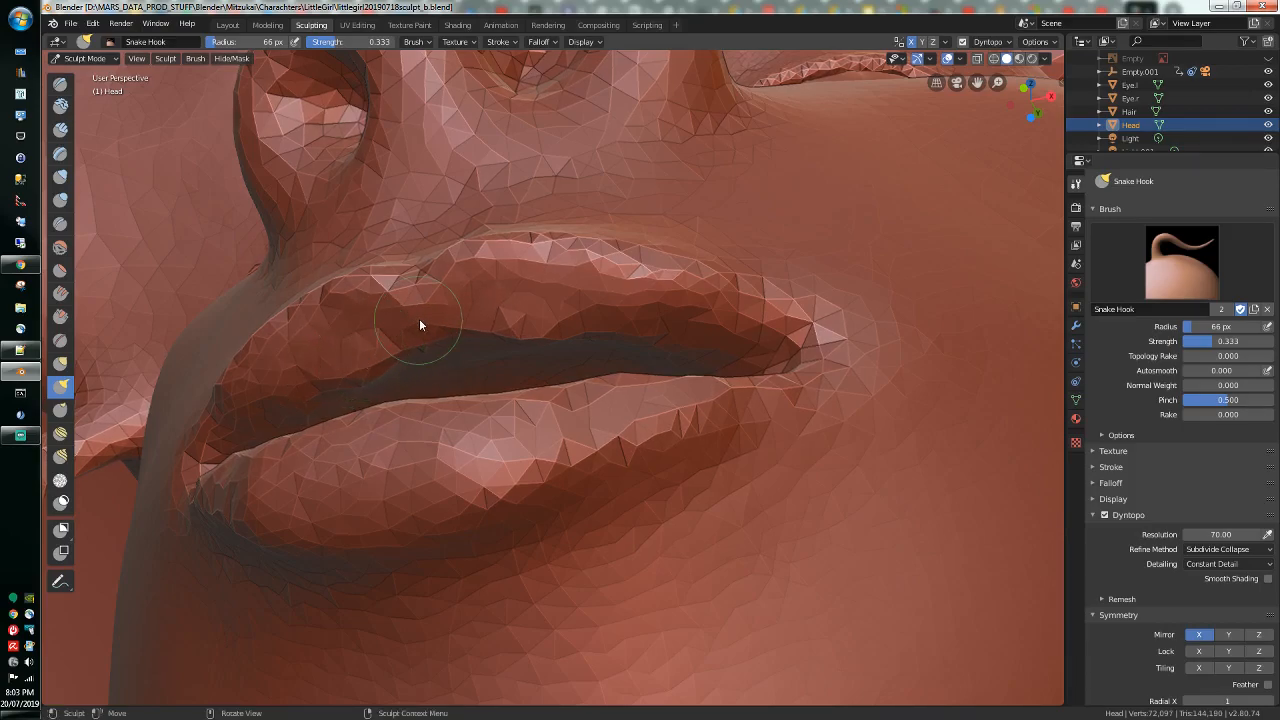
pyautogui.moveTo(417, 332); pyautogui.dragTo(418, 346)
pyautogui.moveTo(418, 346); pyautogui.dragTo(423, 374, button='middle')
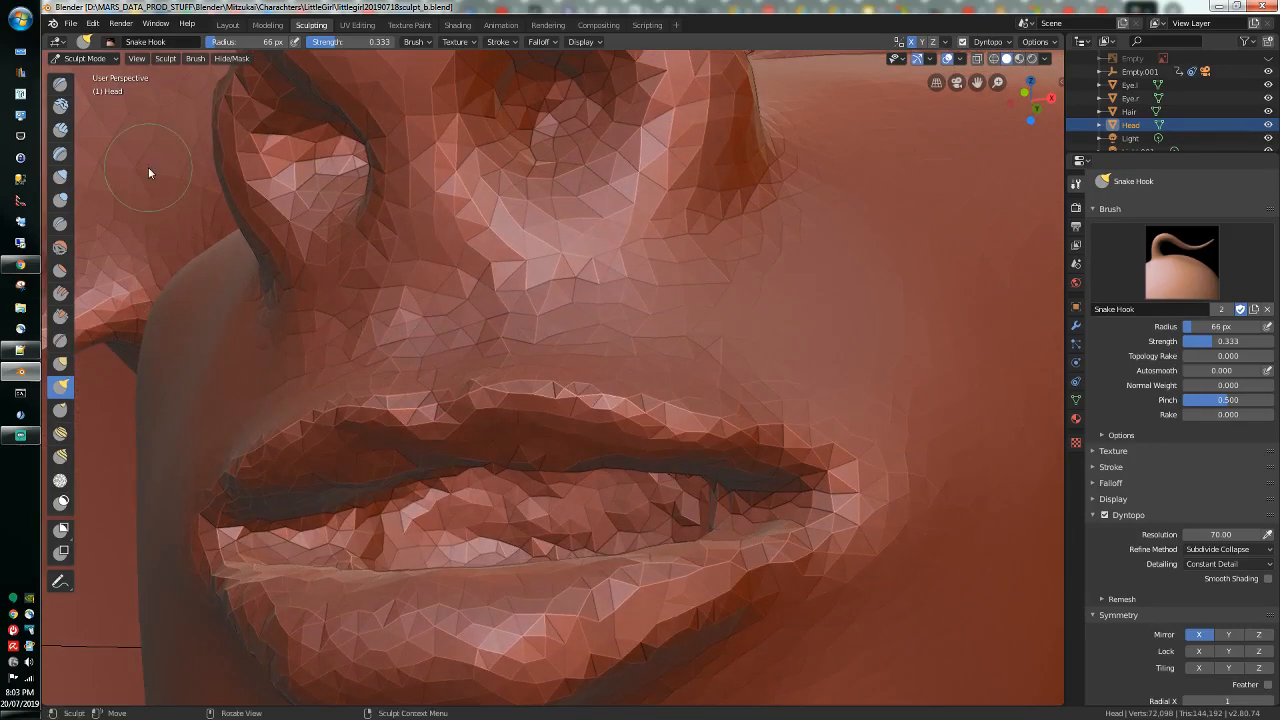
# Step: Build up the underside of the upper lip with the Draw brush at strength 0.496 and smooth it towards the mouth corner
pyautogui.press('x')
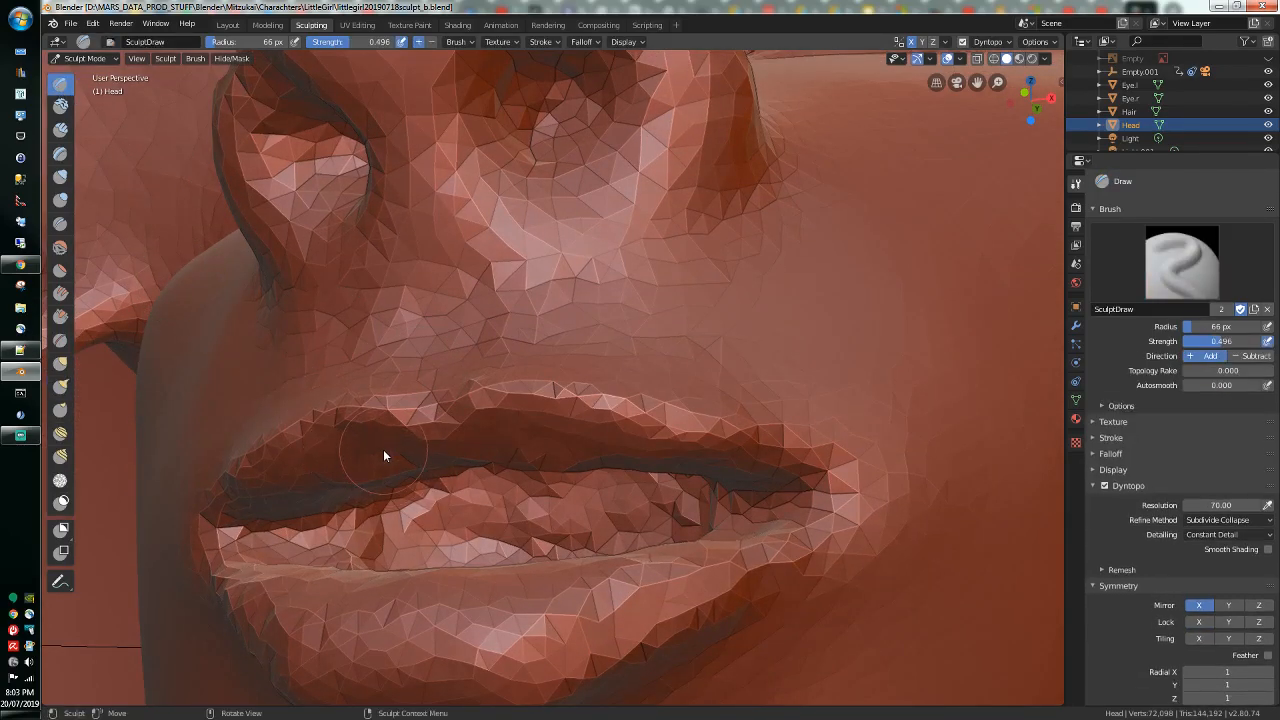
pyautogui.moveTo(366, 457)
pyautogui.mouseDown()
pyautogui.moveTo(400, 443)
pyautogui.moveTo(337, 443)
pyautogui.moveTo(354, 448)
pyautogui.moveTo(331, 466)
pyautogui.moveTo(403, 451)
pyautogui.mouseUp()
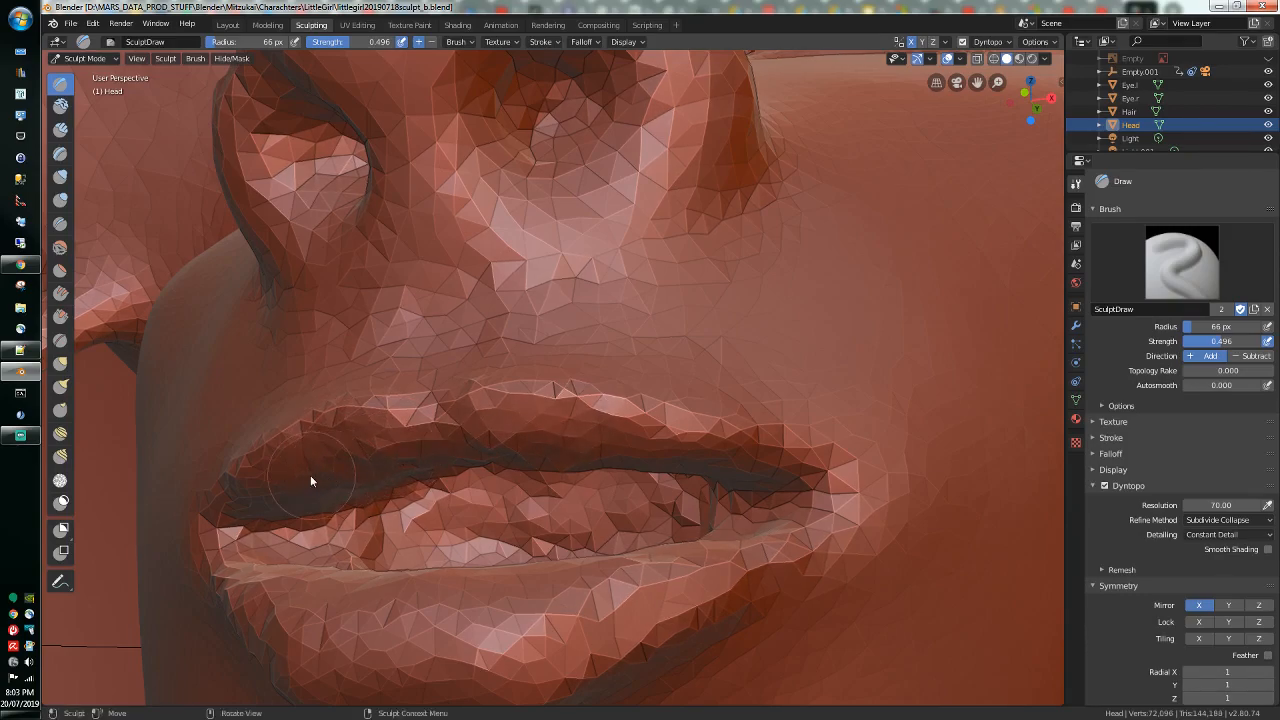
pyautogui.click(60, 246)
pyautogui.moveTo(268, 463)
pyautogui.mouseDown()
pyautogui.moveTo(256, 489)
pyautogui.moveTo(295, 469)
pyautogui.moveTo(271, 484)
pyautogui.mouseUp()
pyautogui.moveTo(271, 484)
pyautogui.mouseDown(button='middle')
pyautogui.moveTo(266, 437)
pyautogui.moveTo(318, 468)
pyautogui.mouseUp(button='middle')
# Step: Flatten the front surface of the upper lip with the Flatten/Contrast brush at strength 0.500
pyautogui.hotkey('shift', 't')
pyautogui.moveTo(406, 436)
pyautogui.mouseDown()
pyautogui.moveTo(471, 386)
pyautogui.moveTo(391, 417)
pyautogui.moveTo(509, 397)
pyautogui.moveTo(327, 448)
pyautogui.moveTo(490, 385)
pyautogui.moveTo(590, 374)
pyautogui.moveTo(457, 379)
pyautogui.moveTo(612, 361)
pyautogui.mouseUp()
pyautogui.moveTo(610, 361); pyautogui.dragTo(460, 370, button='middle')
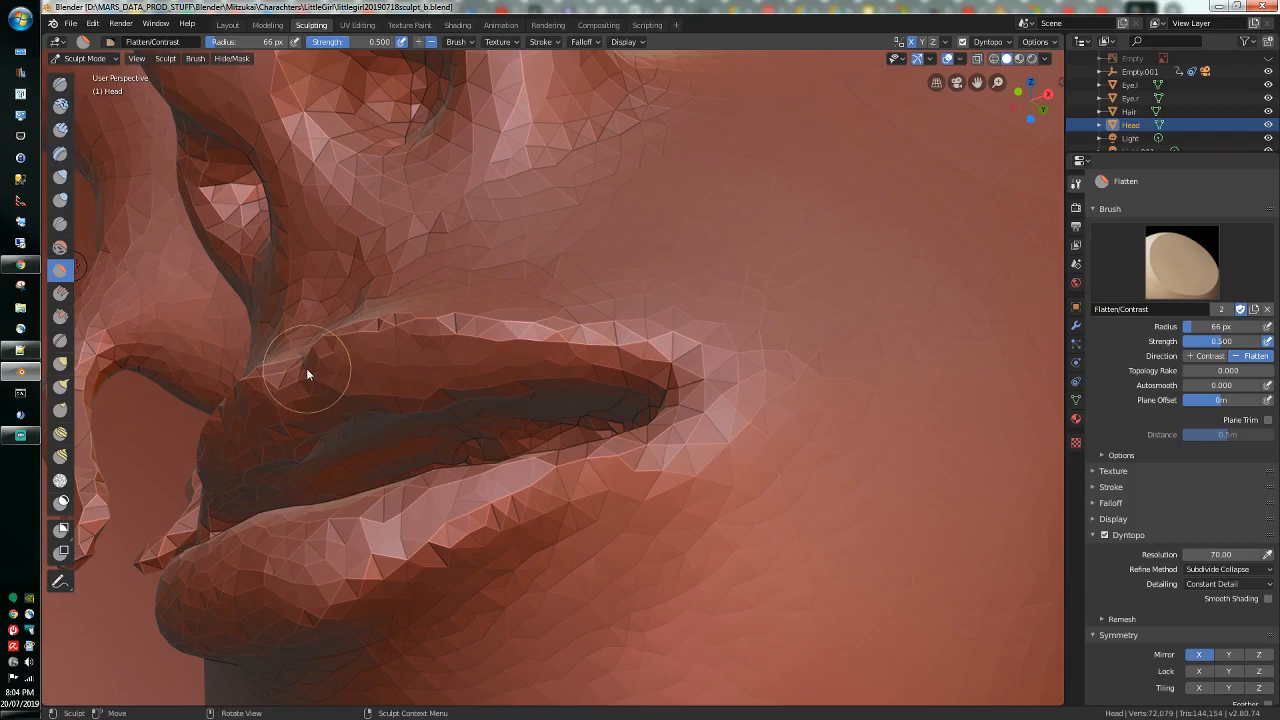
# Step: Thicken the upper lip's inner edge with the Draw brush at strength 0.496 and flatten the lip above it
pyautogui.click(60, 106)
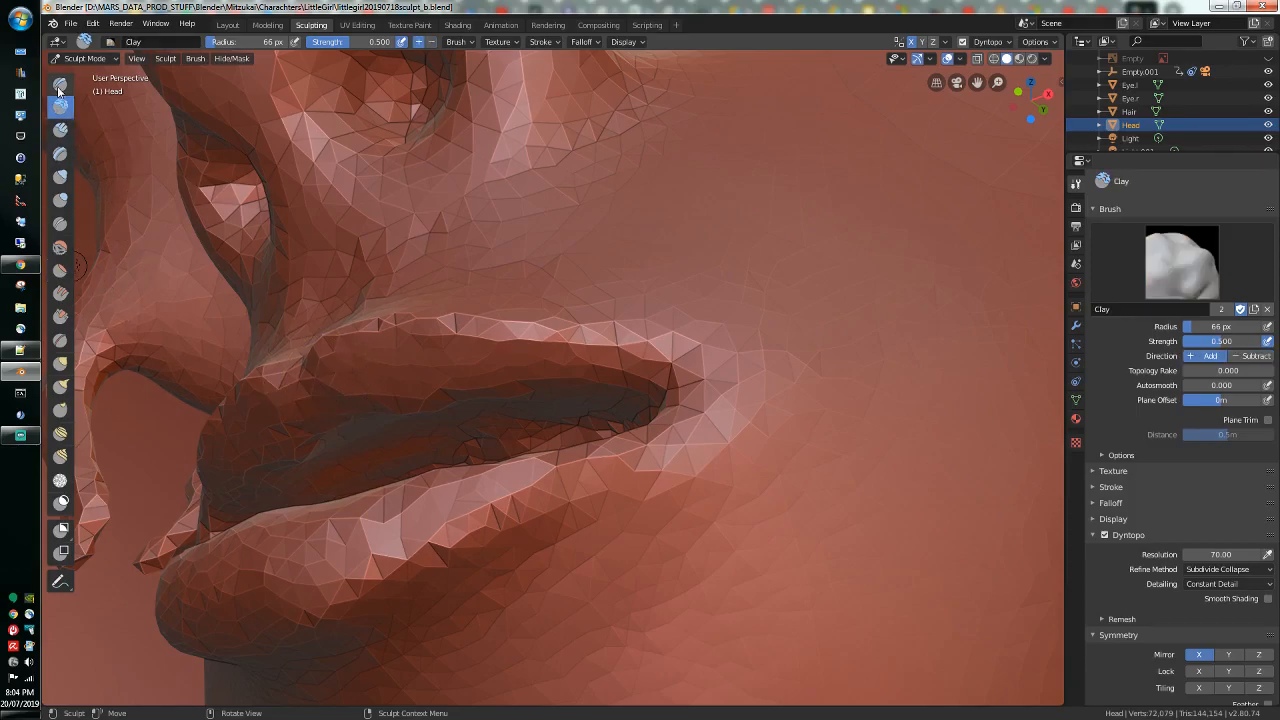
pyautogui.click(60, 85)
pyautogui.moveTo(390, 418)
pyautogui.mouseDown()
pyautogui.moveTo(534, 392)
pyautogui.moveTo(350, 417)
pyautogui.mouseUp()
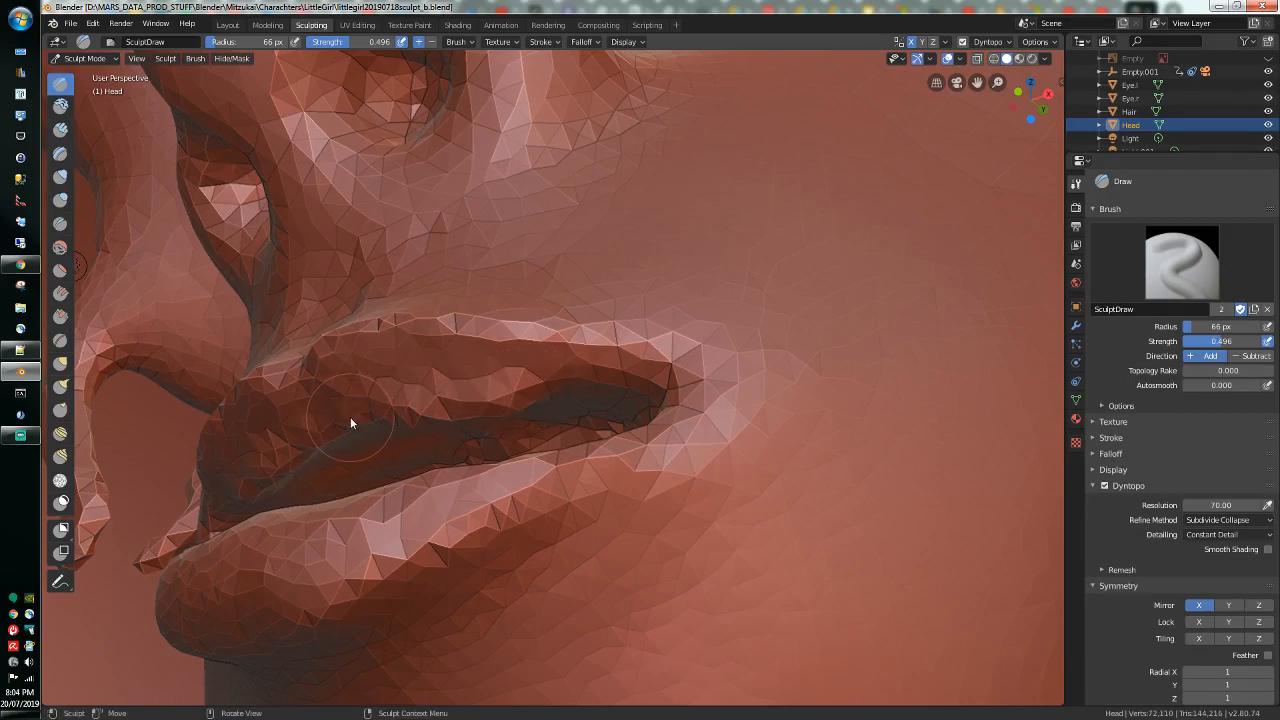
pyautogui.click(60, 270)
pyautogui.moveTo(352, 360)
pyautogui.mouseDown()
pyautogui.moveTo(387, 379)
pyautogui.moveTo(488, 378)
pyautogui.moveTo(395, 382)
pyautogui.moveTo(457, 341)
pyautogui.moveTo(337, 378)
pyautogui.moveTo(446, 358)
pyautogui.moveTo(357, 349)
pyautogui.moveTo(428, 346)
pyautogui.mouseUp()
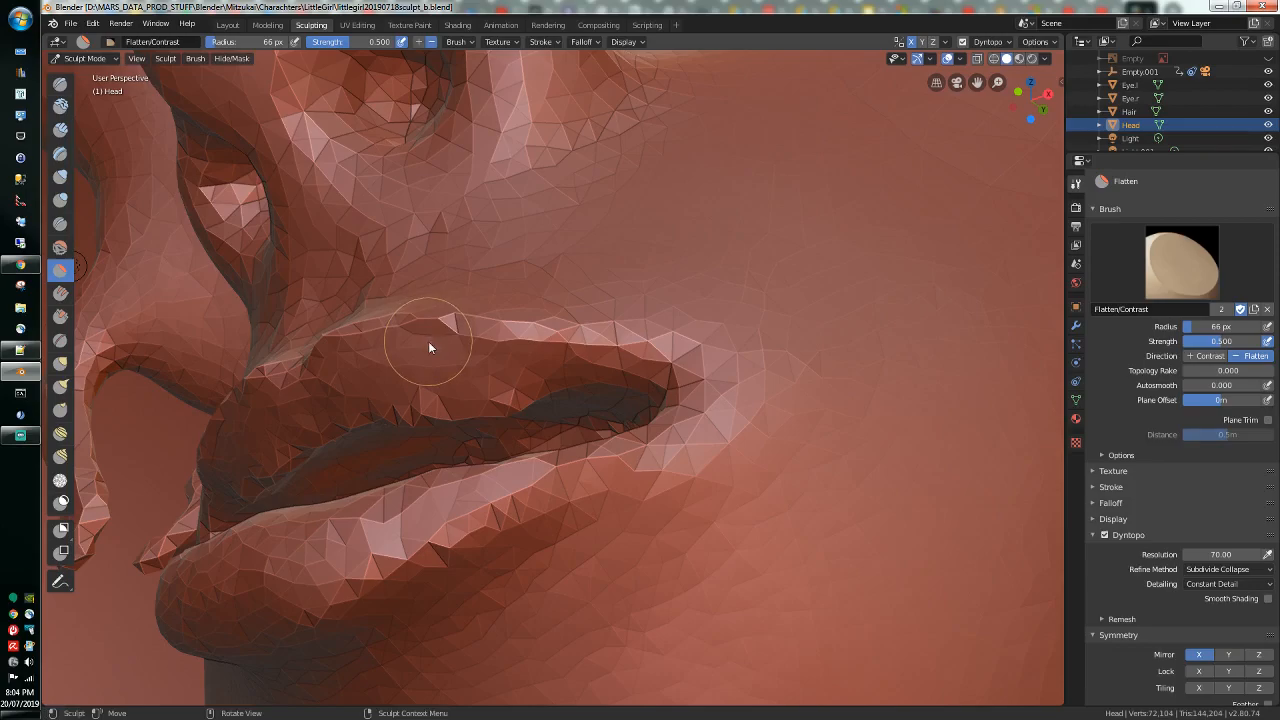
# Step: Smooth the reworked upper lip and its inner edge with the Smooth brush
pyautogui.click(60, 248)
pyautogui.moveTo(396, 408)
pyautogui.mouseDown()
pyautogui.moveTo(514, 409)
pyautogui.moveTo(371, 423)
pyautogui.moveTo(457, 415)
pyautogui.mouseUp()
pyautogui.moveTo(456, 415)
pyautogui.mouseDown(button='middle')
pyautogui.moveTo(534, 446)
pyautogui.moveTo(646, 451)
pyautogui.moveTo(617, 449)
pyautogui.mouseUp(button='middle')
pyautogui.moveTo(886, 509)
pyautogui.mouseDown()
pyautogui.moveTo(762, 527)
pyautogui.moveTo(780, 525)
pyautogui.moveTo(770, 514)
pyautogui.mouseUp()
# Step: Even out the lip surfaces from several angles with the Flatten/Contrast brush at strength 0.500
pyautogui.click(66, 272)
pyautogui.moveTo(810, 520); pyautogui.dragTo(698, 508, button='middle')
pyautogui.moveTo(672, 497)
pyautogui.mouseDown()
pyautogui.moveTo(644, 486)
pyautogui.moveTo(508, 503)
pyautogui.moveTo(737, 480)
pyautogui.moveTo(787, 461)
pyautogui.mouseUp()
pyautogui.moveTo(787, 461)
pyautogui.mouseDown(button='middle')
pyautogui.moveTo(752, 479)
pyautogui.moveTo(722, 466)
pyautogui.moveTo(685, 478)
pyautogui.moveTo(719, 458)
pyautogui.mouseUp(button='middle')
pyautogui.moveTo(667, 352)
pyautogui.mouseDown()
pyautogui.moveTo(571, 306)
pyautogui.moveTo(471, 320)
pyautogui.moveTo(569, 286)
pyautogui.moveTo(366, 329)
pyautogui.mouseUp()
pyautogui.moveTo(366, 329)
pyautogui.mouseDown(button='middle')
pyautogui.moveTo(500, 351)
pyautogui.moveTo(557, 379)
pyautogui.moveTo(571, 371)
pyautogui.moveTo(330, 379)
pyautogui.moveTo(343, 367)
pyautogui.moveTo(329, 379)
pyautogui.moveTo(334, 403)
pyautogui.moveTo(400, 390)
pyautogui.mouseUp(button='middle')
pyautogui.moveTo(420, 524)
pyautogui.mouseDown(button='middle')
pyautogui.moveTo(462, 550)
pyautogui.moveTo(404, 541)
pyautogui.moveTo(414, 573)
pyautogui.moveTo(448, 548)
pyautogui.mouseUp(button='middle')
pyautogui.moveTo(471, 570); pyautogui.dragTo(511, 579)
pyautogui.moveTo(518, 600); pyautogui.dragTo(612, 559, button='middle')
pyautogui.scroll(-3, 734, 546)
pyautogui.scroll(3, 592, 570)
pyautogui.scroll(2, 591, 566)
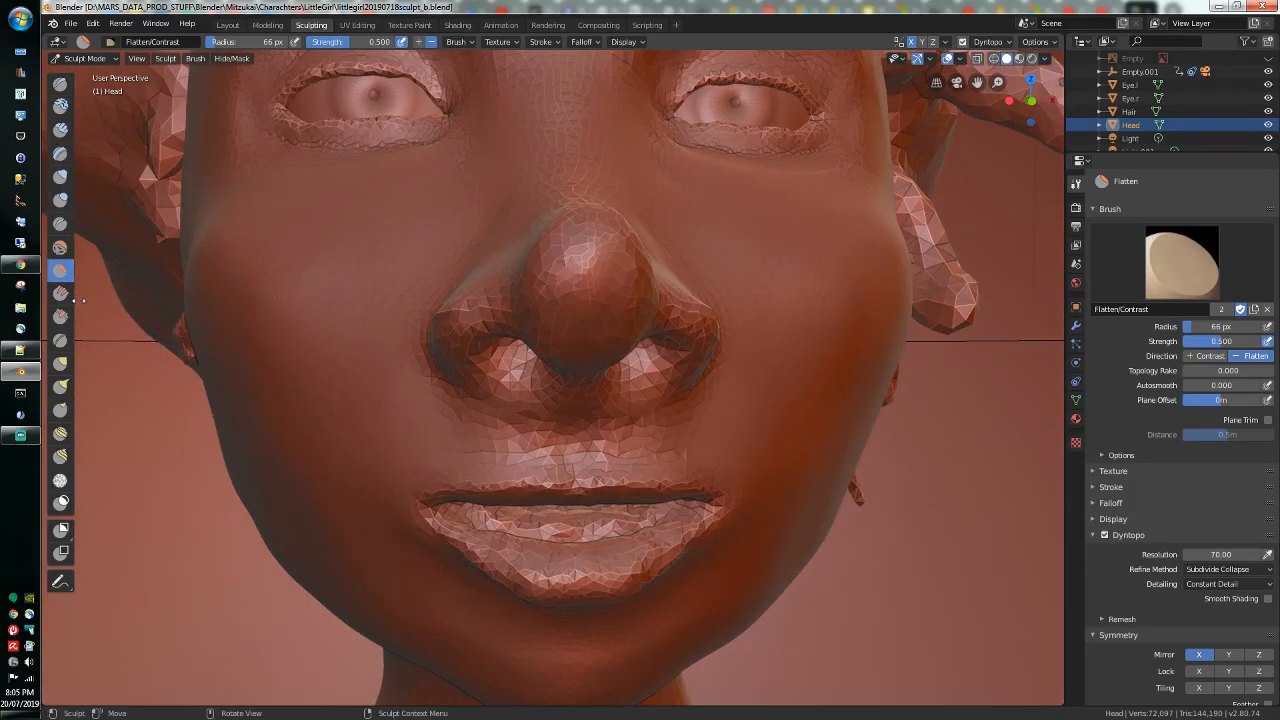
# Step: Carve the crease under the nose and the philtrum groove with the Crease brush at strength 0.207 in Subtract mode
pyautogui.click(60, 224)
pyautogui.scroll(3, 511, 324)
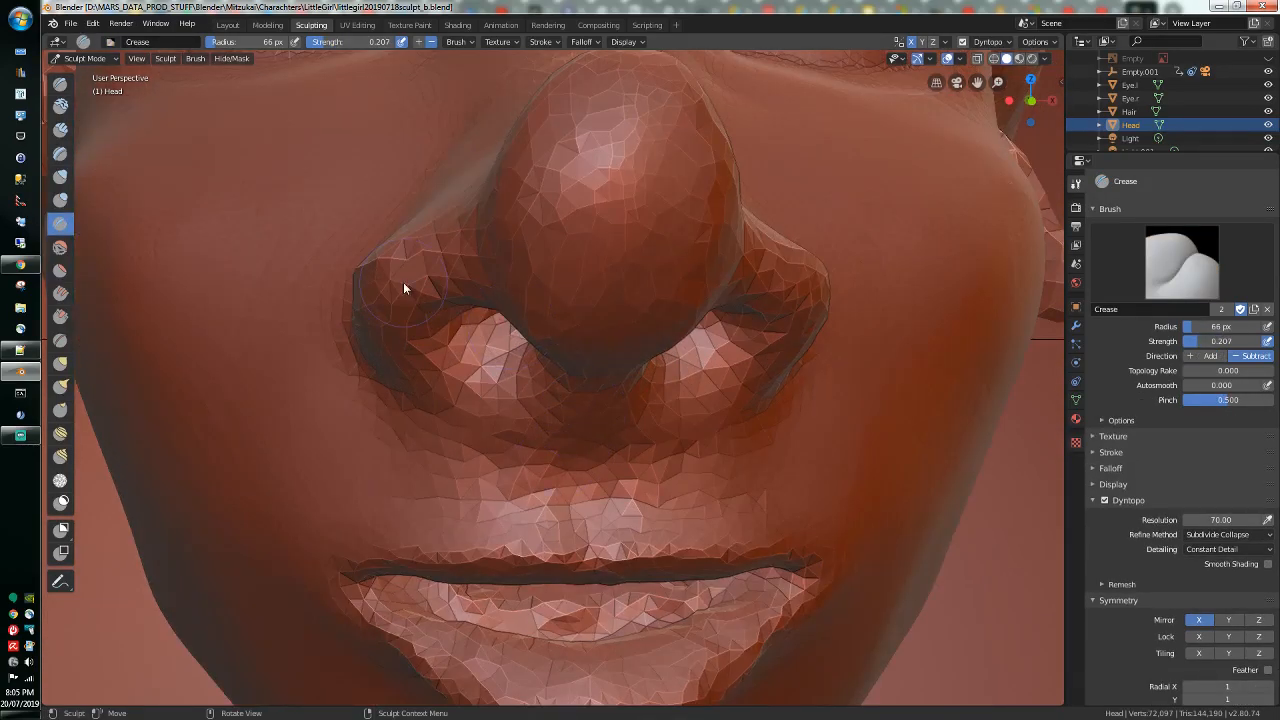
pyautogui.moveTo(567, 446)
pyautogui.mouseDown()
pyautogui.moveTo(473, 442)
pyautogui.moveTo(489, 412)
pyautogui.moveTo(500, 429)
pyautogui.moveTo(408, 403)
pyautogui.moveTo(480, 423)
pyautogui.mouseUp()
pyautogui.moveTo(478, 418); pyautogui.dragTo(485, 388, button='middle')
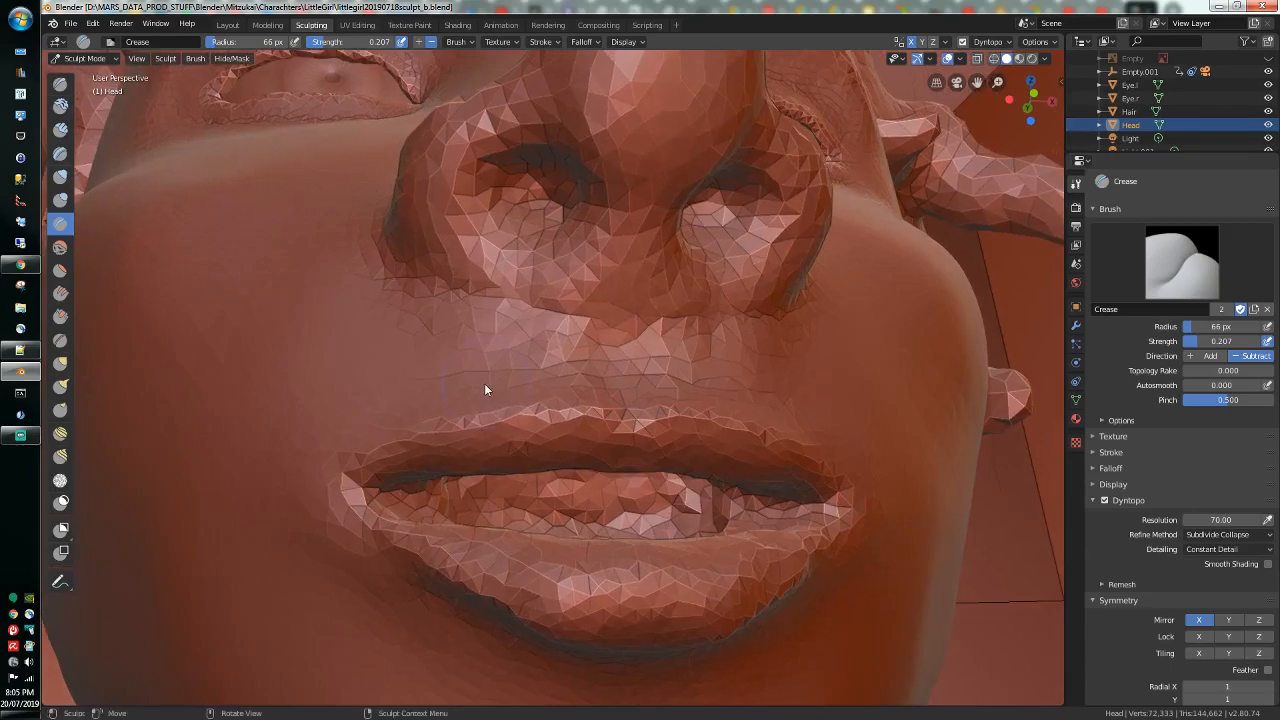
pyautogui.moveTo(559, 310)
pyautogui.mouseDown()
pyautogui.moveTo(421, 286)
pyautogui.moveTo(609, 306)
pyautogui.moveTo(586, 306)
pyautogui.moveTo(607, 331)
pyautogui.mouseUp()
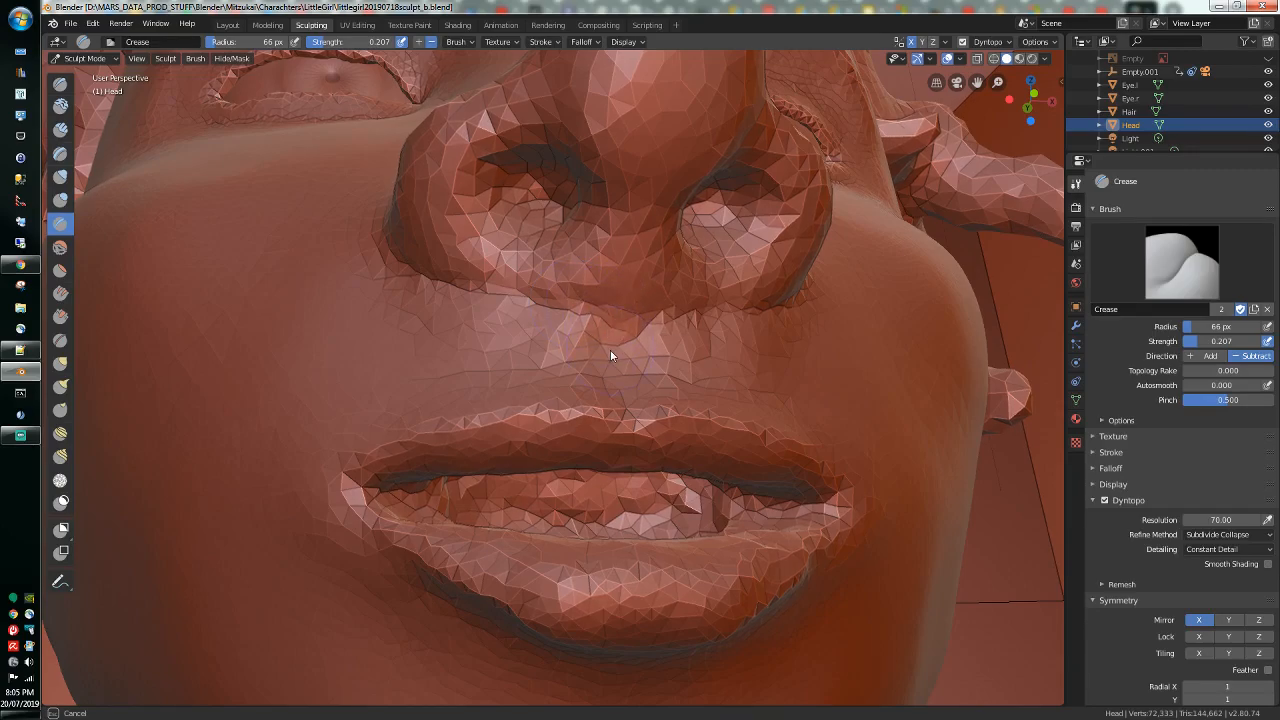
pyautogui.moveTo(621, 406); pyautogui.dragTo(624, 366)
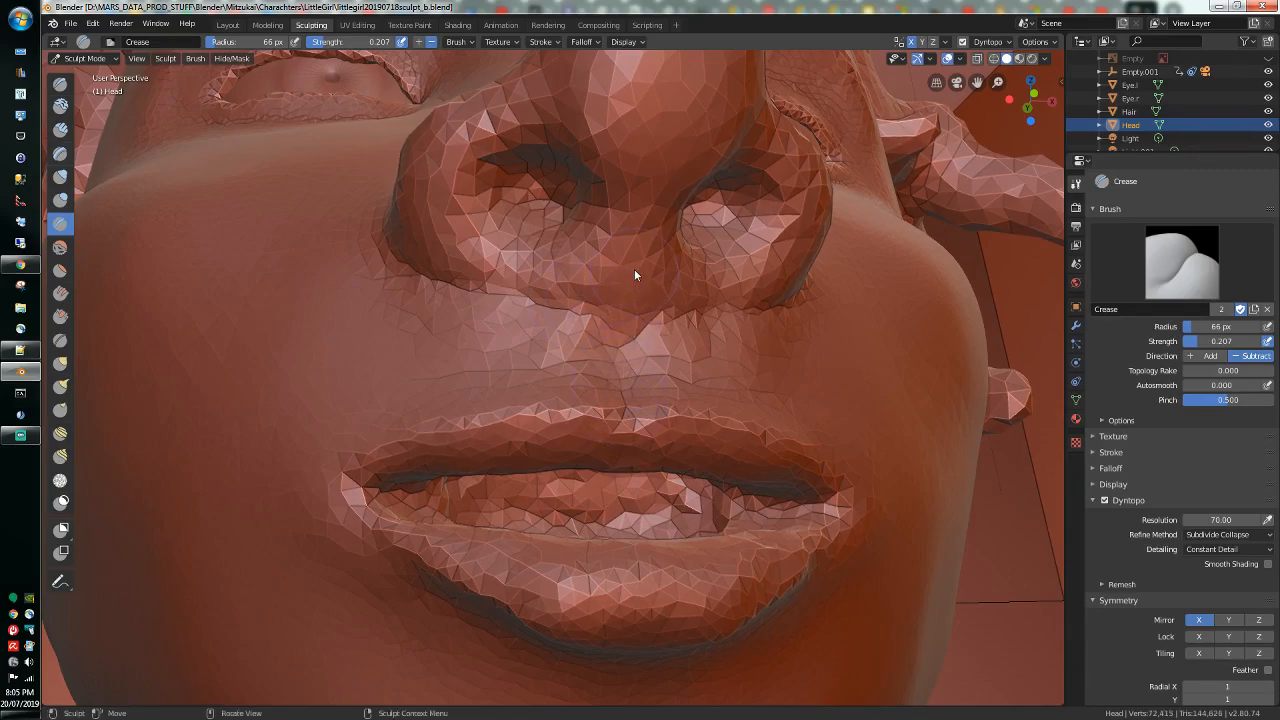
# Step: Crease the rim of the nostrils with the Crease brush at strength 0.207
pyautogui.moveTo(637, 200)
pyautogui.mouseDown()
pyautogui.moveTo(650, 205)
pyautogui.moveTo(586, 223)
pyautogui.moveTo(579, 182)
pyautogui.mouseUp()
pyautogui.moveTo(579, 182); pyautogui.dragTo(621, 193, button='middle')
pyautogui.moveTo(621, 193)
pyautogui.mouseDown()
pyautogui.moveTo(734, 257)
pyautogui.moveTo(702, 218)
pyautogui.moveTo(690, 224)
pyautogui.mouseUp()
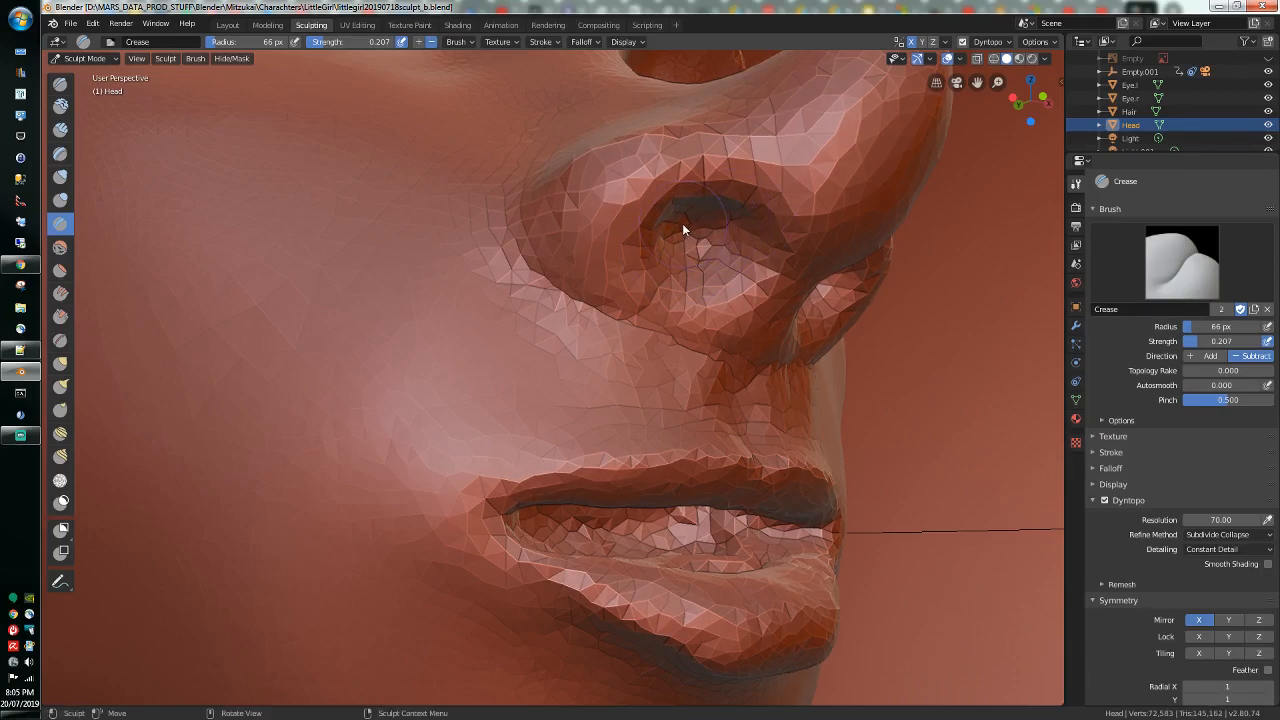
# Step: Raise the Crease brush strength to 0.941 and carve the nostril openings deeper
pyautogui.scroll(-3, 720, 224)
pyautogui.moveTo(720, 225); pyautogui.dragTo(426, 287, button='middle')
pyautogui.scroll(3, 446, 284)
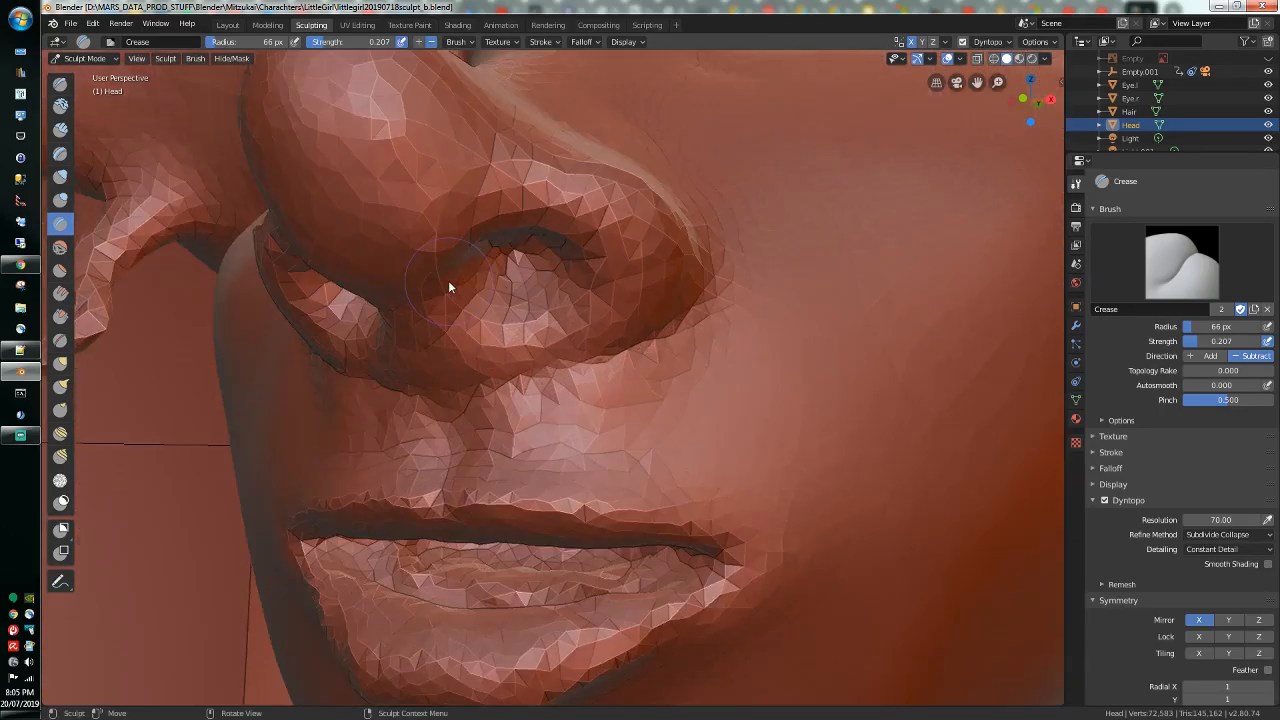
pyautogui.scroll(2, 543, 357)
pyautogui.scroll(2, 542, 352)
pyautogui.moveTo(542, 352)
pyautogui.mouseDown(button='middle')
pyautogui.moveTo(579, 350)
pyautogui.moveTo(524, 363)
pyautogui.mouseUp(button='middle')
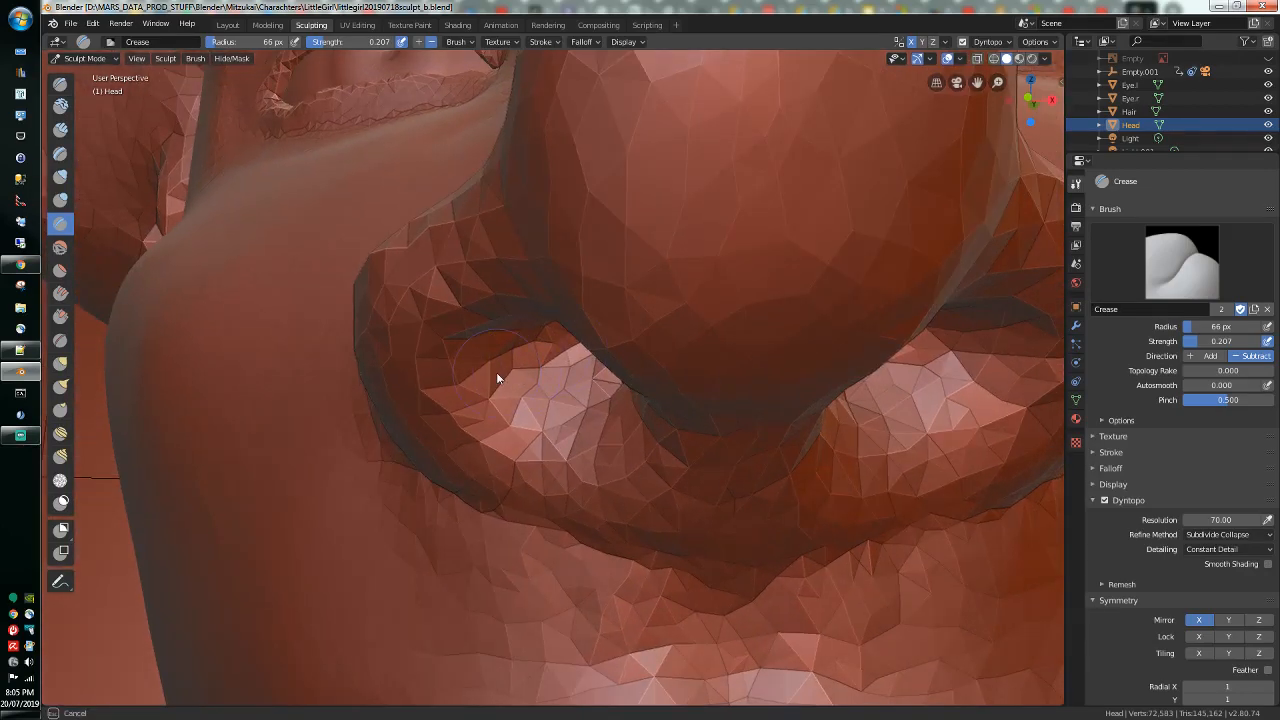
pyautogui.moveTo(345, 41); pyautogui.dragTo(390, 41)
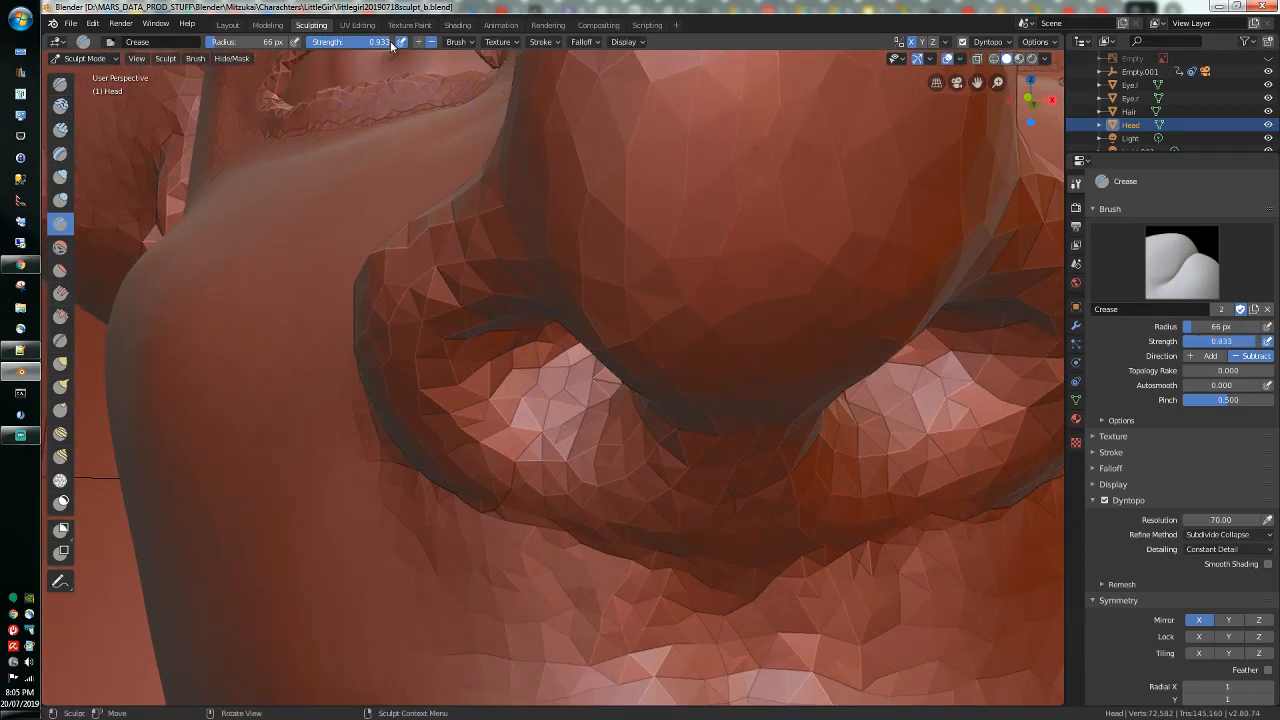
pyautogui.moveTo(508, 378)
pyautogui.mouseDown()
pyautogui.moveTo(475, 363)
pyautogui.moveTo(477, 348)
pyautogui.mouseUp()
pyautogui.moveTo(477, 348); pyautogui.dragTo(458, 331, button='middle')
pyautogui.moveTo(414, 264)
pyautogui.mouseDown()
pyautogui.moveTo(400, 257)
pyautogui.moveTo(451, 292)
pyautogui.moveTo(463, 286)
pyautogui.moveTo(449, 303)
pyautogui.moveTo(408, 297)
pyautogui.moveTo(397, 288)
pyautogui.moveTo(490, 300)
pyautogui.mouseUp()
pyautogui.moveTo(490, 300); pyautogui.dragTo(495, 297, button='middle')
pyautogui.moveTo(505, 237)
pyautogui.mouseDown()
pyautogui.moveTo(512, 212)
pyautogui.moveTo(462, 215)
pyautogui.moveTo(491, 209)
pyautogui.moveTo(484, 252)
pyautogui.moveTo(506, 200)
pyautogui.moveTo(460, 214)
pyautogui.moveTo(471, 186)
pyautogui.moveTo(512, 190)
pyautogui.moveTo(460, 201)
pyautogui.moveTo(514, 230)
pyautogui.mouseUp()
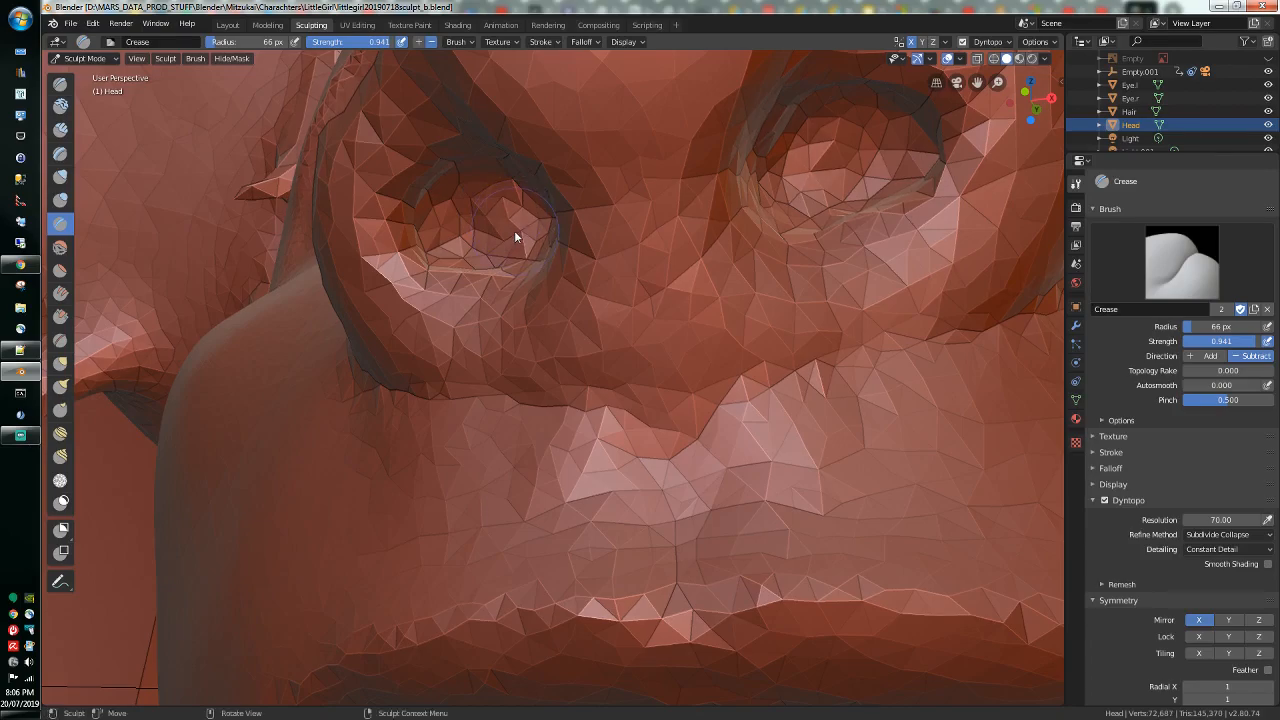
# Step: Add further creases around the nostrils from the side with the Crease brush at strength 0.941
pyautogui.scroll(-3, 514, 230)
pyautogui.moveTo(500, 235); pyautogui.dragTo(466, 161, button='middle')
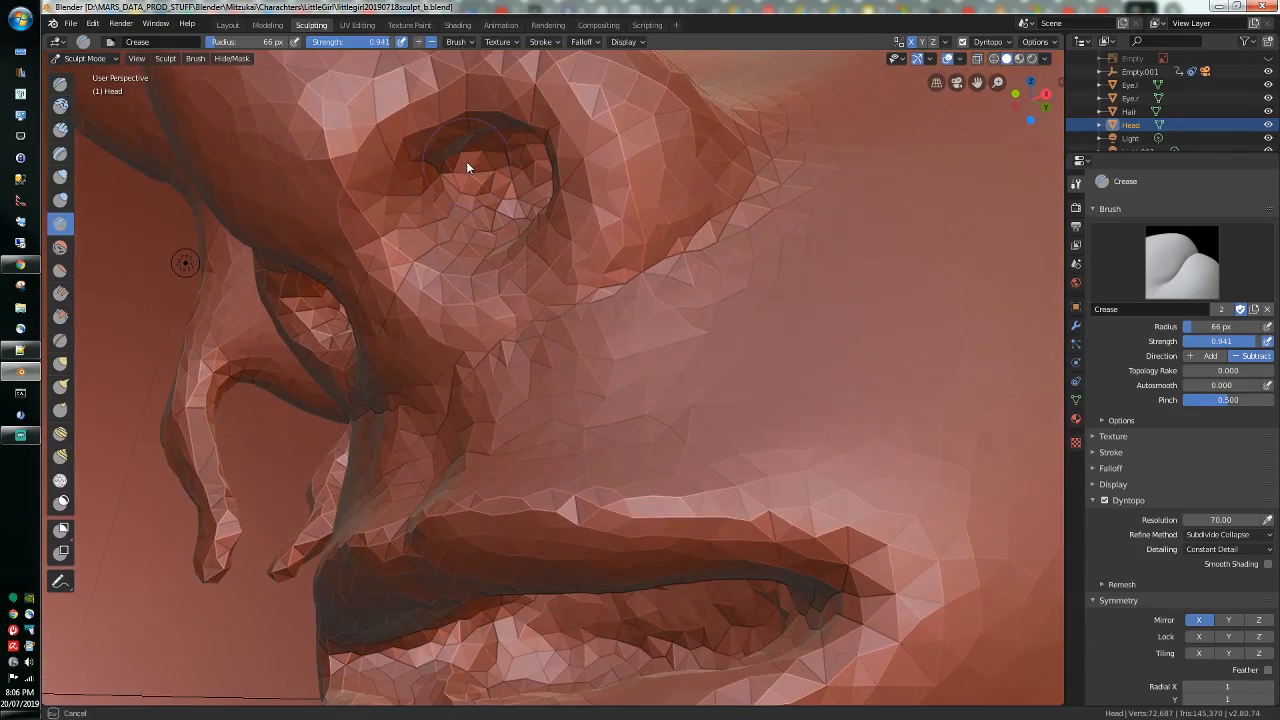
pyautogui.moveTo(451, 216); pyautogui.dragTo(785, 240, button='middle')
pyautogui.moveTo(785, 241)
pyautogui.mouseDown()
pyautogui.moveTo(798, 232)
pyautogui.moveTo(776, 238)
pyautogui.mouseUp()
pyautogui.scroll(-4, 780, 250)
pyautogui.moveTo(796, 304)
pyautogui.mouseDown(button='middle')
pyautogui.moveTo(818, 327)
pyautogui.moveTo(894, 328)
pyautogui.moveTo(786, 272)
pyautogui.moveTo(824, 278)
pyautogui.moveTo(851, 290)
pyautogui.moveTo(731, 294)
pyautogui.moveTo(786, 289)
pyautogui.moveTo(766, 277)
pyautogui.mouseUp(button='middle')
pyautogui.click(693, 335)
pyautogui.moveTo(693, 335)
pyautogui.mouseDown(button='middle')
pyautogui.moveTo(624, 411)
pyautogui.moveTo(569, 412)
pyautogui.moveTo(528, 437)
pyautogui.moveTo(615, 438)
pyautogui.moveTo(635, 412)
pyautogui.moveTo(692, 436)
pyautogui.moveTo(771, 412)
pyautogui.moveTo(691, 445)
pyautogui.moveTo(511, 430)
pyautogui.moveTo(608, 452)
pyautogui.mouseUp(button='middle')
pyautogui.scroll(-3, 527, 436)
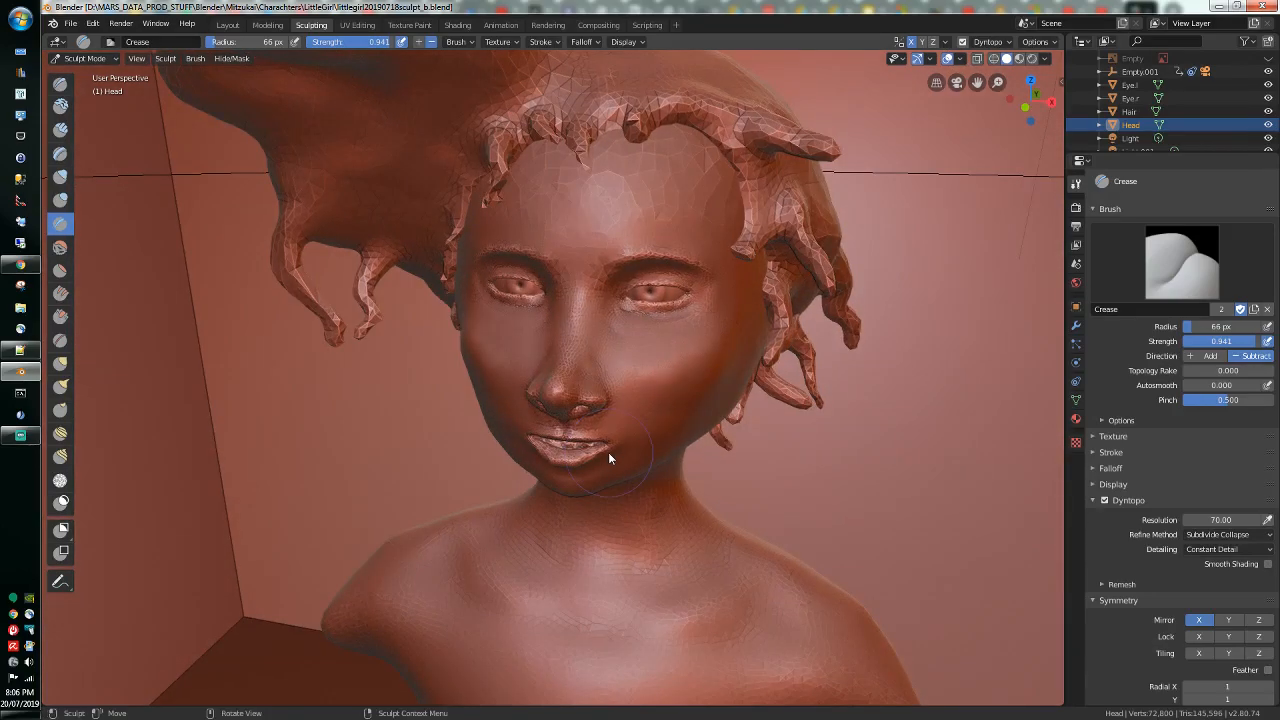
# Step: Build up the lower eyelid along its whole length with the Draw brush at strength 0.496
pyautogui.scroll(5, 531, 413)
pyautogui.scroll(-3, 530, 411)
pyautogui.moveTo(571, 513)
pyautogui.mouseDown(button='middle')
pyautogui.moveTo(654, 677)
pyautogui.moveTo(656, 54)
pyautogui.moveTo(664, 98)
pyautogui.moveTo(455, 5)
pyautogui.mouseUp(button='middle')
pyautogui.scroll(5, 657, 675)
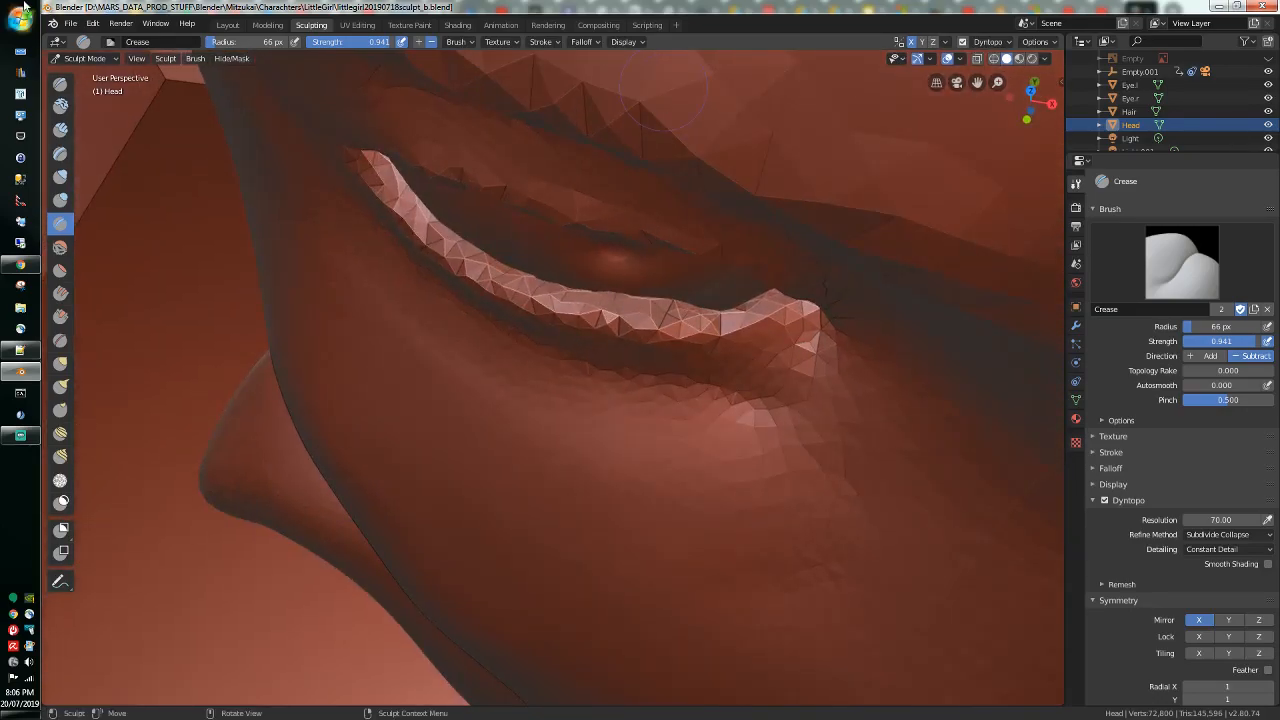
pyautogui.click(60, 84)
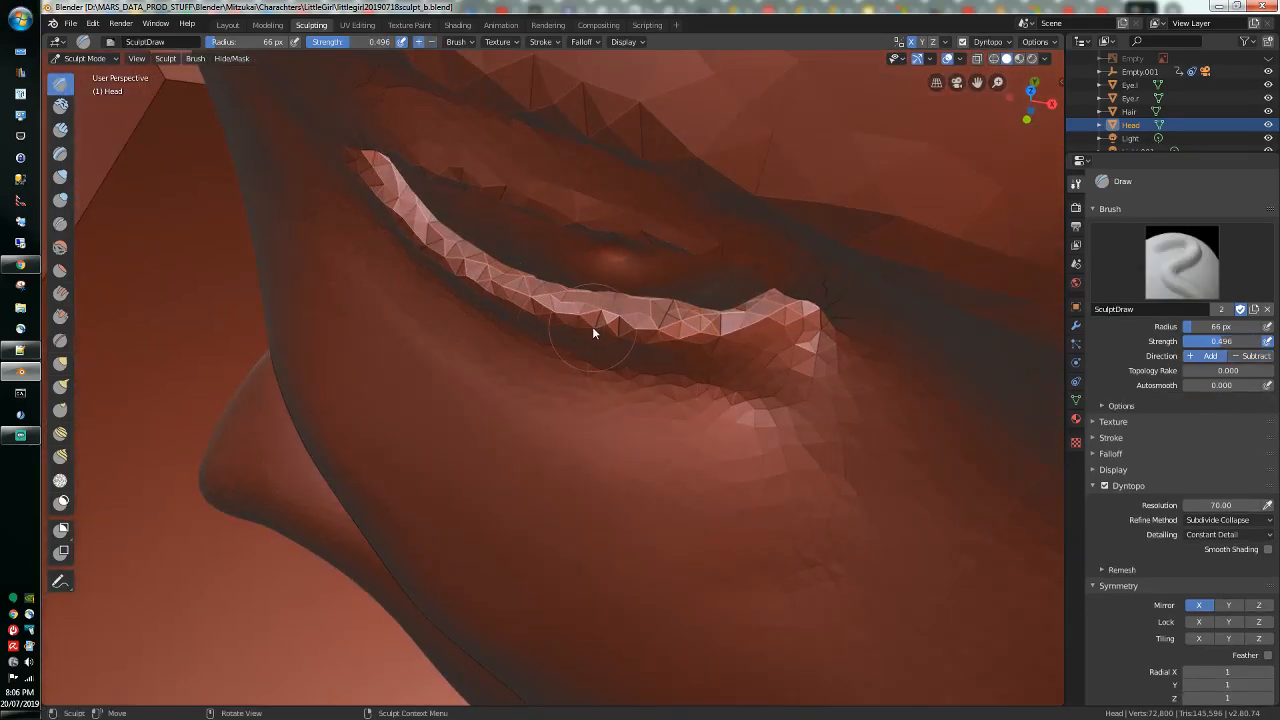
pyautogui.moveTo(619, 331); pyautogui.dragTo(765, 324)
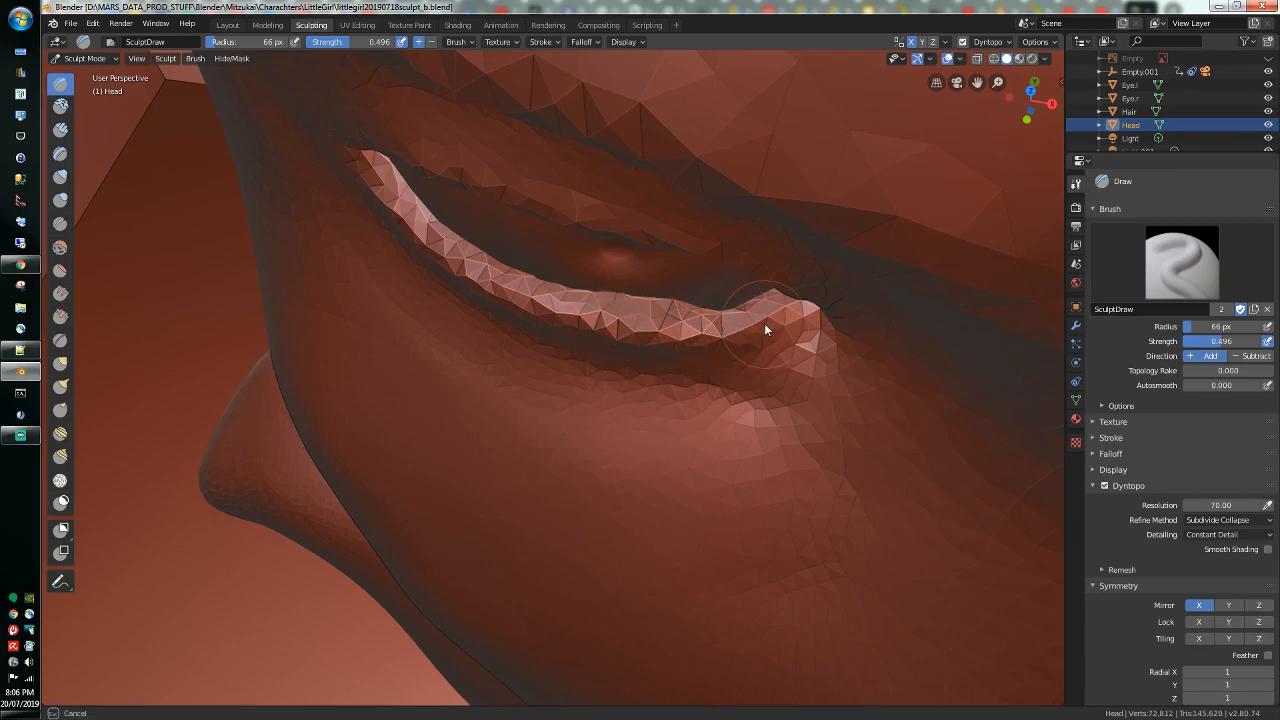
pyautogui.moveTo(604, 318)
pyautogui.mouseDown()
pyautogui.moveTo(623, 321)
pyautogui.moveTo(588, 329)
pyautogui.mouseUp()
pyautogui.moveTo(587, 327); pyautogui.dragTo(594, 218, button='middle')
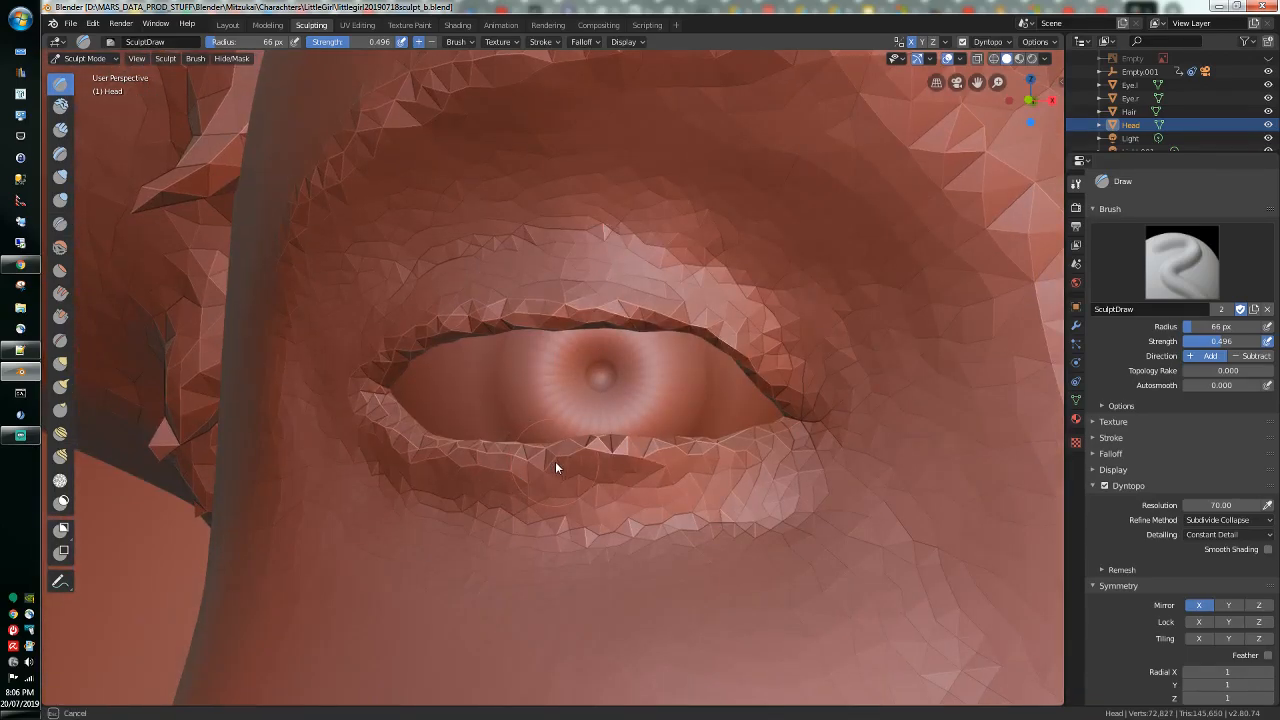
pyautogui.moveTo(601, 469); pyautogui.dragTo(635, 474)
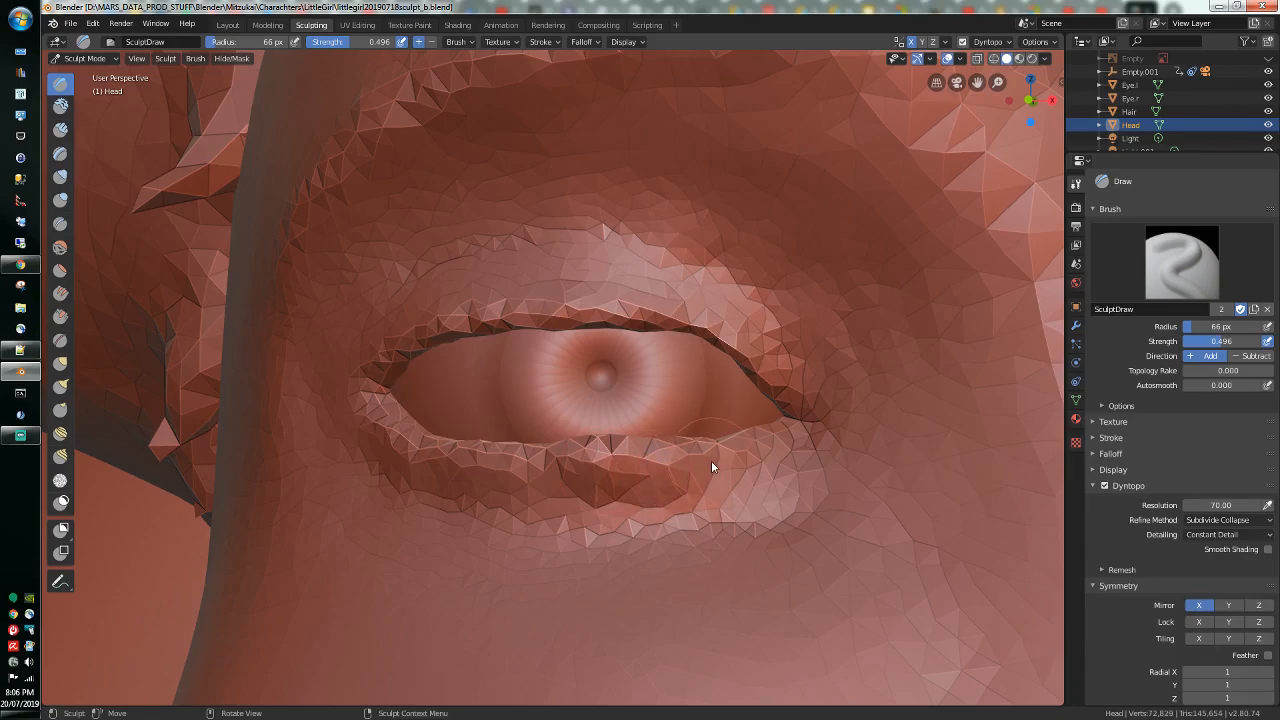
pyautogui.moveTo(737, 463)
pyautogui.mouseDown()
pyautogui.moveTo(551, 480)
pyautogui.moveTo(396, 461)
pyautogui.mouseUp()
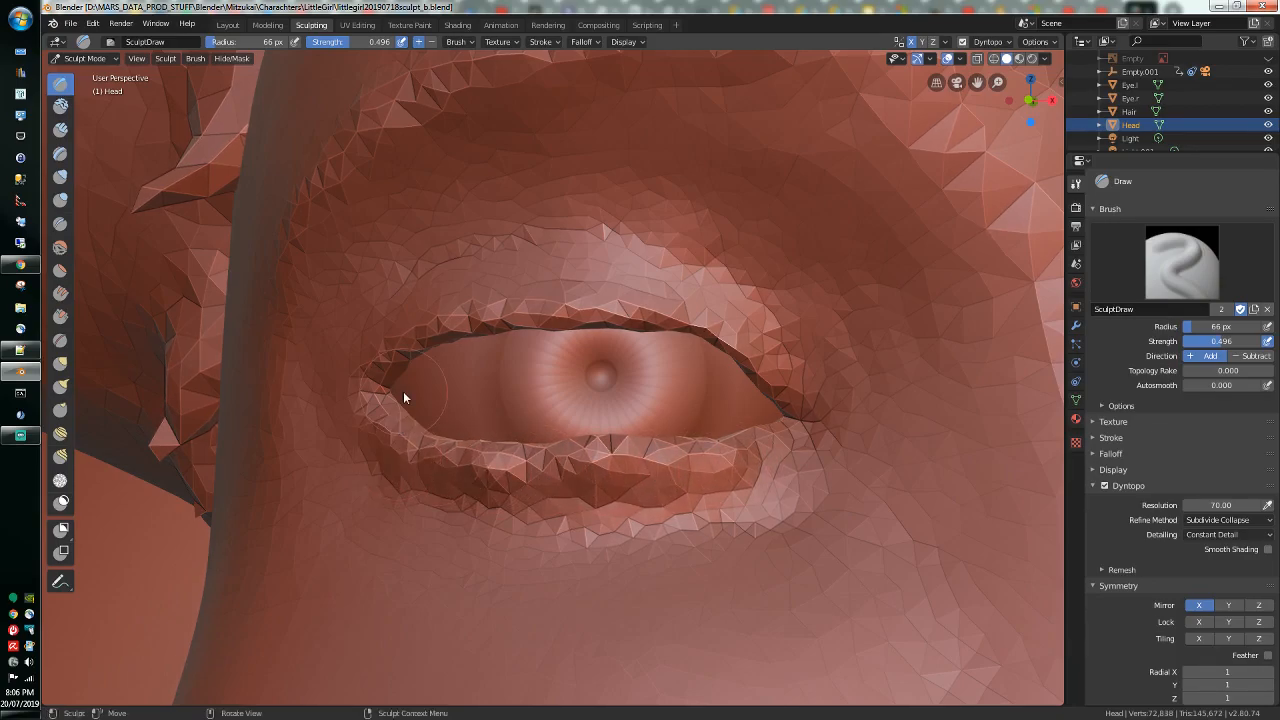
# Step: Soften the thickened lower eyelid with the Smooth brush at strength 0.078
pyautogui.click(60, 247)
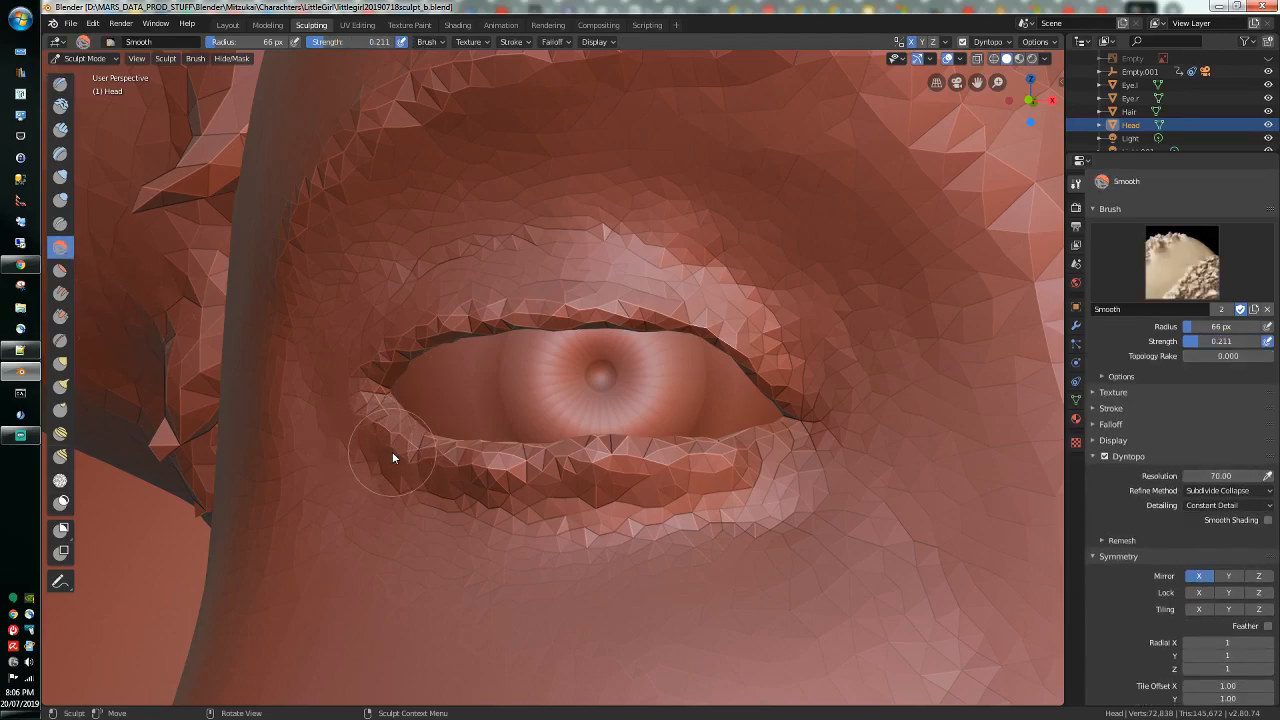
pyautogui.moveTo(339, 44); pyautogui.dragTo(329, 44)
pyautogui.moveTo(390, 451)
pyautogui.mouseDown()
pyautogui.moveTo(559, 493)
pyautogui.moveTo(600, 485)
pyautogui.mouseUp()
pyautogui.moveTo(600, 485)
pyautogui.mouseDown(button='middle')
pyautogui.moveTo(619, 602)
pyautogui.moveTo(648, 633)
pyautogui.mouseUp(button='middle')
pyautogui.moveTo(604, 304); pyautogui.dragTo(530, 308)
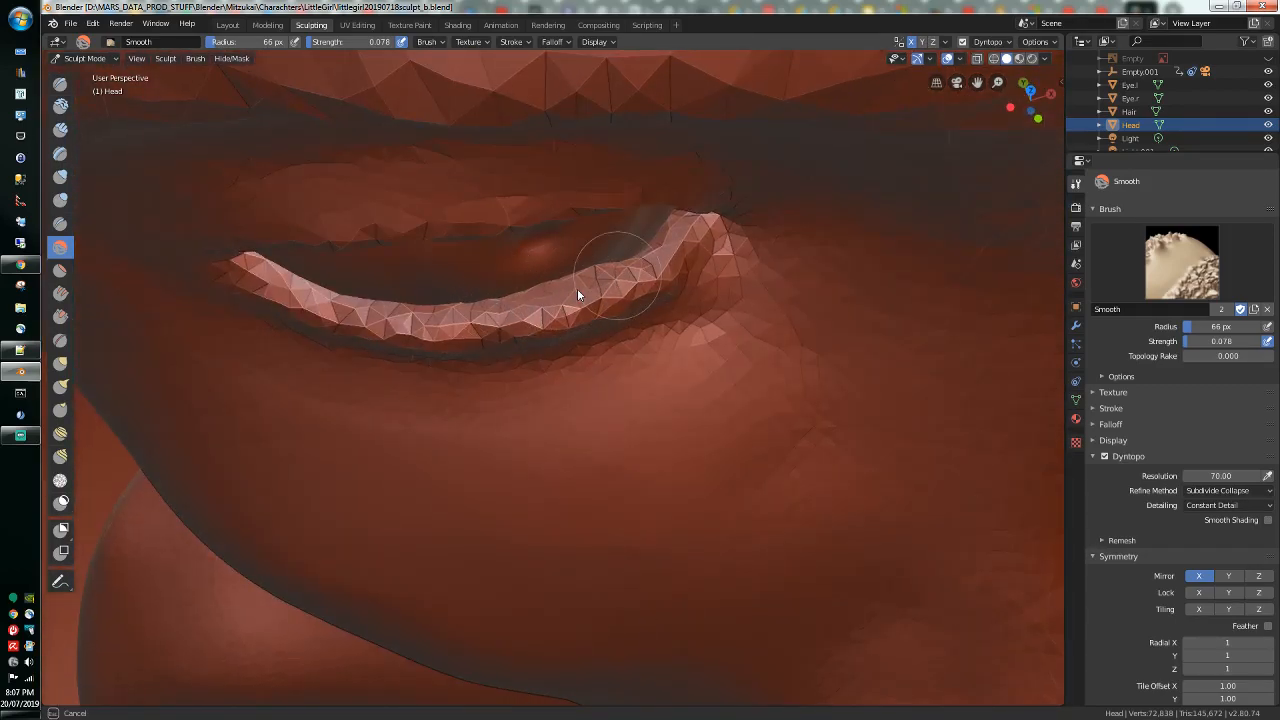
pyautogui.moveTo(595, 284)
pyautogui.mouseDown()
pyautogui.moveTo(617, 312)
pyautogui.moveTo(559, 343)
pyautogui.mouseUp()
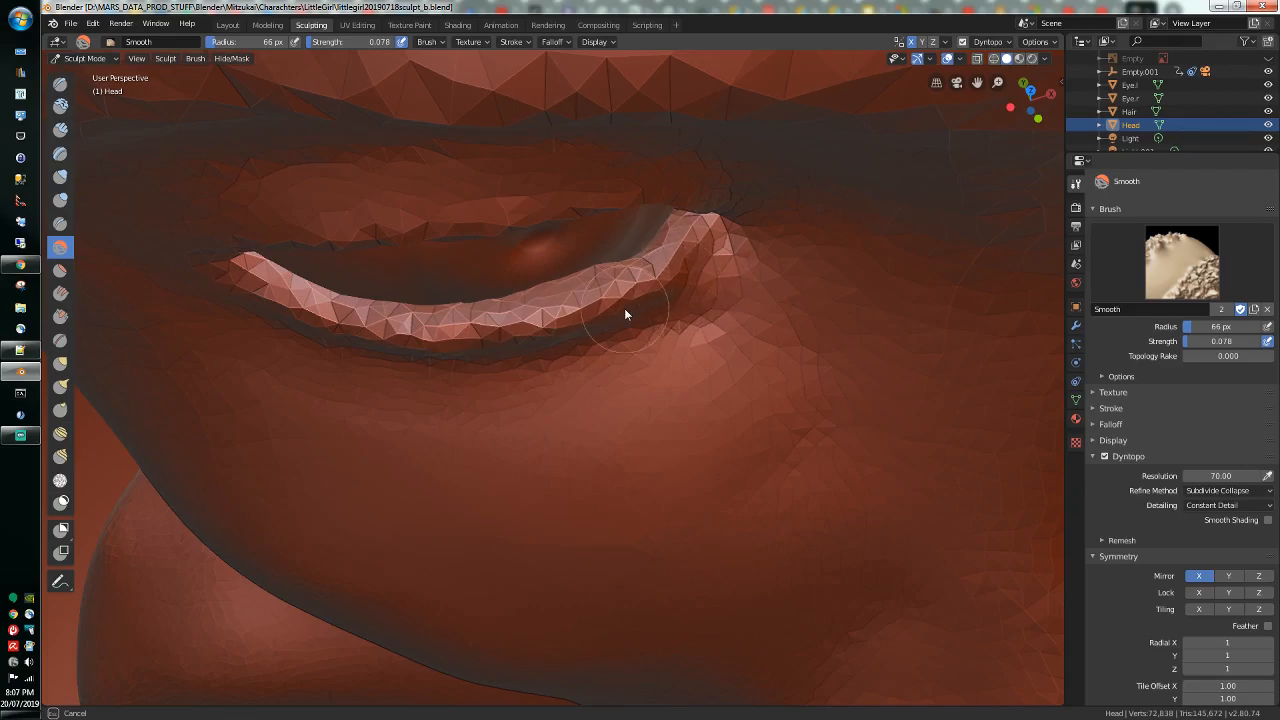
pyautogui.moveTo(395, 344); pyautogui.dragTo(306, 333)
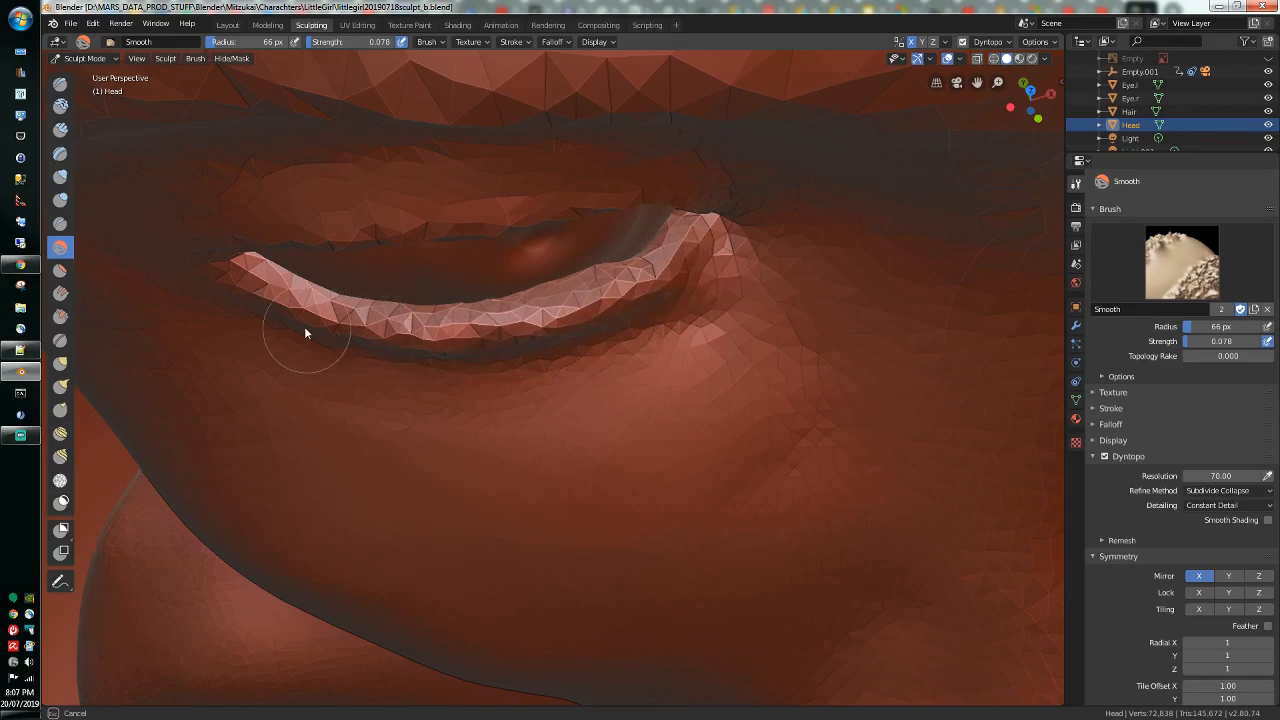
# Step: Continue smoothing the lower eyelid near the inner eye corner at strength 0.078
pyautogui.moveTo(276, 304); pyautogui.dragTo(575, 363, button='middle')
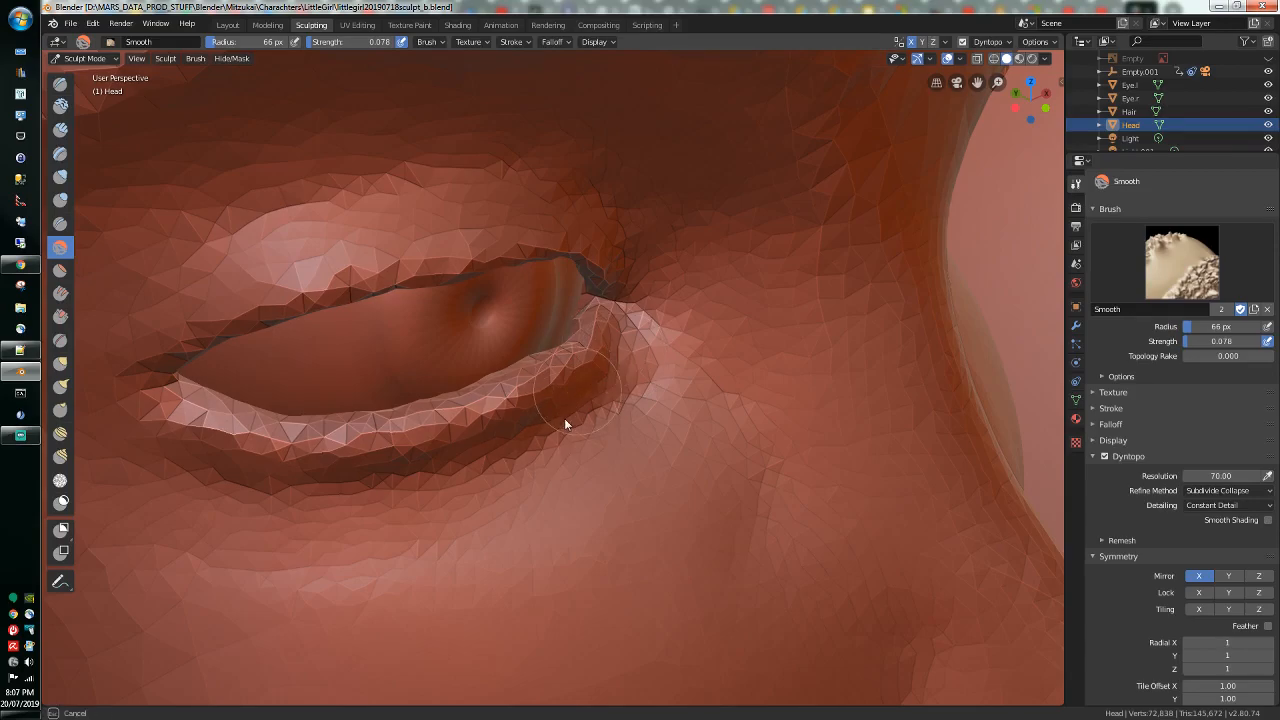
pyautogui.moveTo(434, 453); pyautogui.dragTo(417, 462, button='middle')
pyautogui.moveTo(664, 338)
pyautogui.mouseDown(button='middle')
pyautogui.moveTo(597, 343)
pyautogui.moveTo(551, 309)
pyautogui.moveTo(551, 280)
pyautogui.moveTo(616, 240)
pyautogui.moveTo(620, 250)
pyautogui.mouseUp(button='middle')
pyautogui.moveTo(712, 492); pyautogui.dragTo(678, 481)
pyautogui.scroll(-6, 678, 481)
pyautogui.moveTo(678, 481)
pyautogui.mouseDown(button='middle')
pyautogui.moveTo(574, 571)
pyautogui.moveTo(702, 584)
pyautogui.moveTo(604, 568)
pyautogui.mouseUp(button='middle')
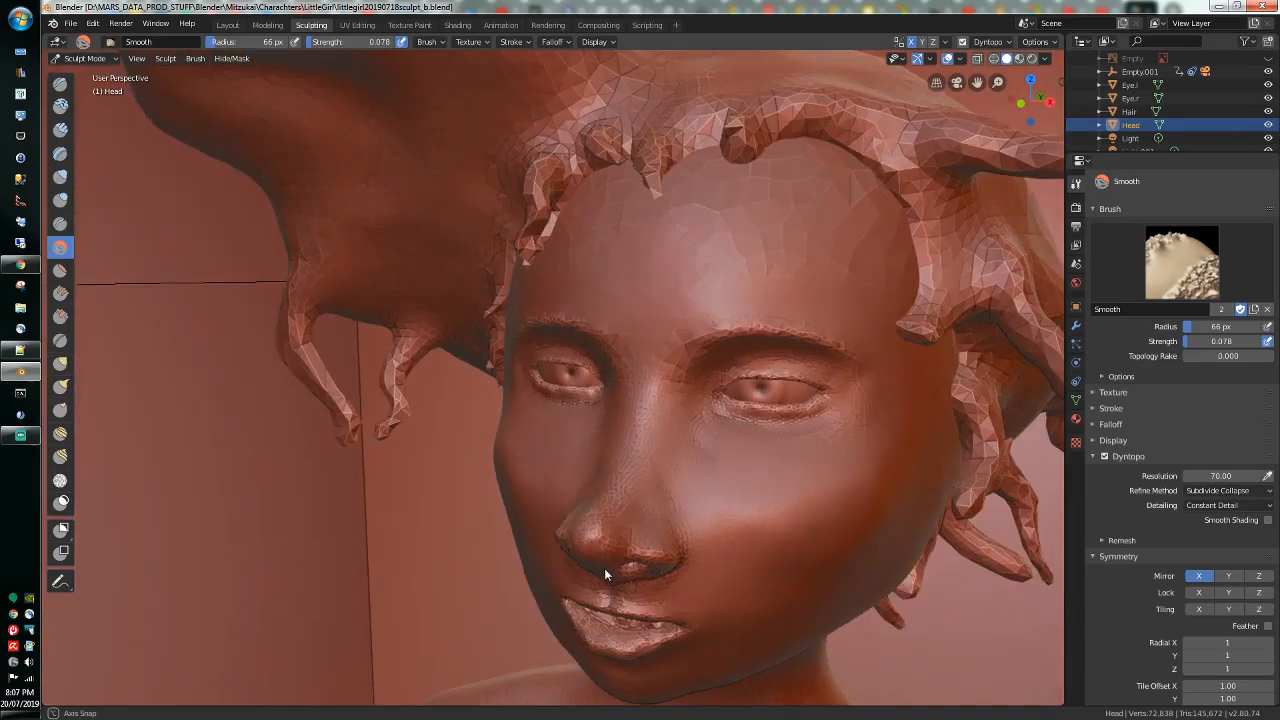
pyautogui.scroll(-2, 604, 568)
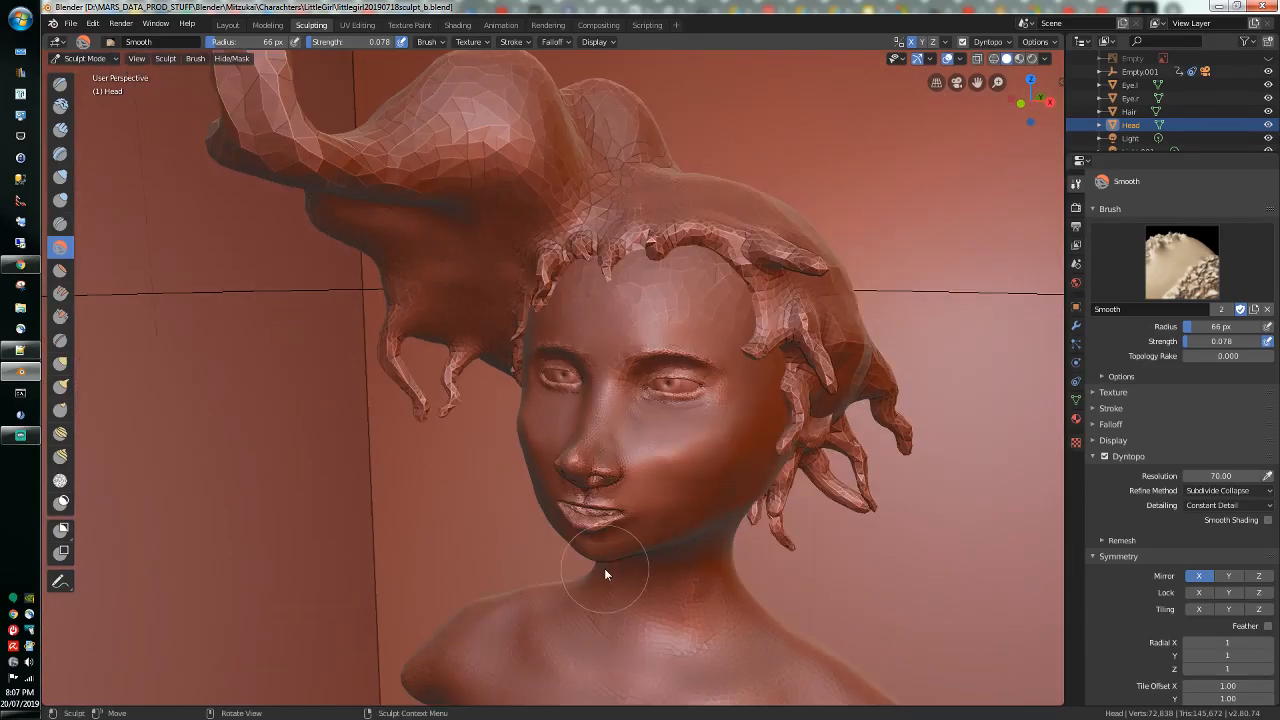
# Step: Save the current file, and set littlegirl20190720-retopo.blend as the name for a new version in the LittleGirl folder
pyautogui.click(70, 23)
pyautogui.click(90, 112)
pyautogui.click(70, 23)
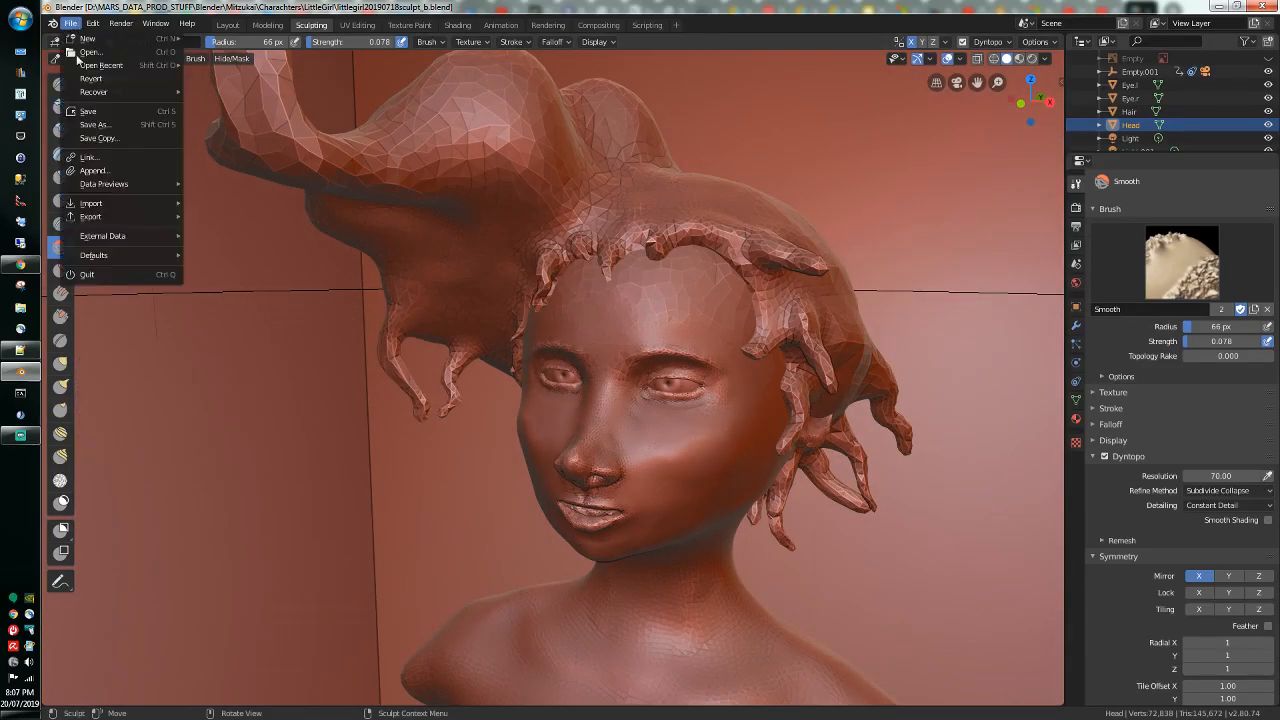
pyautogui.click(94, 124)
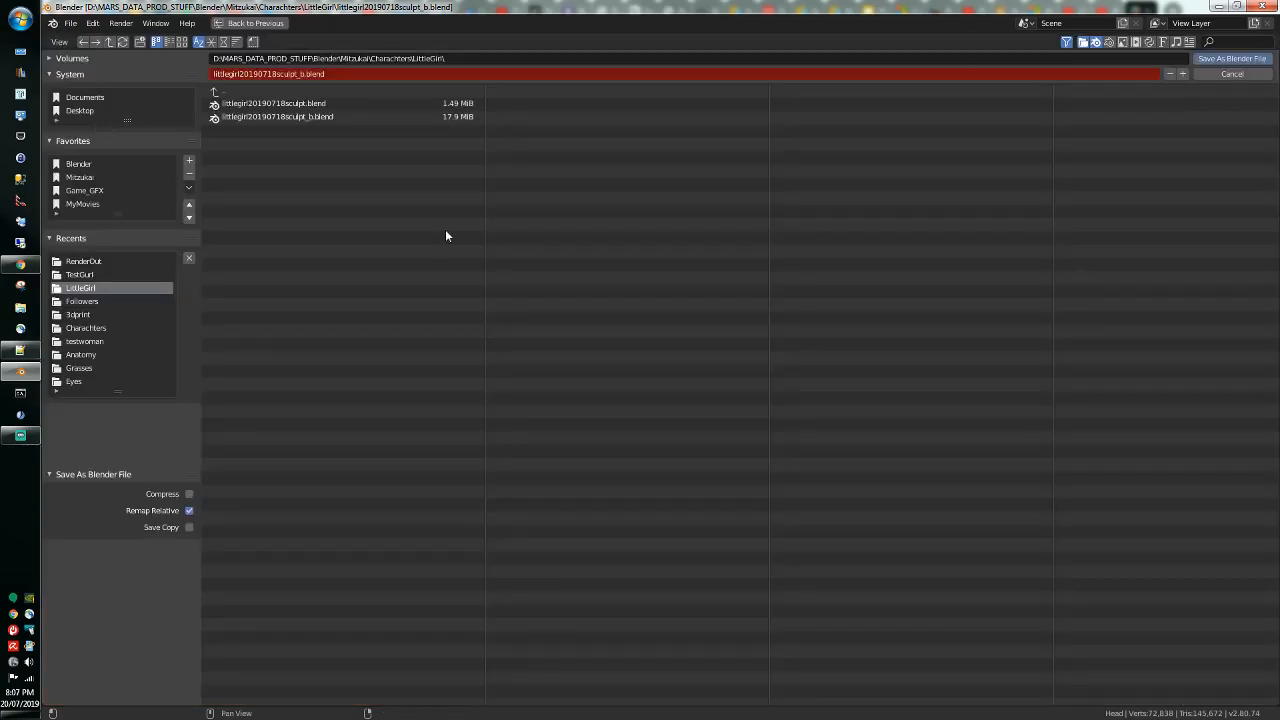
pyautogui.click(294, 77)
pyautogui.click(300, 75)
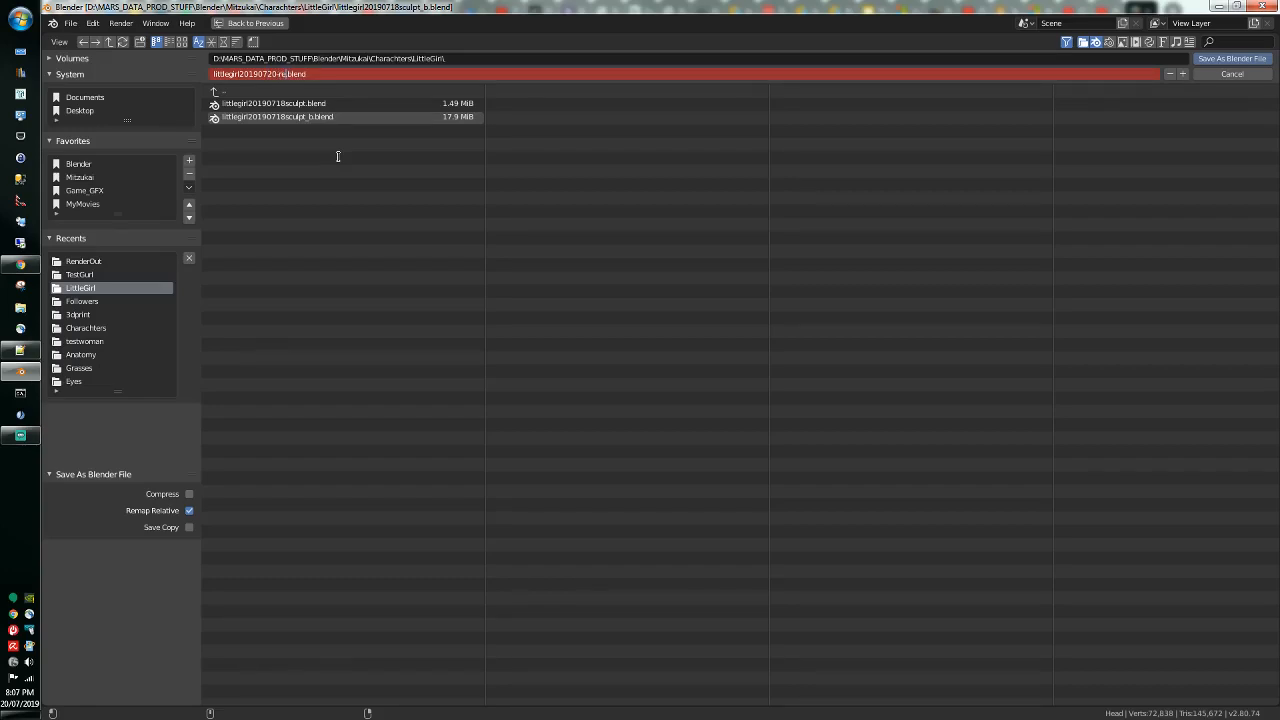
pyautogui.press('Return')
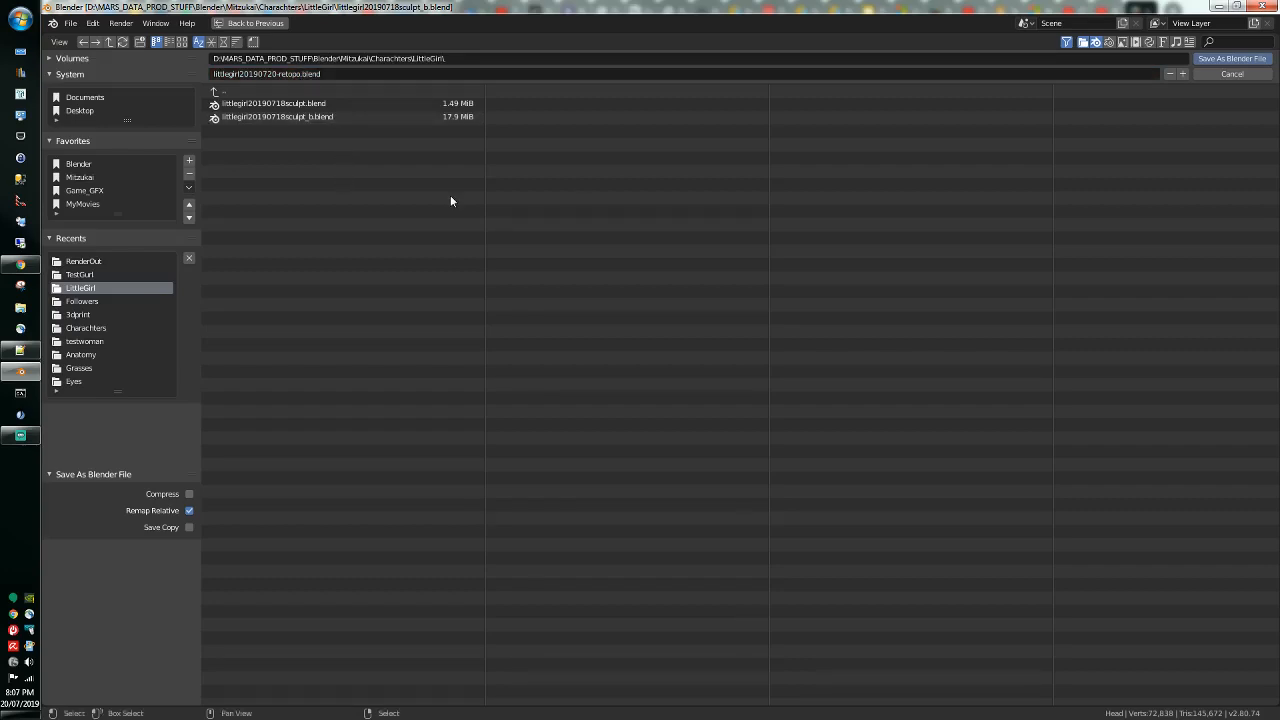